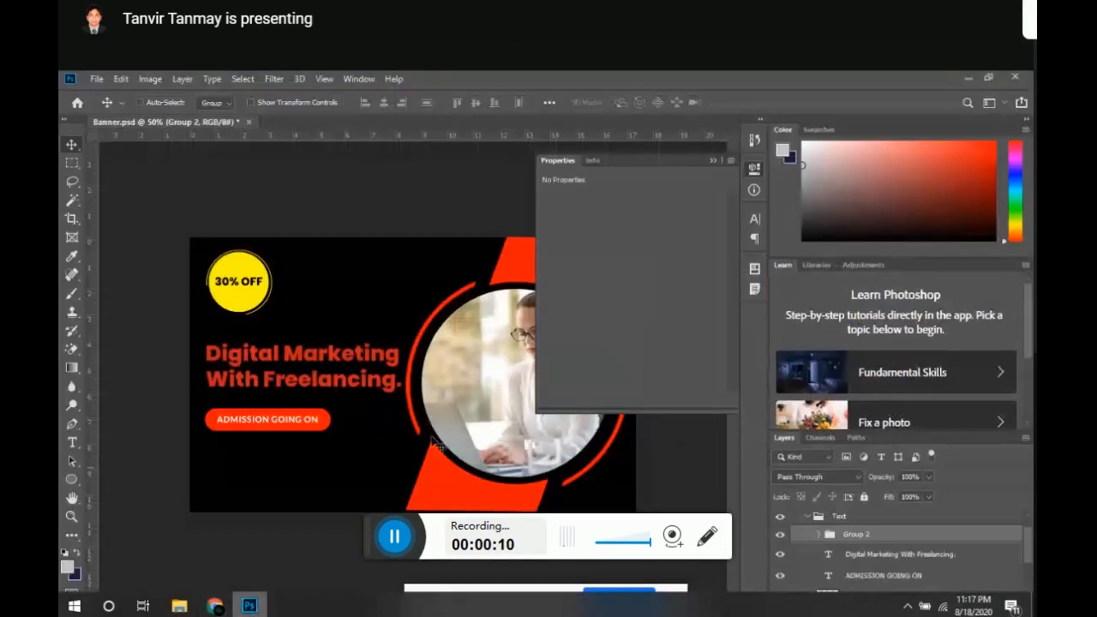
Collapse the Properties panel and preview the Spot Healing Brush, Clone Stamp and Path Selection tools, finishing on the Move tool
{"action": "left_click", "coordinate": [715, 162]}
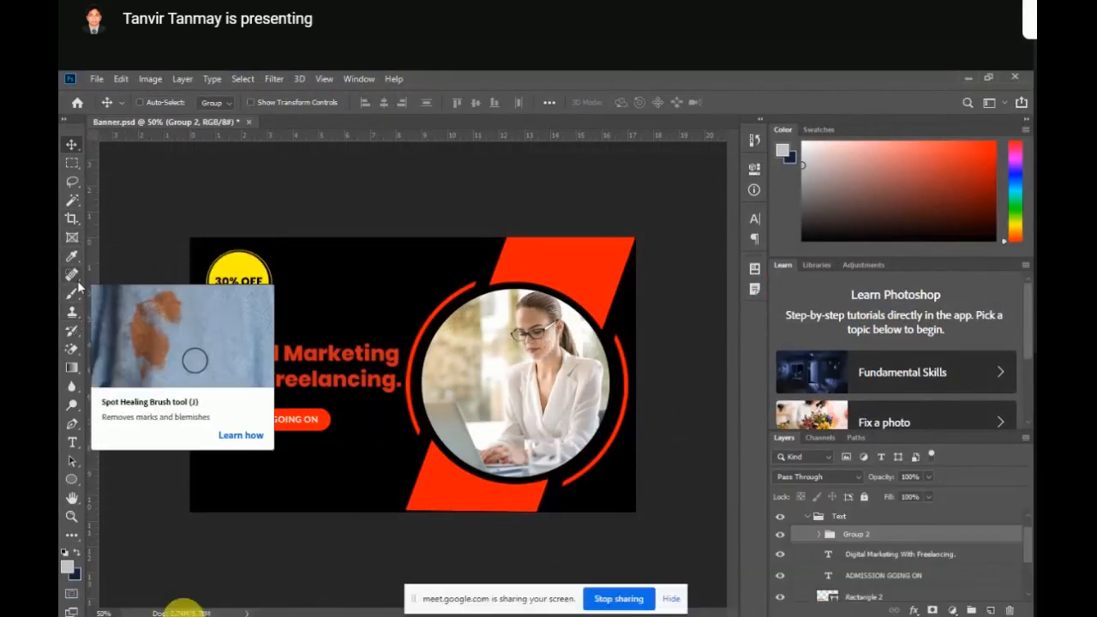
{"action": "left_click", "coordinate": [80, 284]}
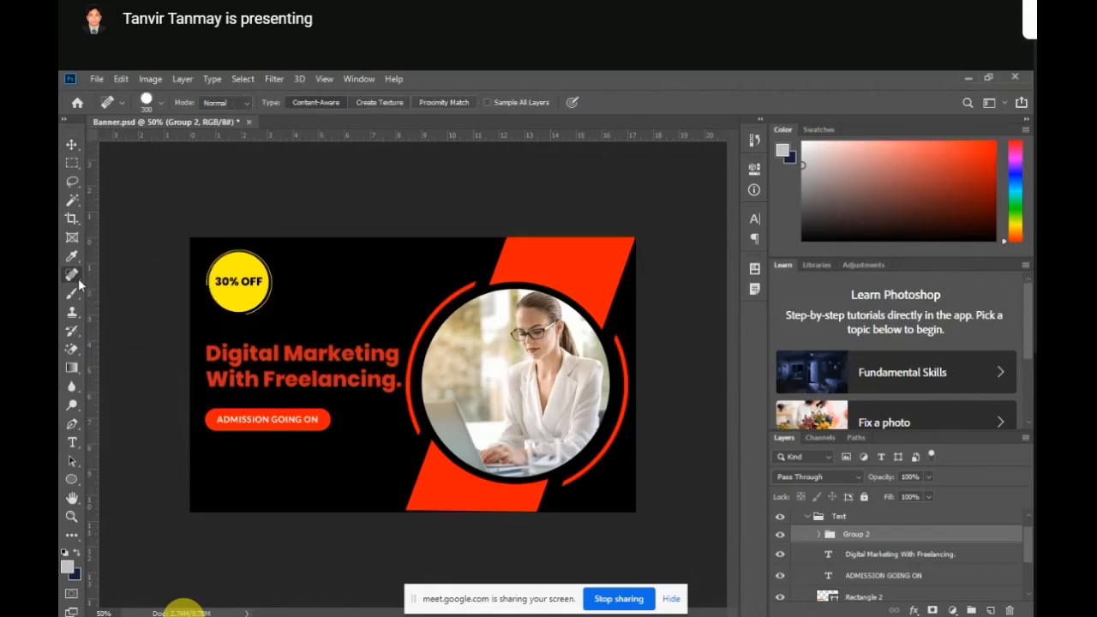
{"action": "left_click", "coordinate": [75, 317]}
{"action": "left_click", "coordinate": [75, 319]}
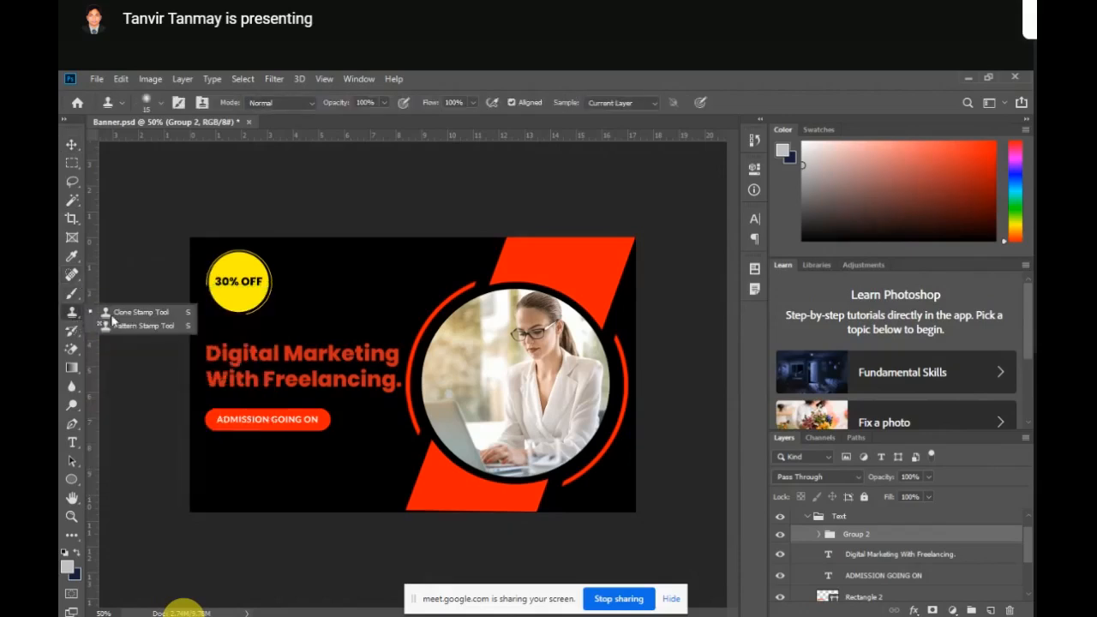
{"action": "left_click", "coordinate": [76, 320]}
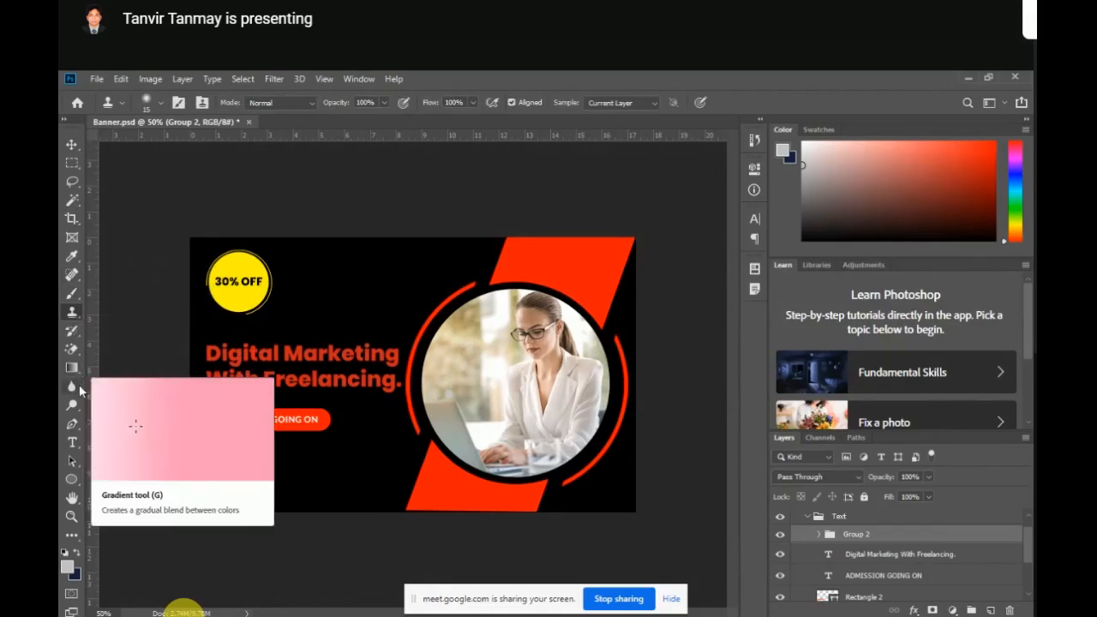
{"action": "left_click", "coordinate": [72, 461]}
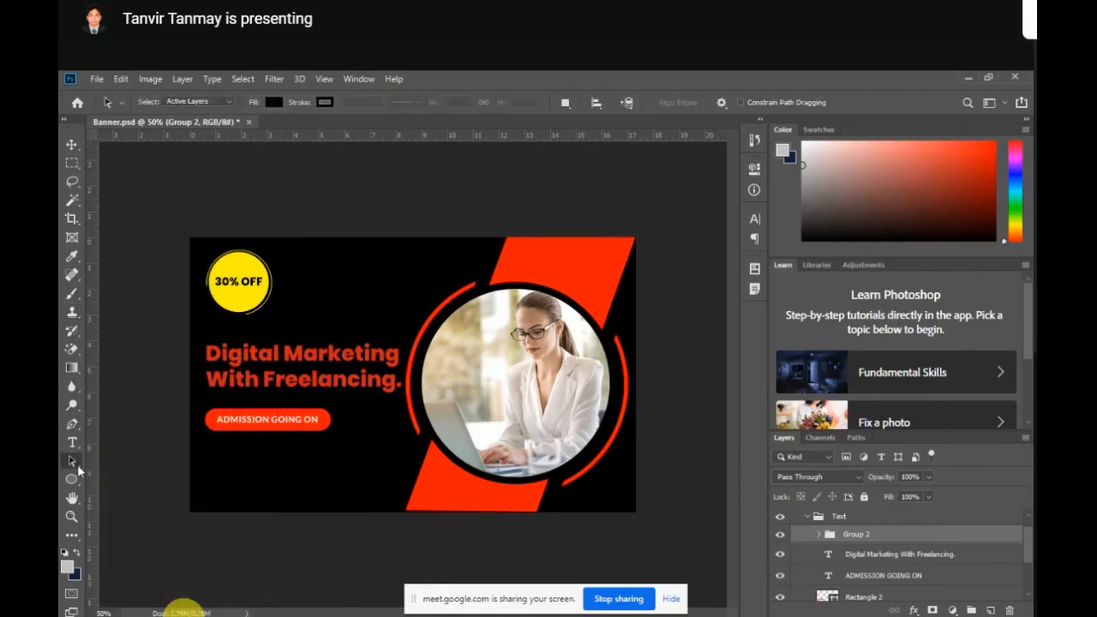
{"action": "left_click", "coordinate": [72, 143]}
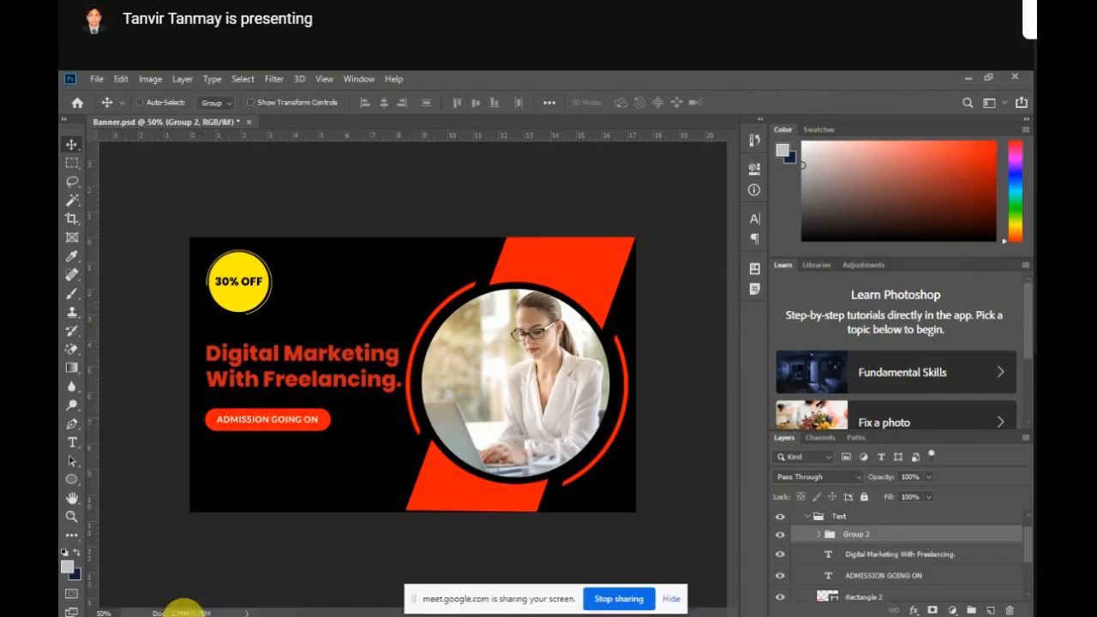
Switch to Chrome and search Google for "image for retouching" from the new tab
{"action": "mouse_move", "coordinate": [216, 605]}
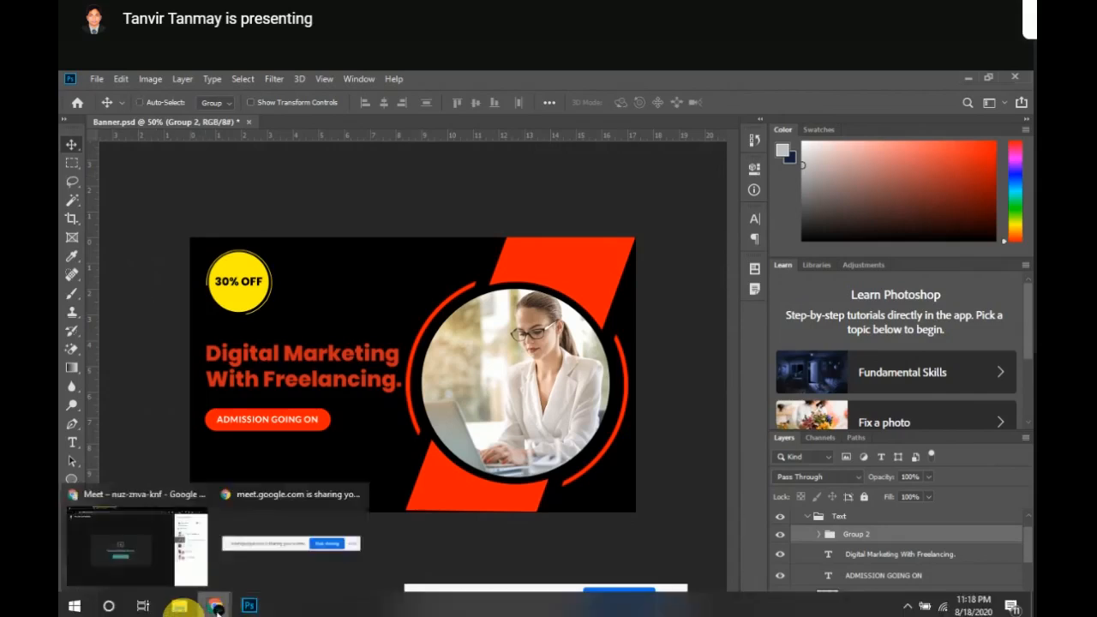
{"action": "left_click", "coordinate": [182, 559]}
{"action": "left_click", "coordinate": [421, 83]}
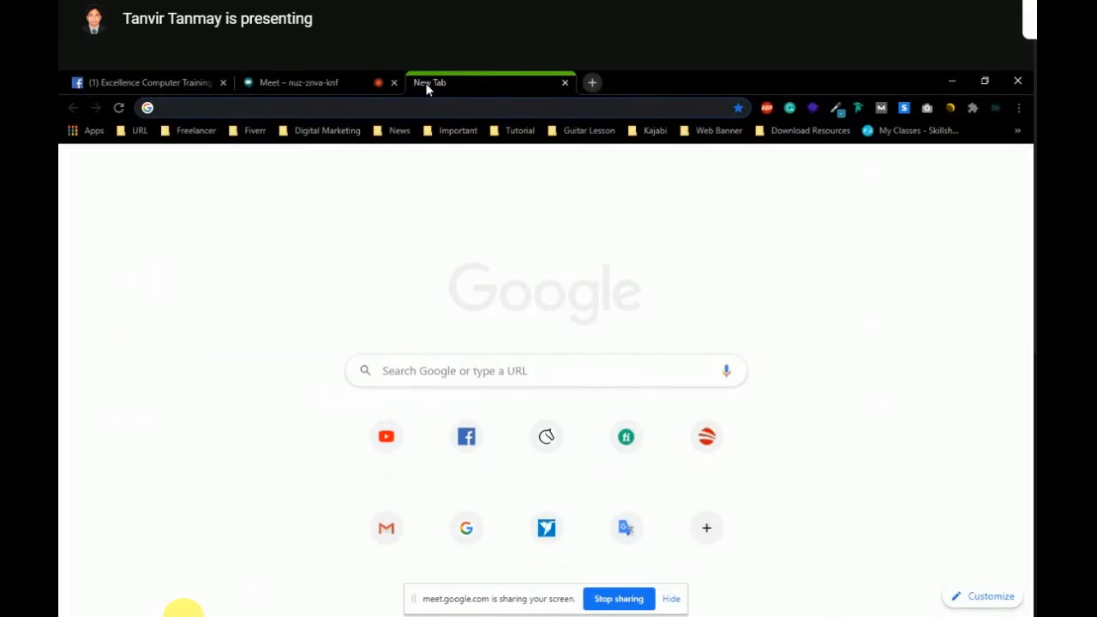
{"action": "type", "text": "image"}
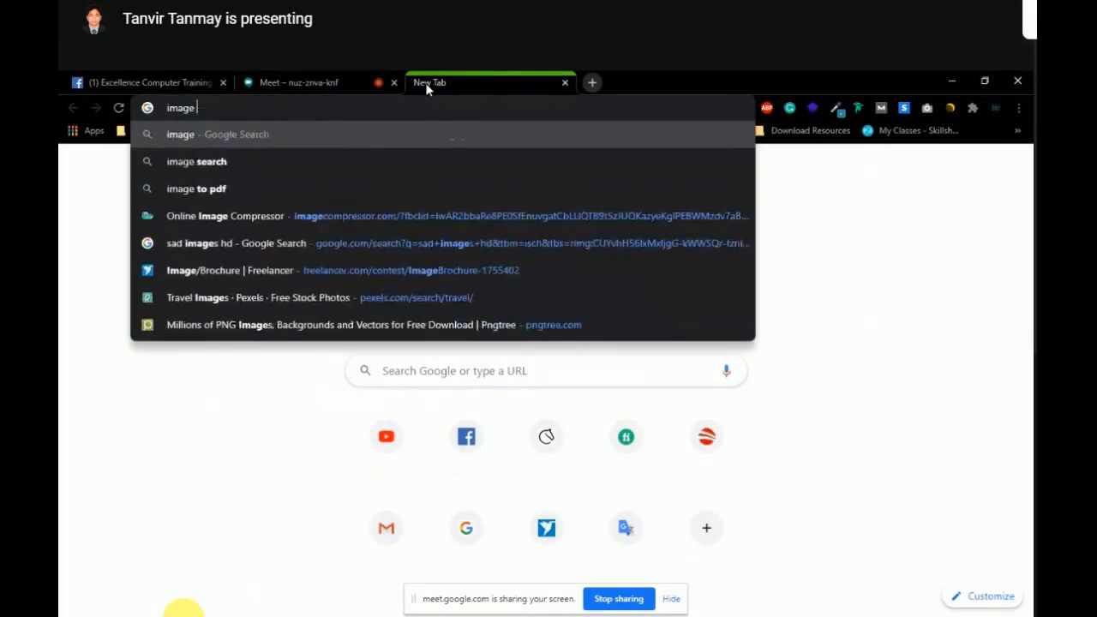
{"action": "type", "text": " for "}
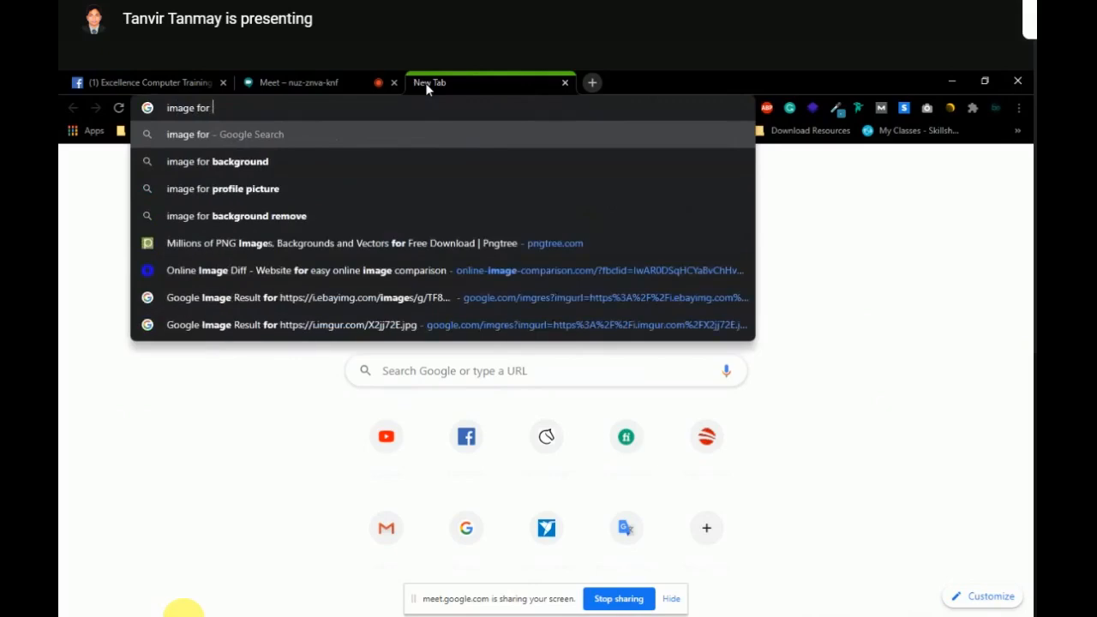
{"action": "type", "text": "ret"}
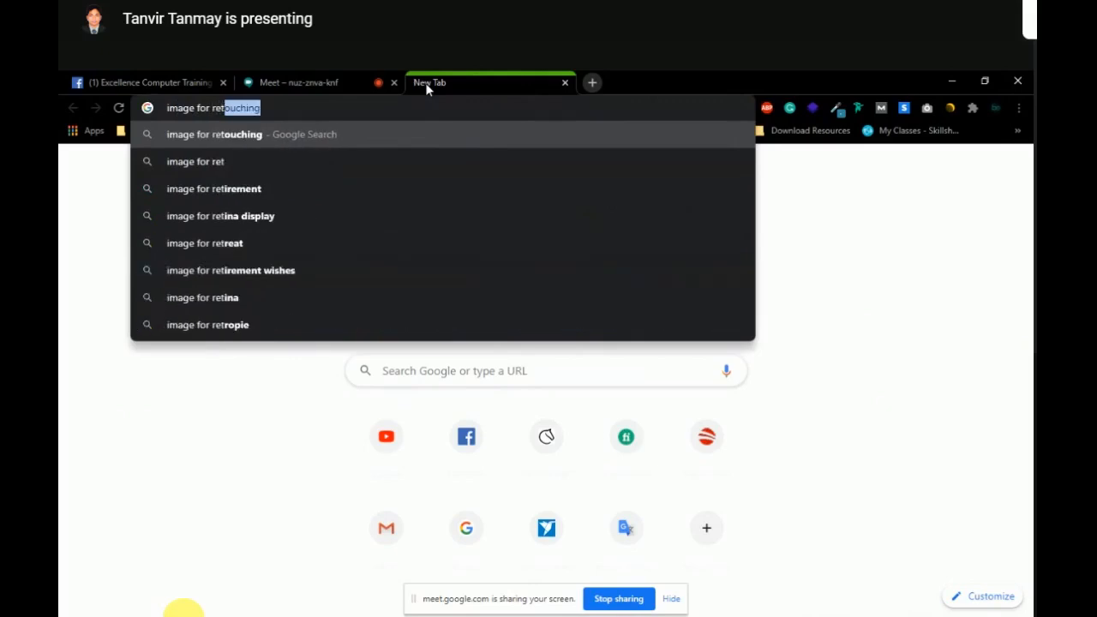
{"action": "key", "text": "Return"}
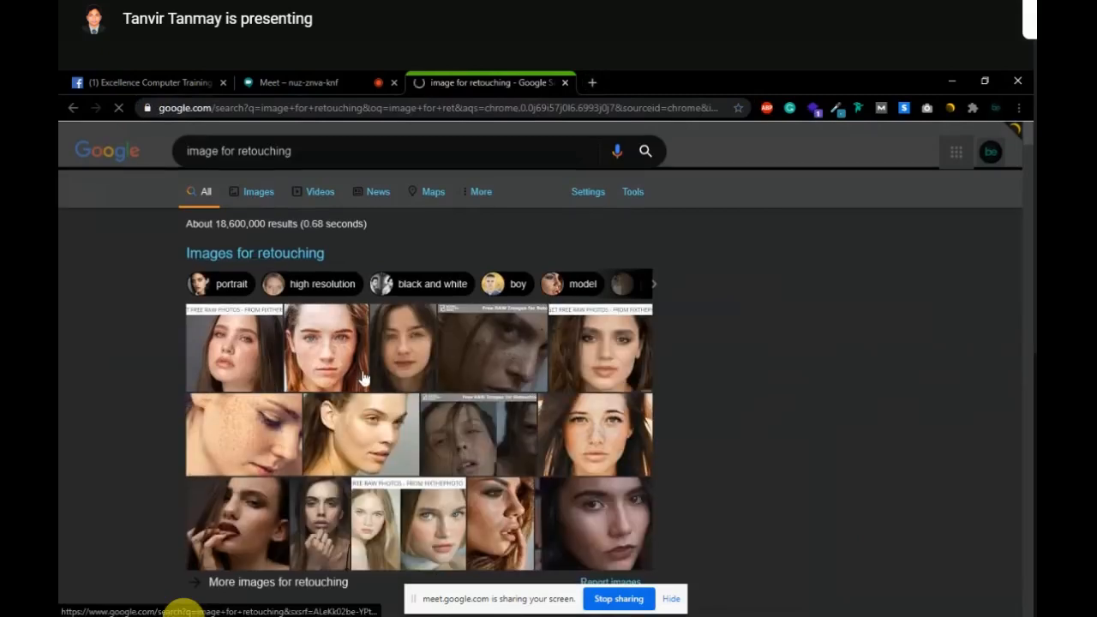
Examine the Google results for websites offering free photos for retouching practice
{"action": "scroll", "coordinate": [363, 378], "scroll_direction": "down", "scroll_amount": 3}
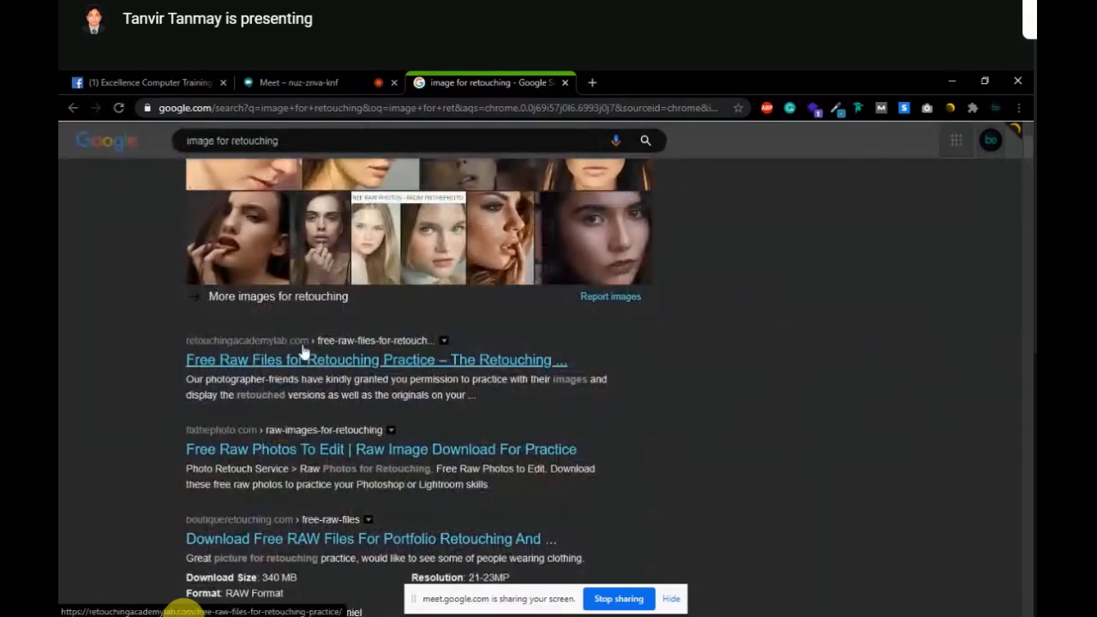
{"action": "scroll", "coordinate": [171, 433], "scroll_direction": "down", "scroll_amount": 1}
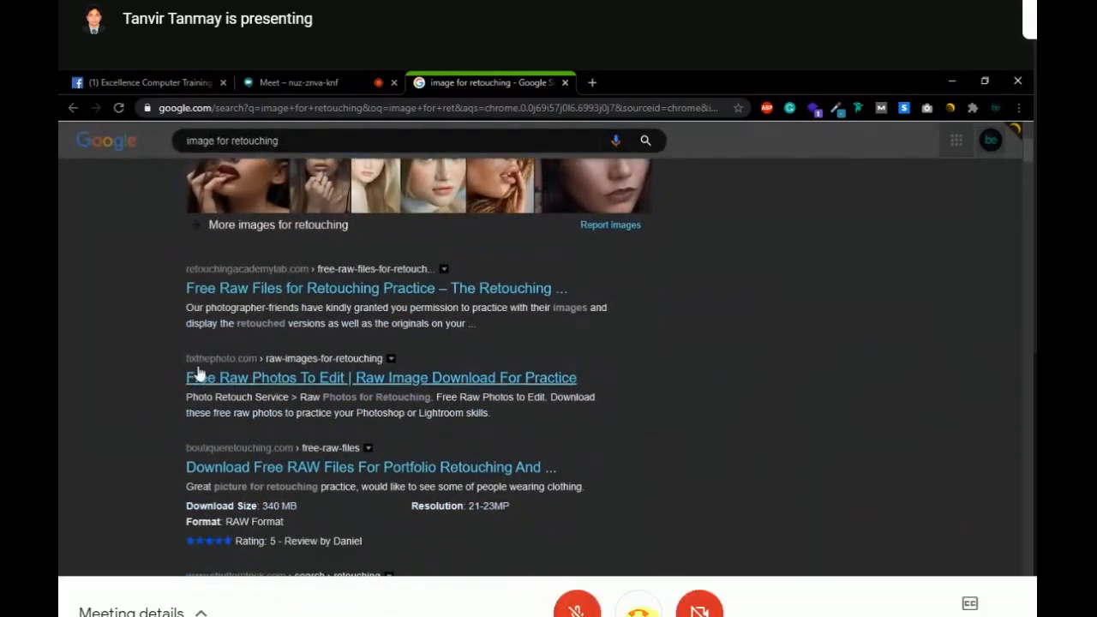
{"action": "scroll", "coordinate": [129, 437], "scroll_direction": "down", "scroll_amount": 2}
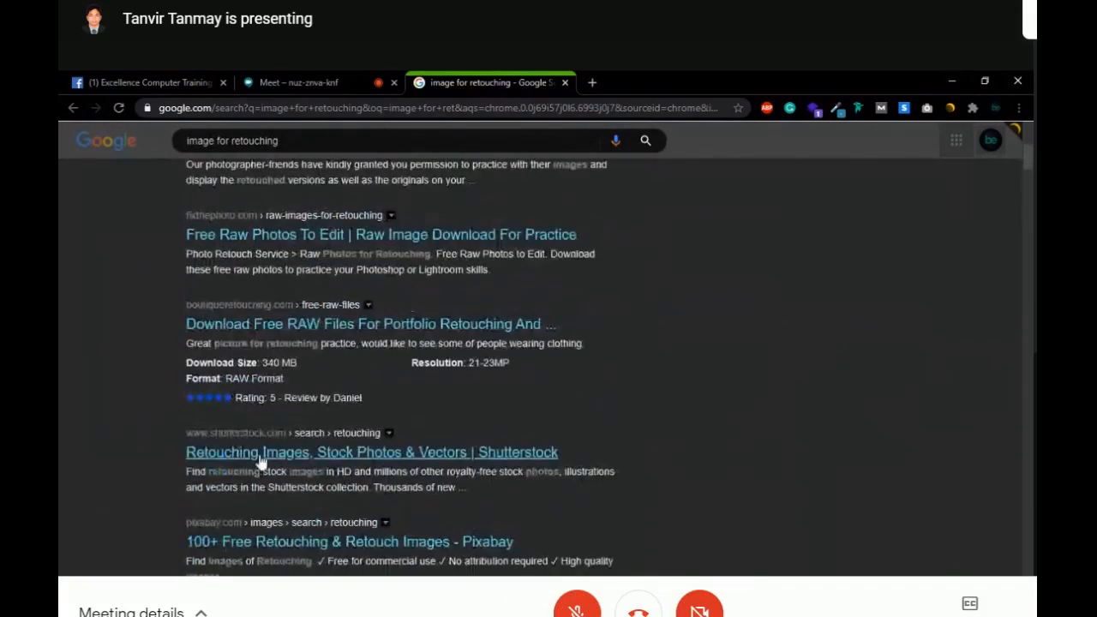
{"action": "scroll", "coordinate": [262, 462], "scroll_direction": "down", "scroll_amount": 2}
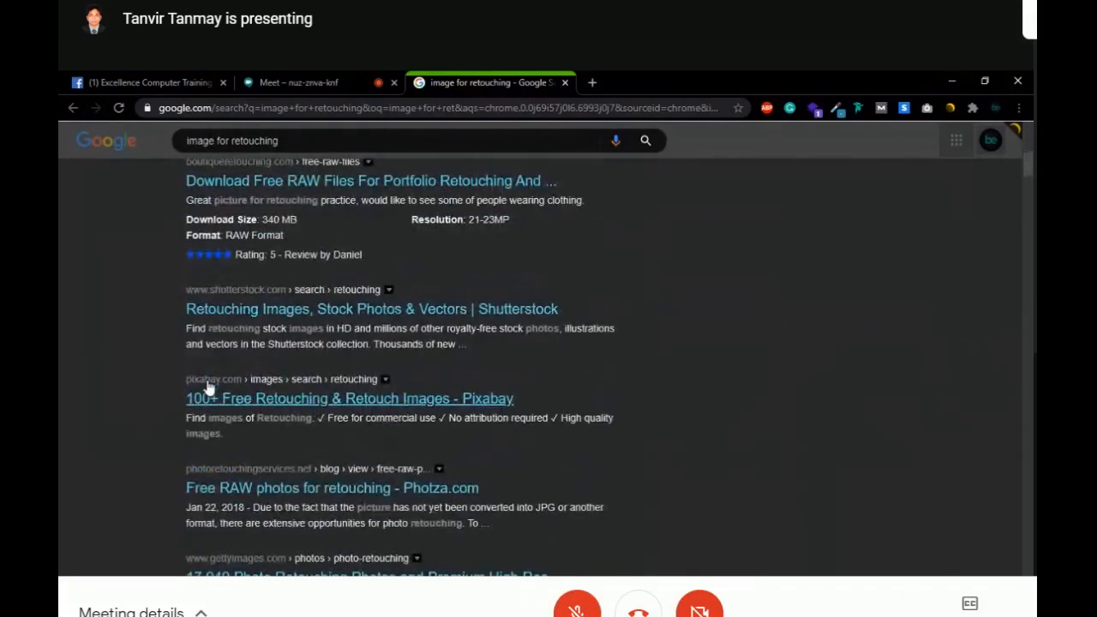
{"action": "scroll", "coordinate": [363, 409], "scroll_direction": "down", "scroll_amount": 2}
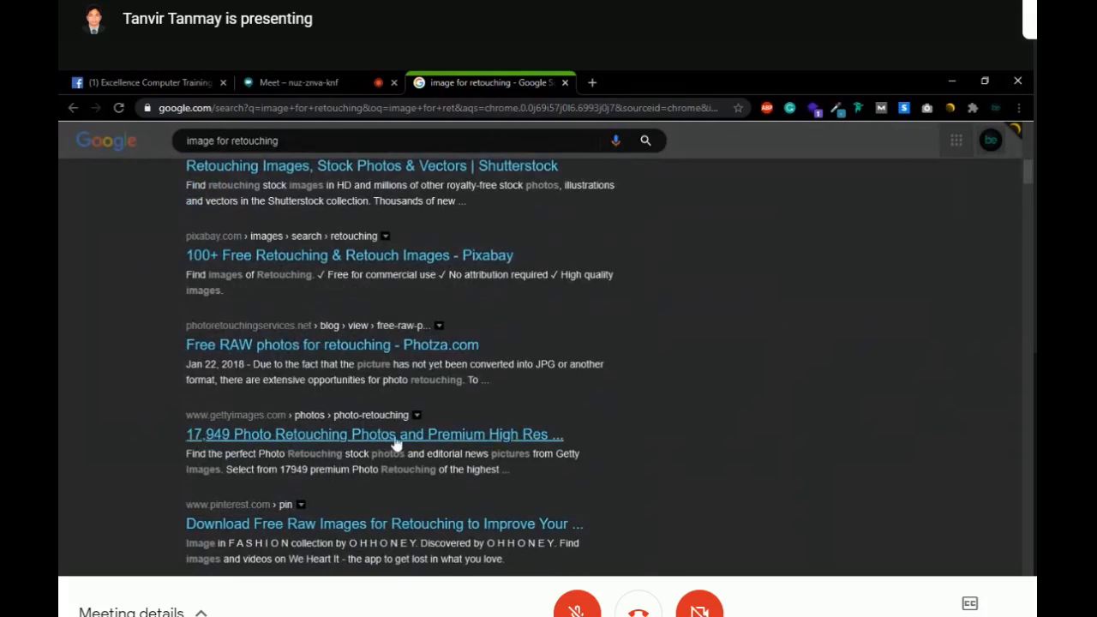
{"action": "scroll", "coordinate": [696, 374], "scroll_direction": "up", "scroll_amount": 3}
{"action": "scroll", "coordinate": [695, 378], "scroll_direction": "up", "scroll_amount": 2}
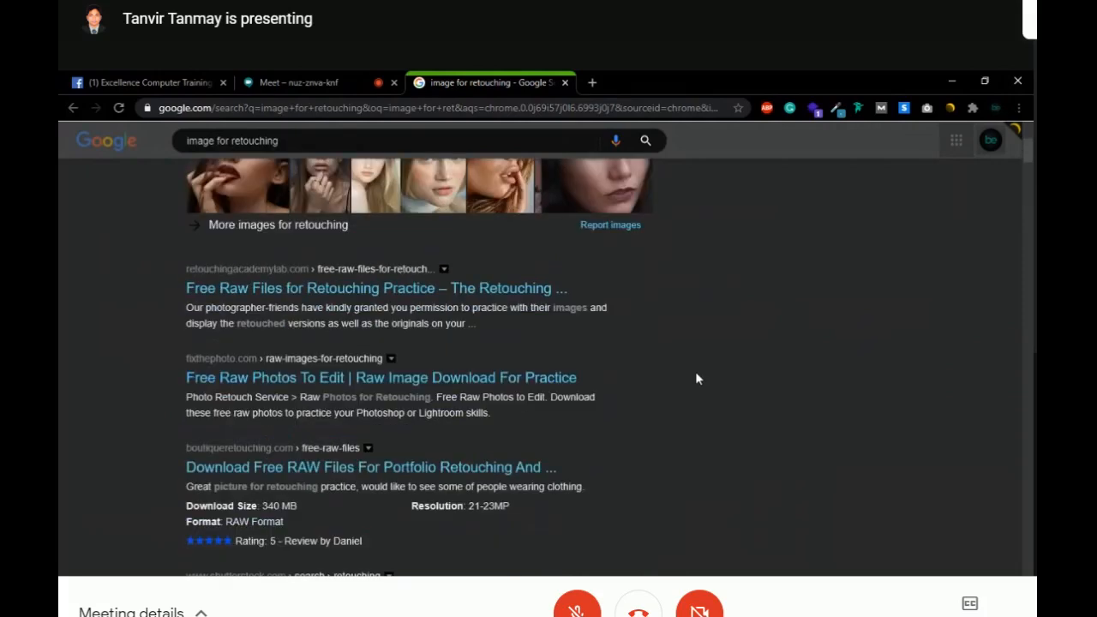
{"action": "scroll", "coordinate": [300, 304], "scroll_direction": "up", "scroll_amount": 4}
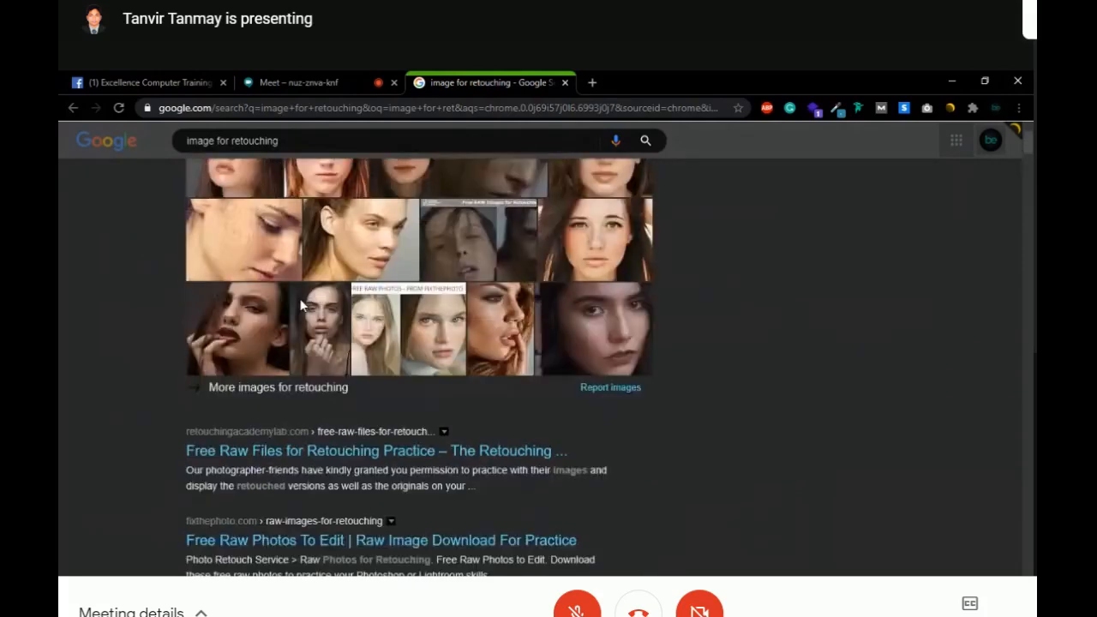
{"action": "scroll", "coordinate": [300, 307], "scroll_direction": "down", "scroll_amount": 3}
{"action": "scroll", "coordinate": [299, 307], "scroll_direction": "down", "scroll_amount": 1}
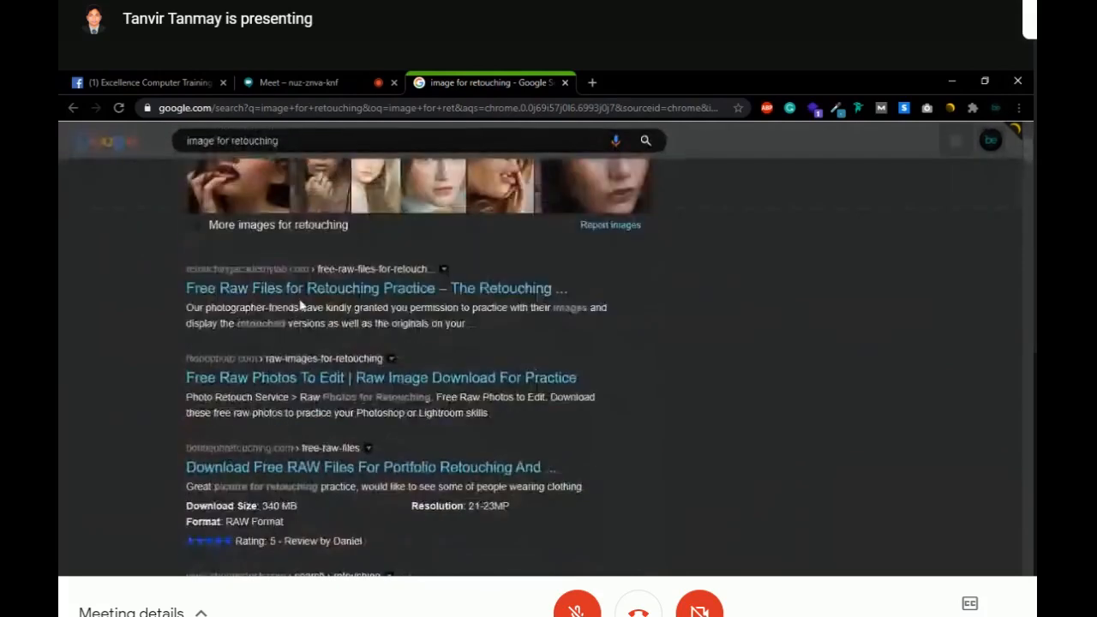
Open the retouchingacademylab.com and fixthephoto.com results in separate new tabs and check both pages
{"action": "middle_click", "coordinate": [294, 288]}
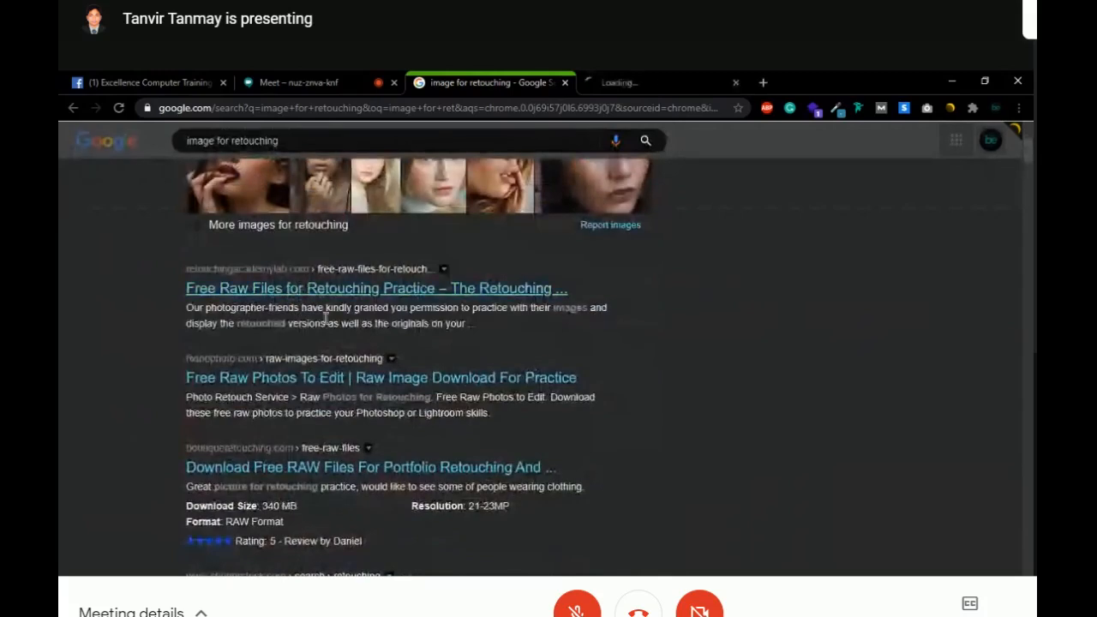
{"action": "middle_click", "coordinate": [281, 377]}
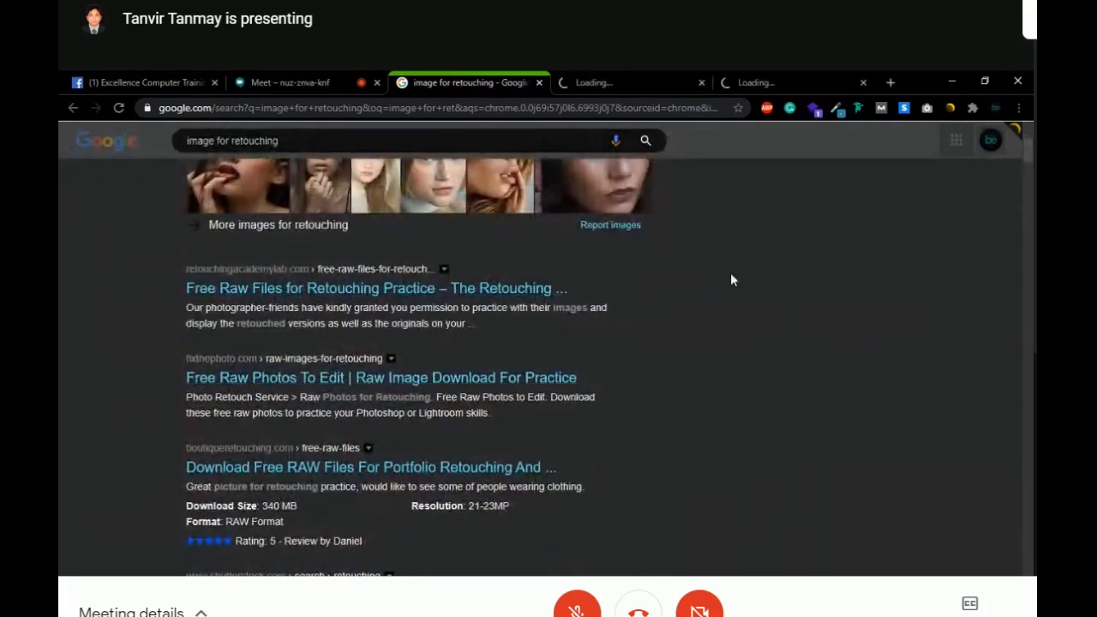
{"action": "left_click", "coordinate": [645, 77]}
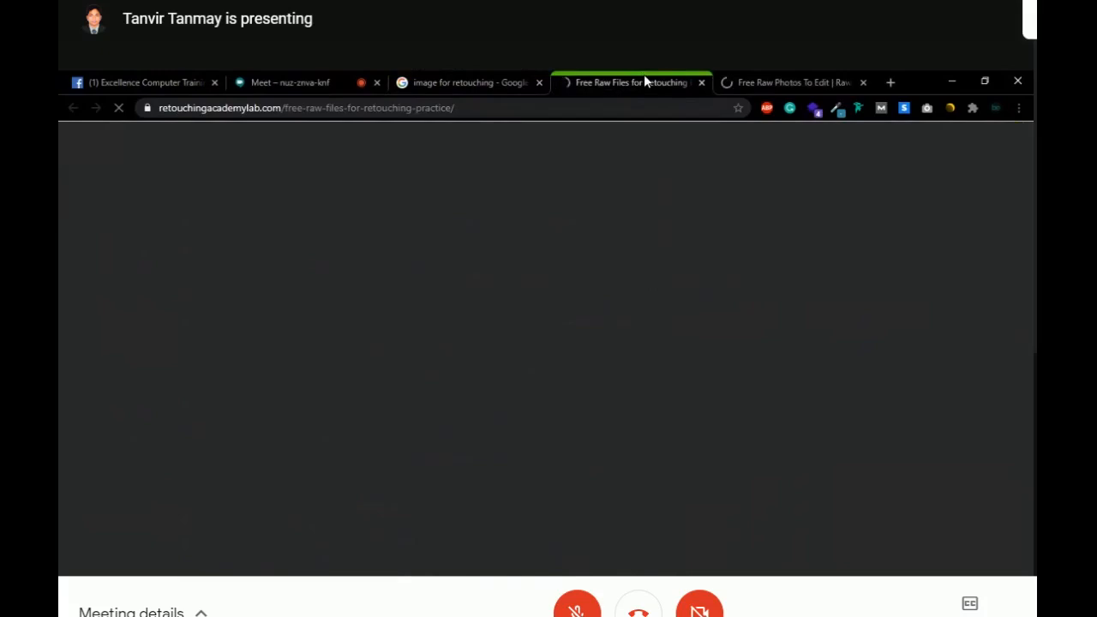
{"action": "left_click", "coordinate": [779, 79]}
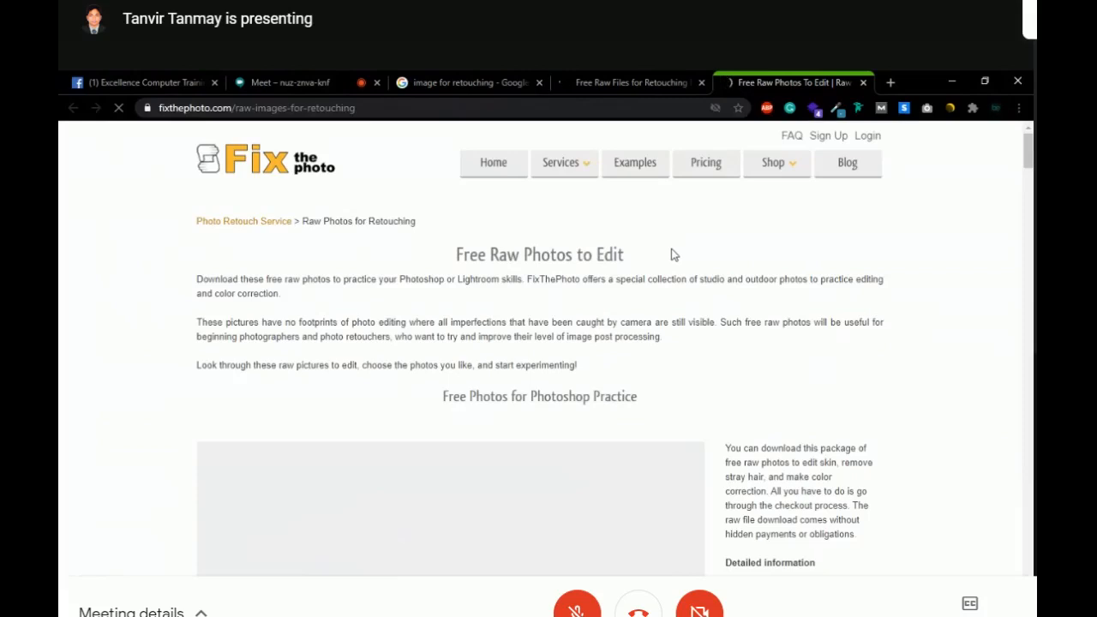
{"action": "left_click", "coordinate": [645, 83]}
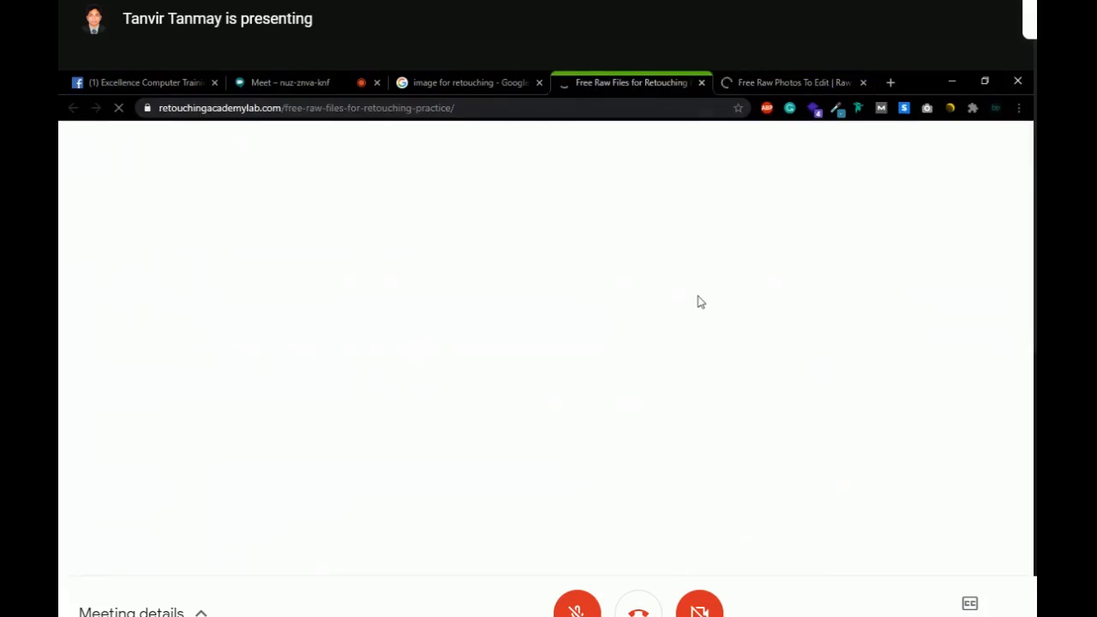
Examine the free raw photo packages on the FixThePhoto page, previewing the second image in the first two galleries
{"action": "left_click", "coordinate": [777, 83]}
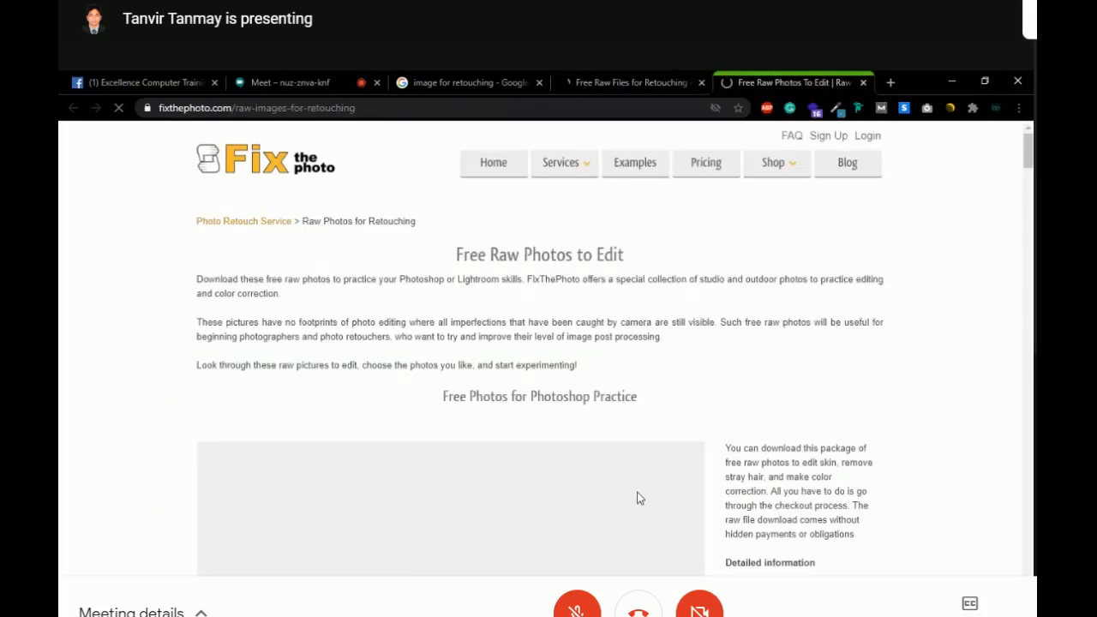
{"action": "scroll", "coordinate": [556, 400], "scroll_direction": "down", "scroll_amount": 5}
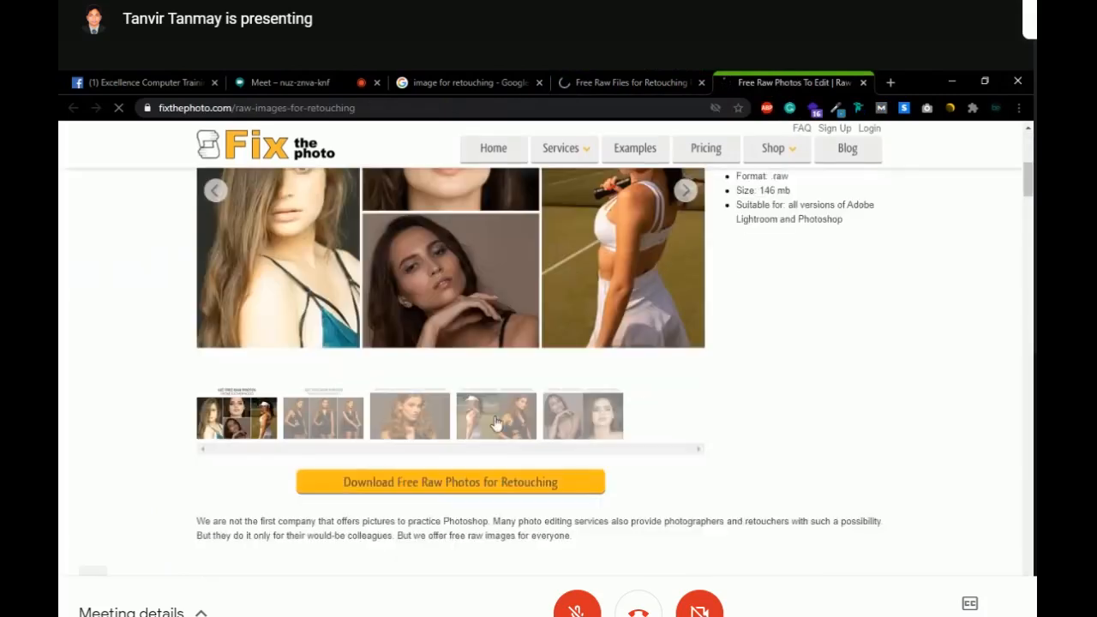
{"action": "scroll", "coordinate": [457, 408], "scroll_direction": "up", "scroll_amount": 2}
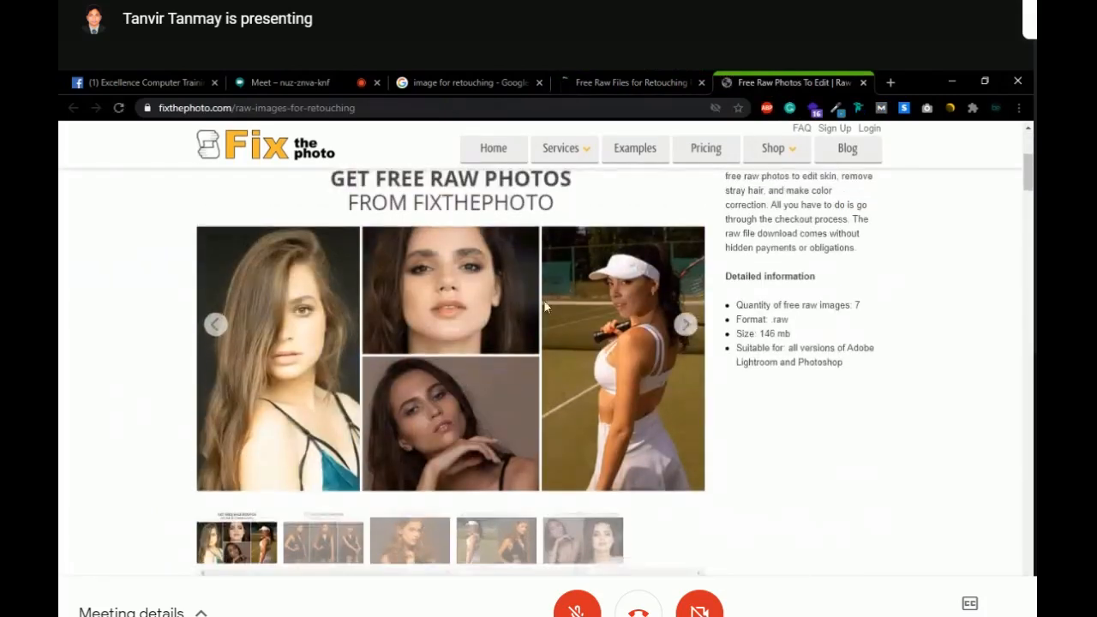
{"action": "scroll", "coordinate": [338, 456], "scroll_direction": "down", "scroll_amount": 2}
{"action": "left_click", "coordinate": [322, 400]}
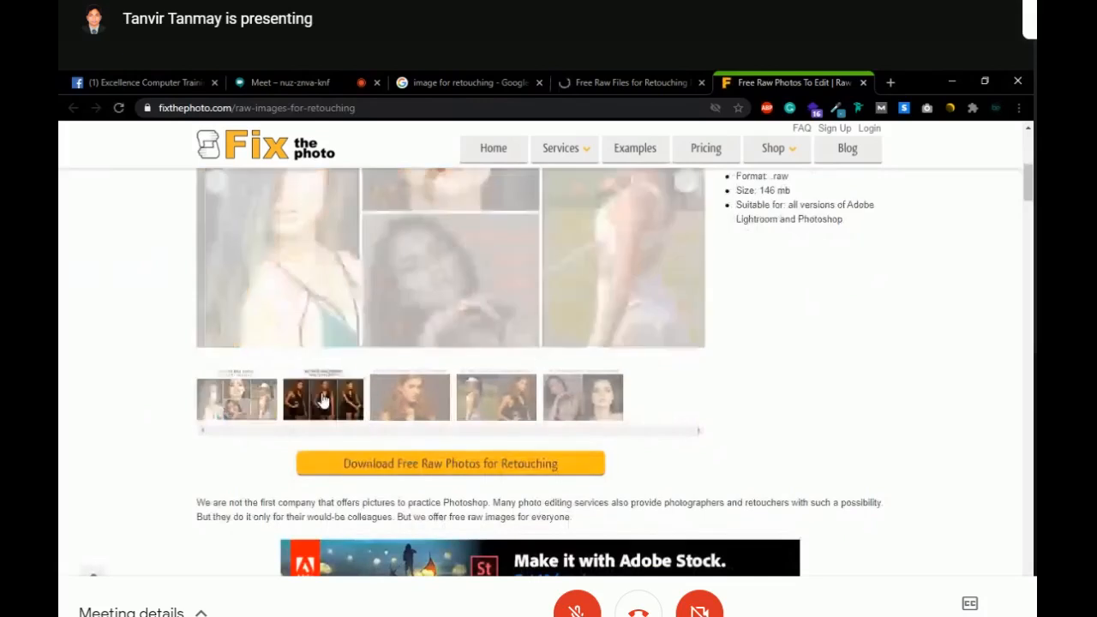
{"action": "scroll", "coordinate": [527, 431], "scroll_direction": "down", "scroll_amount": 6}
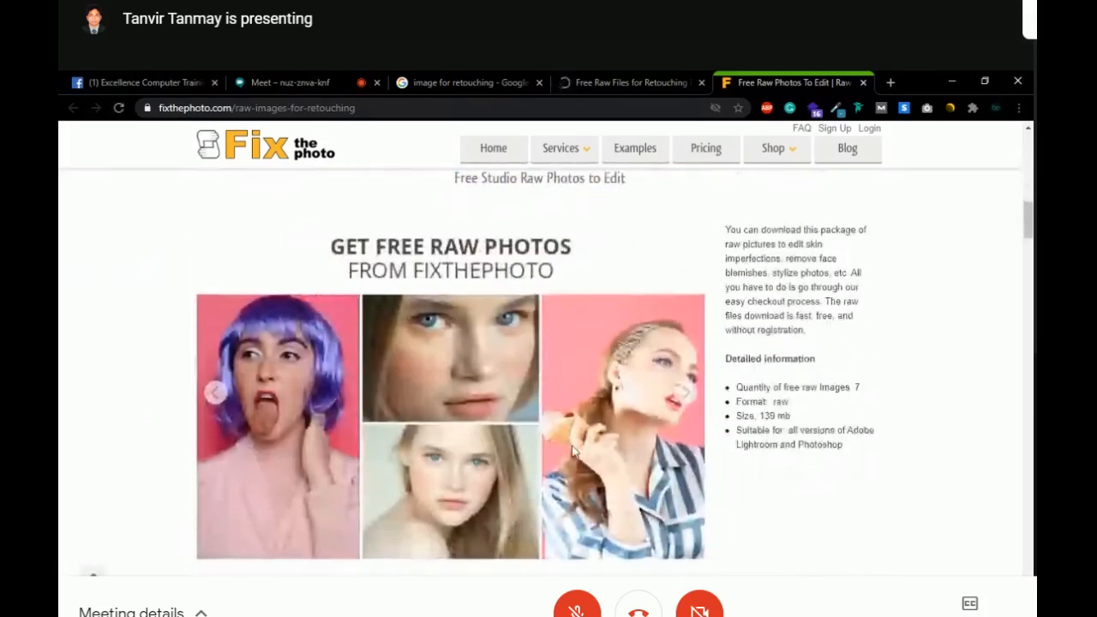
{"action": "scroll", "coordinate": [573, 452], "scroll_direction": "down", "scroll_amount": 2}
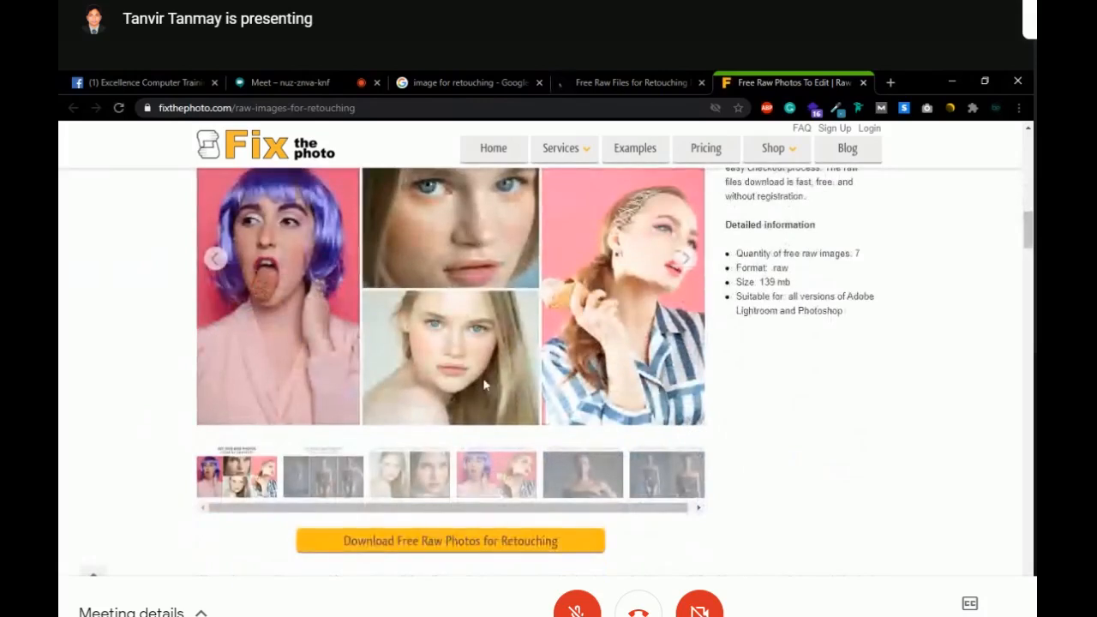
{"action": "left_click", "coordinate": [317, 484]}
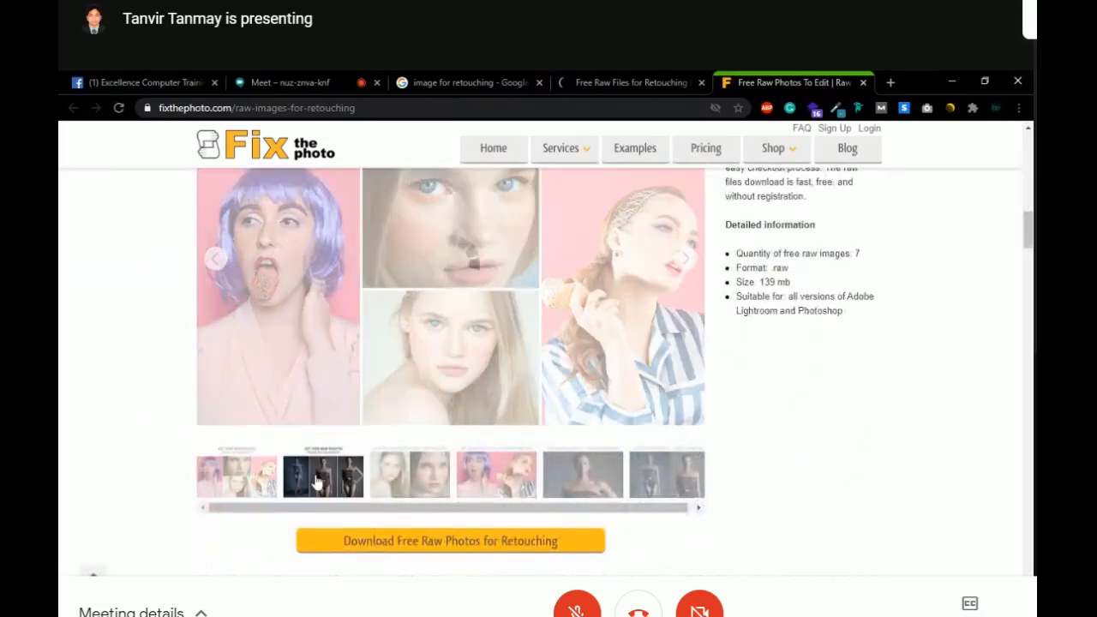
{"action": "scroll", "coordinate": [507, 453], "scroll_direction": "down", "scroll_amount": 4}
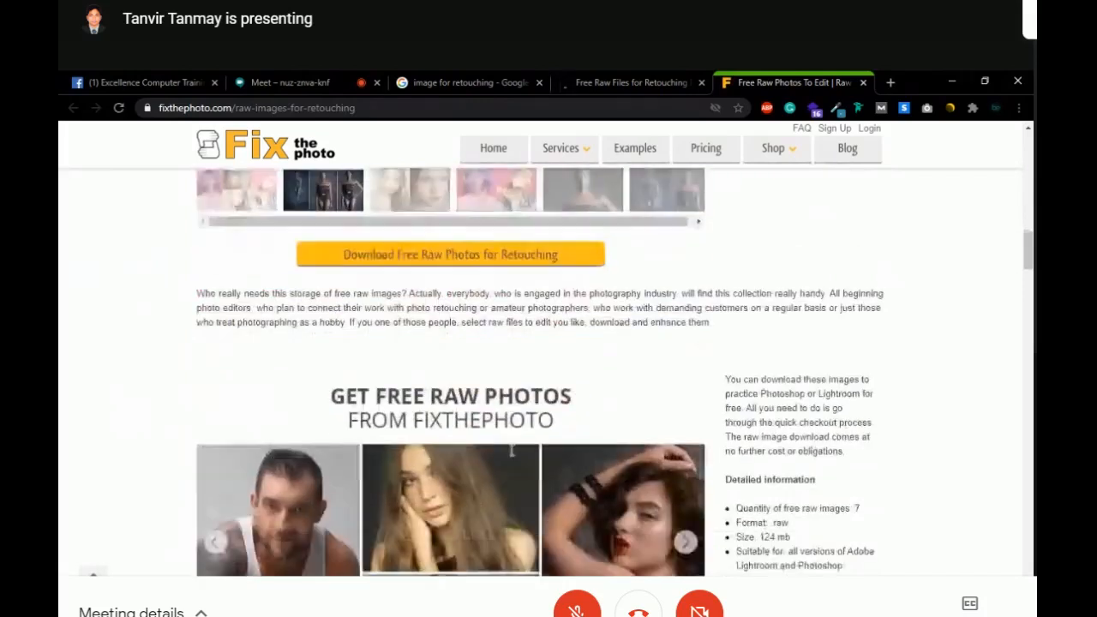
{"action": "scroll", "coordinate": [509, 449], "scroll_direction": "down", "scroll_amount": 2}
{"action": "scroll", "coordinate": [508, 449], "scroll_direction": "down", "scroll_amount": 3}
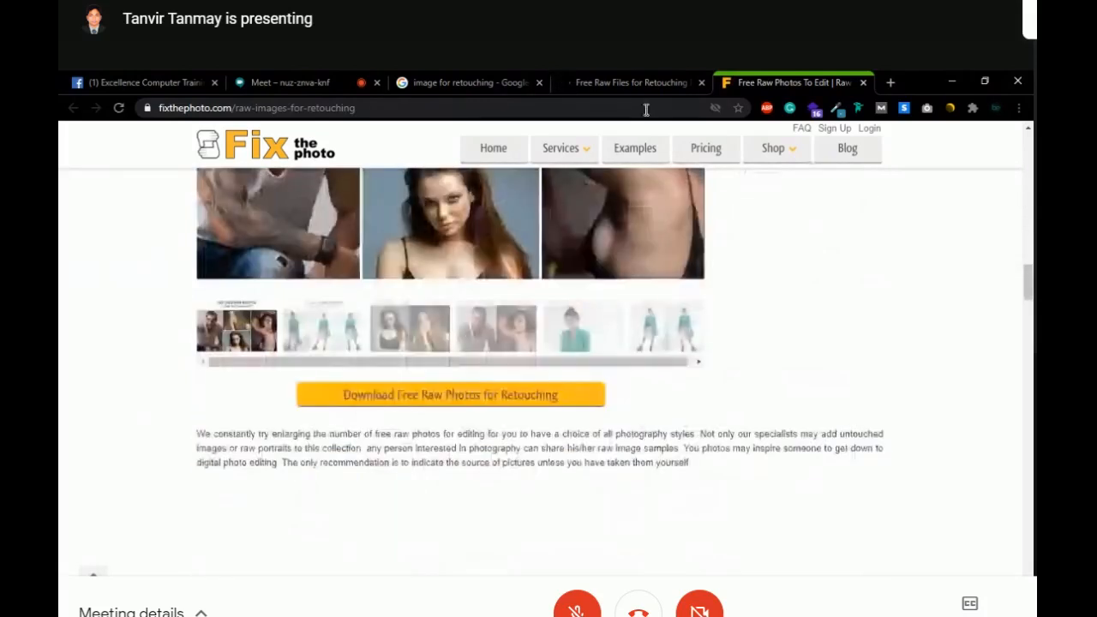
Look through the free practice raw file sets on the retouchingacademylab.com page
{"action": "left_click", "coordinate": [634, 82]}
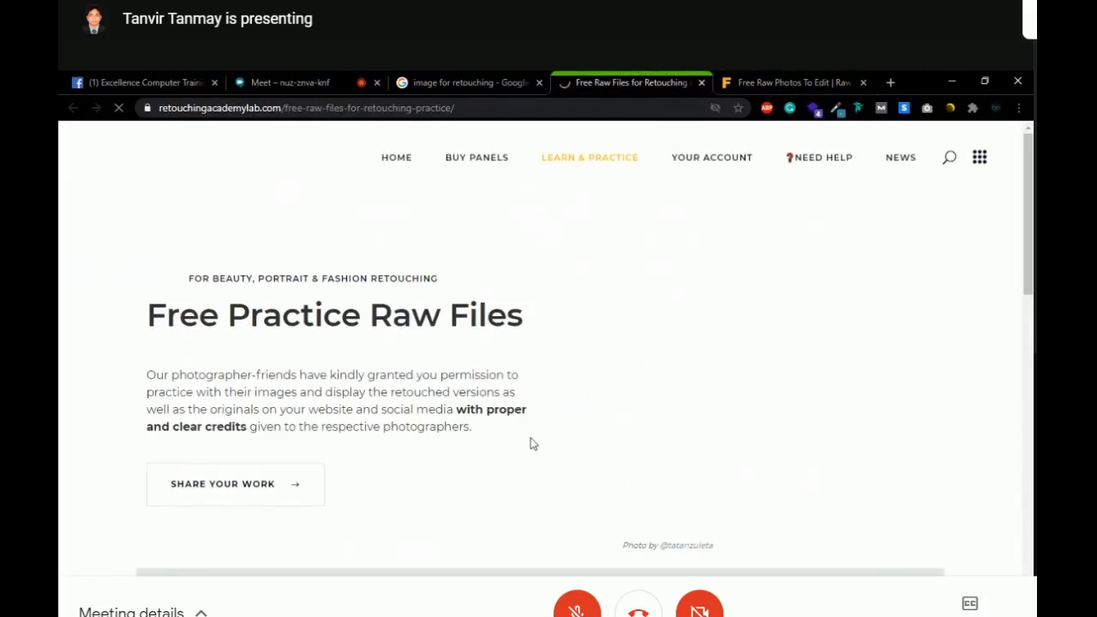
{"action": "scroll", "coordinate": [531, 443], "scroll_direction": "down", "scroll_amount": 7}
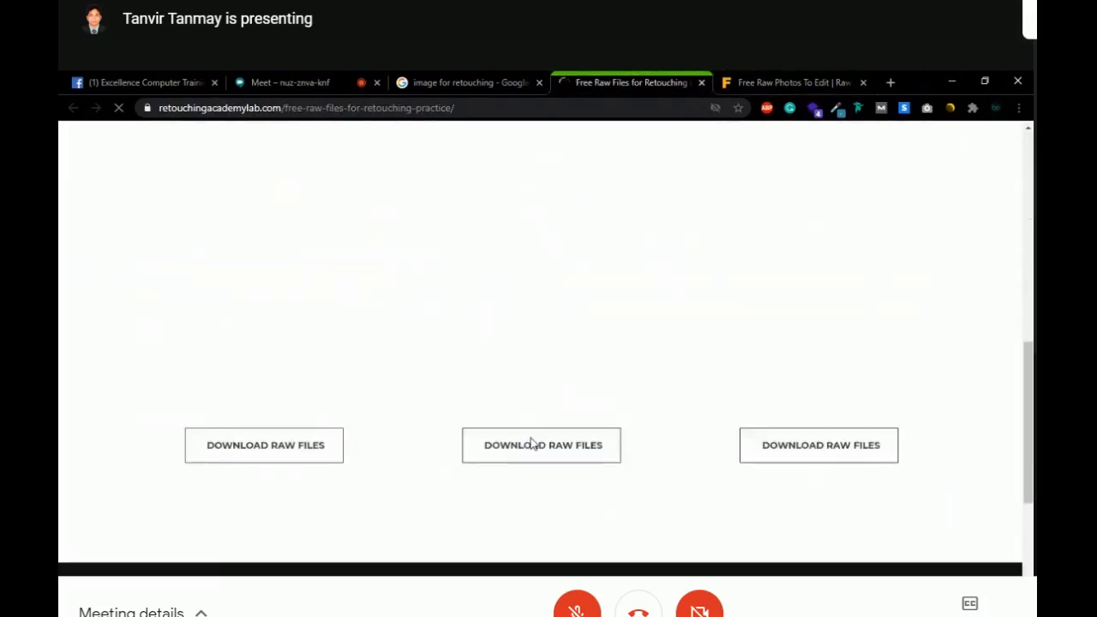
{"action": "scroll", "coordinate": [529, 443], "scroll_direction": "down", "scroll_amount": 3}
{"action": "scroll", "coordinate": [530, 443], "scroll_direction": "up", "scroll_amount": 2}
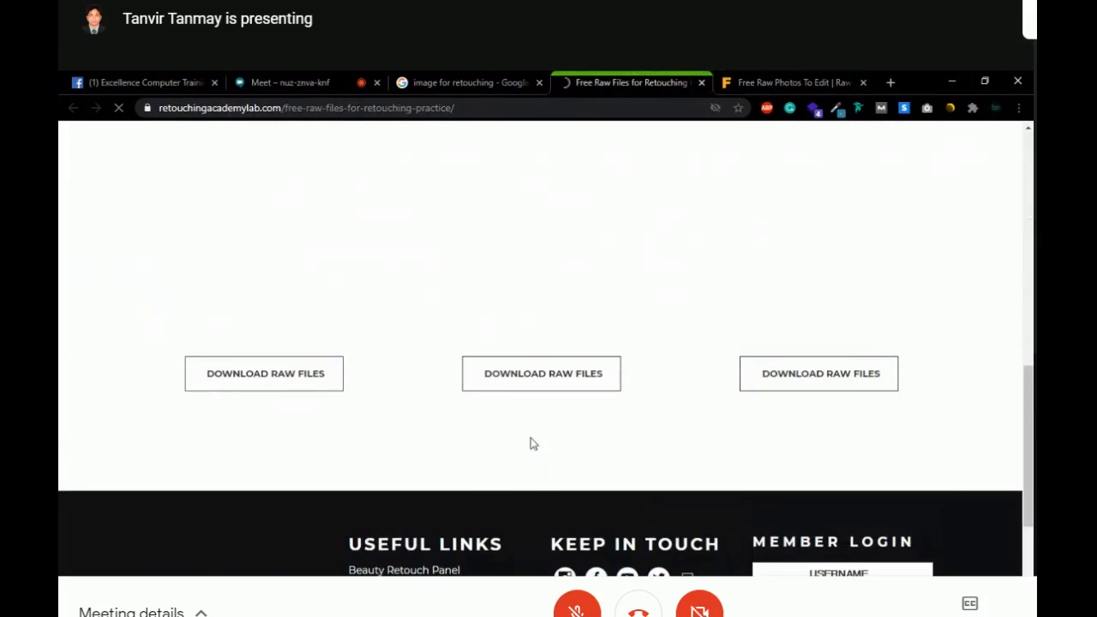
{"action": "scroll", "coordinate": [530, 443], "scroll_direction": "up", "scroll_amount": 2}
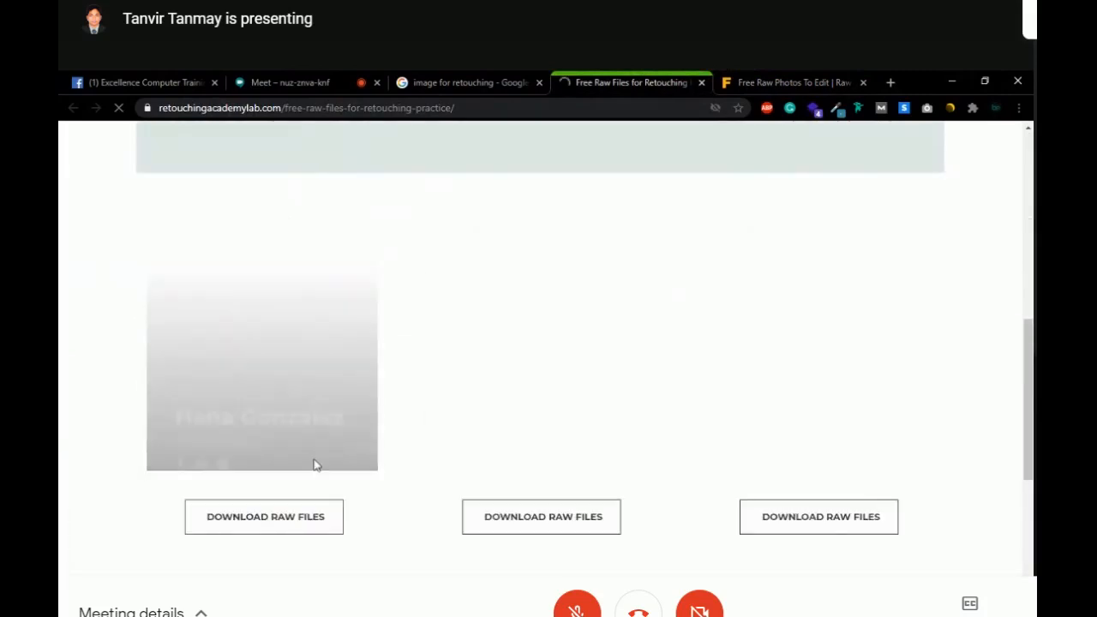
Examine the remaining free raw photo packages on the FixThePhoto page through to its end
{"action": "left_click", "coordinate": [788, 78]}
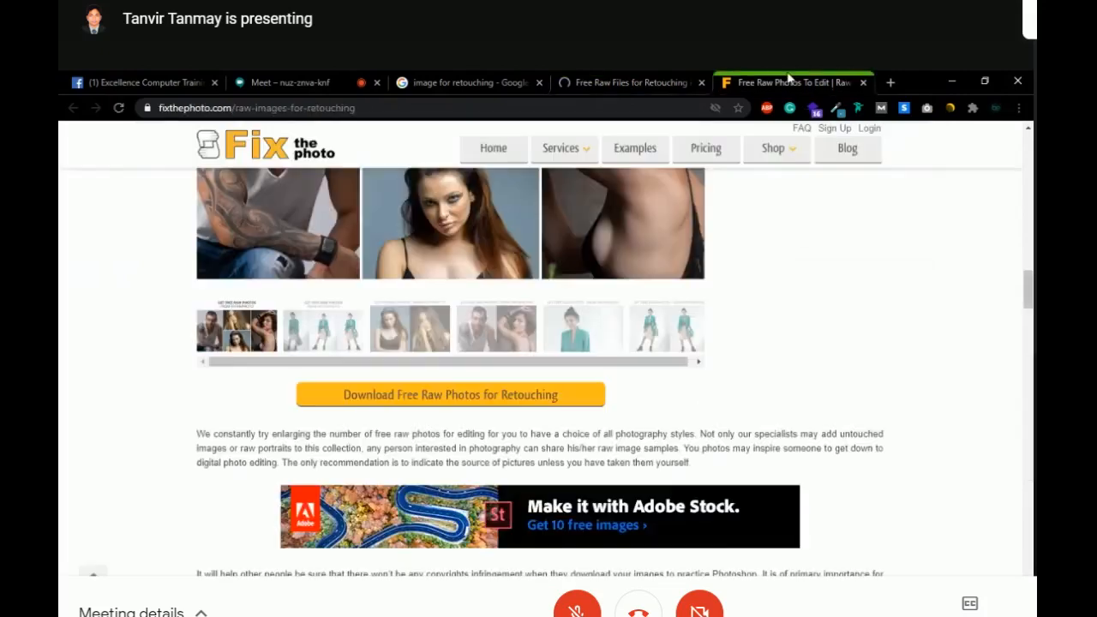
{"action": "scroll", "coordinate": [771, 398], "scroll_direction": "down", "scroll_amount": 3}
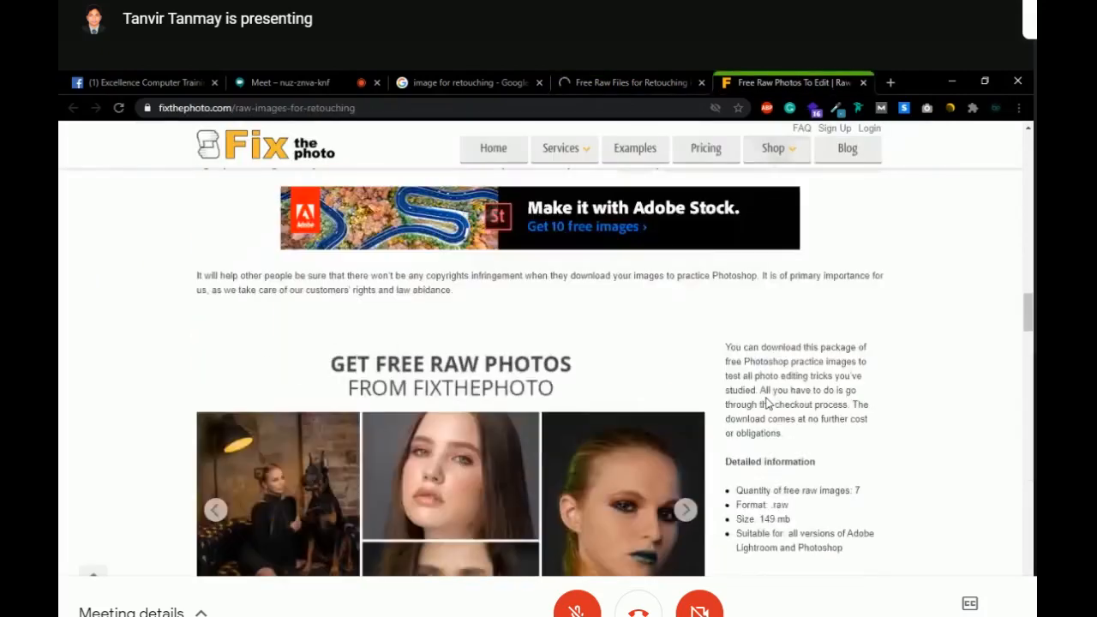
{"action": "scroll", "coordinate": [767, 402], "scroll_direction": "down", "scroll_amount": 8}
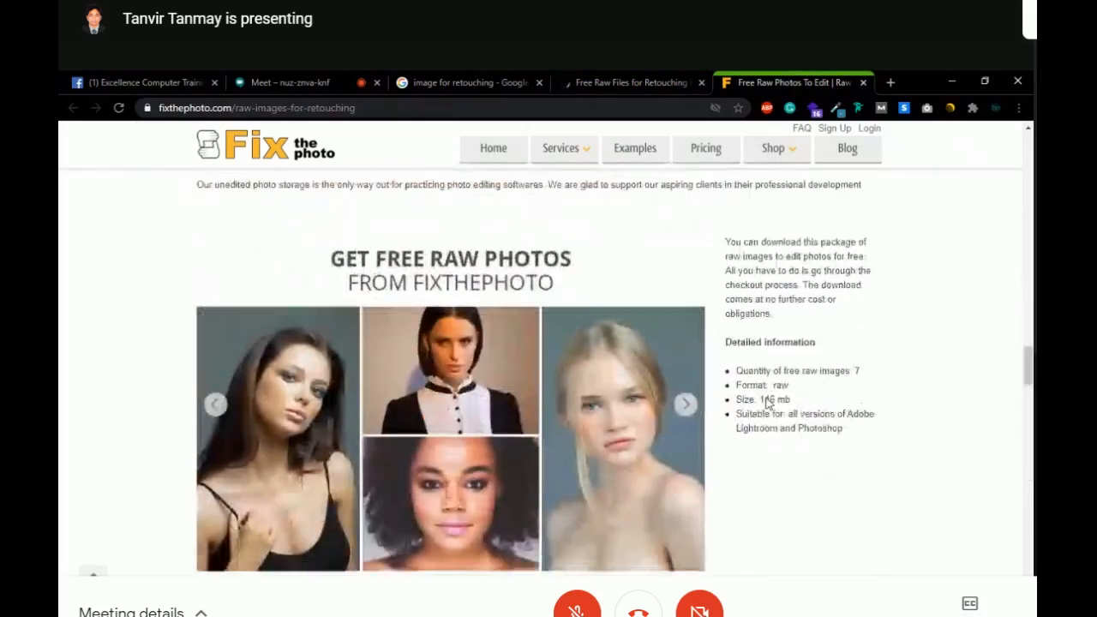
{"action": "scroll", "coordinate": [768, 403], "scroll_direction": "down", "scroll_amount": 4}
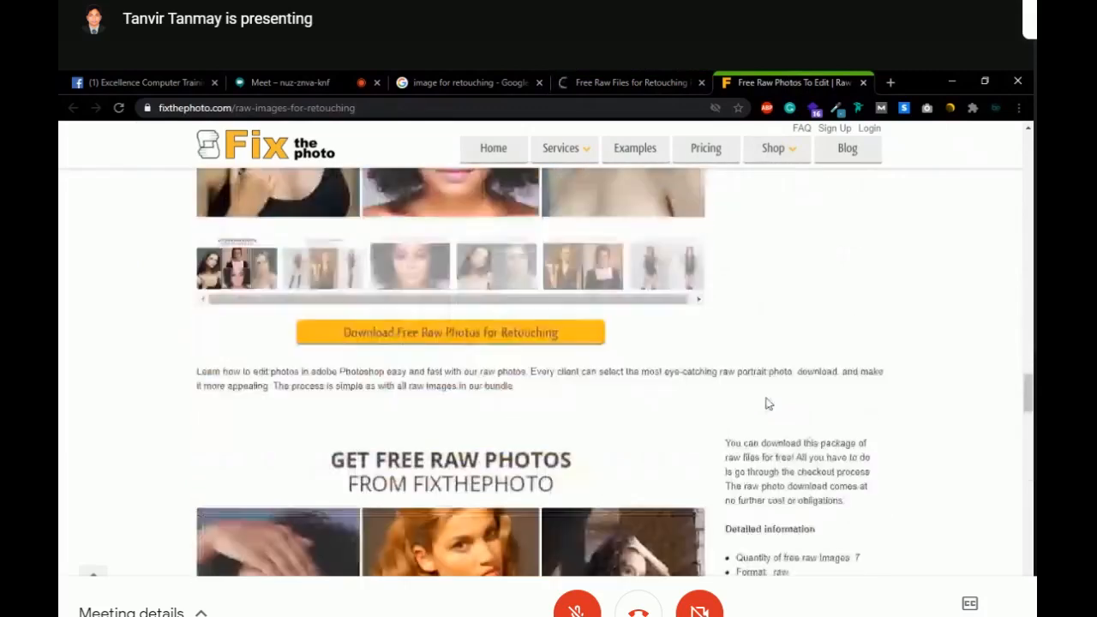
{"action": "scroll", "coordinate": [768, 403], "scroll_direction": "down", "scroll_amount": 6}
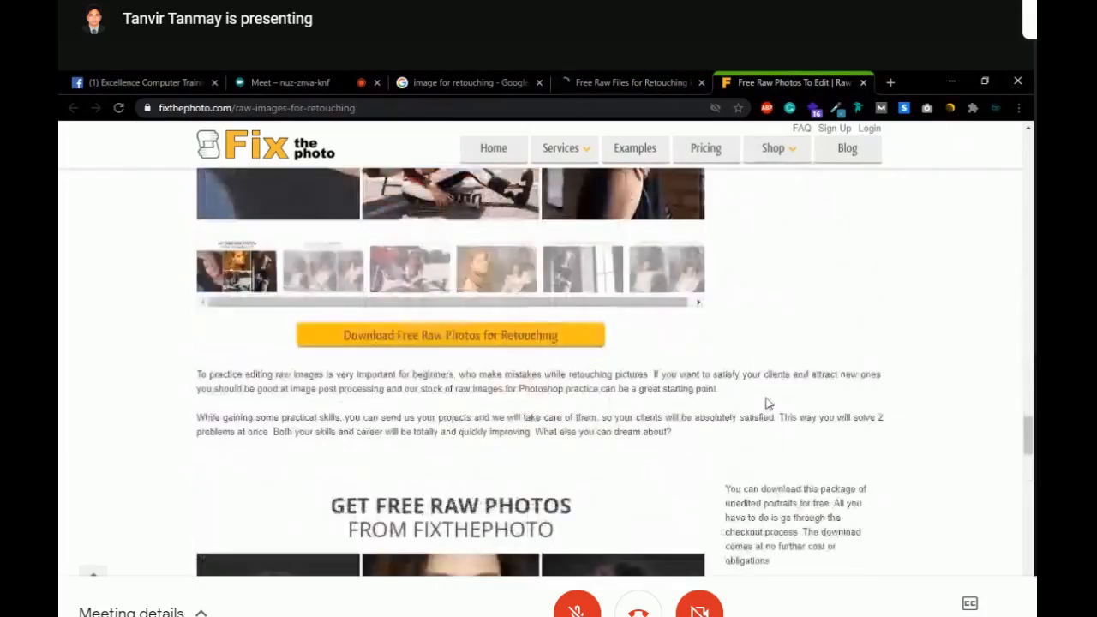
{"action": "scroll", "coordinate": [769, 402], "scroll_direction": "down", "scroll_amount": 4}
{"action": "scroll", "coordinate": [769, 403], "scroll_direction": "down", "scroll_amount": 8}
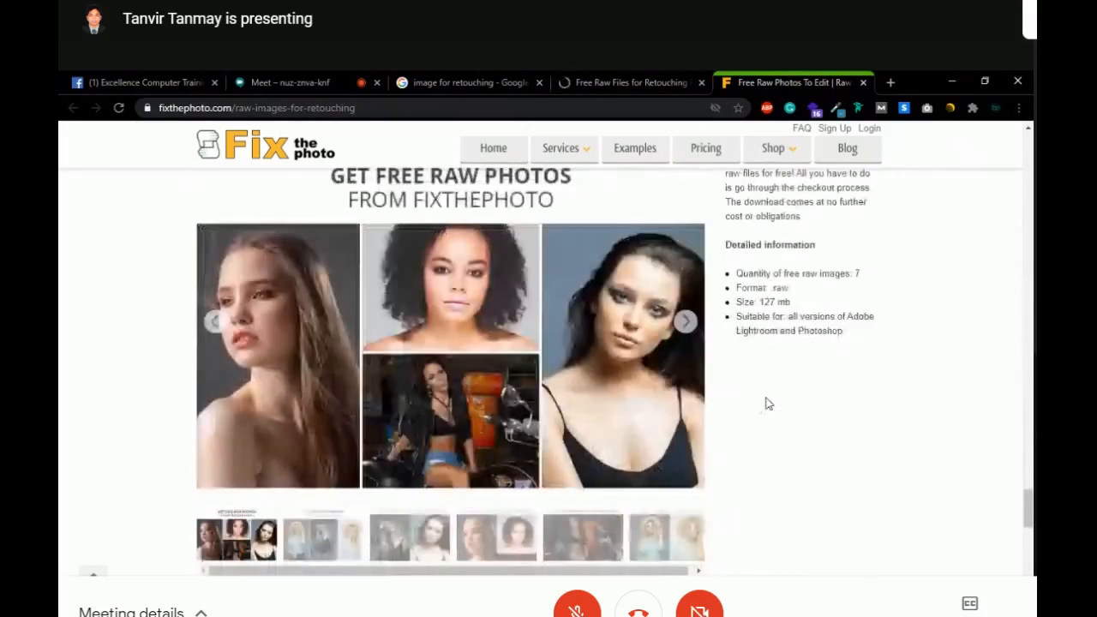
{"action": "scroll", "coordinate": [769, 403], "scroll_direction": "down", "scroll_amount": 8}
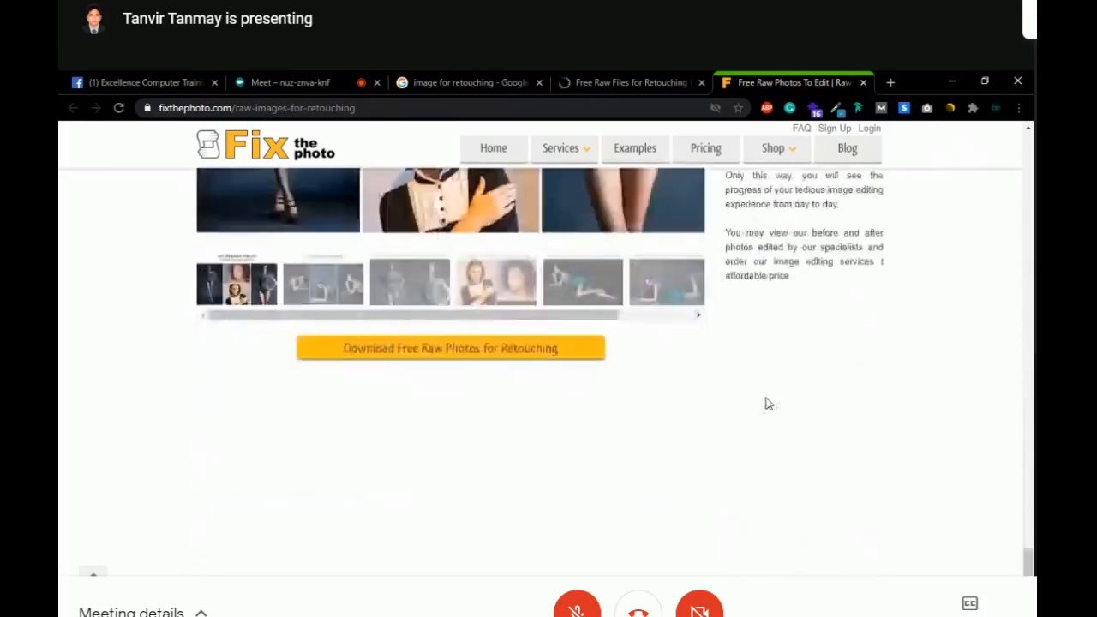
Return to the retouchingacademylab.com page and close the FixThePhoto, Facebook and Google results pages
{"action": "left_click", "coordinate": [632, 79]}
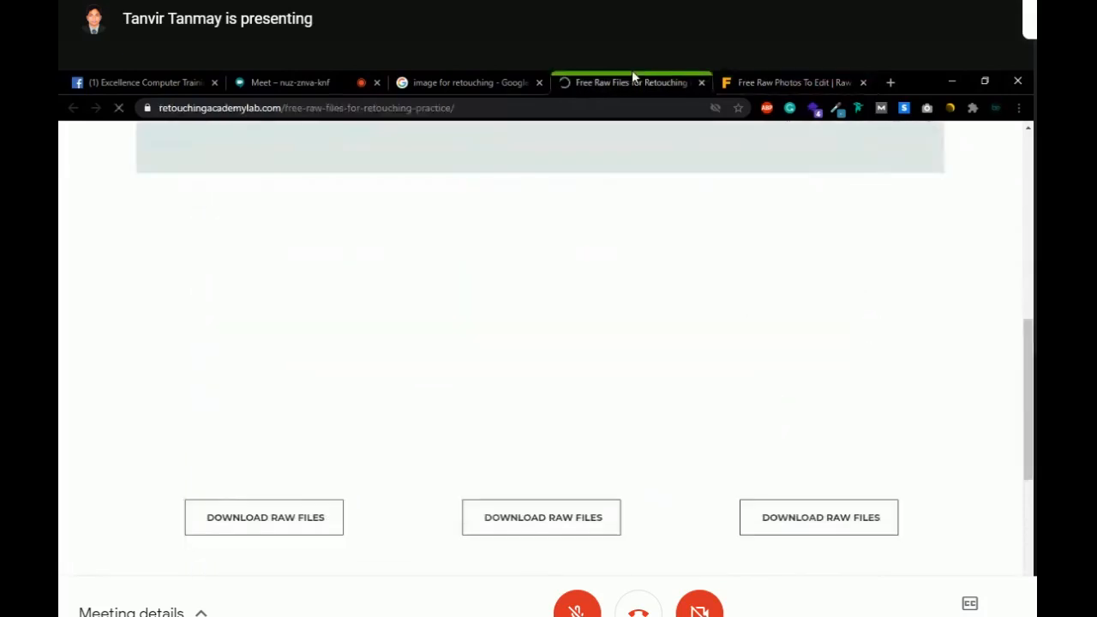
{"action": "left_click", "coordinate": [863, 83]}
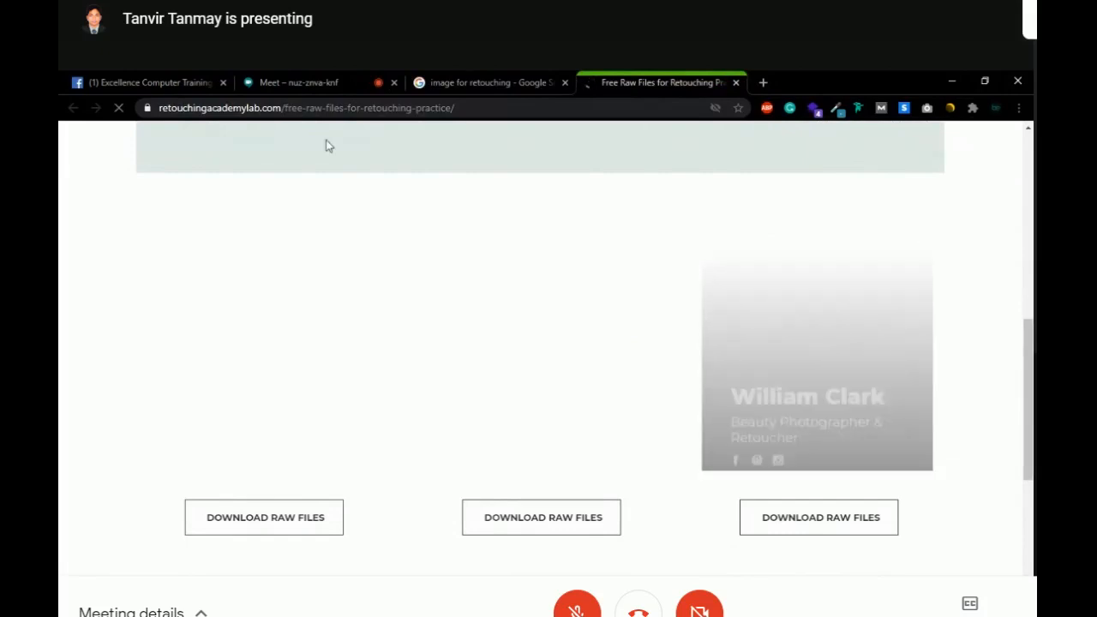
{"action": "left_click", "coordinate": [224, 83]}
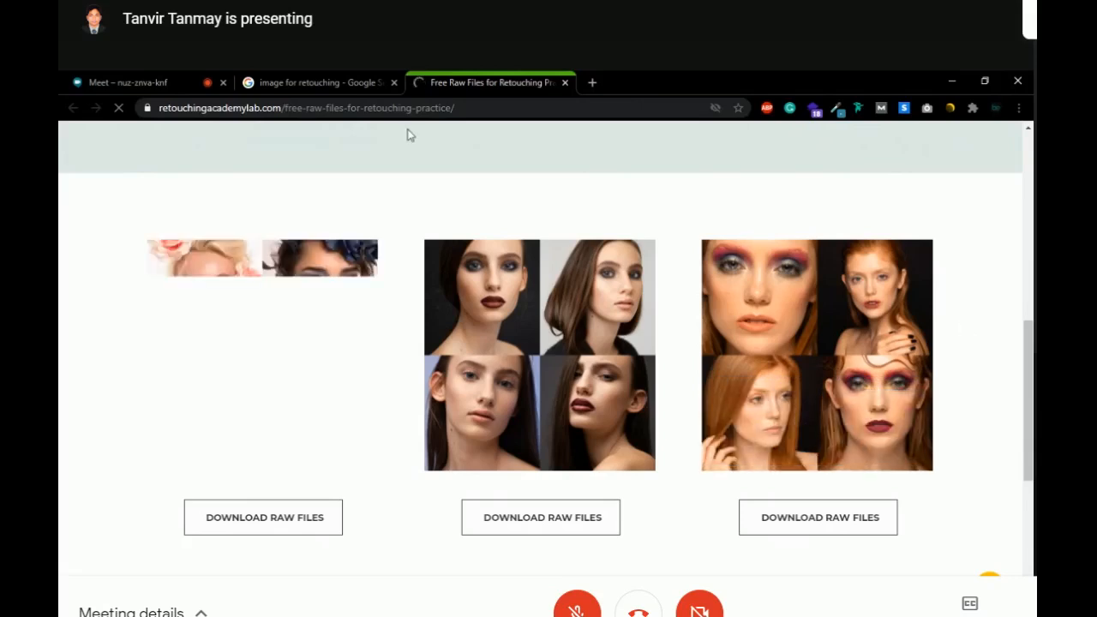
{"action": "left_click", "coordinate": [393, 83]}
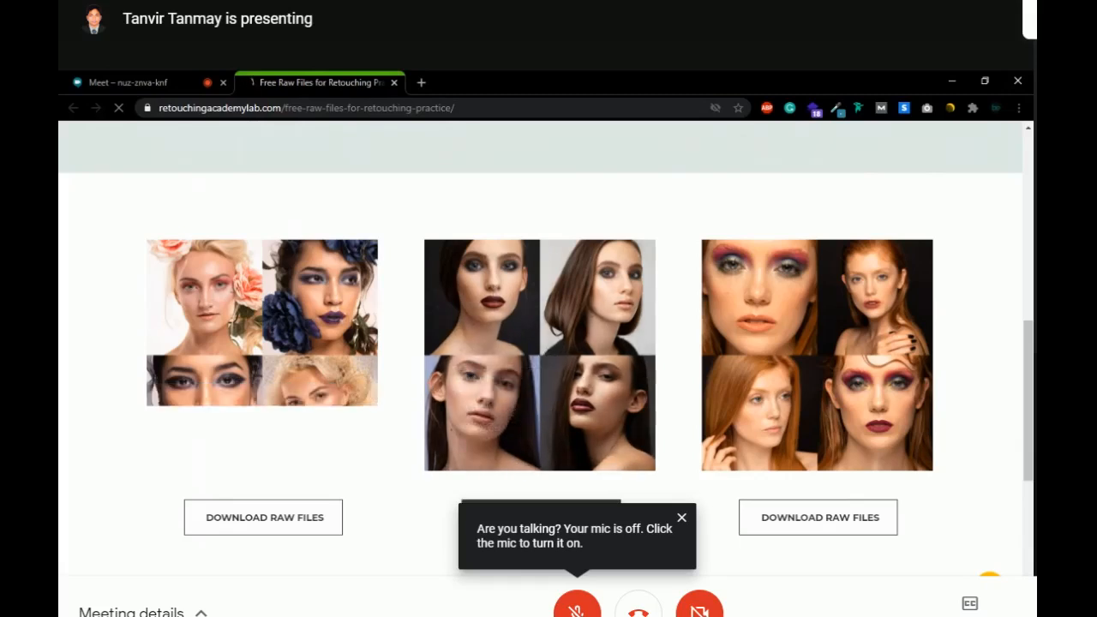
Open the Google Drive folder for the middle raw file set and look over its photos
{"action": "left_click", "coordinate": [541, 518]}
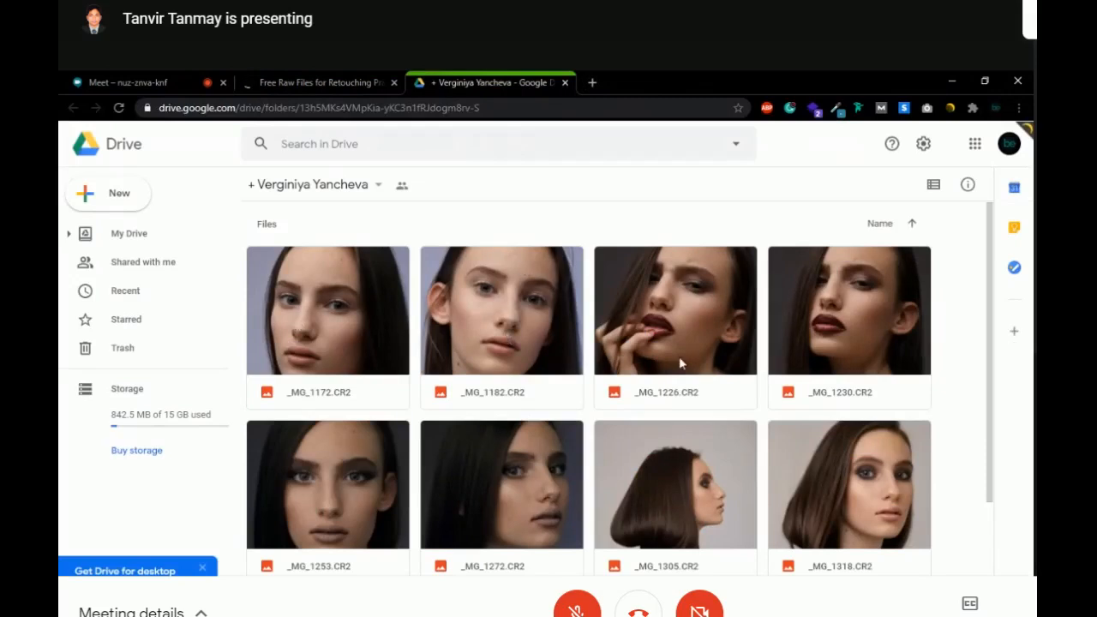
{"action": "scroll", "coordinate": [731, 379], "scroll_direction": "down", "scroll_amount": 2}
{"action": "scroll", "coordinate": [652, 508], "scroll_direction": "down", "scroll_amount": 1}
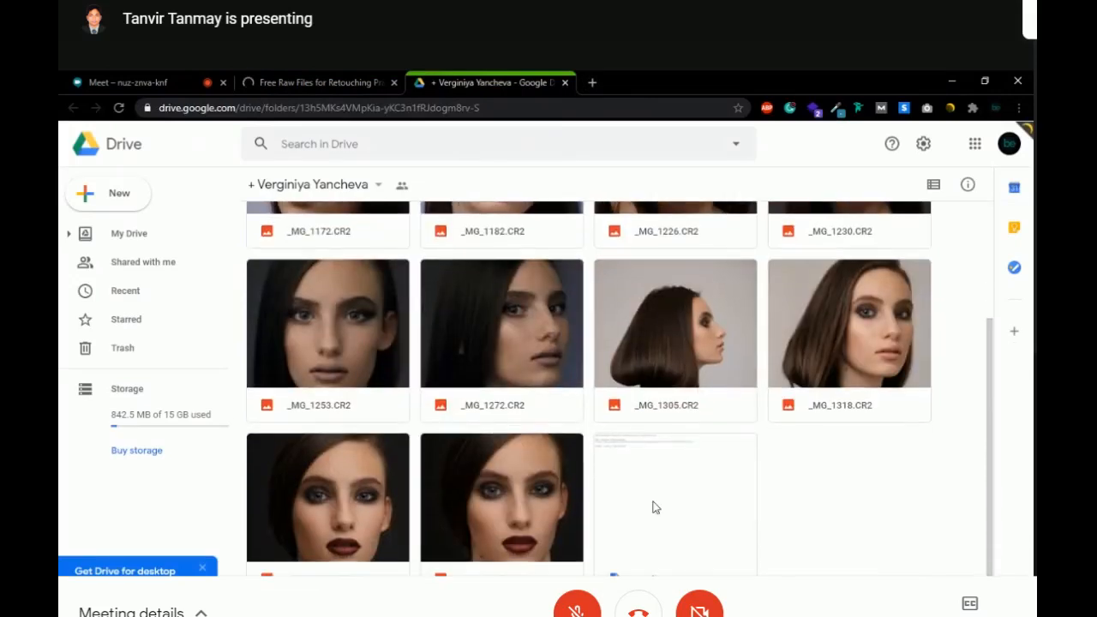
{"action": "scroll", "coordinate": [652, 507], "scroll_direction": "up", "scroll_amount": 2}
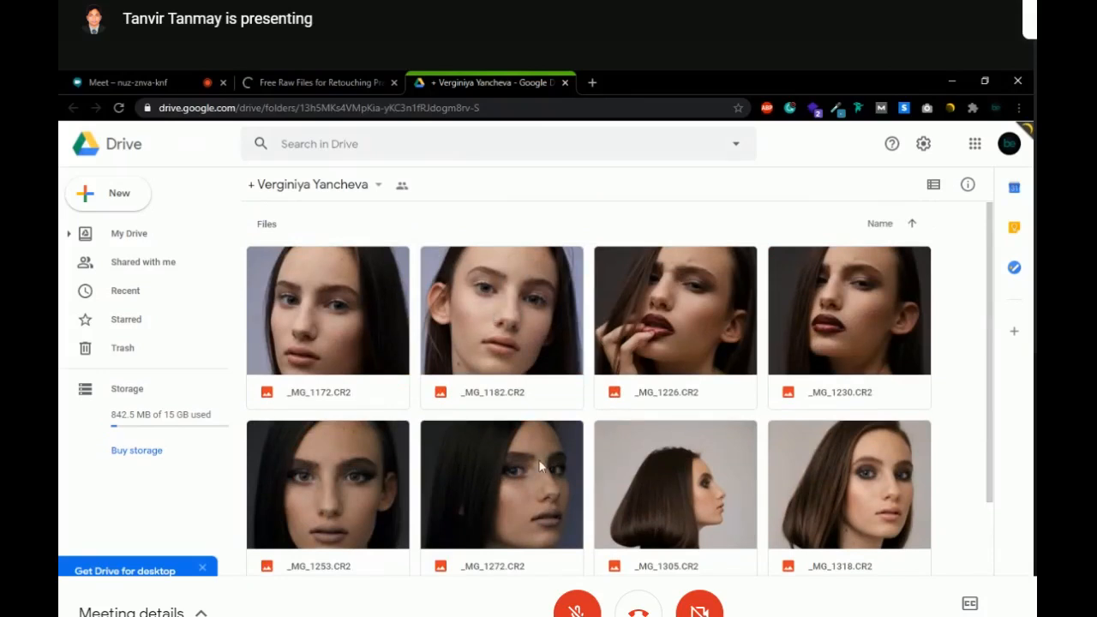
Download the raw photos _MG_1182.CR2 and _MG_1253.CR2 from the Drive folder
{"action": "left_click", "coordinate": [488, 327]}
{"action": "right_click", "coordinate": [488, 323]}
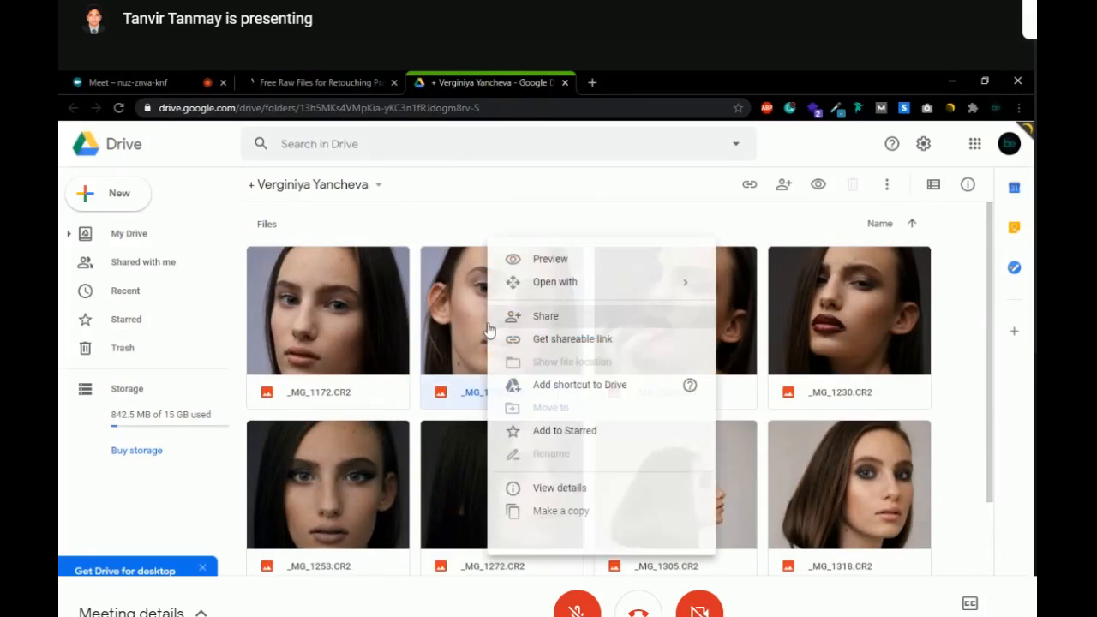
{"action": "left_click", "coordinate": [548, 559]}
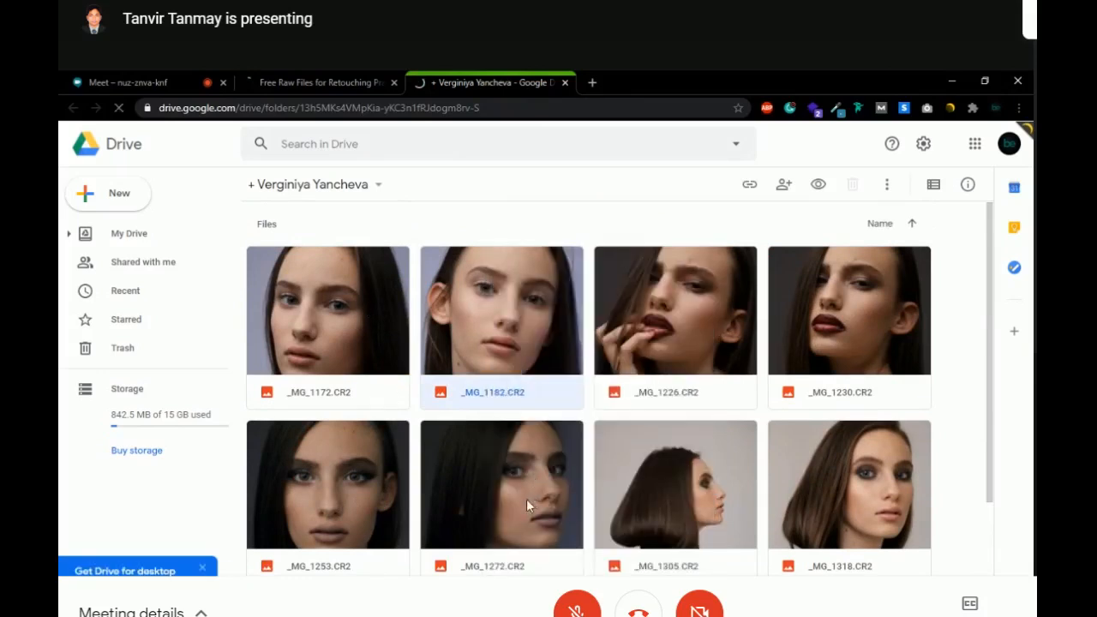
{"action": "scroll", "coordinate": [527, 495], "scroll_direction": "down", "scroll_amount": 1}
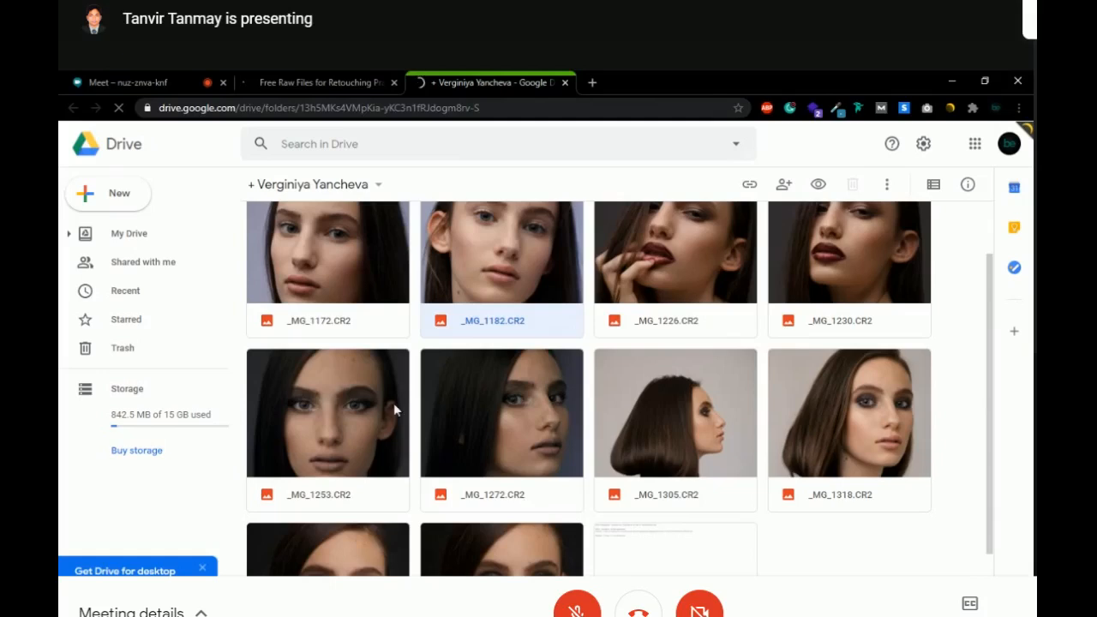
{"action": "left_click", "coordinate": [340, 410]}
{"action": "right_click", "coordinate": [340, 409]}
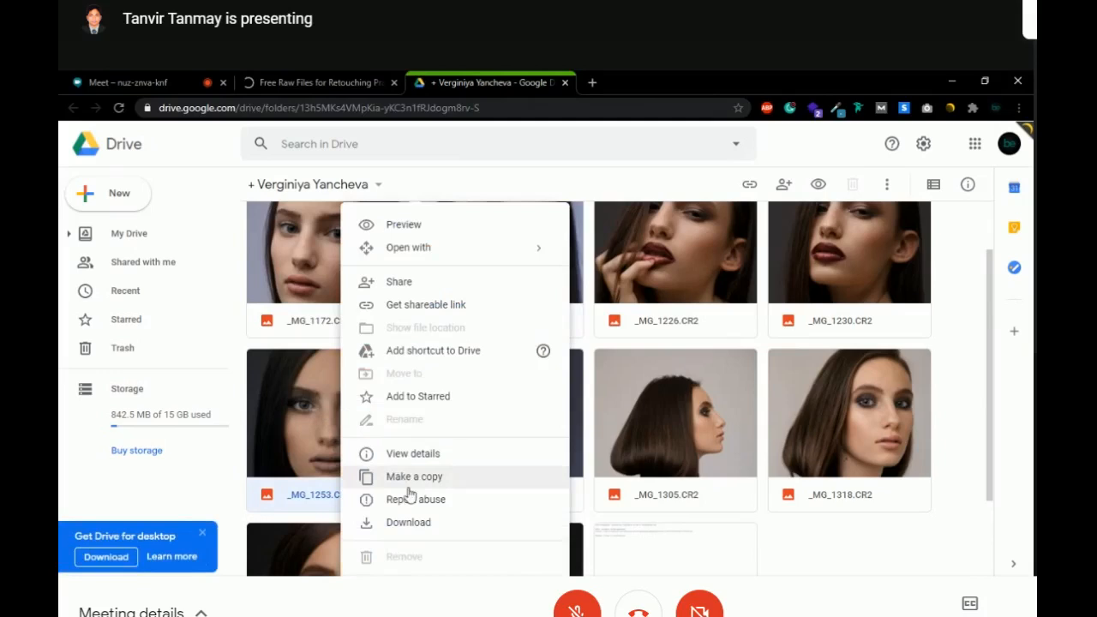
{"action": "left_click", "coordinate": [408, 521]}
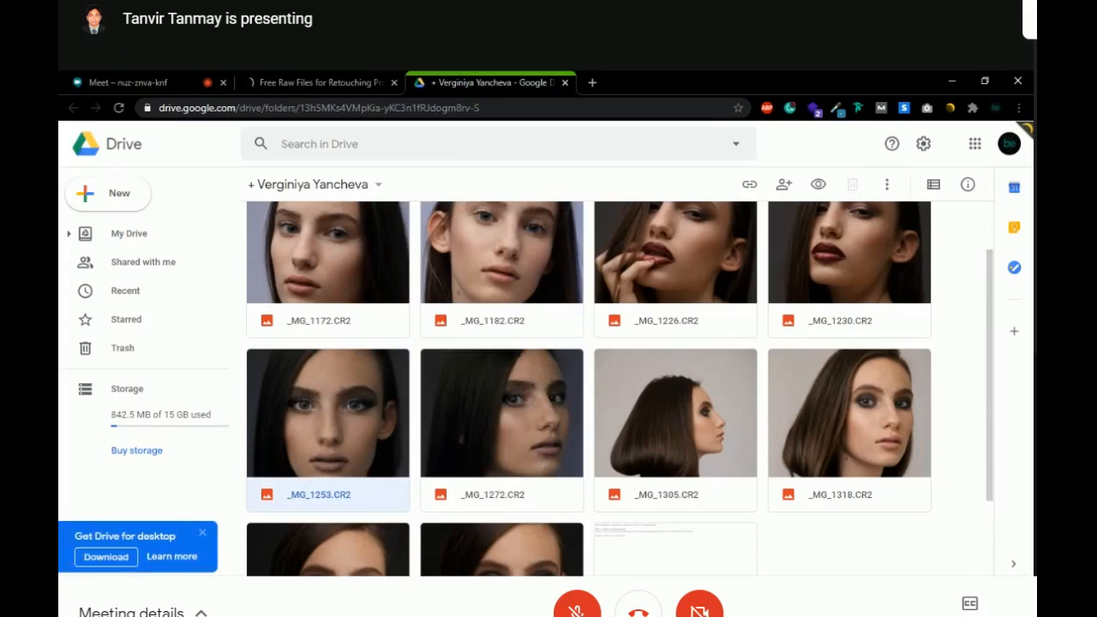
Switch to the Downloads folder in File Explorer, dismiss the IDM error and close the Internet Download Manager web page
{"action": "mouse_move", "coordinate": [287, 495]}
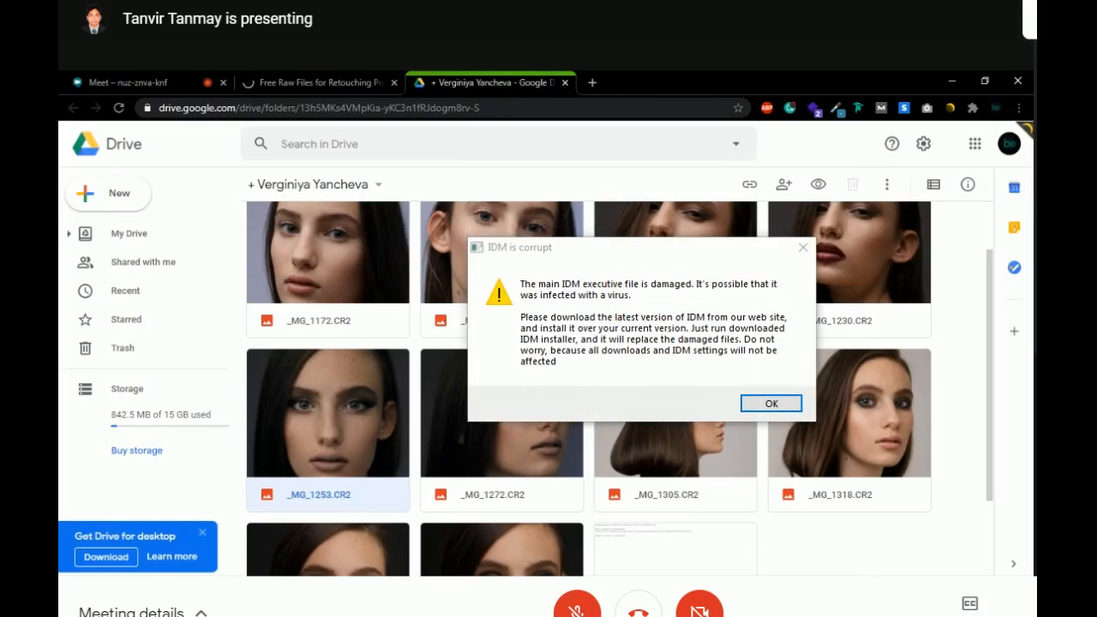
{"action": "left_click", "coordinate": [248, 607]}
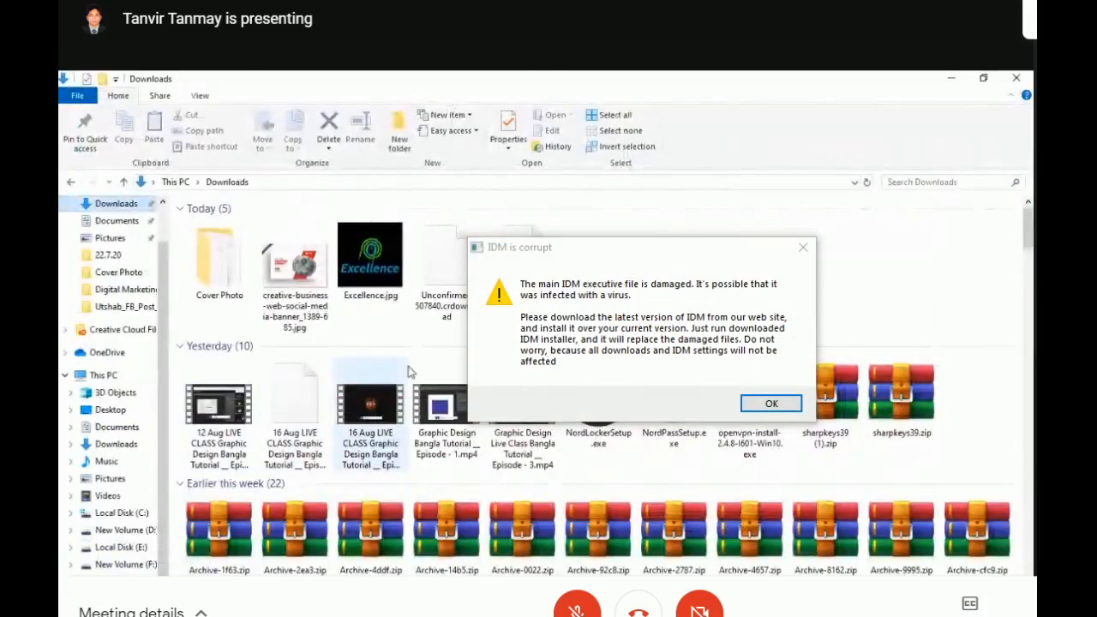
{"action": "left_click", "coordinate": [803, 247]}
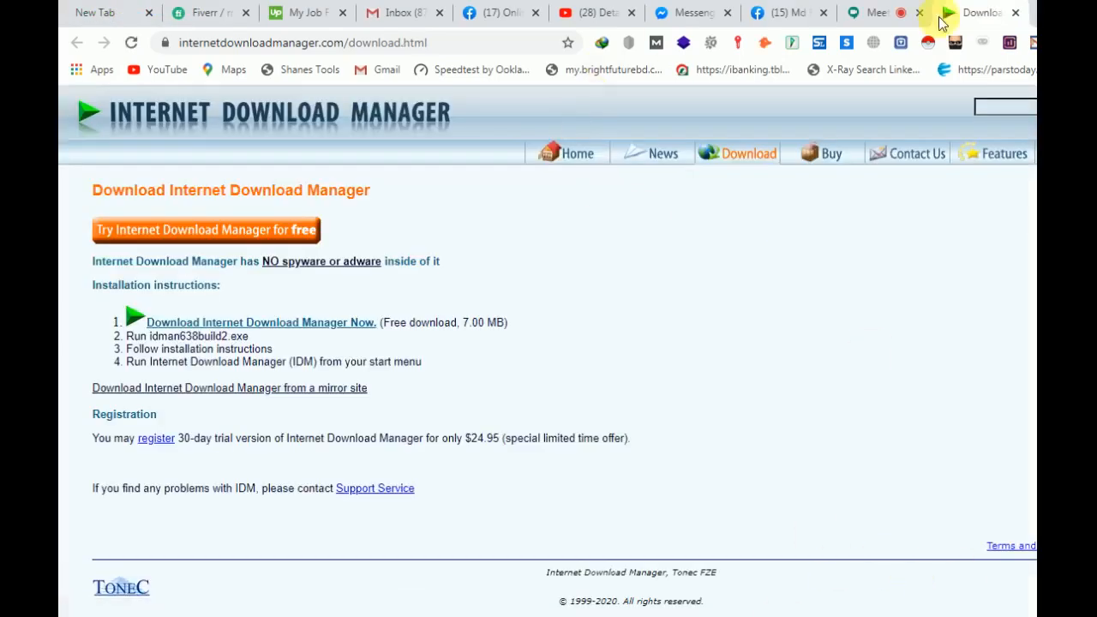
{"action": "left_click", "coordinate": [1016, 13]}
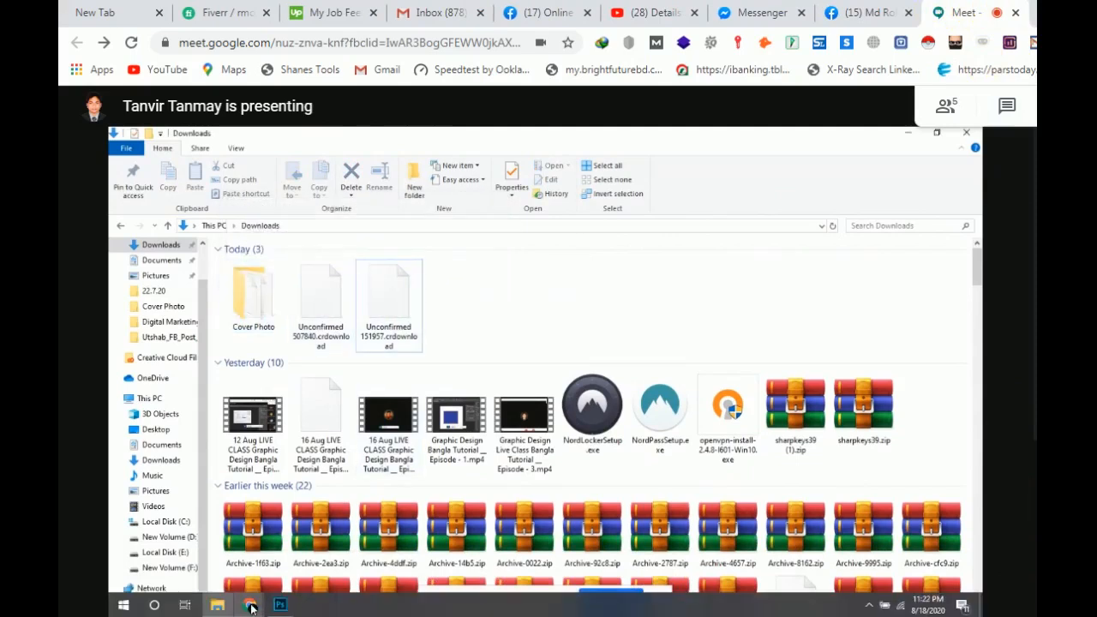
Check both photo downloads and the rest of the Drive folder in Chrome, and return to the Downloads folder
{"action": "mouse_move", "coordinate": [250, 605]}
{"action": "left_click", "coordinate": [179, 544]}
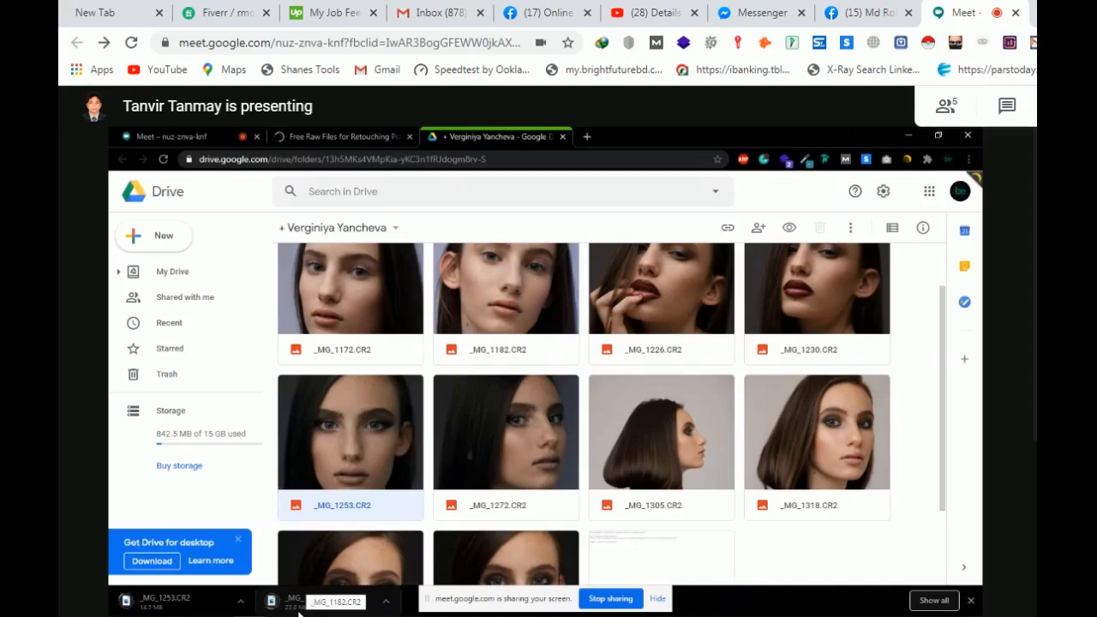
{"action": "scroll", "coordinate": [748, 542], "scroll_direction": "down", "scroll_amount": 2}
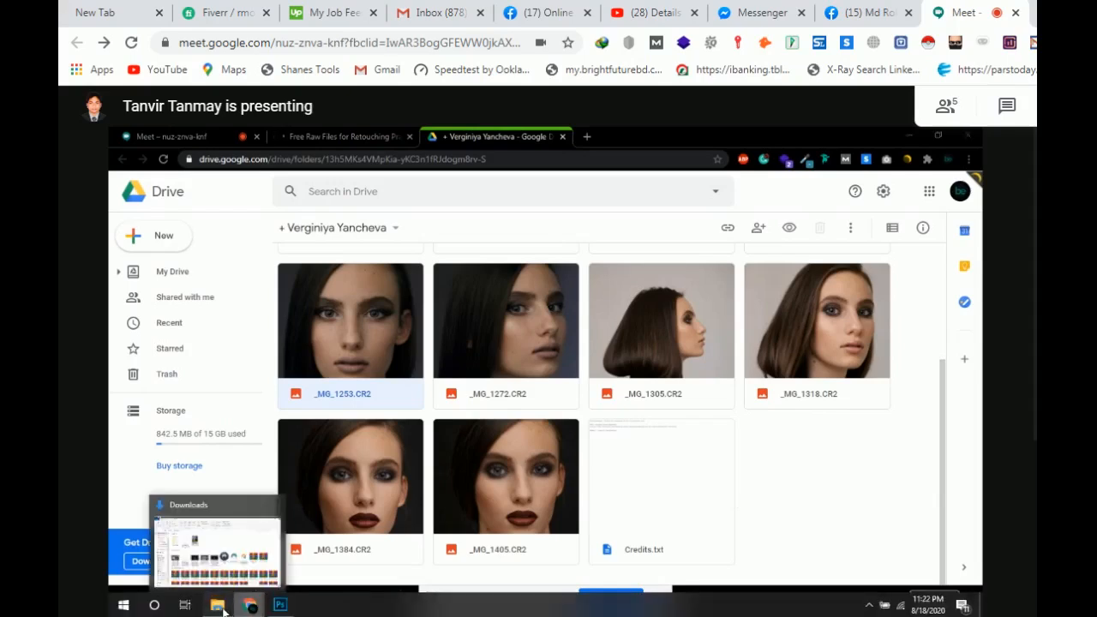
{"action": "left_click", "coordinate": [219, 606]}
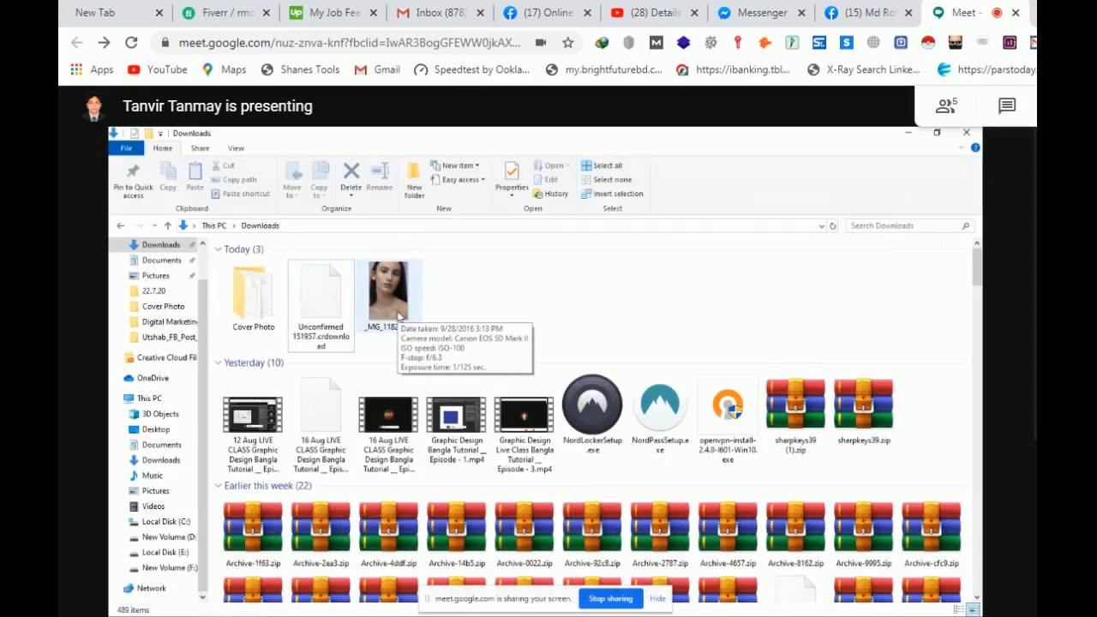
Open the properties of _MG_1182.CR2 in the Downloads folder and move the dialog clear of the photo
{"action": "left_click", "coordinate": [399, 317]}
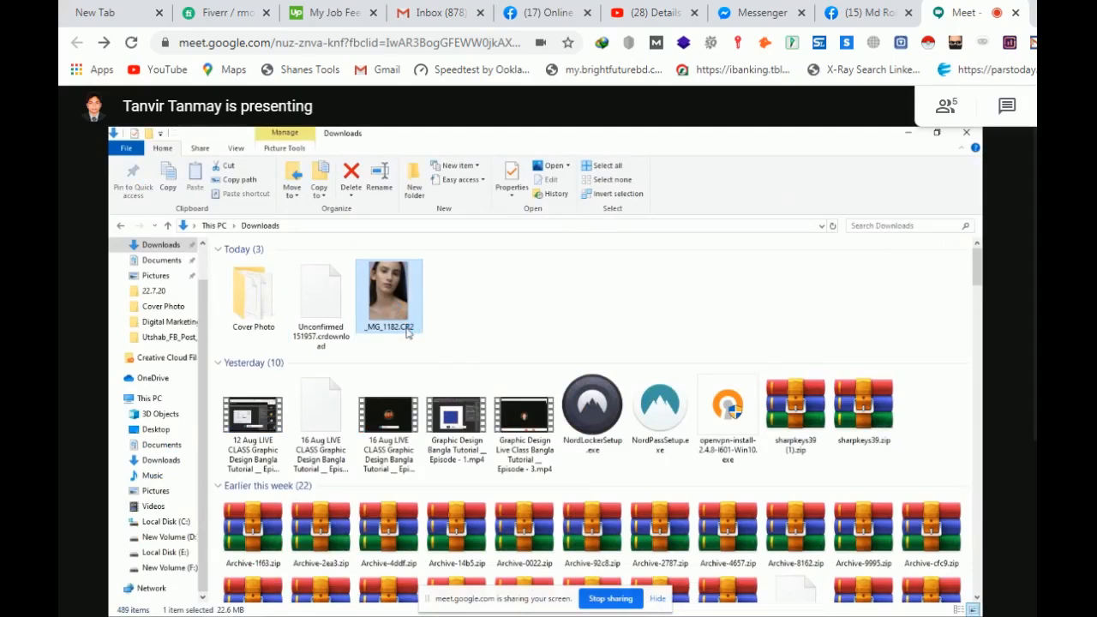
{"action": "right_click", "coordinate": [409, 333]}
{"action": "left_click", "coordinate": [429, 300]}
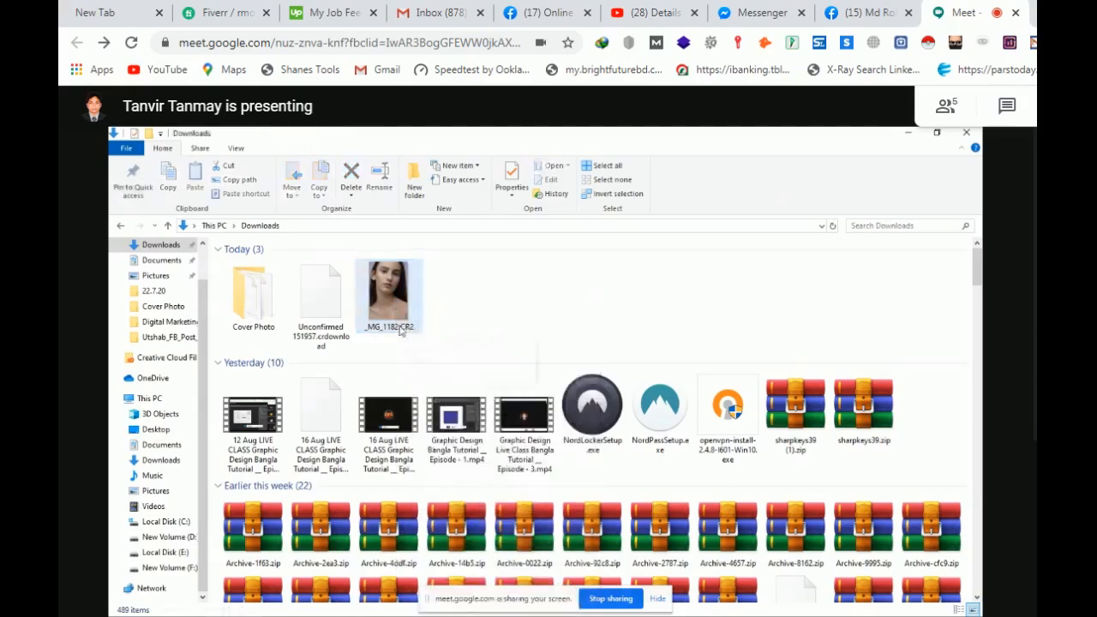
{"action": "mouse_move", "coordinate": [409, 332]}
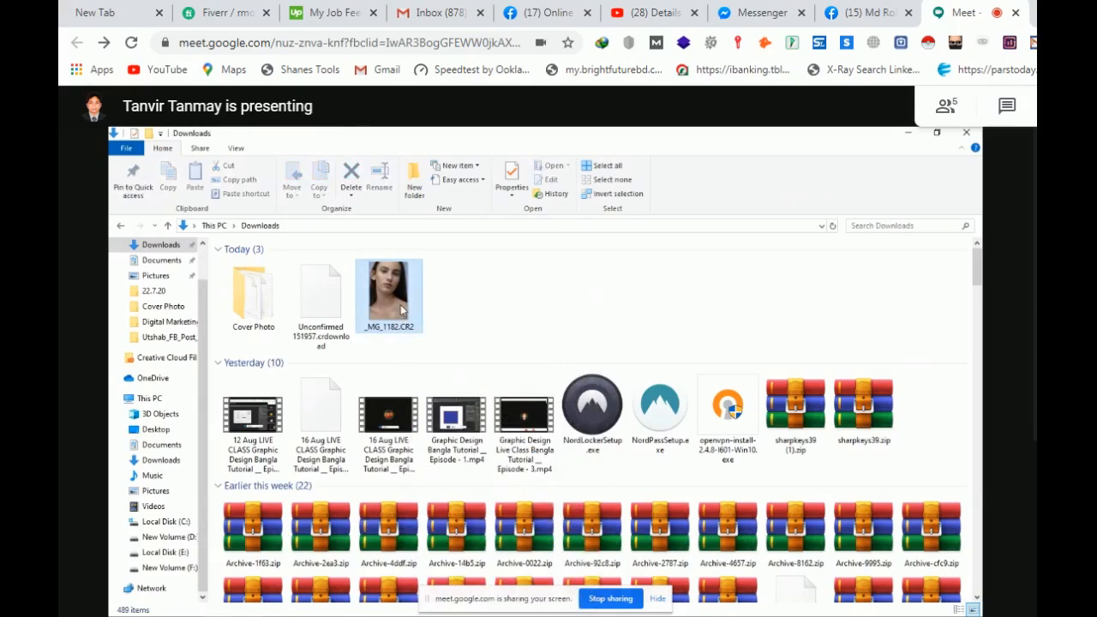
{"action": "left_click", "coordinate": [401, 310]}
{"action": "right_click", "coordinate": [402, 310]}
{"action": "left_click", "coordinate": [432, 314]}
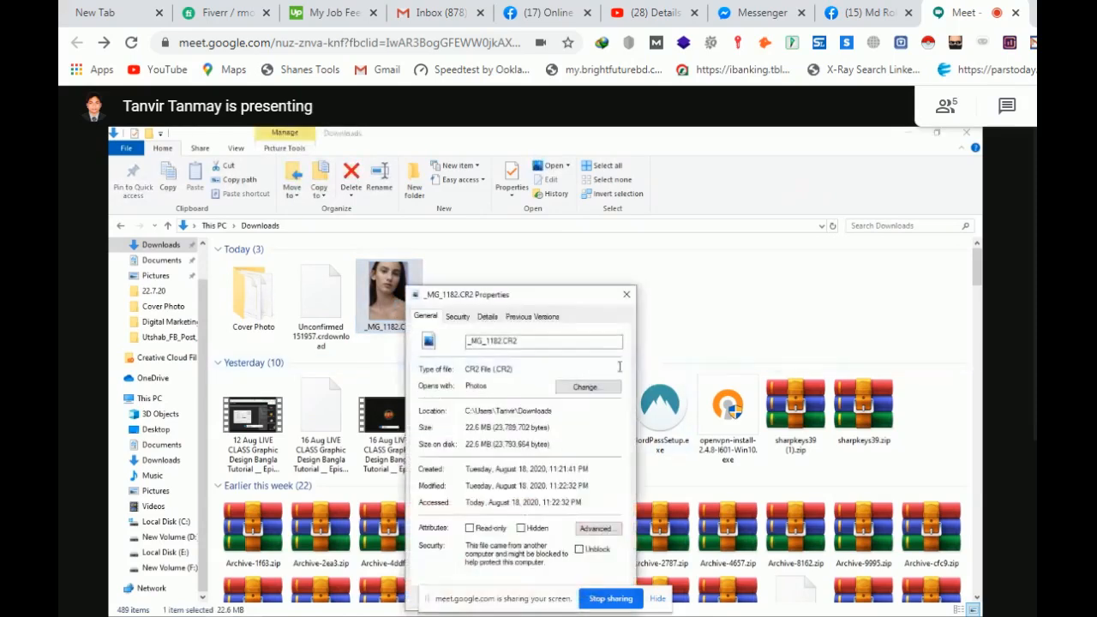
{"action": "left_click_drag", "start_coordinate": [550, 293], "coordinate": [664, 239]}
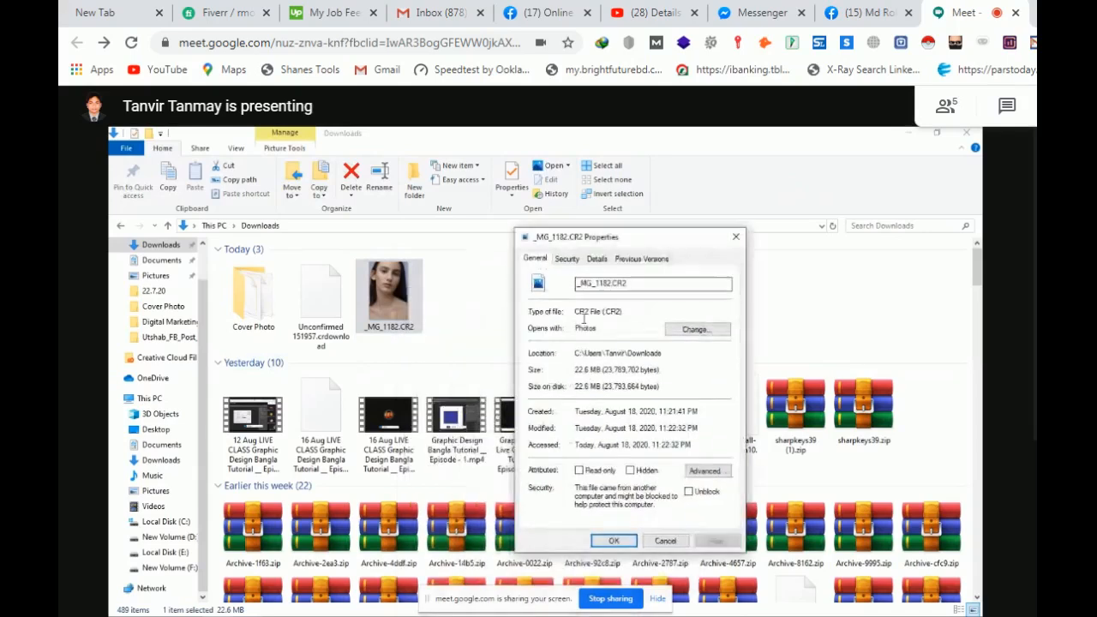
Review the file type, size and camera details of _MG_1182.CR2, and close its properties without changing anything
{"action": "left_click_drag", "start_coordinate": [605, 312], "coordinate": [565, 316]}
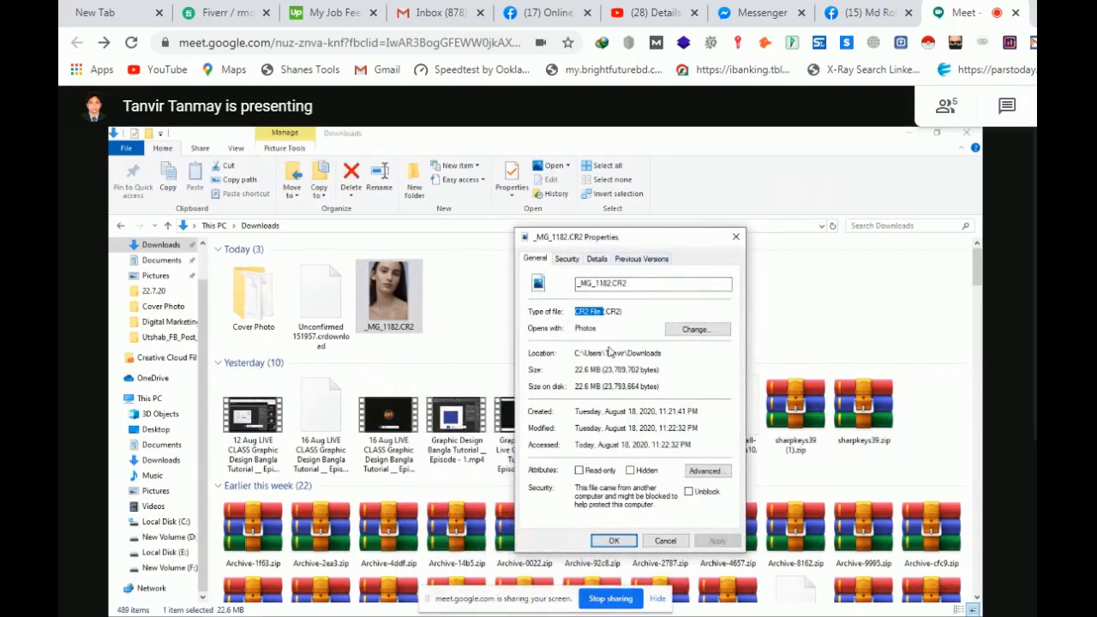
{"action": "left_click_drag", "start_coordinate": [591, 371], "coordinate": [575, 370]}
{"action": "left_click", "coordinate": [577, 259]}
{"action": "left_click", "coordinate": [595, 259]}
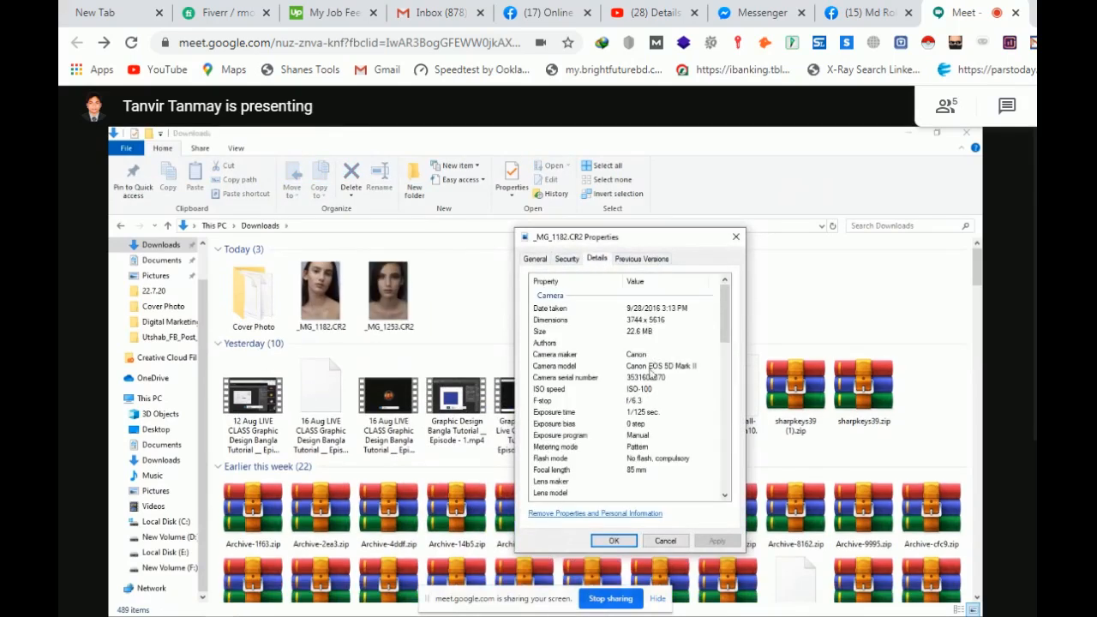
{"action": "left_click", "coordinate": [649, 354]}
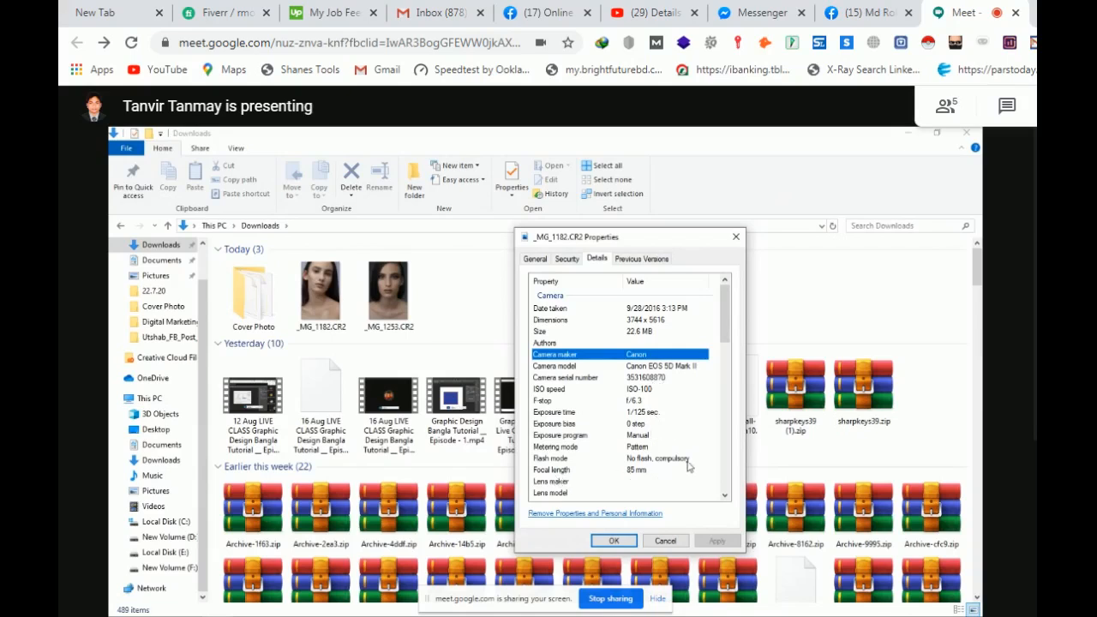
{"action": "scroll", "coordinate": [688, 465], "scroll_direction": "down", "scroll_amount": 1}
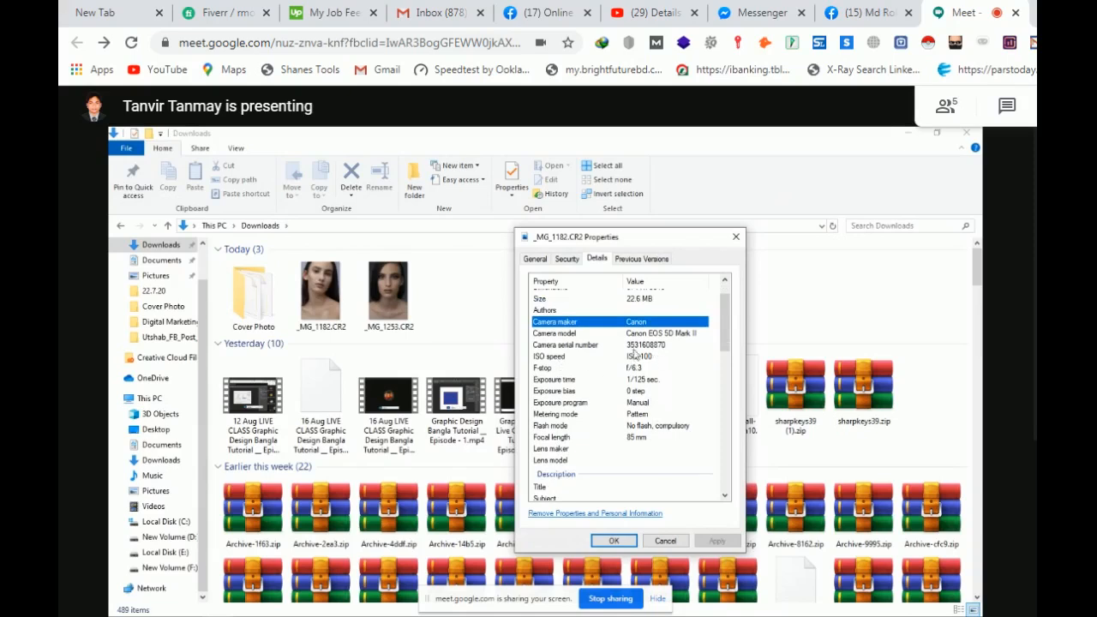
{"action": "scroll", "coordinate": [668, 440], "scroll_direction": "down", "scroll_amount": 3}
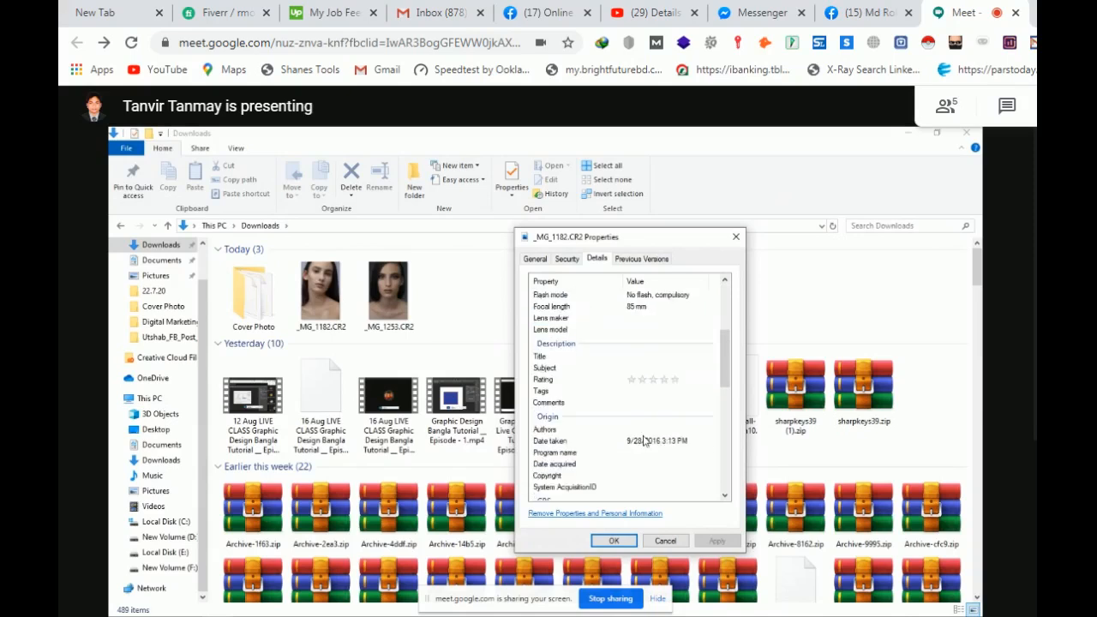
{"action": "scroll", "coordinate": [644, 440], "scroll_direction": "down", "scroll_amount": 12}
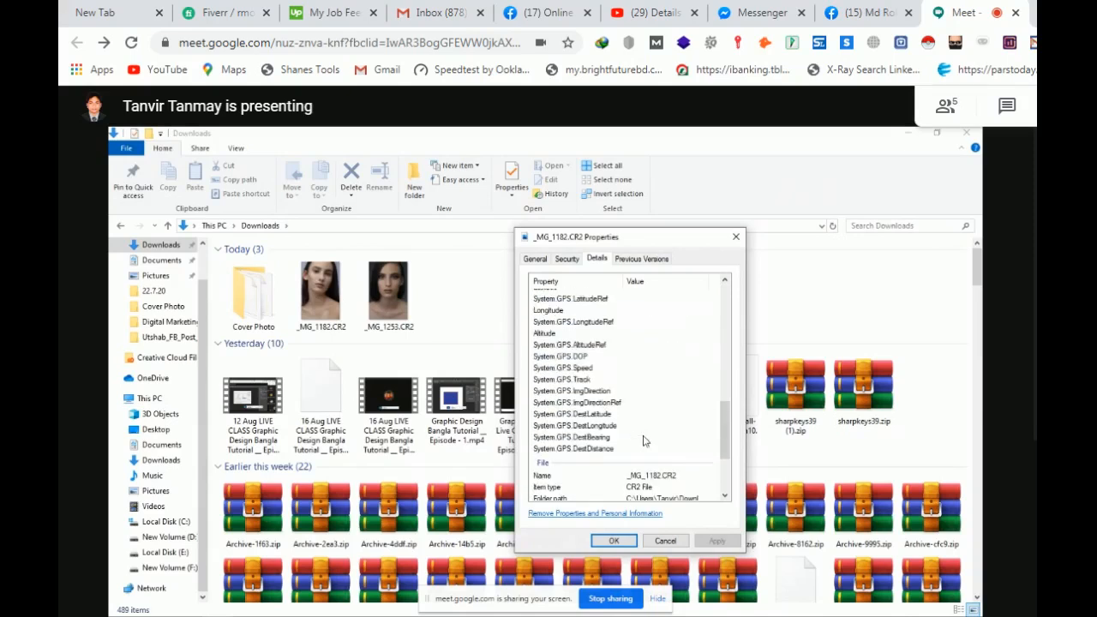
{"action": "scroll", "coordinate": [645, 441], "scroll_direction": "down", "scroll_amount": 4}
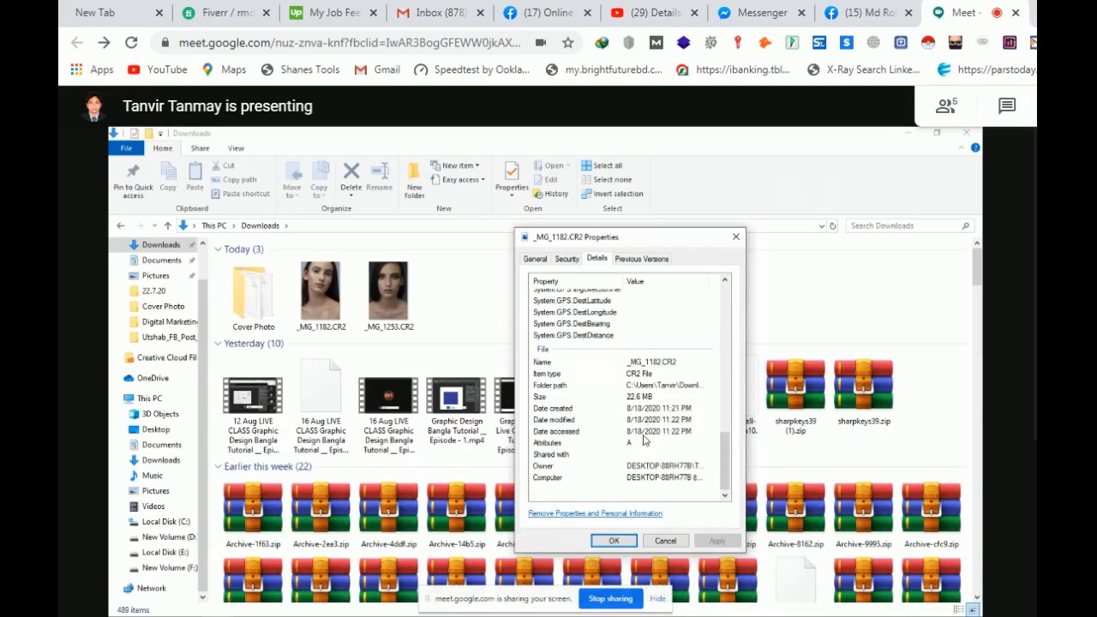
{"action": "left_click", "coordinate": [665, 541]}
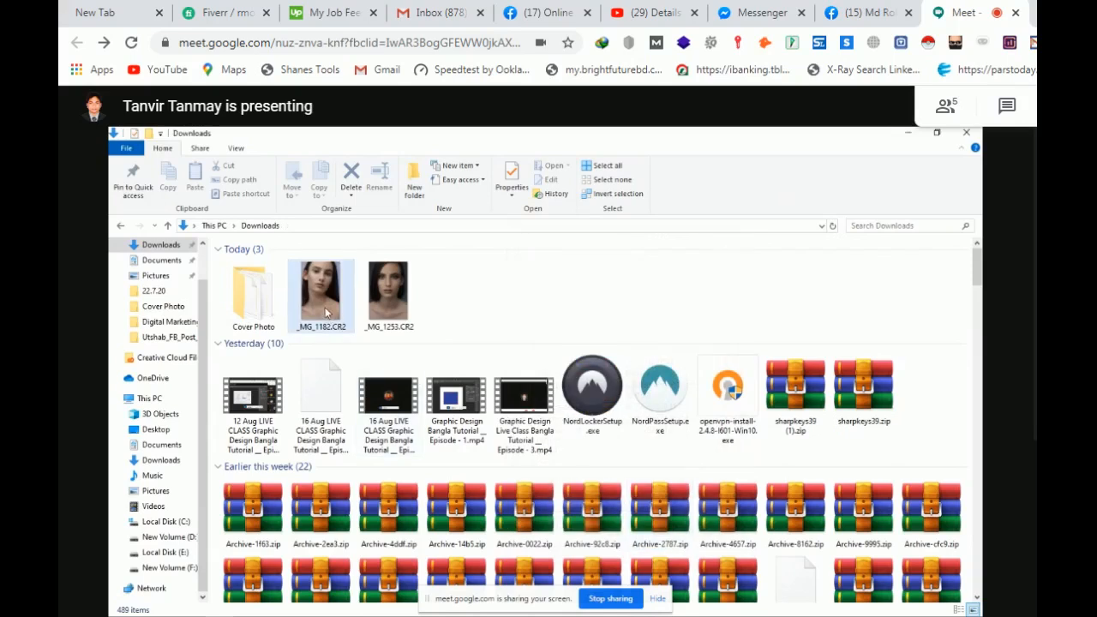
Select _MG_1182.CR2 and _MG_1253.CR2 in the Downloads folder and open both in Photoshop
{"action": "mouse_move", "coordinate": [325, 314]}
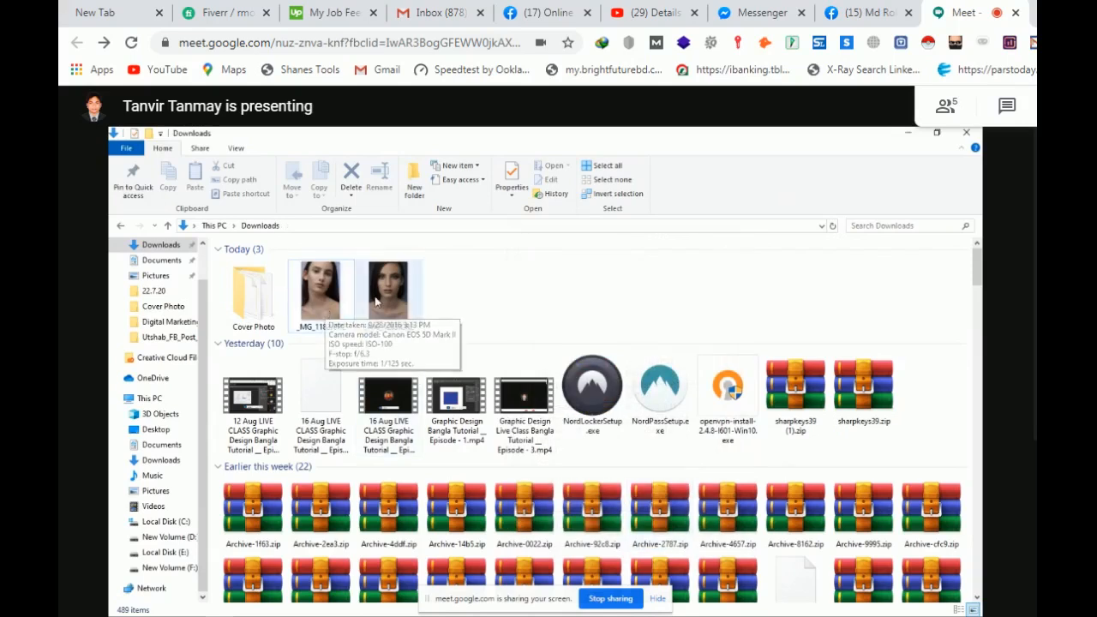
{"action": "mouse_move", "coordinate": [378, 298]}
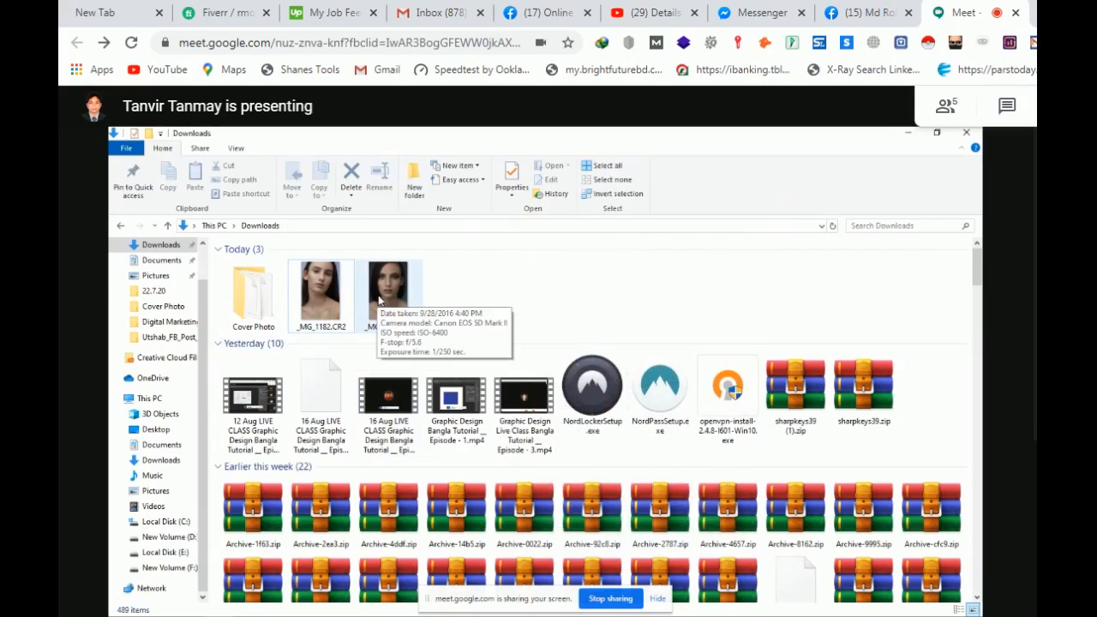
{"action": "left_click_drag", "start_coordinate": [504, 271], "coordinate": [327, 291]}
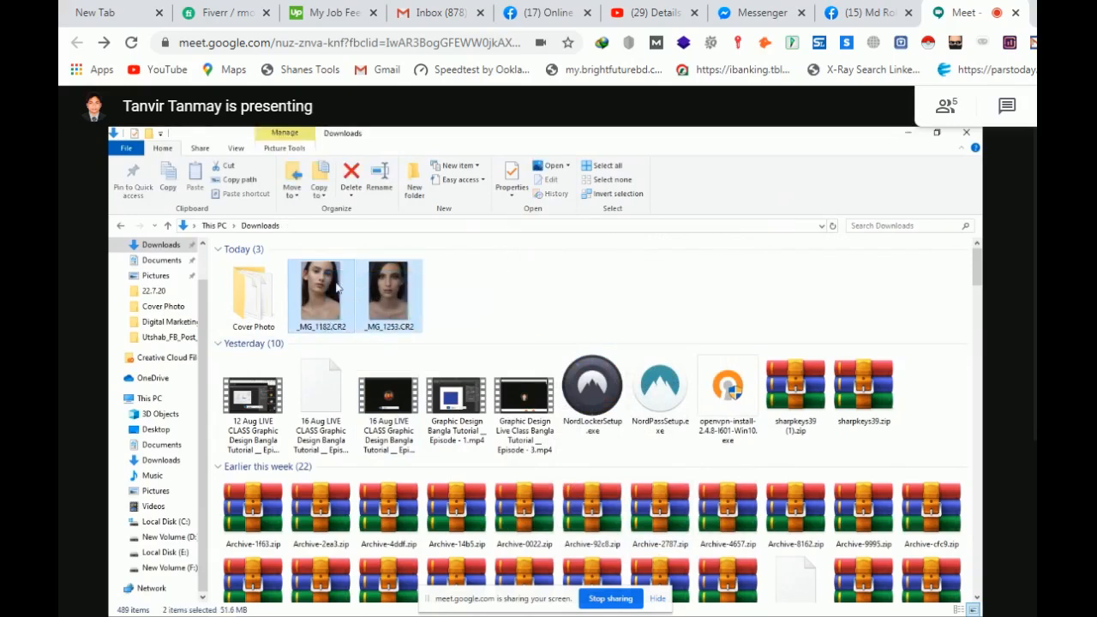
{"action": "left_click", "coordinate": [280, 604]}
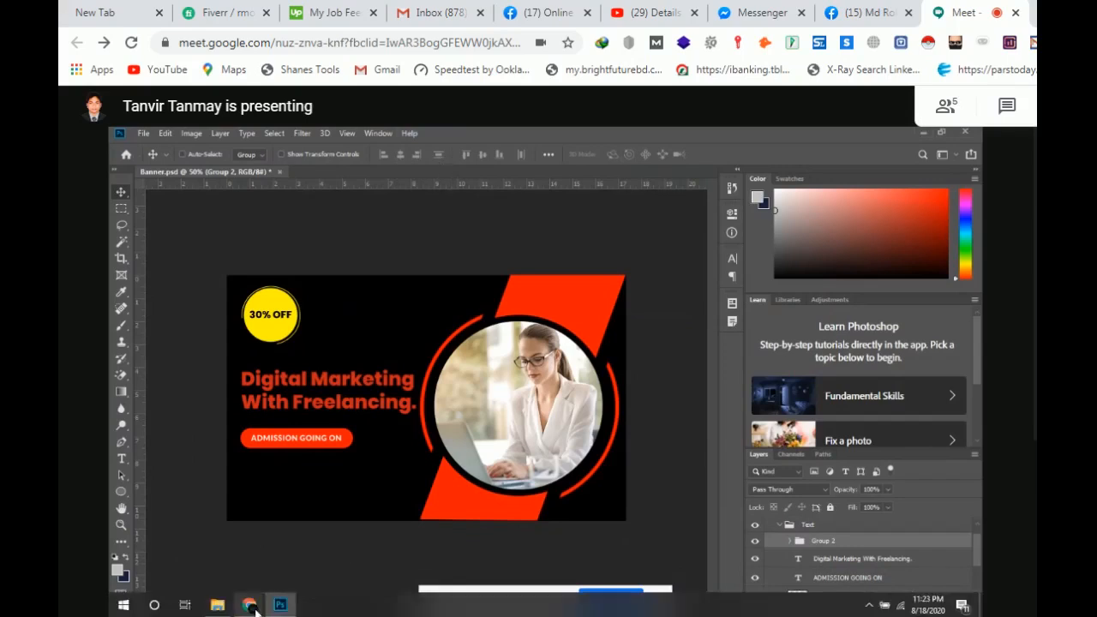
{"action": "left_click", "coordinate": [216, 606]}
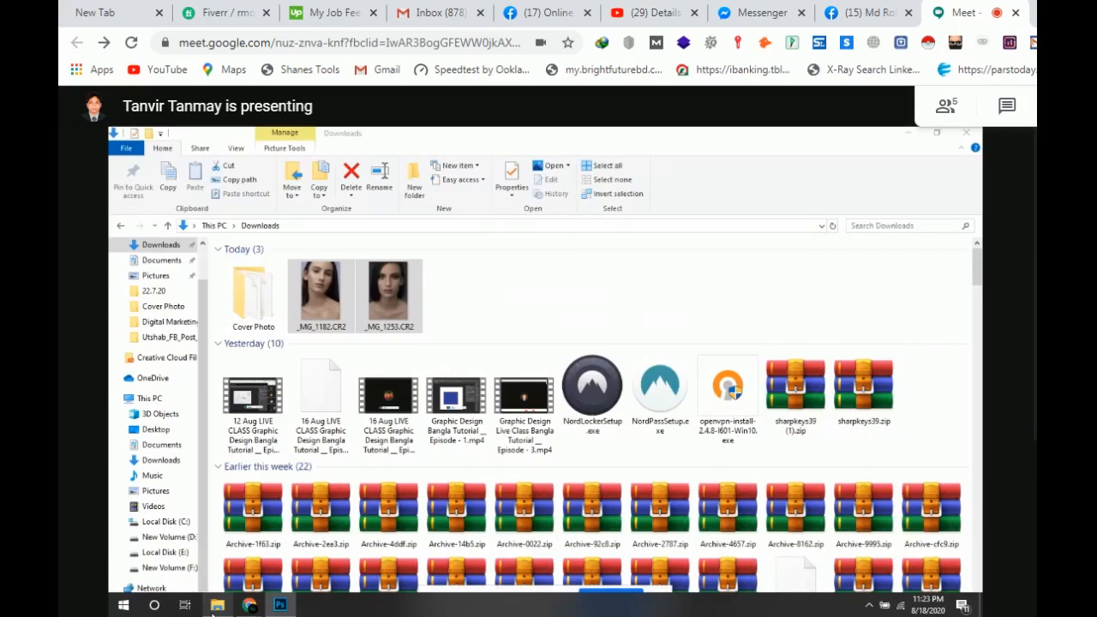
{"action": "left_click", "coordinate": [278, 606]}
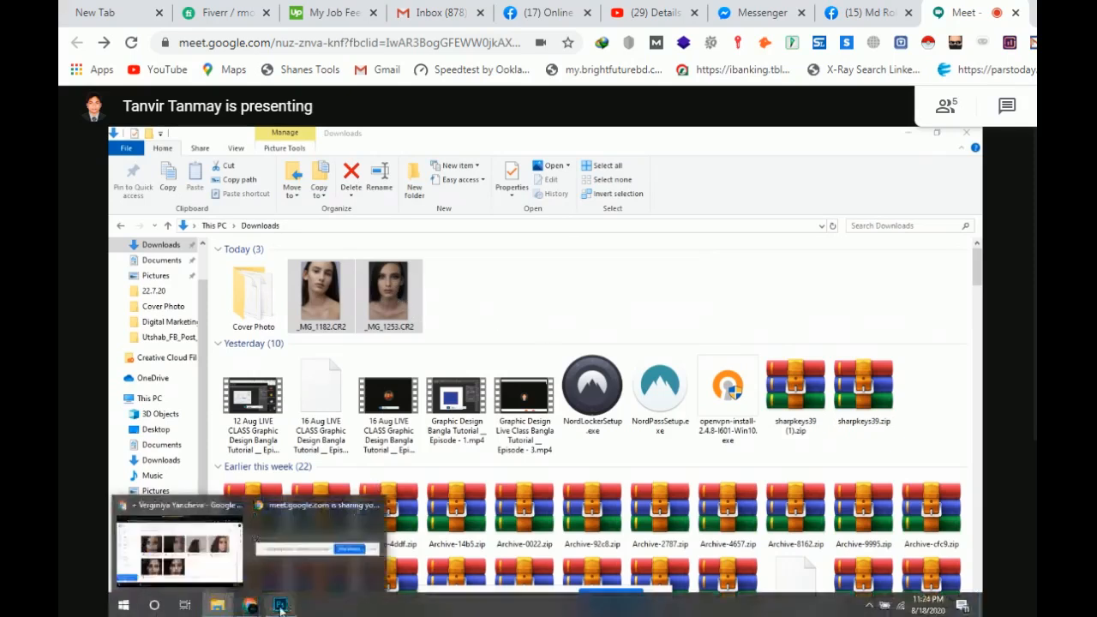
{"action": "left_click", "coordinate": [280, 605]}
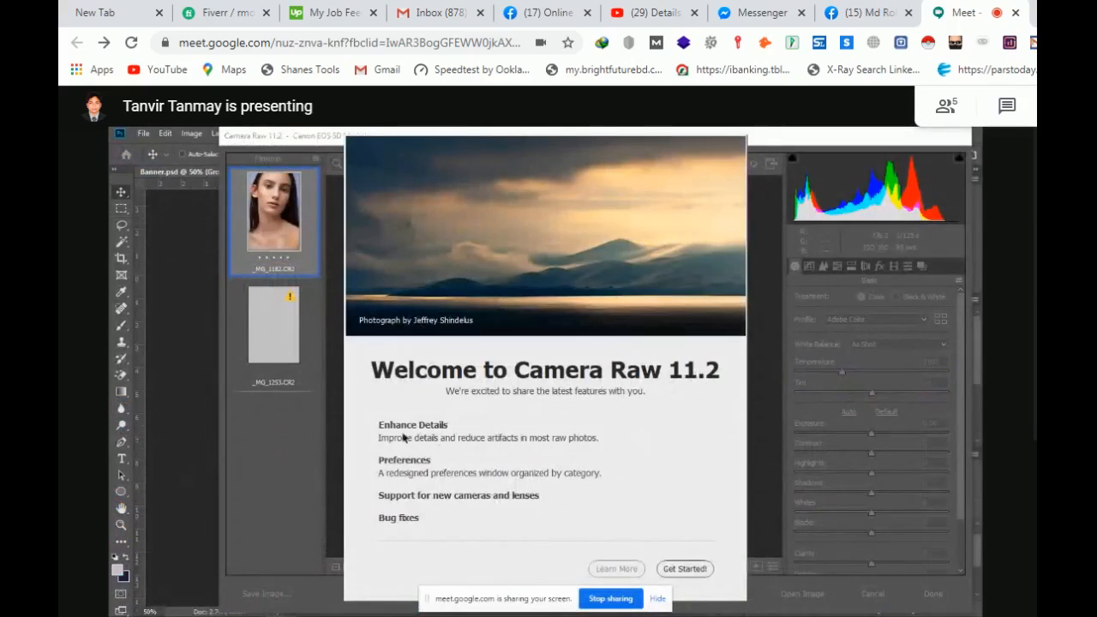
Dismiss the Camera Raw welcome screen, look through the Basic adjustments and open _MG_1182.CR2 in Photoshop
{"action": "left_click", "coordinate": [685, 570]}
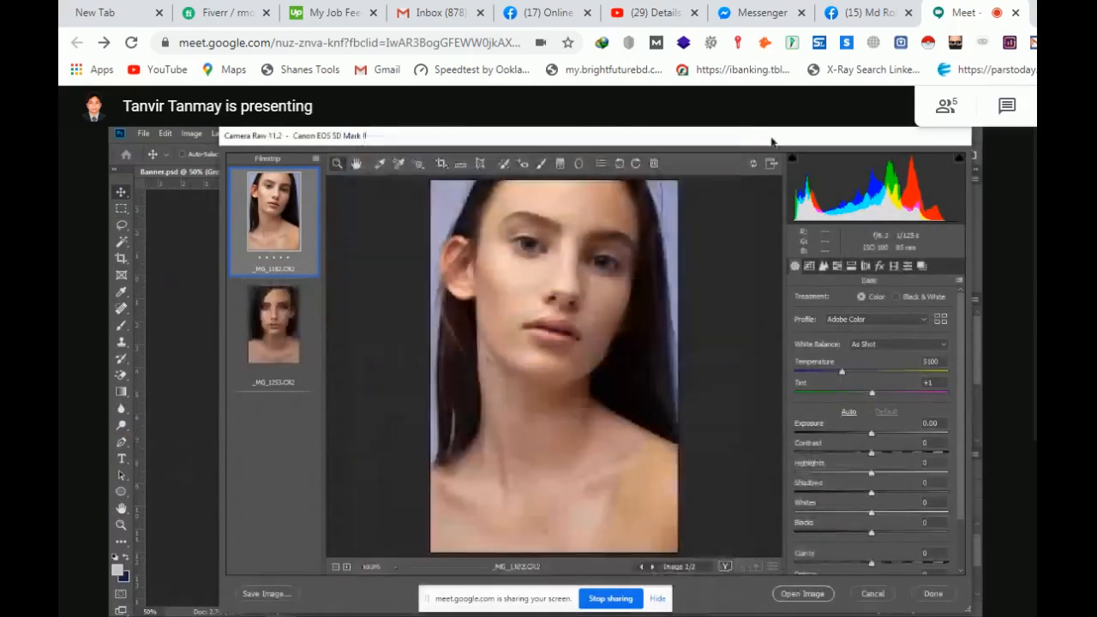
{"action": "left_click_drag", "start_coordinate": [771, 141], "coordinate": [736, 155]}
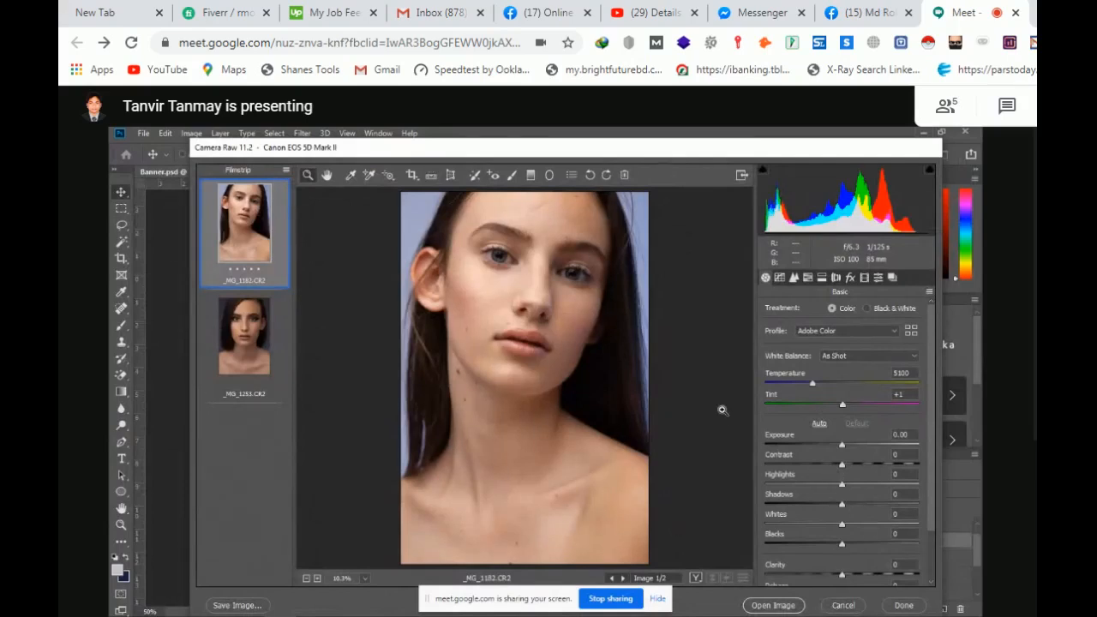
{"action": "left_click", "coordinate": [895, 333]}
{"action": "left_click", "coordinate": [898, 335]}
{"action": "scroll", "coordinate": [848, 531], "scroll_direction": "down", "scroll_amount": 3}
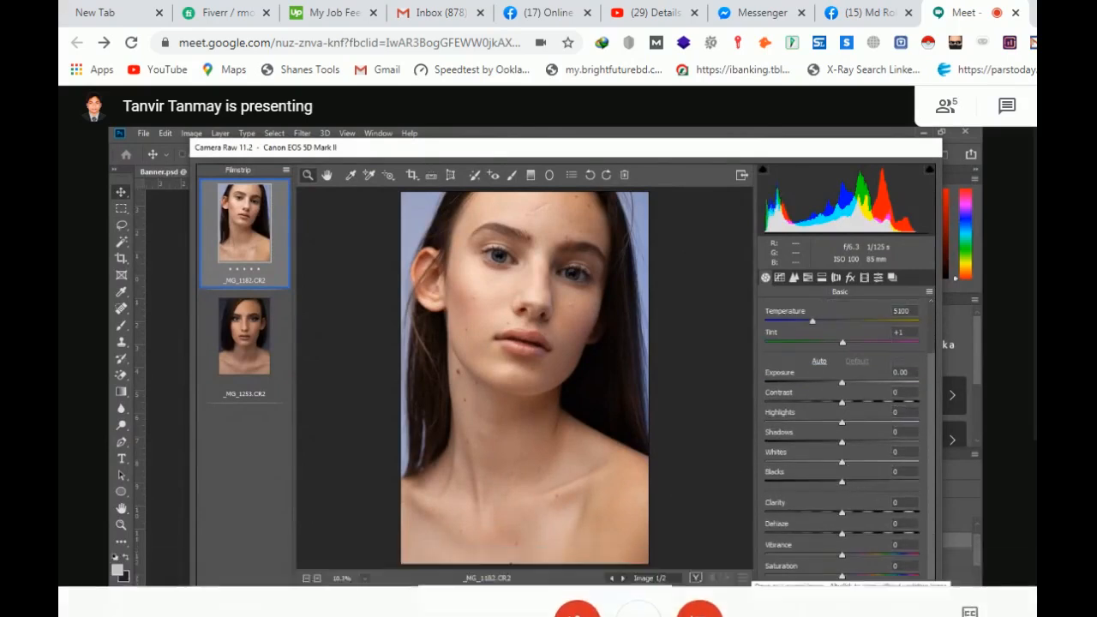
{"action": "left_click", "coordinate": [775, 607]}
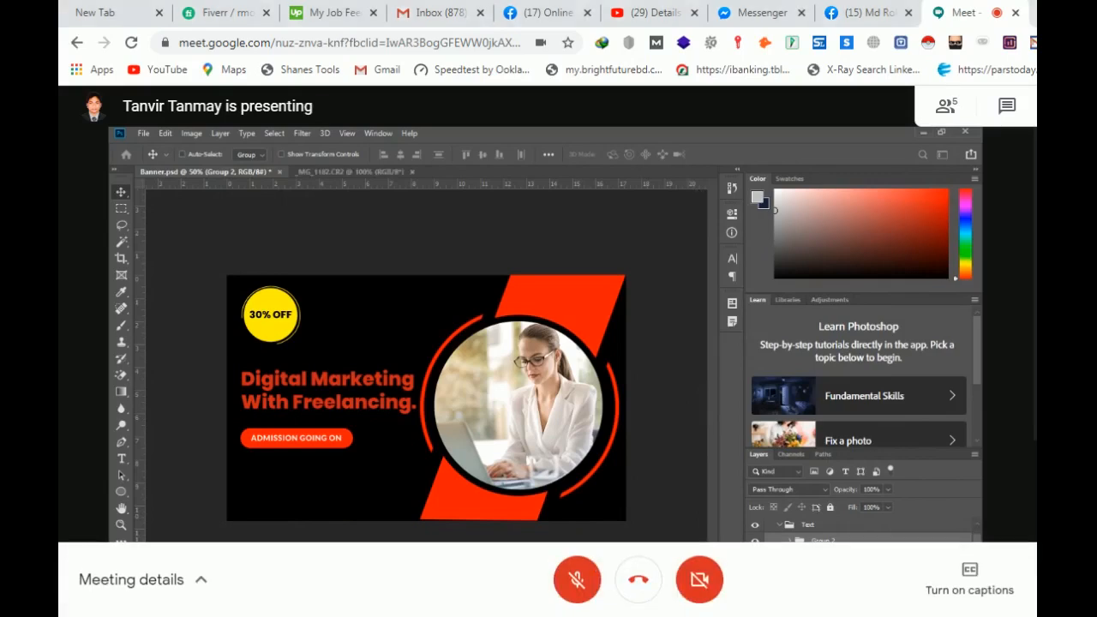
Examine the forehead, cheek, mouth and chin of the portrait at 33.3% magnification for skin blemishes
{"action": "key", "text": "F11"}
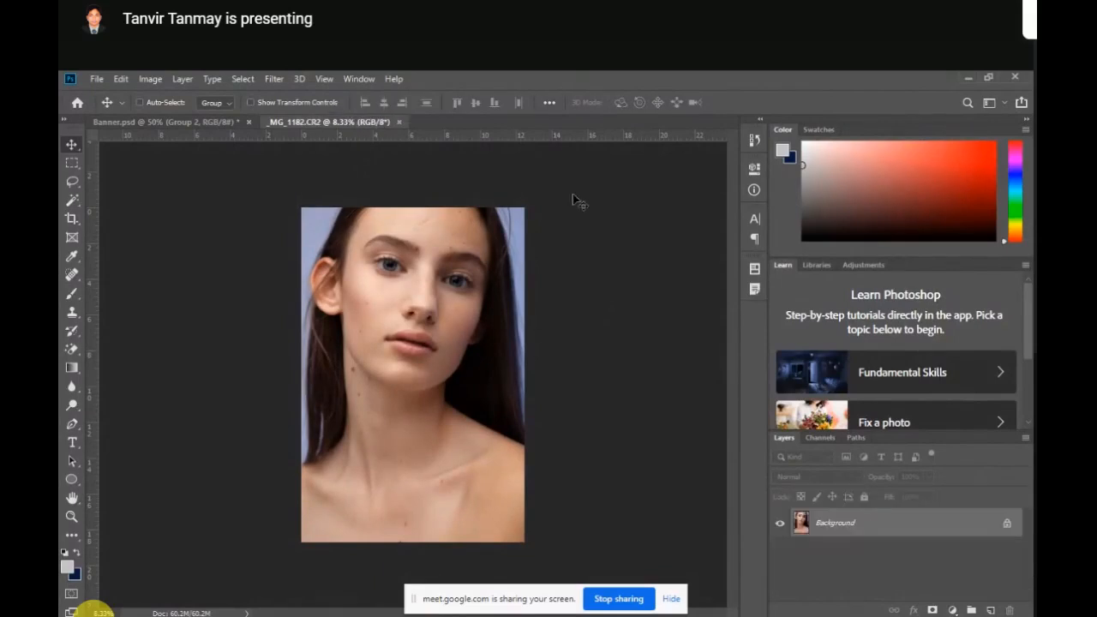
{"action": "key", "text": "ctrl+plus"}
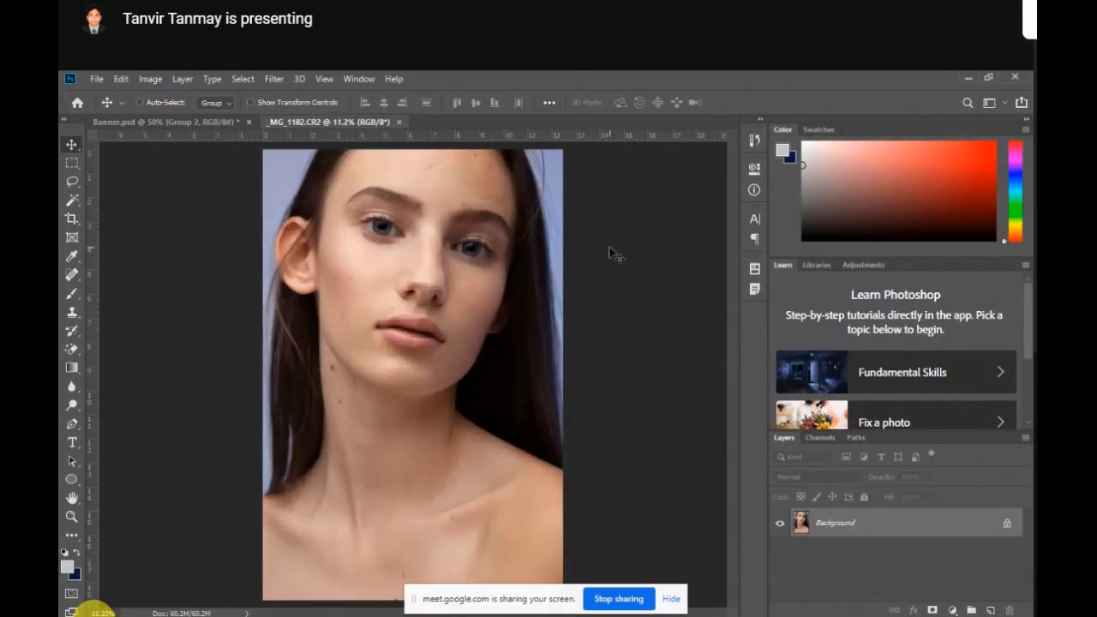
{"action": "left_click", "coordinate": [390, 335]}
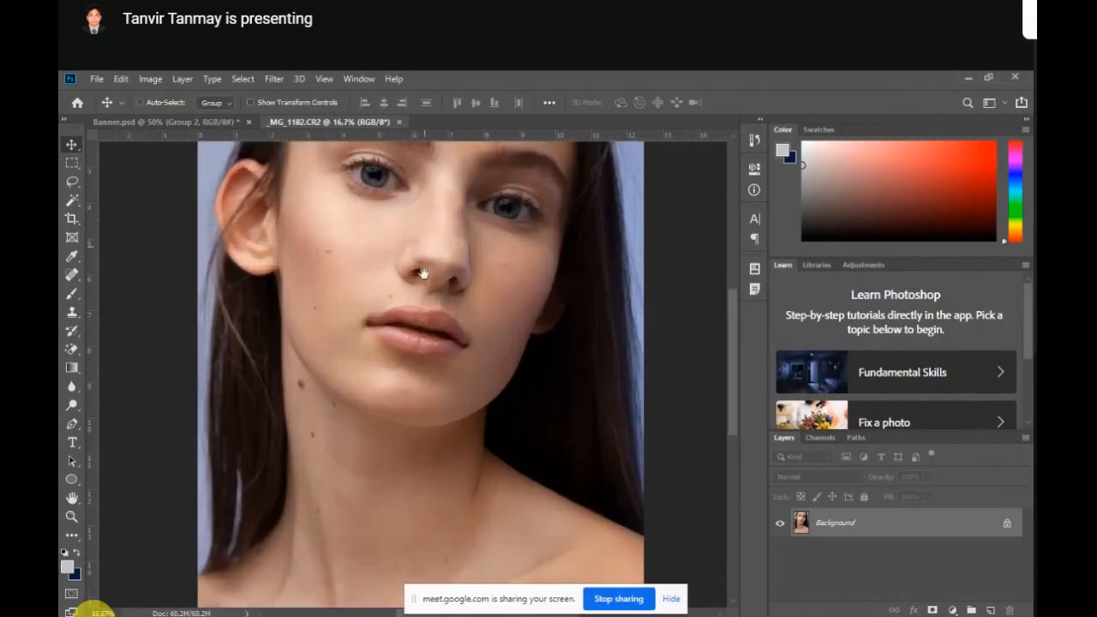
{"action": "left_click", "coordinate": [430, 358], "text": "ctrl"}
{"action": "left_click", "coordinate": [430, 358], "text": "ctrl"}
{"action": "left_click_drag", "start_coordinate": [476, 245], "coordinate": [411, 388]}
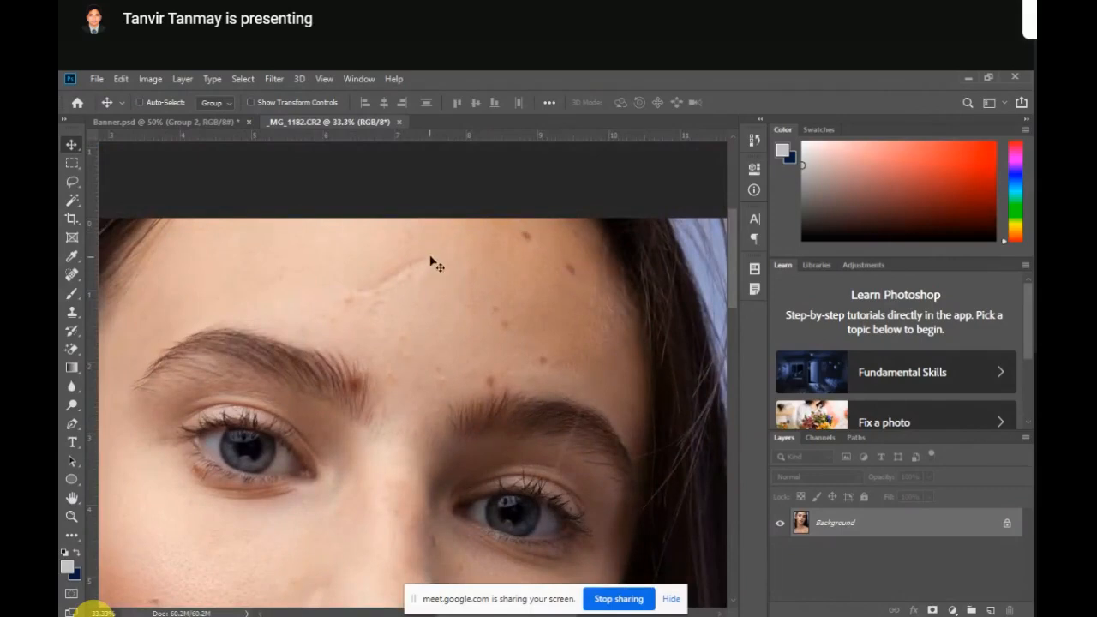
{"action": "left_click_drag", "start_coordinate": [429, 341], "coordinate": [542, 158]}
{"action": "left_click_drag", "start_coordinate": [424, 416], "coordinate": [462, 309]}
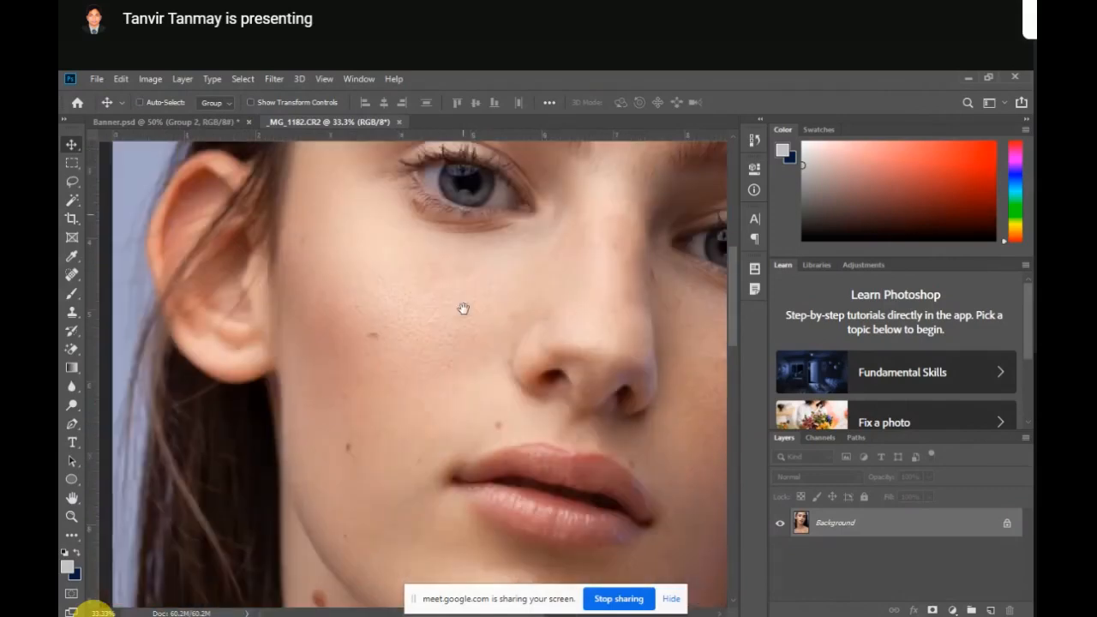
{"action": "left_click_drag", "start_coordinate": [466, 399], "coordinate": [444, 275]}
{"action": "left_click_drag", "start_coordinate": [350, 237], "coordinate": [346, 213]}
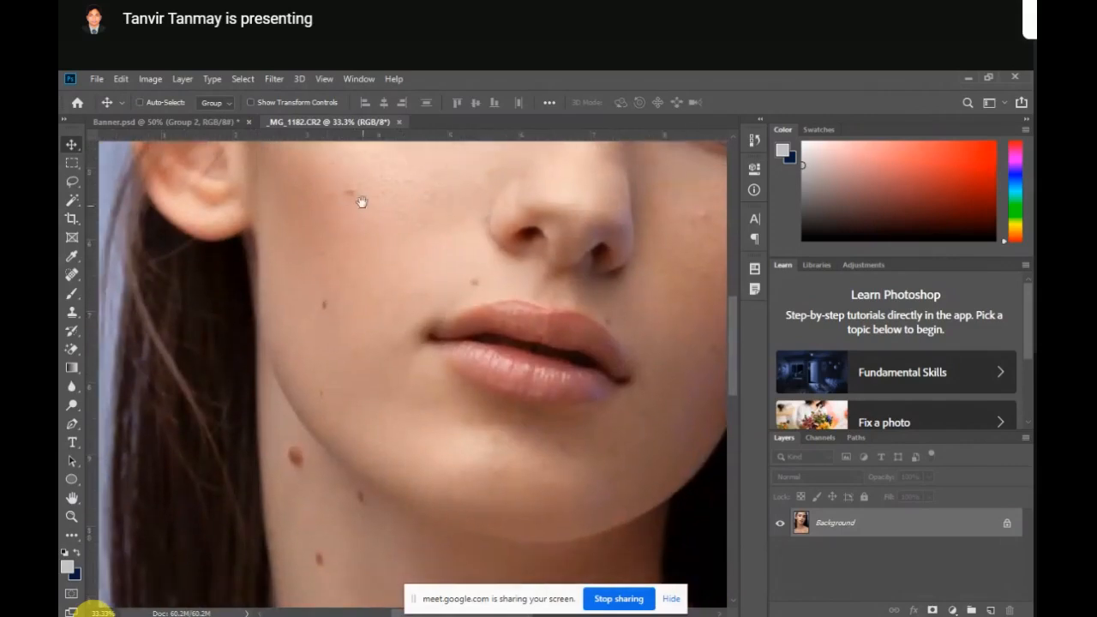
{"action": "left_click_drag", "start_coordinate": [432, 279], "coordinate": [350, 400]}
Examine the skin texture beside the nose and under the eye at 200% to 500% magnification
{"action": "left_click", "coordinate": [373, 367], "text": "ctrl"}
{"action": "left_click", "coordinate": [373, 366], "text": "ctrl"}
{"action": "left_click", "coordinate": [373, 366], "text": "ctrl"}
{"action": "left_click", "coordinate": [373, 365], "text": "ctrl"}
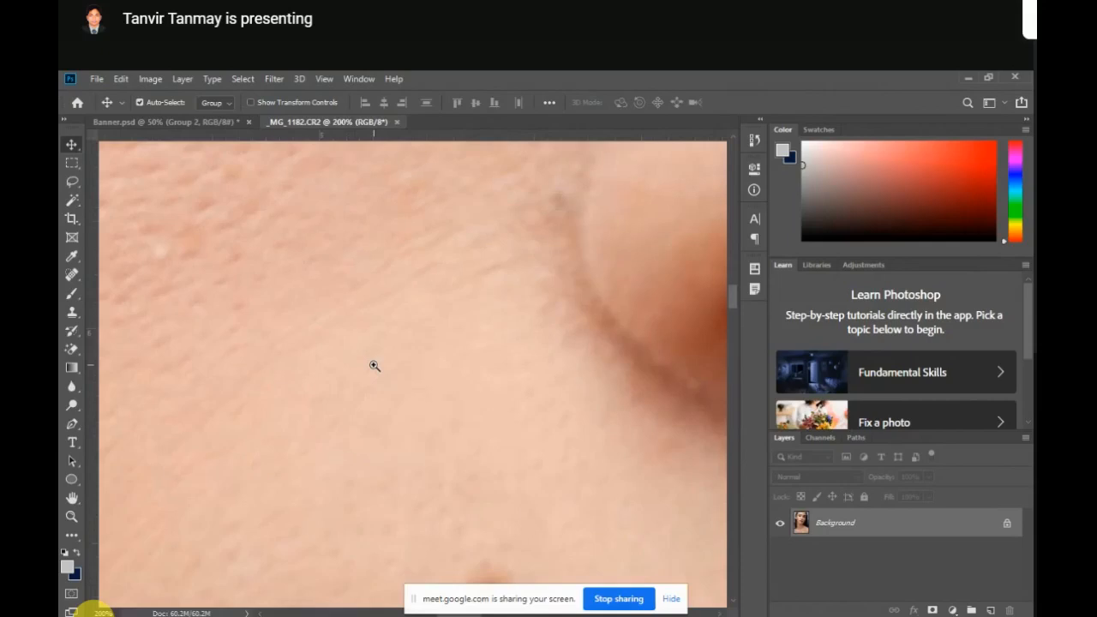
{"action": "left_click_drag", "start_coordinate": [259, 510], "coordinate": [277, 484]}
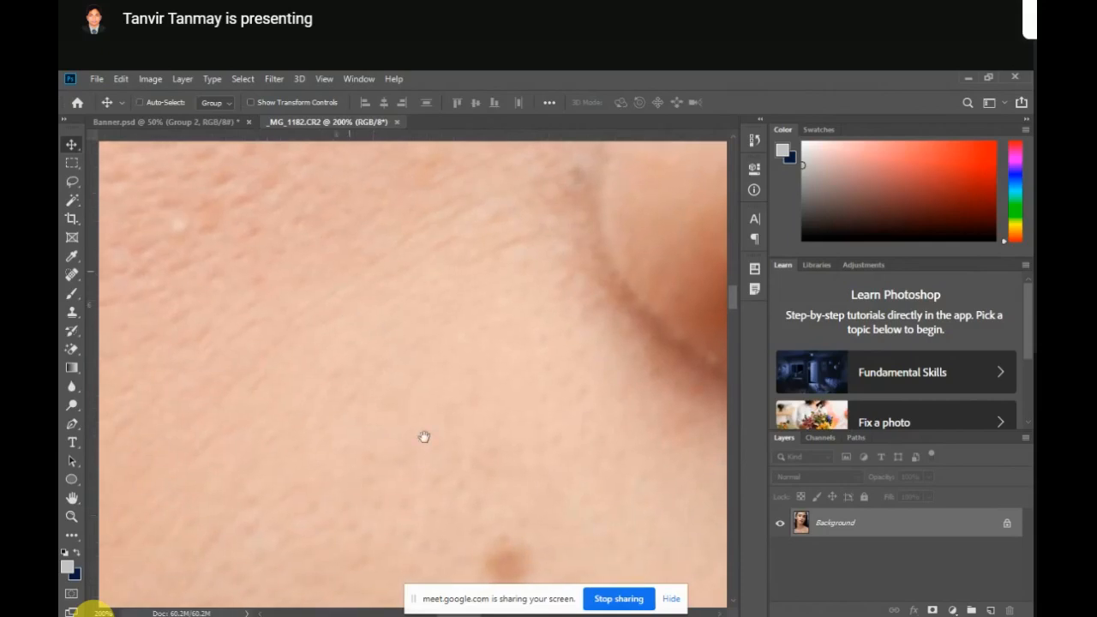
{"action": "left_click_drag", "start_coordinate": [424, 437], "coordinate": [482, 570]}
{"action": "left_click_drag", "start_coordinate": [487, 281], "coordinate": [329, 472]}
{"action": "left_click_drag", "start_coordinate": [309, 311], "coordinate": [312, 582]}
{"action": "left_click_drag", "start_coordinate": [392, 321], "coordinate": [535, 533]}
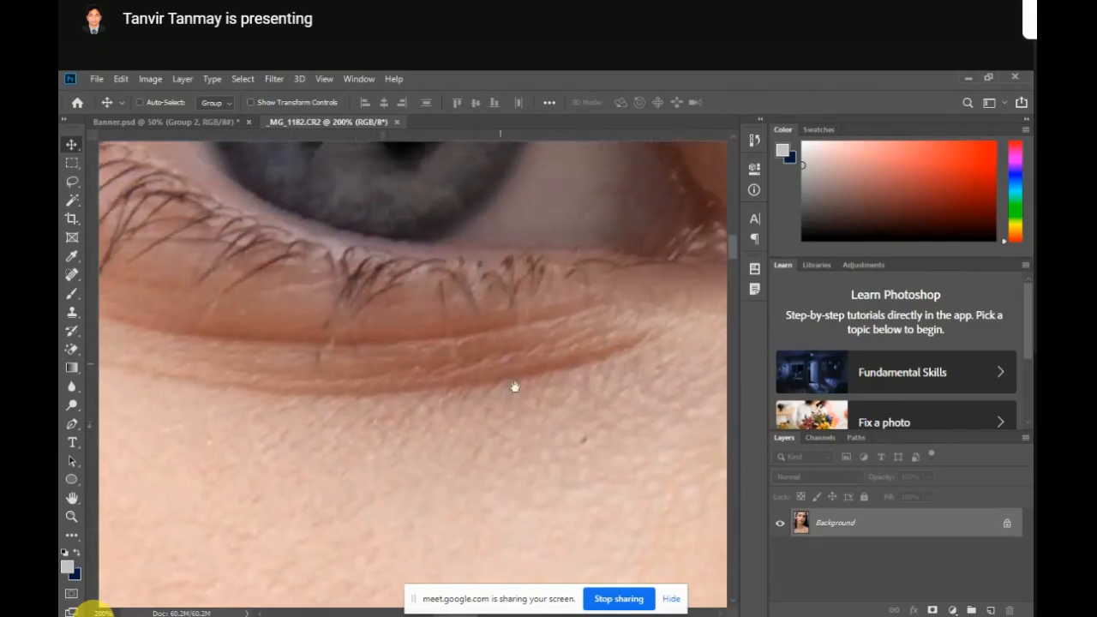
{"action": "left_click_drag", "start_coordinate": [514, 386], "coordinate": [595, 386]}
{"action": "left_click", "coordinate": [526, 387], "text": "ctrl"}
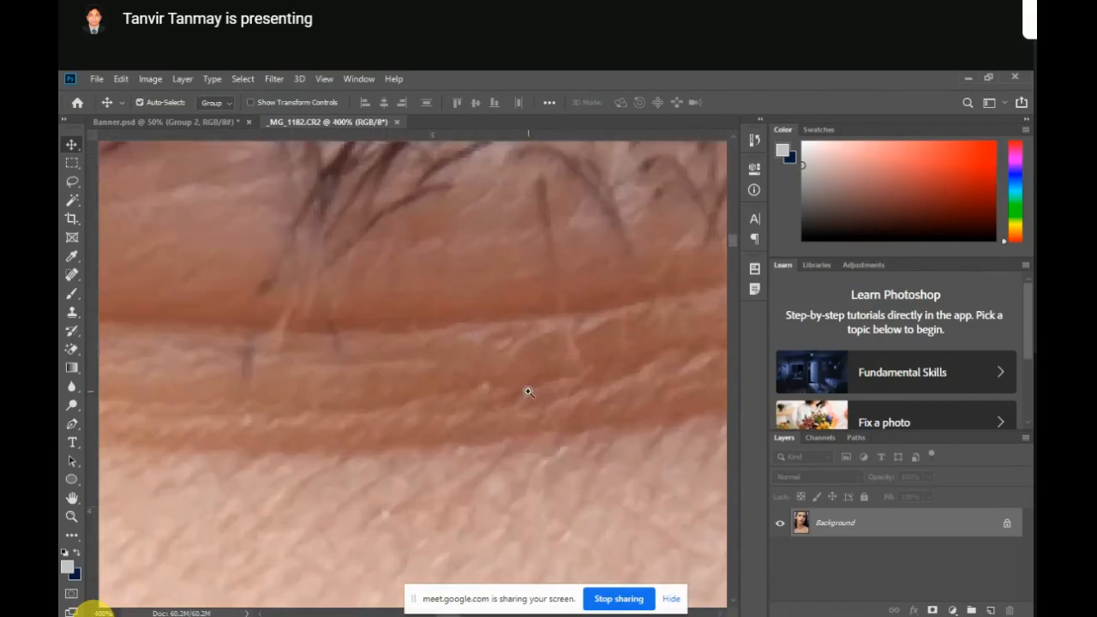
{"action": "left_click", "coordinate": [528, 392], "text": "ctrl"}
{"action": "left_click_drag", "start_coordinate": [409, 349], "coordinate": [576, 322]}
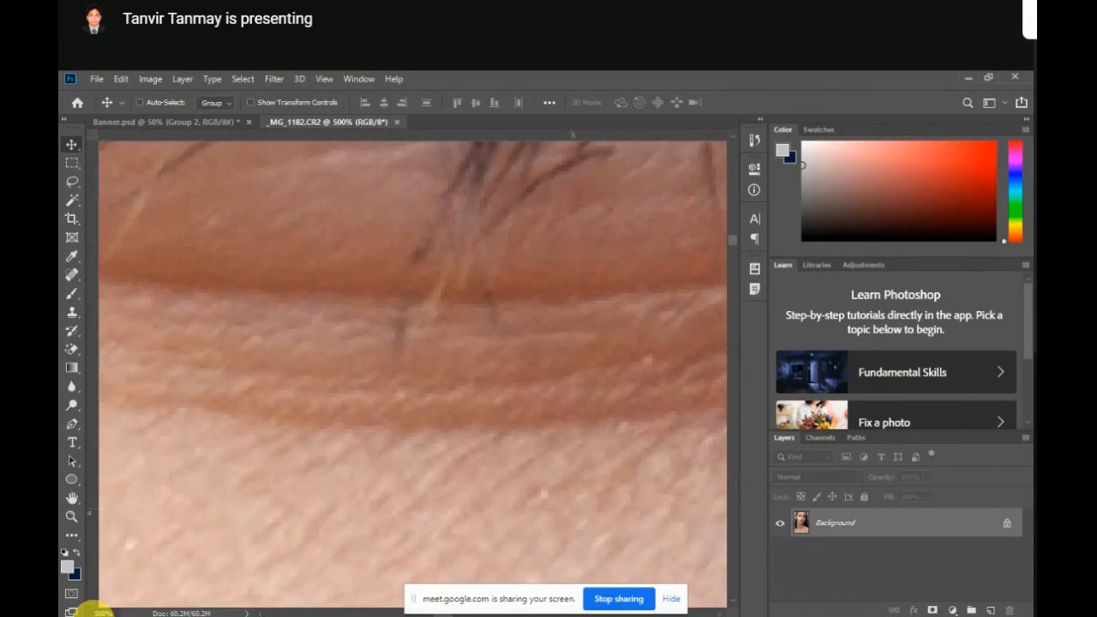
{"action": "left_click_drag", "start_coordinate": [368, 242], "coordinate": [526, 360]}
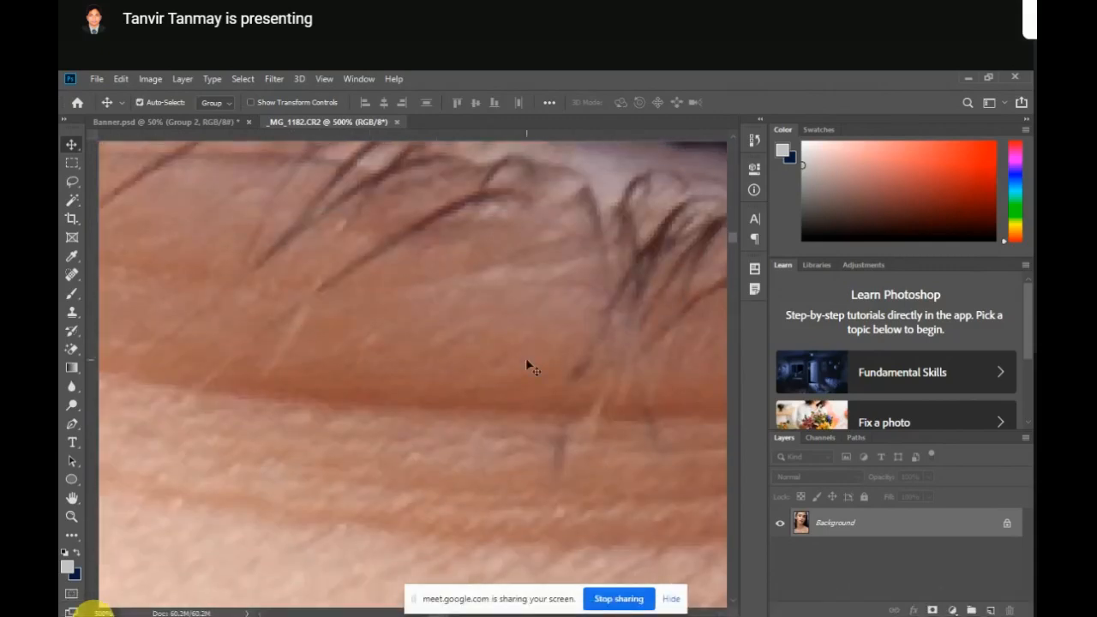
Inspect the cheek and jaw skin at 100%, and dismiss the IDM error and close the Internet Download Manager web page
{"action": "key", "text": "ctrl+0"}
{"action": "left_click_drag", "start_coordinate": [349, 349], "coordinate": [351, 351]}
{"action": "left_click", "coordinate": [351, 350], "text": "ctrl"}
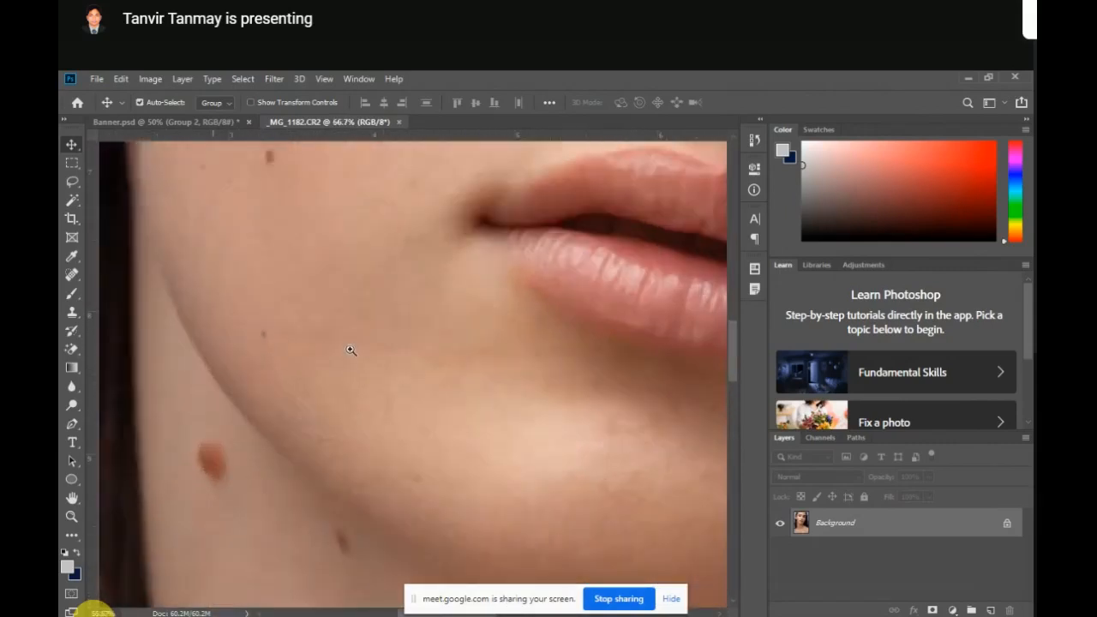
{"action": "left_click", "coordinate": [351, 350], "text": "ctrl"}
{"action": "left_click_drag", "start_coordinate": [365, 274], "coordinate": [399, 391]}
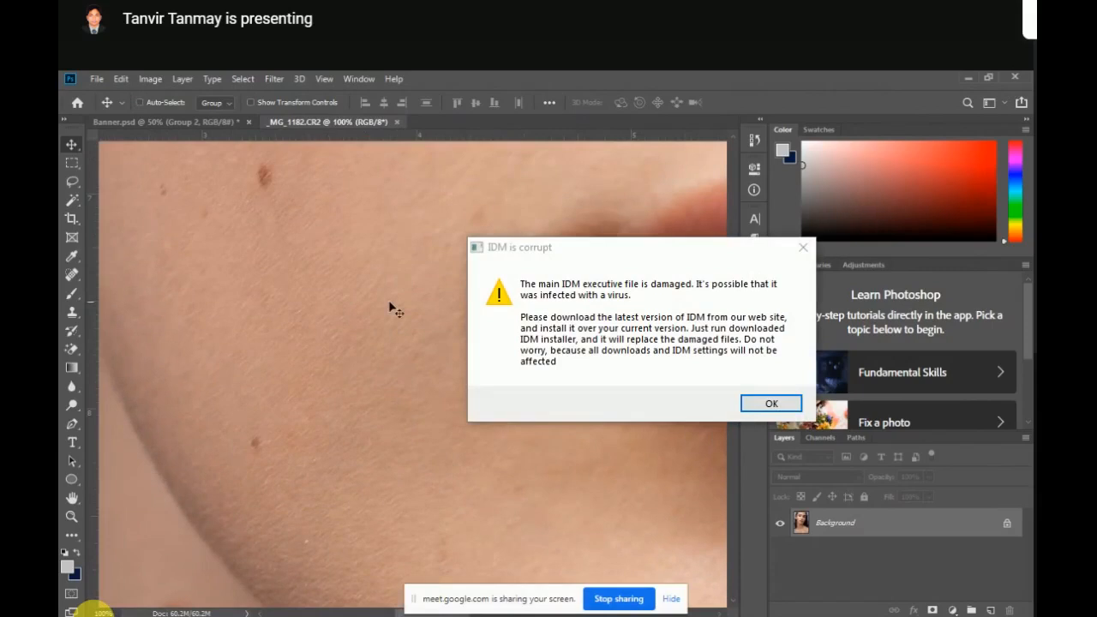
{"action": "left_click", "coordinate": [802, 251]}
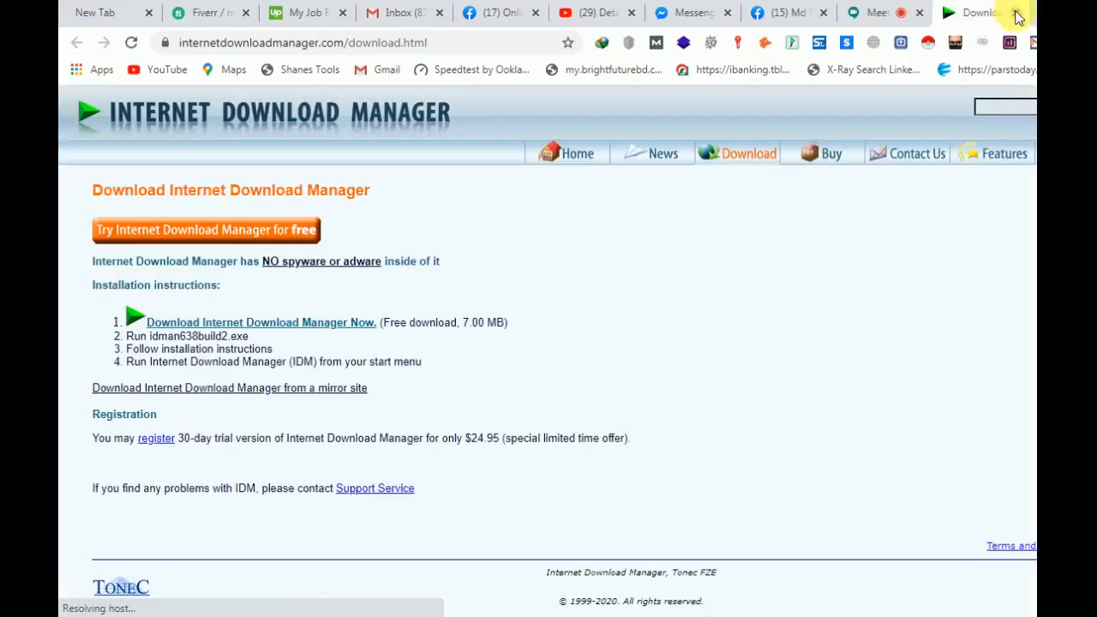
{"action": "left_click", "coordinate": [1015, 12]}
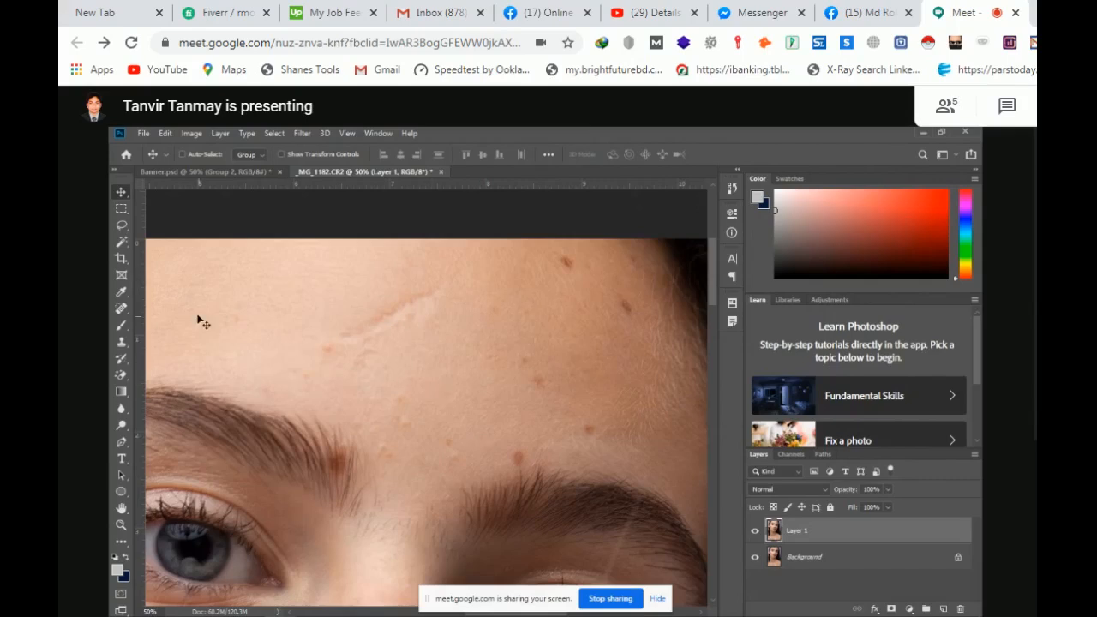
Heal the brown spot in the middle of the forehead with the Spot Healing Brush at size 70, keeping Layer 1 visible
{"action": "left_click", "coordinate": [124, 310]}
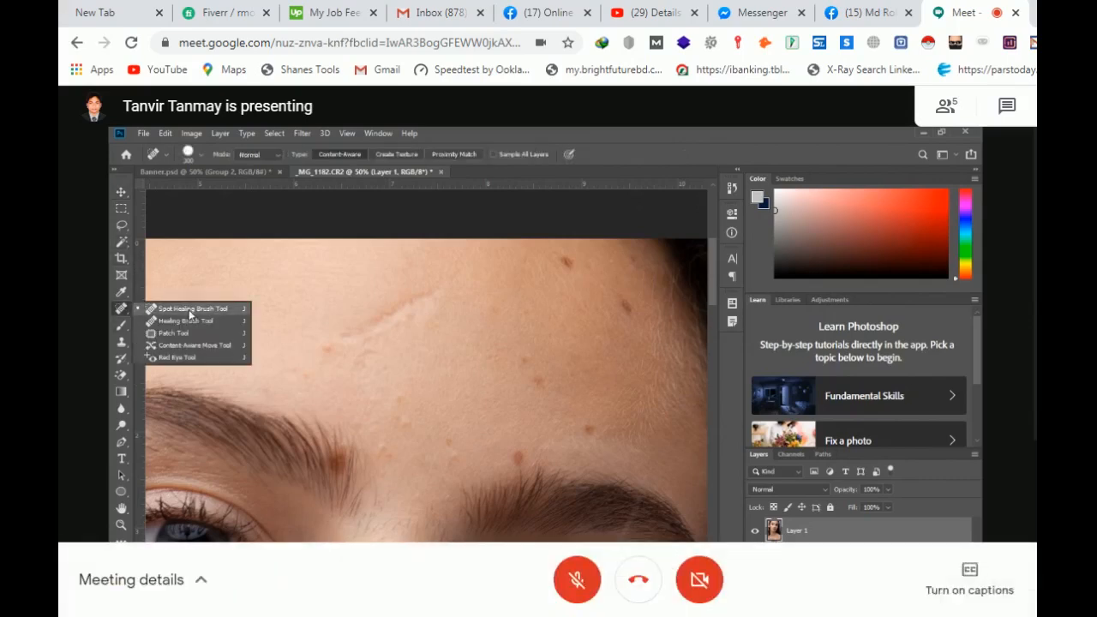
{"action": "key", "text": "F11"}
{"action": "left_click", "coordinate": [204, 313]}
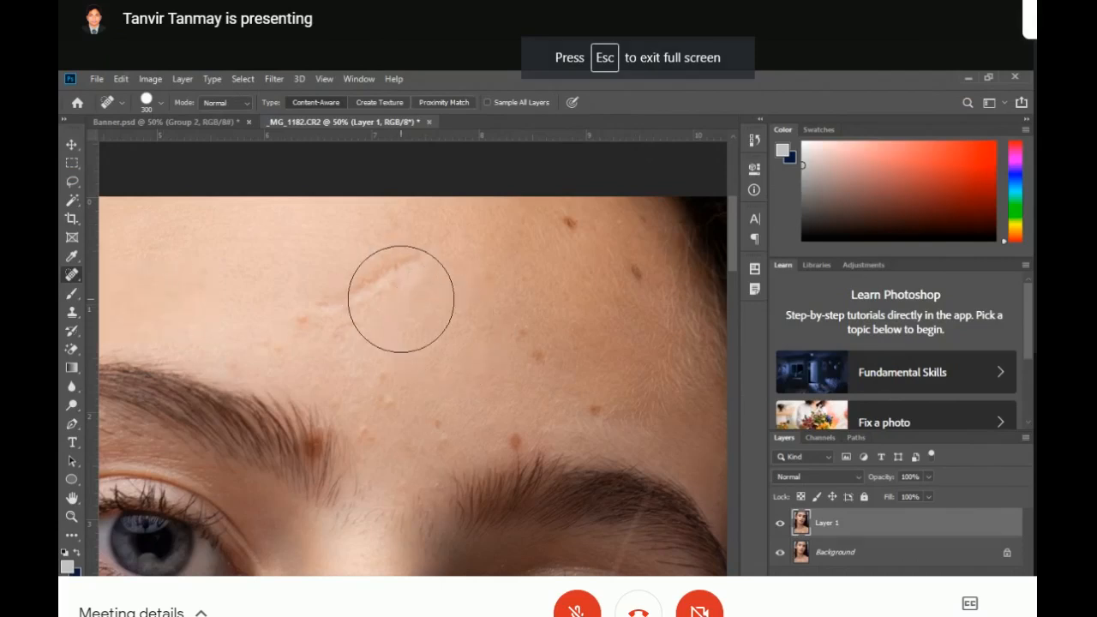
{"action": "key", "text": "bracketleft"}
{"action": "key", "text": "bracketleft"}
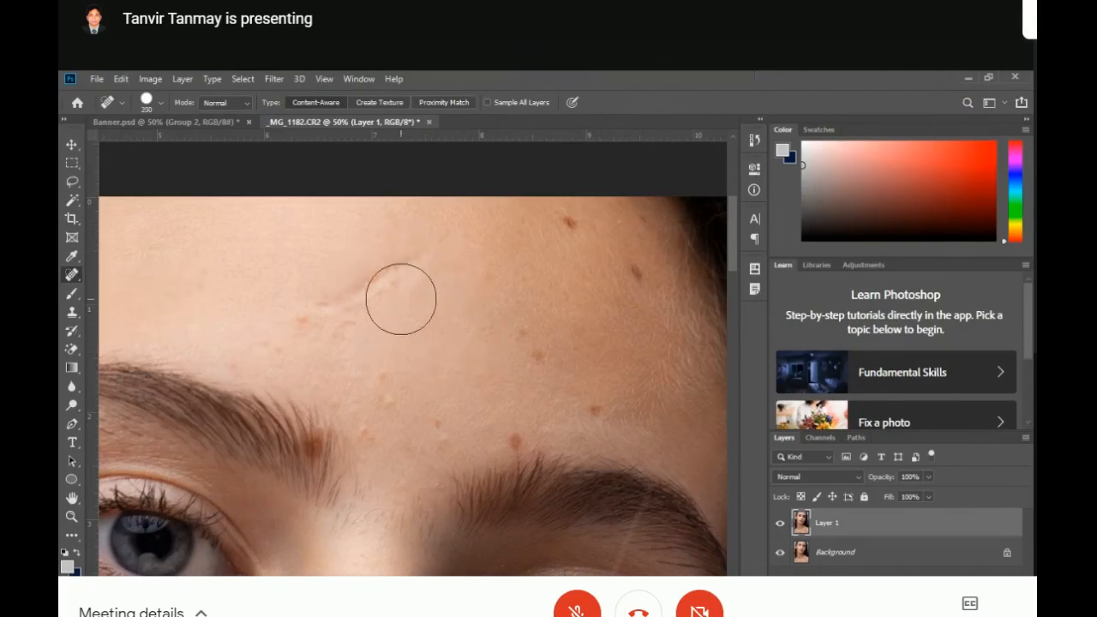
{"action": "key", "text": "bracketleft"}
{"action": "key", "text": "bracketleft"}
{"action": "key", "text": "bracketleft"}
{"action": "key", "text": "bracketleft"}
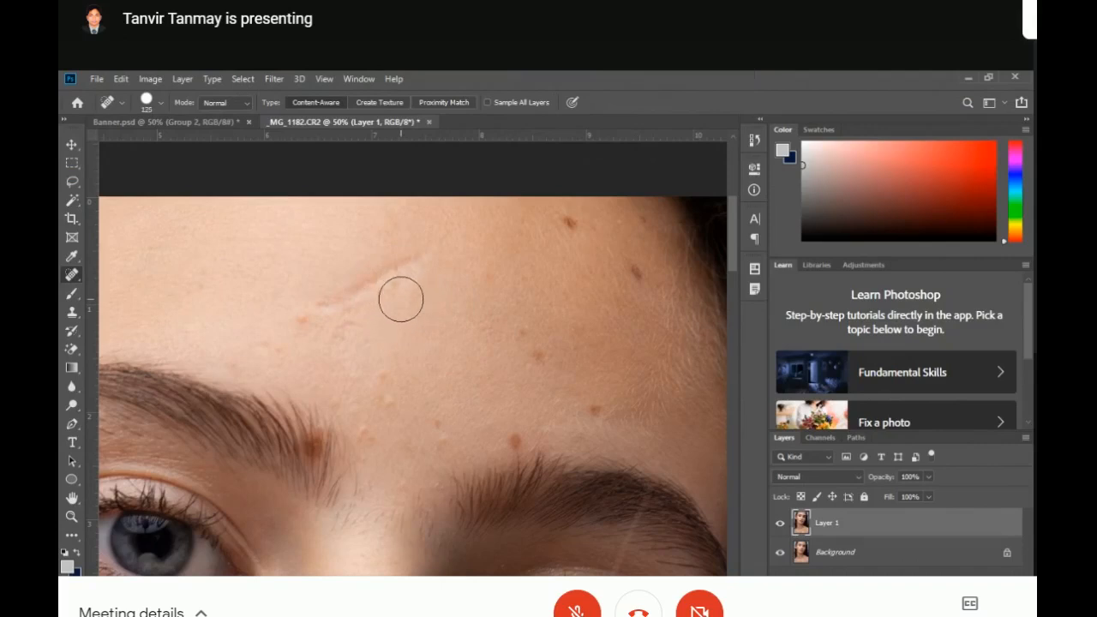
{"action": "key", "text": "bracketleft"}
{"action": "key", "text": "bracketleft"}
{"action": "key", "text": "bracketleft"}
{"action": "left_click", "coordinate": [538, 353]}
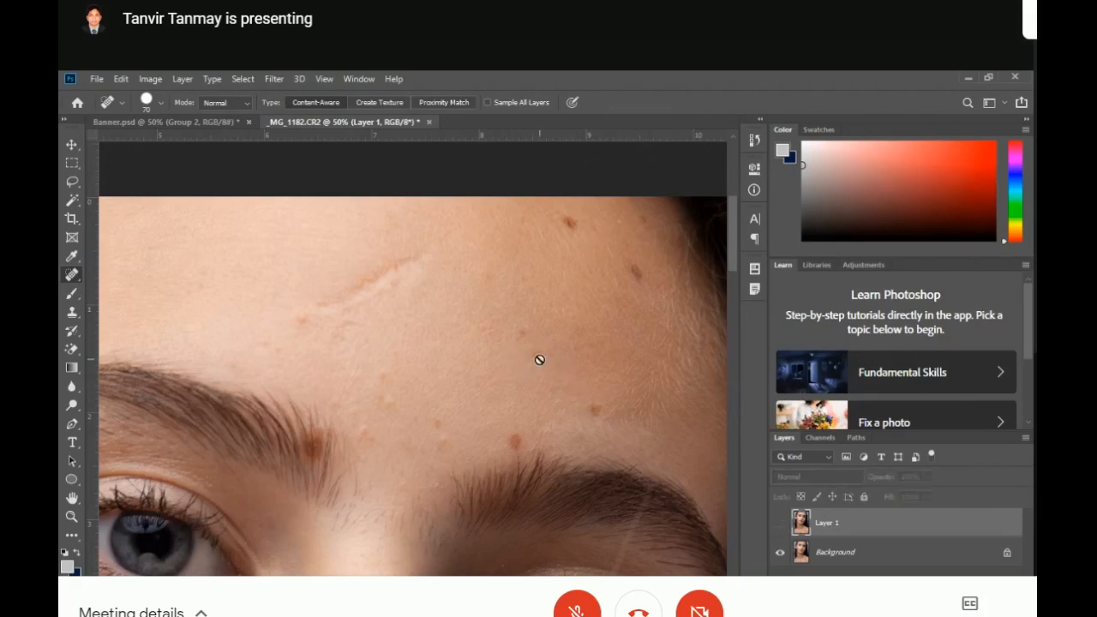
{"action": "left_click", "coordinate": [778, 526]}
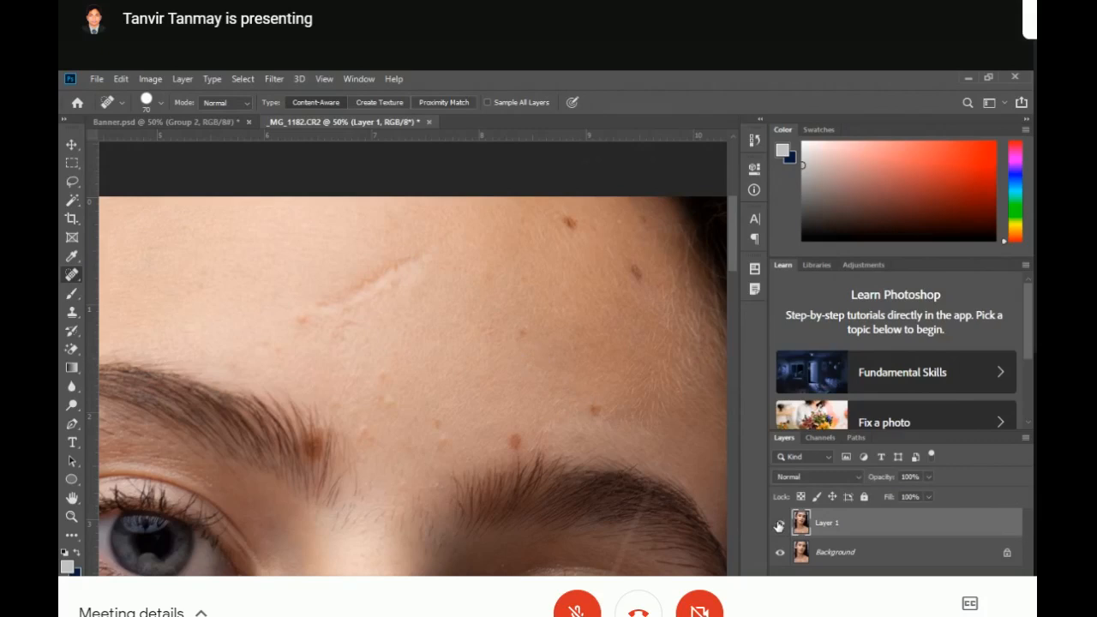
Heal the remaining dark moles on the shaded side of the forehead and the red spot above the eyebrow on Layer 1
{"action": "left_click", "coordinate": [523, 333]}
{"action": "left_click", "coordinate": [594, 411]}
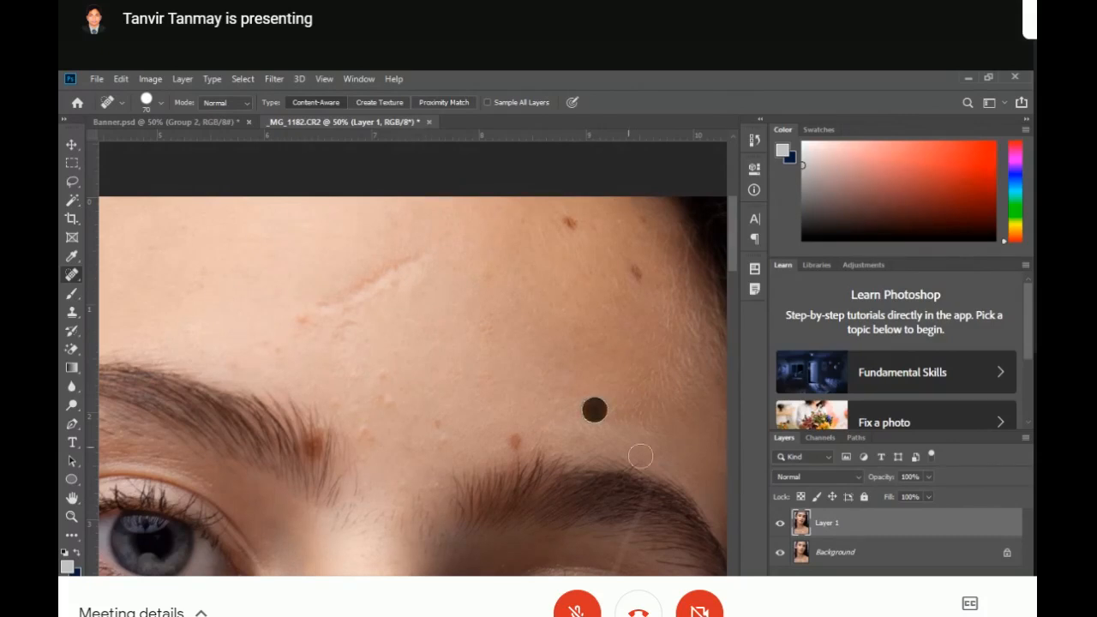
{"action": "left_click", "coordinate": [572, 224]}
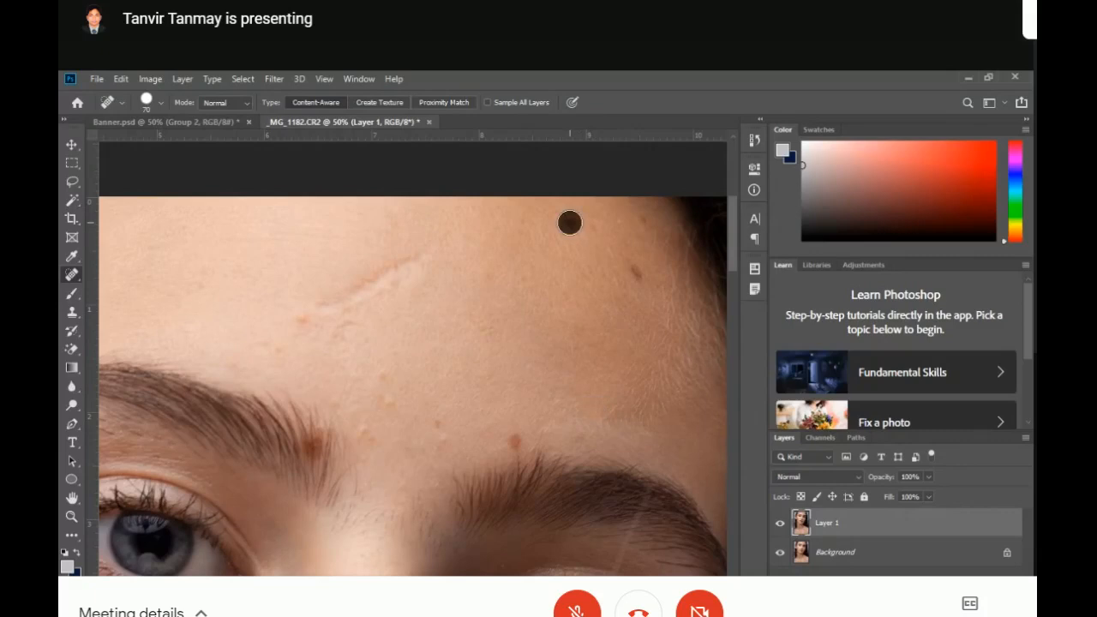
{"action": "left_click", "coordinate": [637, 272]}
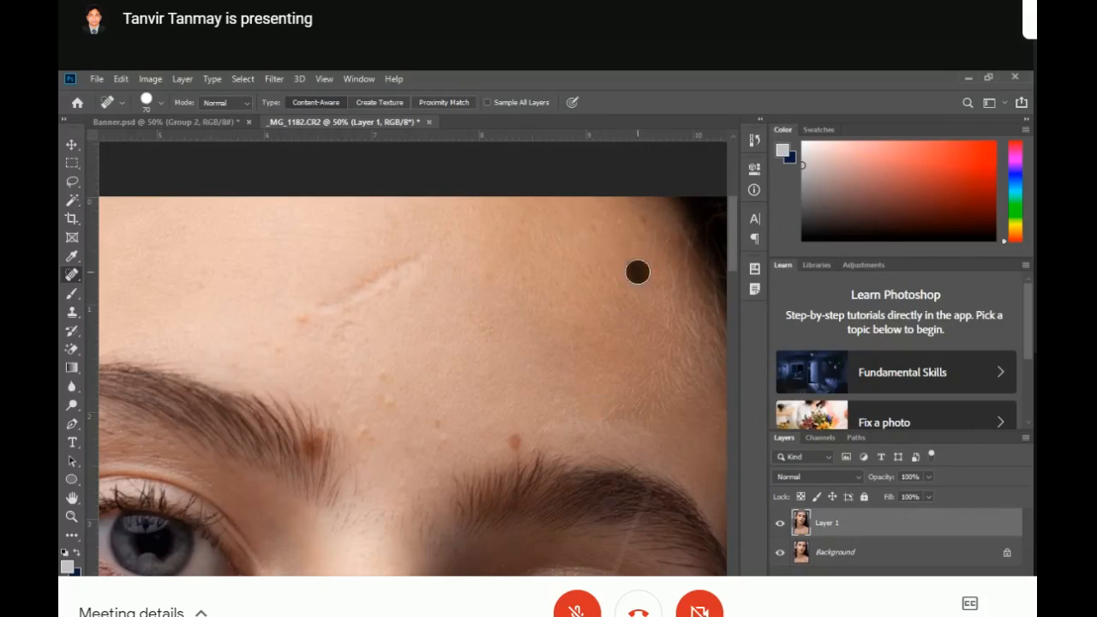
{"action": "left_click", "coordinate": [515, 442]}
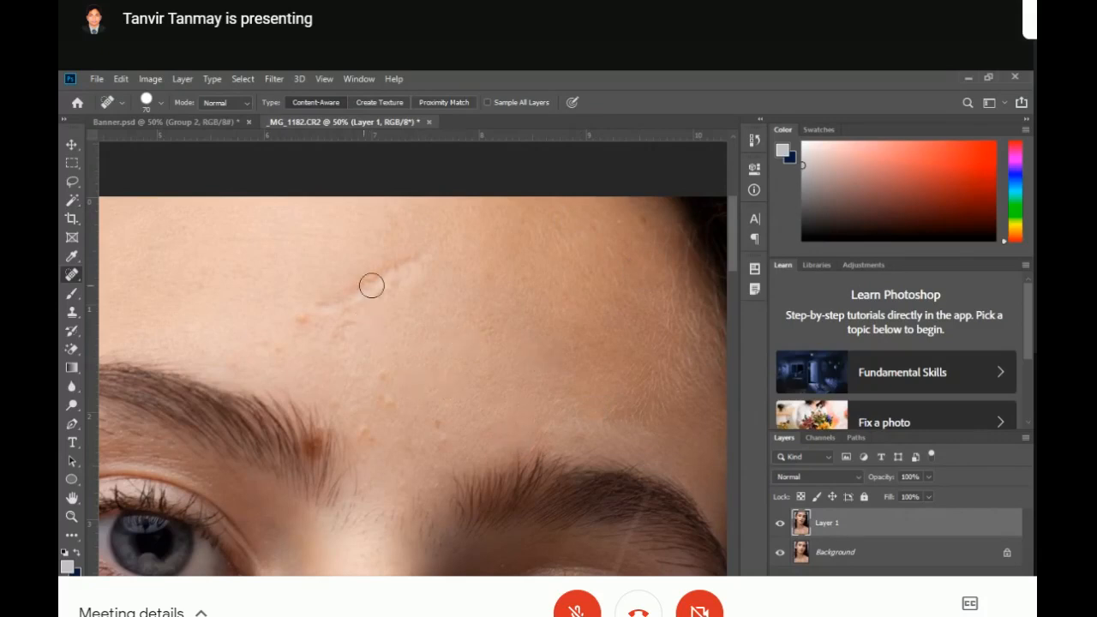
Heal the small red spot at the lower end of the forehead scar
{"action": "scroll", "coordinate": [626, 317], "scroll_direction": "up", "scroll_amount": 2}
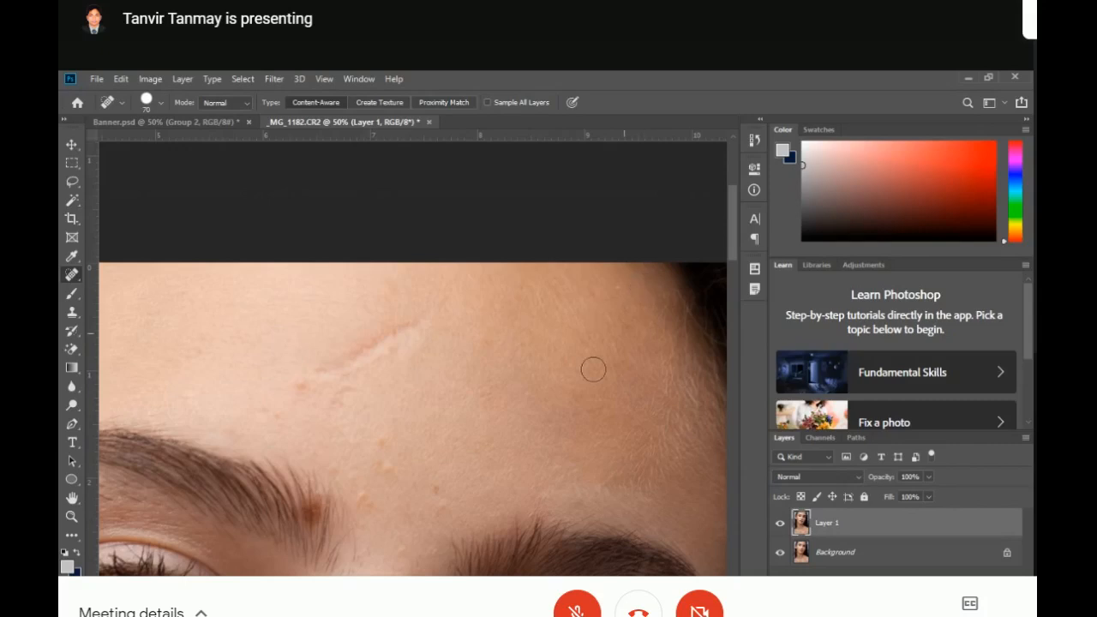
{"action": "left_click_drag", "start_coordinate": [505, 381], "coordinate": [629, 351]}
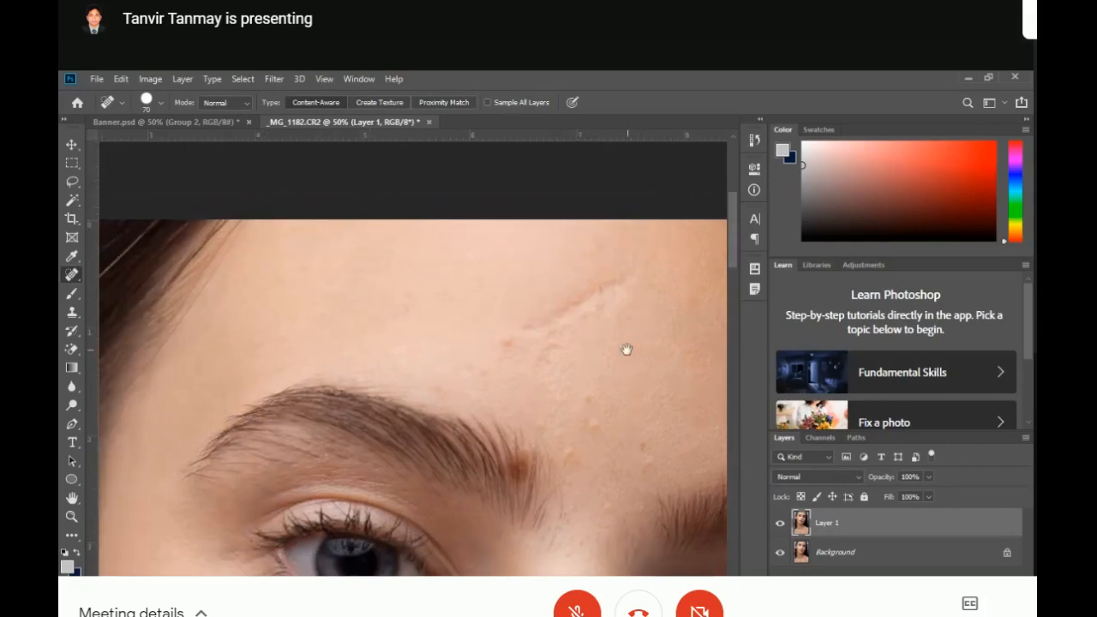
{"action": "left_click", "coordinate": [507, 342]}
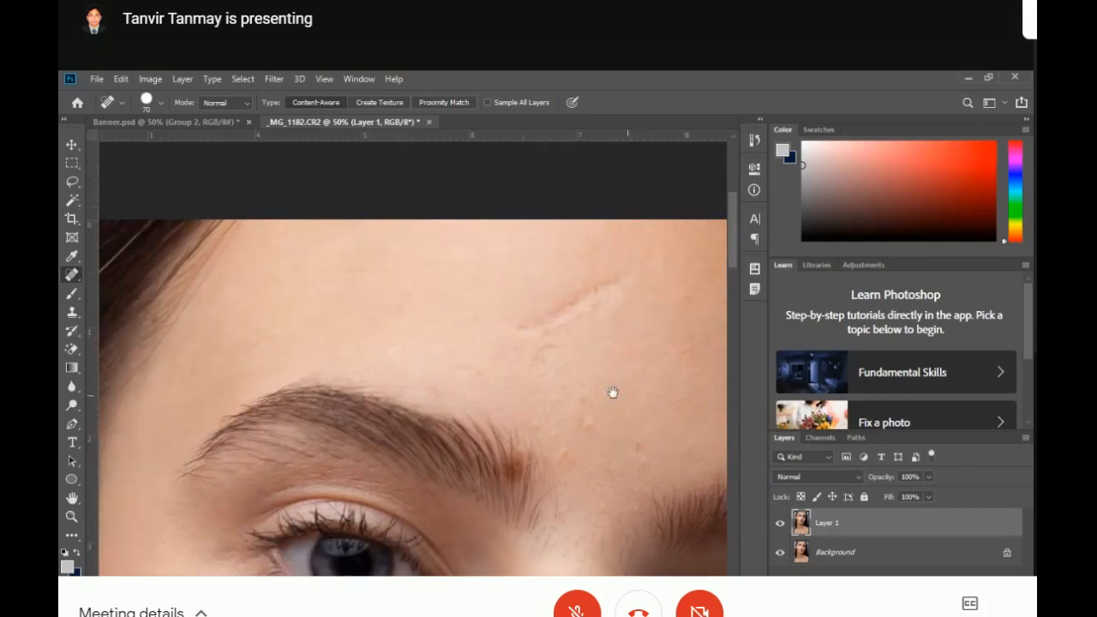
Remove the small bumps and spots on the skin between and just above the eyebrows with the Spot Healing Brush
{"action": "left_click_drag", "start_coordinate": [612, 392], "coordinate": [519, 301]}
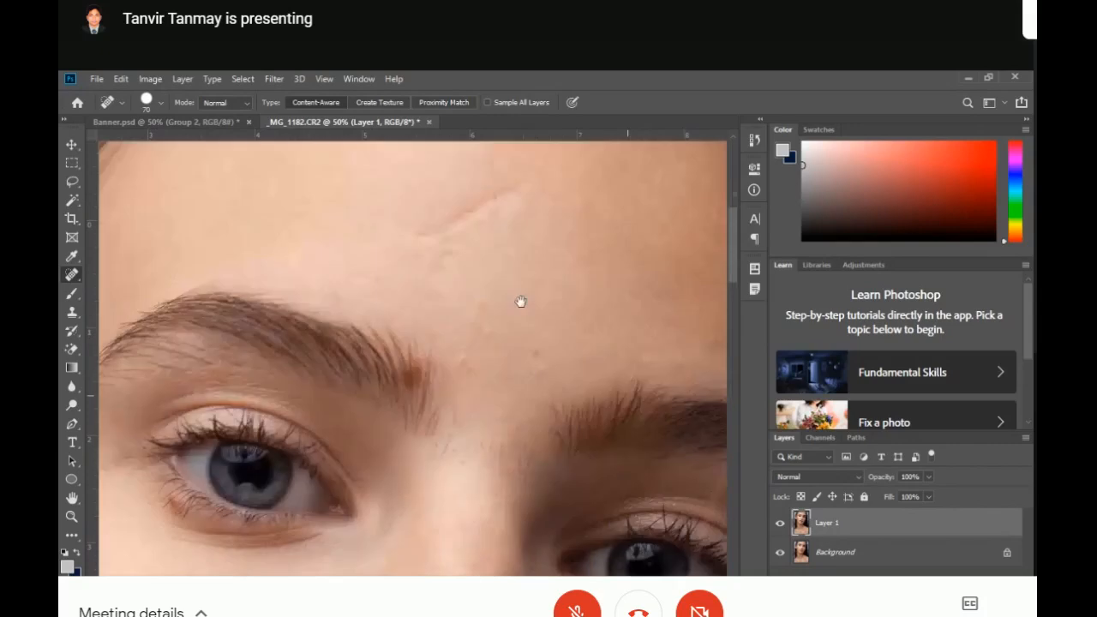
{"action": "left_click", "coordinate": [507, 355], "text": "ctrl"}
{"action": "left_click", "coordinate": [507, 356], "text": "ctrl"}
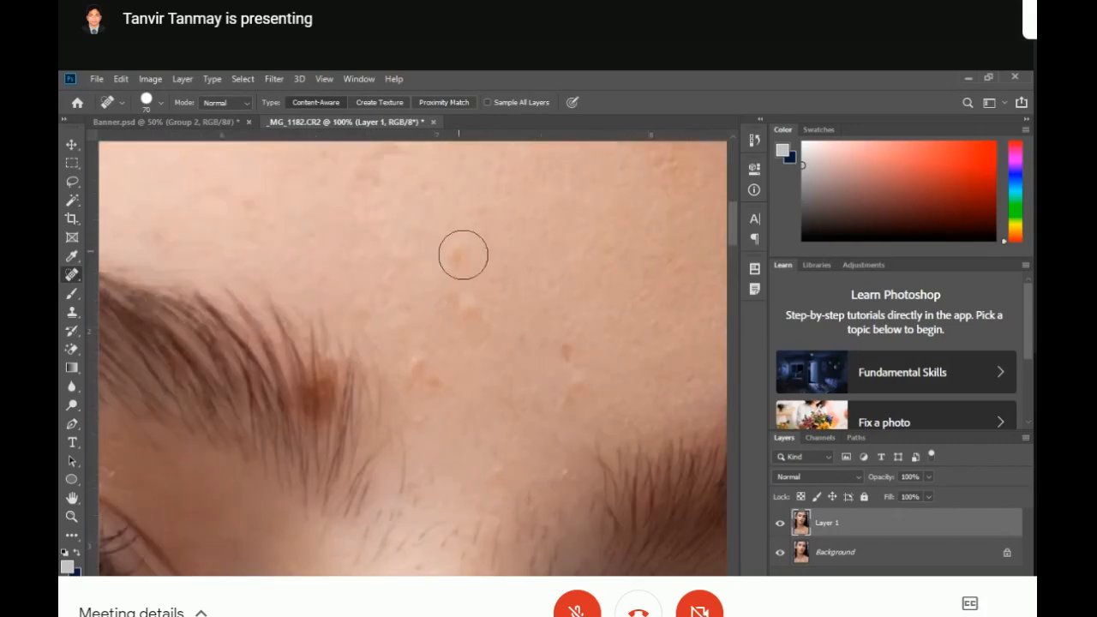
{"action": "left_click", "coordinate": [462, 305]}
{"action": "left_click", "coordinate": [456, 251]}
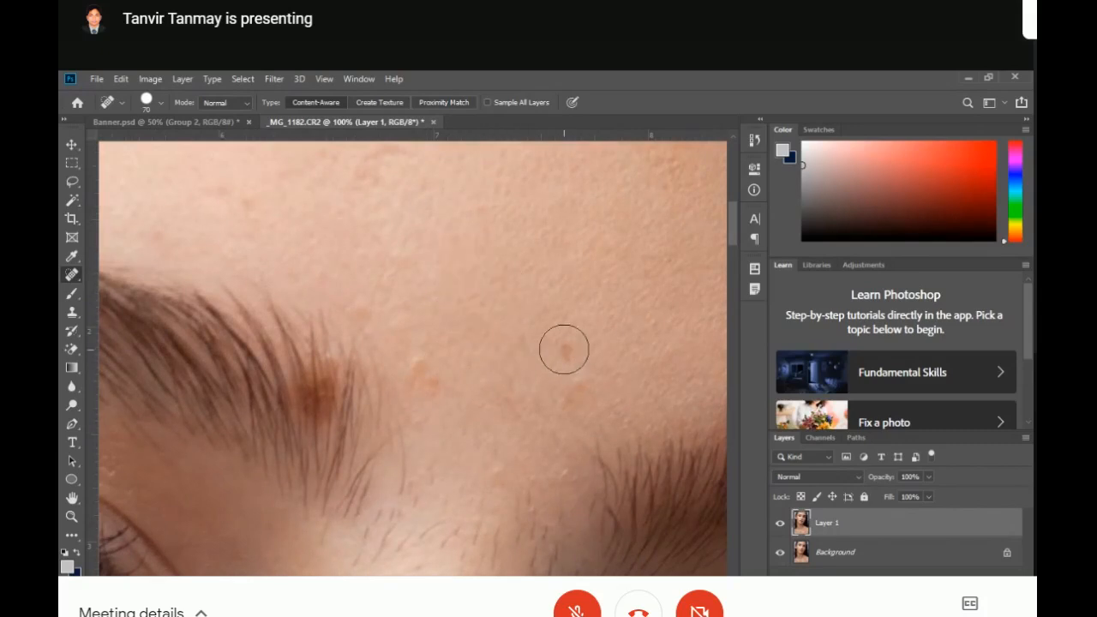
{"action": "left_click", "coordinate": [565, 346]}
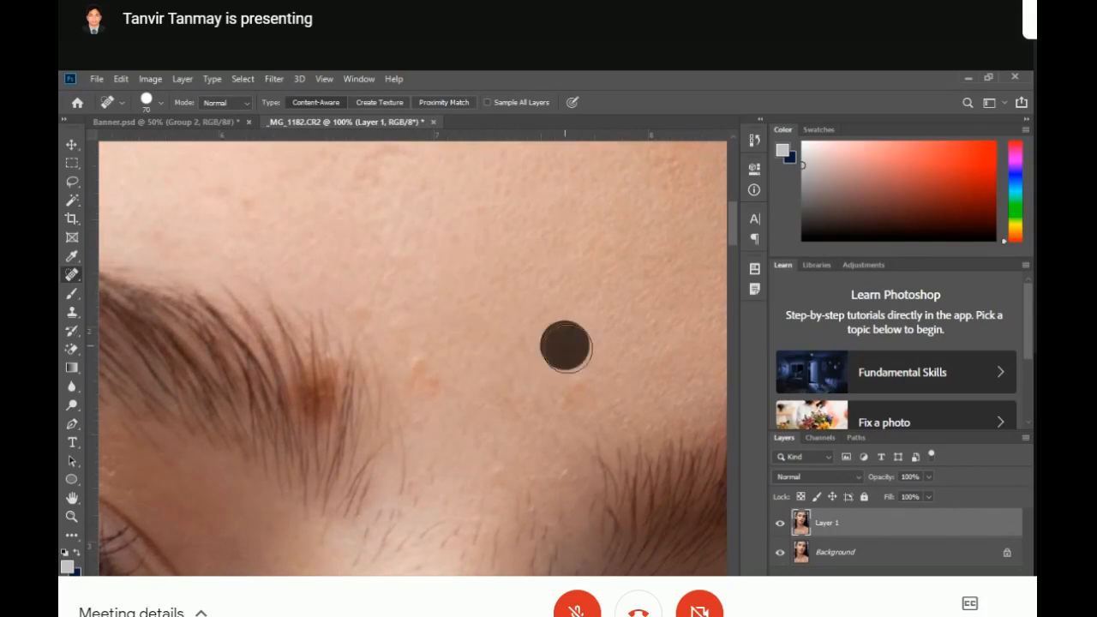
{"action": "left_click", "coordinate": [419, 365]}
{"action": "left_click", "coordinate": [429, 389]}
{"action": "scroll", "coordinate": [539, 311], "scroll_direction": "down", "scroll_amount": 5}
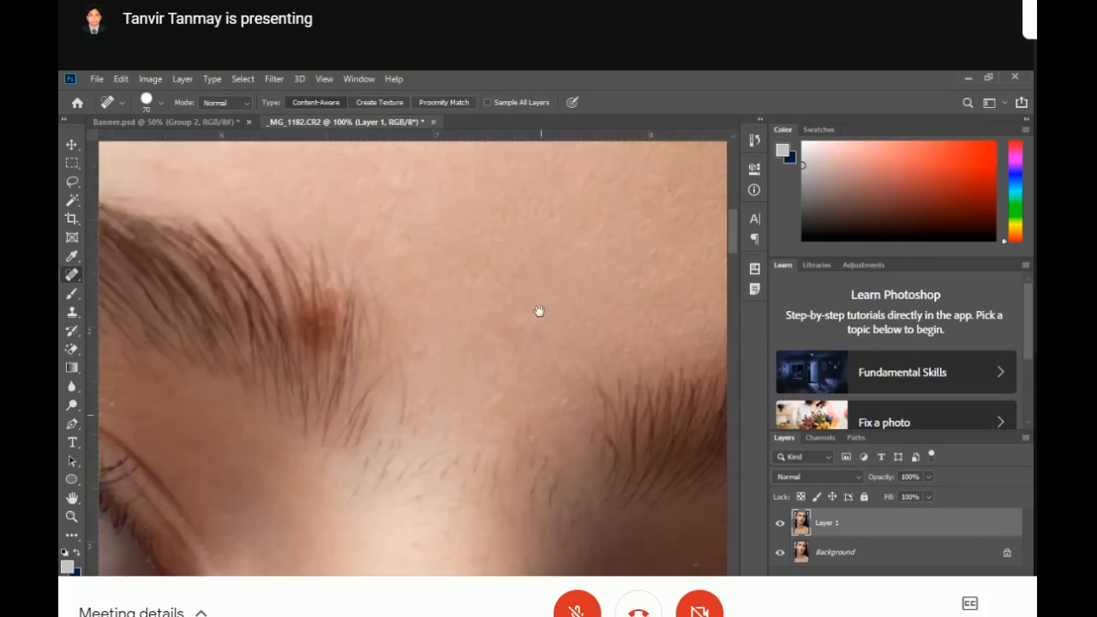
{"action": "left_click", "coordinate": [497, 297]}
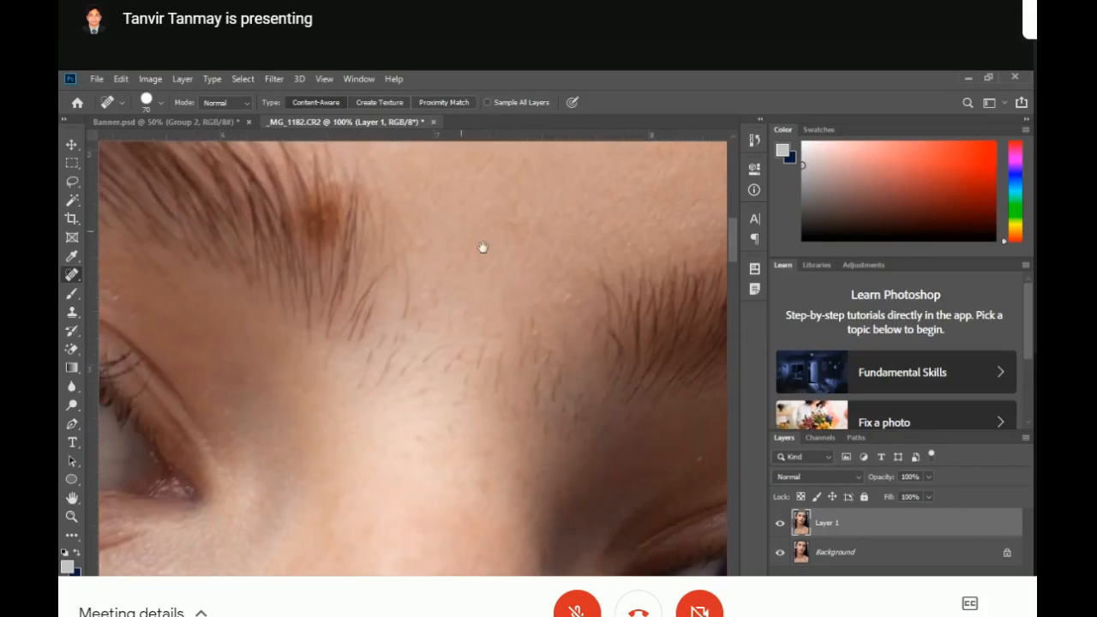
Try to heal the brown mole at the inner end of the eyebrow, and undo the attempt
{"action": "left_click_drag", "start_coordinate": [482, 248], "coordinate": [514, 343]}
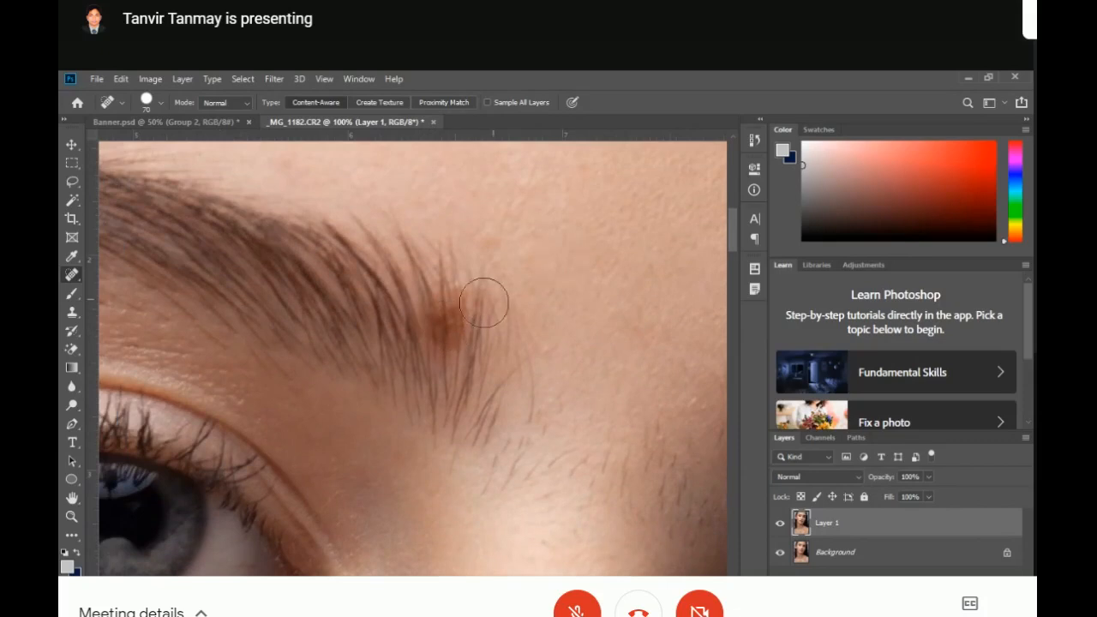
{"action": "left_click", "coordinate": [445, 326]}
{"action": "key", "text": "ctrl+z"}
Heal the brown mole on the brightly lit cheek below the eye
{"action": "mouse_move", "coordinate": [500, 225]}
{"action": "left_mouse_down"}
{"action": "mouse_move", "coordinate": [526, 361]}
{"action": "mouse_move", "coordinate": [470, 504]}
{"action": "left_mouse_up"}
{"action": "left_click_drag", "start_coordinate": [408, 357], "coordinate": [512, 294]}
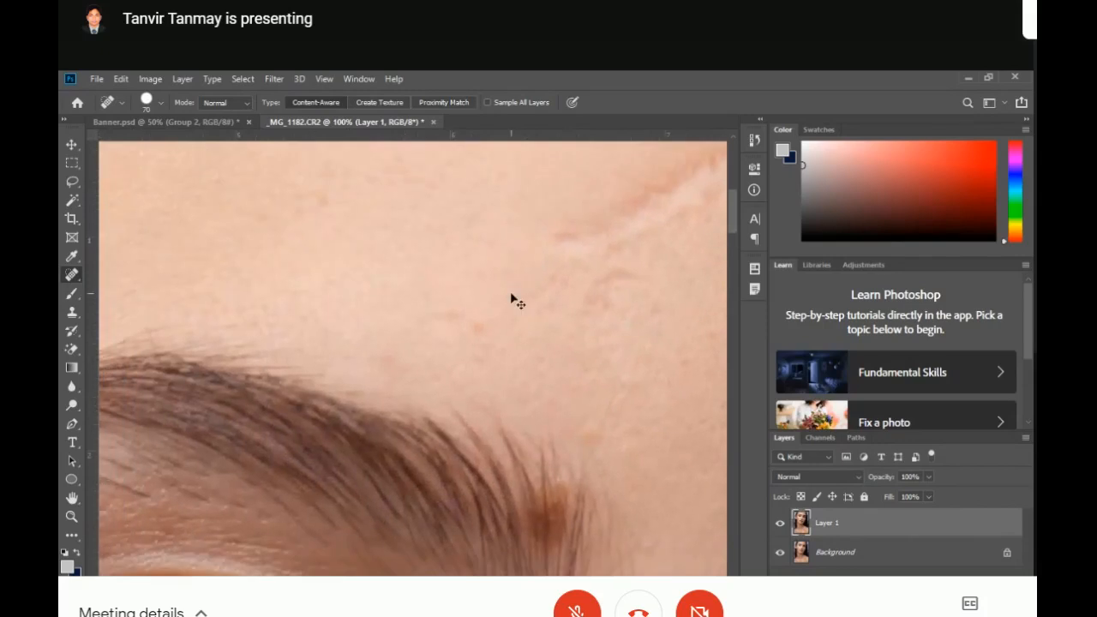
{"action": "left_click", "coordinate": [411, 332], "text": "alt"}
{"action": "left_click", "coordinate": [411, 333], "text": "alt"}
{"action": "left_click_drag", "start_coordinate": [407, 418], "coordinate": [549, 195]}
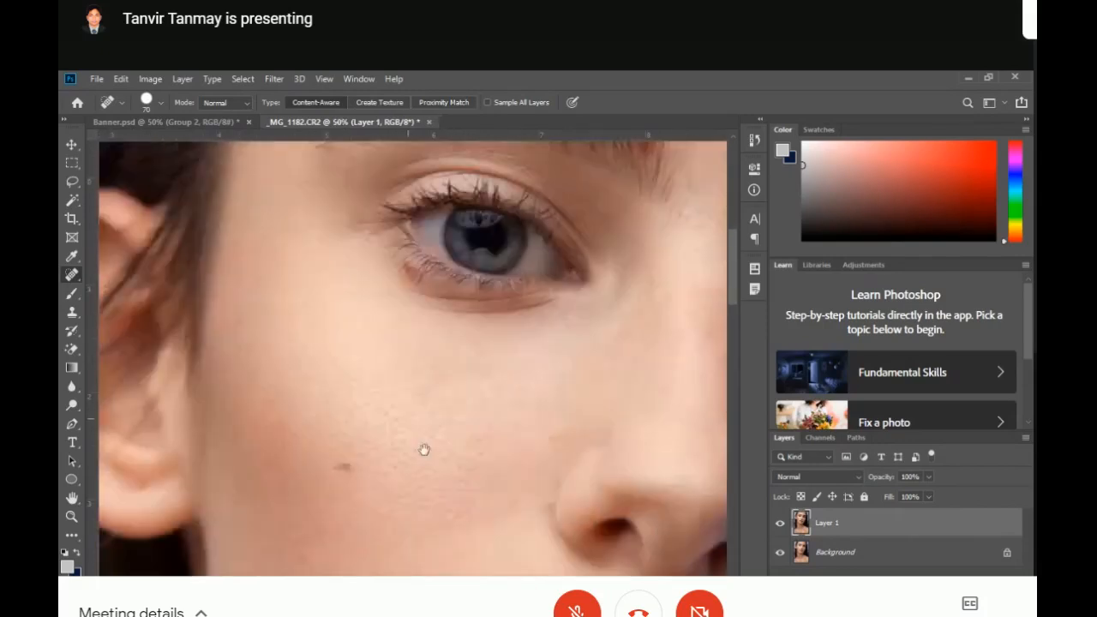
{"action": "mouse_move", "coordinate": [424, 449]}
{"action": "left_mouse_down"}
{"action": "mouse_move", "coordinate": [468, 260]}
{"action": "mouse_move", "coordinate": [479, 318]}
{"action": "left_mouse_up"}
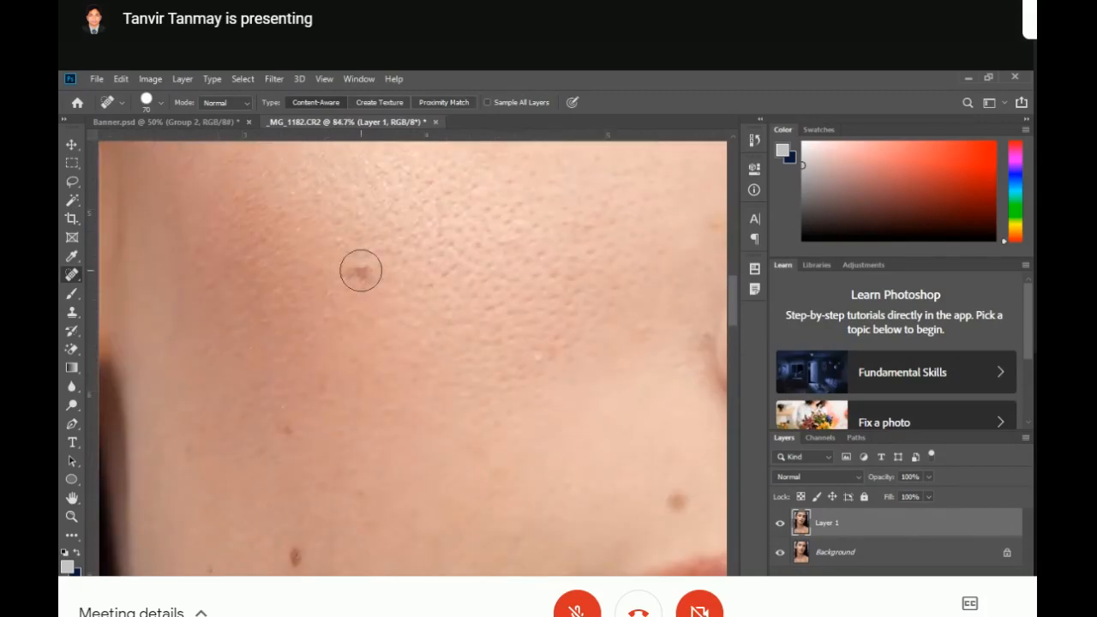
{"action": "left_click", "coordinate": [359, 271]}
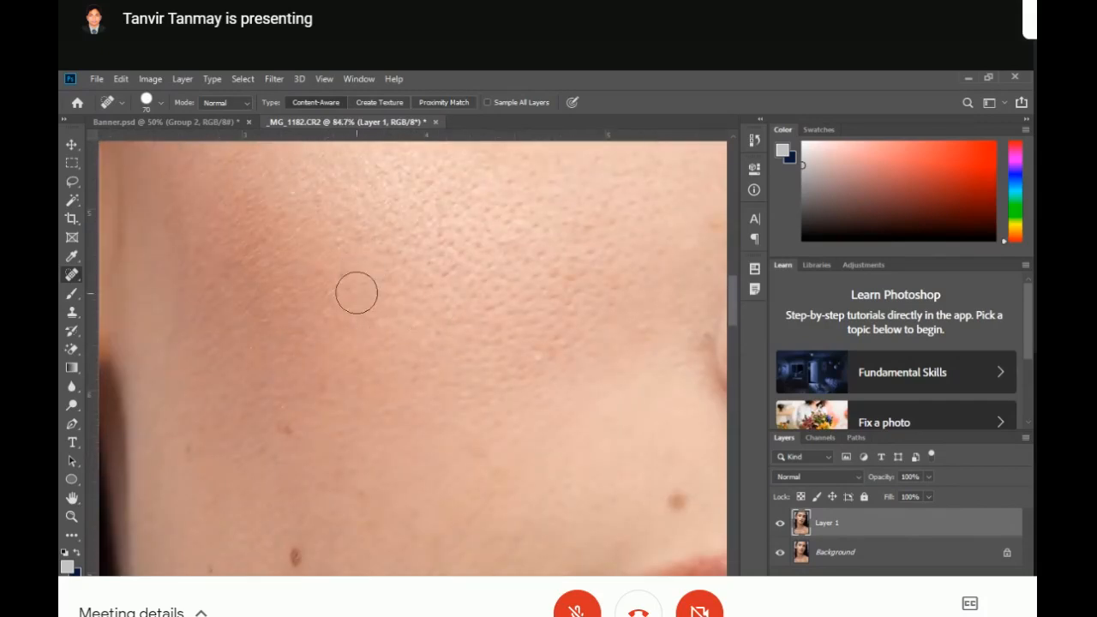
Heal the dark mole on the lower cheek and the mole above the upper lip on the lit side of the face
{"action": "left_click_drag", "start_coordinate": [420, 384], "coordinate": [477, 226]}
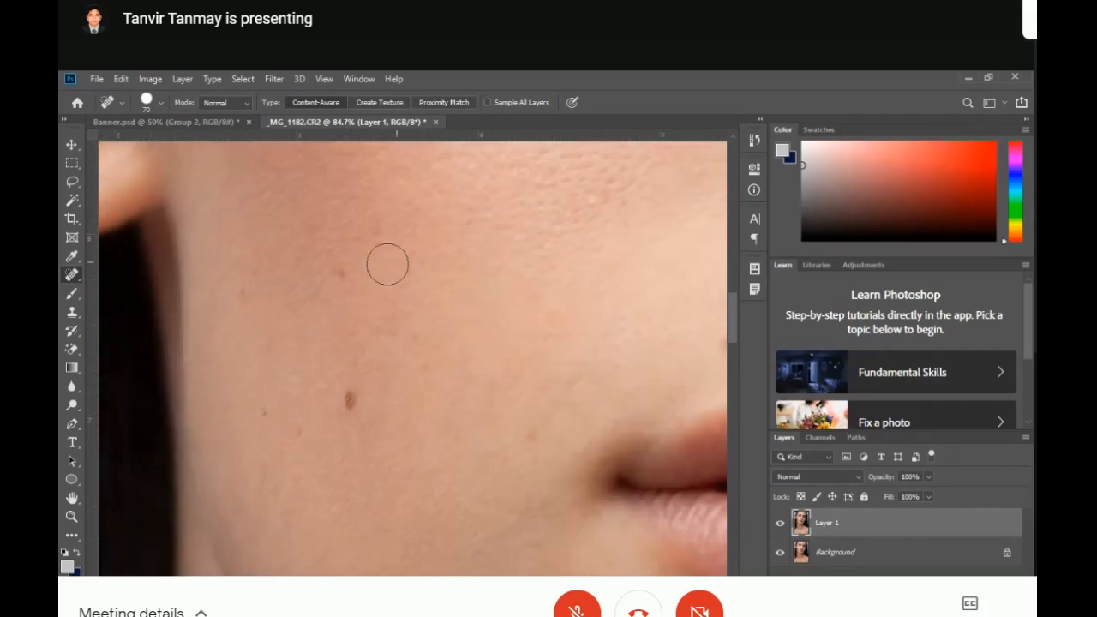
{"action": "left_click", "coordinate": [349, 399]}
{"action": "mouse_move", "coordinate": [557, 393]}
{"action": "left_mouse_down"}
{"action": "mouse_move", "coordinate": [460, 348]}
{"action": "mouse_move", "coordinate": [250, 306]}
{"action": "left_mouse_up"}
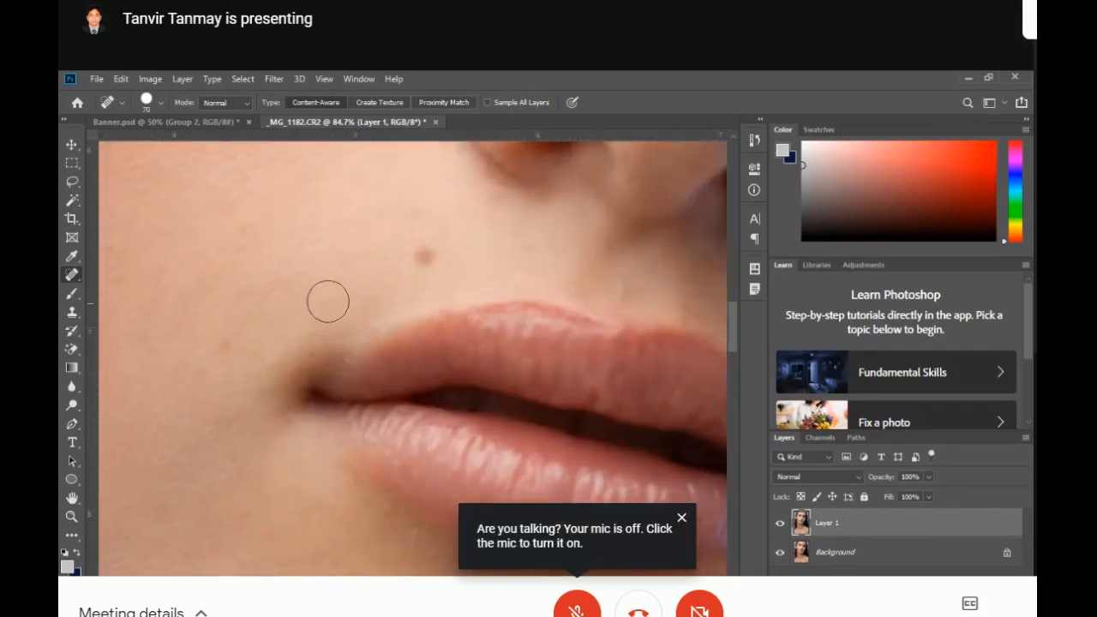
{"action": "left_click", "coordinate": [424, 253]}
Heal the two blemishes on the shaded cheek and the small mole beside the upper lip on that side
{"action": "left_click_drag", "start_coordinate": [591, 285], "coordinate": [192, 295]}
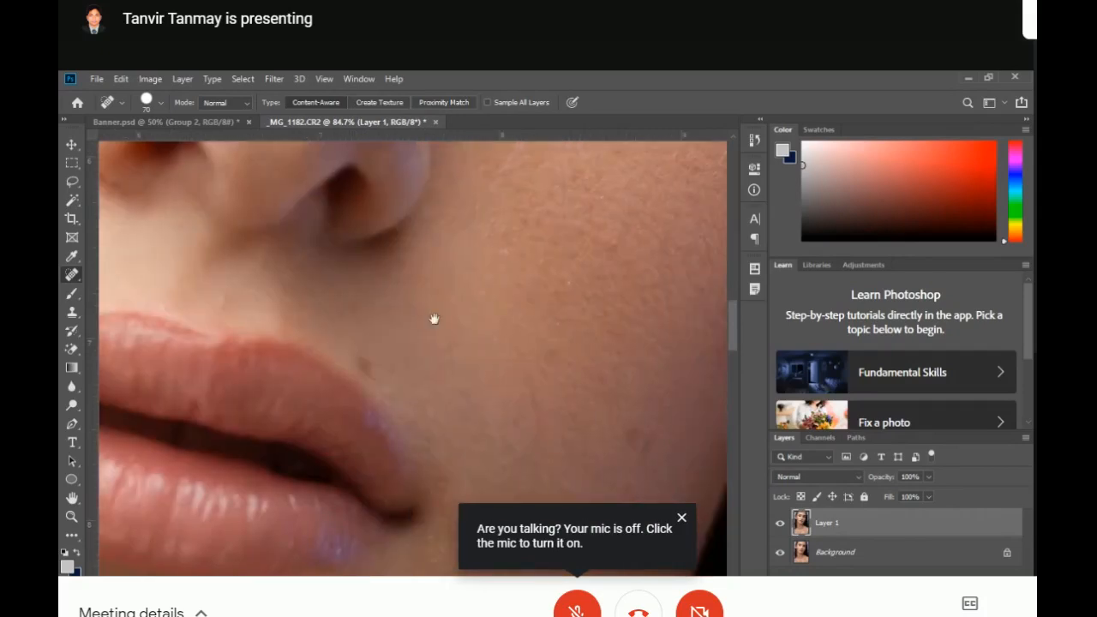
{"action": "mouse_move", "coordinate": [479, 321]}
{"action": "left_mouse_down"}
{"action": "mouse_move", "coordinate": [355, 265]}
{"action": "mouse_move", "coordinate": [292, 329]}
{"action": "left_mouse_up"}
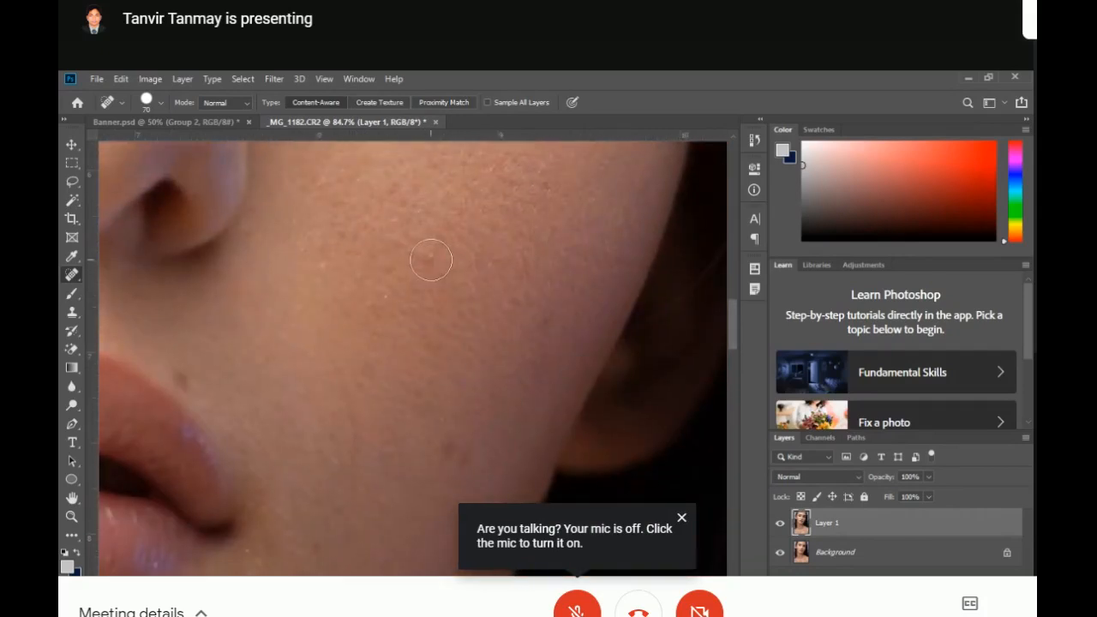
{"action": "left_click", "coordinate": [430, 259]}
{"action": "left_click", "coordinate": [454, 448]}
{"action": "left_click_drag", "start_coordinate": [335, 399], "coordinate": [405, 355]}
{"action": "left_click", "coordinate": [299, 362]}
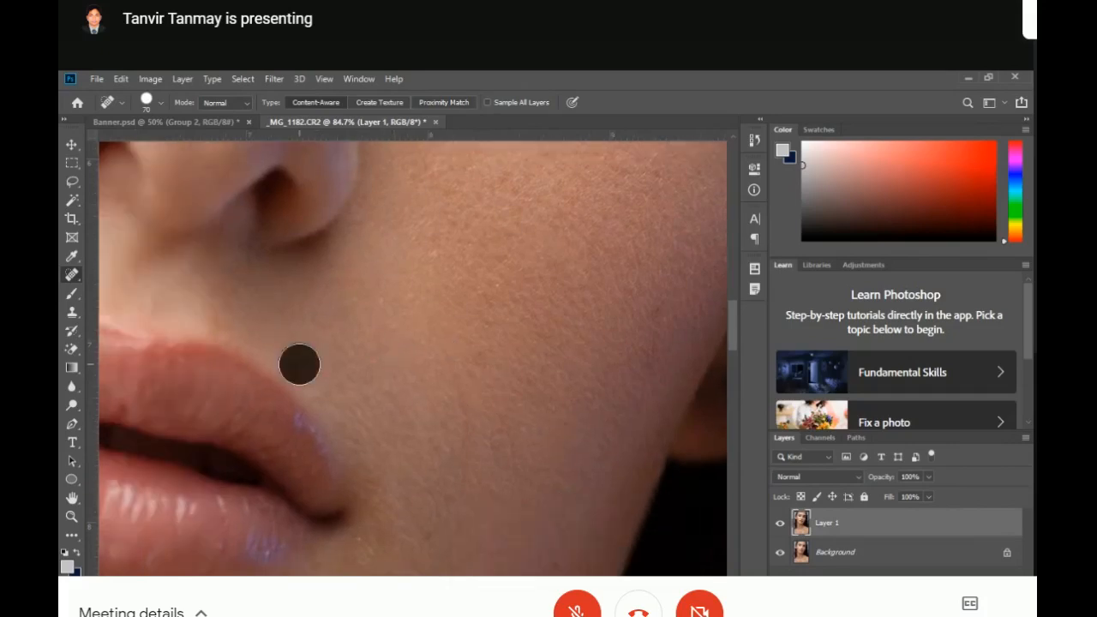
Heal the red spot on the shaded cheek below the eye and the faint spot on the temple beside the eyebrow
{"action": "mouse_move", "coordinate": [472, 299]}
{"action": "left_mouse_down"}
{"action": "mouse_move", "coordinate": [455, 351]}
{"action": "mouse_move", "coordinate": [485, 358]}
{"action": "left_mouse_up"}
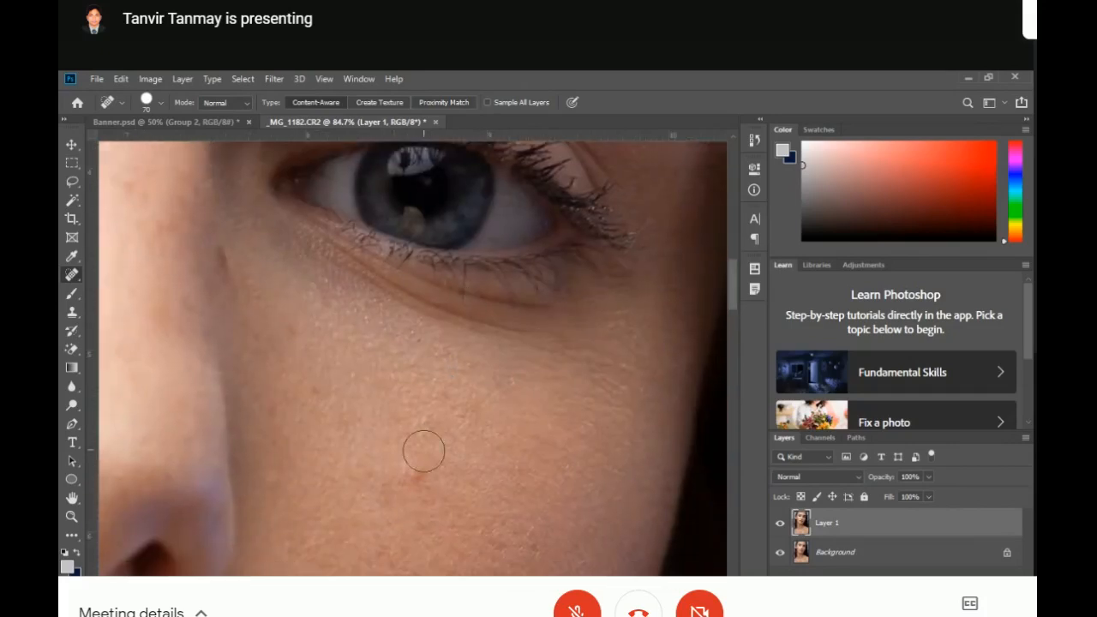
{"action": "left_click", "coordinate": [415, 474]}
{"action": "left_click_drag", "start_coordinate": [515, 313], "coordinate": [485, 534]}
{"action": "left_click_drag", "start_coordinate": [480, 265], "coordinate": [315, 456]}
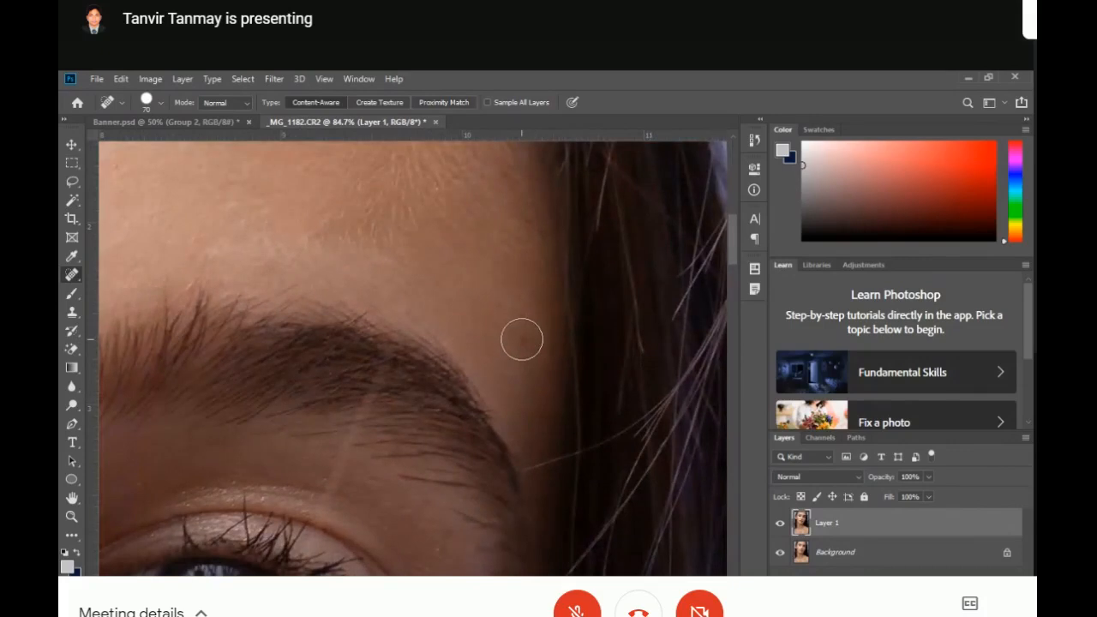
{"action": "left_click", "coordinate": [522, 338]}
Heal the small blemish on the lit side of the jaw, below the corner of the mouth
{"action": "left_click_drag", "start_coordinate": [283, 536], "coordinate": [523, 184]}
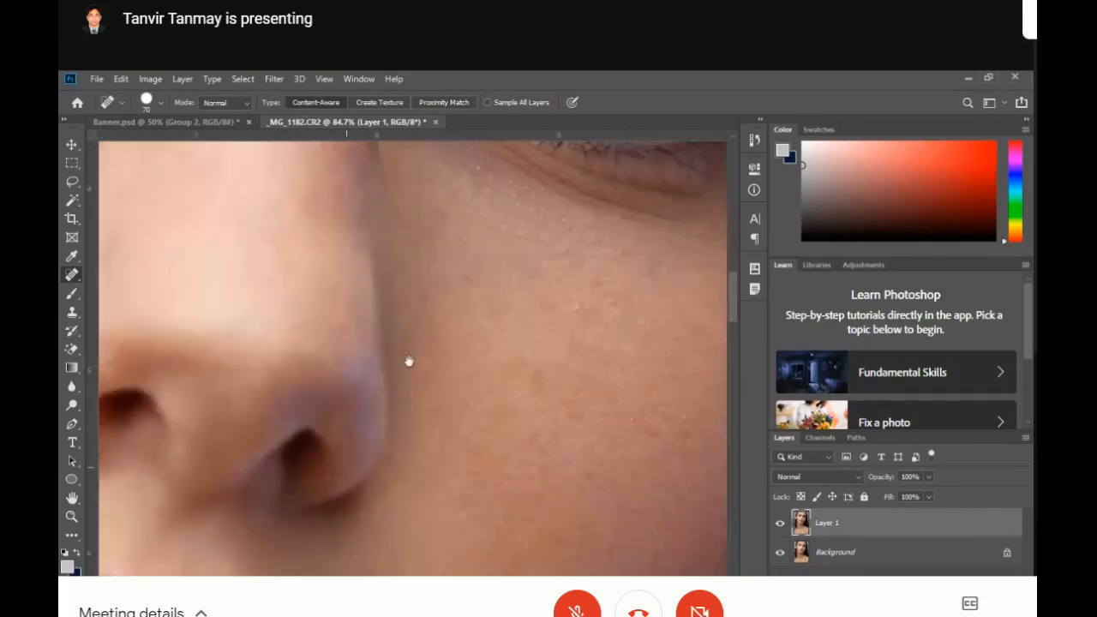
{"action": "mouse_move", "coordinate": [409, 363]}
{"action": "left_mouse_down"}
{"action": "mouse_move", "coordinate": [556, 561]}
{"action": "mouse_move", "coordinate": [583, 392]}
{"action": "mouse_move", "coordinate": [466, 406]}
{"action": "mouse_move", "coordinate": [616, 482]}
{"action": "mouse_move", "coordinate": [619, 513]}
{"action": "mouse_move", "coordinate": [460, 512]}
{"action": "mouse_move", "coordinate": [497, 350]}
{"action": "mouse_move", "coordinate": [583, 382]}
{"action": "mouse_move", "coordinate": [437, 341]}
{"action": "mouse_move", "coordinate": [488, 363]}
{"action": "left_mouse_up"}
{"action": "left_click", "coordinate": [352, 300]}
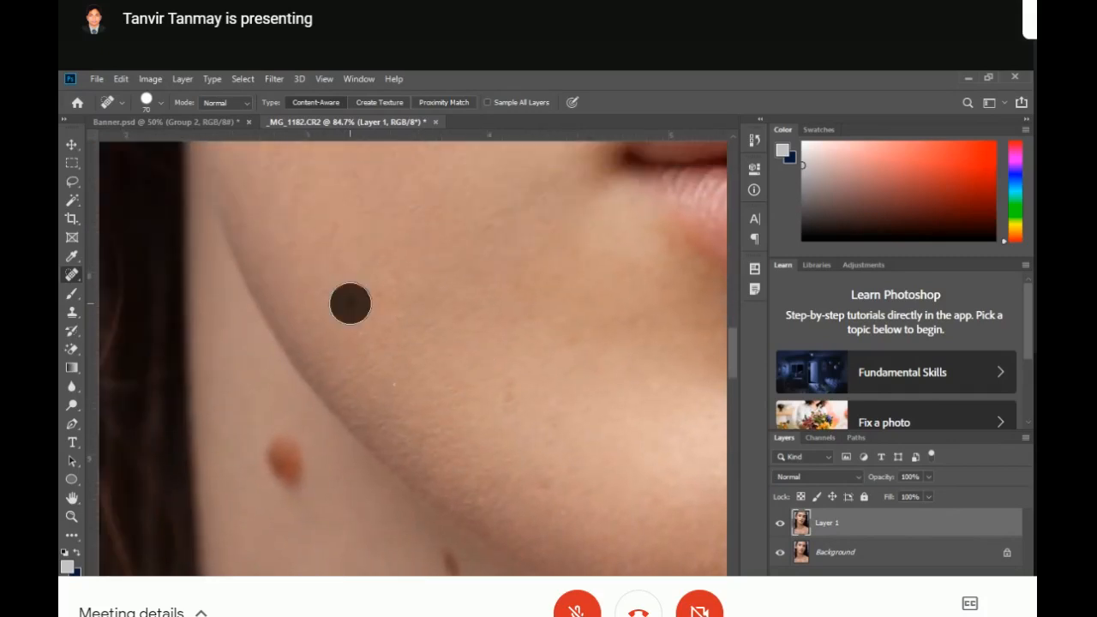
Heal the two small moles on the lit side of the neck, just below the jawline
{"action": "mouse_move", "coordinate": [401, 395]}
{"action": "left_mouse_down"}
{"action": "mouse_move", "coordinate": [472, 252]}
{"action": "mouse_move", "coordinate": [506, 225]}
{"action": "left_mouse_up"}
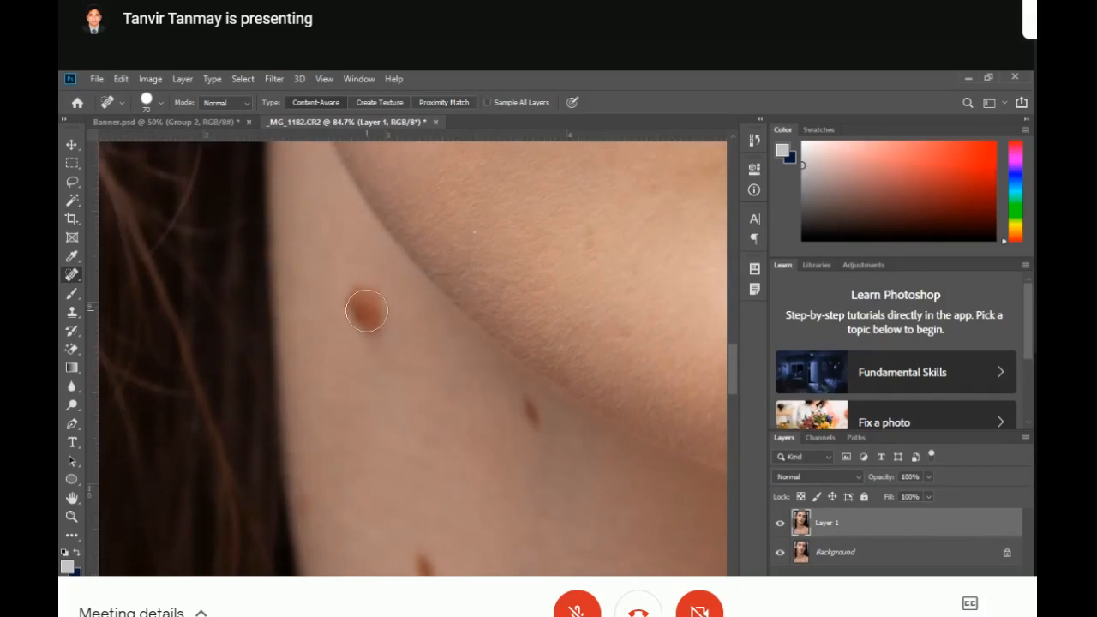
{"action": "left_click_drag", "start_coordinate": [581, 463], "coordinate": [505, 383]}
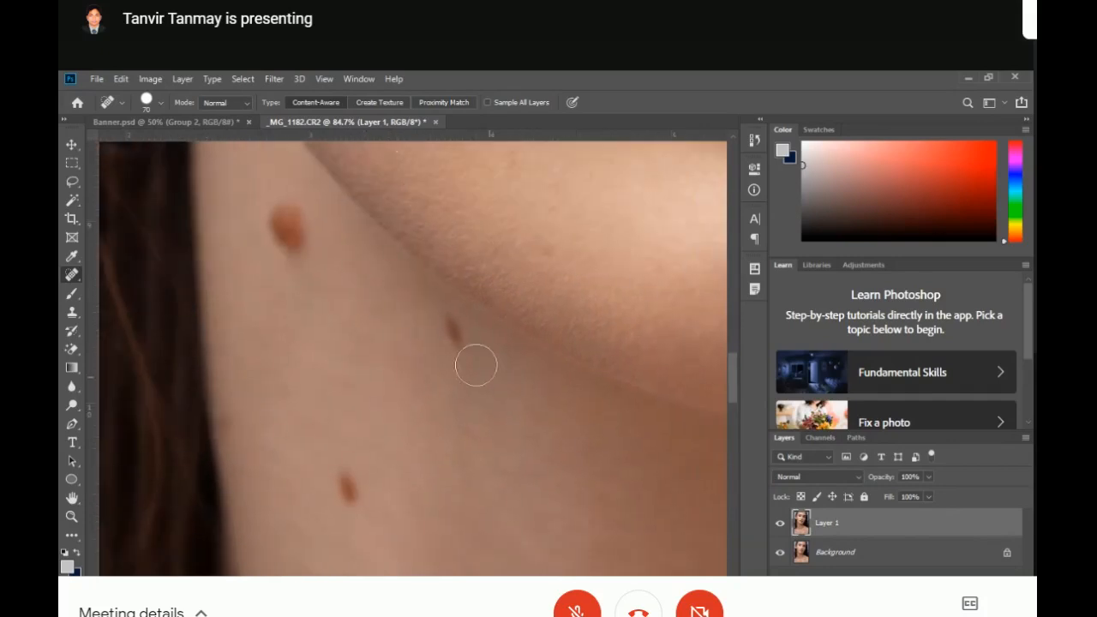
{"action": "left_click", "coordinate": [454, 332]}
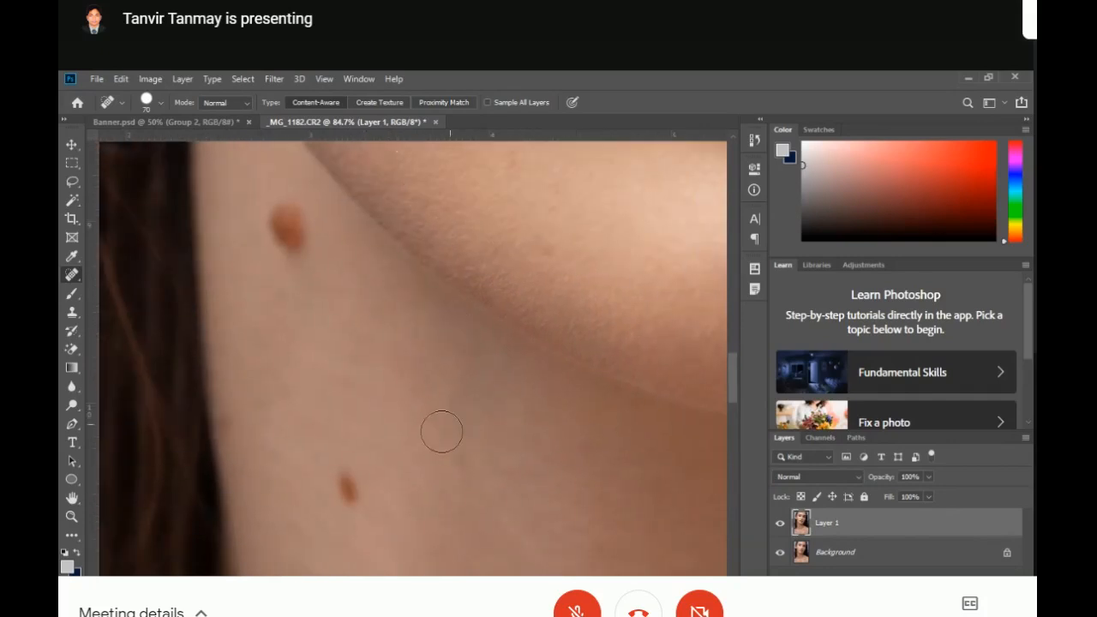
{"action": "left_click", "coordinate": [347, 488]}
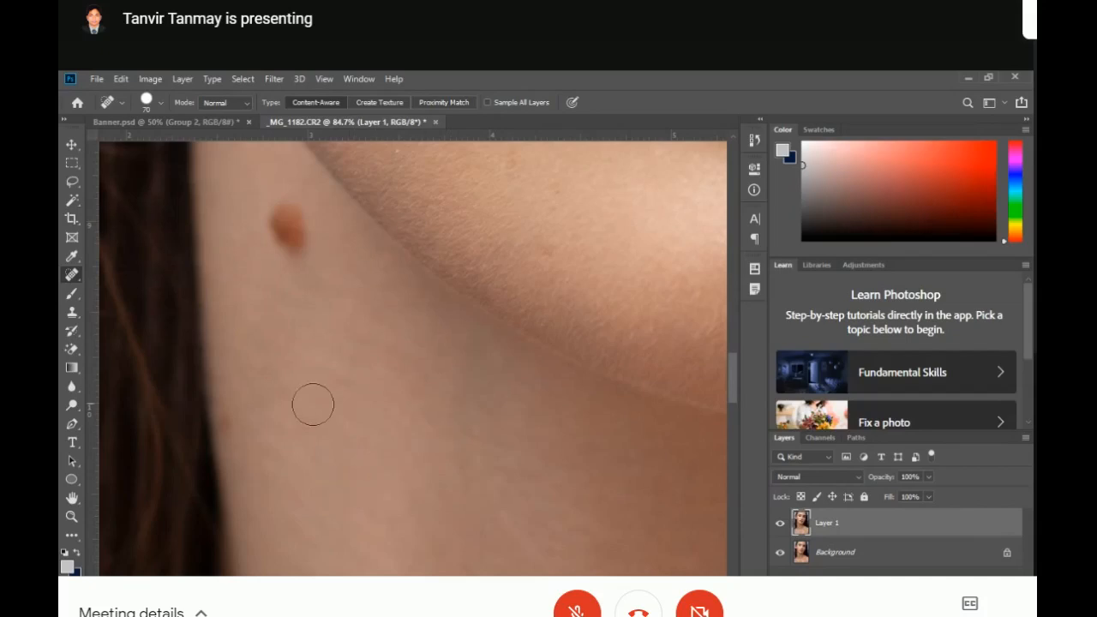
Enlarge the healing brush to 100 and heal the large mole on the side of the neck, including its leftover smudge
{"action": "left_click_drag", "start_coordinate": [338, 357], "coordinate": [392, 409]}
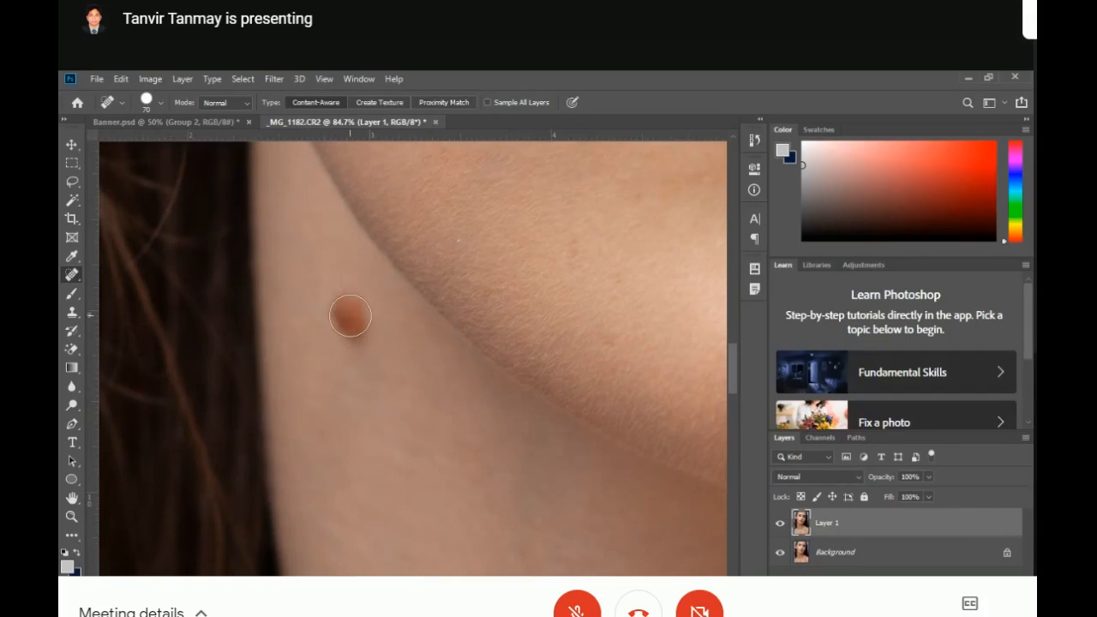
{"action": "key", "text": "bracketright"}
{"action": "key", "text": "bracketright"}
{"action": "key", "text": "bracketright"}
{"action": "left_click", "coordinate": [349, 317]}
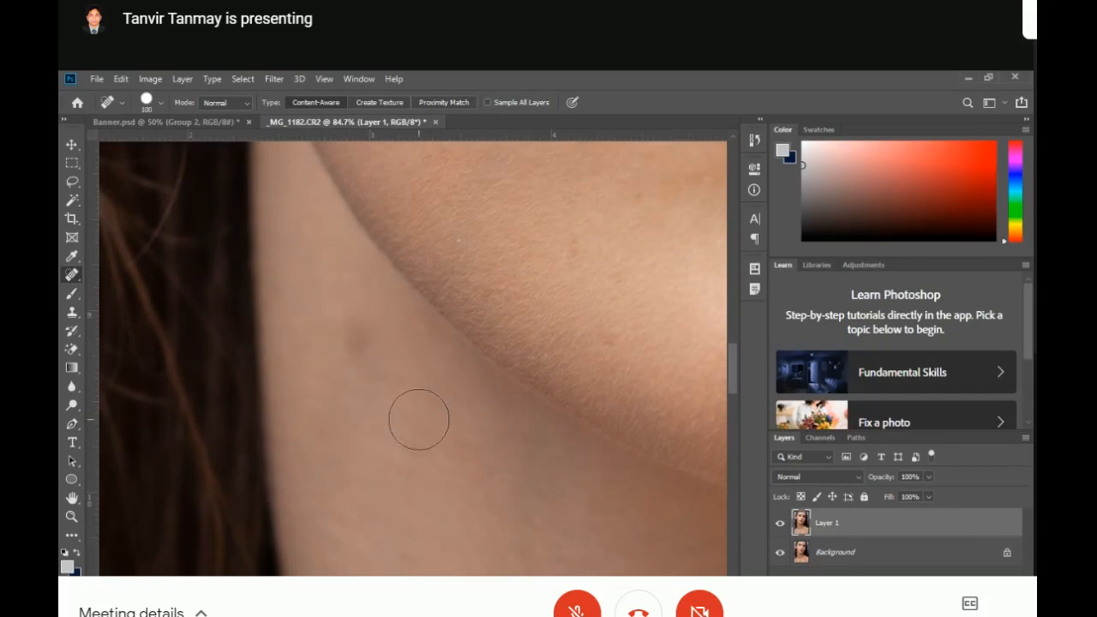
{"action": "left_click", "coordinate": [361, 347]}
Reduce the healing brush to 60 and heal the faint dark spot on the shaded front of the neck
{"action": "key", "text": "bracketleft"}
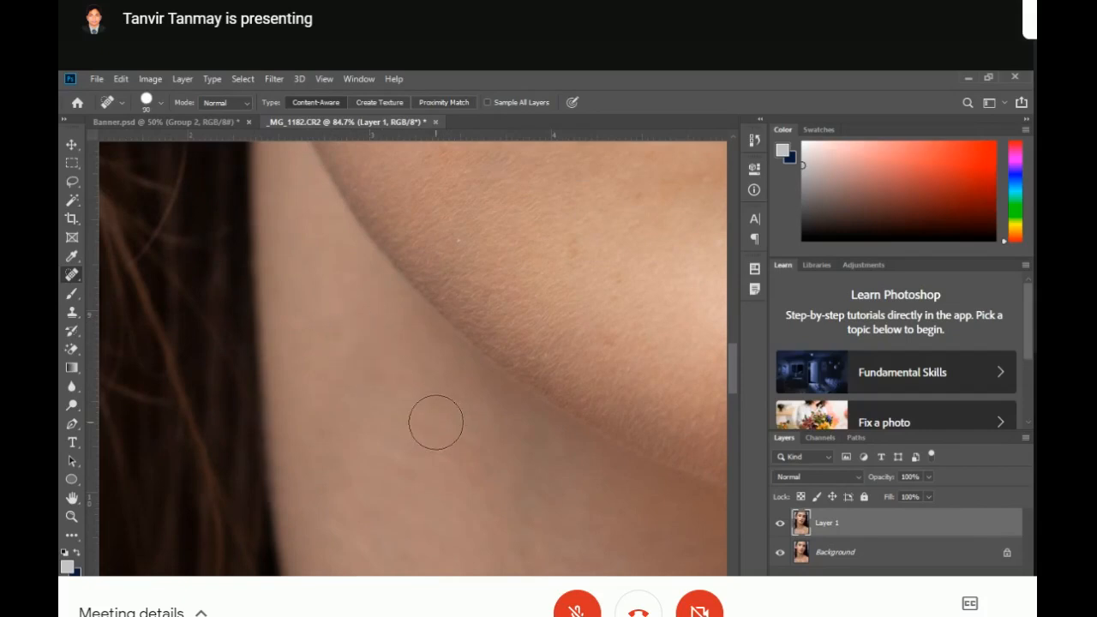
{"action": "left_click_drag", "start_coordinate": [514, 478], "coordinate": [476, 327]}
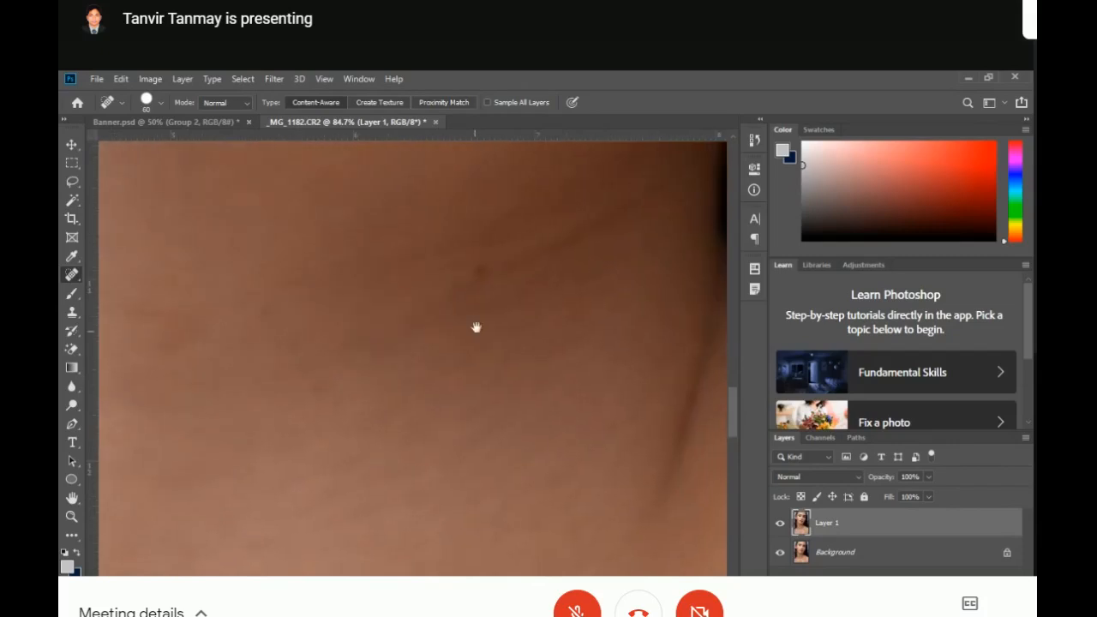
{"action": "left_click", "coordinate": [479, 273]}
Heal the mole low on the side of the neck and the dark spot on the shoulder beside the hair ends
{"action": "key", "text": "alt+space"}
{"action": "left_click", "coordinate": [479, 272], "text": "alt"}
{"action": "key", "text": "alt+space"}
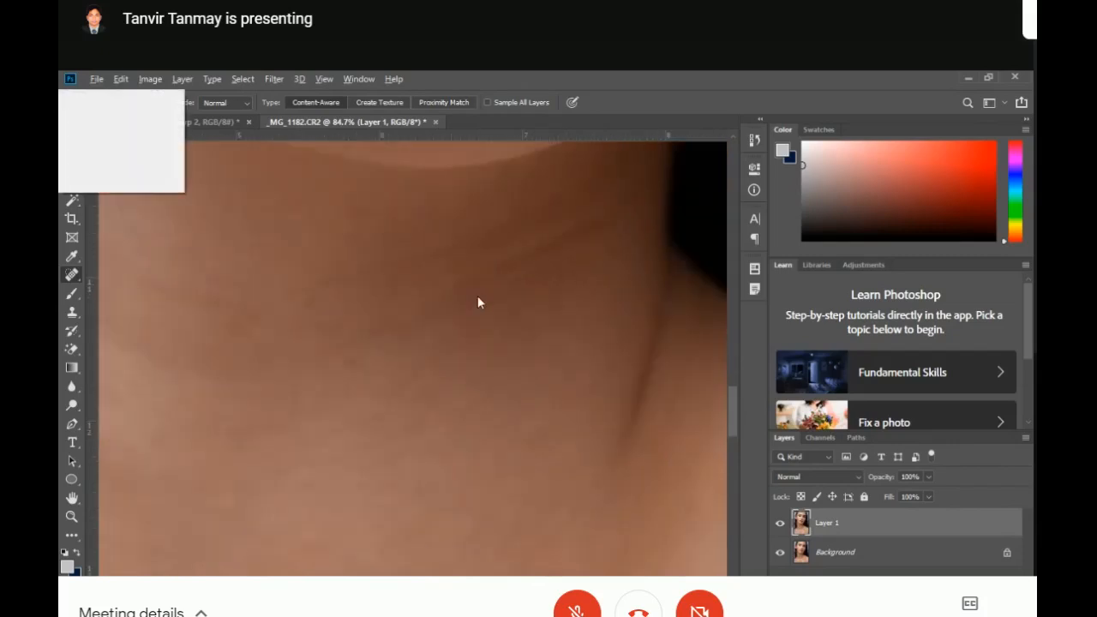
{"action": "left_click", "coordinate": [480, 310], "text": "alt"}
{"action": "key", "text": "alt+space"}
{"action": "left_click", "coordinate": [467, 323], "text": "alt"}
{"action": "key", "text": "alt+space"}
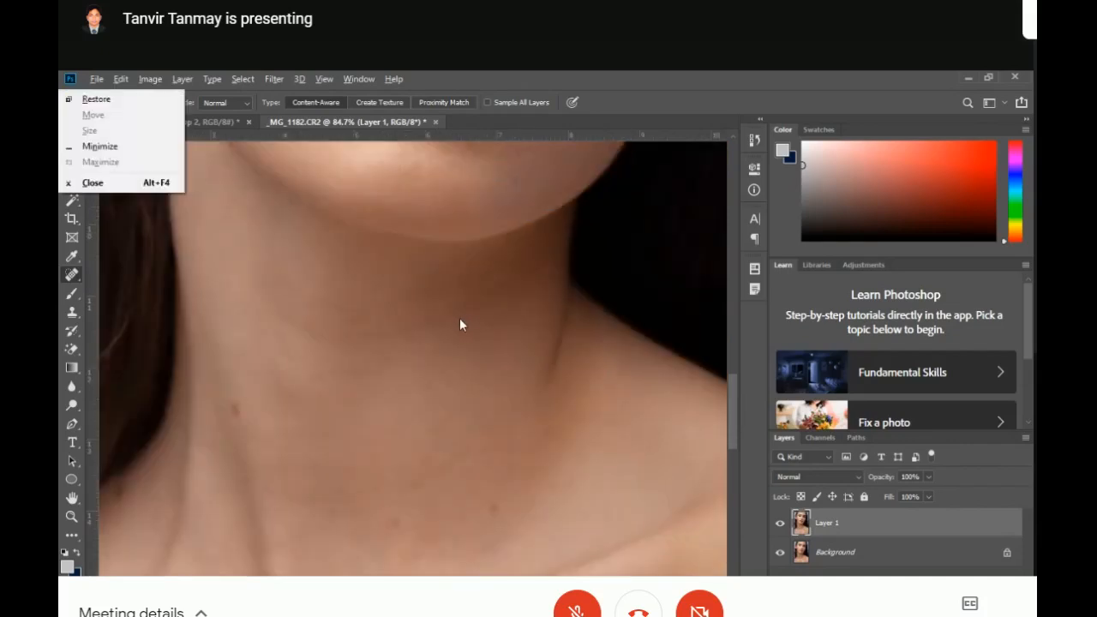
{"action": "key", "text": "Escape"}
{"action": "key", "text": "alt+space"}
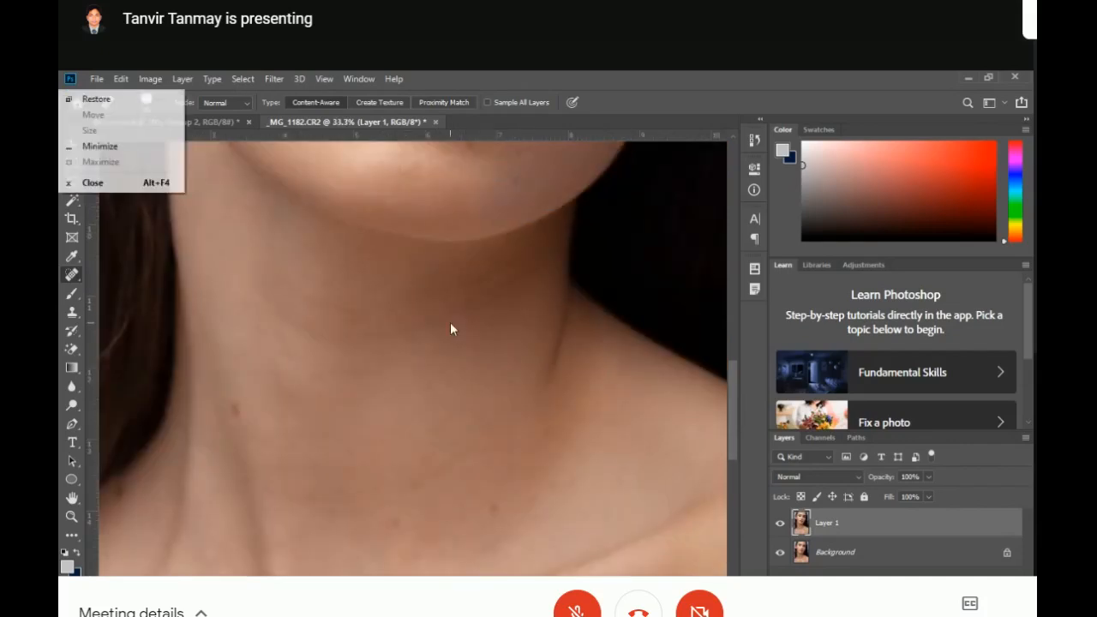
{"action": "key", "text": "Escape"}
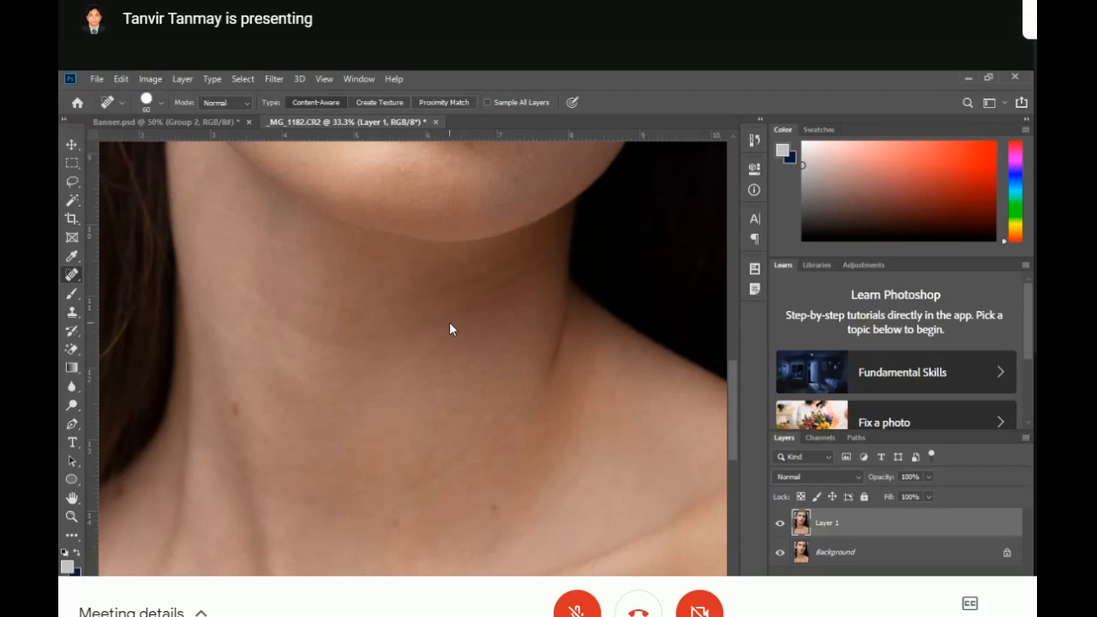
{"action": "left_click", "coordinate": [449, 323], "text": "alt"}
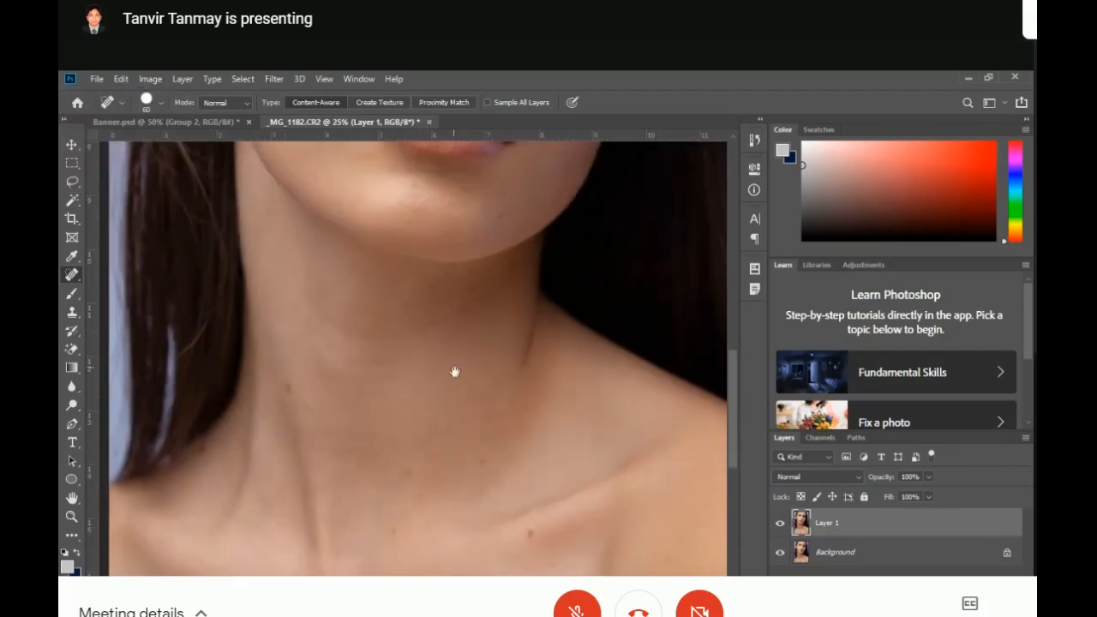
{"action": "left_click_drag", "start_coordinate": [355, 382], "coordinate": [518, 313]}
{"action": "left_click", "coordinate": [441, 287]}
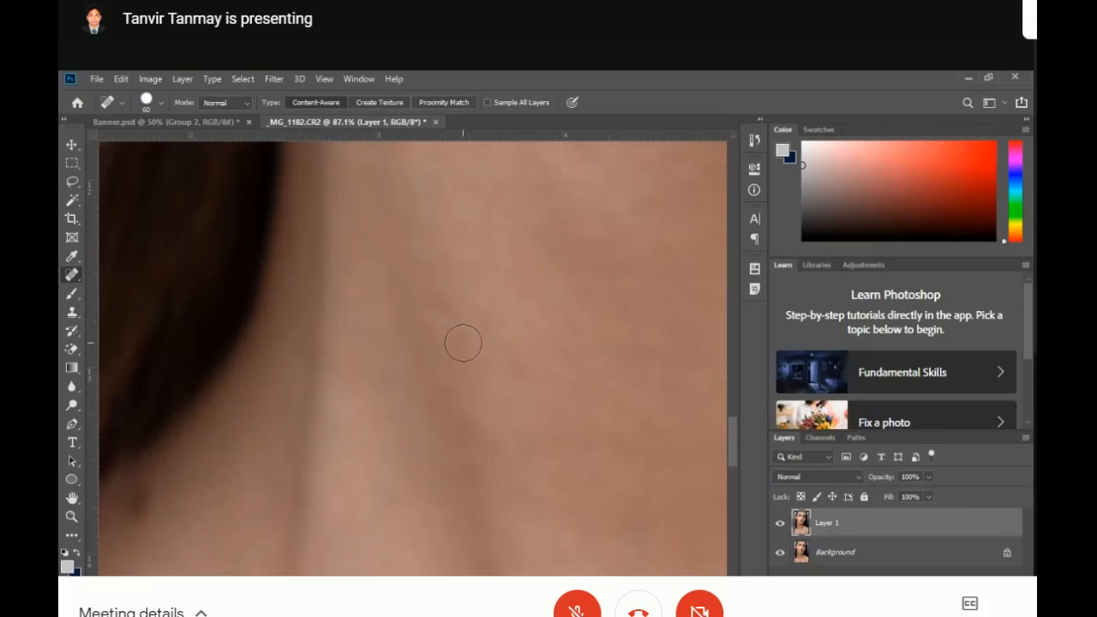
{"action": "left_click_drag", "start_coordinate": [466, 404], "coordinate": [602, 300]}
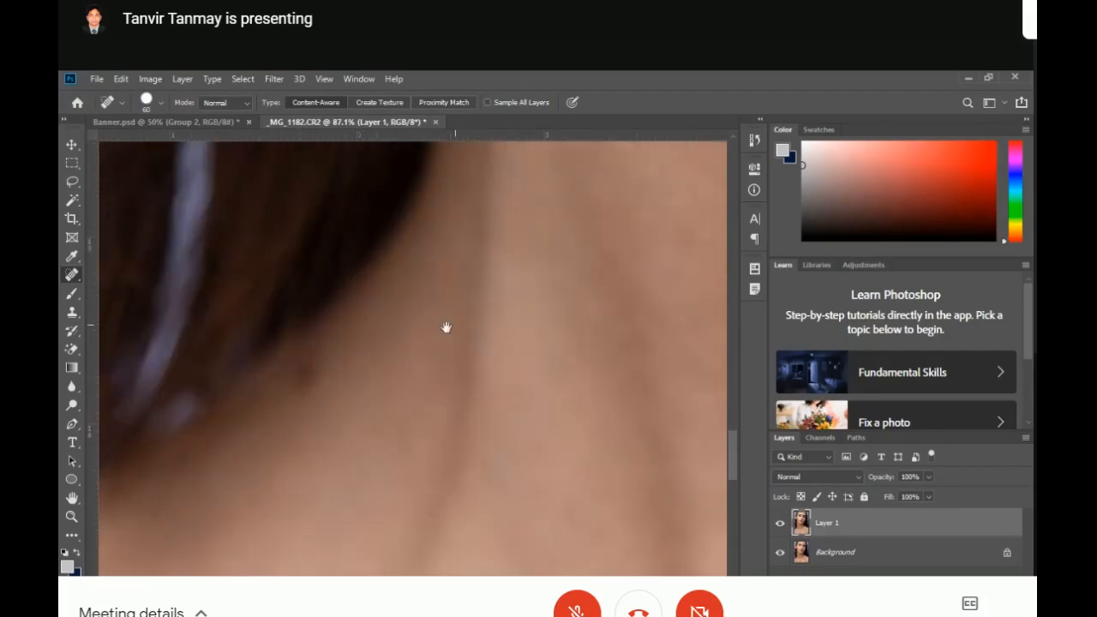
{"action": "left_click_drag", "start_coordinate": [304, 371], "coordinate": [341, 371]}
Heal the two moles at the centre of the chest near the photo's lower edge
{"action": "left_click", "coordinate": [437, 370], "text": "alt"}
{"action": "left_click", "coordinate": [437, 370], "text": "alt"}
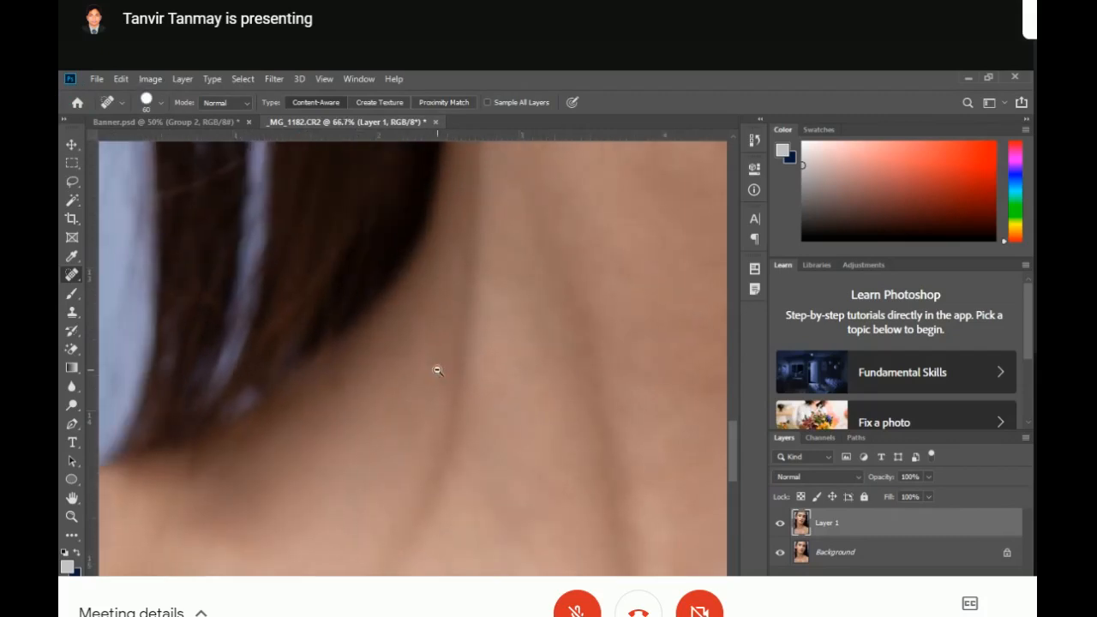
{"action": "left_click", "coordinate": [437, 371], "text": "alt"}
{"action": "left_click_drag", "start_coordinate": [601, 453], "coordinate": [457, 391]}
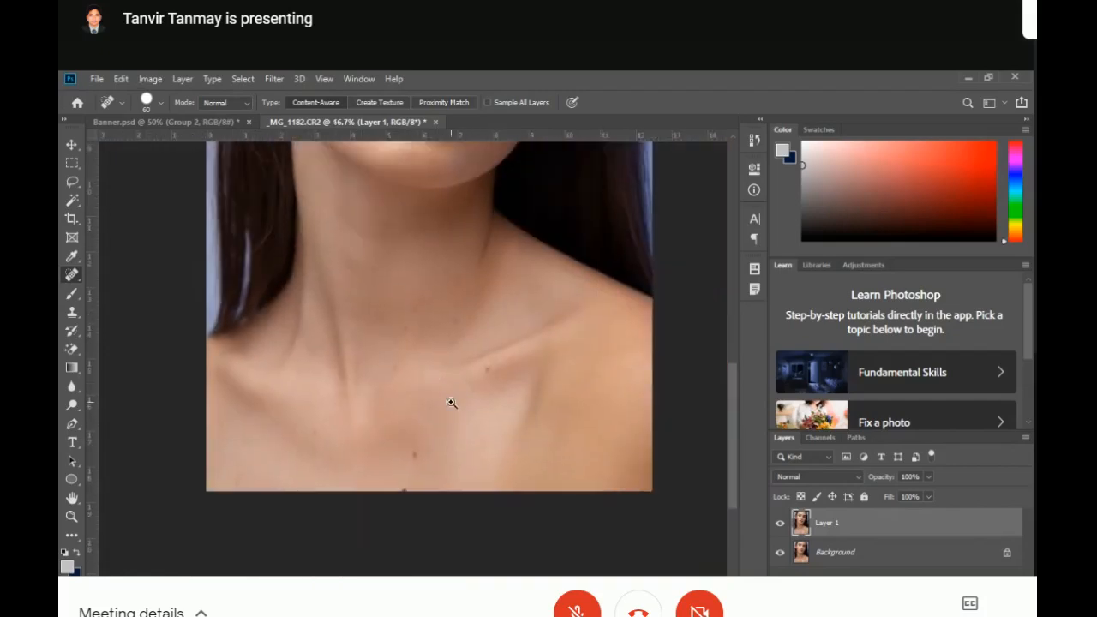
{"action": "left_click", "coordinate": [451, 403], "text": "ctrl"}
{"action": "left_click", "coordinate": [452, 402], "text": "ctrl"}
{"action": "mouse_move", "coordinate": [448, 439]}
{"action": "left_mouse_down"}
{"action": "mouse_move", "coordinate": [436, 387]}
{"action": "mouse_move", "coordinate": [488, 279]}
{"action": "left_mouse_up"}
{"action": "left_click_drag", "start_coordinate": [383, 382], "coordinate": [381, 402]}
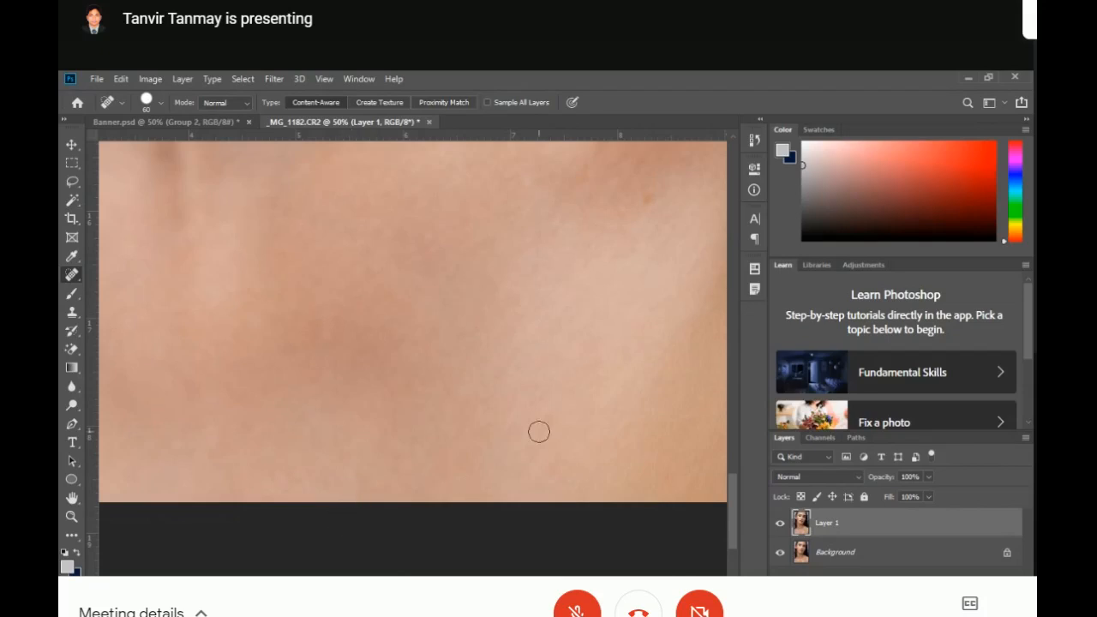
Heal the mole just below the collarbone on the bare-shoulder side and the fainter spot beneath it
{"action": "left_click_drag", "start_coordinate": [545, 363], "coordinate": [252, 497]}
{"action": "left_click_drag", "start_coordinate": [292, 398], "coordinate": [424, 439]}
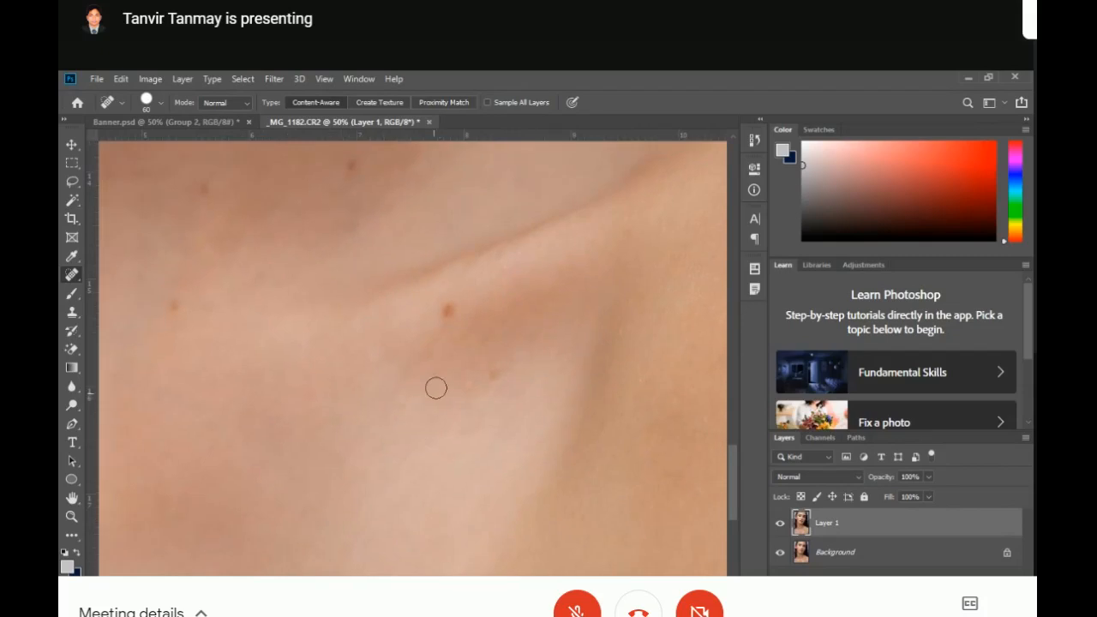
{"action": "left_click", "coordinate": [448, 311]}
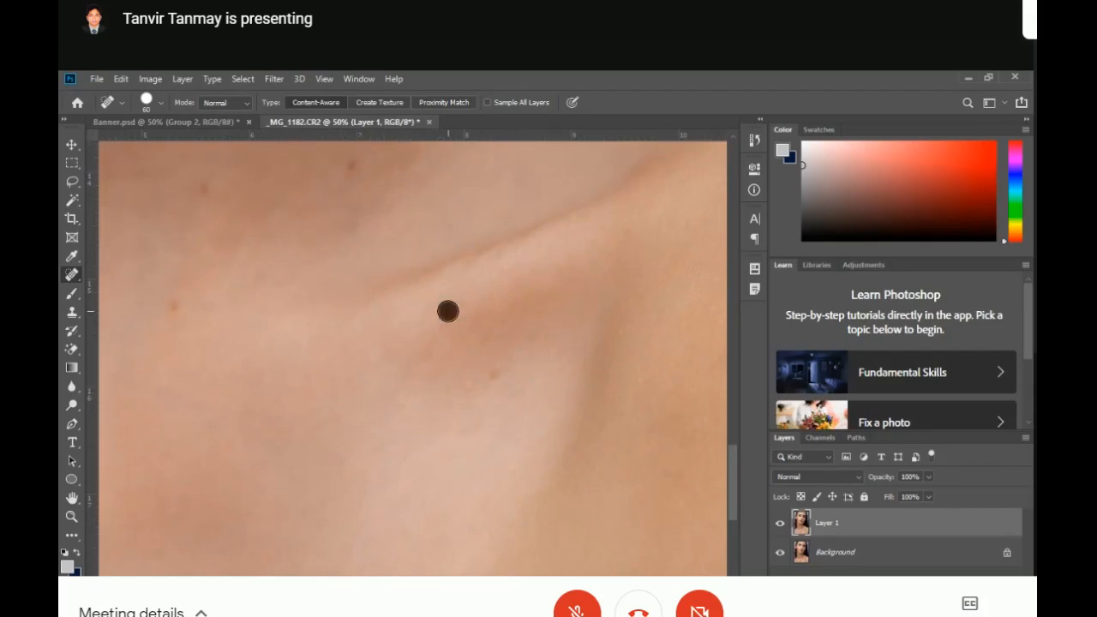
{"action": "left_click", "coordinate": [496, 373]}
Heal the small mole at the base of the neck and the brown spot between the collarbones
{"action": "left_click_drag", "start_coordinate": [307, 359], "coordinate": [420, 458]}
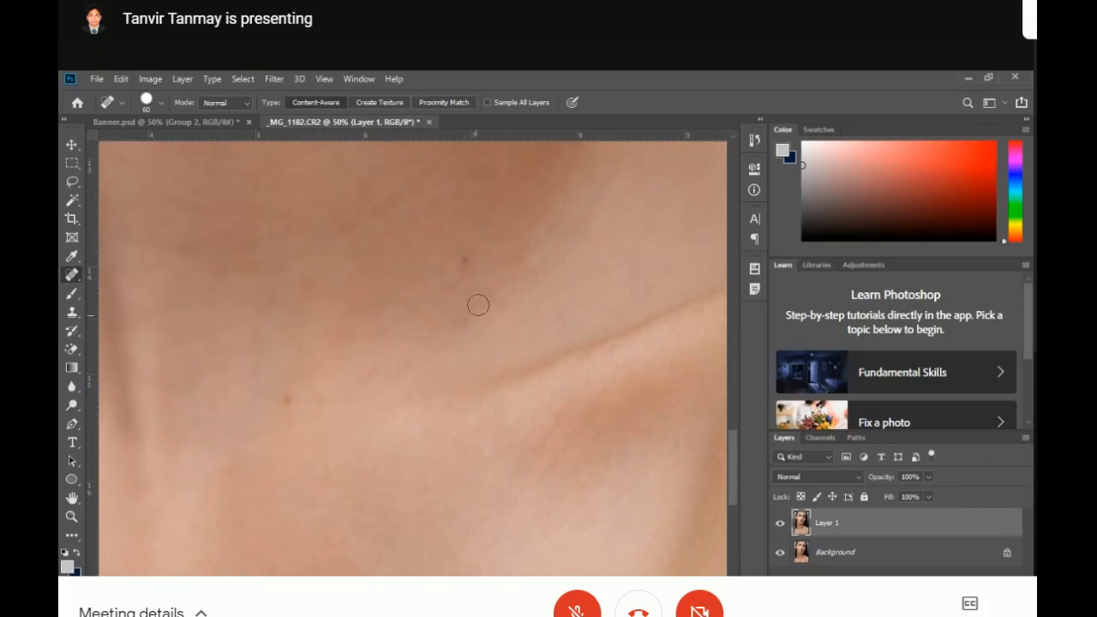
{"action": "left_click", "coordinate": [465, 259]}
{"action": "left_click", "coordinate": [289, 399]}
Heal the small brown mole on the upper chest below the collarbone on the hair side
{"action": "left_click_drag", "start_coordinate": [328, 308], "coordinate": [569, 321]}
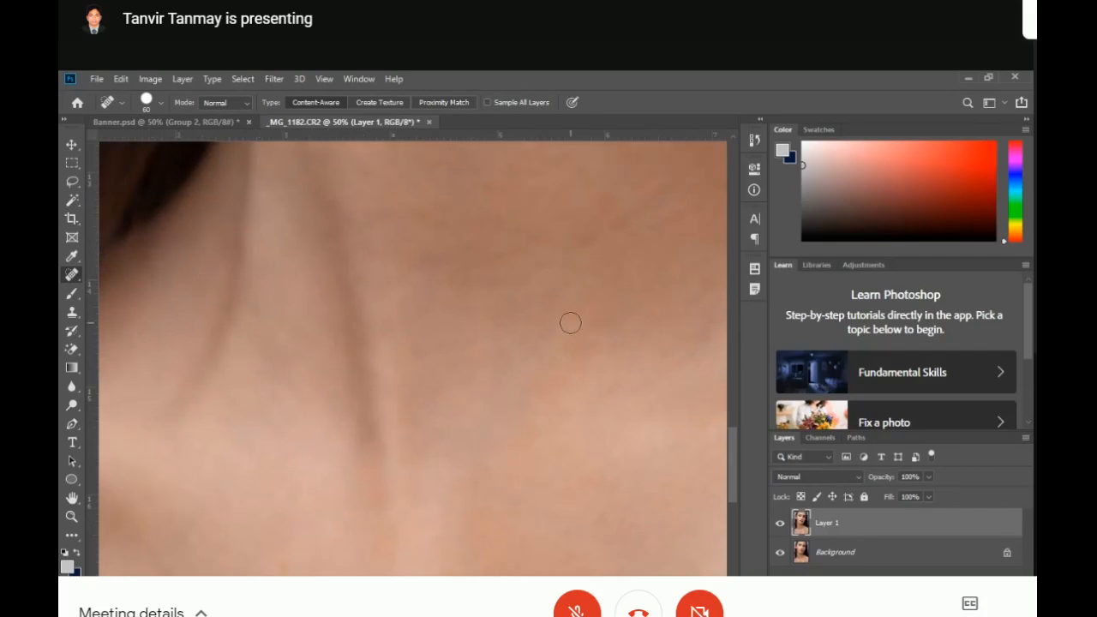
{"action": "key", "text": "alt+space"}
{"action": "left_click", "coordinate": [571, 323], "text": "alt"}
{"action": "left_click", "coordinate": [570, 323], "text": "alt"}
{"action": "left_click", "coordinate": [570, 323], "text": "alt"}
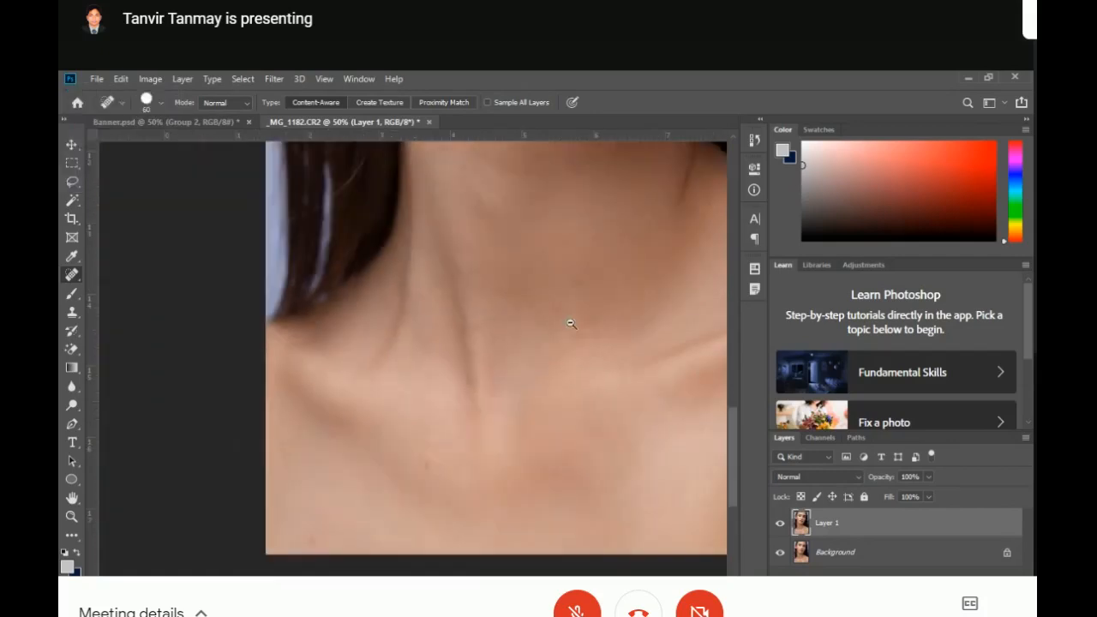
{"action": "key", "text": "alt+space"}
{"action": "left_click", "coordinate": [564, 334], "text": "alt"}
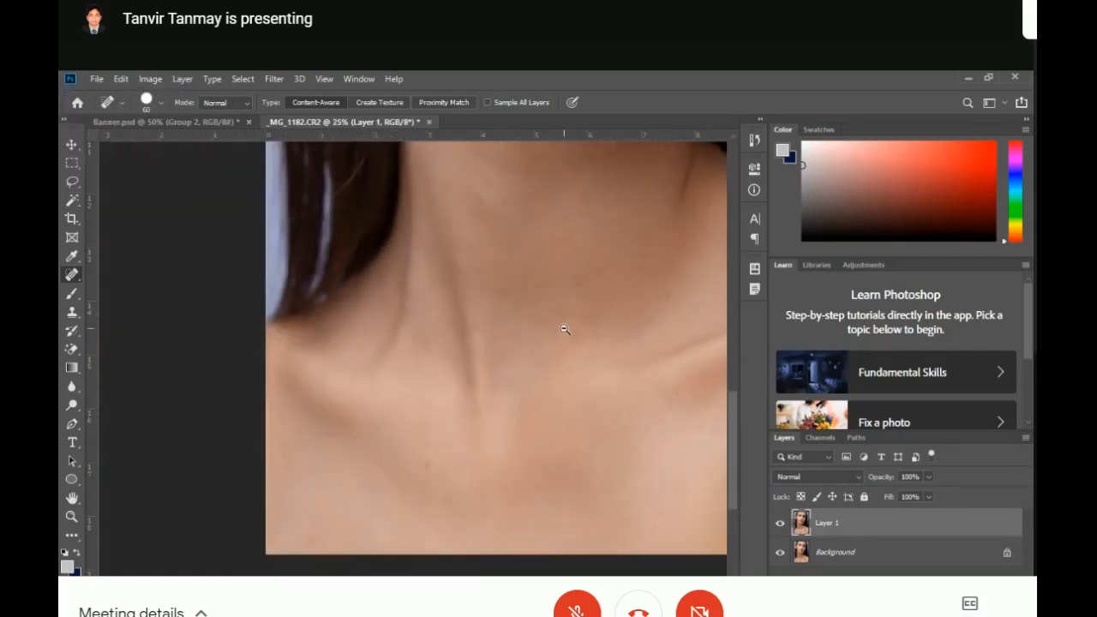
{"action": "left_click", "coordinate": [563, 328], "text": "alt"}
{"action": "left_click_drag", "start_coordinate": [562, 326], "coordinate": [569, 269]}
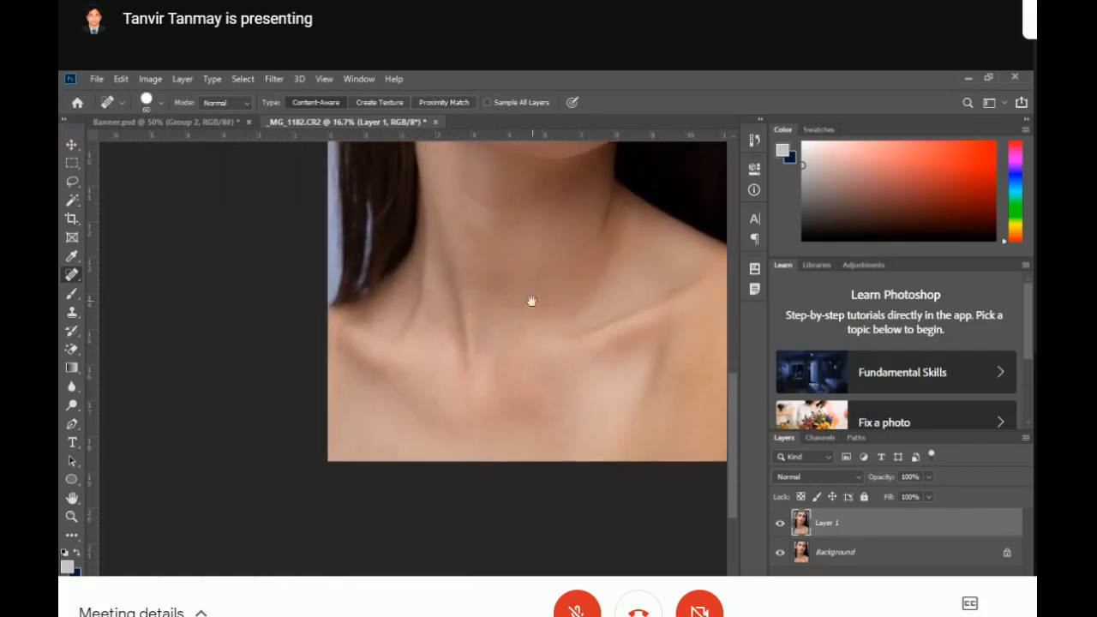
{"action": "left_click", "coordinate": [482, 342]}
{"action": "left_click", "coordinate": [477, 340]}
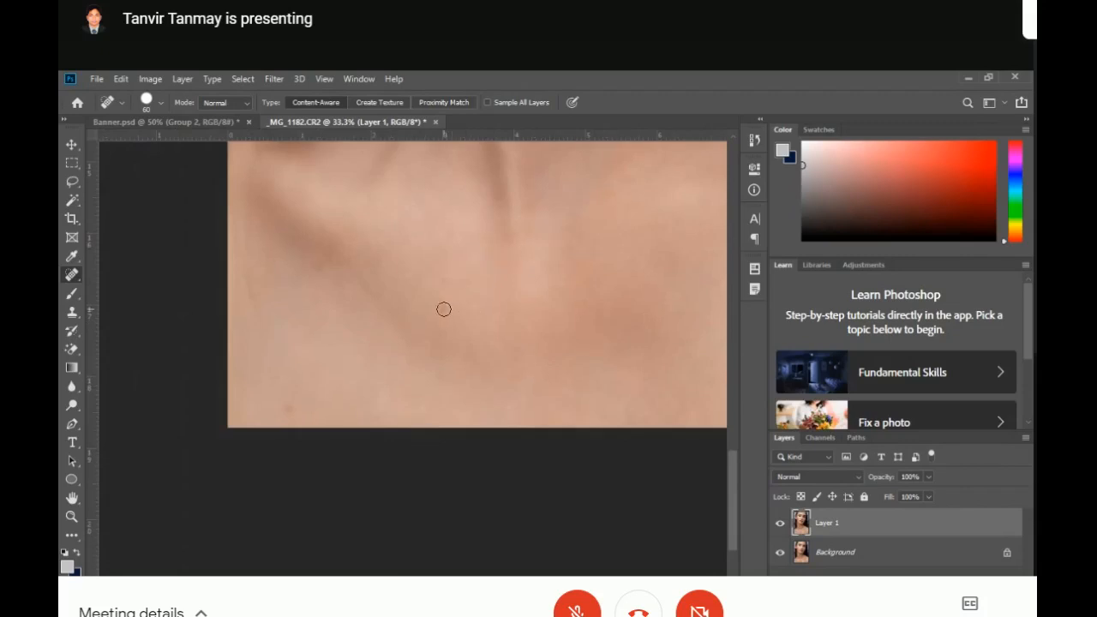
{"action": "left_click", "coordinate": [487, 298], "text": "alt"}
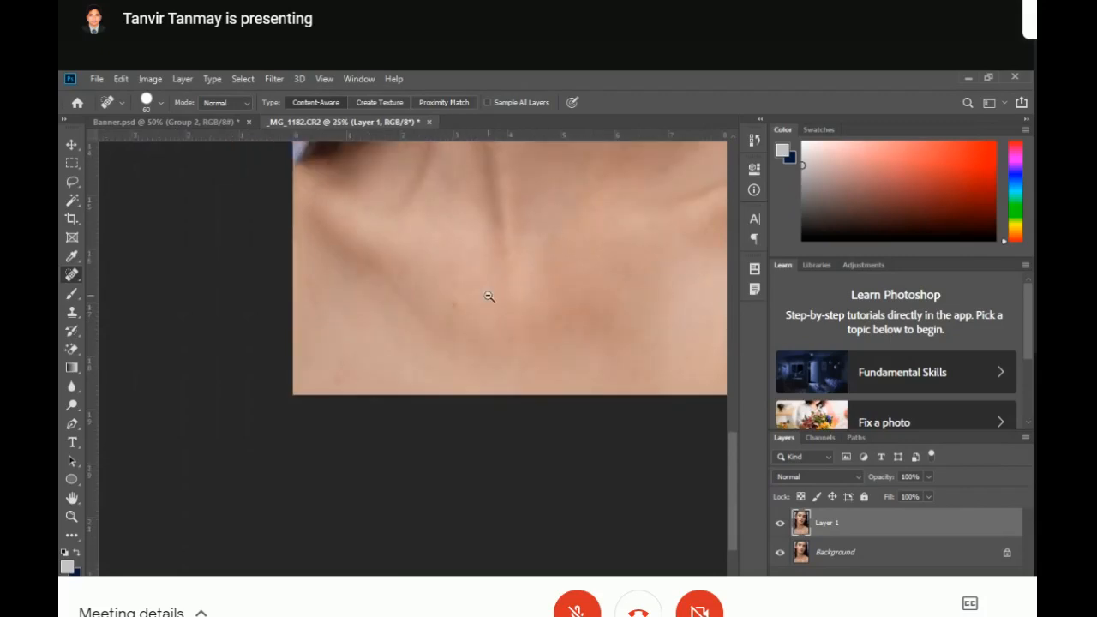
{"action": "left_click", "coordinate": [489, 297], "text": "alt"}
{"action": "left_click", "coordinate": [488, 296], "text": "ctrl"}
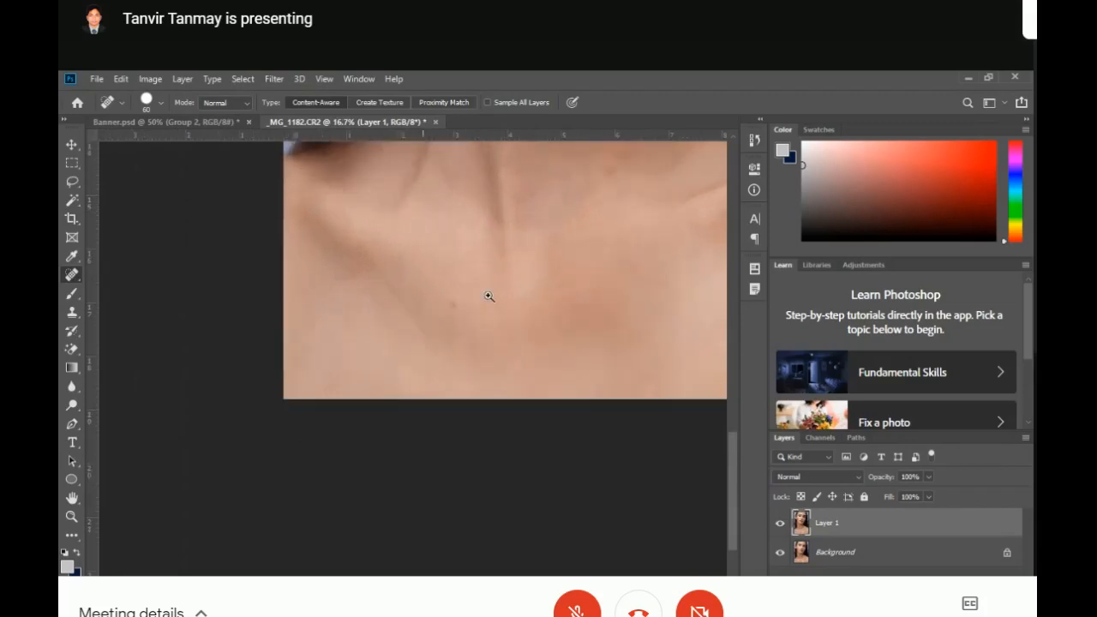
{"action": "left_click", "coordinate": [488, 296], "text": "ctrl"}
{"action": "left_click", "coordinate": [489, 296], "text": "ctrl"}
{"action": "left_click", "coordinate": [488, 297], "text": "ctrl"}
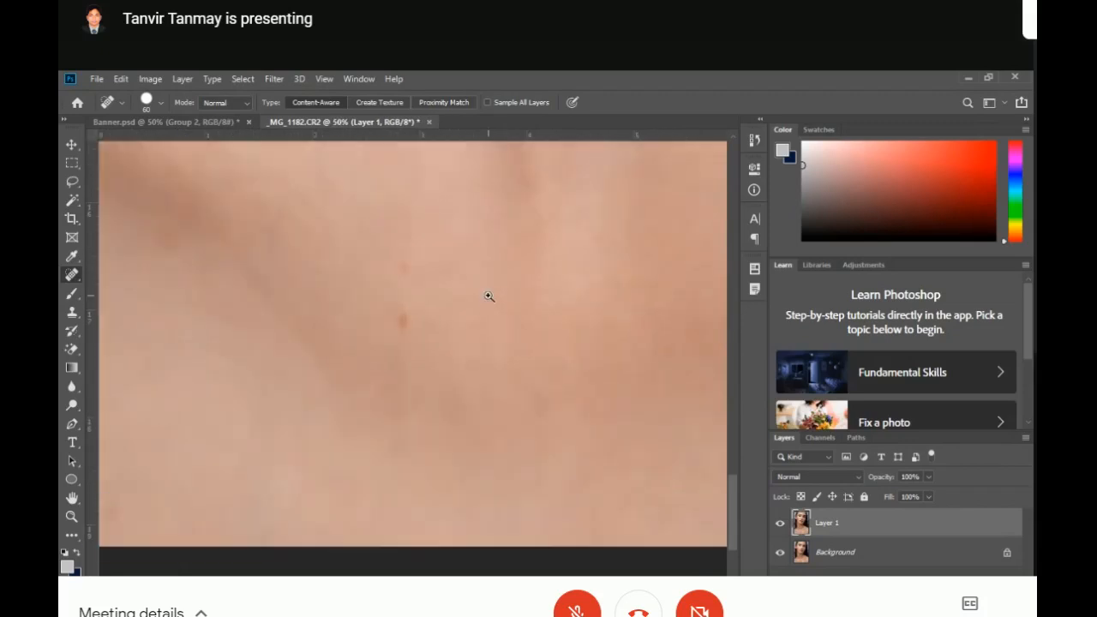
{"action": "left_click", "coordinate": [397, 321]}
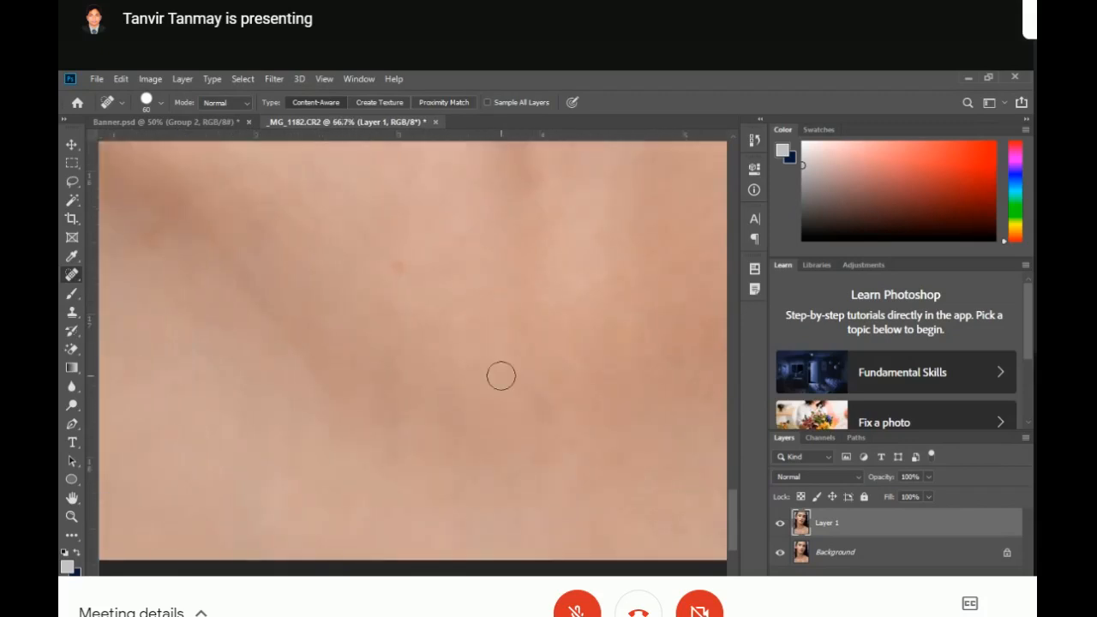
Heal the faint red spot on the upper chest and the reddish spot near the photo's lower corner
{"action": "left_click", "coordinate": [400, 266]}
{"action": "left_click_drag", "start_coordinate": [391, 355], "coordinate": [536, 302]}
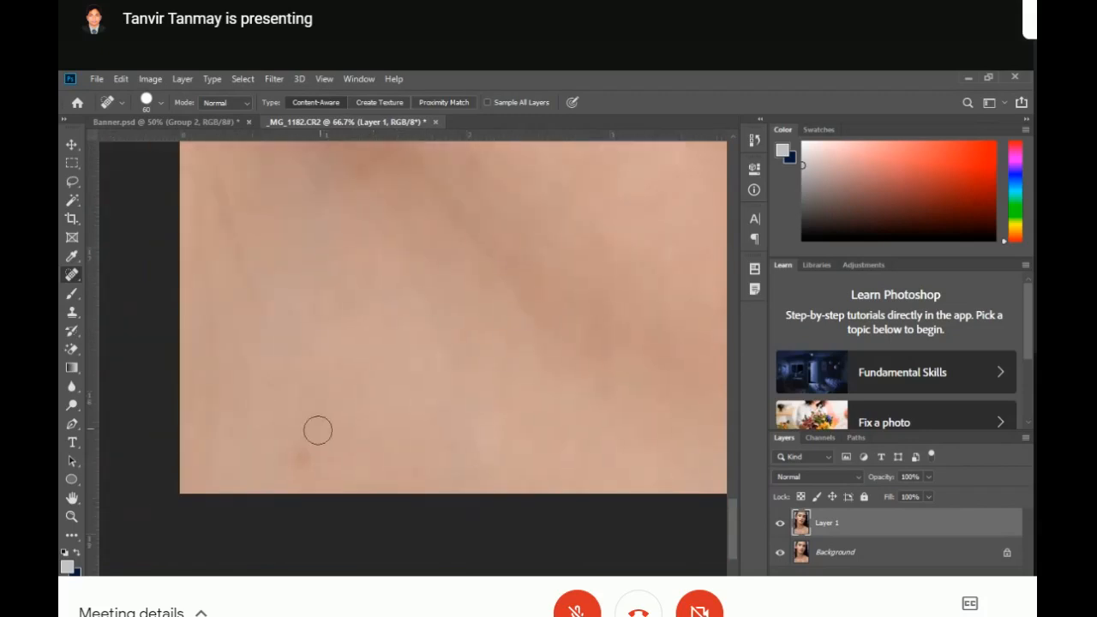
{"action": "left_click", "coordinate": [300, 453]}
Review the retouched skin from the forehead over the face down to the neck and chest
{"action": "mouse_move", "coordinate": [435, 278]}
{"action": "left_mouse_down"}
{"action": "mouse_move", "coordinate": [502, 417]}
{"action": "mouse_move", "coordinate": [448, 360]}
{"action": "mouse_move", "coordinate": [395, 491]}
{"action": "mouse_move", "coordinate": [425, 351]}
{"action": "mouse_move", "coordinate": [568, 489]}
{"action": "mouse_move", "coordinate": [514, 318]}
{"action": "mouse_move", "coordinate": [507, 368]}
{"action": "mouse_move", "coordinate": [531, 228]}
{"action": "mouse_move", "coordinate": [389, 441]}
{"action": "mouse_move", "coordinate": [311, 389]}
{"action": "left_mouse_up"}
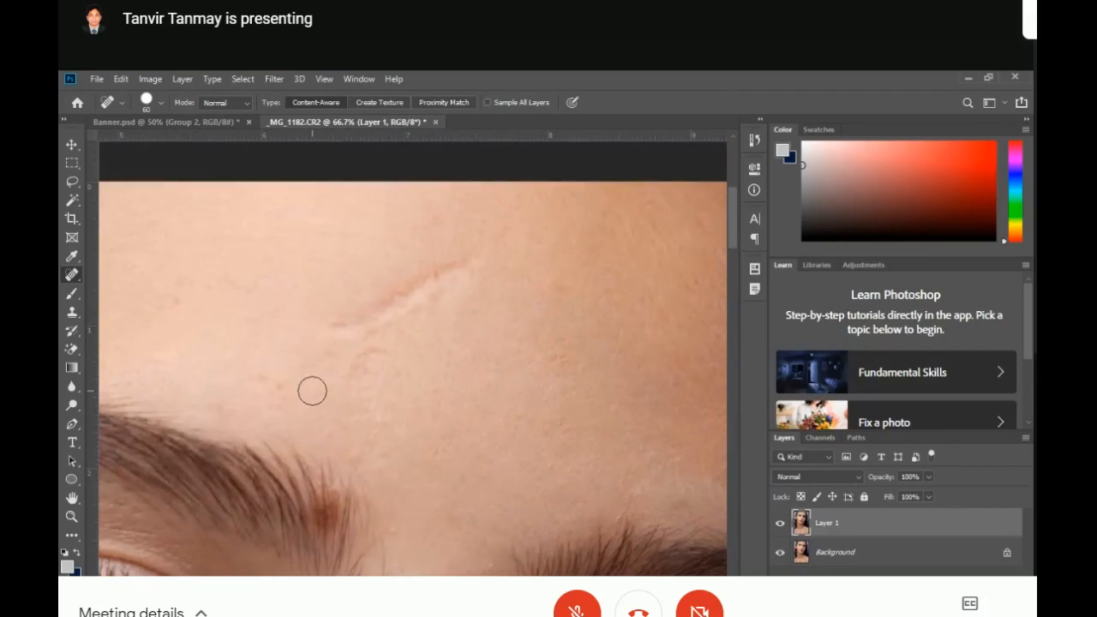
{"action": "scroll", "coordinate": [311, 390], "scroll_direction": "down", "scroll_amount": 3}
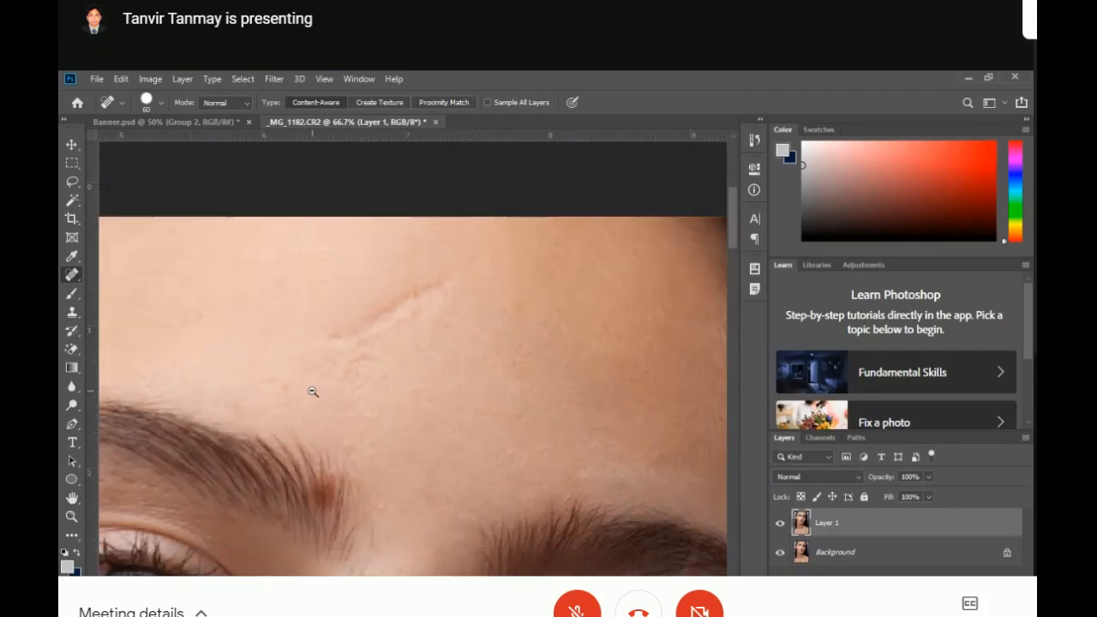
{"action": "left_click_drag", "start_coordinate": [422, 321], "coordinate": [491, 213]}
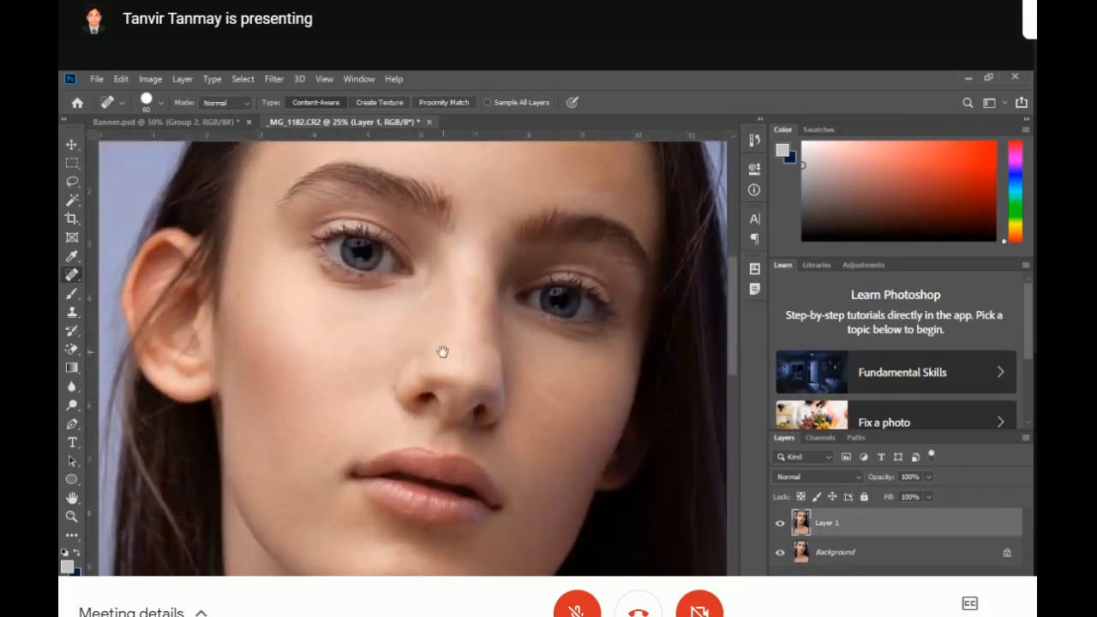
{"action": "left_click_drag", "start_coordinate": [440, 350], "coordinate": [463, 223]}
{"action": "mouse_move", "coordinate": [460, 491]}
{"action": "left_mouse_down"}
{"action": "mouse_move", "coordinate": [536, 294]}
{"action": "mouse_move", "coordinate": [473, 404]}
{"action": "left_mouse_up"}
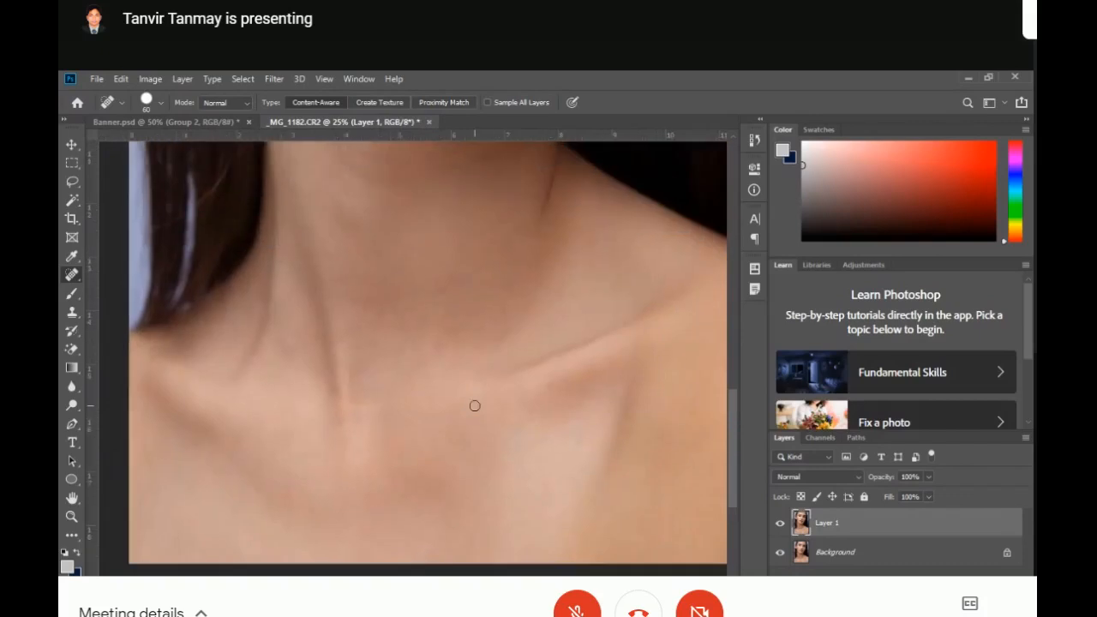
Fit the whole portrait in view and compare it before and after retouching by hiding and showing Layer 1
{"action": "key", "text": "ctrl+0"}
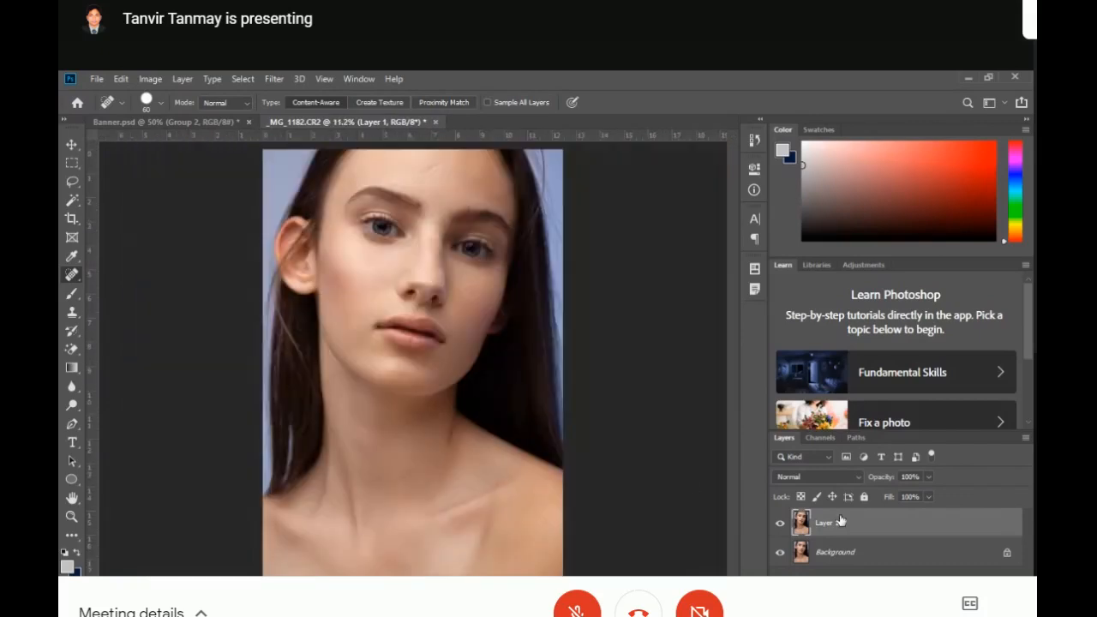
{"action": "left_click", "coordinate": [779, 524]}
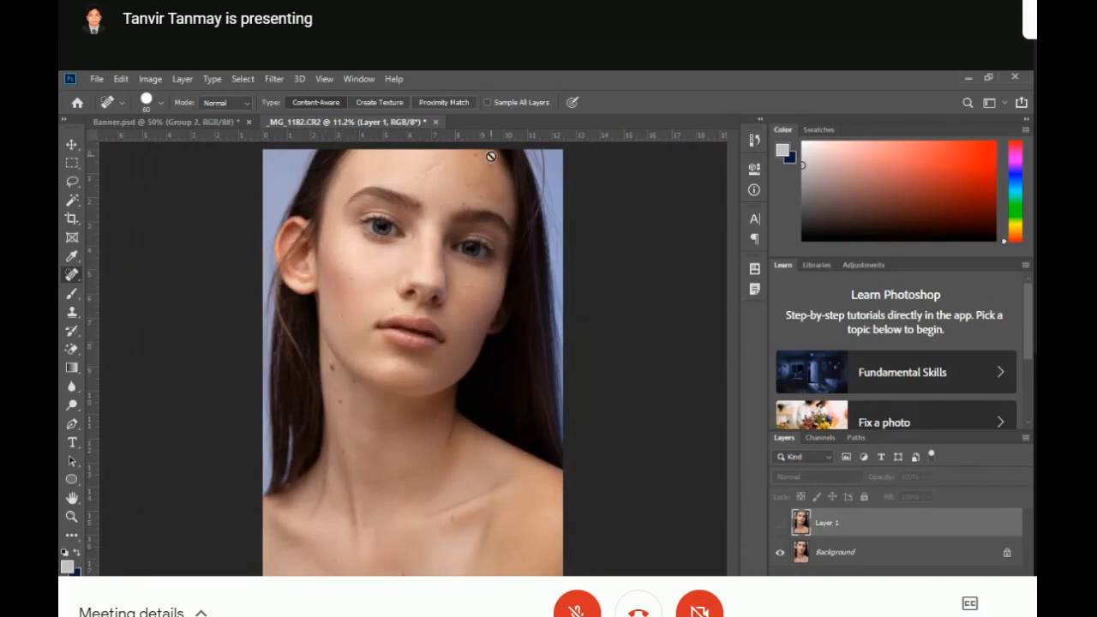
{"action": "left_click", "coordinate": [780, 524]}
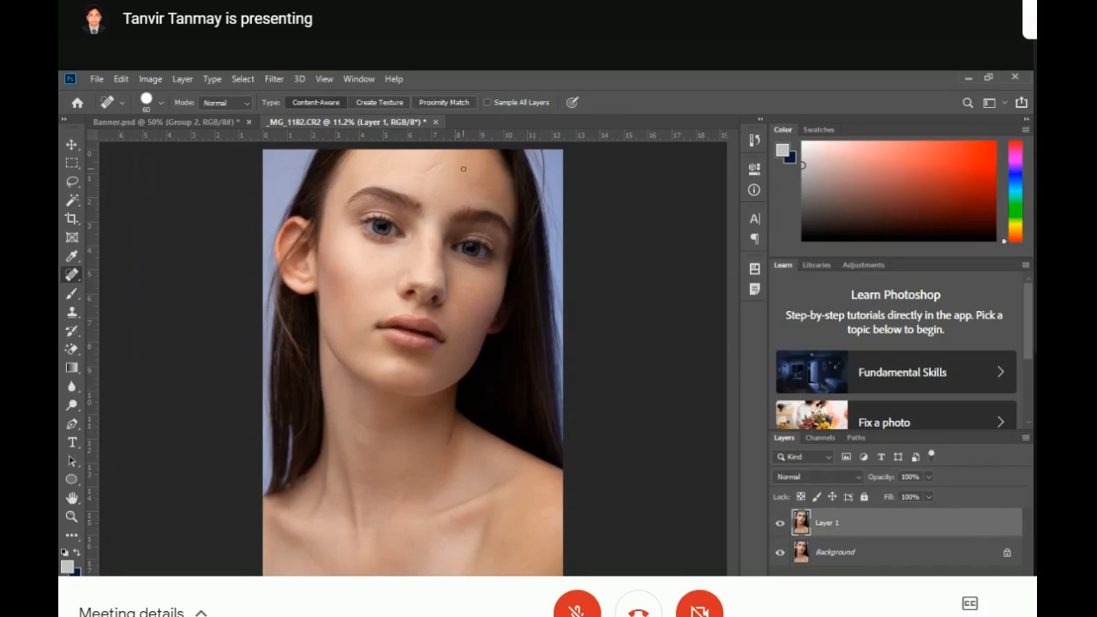
Heal the diagonal scar in the middle of the forehead and the small crease below it with a size 80 brush
{"action": "scroll", "coordinate": [426, 436], "scroll_direction": "up", "scroll_amount": 5}
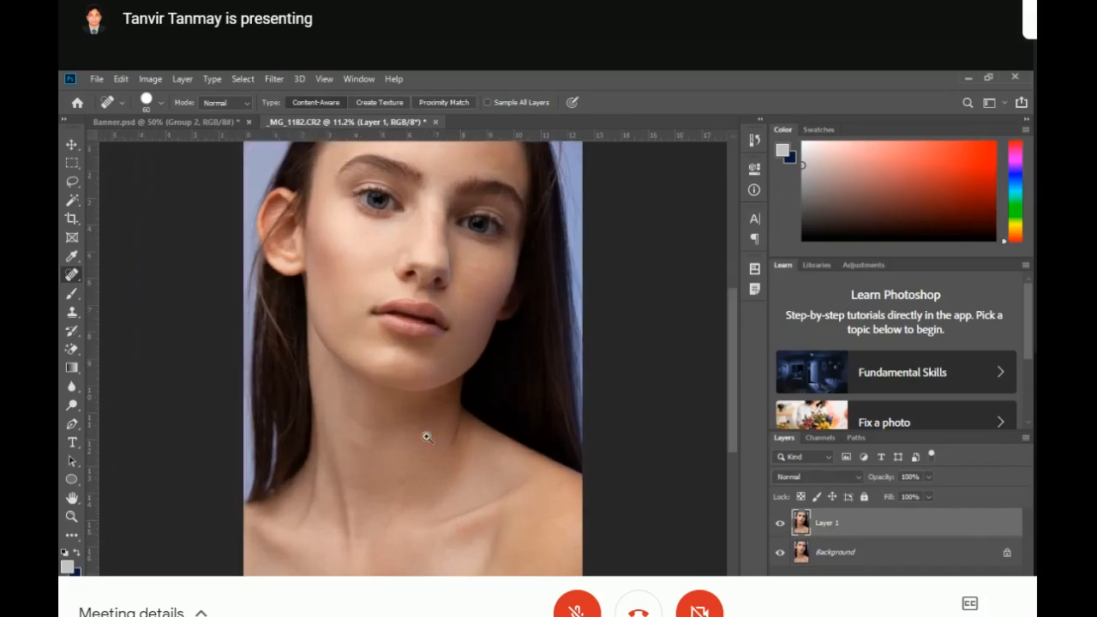
{"action": "left_click_drag", "start_coordinate": [411, 215], "coordinate": [416, 482]}
{"action": "scroll", "coordinate": [416, 481], "scroll_direction": "up", "scroll_amount": 10}
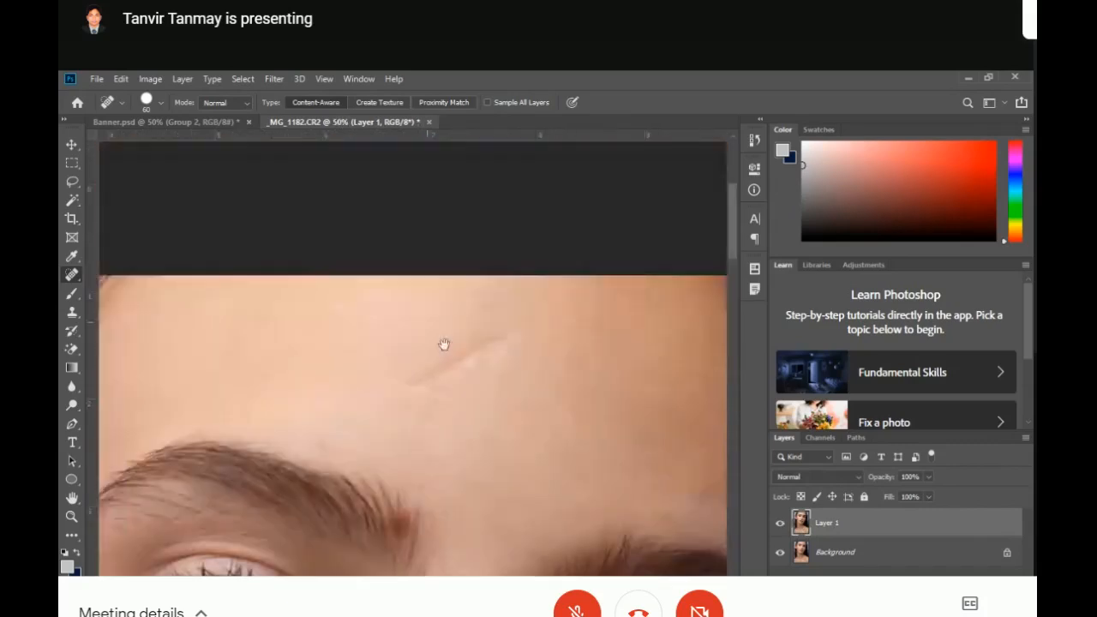
{"action": "scroll", "coordinate": [452, 383], "scroll_direction": "up", "scroll_amount": 2}
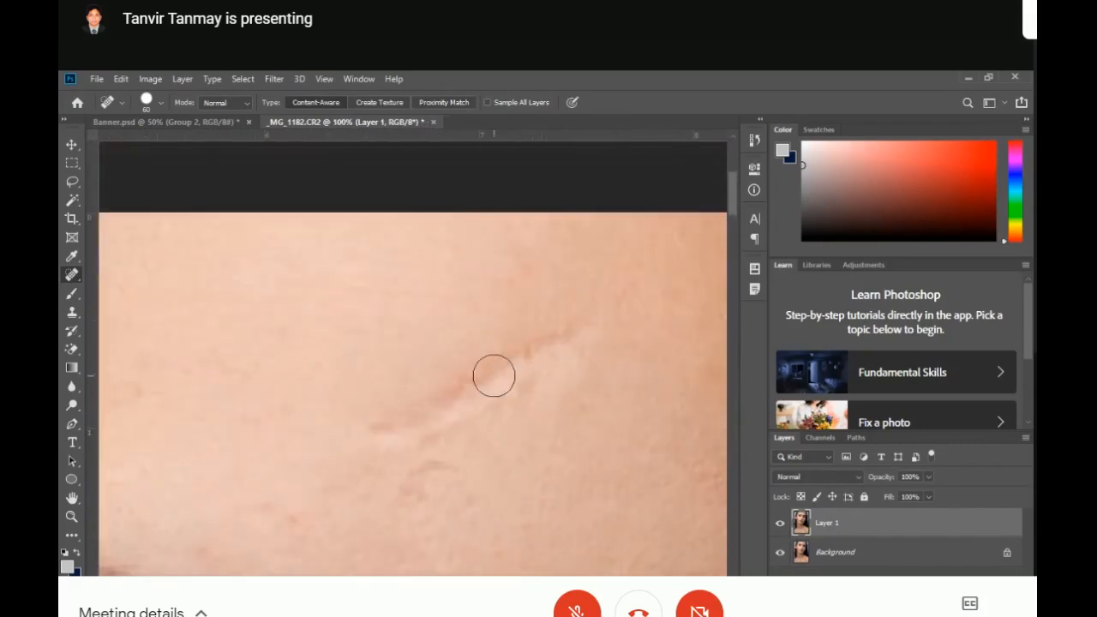
{"action": "left_click", "coordinate": [586, 332]}
{"action": "mouse_move", "coordinate": [586, 331]}
{"action": "left_mouse_down"}
{"action": "mouse_move", "coordinate": [499, 364]}
{"action": "mouse_move", "coordinate": [458, 399]}
{"action": "mouse_move", "coordinate": [384, 428]}
{"action": "left_mouse_up"}
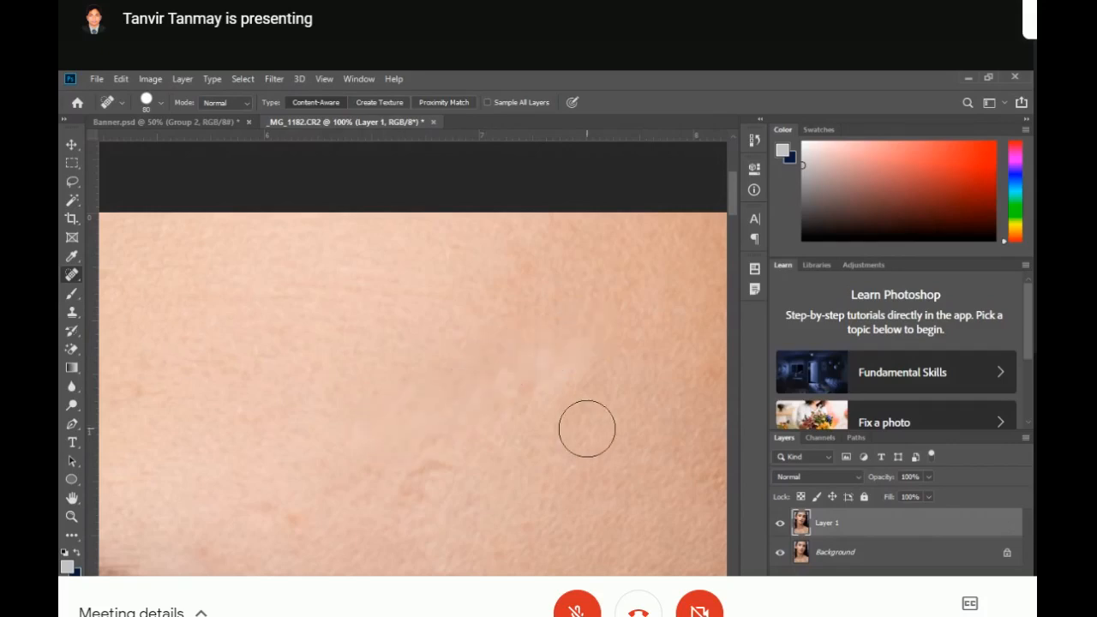
{"action": "left_click", "coordinate": [518, 397]}
{"action": "left_click", "coordinate": [428, 484]}
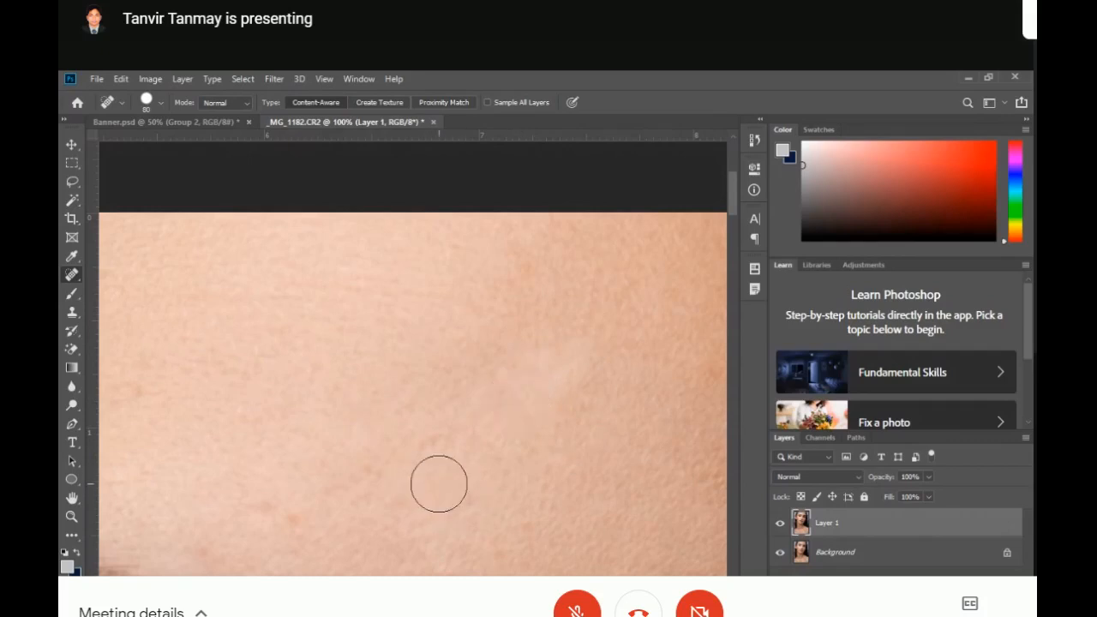
Heal the remaining traces of the forehead scar with one diagonal stroke above the eyebrow
{"action": "left_click", "coordinate": [389, 501], "text": "alt"}
{"action": "left_click", "coordinate": [388, 500], "text": "alt"}
{"action": "left_click", "coordinate": [388, 501], "text": "alt"}
{"action": "left_click", "coordinate": [388, 501], "text": "alt"}
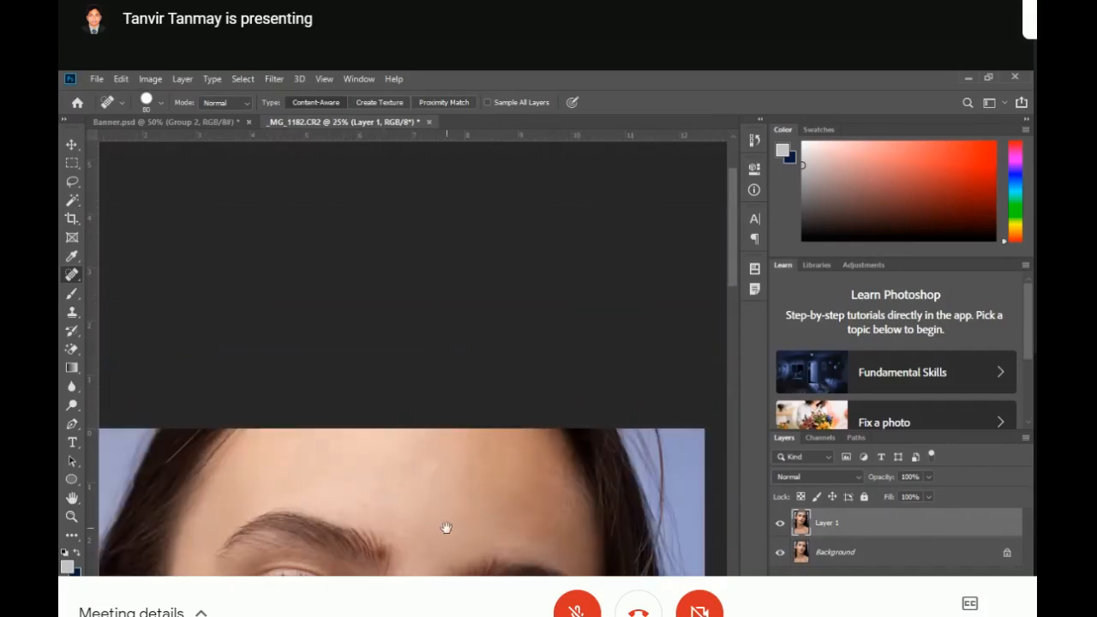
{"action": "left_click_drag", "start_coordinate": [446, 527], "coordinate": [447, 321]}
{"action": "mouse_move", "coordinate": [440, 252]}
{"action": "left_mouse_down"}
{"action": "mouse_move", "coordinate": [432, 275]}
{"action": "mouse_move", "coordinate": [395, 283]}
{"action": "mouse_move", "coordinate": [431, 253]}
{"action": "mouse_move", "coordinate": [362, 275]}
{"action": "left_mouse_up"}
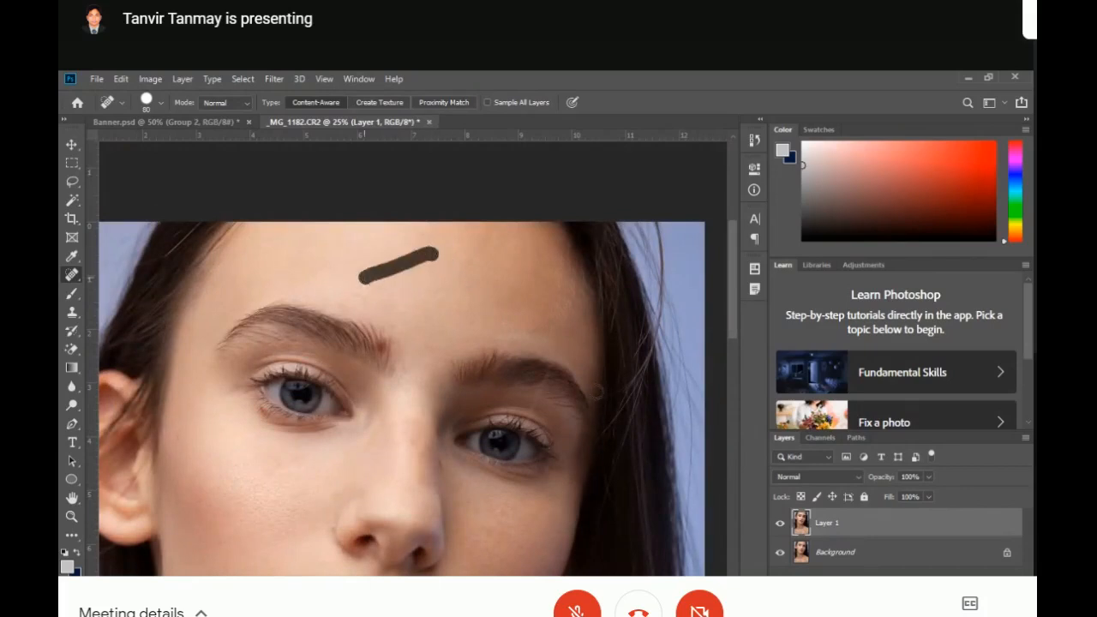
Compare the forehead and face before and after healing by repeatedly hiding and showing Layer 1
{"action": "left_click", "coordinate": [780, 524]}
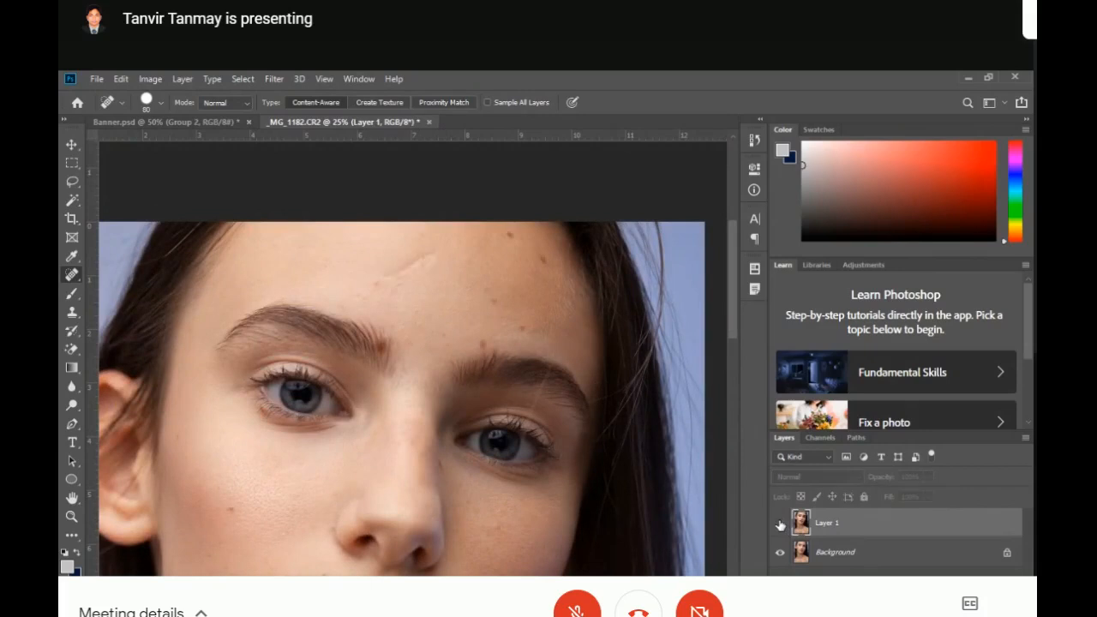
{"action": "left_click", "coordinate": [780, 523]}
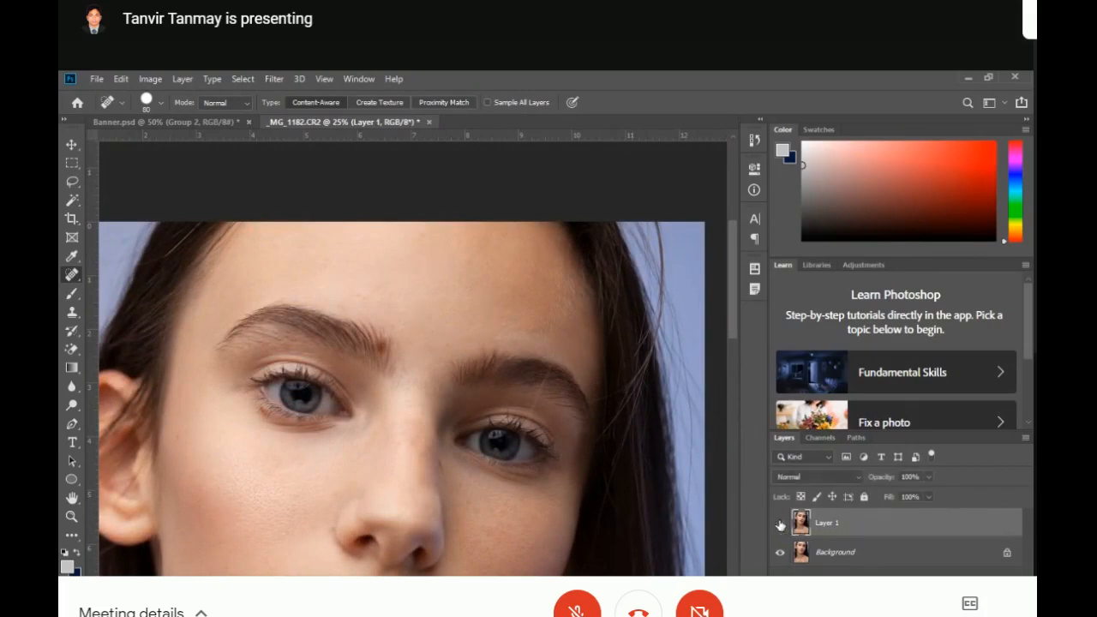
{"action": "left_click", "coordinate": [779, 523]}
{"action": "left_click", "coordinate": [780, 524]}
{"action": "left_click", "coordinate": [779, 524]}
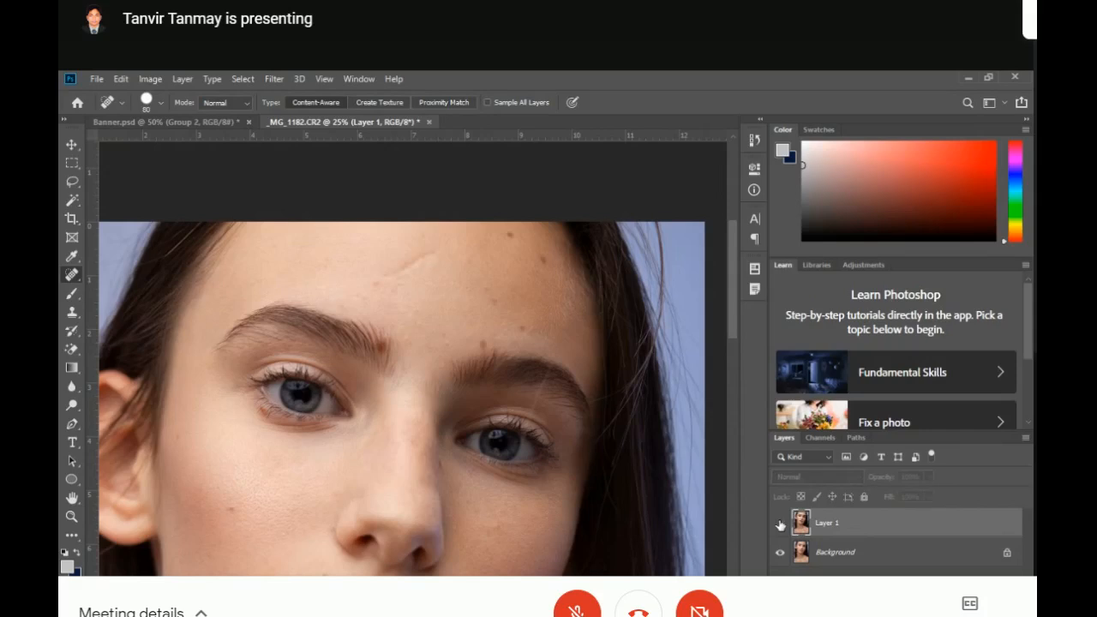
{"action": "left_click", "coordinate": [779, 523]}
{"action": "left_click", "coordinate": [780, 523]}
{"action": "left_click", "coordinate": [780, 523]}
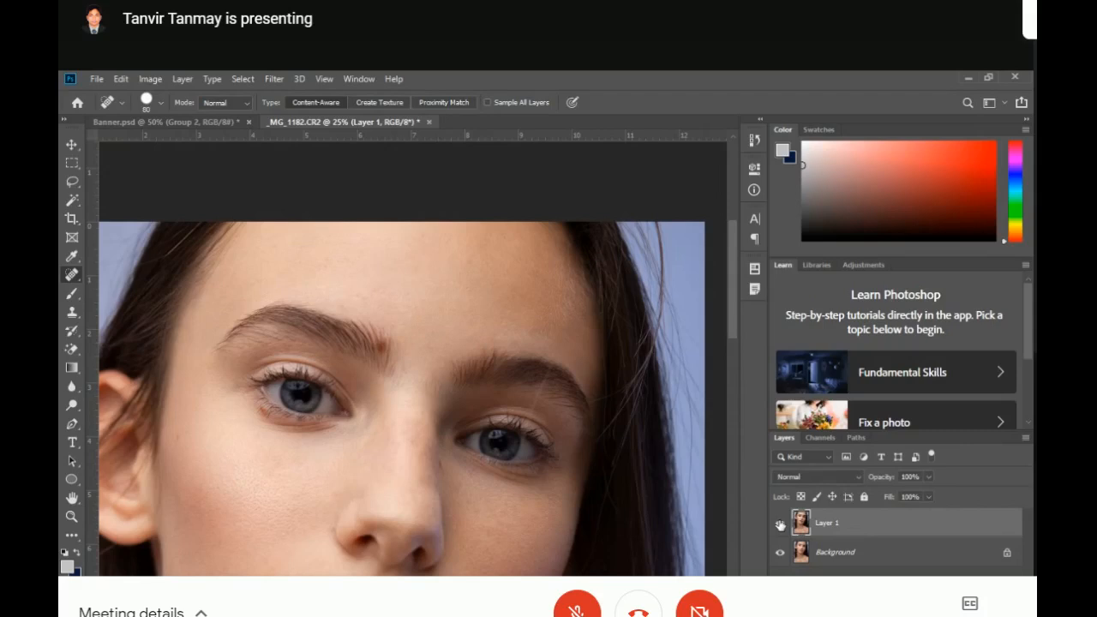
Heal the brown mole at the inner end of the eyebrow with short size 9 strokes between the hairs
{"action": "left_click", "coordinate": [386, 313], "text": "ctrl"}
{"action": "left_click", "coordinate": [386, 313], "text": "ctrl"}
{"action": "left_click", "coordinate": [385, 314], "text": "ctrl"}
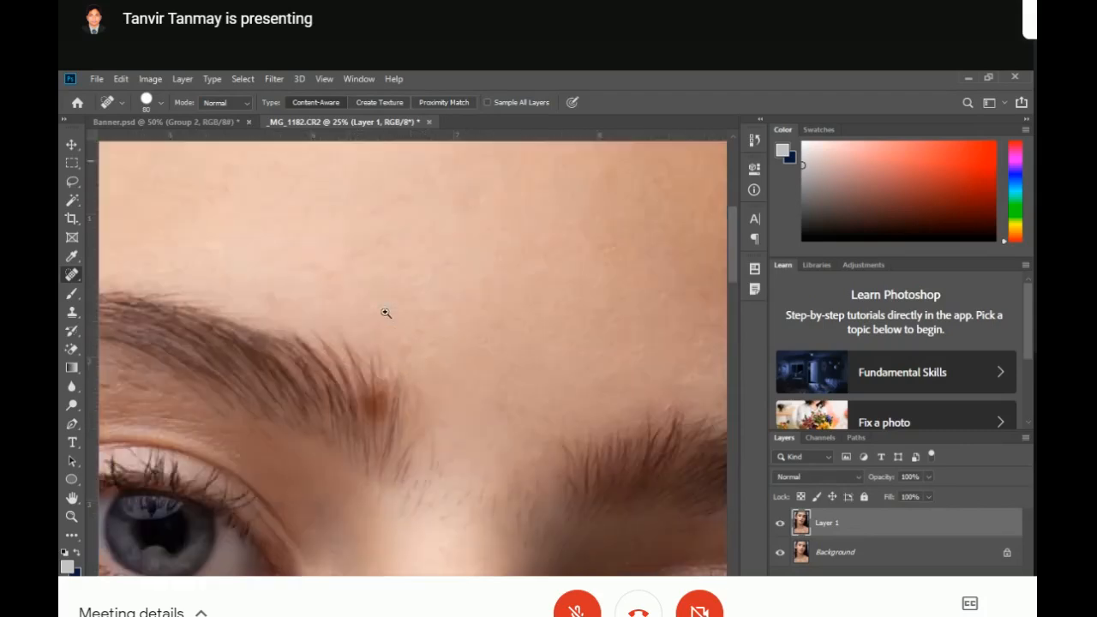
{"action": "left_click", "coordinate": [385, 313], "text": "ctrl"}
{"action": "left_click", "coordinate": [394, 350], "text": "ctrl"}
{"action": "left_click", "coordinate": [399, 446], "text": "ctrl"}
{"action": "left_click_drag", "start_coordinate": [406, 478], "coordinate": [432, 260]}
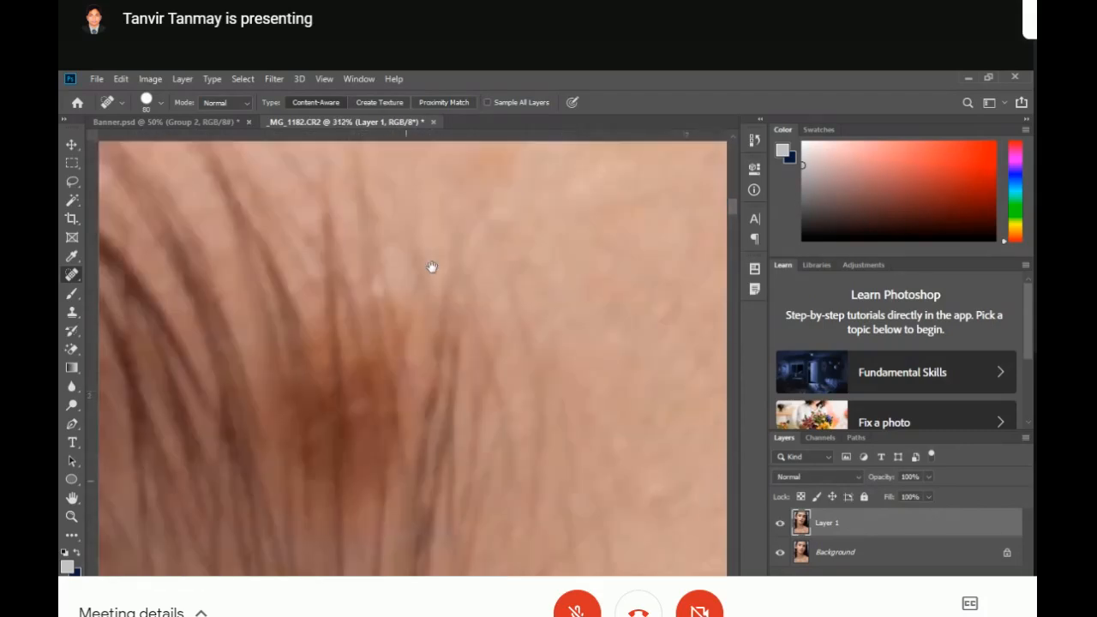
{"action": "key", "text": "bracketleft"}
{"action": "key", "text": "bracketleft"}
{"action": "key", "text": "bracketleft"}
{"action": "key", "text": "bracketleft"}
{"action": "key", "text": "bracketleft"}
{"action": "key", "text": "bracketleft"}
{"action": "key", "text": "bracketleft"}
{"action": "key", "text": "bracketleft"}
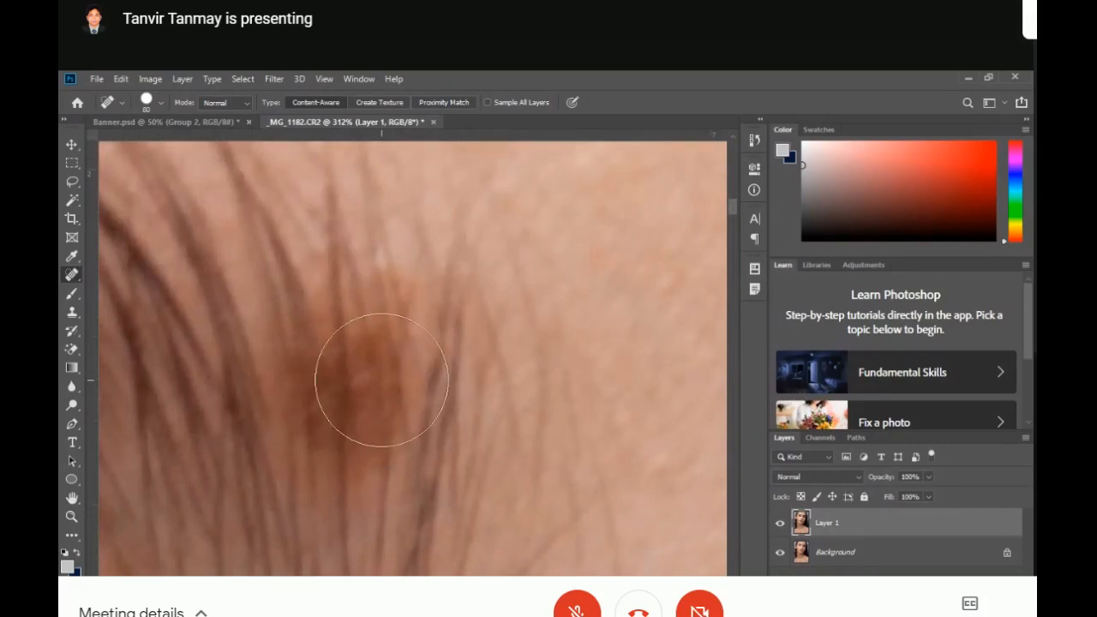
{"action": "key", "text": "bracketleft"}
{"action": "key", "text": "bracketleft"}
{"action": "key", "text": "bracketleft"}
{"action": "key", "text": "bracketleft"}
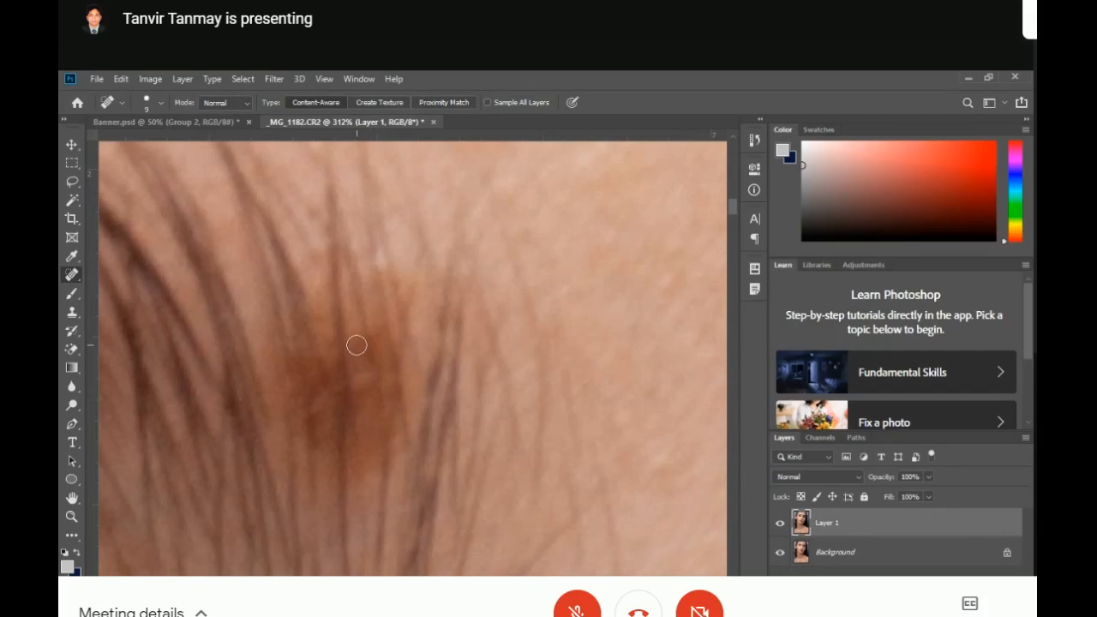
{"action": "left_click_drag", "start_coordinate": [356, 346], "coordinate": [364, 471]}
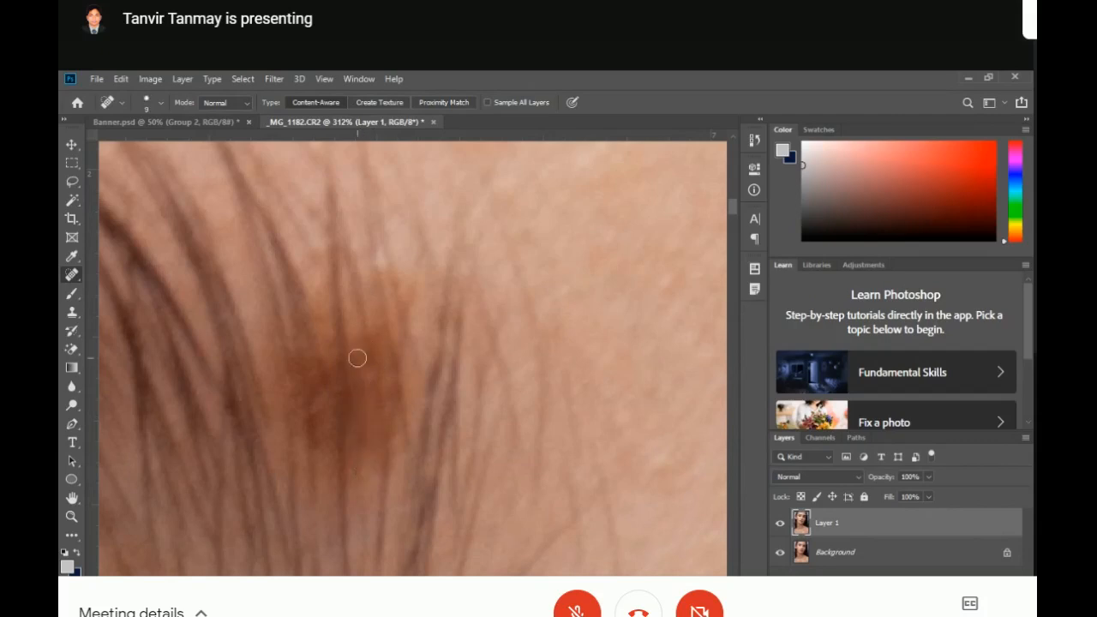
{"action": "left_click_drag", "start_coordinate": [356, 358], "coordinate": [357, 401]}
{"action": "left_click_drag", "start_coordinate": [355, 451], "coordinate": [358, 473]}
{"action": "mouse_move", "coordinate": [320, 387]}
{"action": "left_mouse_down"}
{"action": "mouse_move", "coordinate": [300, 357]}
{"action": "mouse_move", "coordinate": [314, 442]}
{"action": "left_mouse_up"}
{"action": "mouse_move", "coordinate": [306, 379]}
{"action": "left_mouse_down"}
{"action": "mouse_move", "coordinate": [297, 363]}
{"action": "mouse_move", "coordinate": [318, 371]}
{"action": "left_mouse_up"}
{"action": "left_click", "coordinate": [341, 403]}
{"action": "left_click", "coordinate": [379, 340]}
{"action": "left_click", "coordinate": [378, 350]}
Heal the remaining brown patch among the inner eyebrow hairs with short vertical strokes of a size 8 brush
{"action": "left_click", "coordinate": [379, 350], "text": "alt"}
{"action": "left_click", "coordinate": [378, 351], "text": "alt"}
{"action": "key", "text": "alt+space"}
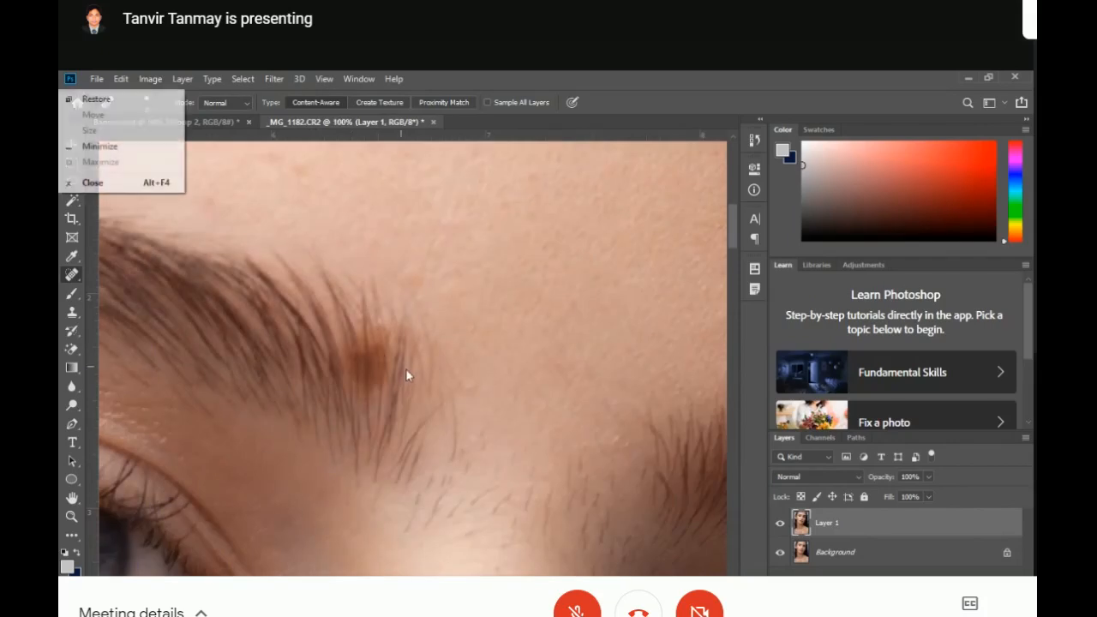
{"action": "key", "text": "Escape"}
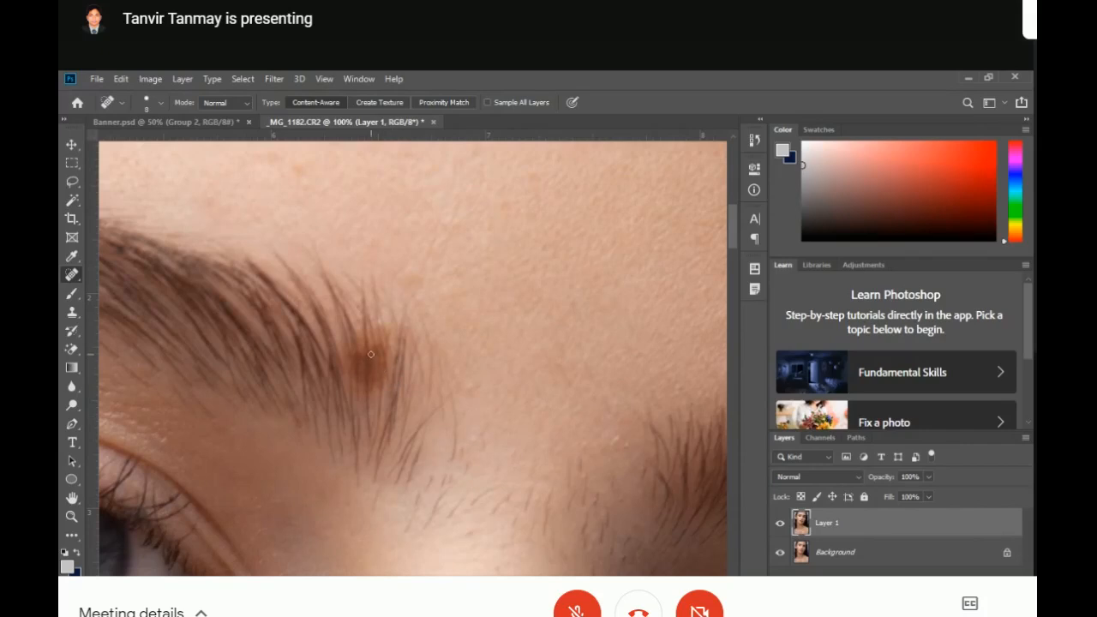
{"action": "left_click_drag", "start_coordinate": [370, 354], "coordinate": [376, 400]}
{"action": "left_click_drag", "start_coordinate": [362, 354], "coordinate": [360, 396]}
{"action": "left_click_drag", "start_coordinate": [371, 351], "coordinate": [373, 387]}
{"action": "mouse_move", "coordinate": [378, 345]}
{"action": "left_mouse_down"}
{"action": "mouse_move", "coordinate": [379, 373]}
{"action": "mouse_move", "coordinate": [361, 386]}
{"action": "left_mouse_up"}
Show the whole retouched portrait and stop sharing the screen in the Google Meet call
{"action": "scroll", "coordinate": [465, 318], "scroll_direction": "down", "scroll_amount": 8}
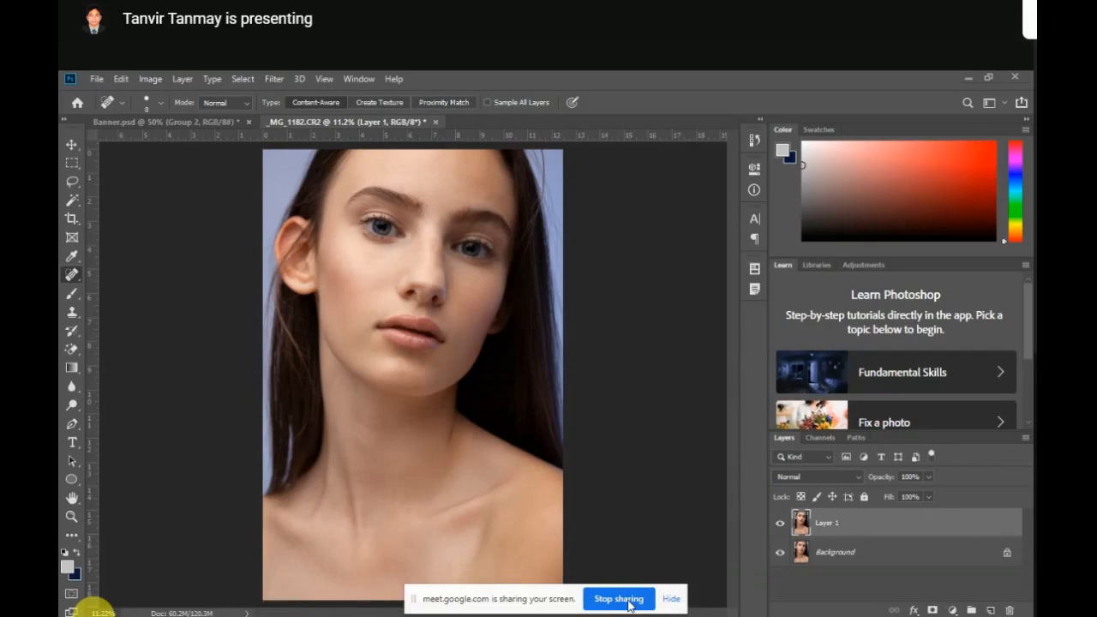
{"action": "left_click", "coordinate": [626, 598]}
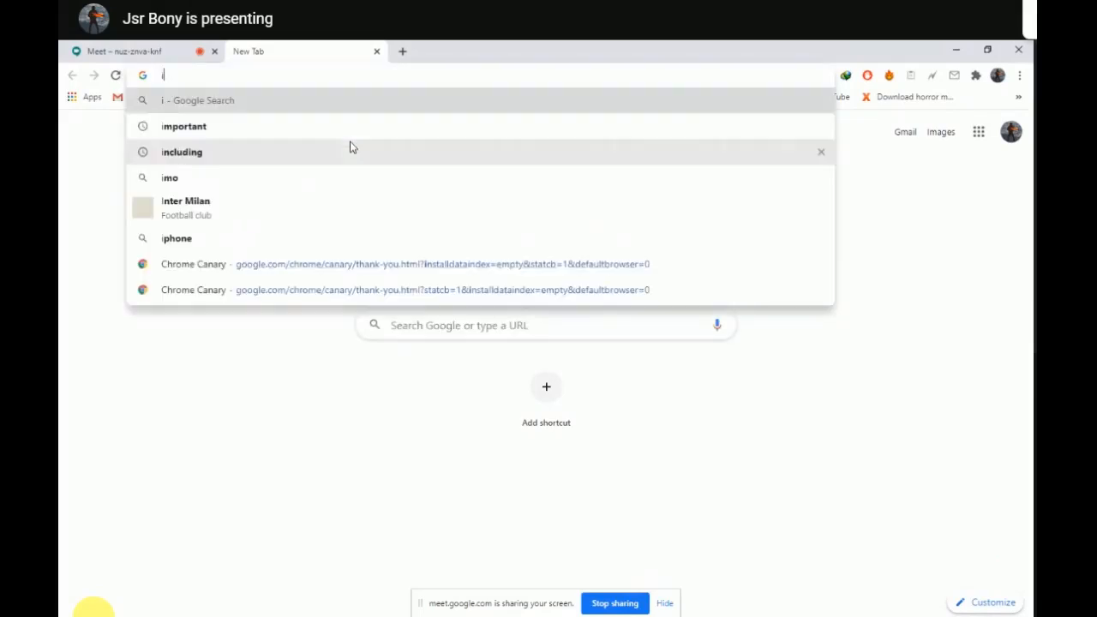
In Chrome, search Google for "images for retouching"
{"action": "type", "text": "e"}
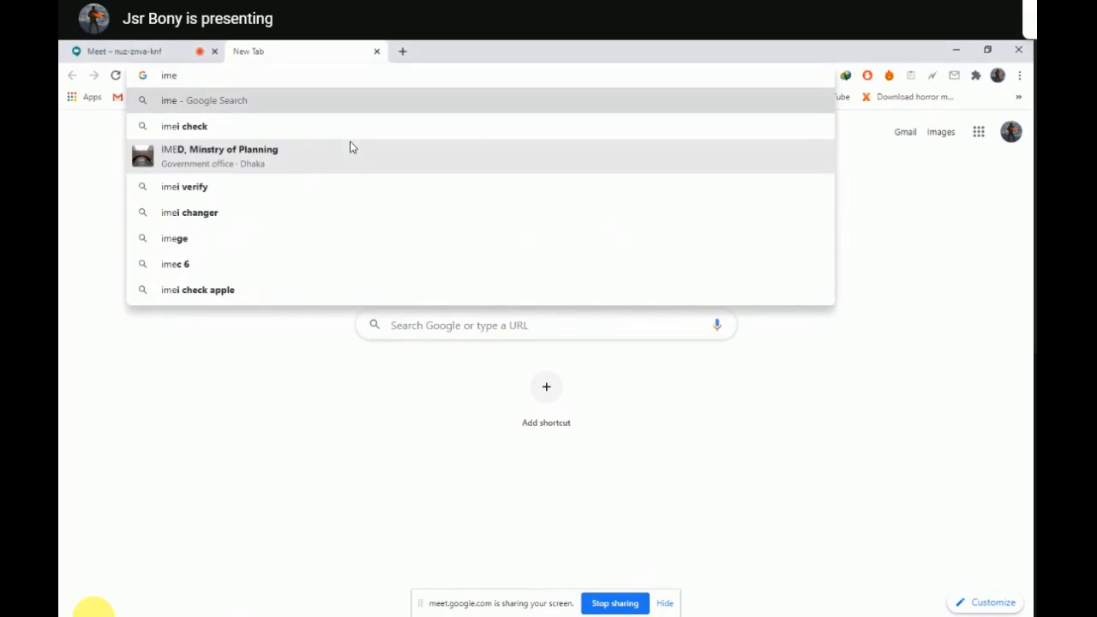
{"action": "type", "text": "g"}
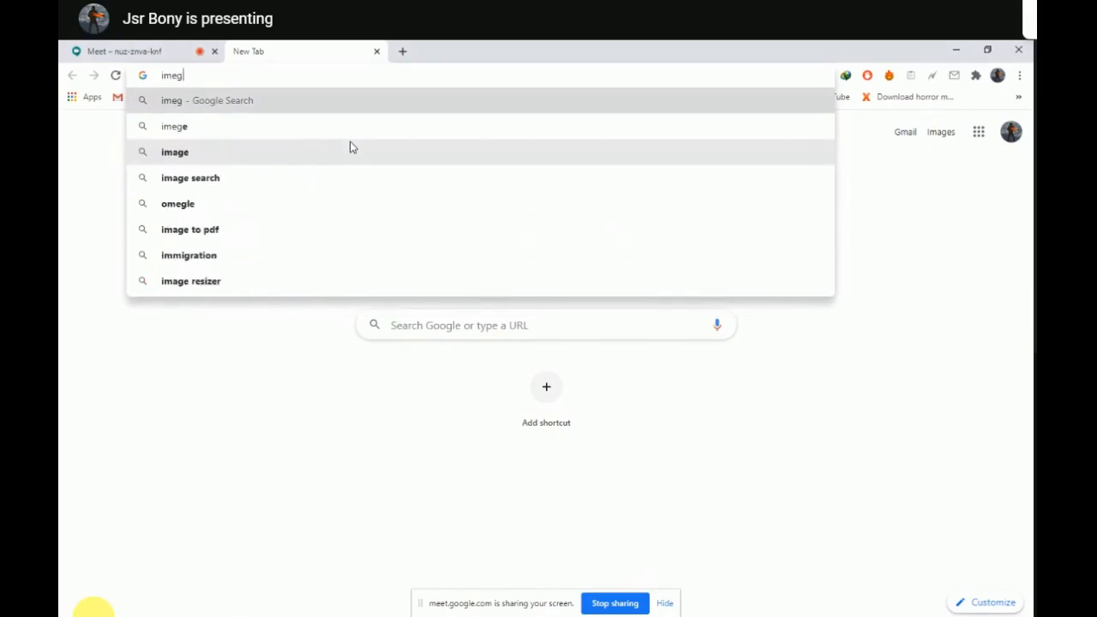
{"action": "key", "text": "BackSpace"}
{"action": "key", "text": "BackSpace"}
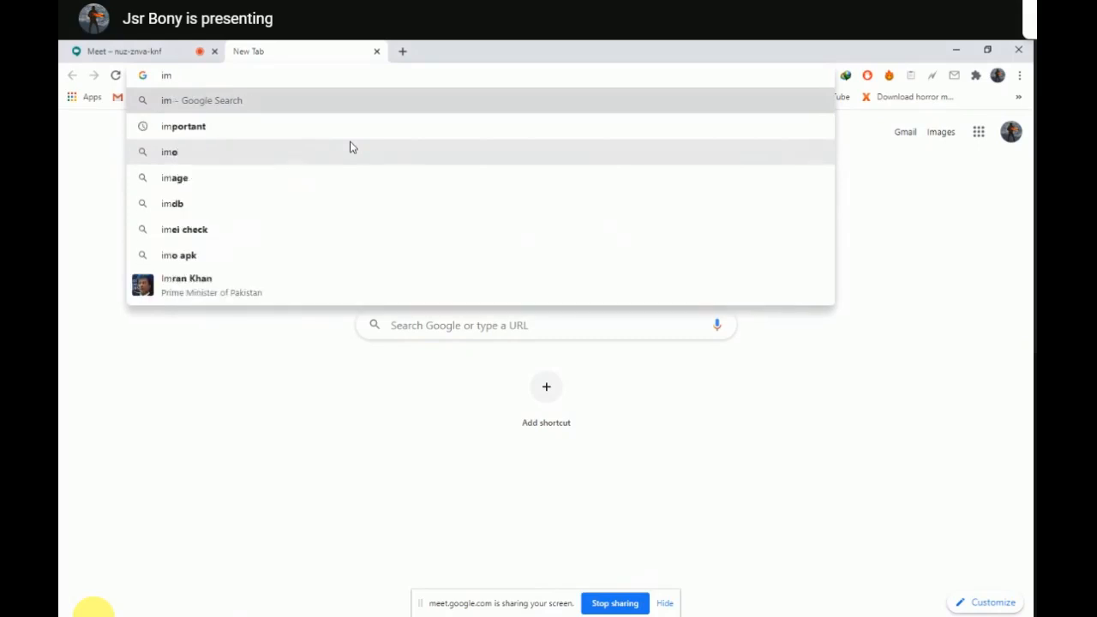
{"action": "type", "text": "ages"}
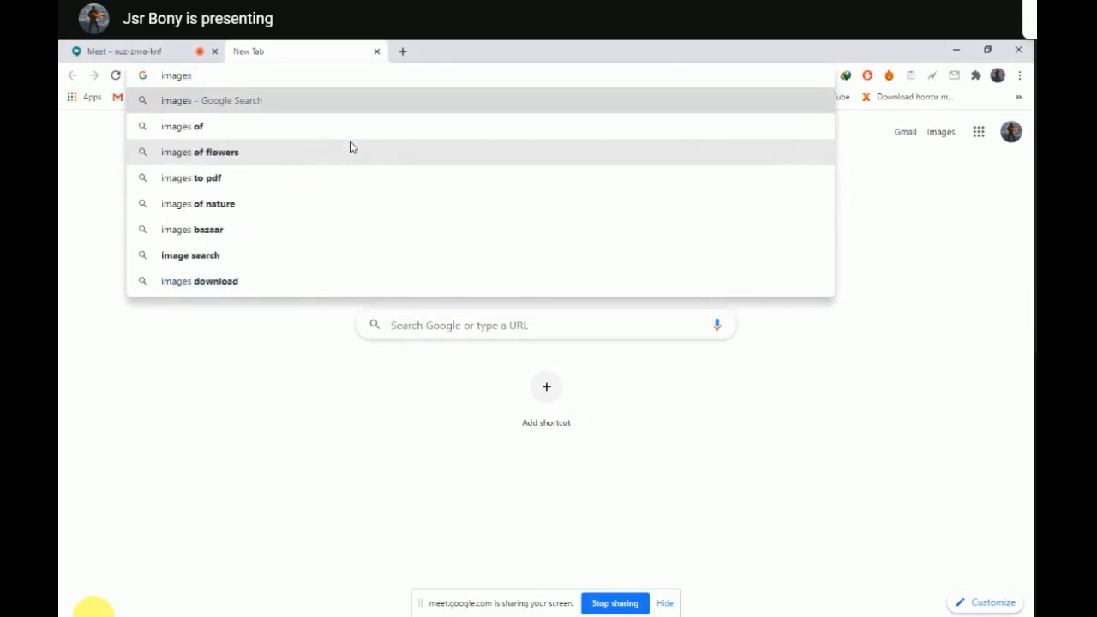
{"action": "type", "text": " for"}
{"action": "key", "text": "BackSpace"}
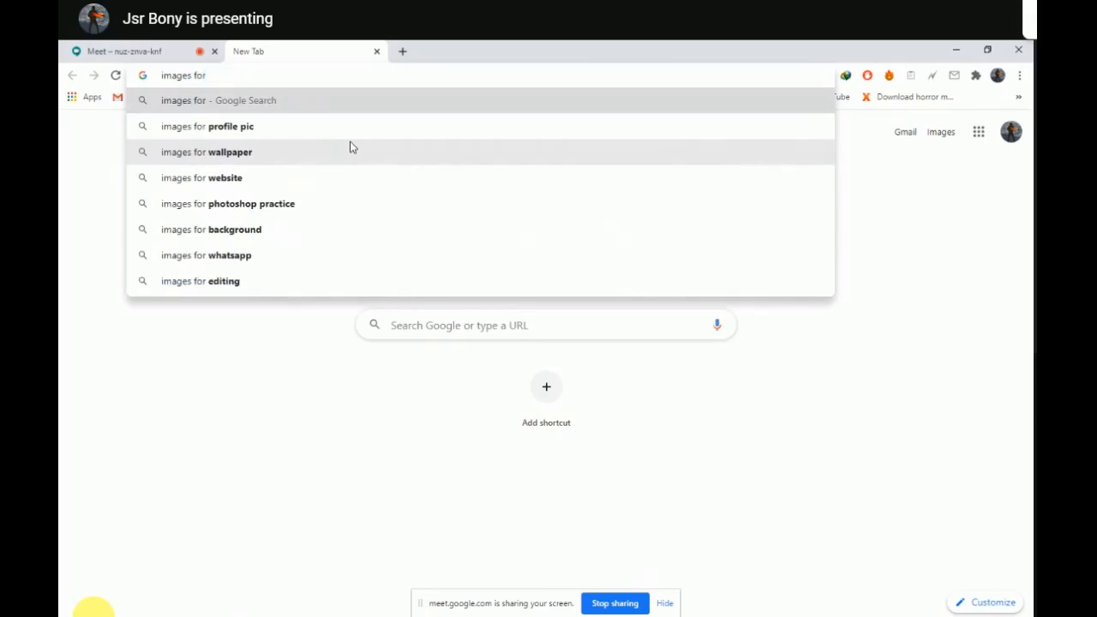
{"action": "type", "text": "ret"}
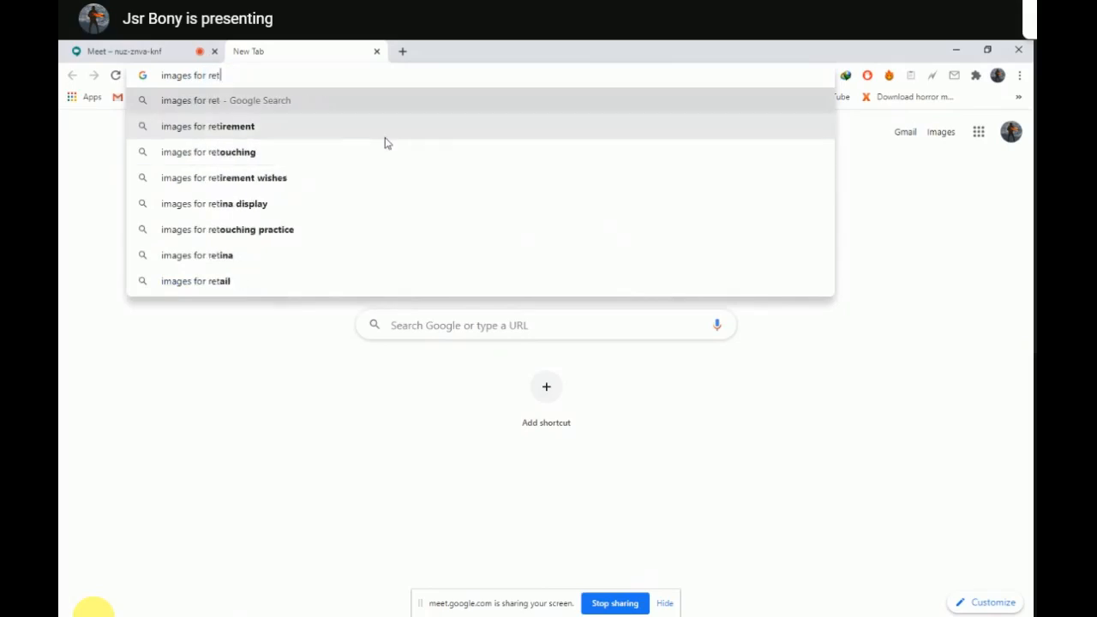
{"action": "left_click", "coordinate": [367, 155]}
{"action": "left_click", "coordinate": [365, 152]}
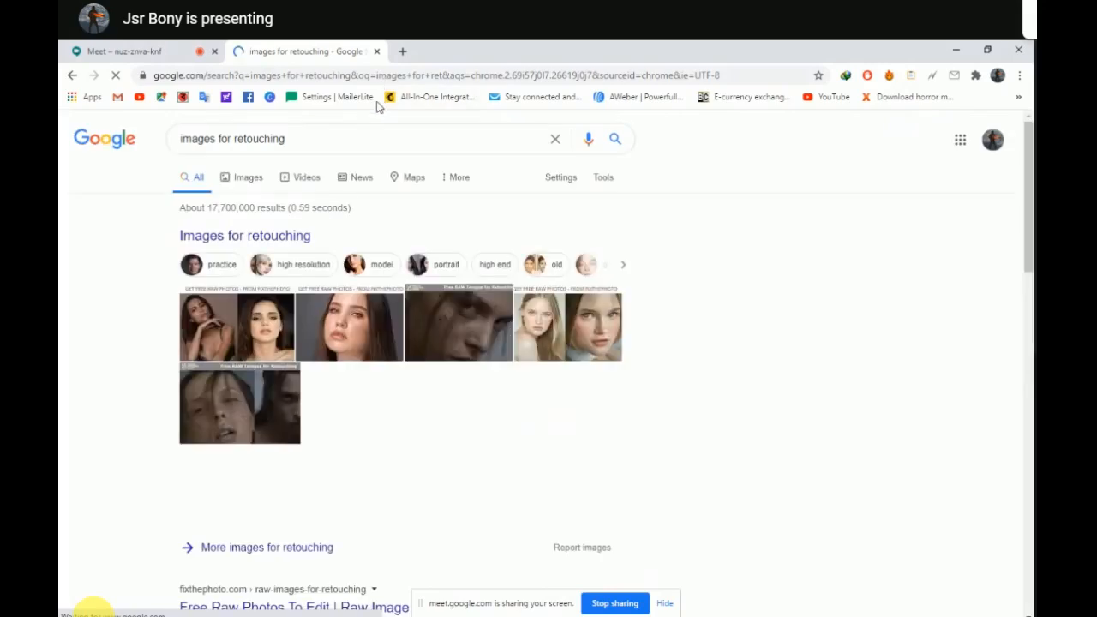
Open the retouchingacademylab.com result on free raw files for retouching practice in a new tab, and restore the browser window to a smaller size
{"action": "scroll", "coordinate": [334, 187], "scroll_direction": "down", "scroll_amount": 3}
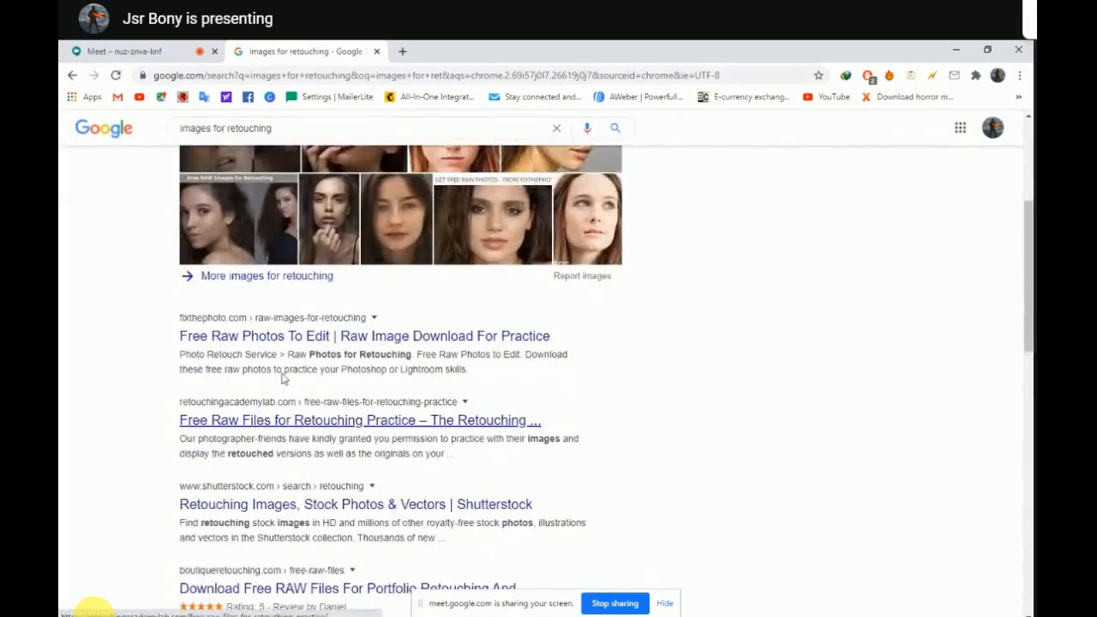
{"action": "right_click", "coordinate": [305, 427]}
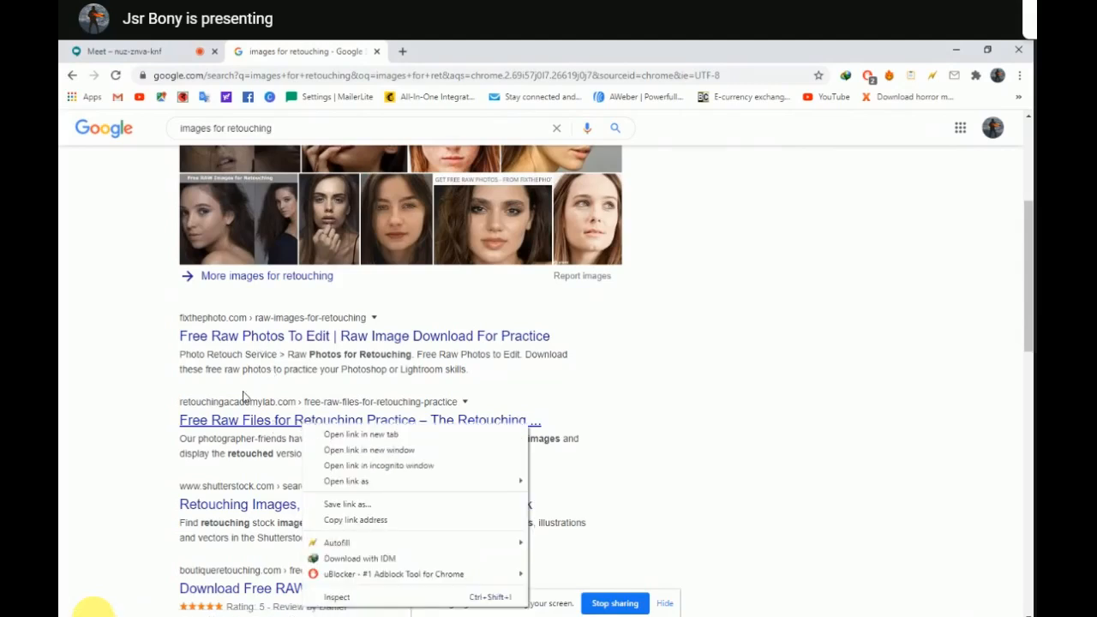
{"action": "left_click", "coordinate": [244, 426]}
{"action": "middle_click", "coordinate": [245, 426]}
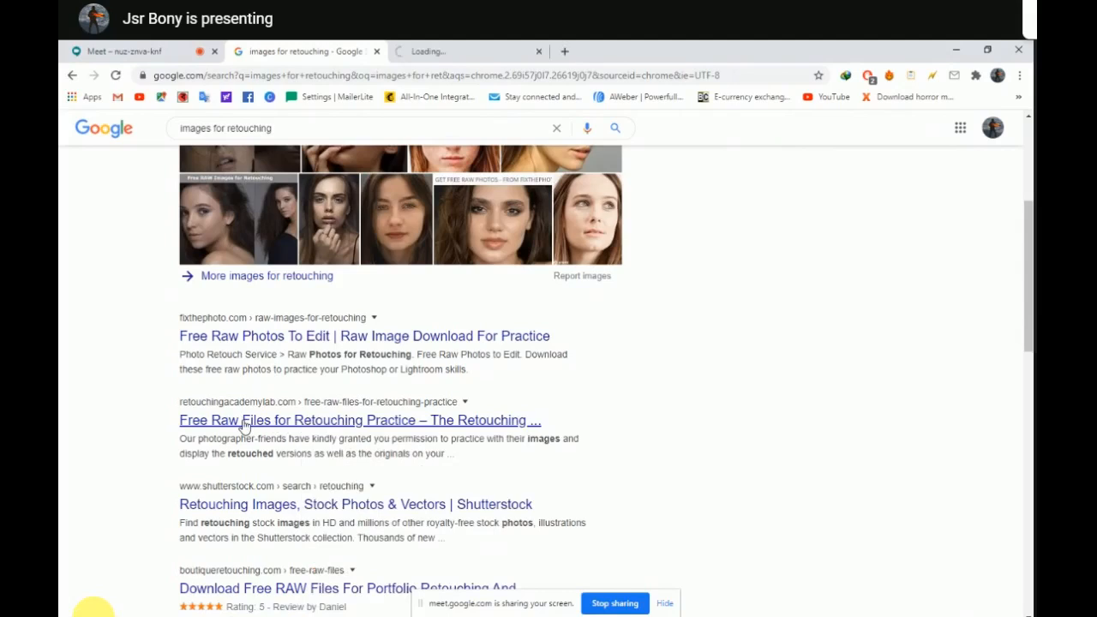
{"action": "left_click", "coordinate": [499, 47]}
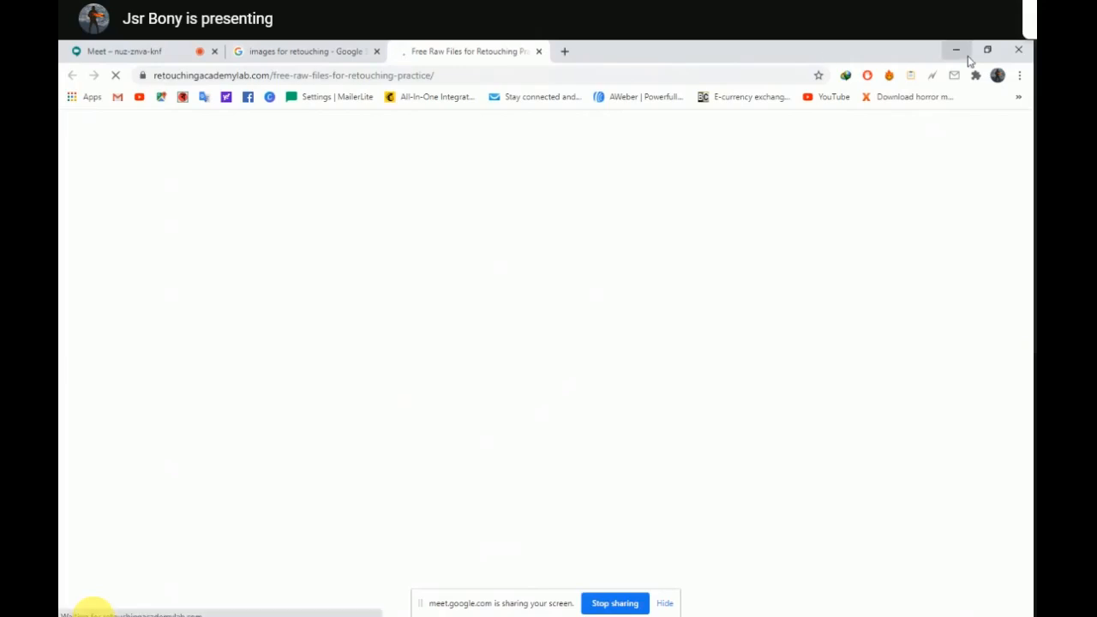
{"action": "double_click", "coordinate": [828, 62]}
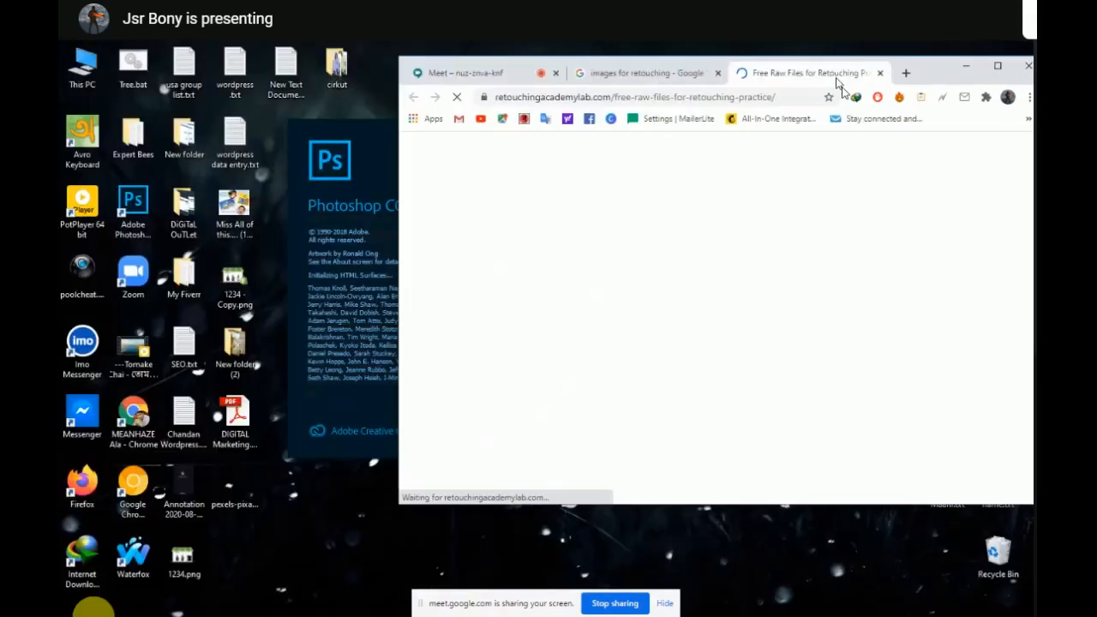
Maximize the browser window and open the raw files download for the middle photographer's set of dark-haired model portraits
{"action": "double_click", "coordinate": [837, 79]}
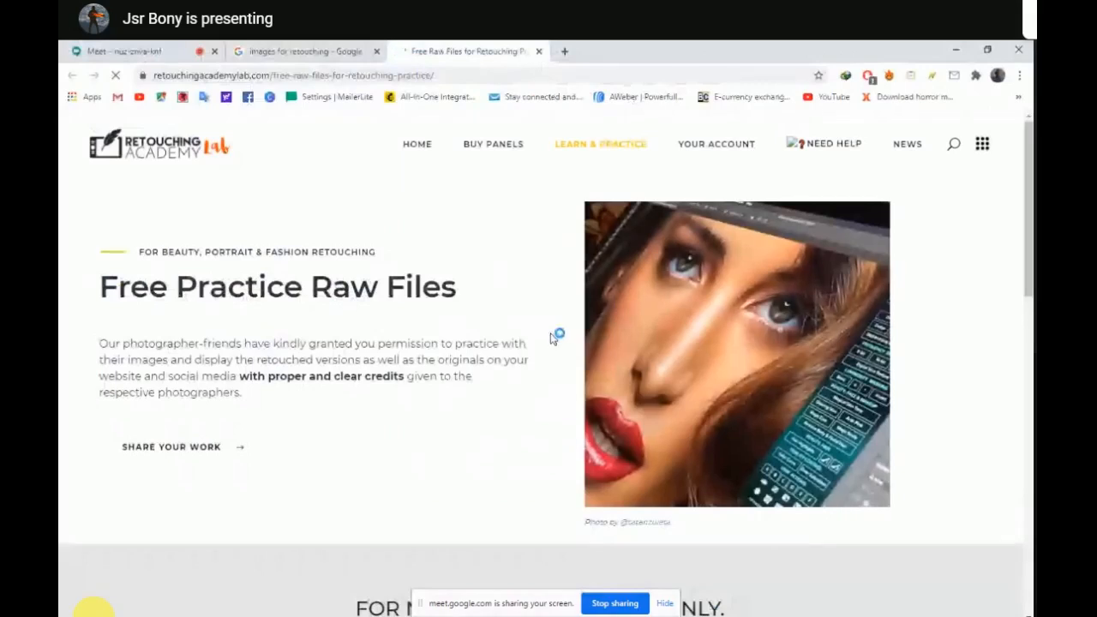
{"action": "scroll", "coordinate": [509, 306], "scroll_direction": "down", "scroll_amount": 2}
{"action": "scroll", "coordinate": [507, 307], "scroll_direction": "down", "scroll_amount": 10}
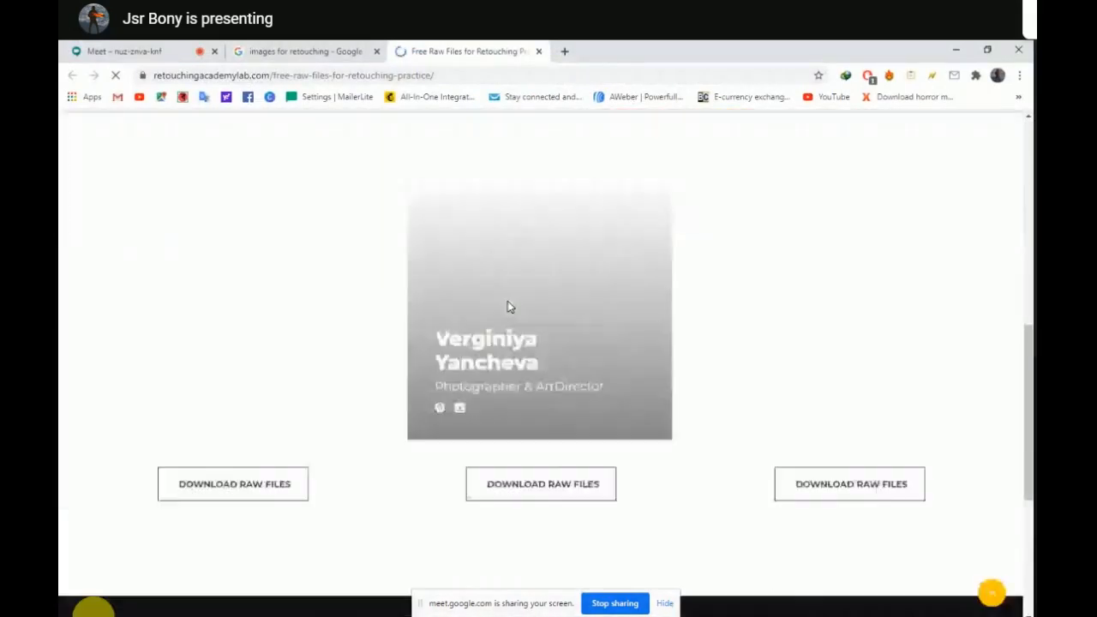
{"action": "scroll", "coordinate": [507, 306], "scroll_direction": "up", "scroll_amount": 2}
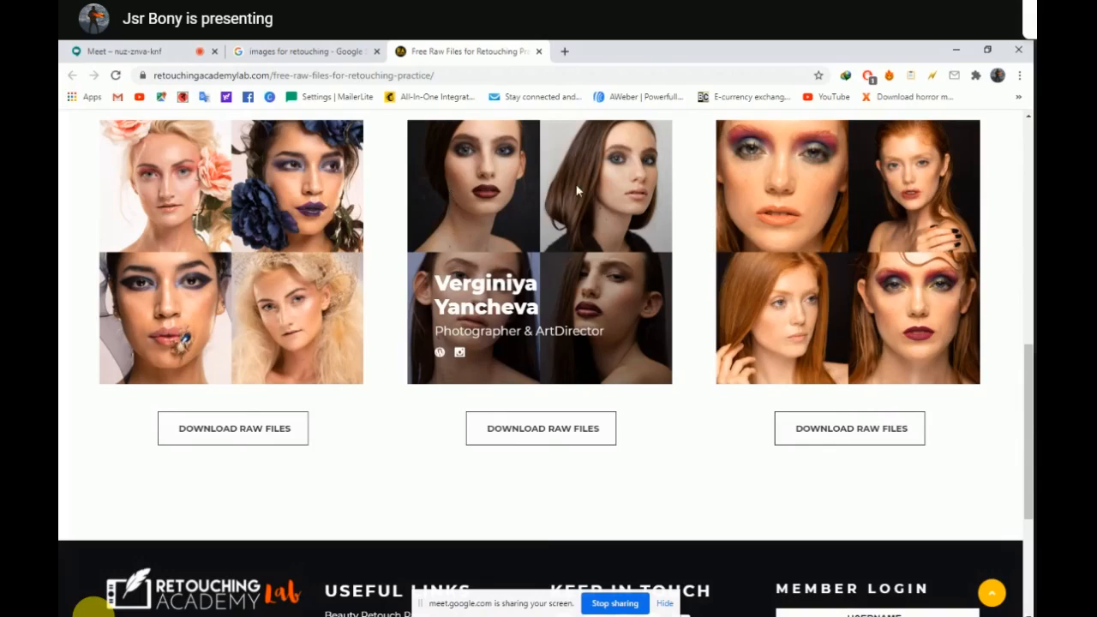
{"action": "left_click", "coordinate": [547, 432]}
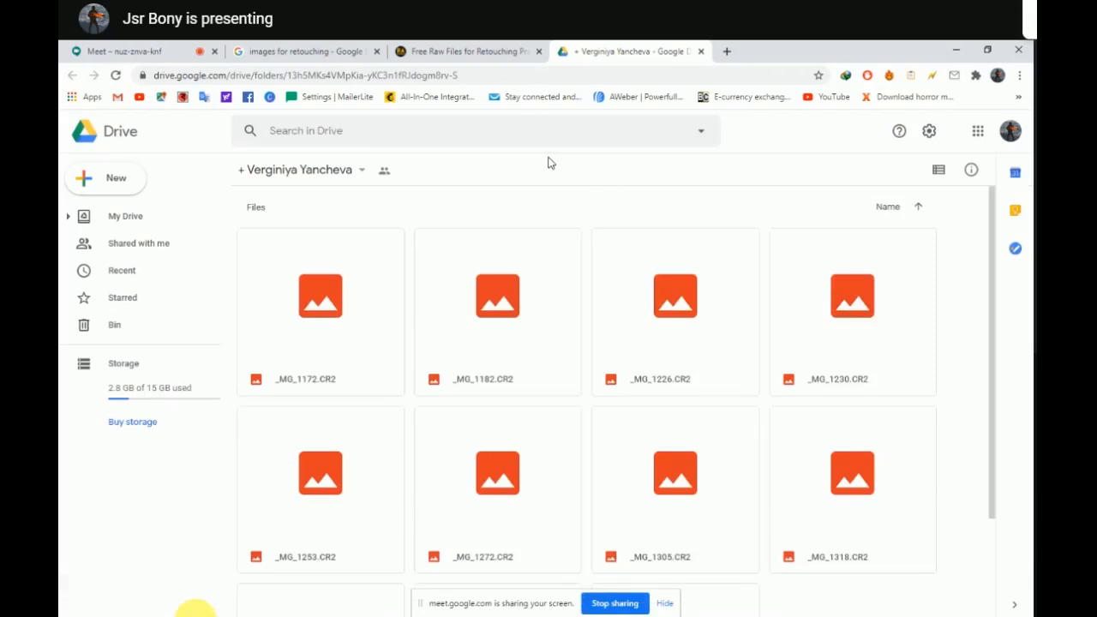
Download _MG_1182.CR2 from the shared Google Drive folder of raw portraits
{"action": "scroll", "coordinate": [558, 220], "scroll_direction": "down", "scroll_amount": 2}
{"action": "scroll", "coordinate": [558, 221], "scroll_direction": "up", "scroll_amount": 2}
{"action": "left_click", "coordinate": [196, 615]}
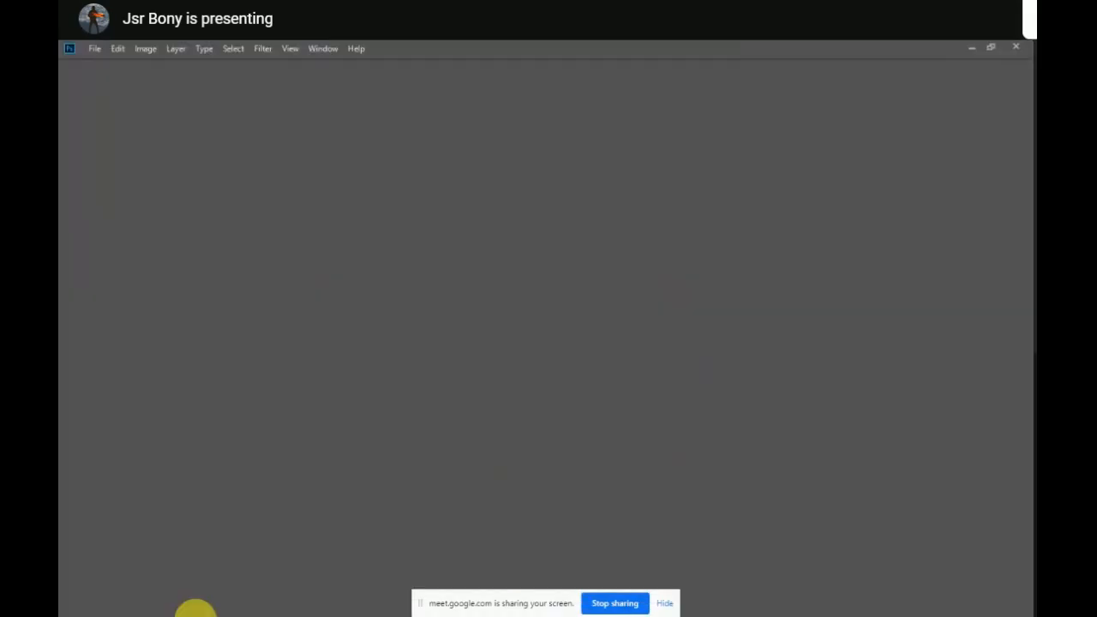
{"action": "left_click", "coordinate": [195, 614]}
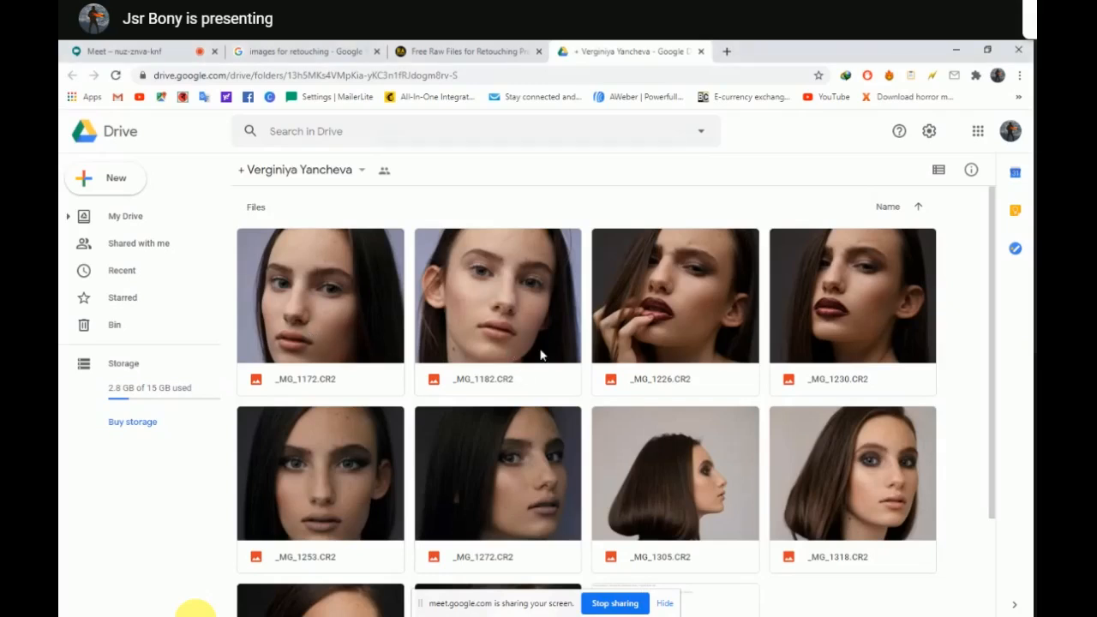
{"action": "scroll", "coordinate": [552, 341], "scroll_direction": "down", "scroll_amount": 3}
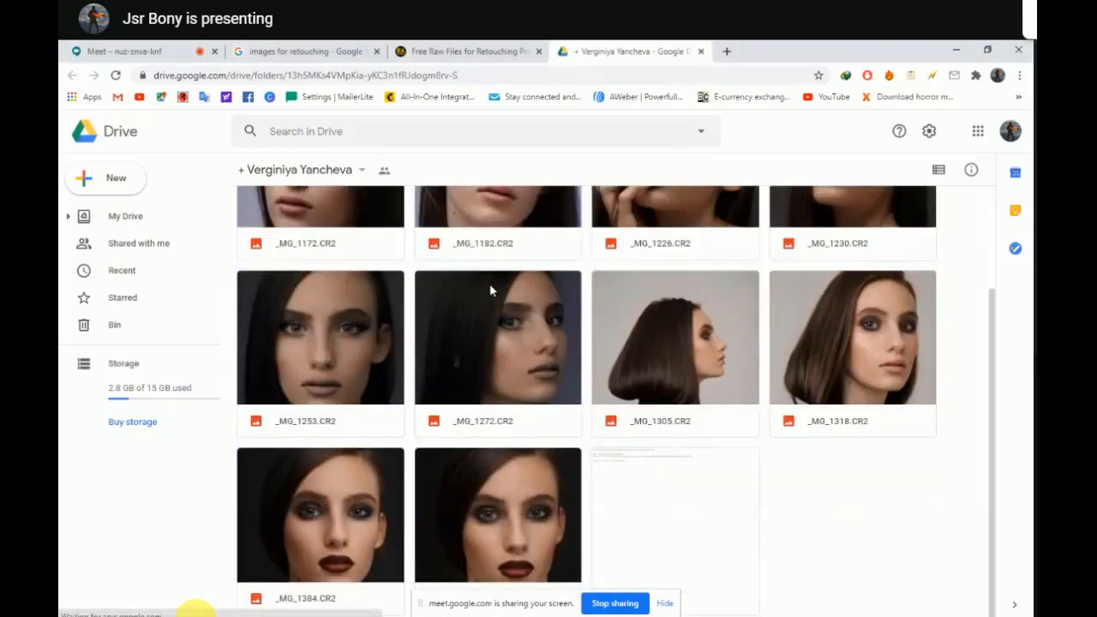
{"action": "scroll", "coordinate": [490, 291], "scroll_direction": "up", "scroll_amount": 3}
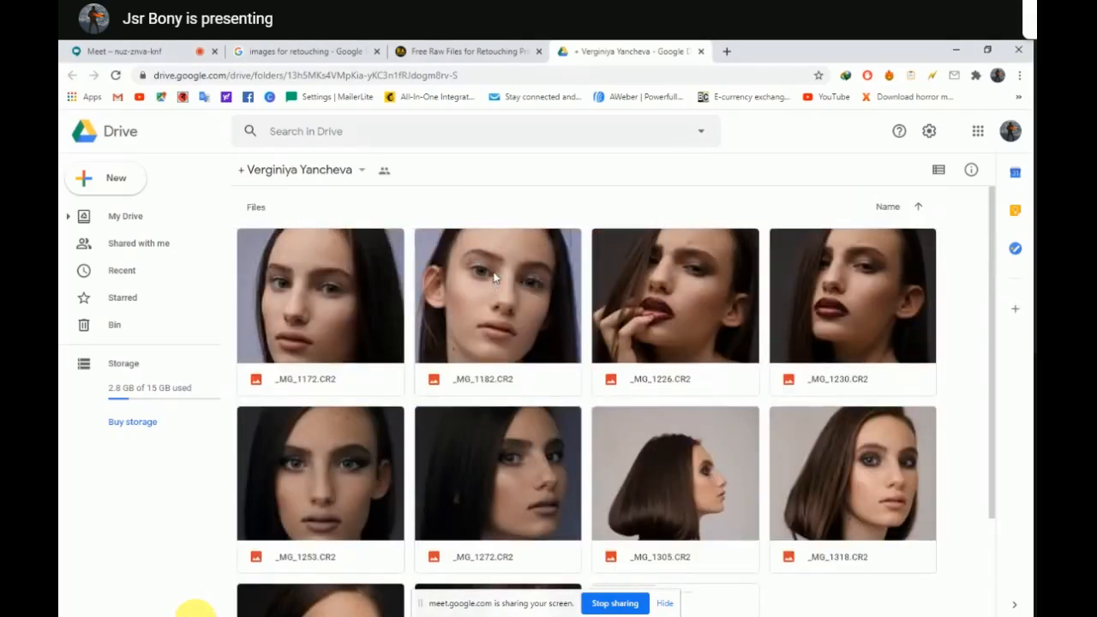
{"action": "left_click", "coordinate": [493, 276]}
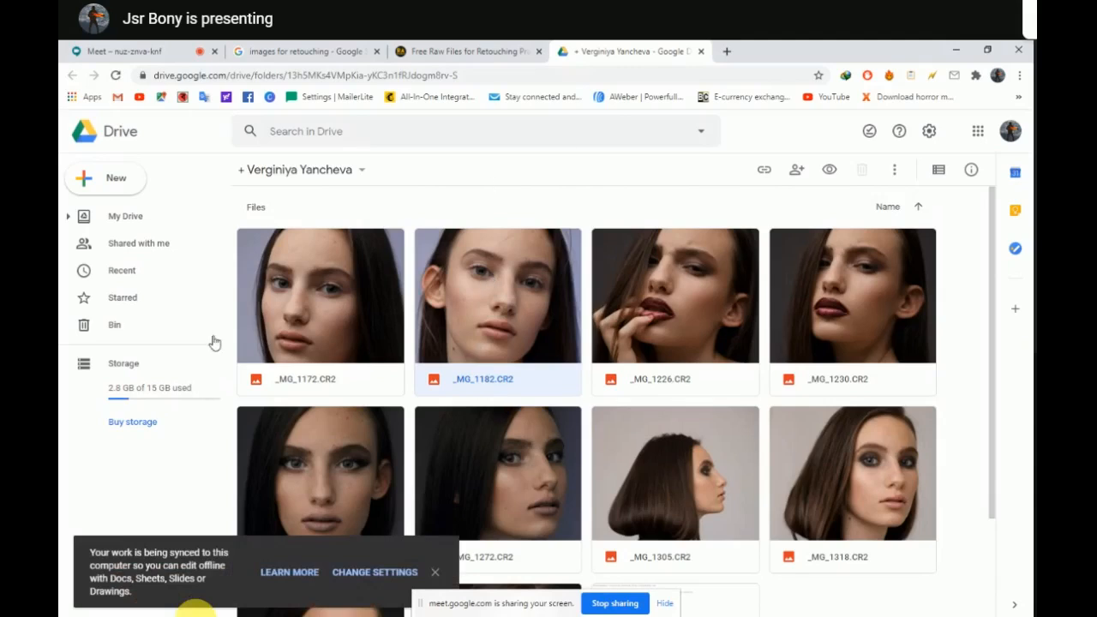
{"action": "right_click", "coordinate": [461, 290]}
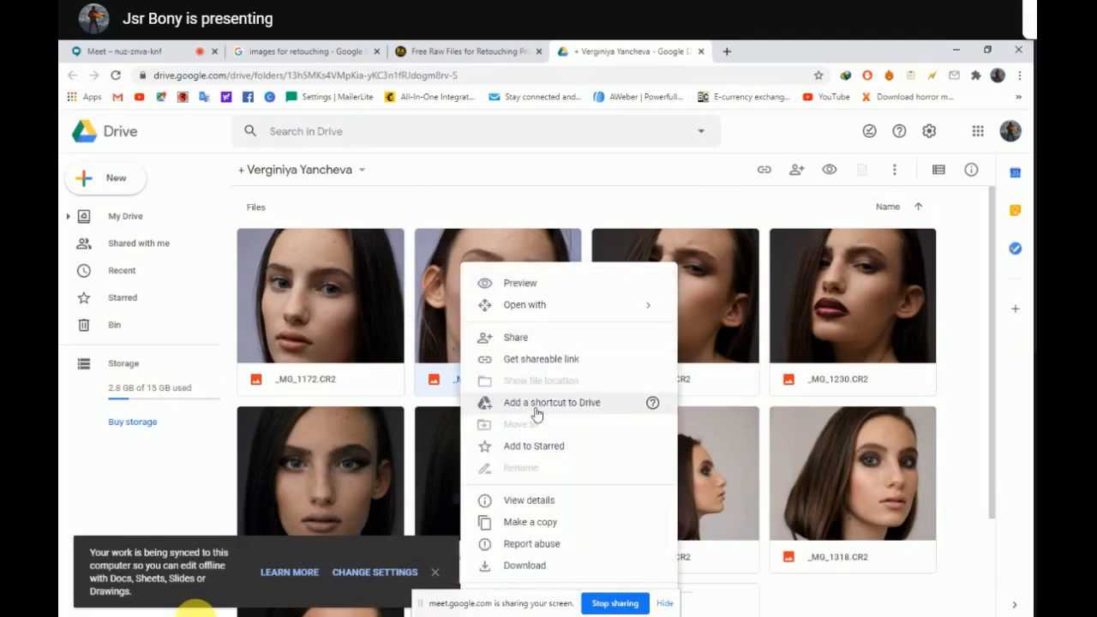
{"action": "left_click", "coordinate": [549, 569]}
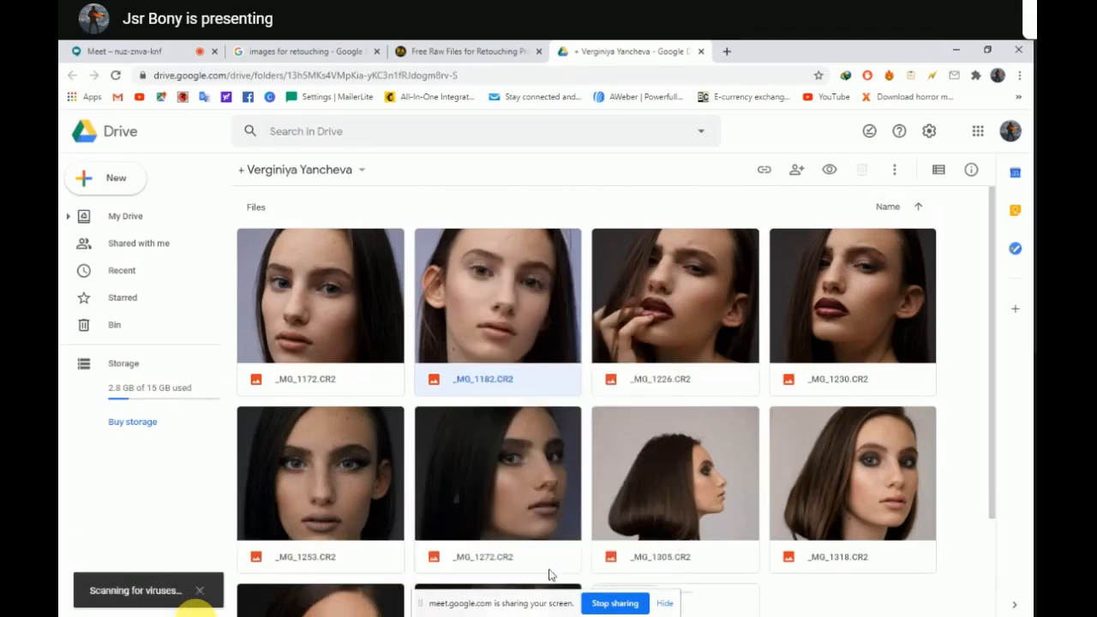
Dismiss the offline sync notification in Google Drive
{"action": "right_click", "coordinate": [73, 615]}
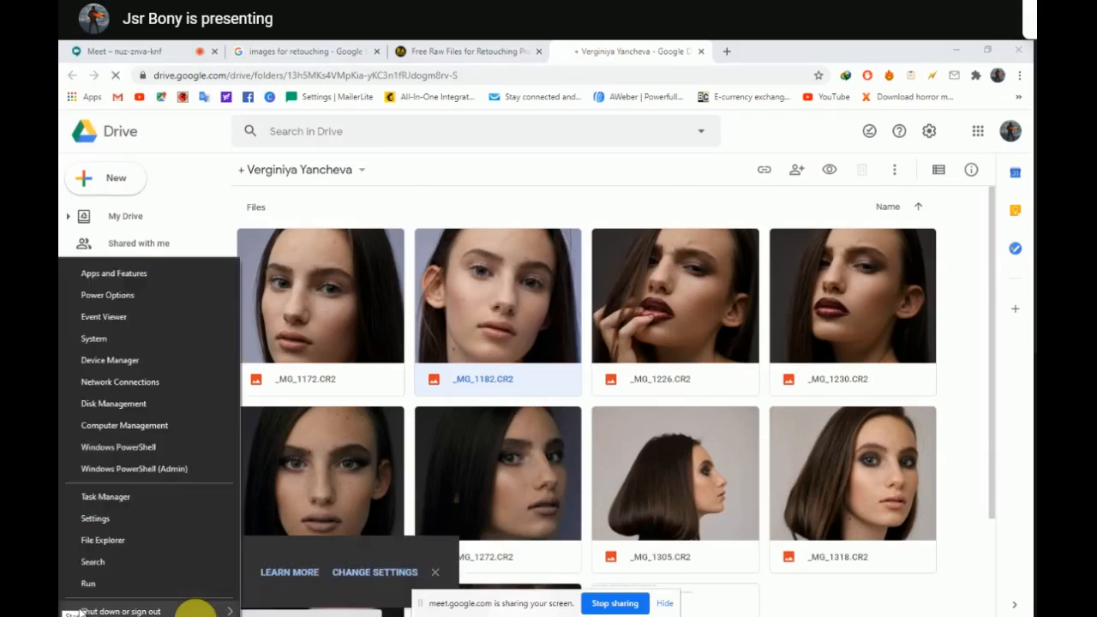
{"action": "left_click", "coordinate": [96, 589]}
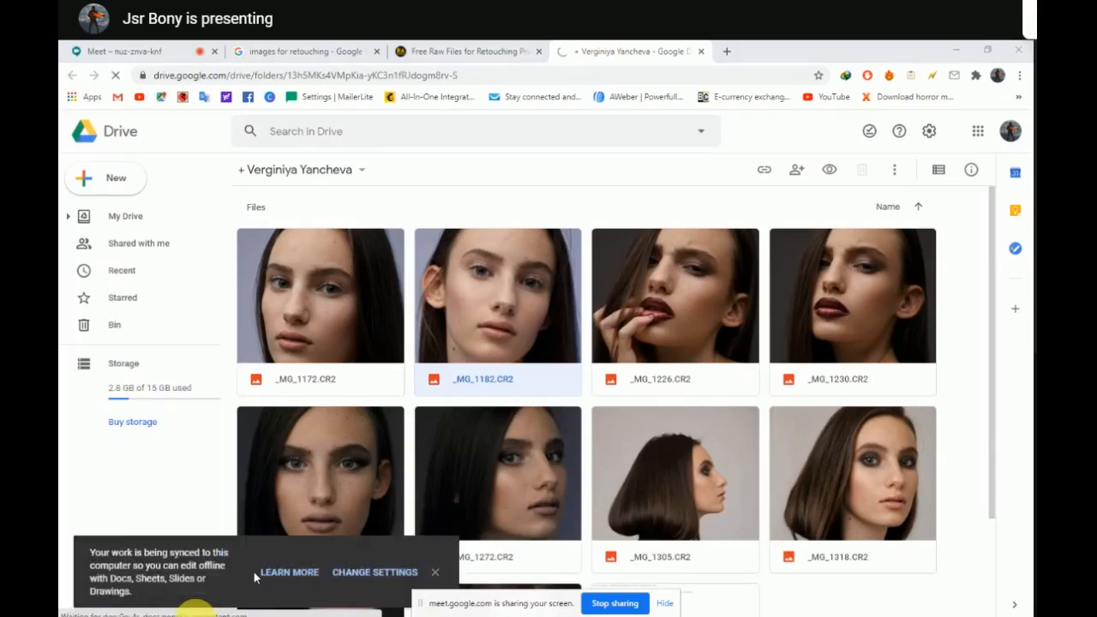
{"action": "left_click", "coordinate": [171, 595]}
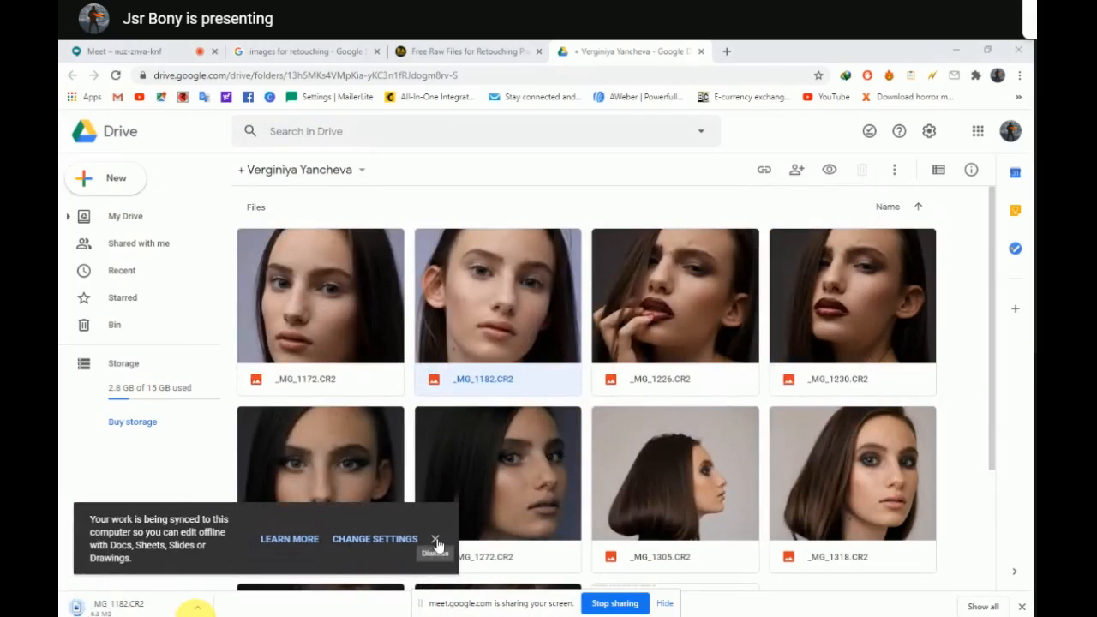
{"action": "left_click", "coordinate": [435, 540]}
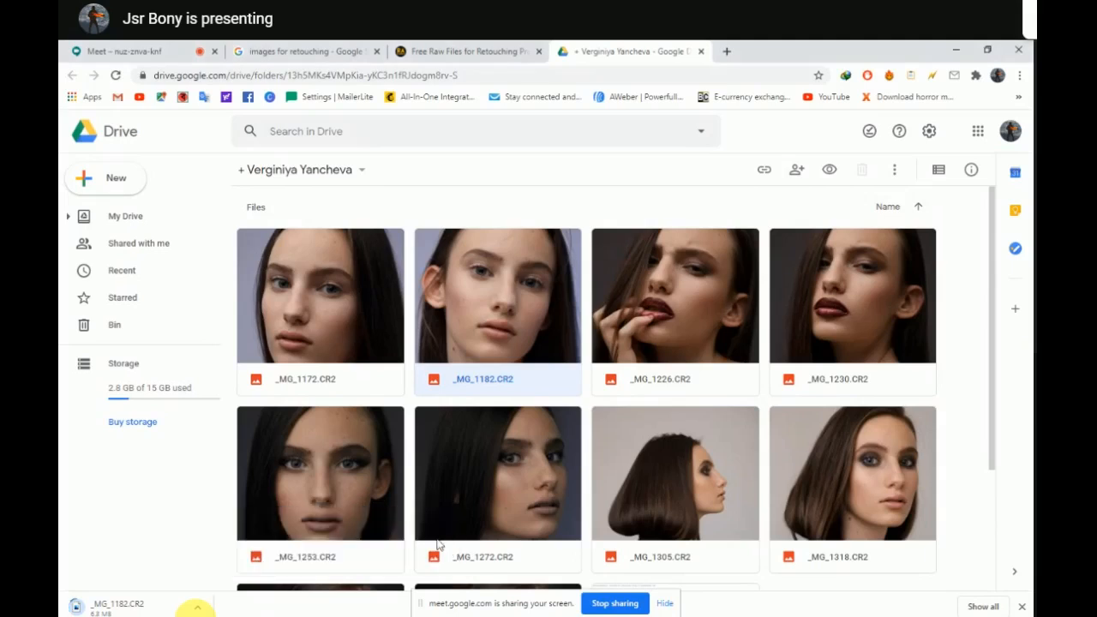
Show the participant list in the Google Meet call and return to the Drive folder
{"action": "mouse_move", "coordinate": [373, 615]}
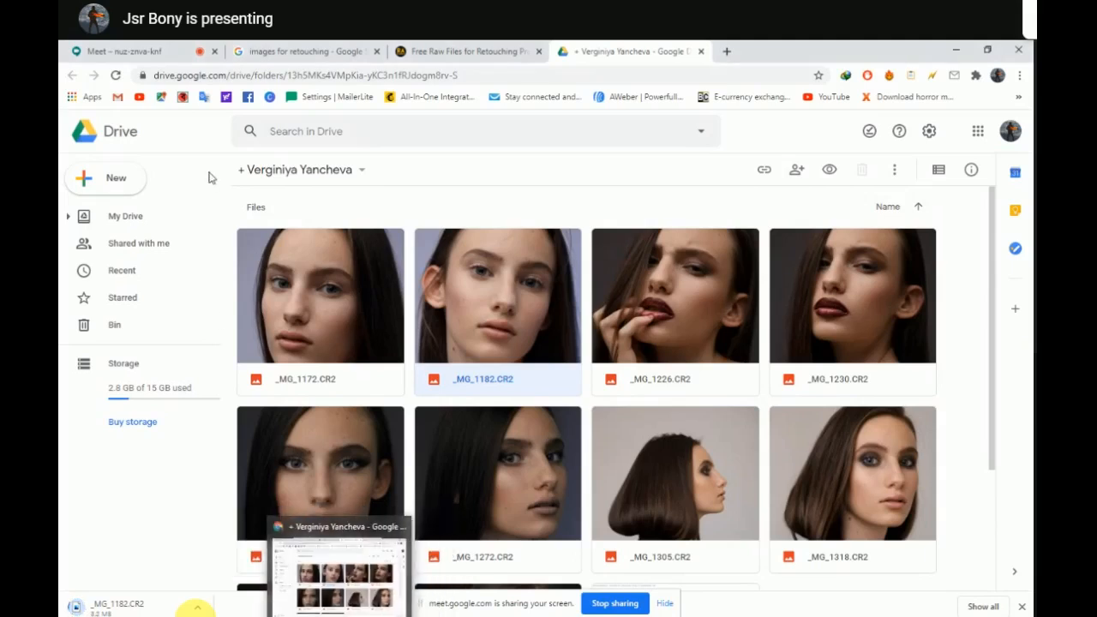
{"action": "left_click", "coordinate": [120, 50]}
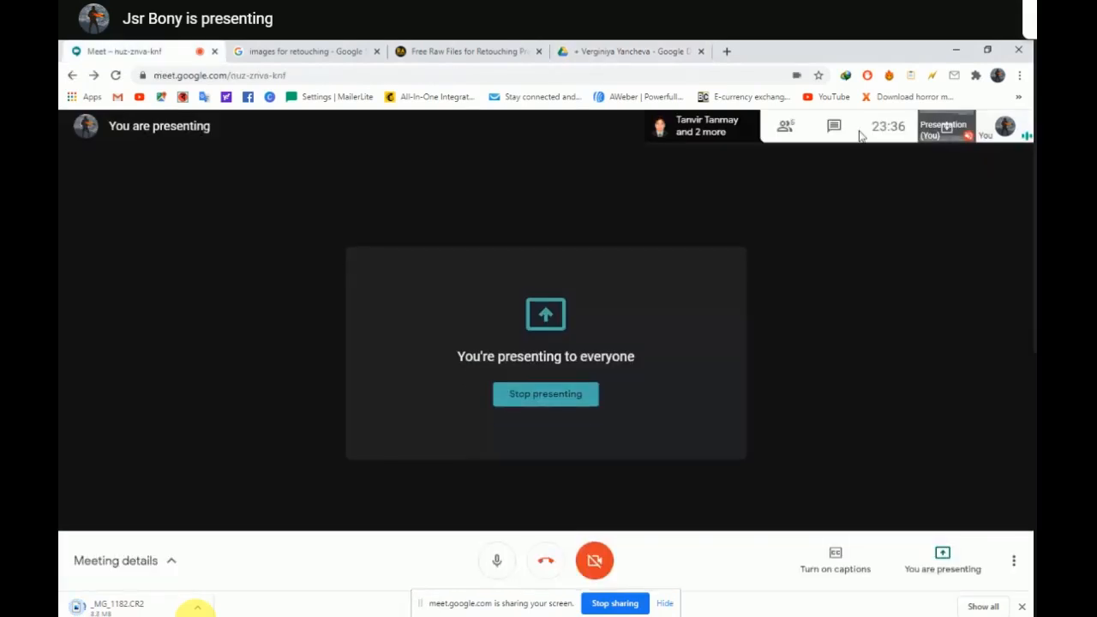
{"action": "left_click", "coordinate": [785, 127]}
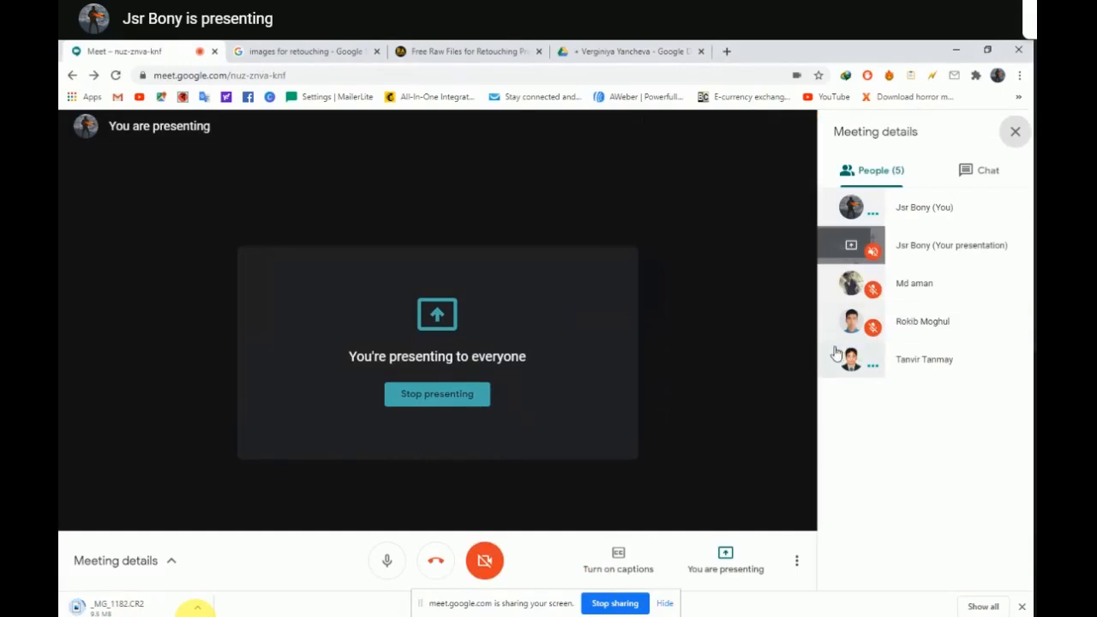
{"action": "left_click", "coordinate": [591, 48]}
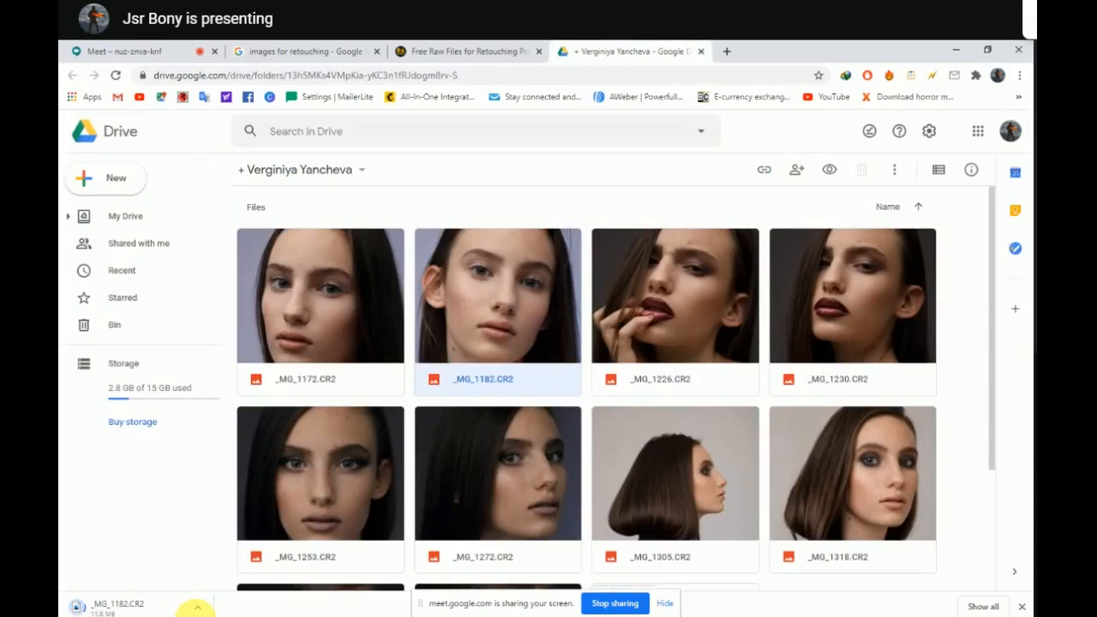
{"action": "left_click", "coordinate": [374, 615]}
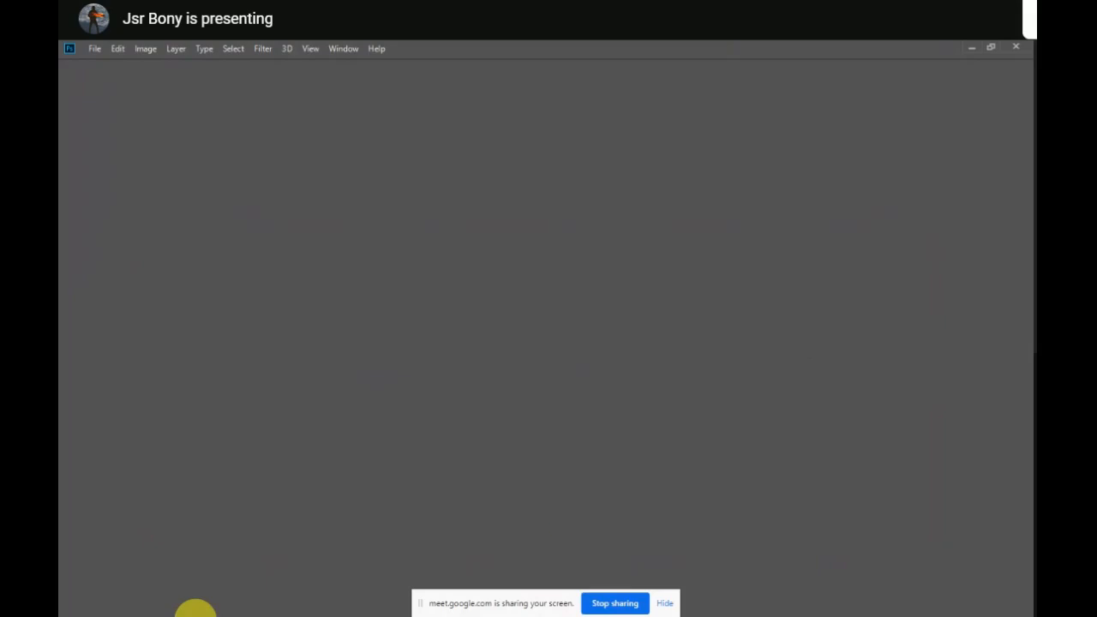
{"action": "left_click", "coordinate": [195, 610]}
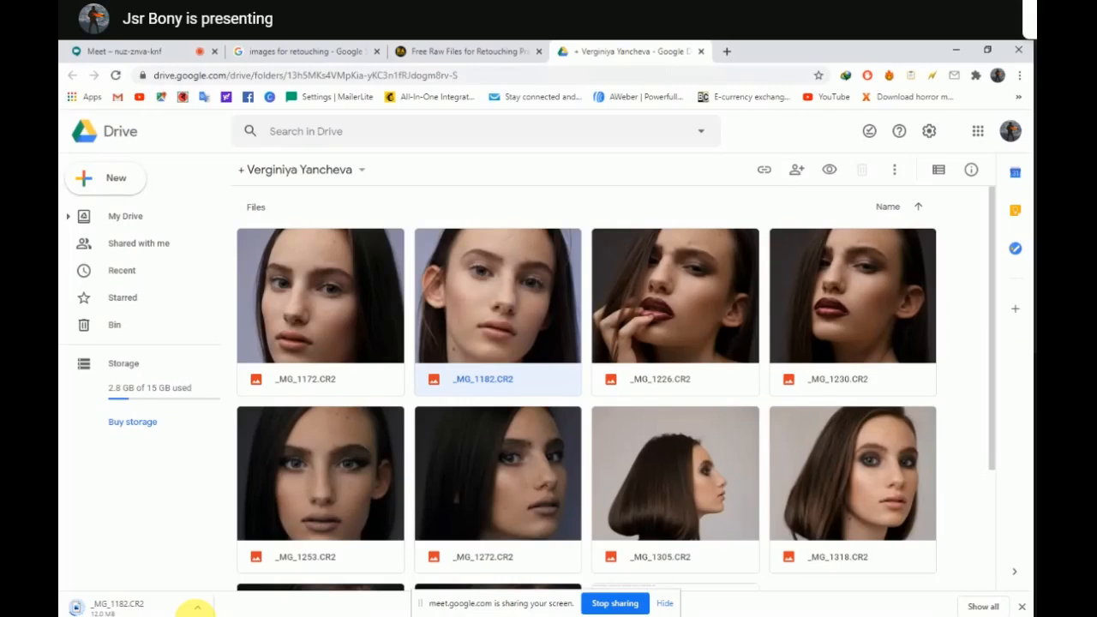
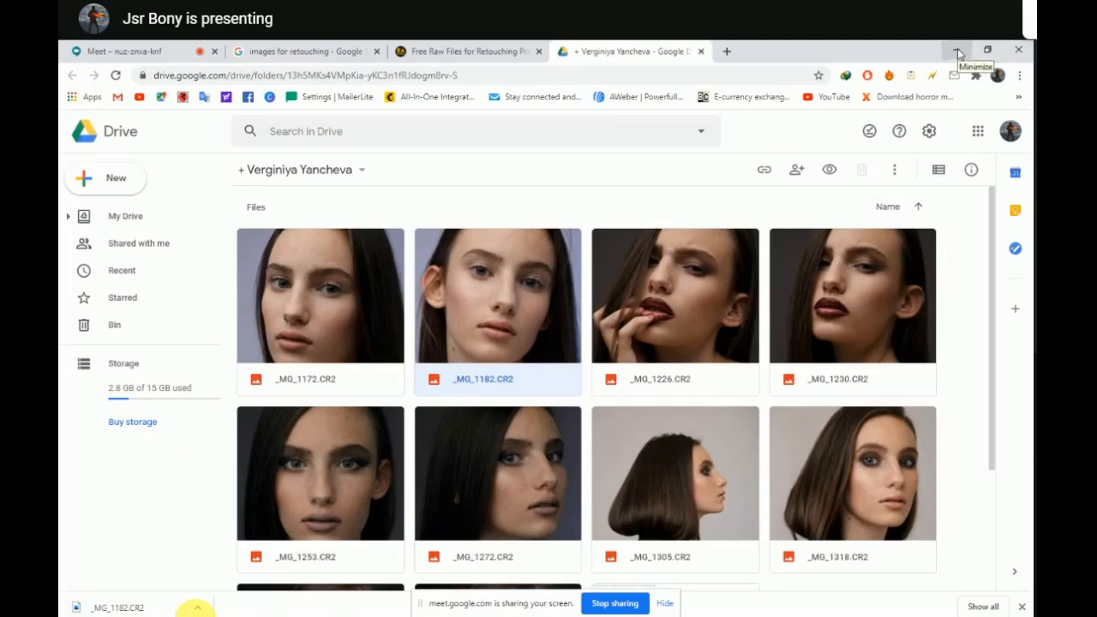
Switch to Photoshop and open the raw file _MG_1182.CR2 from the Downloads folder
{"action": "left_click", "coordinate": [958, 52]}
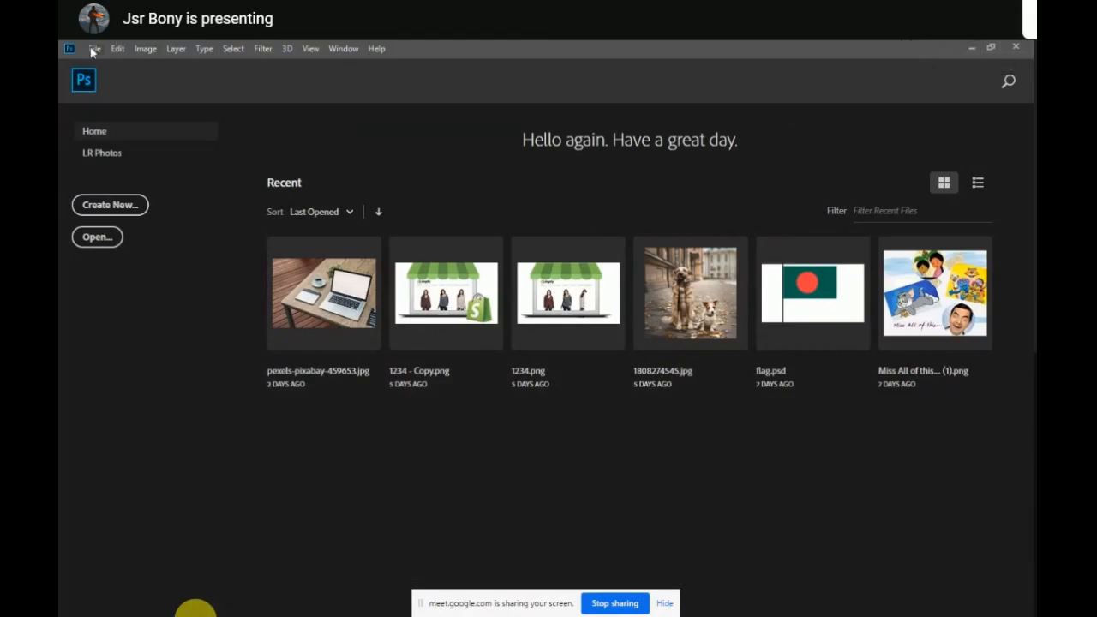
{"action": "left_click", "coordinate": [111, 239]}
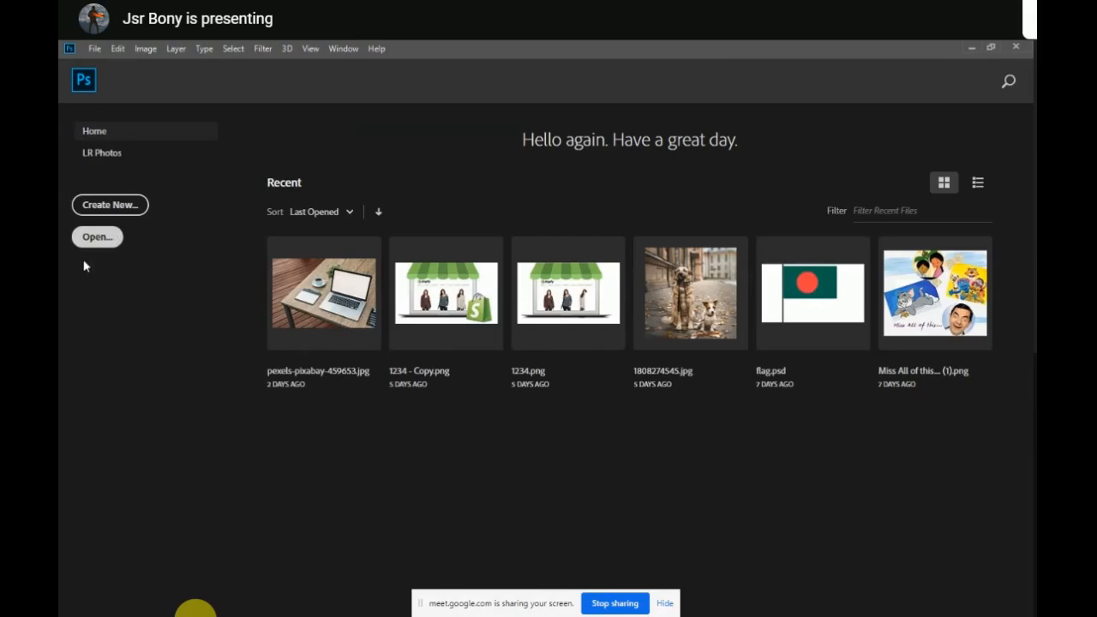
{"action": "left_click", "coordinate": [112, 238]}
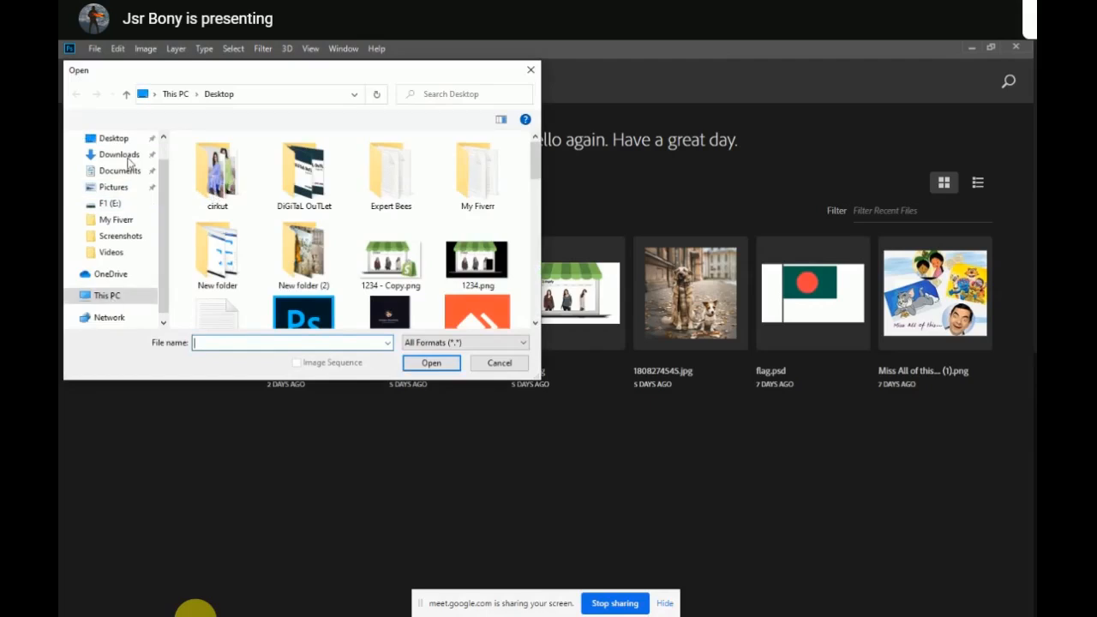
{"action": "left_click", "coordinate": [72, 296]}
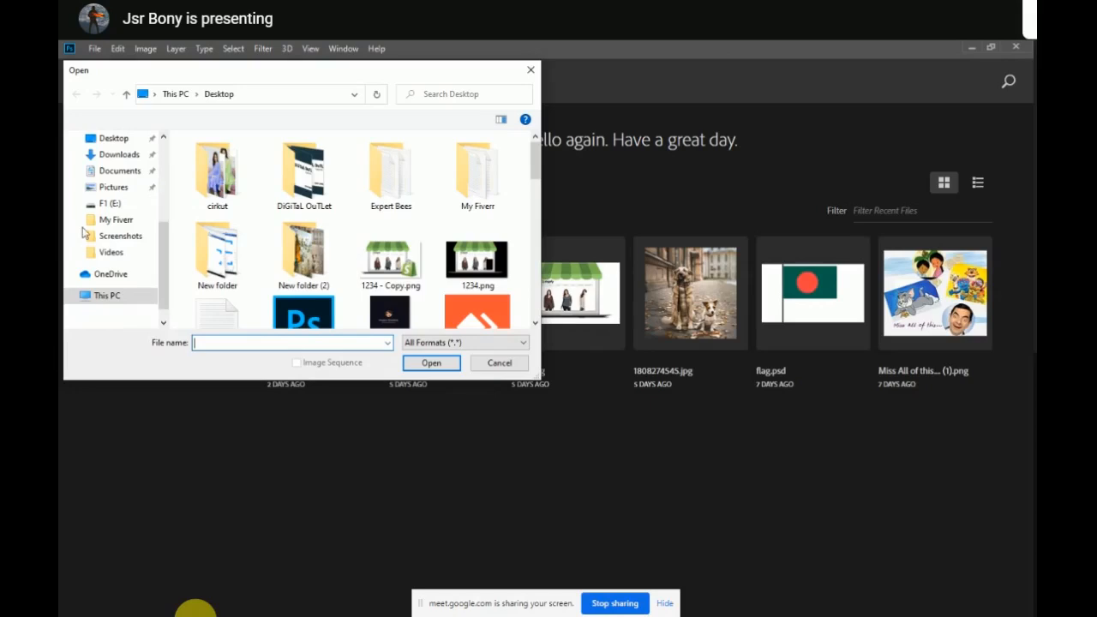
{"action": "scroll", "coordinate": [89, 202], "scroll_direction": "down", "scroll_amount": 1}
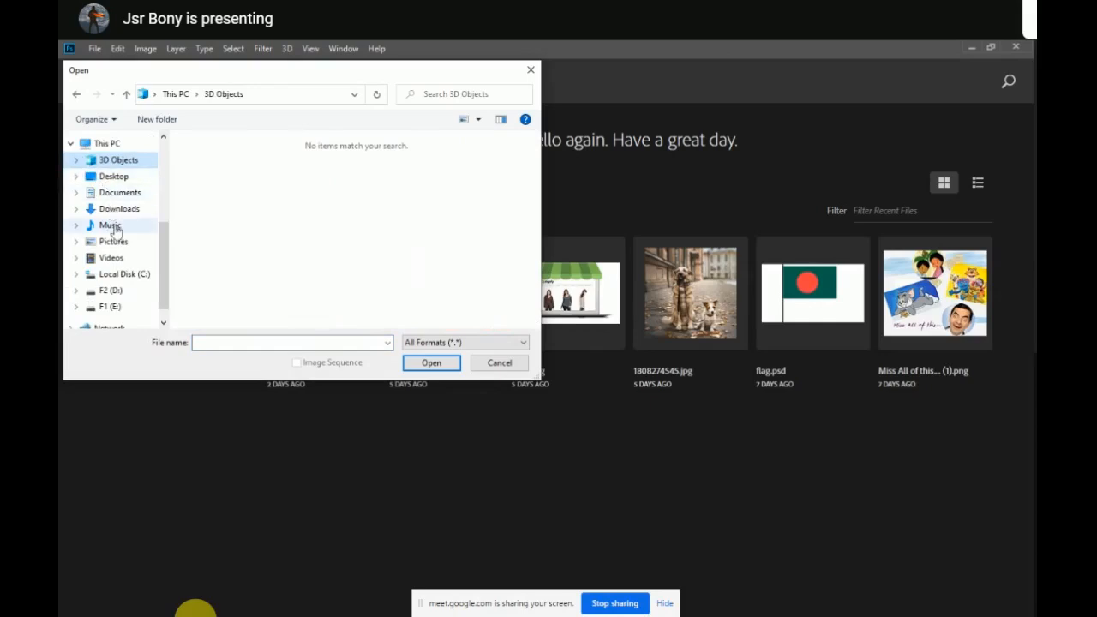
{"action": "left_click", "coordinate": [119, 212]}
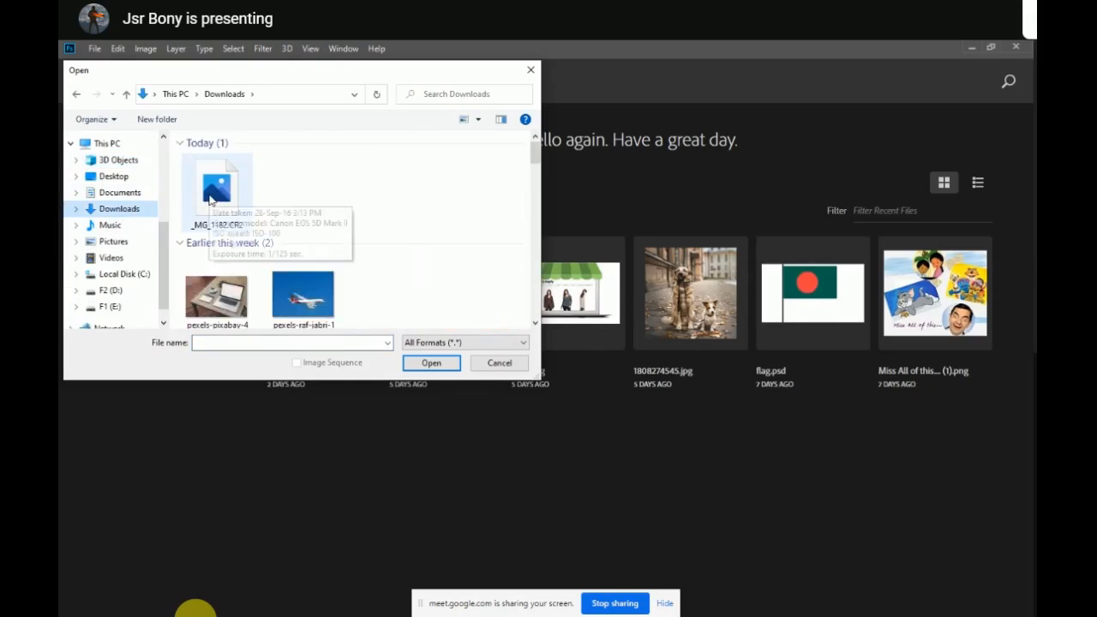
{"action": "left_click", "coordinate": [211, 195]}
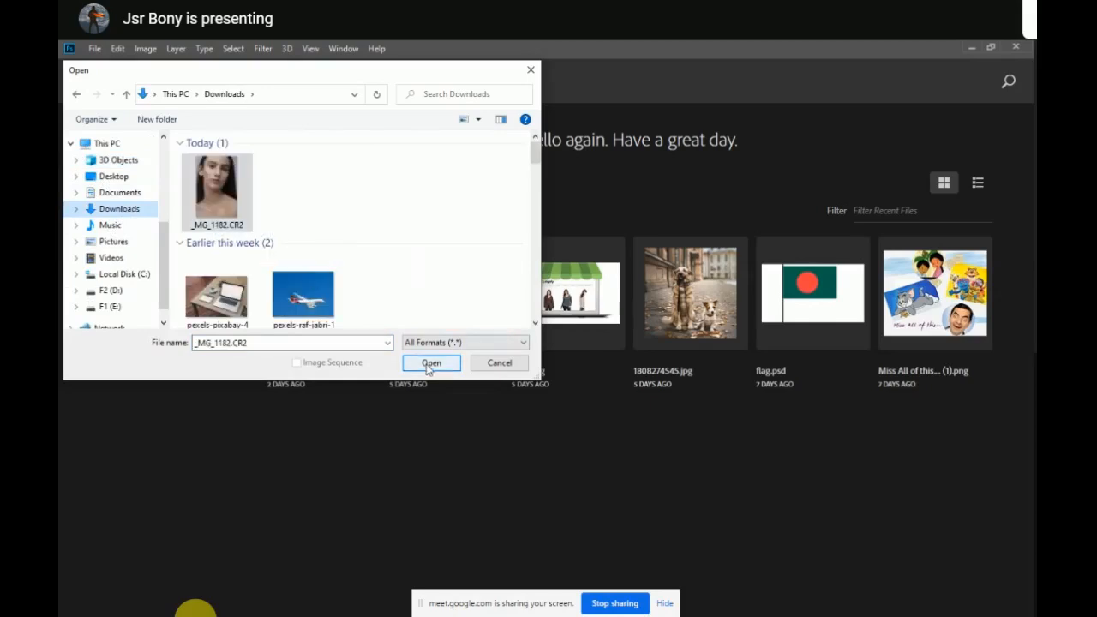
{"action": "left_click", "coordinate": [430, 364]}
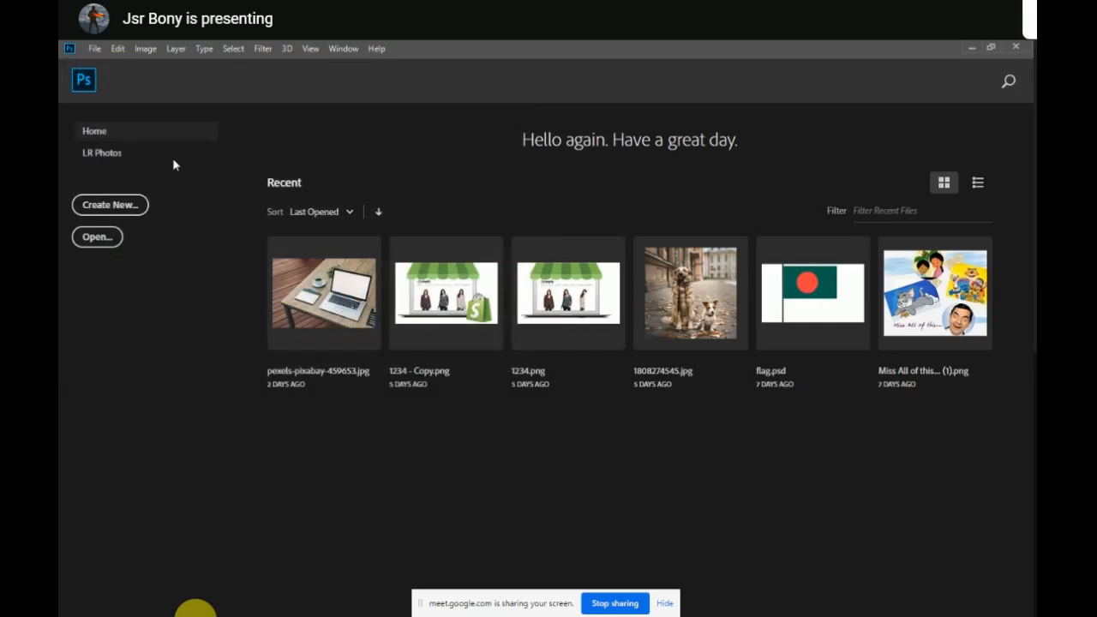
Switch to Chrome and close the Google search, Drive folder and retouchingacademylab.com pages, leaving only the Meet call open
{"action": "key", "text": "super+x"}
{"action": "left_click", "coordinate": [143, 585]}
{"action": "left_click", "coordinate": [162, 600]}
{"action": "left_click", "coordinate": [365, 542]}
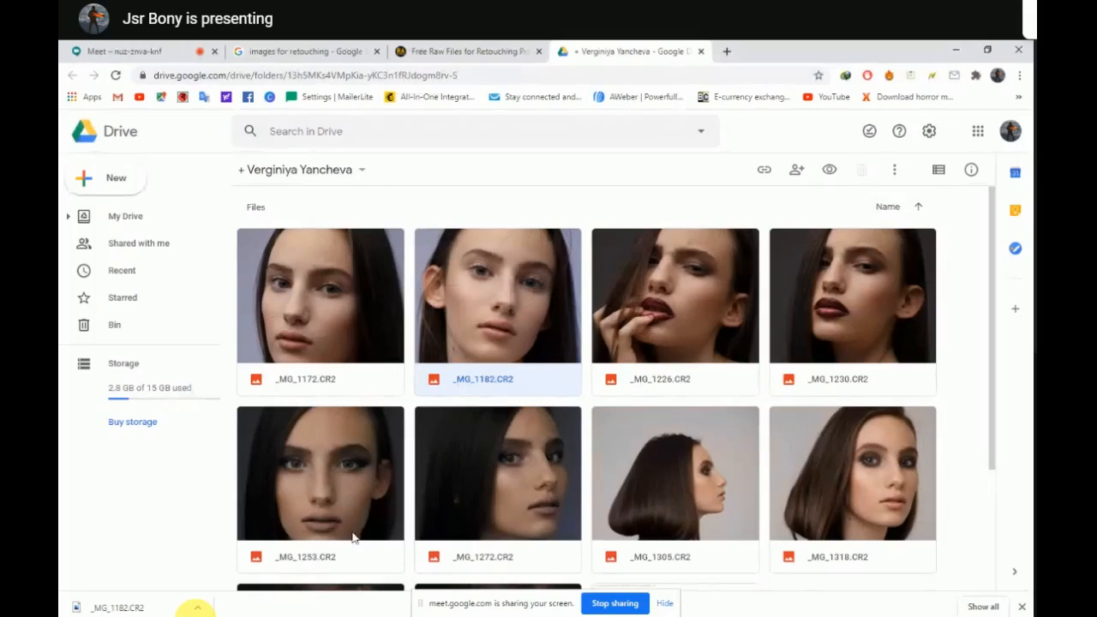
{"action": "left_click", "coordinate": [377, 51]}
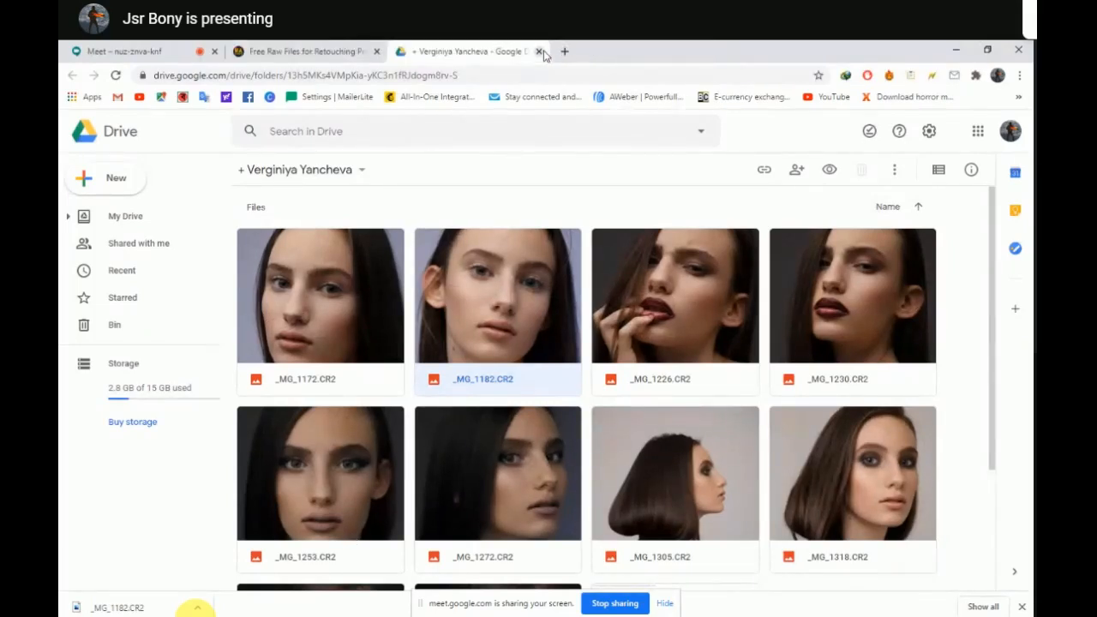
{"action": "left_click", "coordinate": [539, 52]}
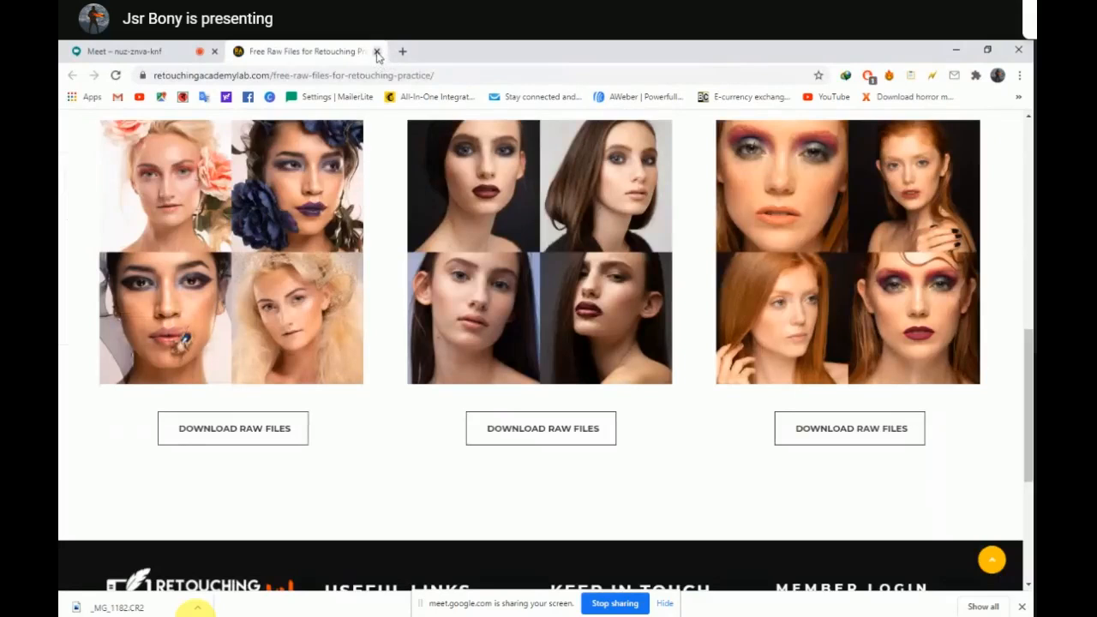
{"action": "left_click", "coordinate": [376, 51]}
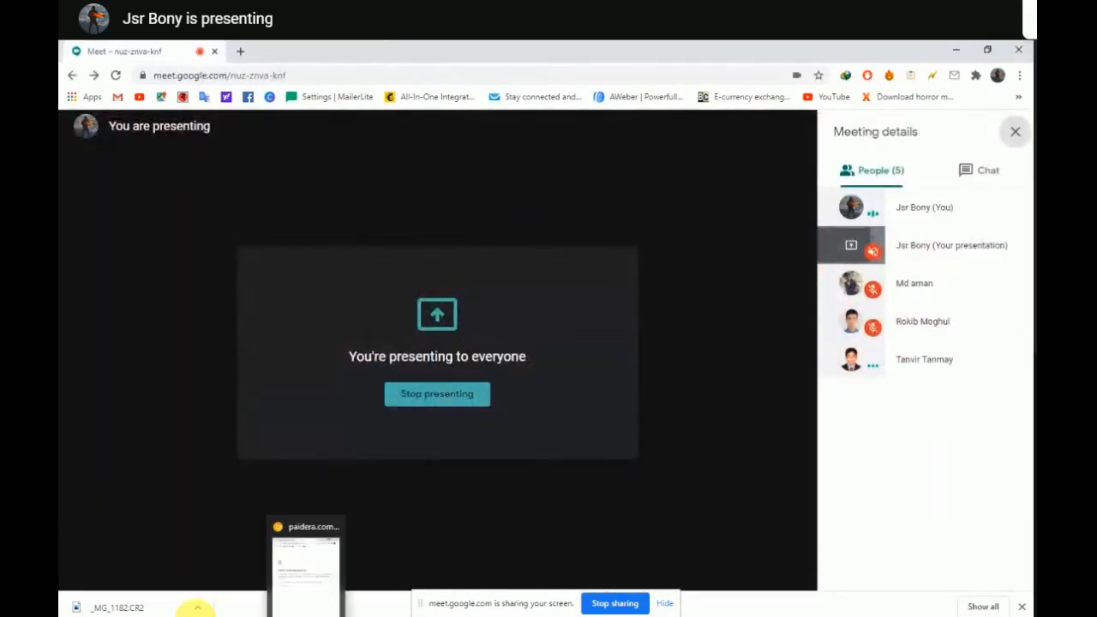
{"action": "mouse_move", "coordinate": [375, 607]}
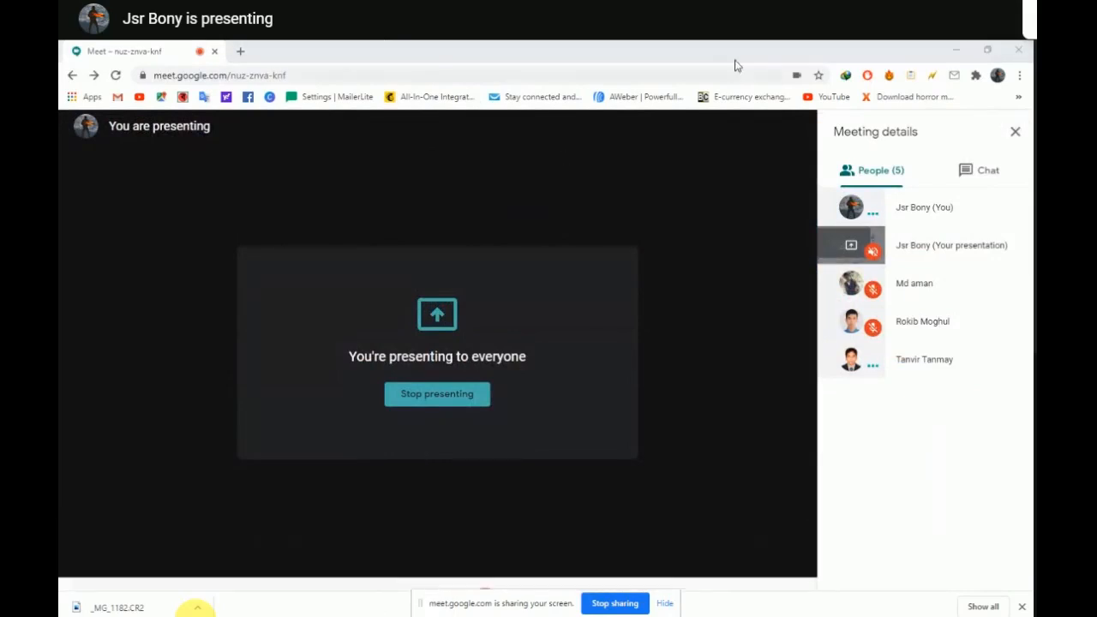
Switch to Photoshop, dismiss the Camera Raw 11.2 welcome screen and open _MG_1182.CR2 from Camera Raw with its default settings
{"action": "left_click", "coordinate": [955, 49]}
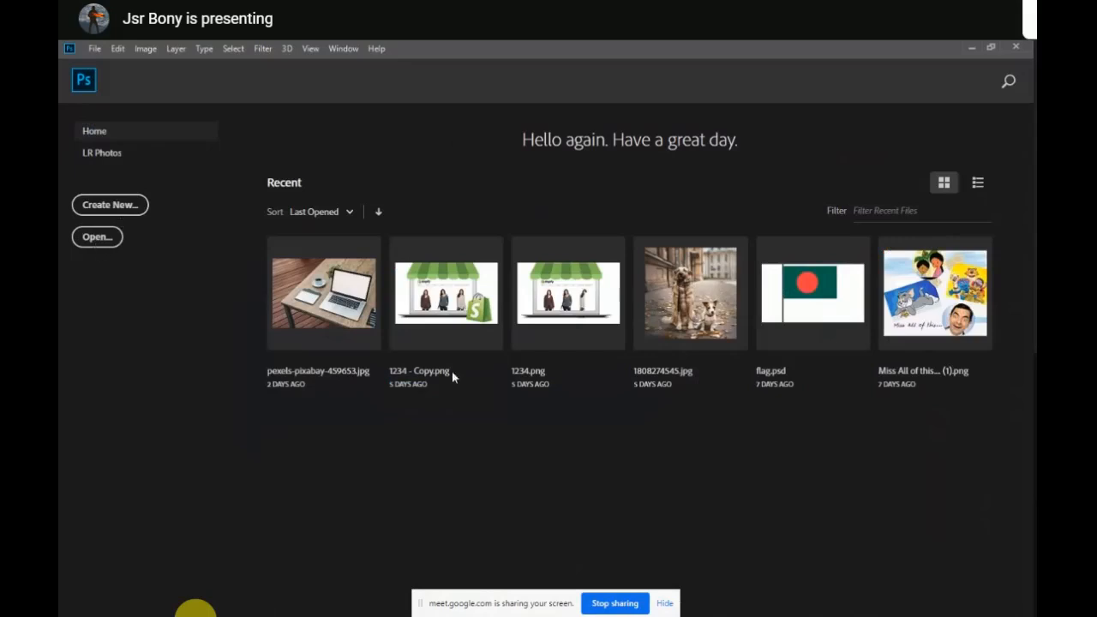
{"action": "right_click", "coordinate": [72, 616]}
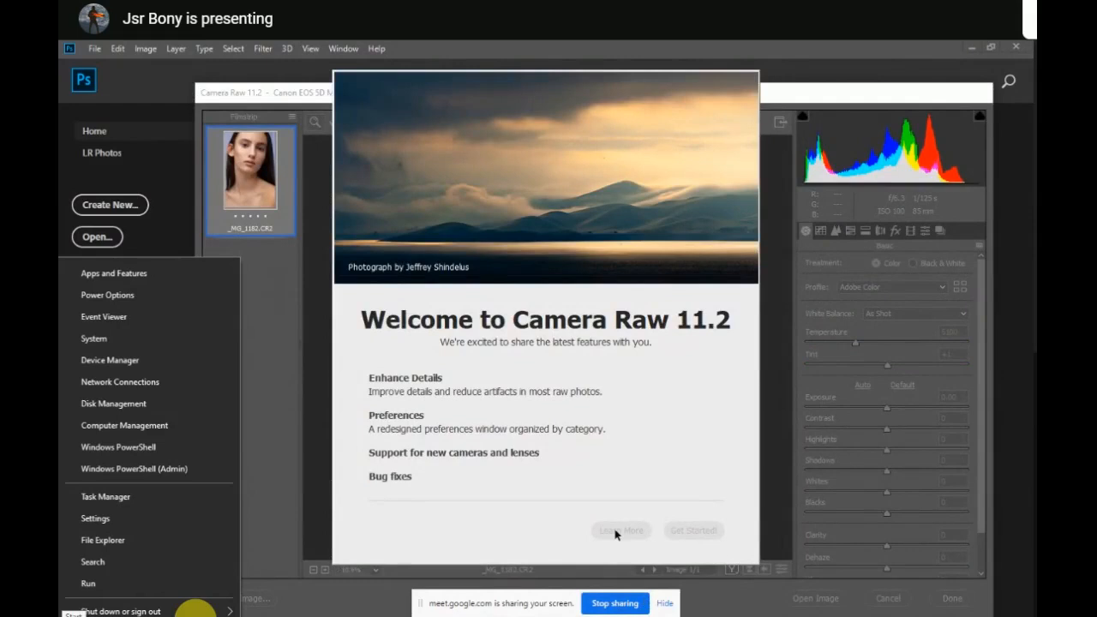
{"action": "left_click", "coordinate": [693, 535]}
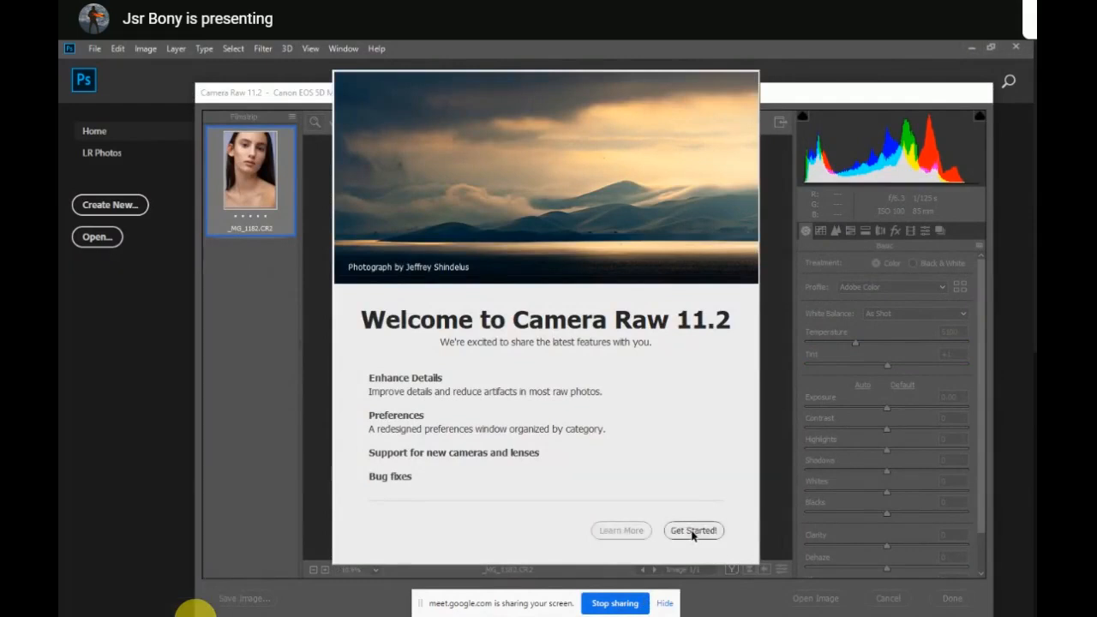
{"action": "left_click", "coordinate": [692, 530]}
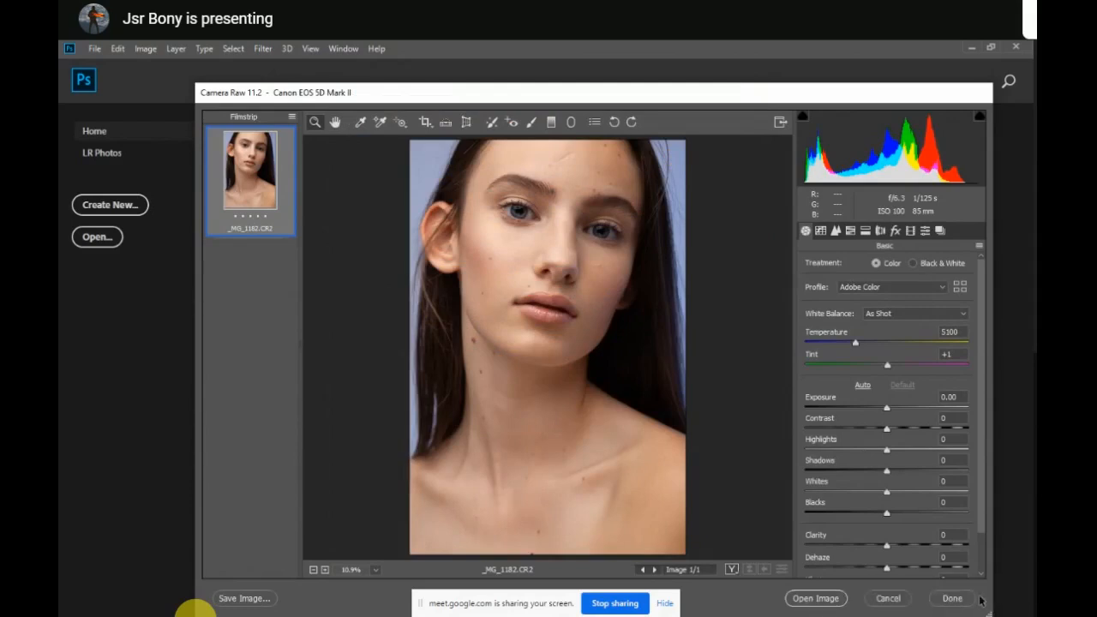
{"action": "left_click_drag", "start_coordinate": [720, 94], "coordinate": [657, 54]}
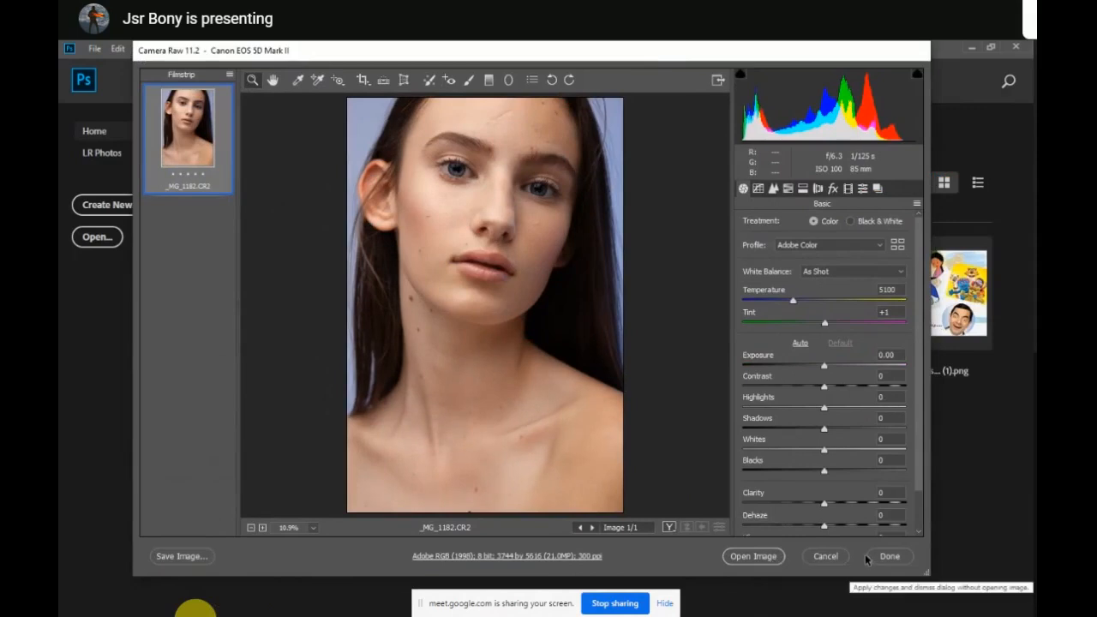
{"action": "left_click", "coordinate": [752, 556]}
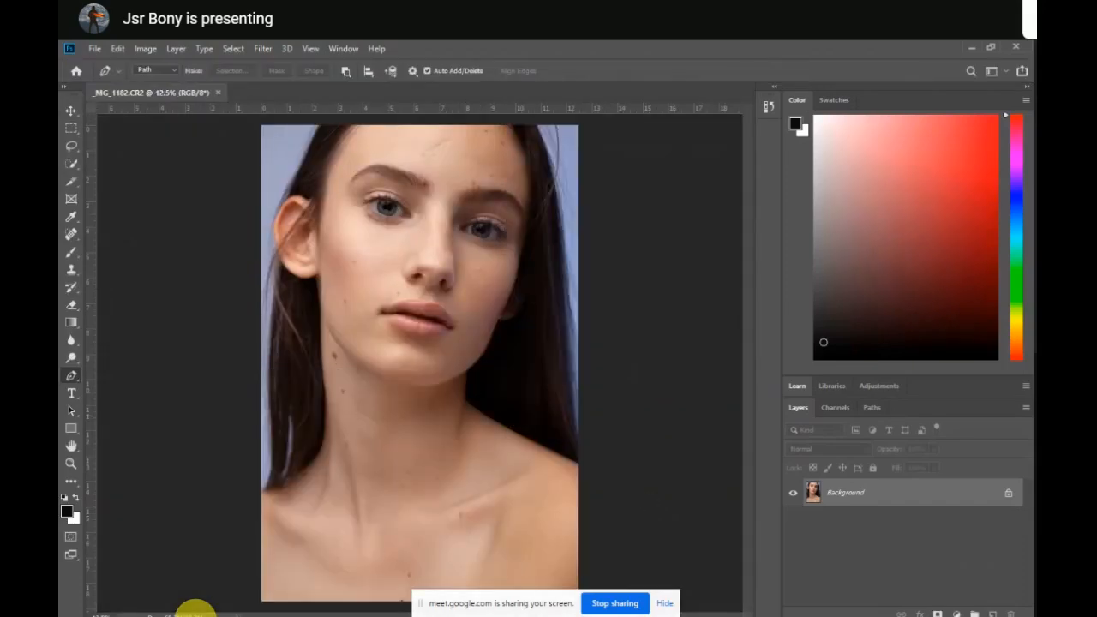
Check the Google Meet call, return to Photoshop and raise the computer's speaker volume
{"action": "left_click", "coordinate": [196, 616]}
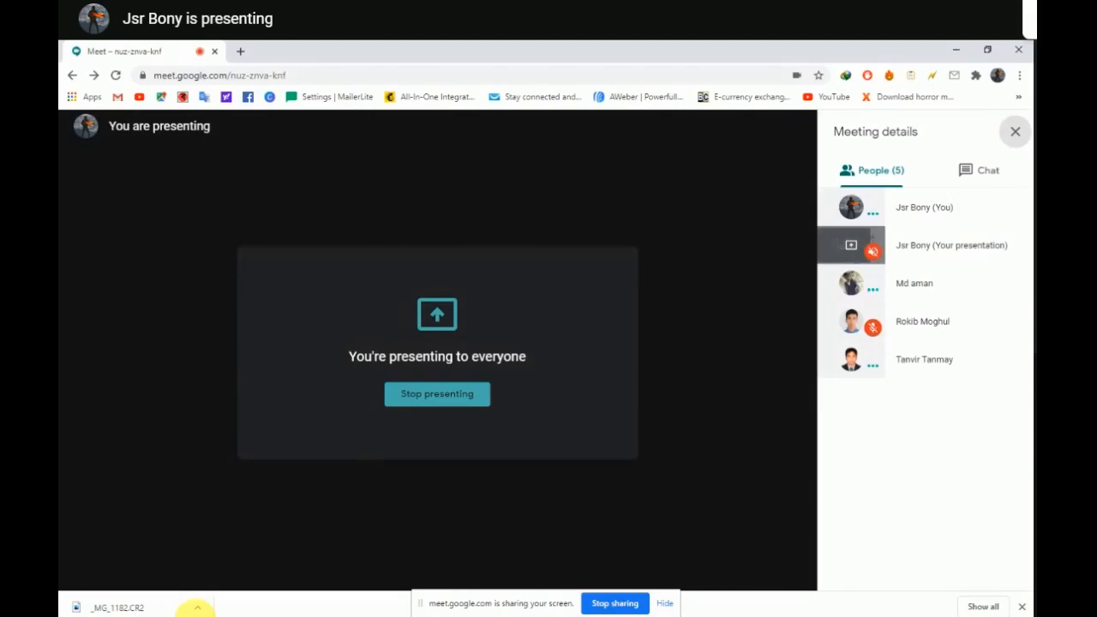
{"action": "left_click", "coordinate": [195, 616]}
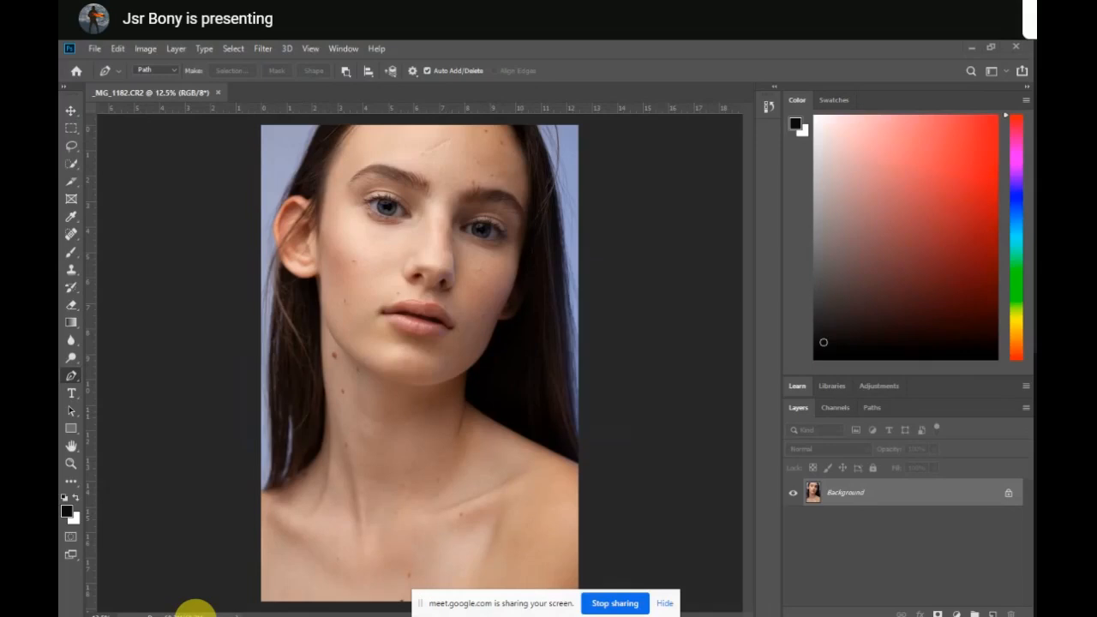
{"action": "key", "text": "XF86AudioRaiseVolume"}
{"action": "key", "text": "XF86AudioRaiseVolume"}
{"action": "key", "text": "XF86AudioRaiseVolume"}
{"action": "key", "text": "XF86AudioRaiseVolume"}
{"action": "key", "text": "XF86AudioRaiseVolume"}
{"action": "key", "text": "XF86AudioRaiseVolume"}
{"action": "key", "text": "XF86AudioRaiseVolume"}
{"action": "key", "text": "XF86AudioRaiseVolume"}
{"action": "key", "text": "XF86AudioRaiseVolume"}
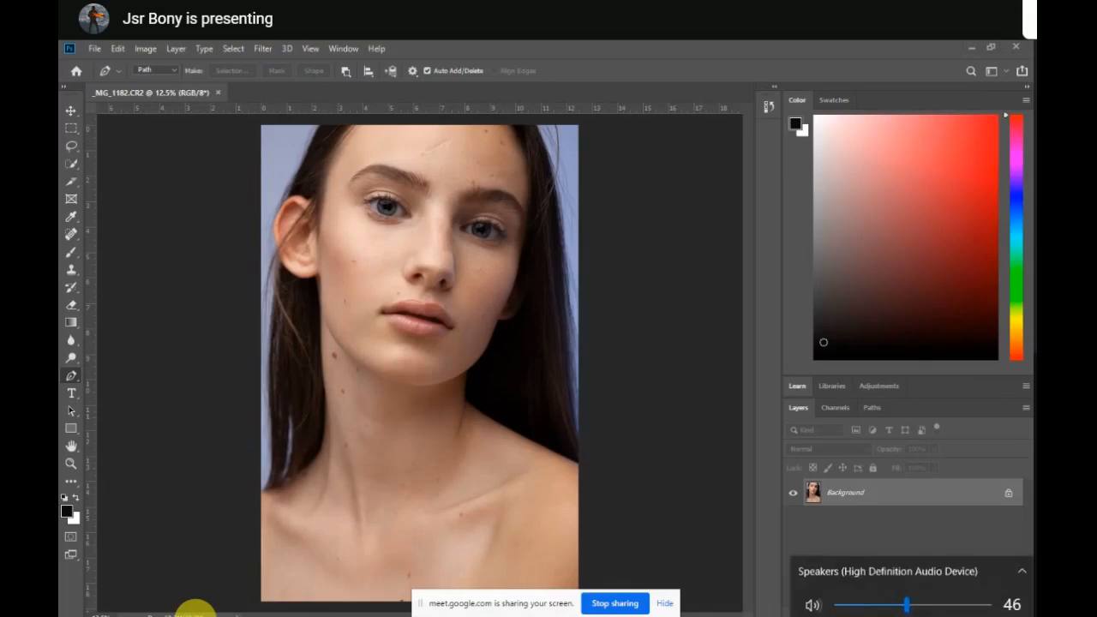
{"action": "key", "text": "XF86AudioRaiseVolume"}
{"action": "key", "text": "XF86AudioRaiseVolume"}
{"action": "key", "text": "XF86AudioRaiseVolume"}
{"action": "key", "text": "XF86AudioRaiseVolume"}
{"action": "key", "text": "XF86AudioRaiseVolume"}
{"action": "key", "text": "XF86AudioRaiseVolume"}
{"action": "key", "text": "XF86AudioRaiseVolume"}
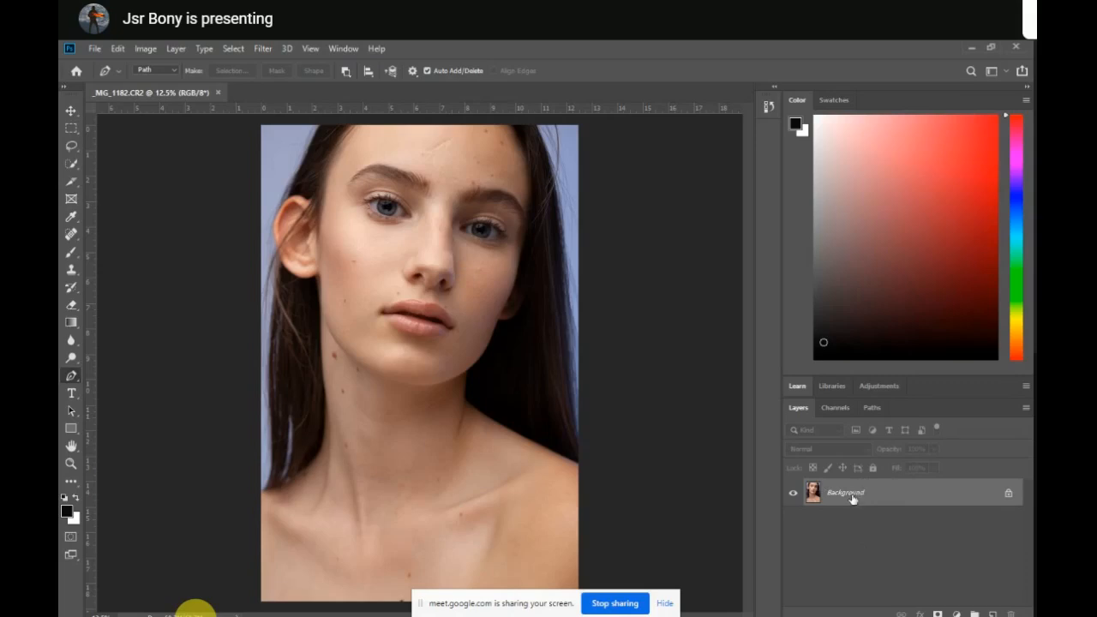
Duplicate the Background layer of the portrait and choose the Spot Healing Brush Tool at size 100 in Content-Aware mode
{"action": "key", "text": "ctrl+j"}
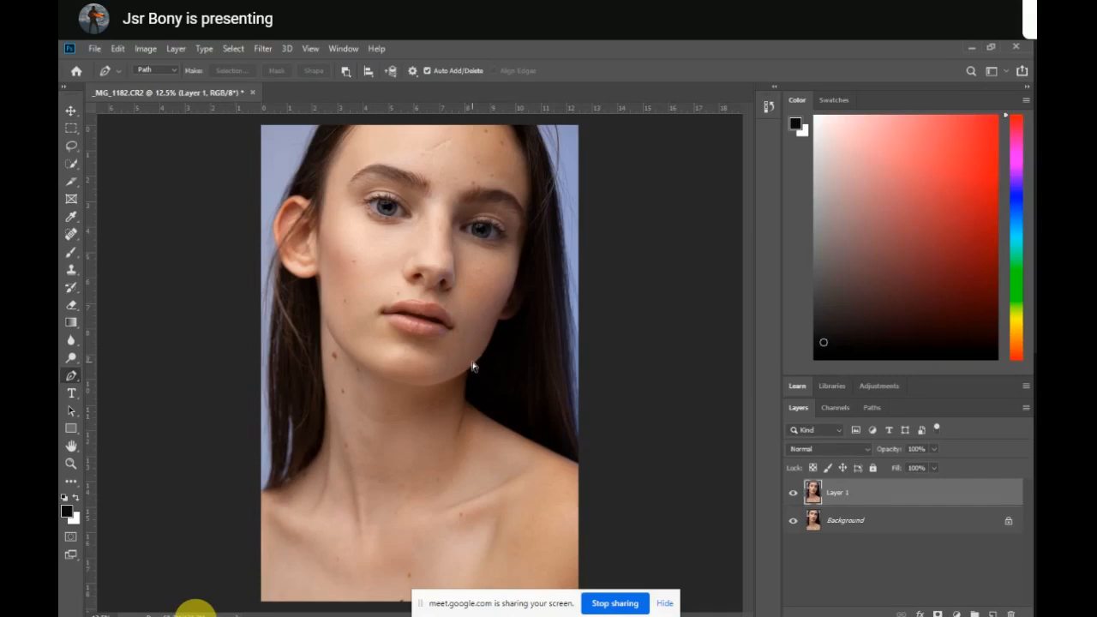
{"action": "scroll", "coordinate": [475, 367], "scroll_direction": "up", "scroll_amount": 1}
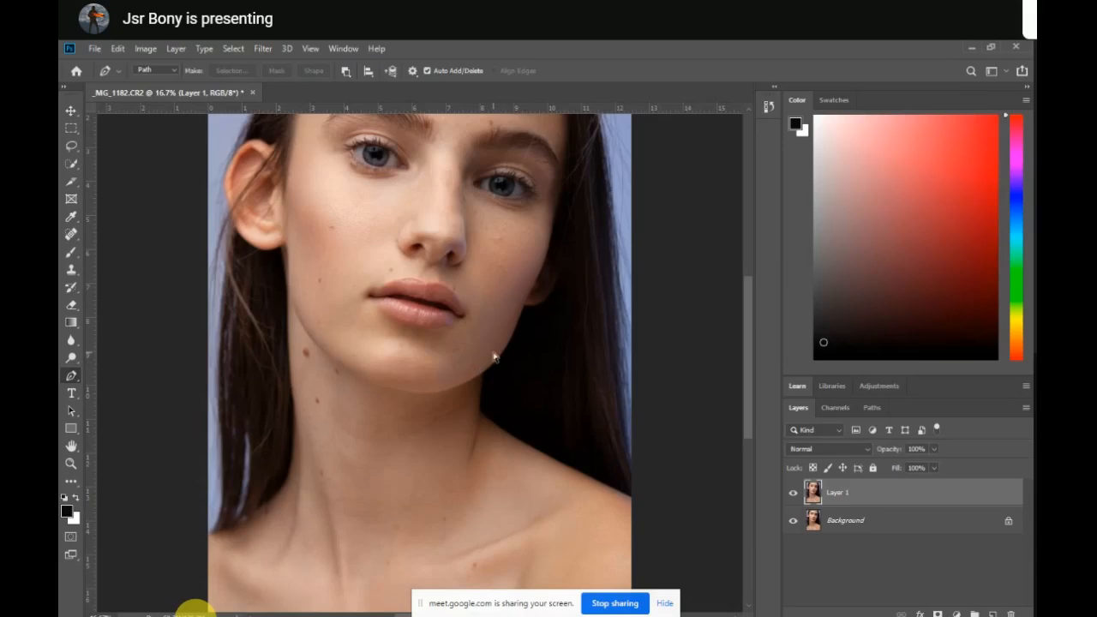
{"action": "scroll", "coordinate": [494, 357], "scroll_direction": "down", "scroll_amount": 1}
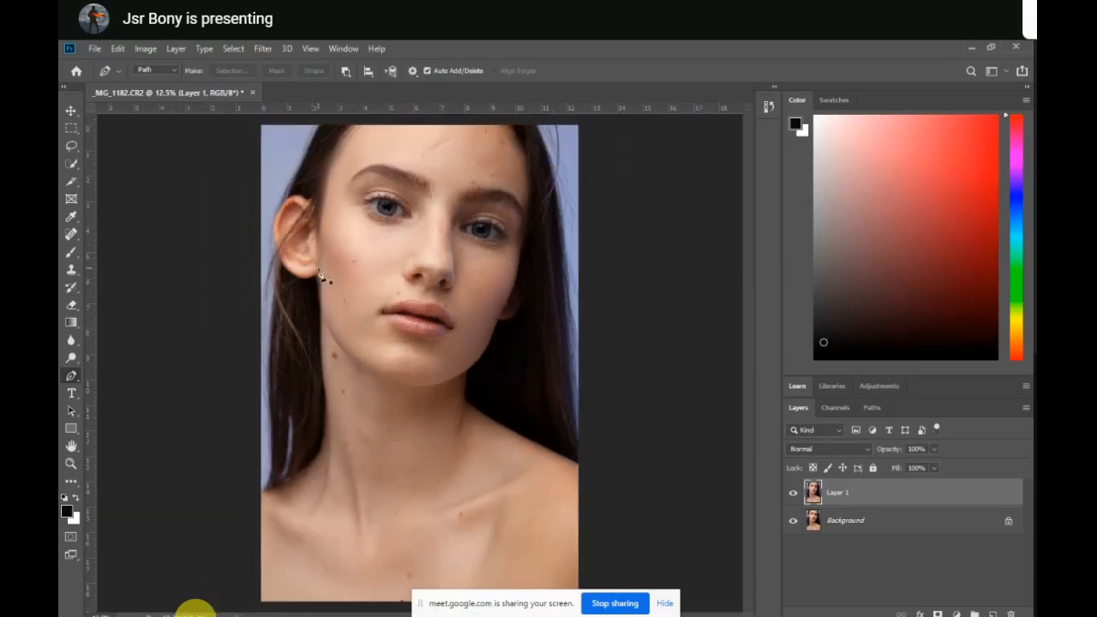
{"action": "scroll", "coordinate": [320, 273], "scroll_direction": "up", "scroll_amount": 1}
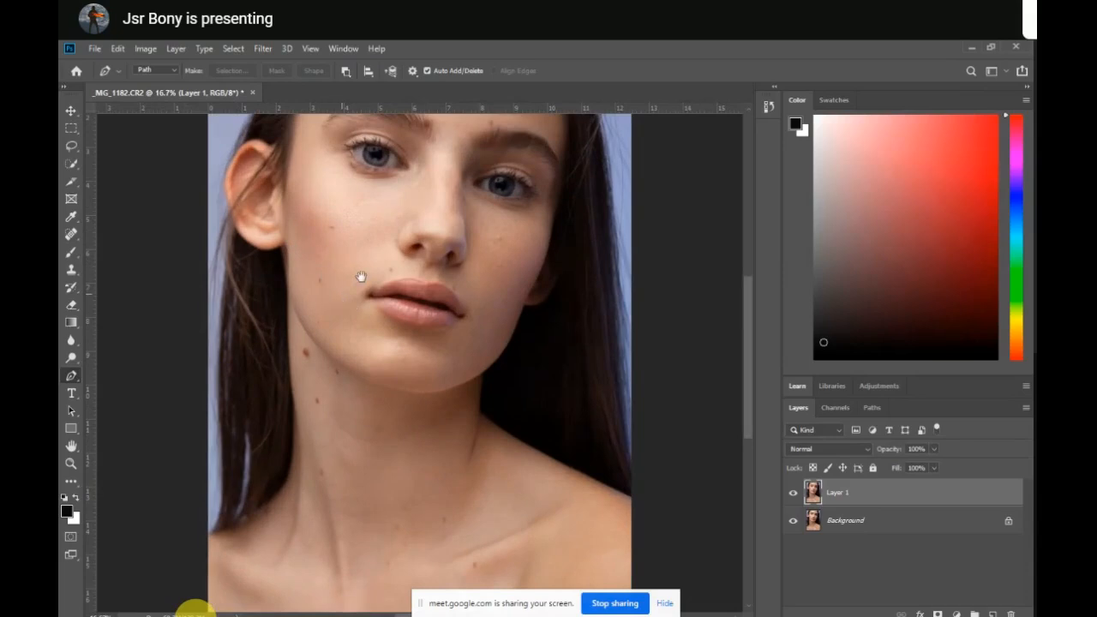
{"action": "left_click_drag", "start_coordinate": [360, 277], "coordinate": [357, 439]}
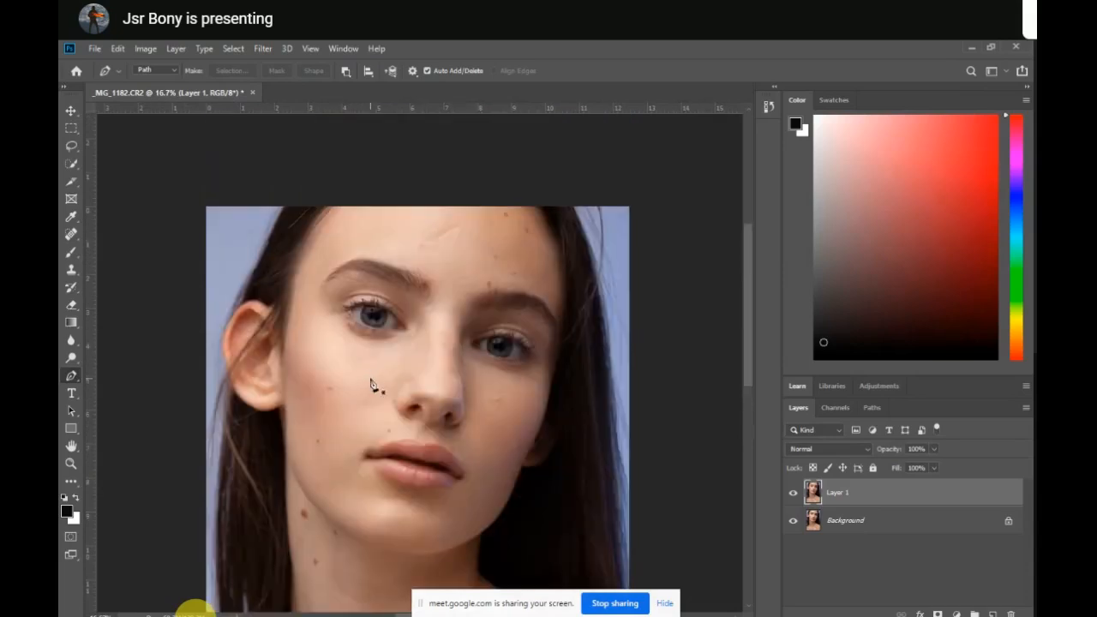
{"action": "left_click", "coordinate": [73, 239]}
{"action": "right_click", "coordinate": [73, 239]}
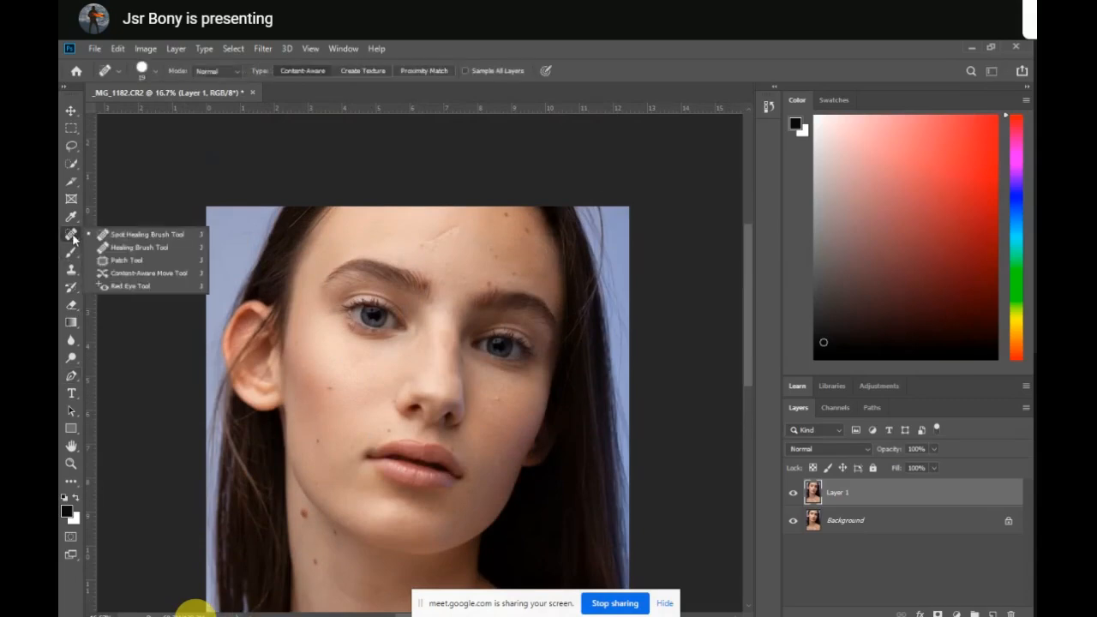
{"action": "left_click", "coordinate": [150, 234]}
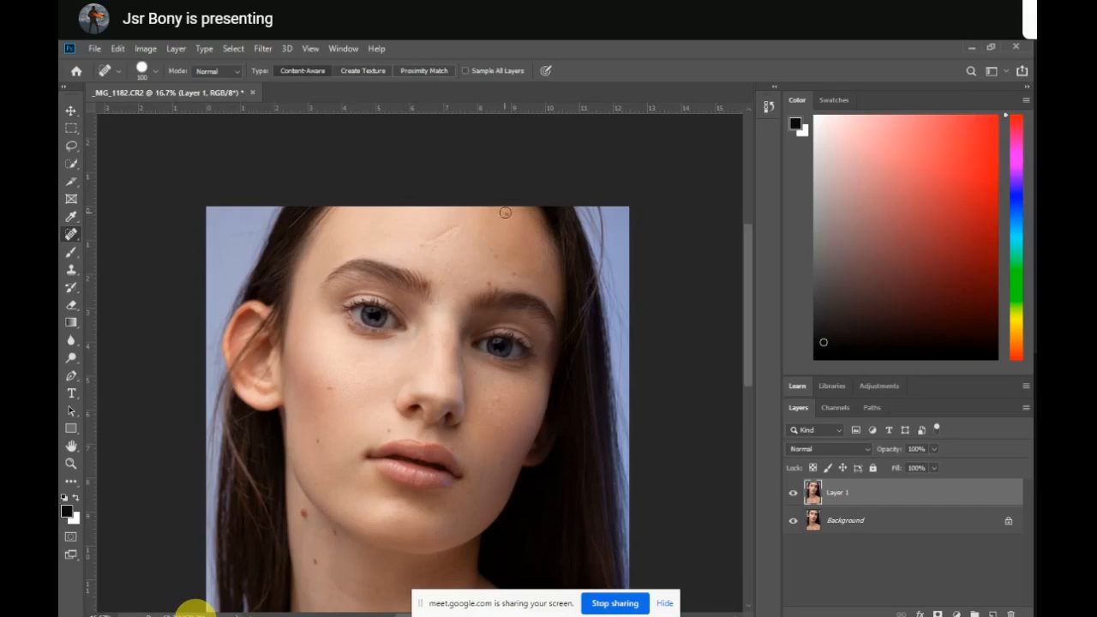
Remove the moles, the fine scratch and other blemishes across the middle of the forehead and above the eyebrows with the Spot Healing Brush
{"action": "left_click", "coordinate": [505, 212]}
{"action": "left_click_drag", "start_coordinate": [495, 256], "coordinate": [501, 265]}
{"action": "left_click", "coordinate": [514, 275]}
{"action": "left_click", "coordinate": [487, 282]}
{"action": "left_click", "coordinate": [447, 286]}
{"action": "left_click", "coordinate": [464, 274]}
{"action": "left_click", "coordinate": [442, 279]}
{"action": "mouse_move", "coordinate": [423, 246]}
{"action": "left_mouse_down"}
{"action": "mouse_move", "coordinate": [467, 228]}
{"action": "mouse_move", "coordinate": [429, 249]}
{"action": "left_mouse_up"}
{"action": "left_click", "coordinate": [479, 232]}
{"action": "left_click", "coordinate": [488, 232]}
Heal the remaining spots along the shaded side of the forehead and the moles on the brightly lit cheek and beside the nose
{"action": "key", "text": "ctrl+plus"}
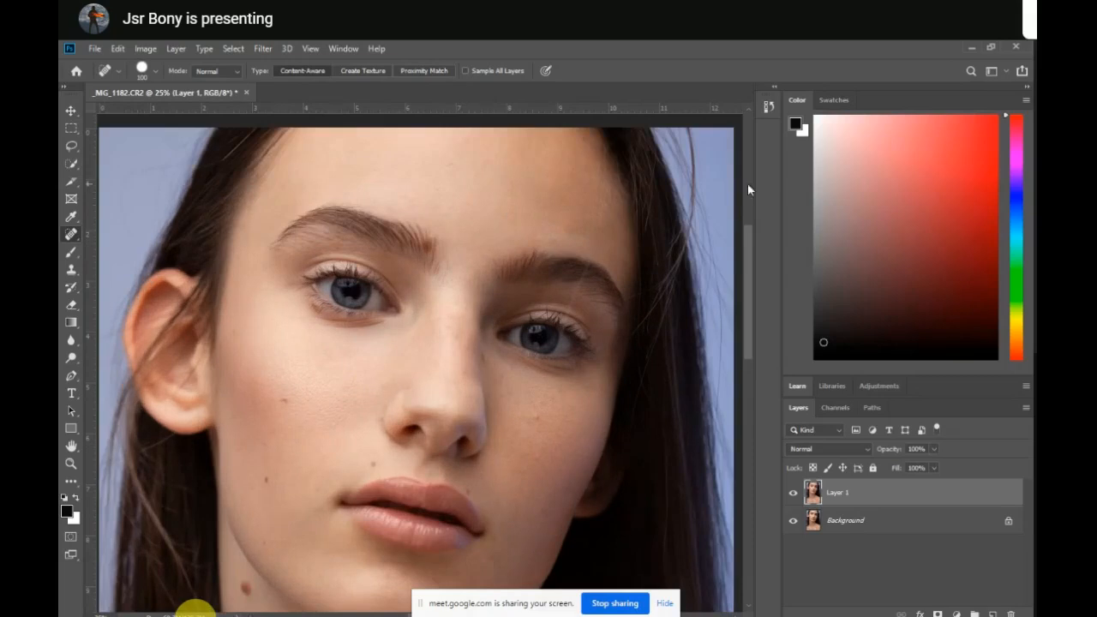
{"action": "left_click_drag", "start_coordinate": [744, 262], "coordinate": [749, 228]}
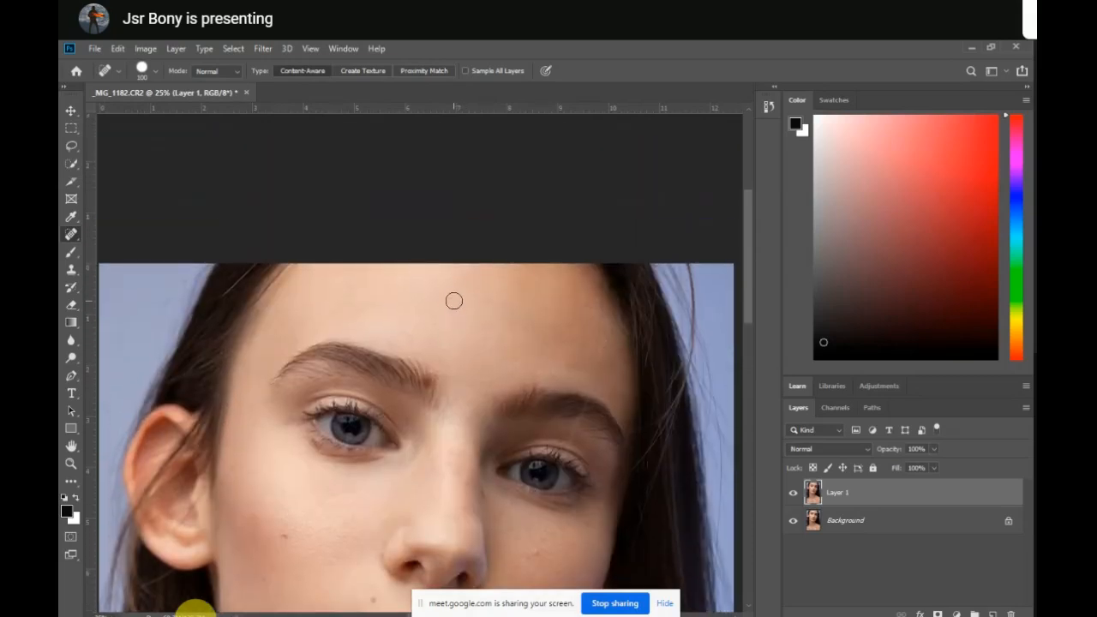
{"action": "left_click", "coordinate": [584, 276]}
{"action": "left_click", "coordinate": [619, 394]}
{"action": "left_click", "coordinate": [282, 534]}
{"action": "left_click", "coordinate": [371, 597]}
{"action": "left_click", "coordinate": [264, 578]}
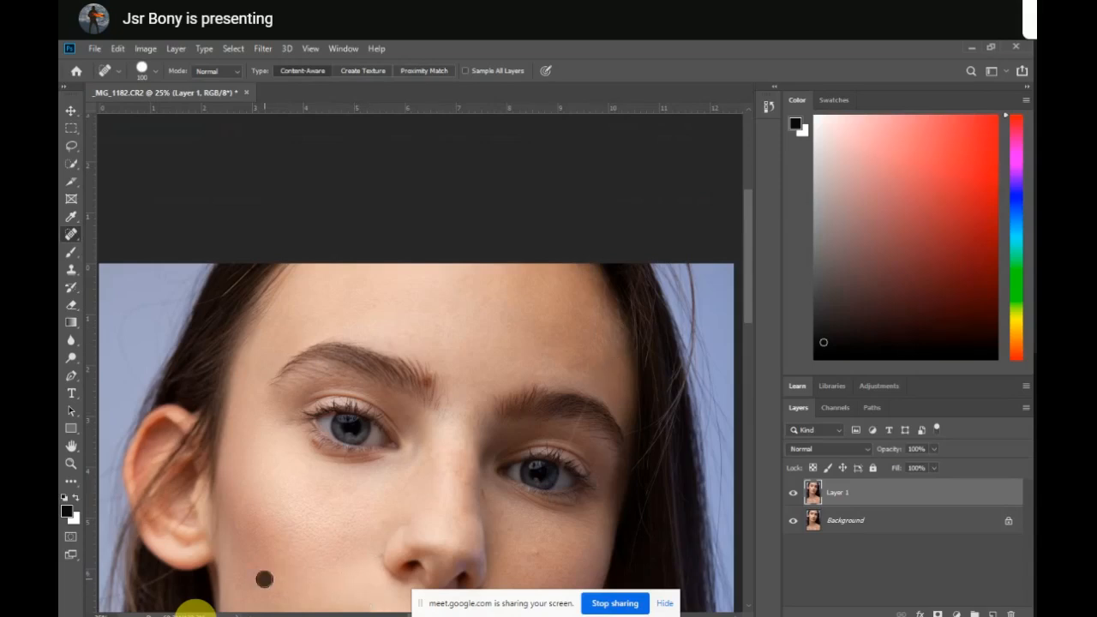
Heal the small skin blemishes beside the nose and on the shaded cheek below the eye
{"action": "left_click", "coordinate": [380, 524]}
{"action": "left_click", "coordinate": [376, 553]}
{"action": "left_click", "coordinate": [485, 493]}
{"action": "left_click", "coordinate": [542, 554]}
{"action": "left_click", "coordinate": [504, 522]}
{"action": "left_click", "coordinate": [522, 537]}
Heal the spots on the lower cheeks, above the upper lip and around the chin
{"action": "left_click_drag", "start_coordinate": [746, 310], "coordinate": [751, 363]}
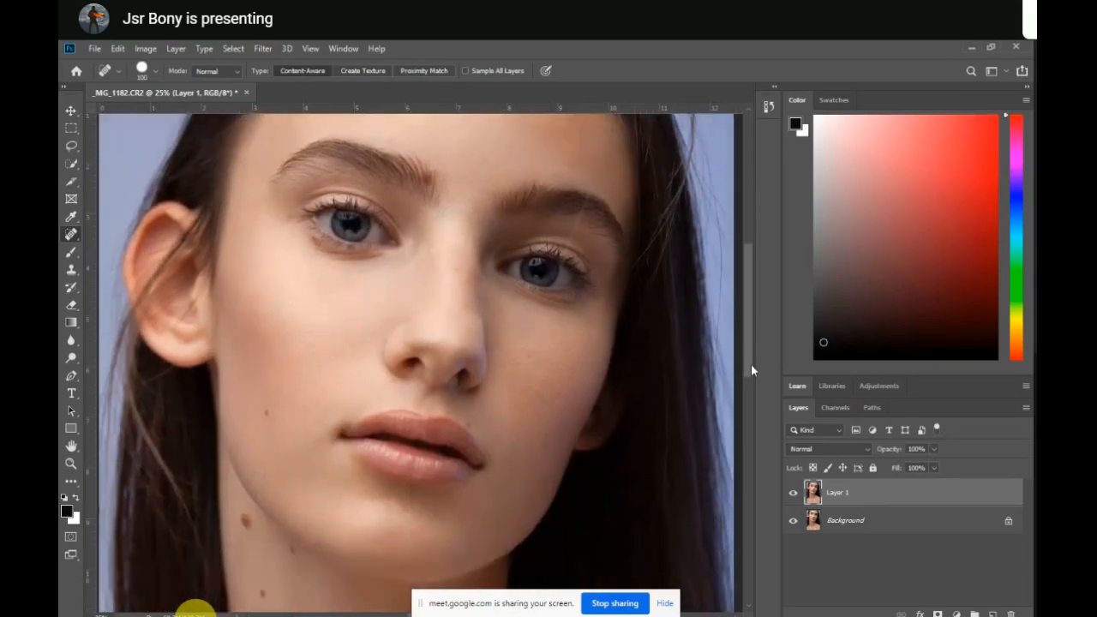
{"action": "left_click", "coordinate": [547, 442]}
{"action": "left_click", "coordinate": [474, 418]}
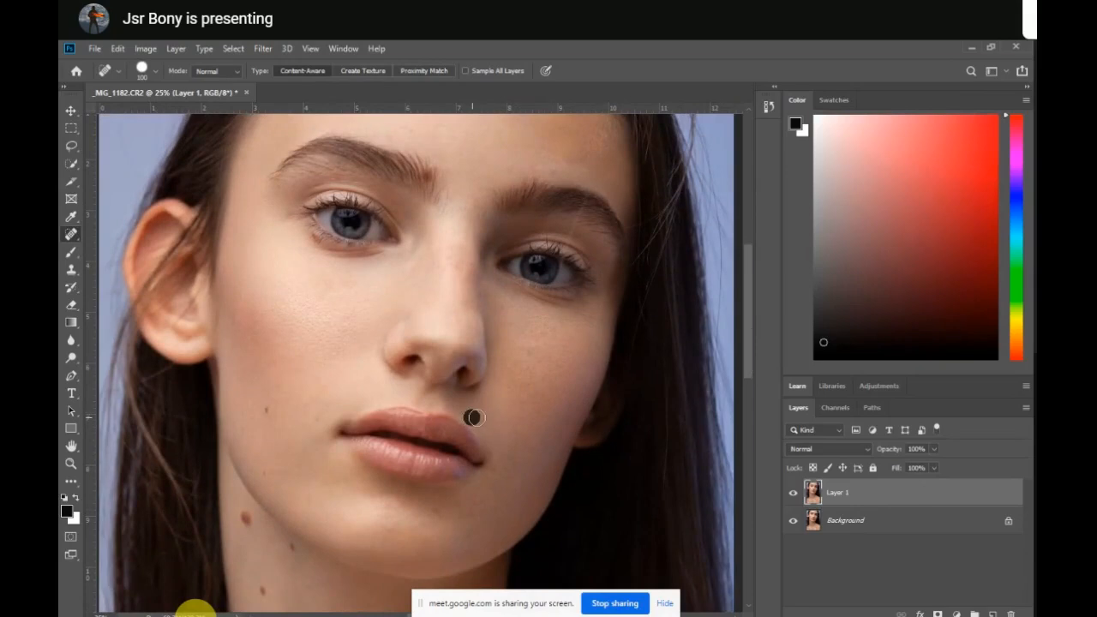
{"action": "left_click", "coordinate": [264, 411]}
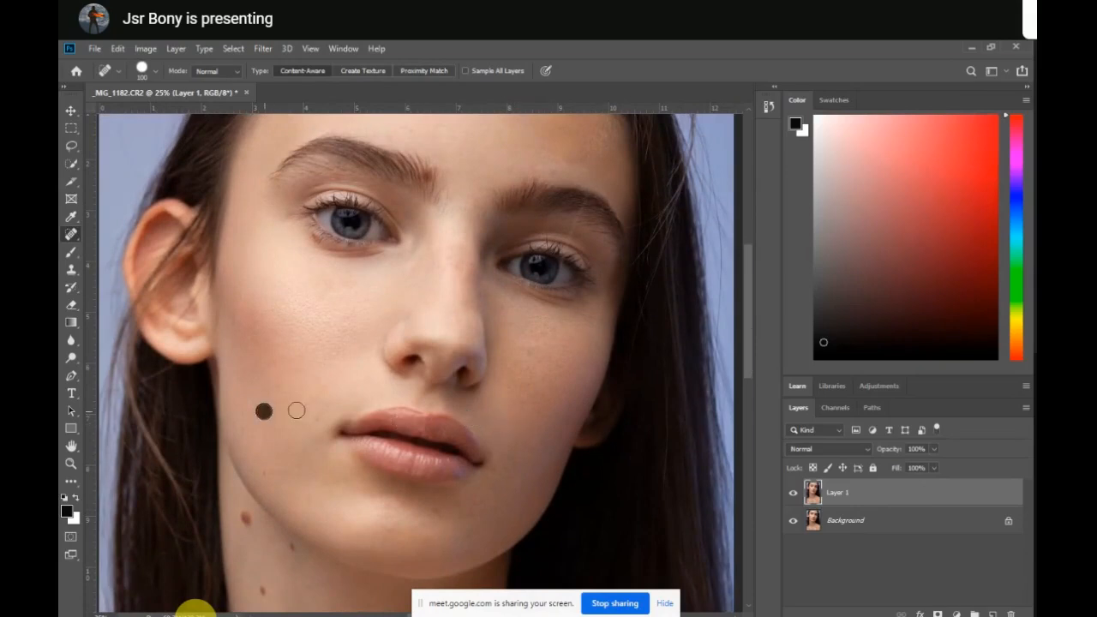
{"action": "left_click", "coordinate": [472, 418]}
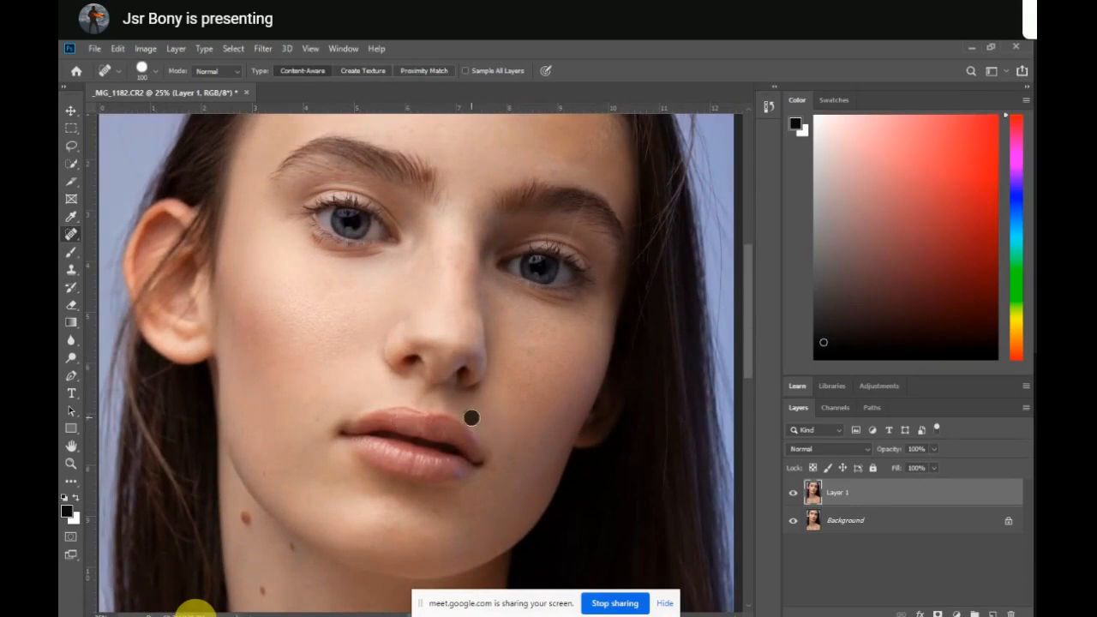
{"action": "left_click", "coordinate": [487, 507]}
{"action": "left_click", "coordinate": [410, 505]}
{"action": "left_click", "coordinate": [393, 531]}
{"action": "left_click", "coordinate": [501, 541]}
Remove the spot on the jawline below the ear and the moles on the upper neck with the Spot Healing Brush
{"action": "left_click", "coordinate": [261, 475]}
{"action": "left_click", "coordinate": [246, 518]}
{"action": "left_click", "coordinate": [244, 511]}
{"action": "left_click", "coordinate": [246, 526]}
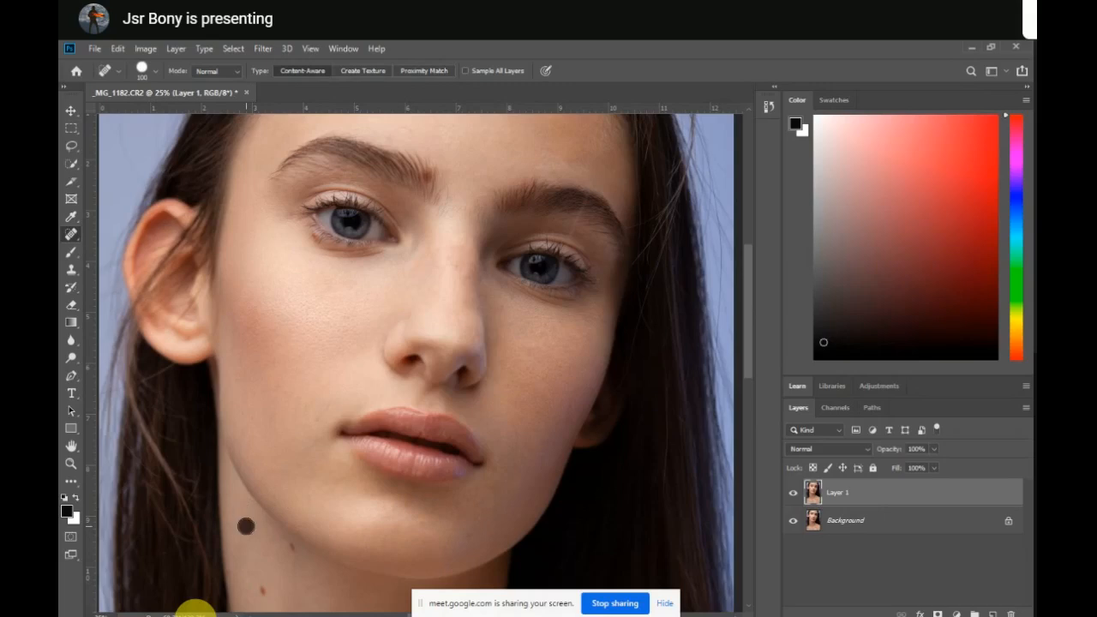
{"action": "left_click", "coordinate": [290, 547]}
{"action": "left_click", "coordinate": [268, 590]}
{"action": "left_click", "coordinate": [264, 592]}
{"action": "left_click_drag", "start_coordinate": [743, 364], "coordinate": [749, 404]}
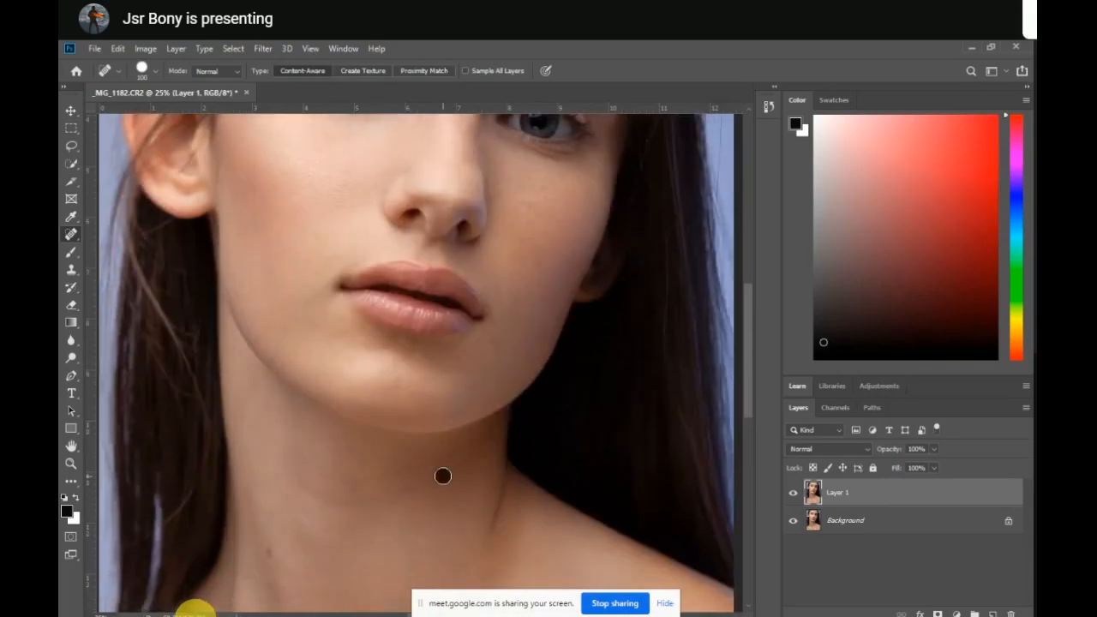
Heal the small spots and blemishes across the neck below the chin on Layer 1 with the Spot Healing Brush
{"action": "left_click", "coordinate": [269, 555]}
{"action": "left_click", "coordinate": [262, 549]}
{"action": "left_click", "coordinate": [365, 485]}
{"action": "left_click", "coordinate": [342, 495]}
{"action": "left_click", "coordinate": [375, 484]}
{"action": "left_click", "coordinate": [393, 504]}
{"action": "left_click", "coordinate": [433, 511]}
{"action": "left_click", "coordinate": [460, 524]}
{"action": "left_click", "coordinate": [412, 488]}
Heal the blemishes at the base of the neck and beside the hair at the shoulder
{"action": "left_click_drag", "start_coordinate": [746, 387], "coordinate": [754, 425]}
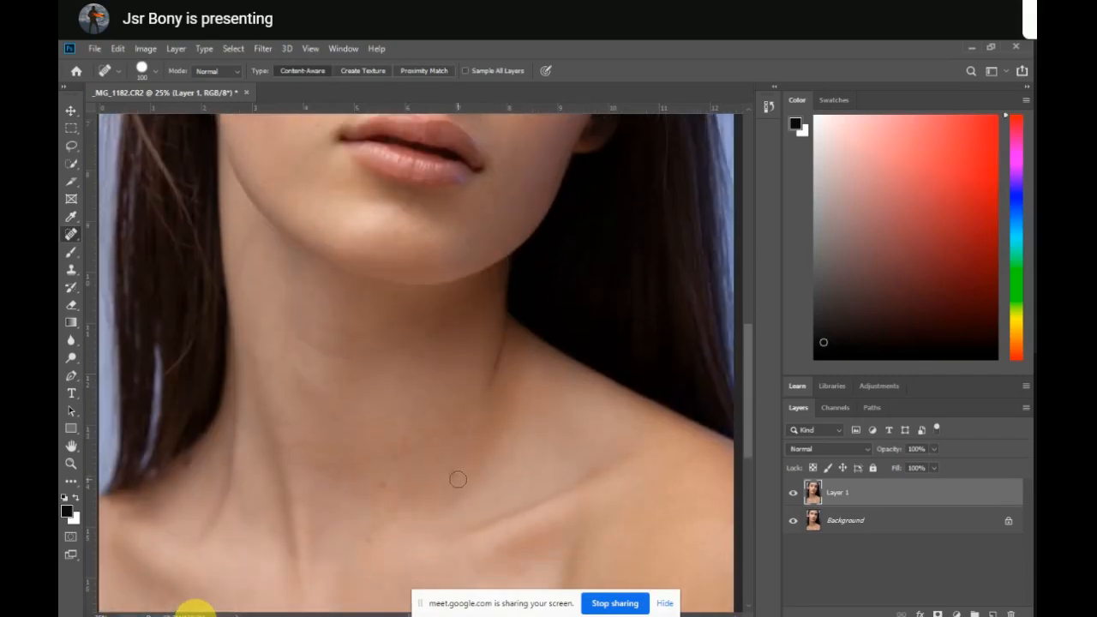
{"action": "left_click", "coordinate": [458, 479]}
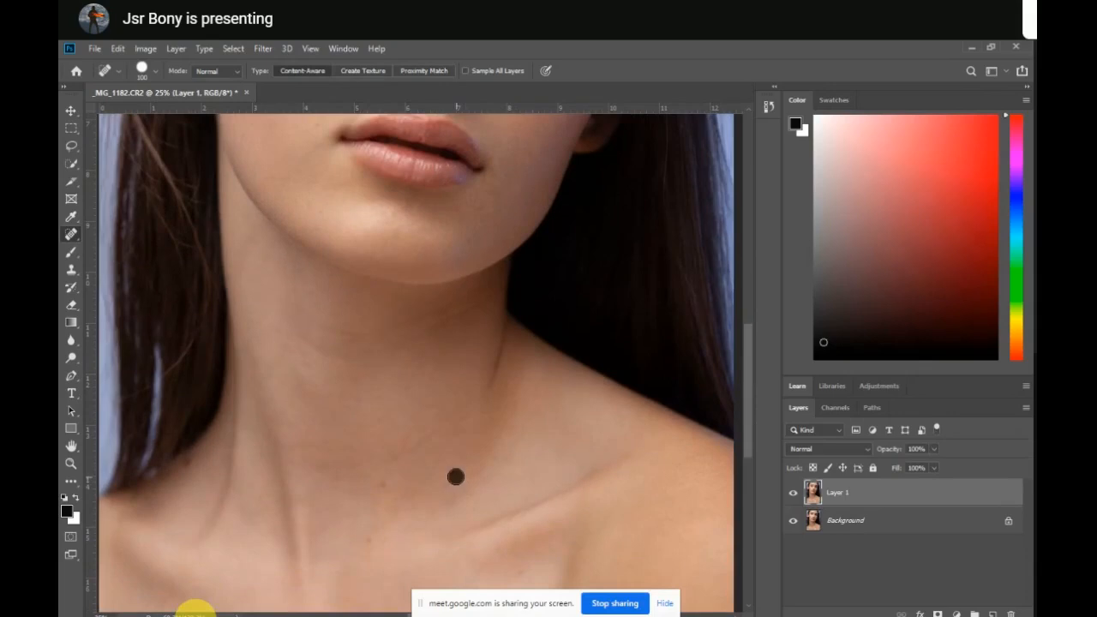
{"action": "left_click", "coordinate": [368, 543]}
{"action": "left_click", "coordinate": [368, 531]}
{"action": "left_click", "coordinate": [186, 461]}
Remove the moles and spots on the upper chest below the collarbones with the Spot Healing Brush
{"action": "left_click_drag", "start_coordinate": [749, 392], "coordinate": [750, 436]}
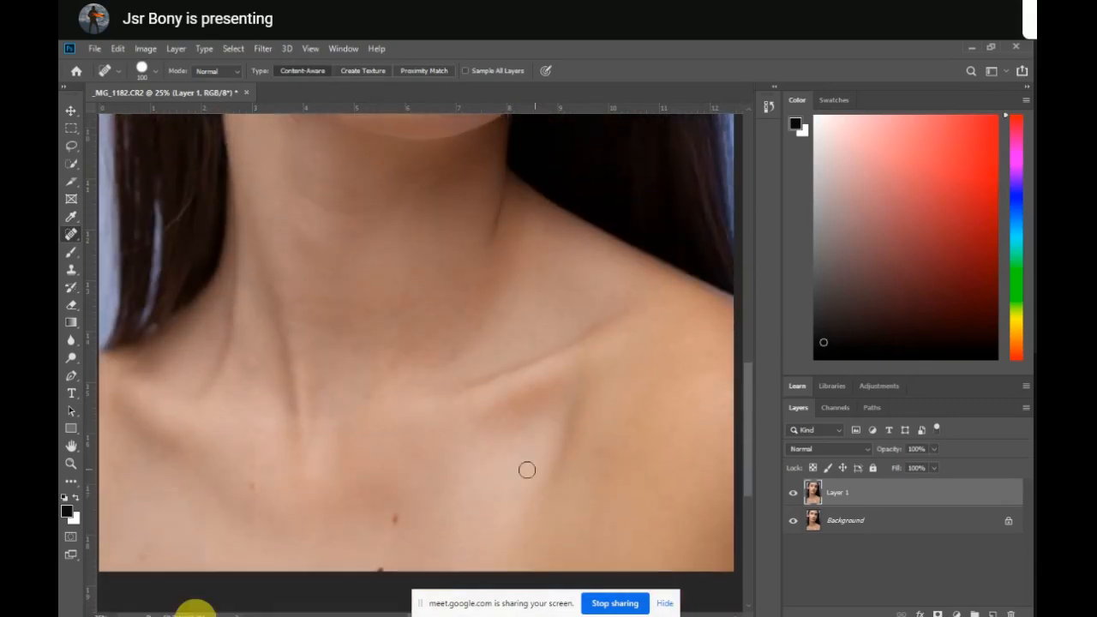
{"action": "left_click", "coordinate": [393, 517]}
{"action": "left_click", "coordinate": [253, 489]}
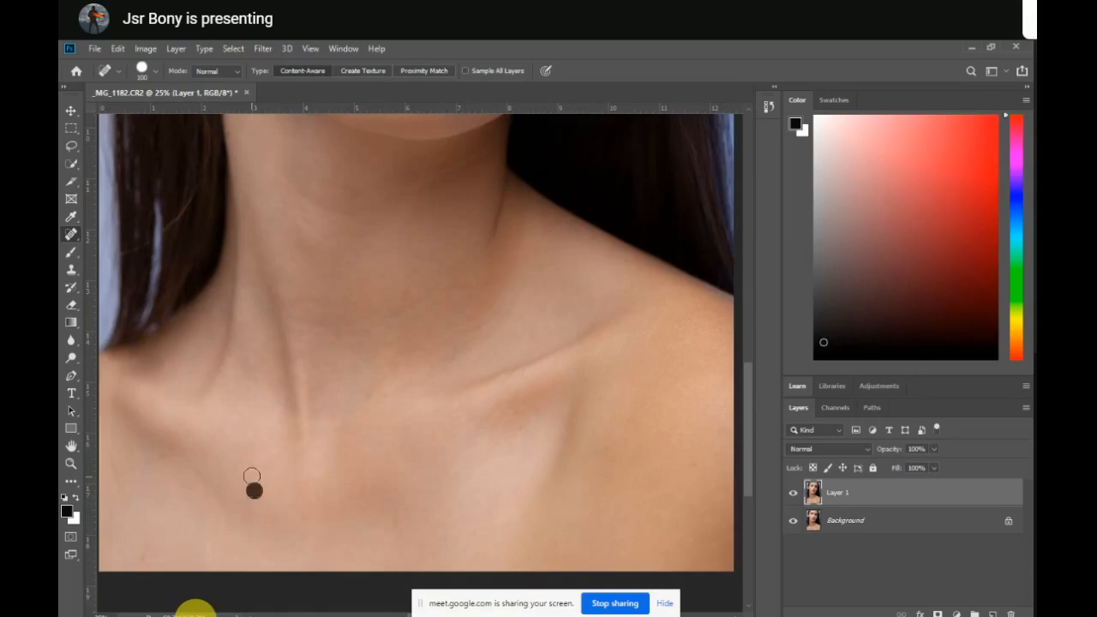
{"action": "left_click", "coordinate": [160, 454]}
{"action": "left_click", "coordinate": [145, 554]}
Heal the remaining blemishes on the forehead, between the eyebrows and on the lower cheek near the jaw
{"action": "left_click_drag", "start_coordinate": [750, 407], "coordinate": [744, 262]}
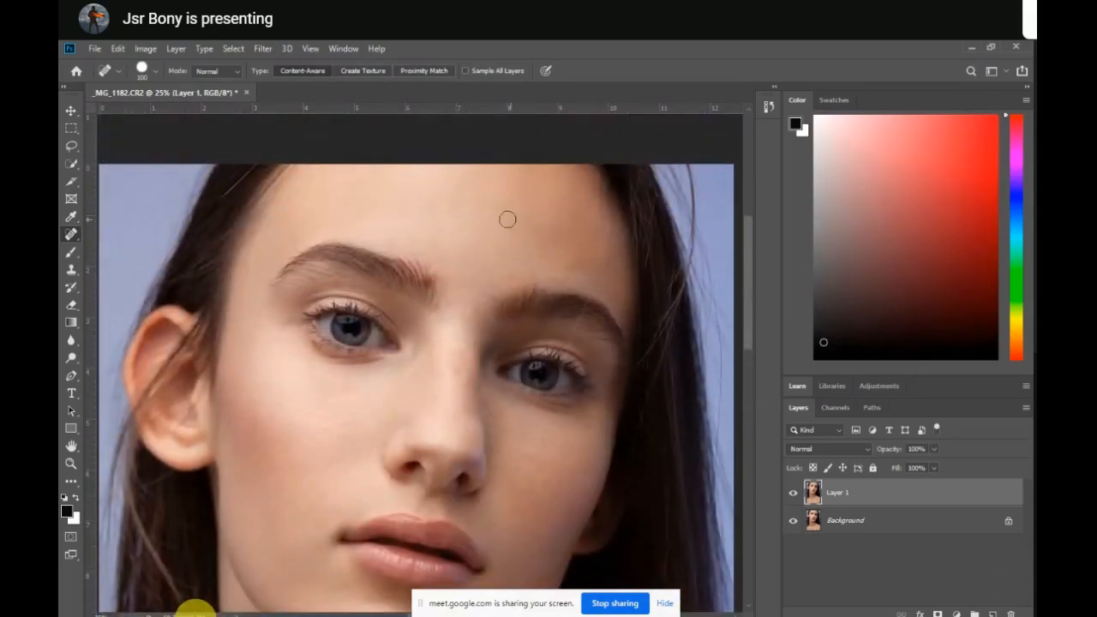
{"action": "left_click", "coordinate": [449, 246]}
{"action": "left_click", "coordinate": [412, 237]}
{"action": "left_click", "coordinate": [442, 225]}
{"action": "left_click", "coordinate": [467, 235]}
{"action": "left_click", "coordinate": [480, 266]}
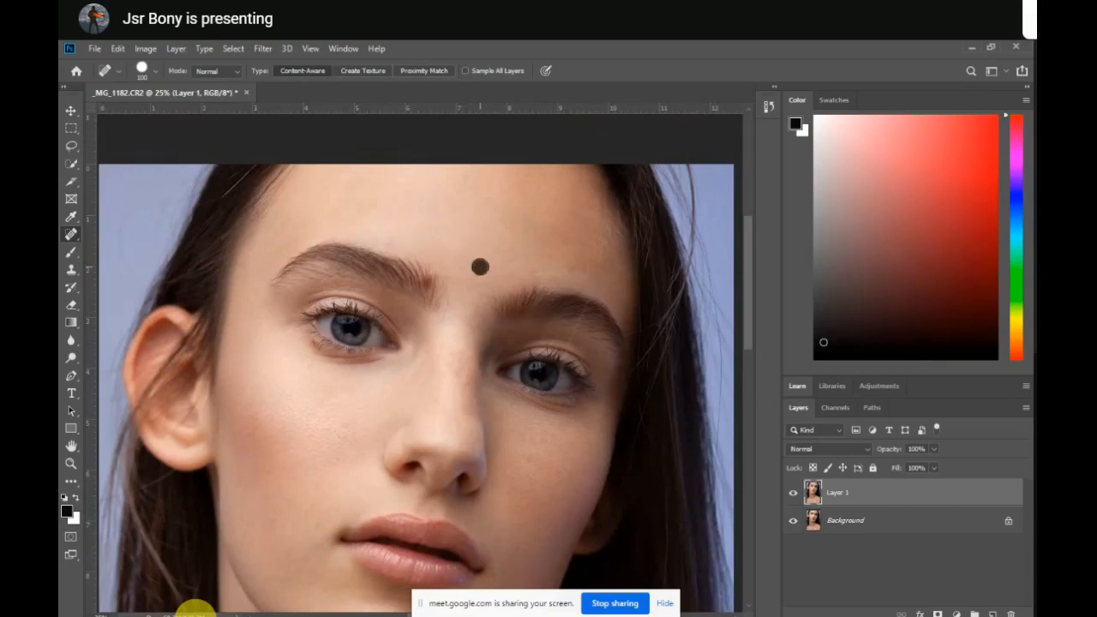
{"action": "left_click", "coordinate": [556, 274]}
{"action": "left_click", "coordinate": [571, 517]}
{"action": "left_click", "coordinate": [570, 529]}
Compare the retouched portrait with the original by hiding and showing Layer 1, both close up and with the whole image in view
{"action": "left_click", "coordinate": [793, 493]}
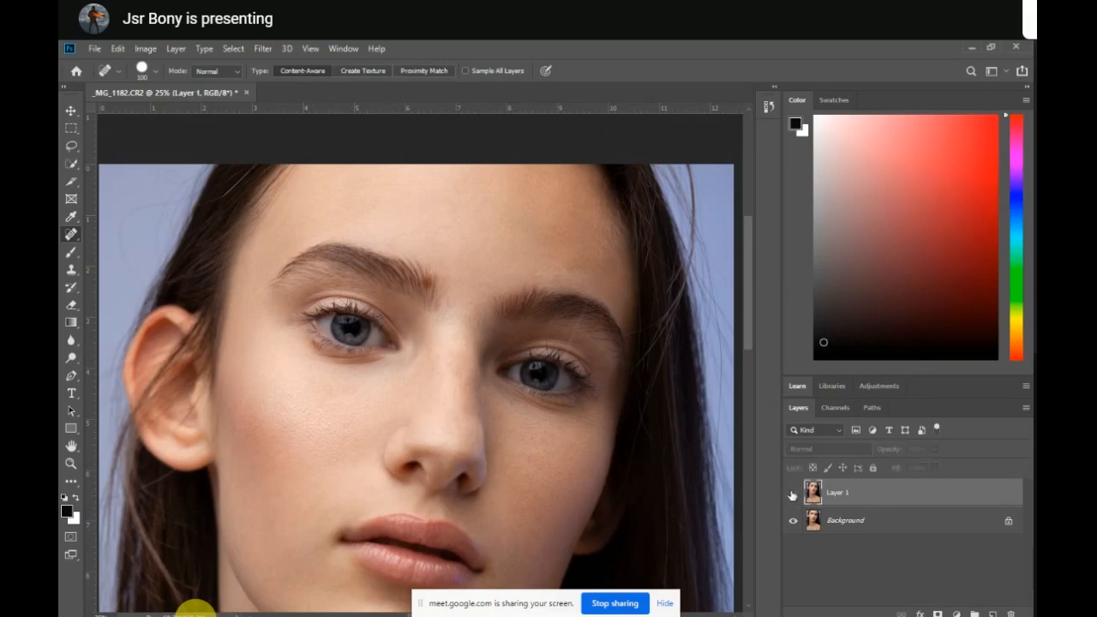
{"action": "left_click", "coordinate": [793, 494]}
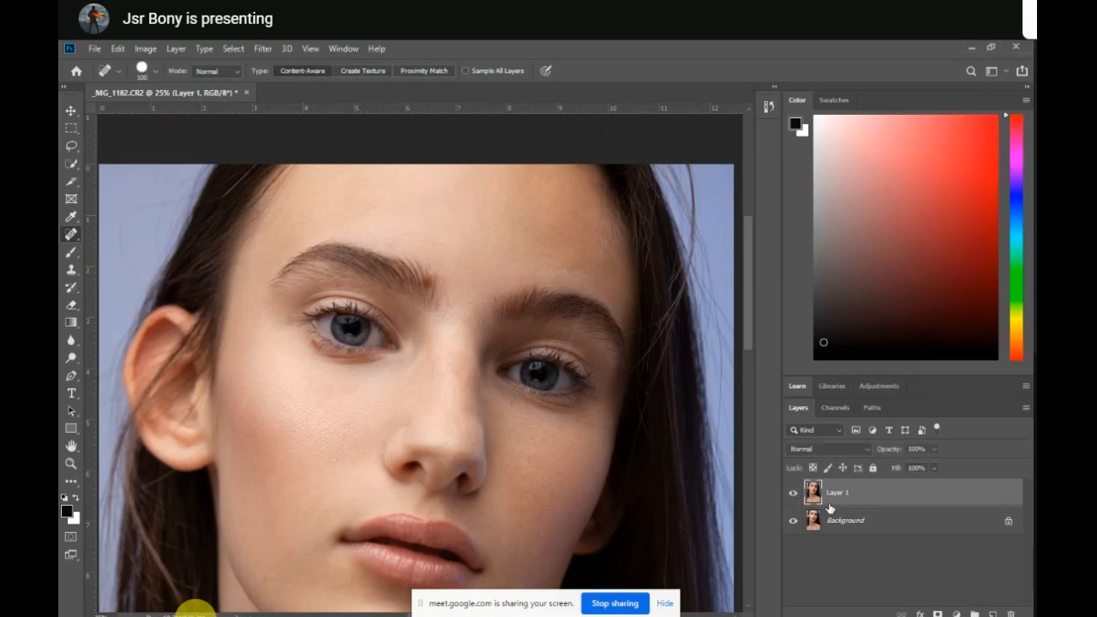
{"action": "key", "text": "ctrl+minus"}
{"action": "key", "text": "ctrl+minus"}
{"action": "key", "text": "ctrl+minus"}
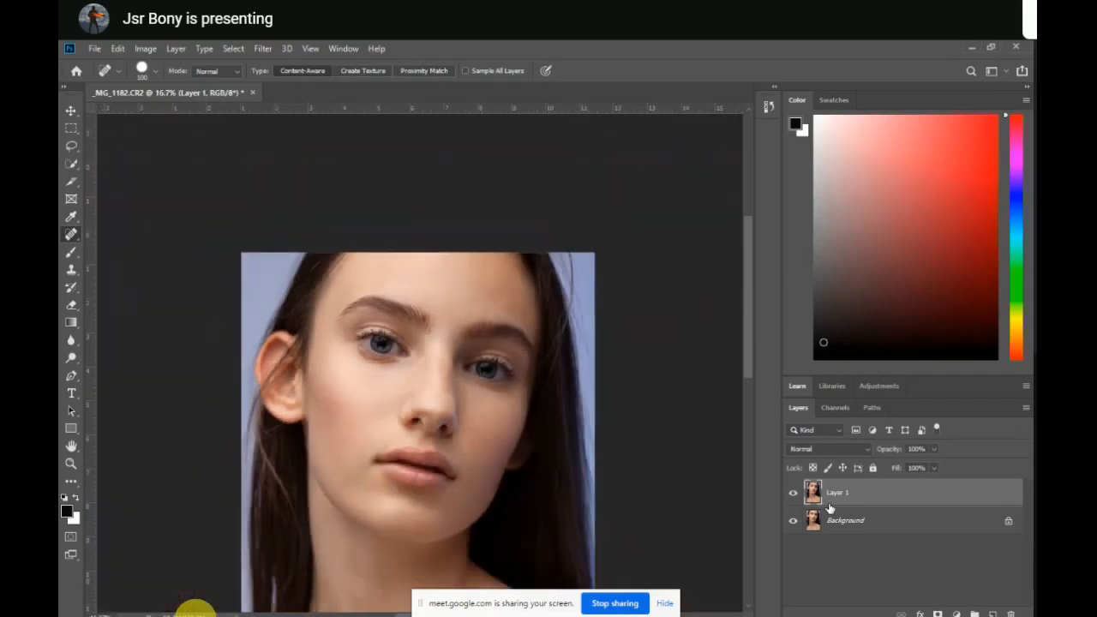
{"action": "key", "text": "ctrl+plus"}
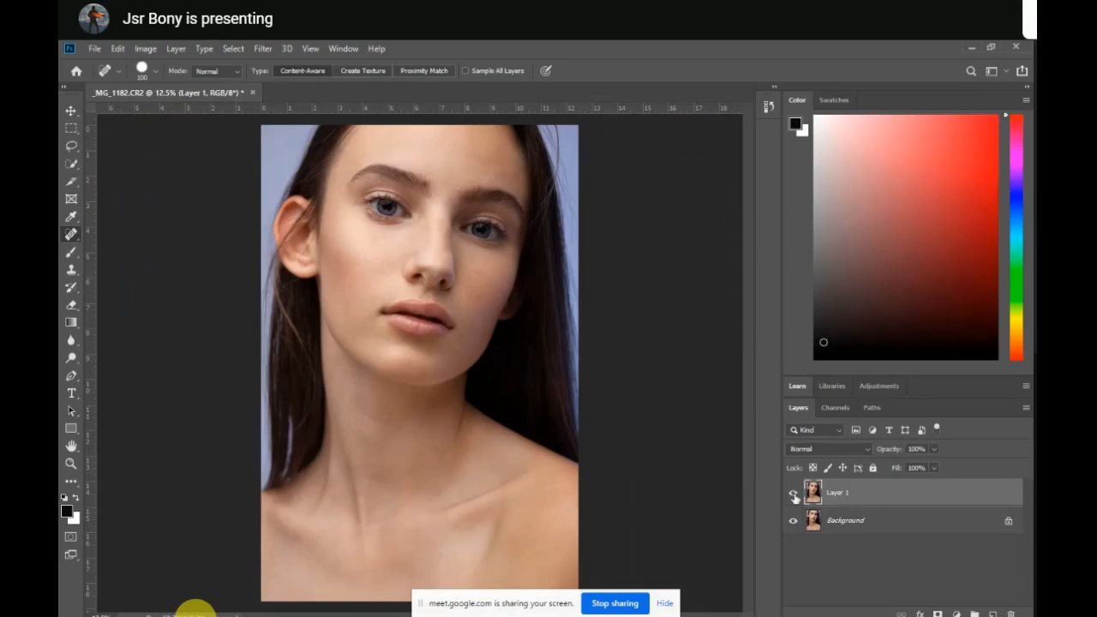
{"action": "left_click", "coordinate": [792, 494]}
{"action": "left_click", "coordinate": [793, 494]}
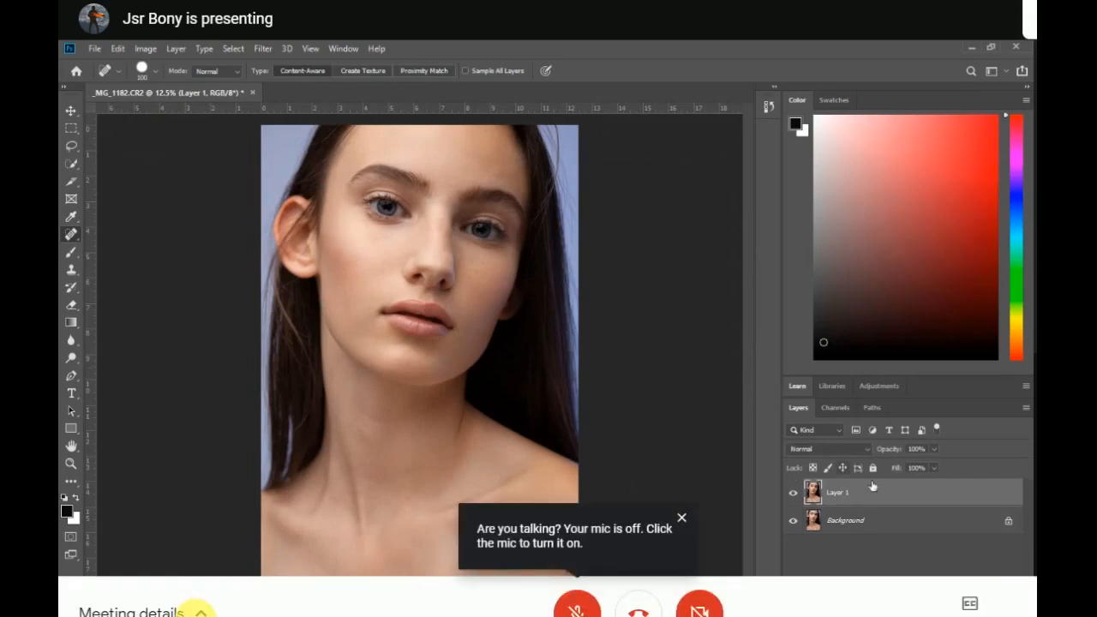
Examine the retouched skin on the face, neck and shoulders close up and in the full portrait
{"action": "key", "text": "ctrl+plus"}
{"action": "key", "text": "ctrl+plus"}
{"action": "key", "text": "ctrl+plus"}
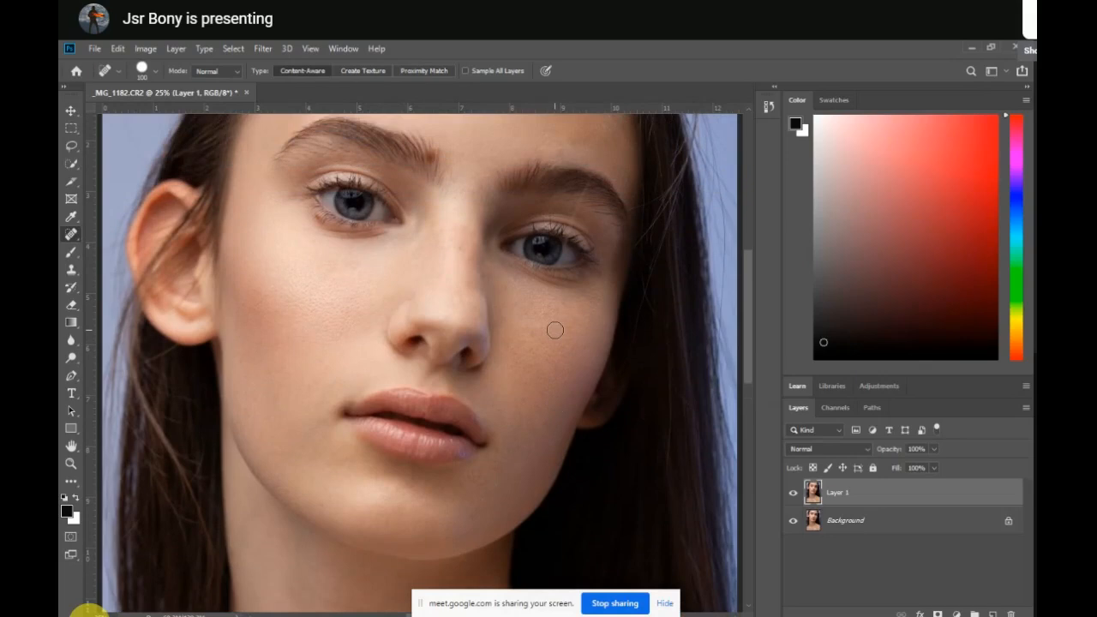
{"action": "scroll", "coordinate": [797, 357], "scroll_direction": "up", "scroll_amount": 1}
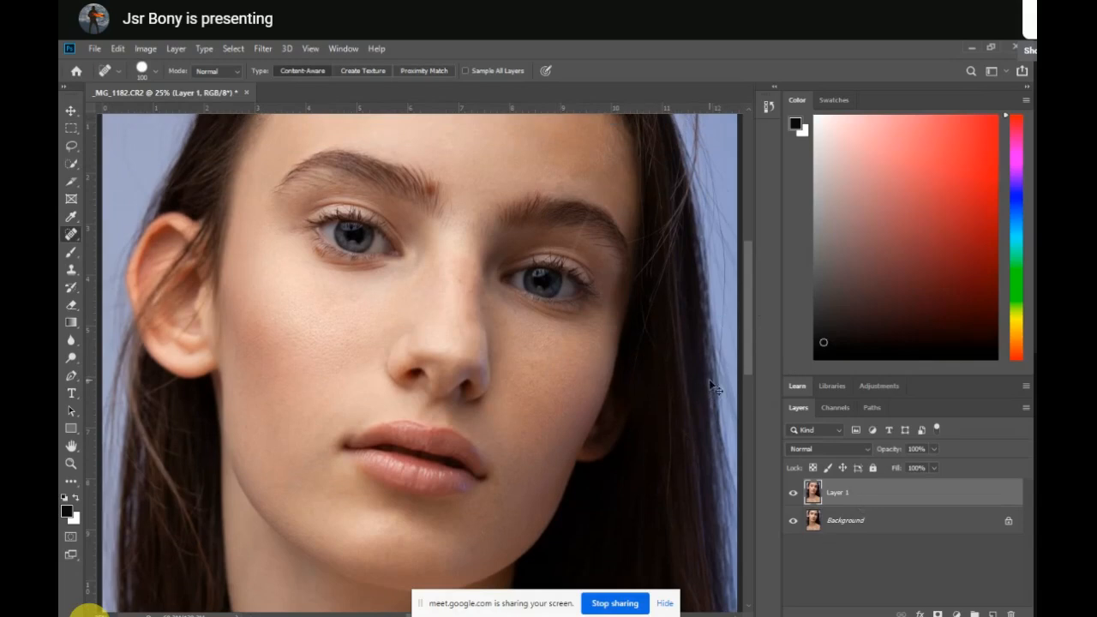
{"action": "key", "text": "ctrl+minus"}
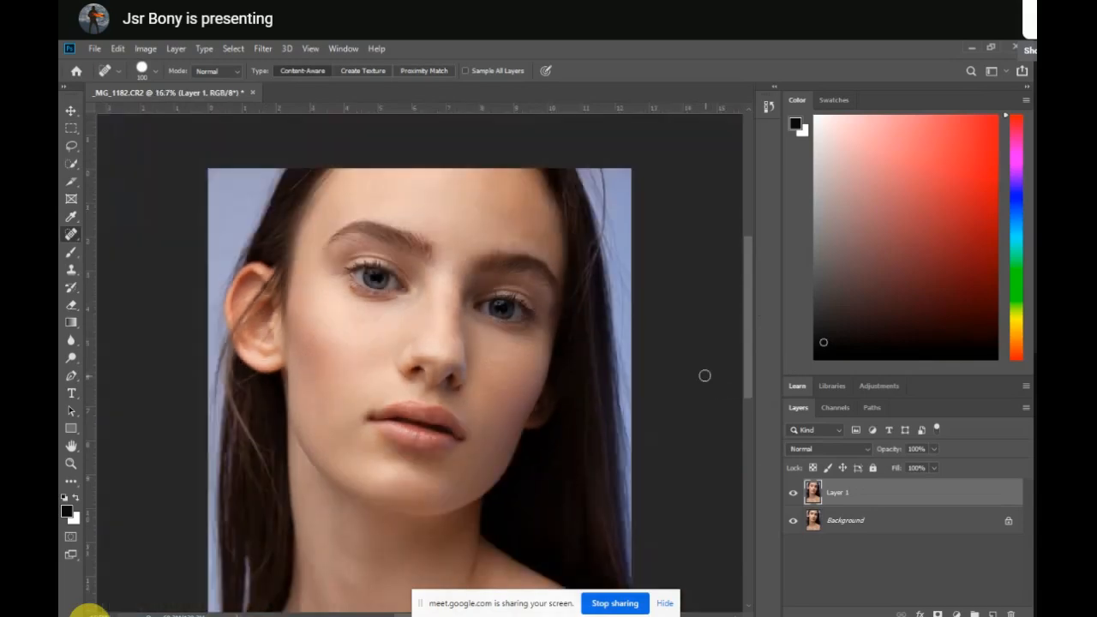
{"action": "scroll", "coordinate": [705, 375], "scroll_direction": "down", "scroll_amount": 3}
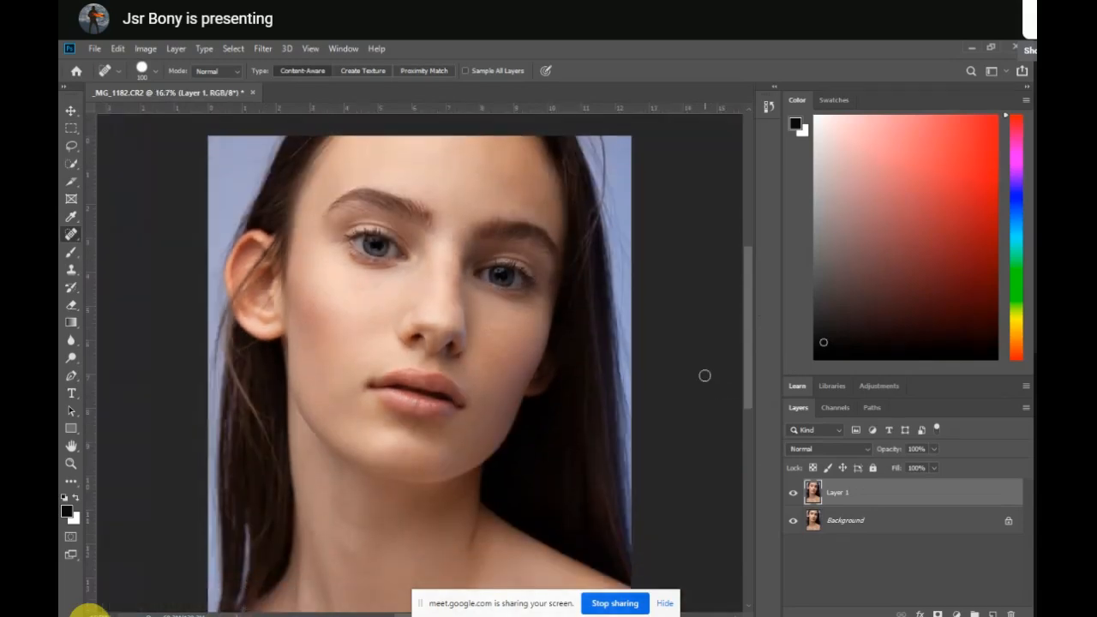
{"action": "scroll", "coordinate": [704, 375], "scroll_direction": "down", "scroll_amount": 5}
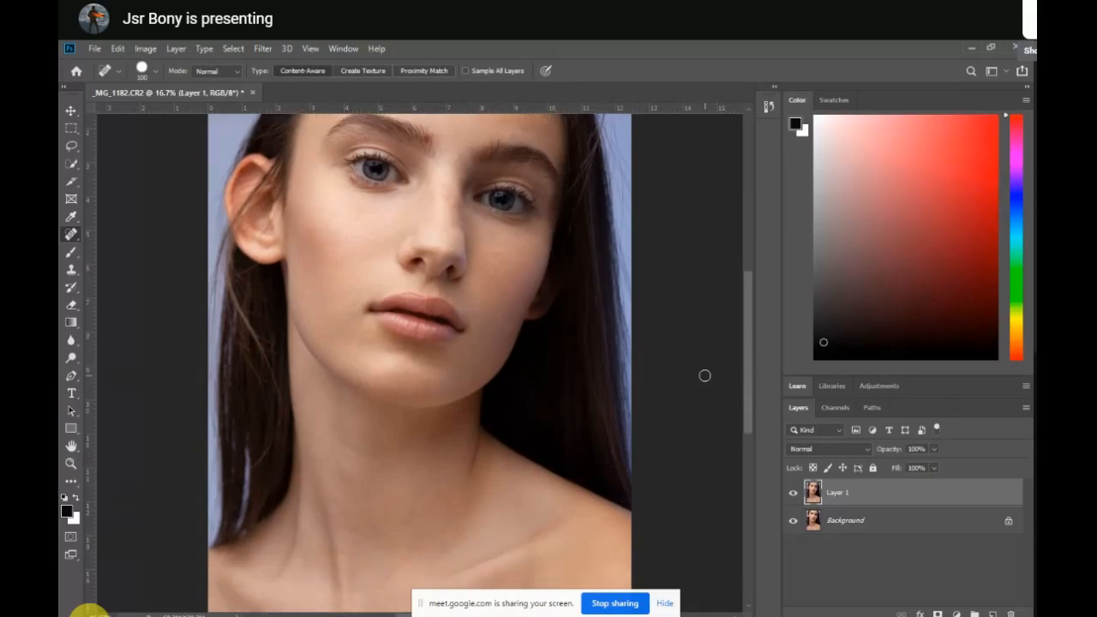
{"action": "scroll", "coordinate": [704, 376], "scroll_direction": "down", "scroll_amount": 3}
{"action": "key", "text": "ctrl+minus"}
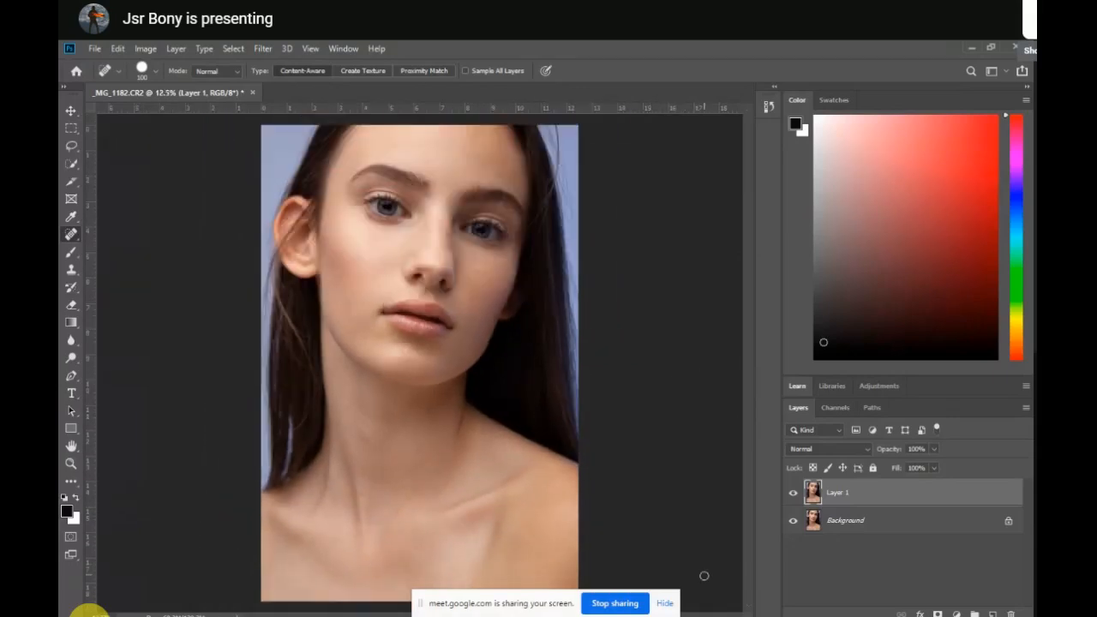
Move the Google Meet sharing bar clear of the portrait and stop sharing the screen
{"action": "left_click_drag", "start_coordinate": [457, 598], "coordinate": [665, 598]}
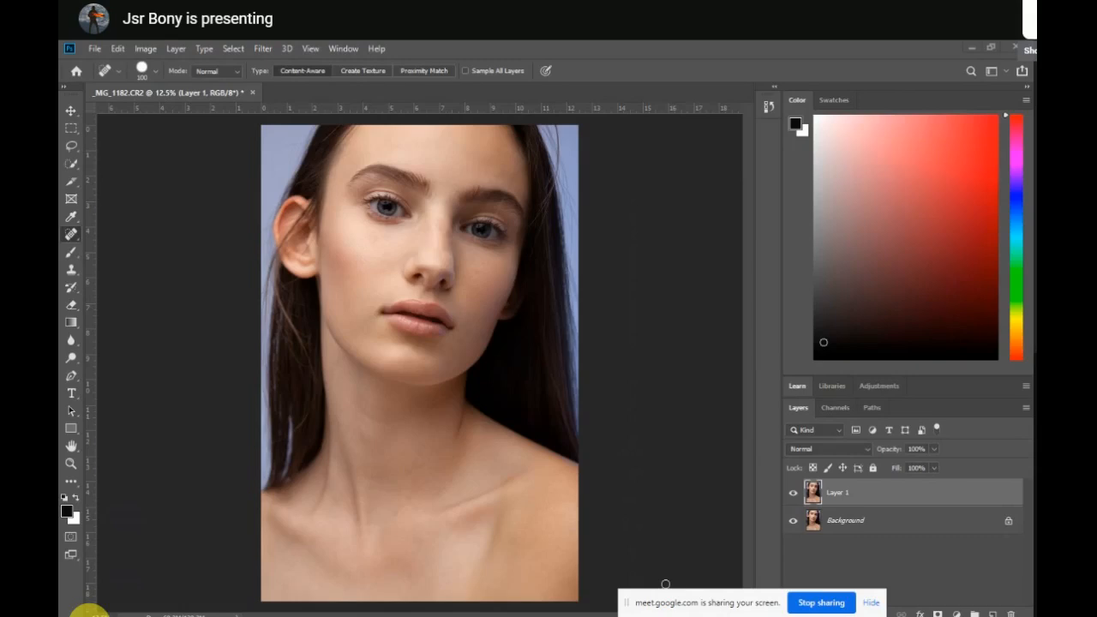
{"action": "left_click", "coordinate": [810, 603]}
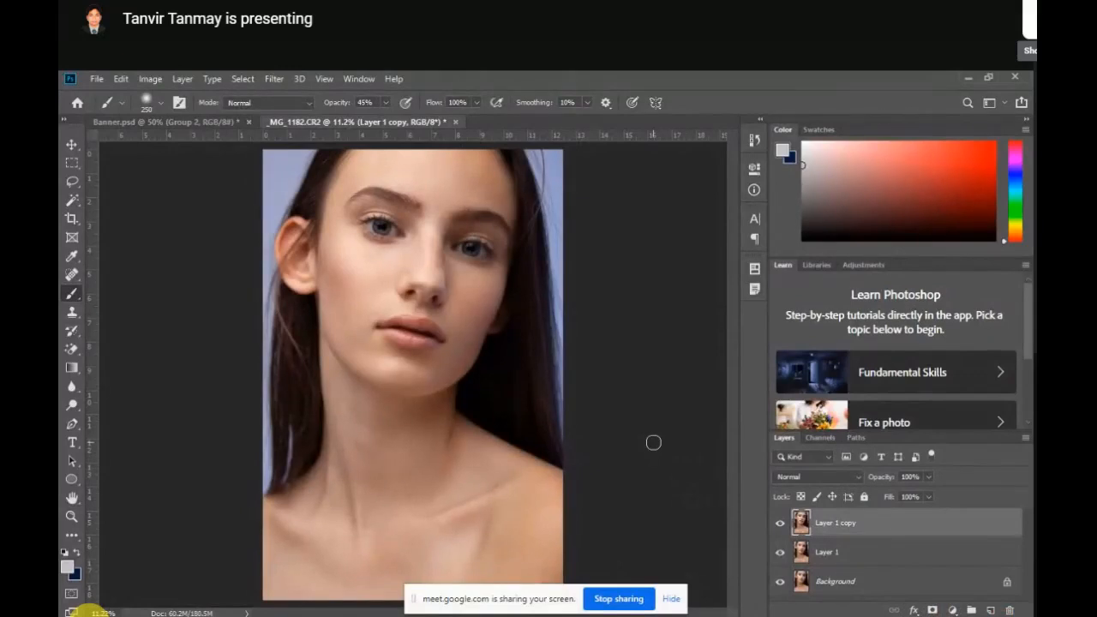
Open the Liquify filter on the Layer 1 copy layer, try both face width extremes, and set the face width to -100
{"action": "left_click", "coordinate": [72, 146]}
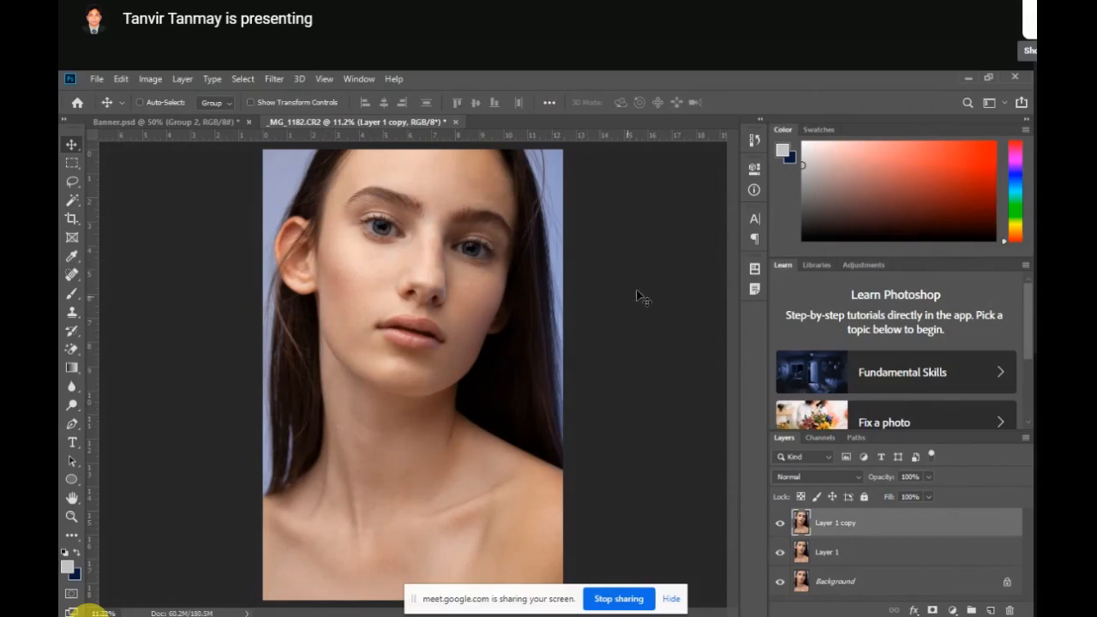
{"action": "left_click", "coordinate": [274, 79]}
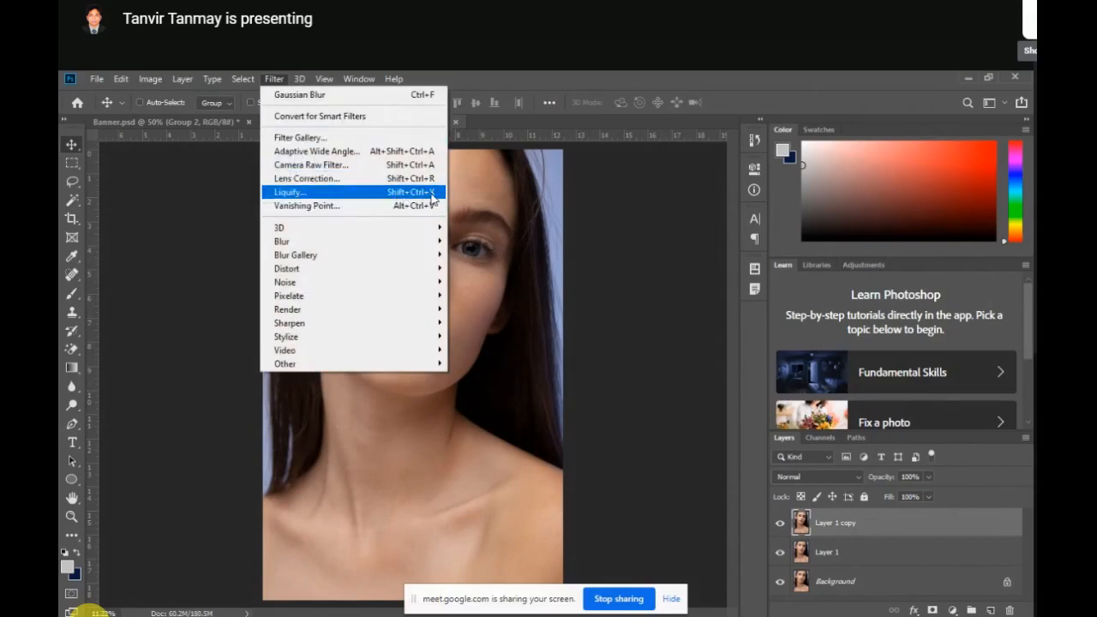
{"action": "left_click", "coordinate": [394, 193]}
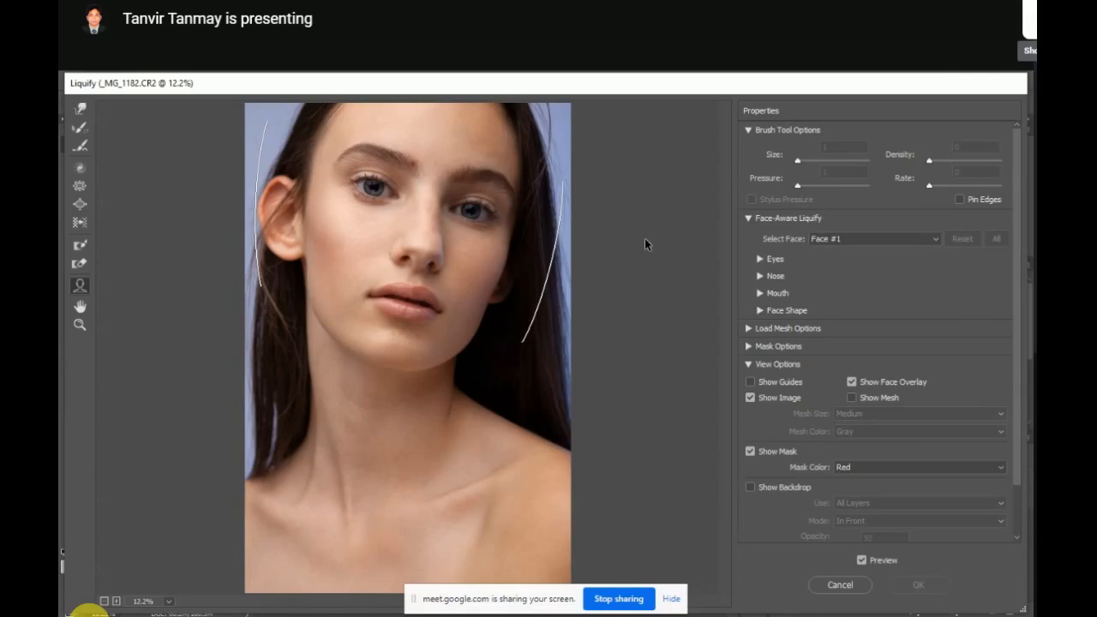
{"action": "mouse_move", "coordinate": [521, 264]}
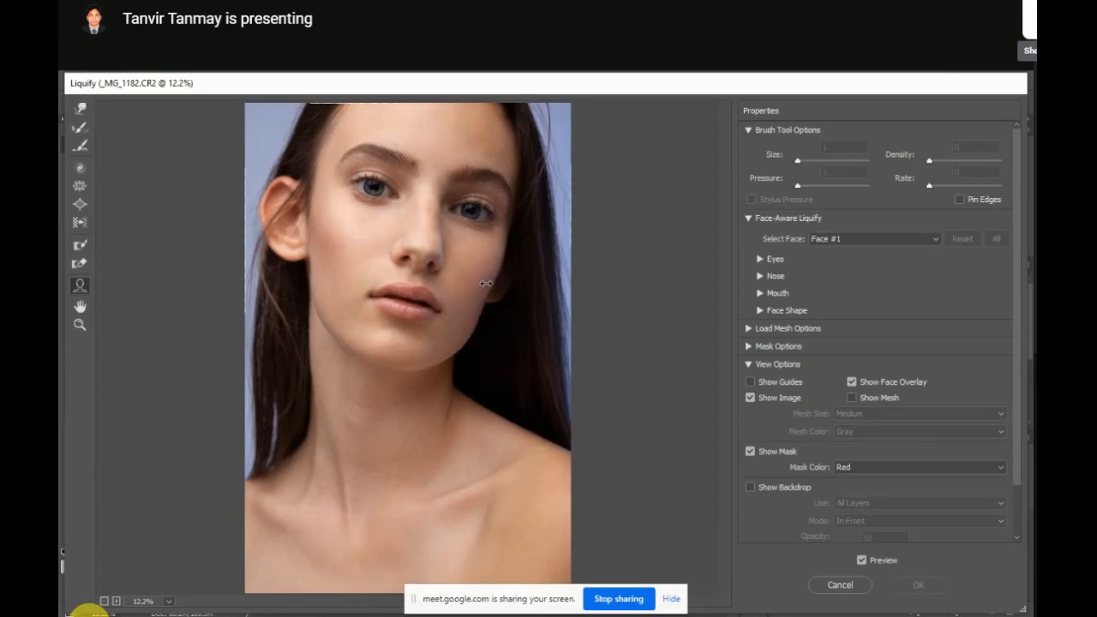
{"action": "left_click_drag", "start_coordinate": [478, 282], "coordinate": [464, 281]}
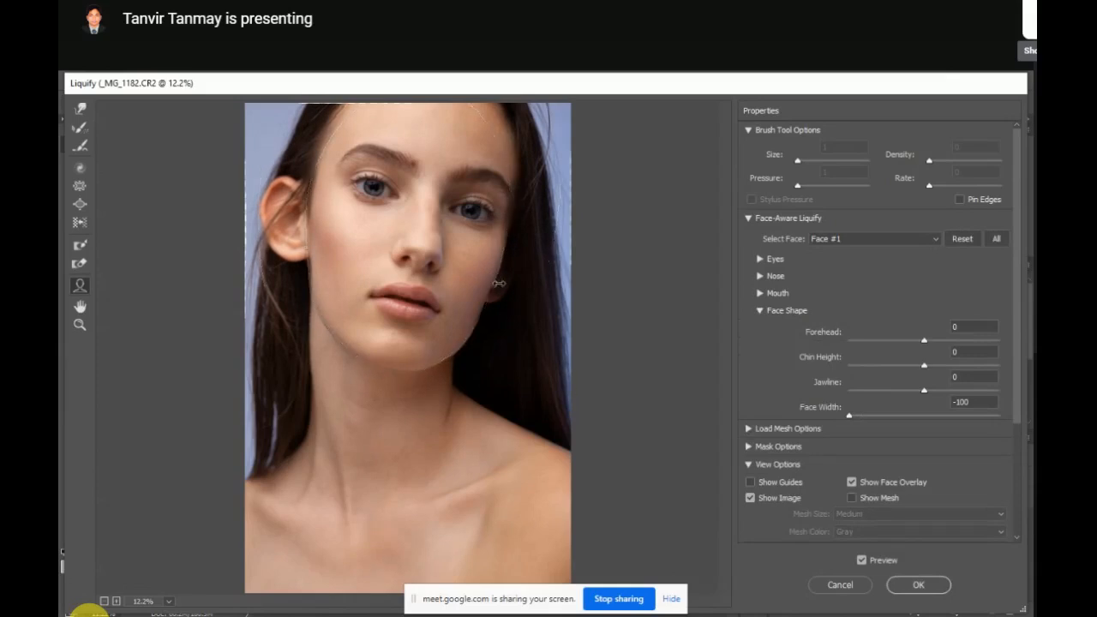
{"action": "left_click_drag", "start_coordinate": [509, 284], "coordinate": [561, 307]}
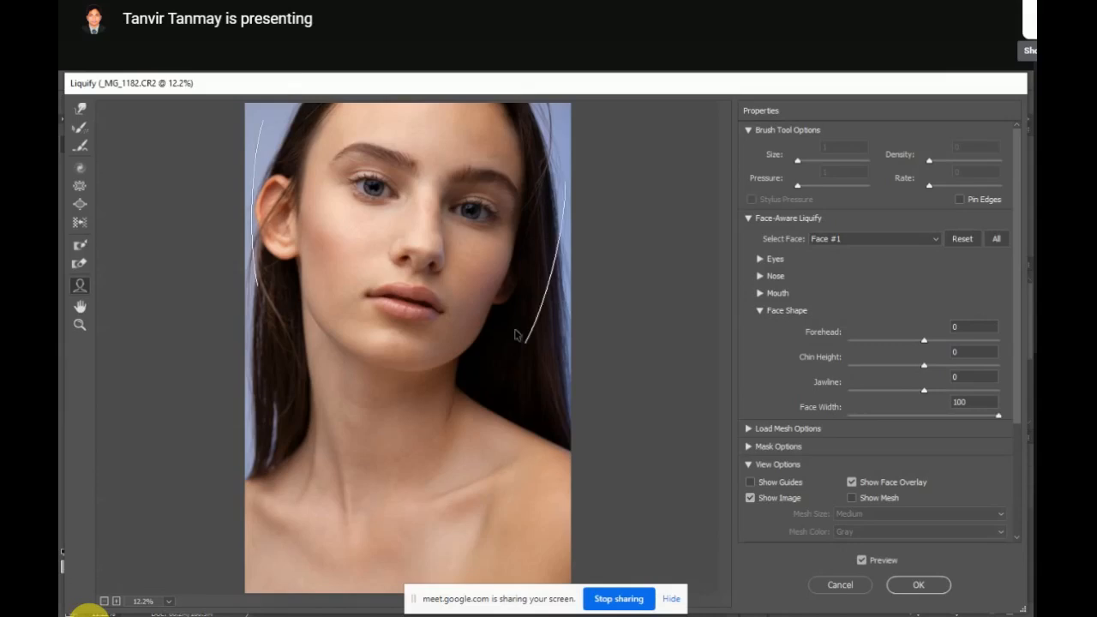
{"action": "left_click_drag", "start_coordinate": [496, 283], "coordinate": [433, 287]}
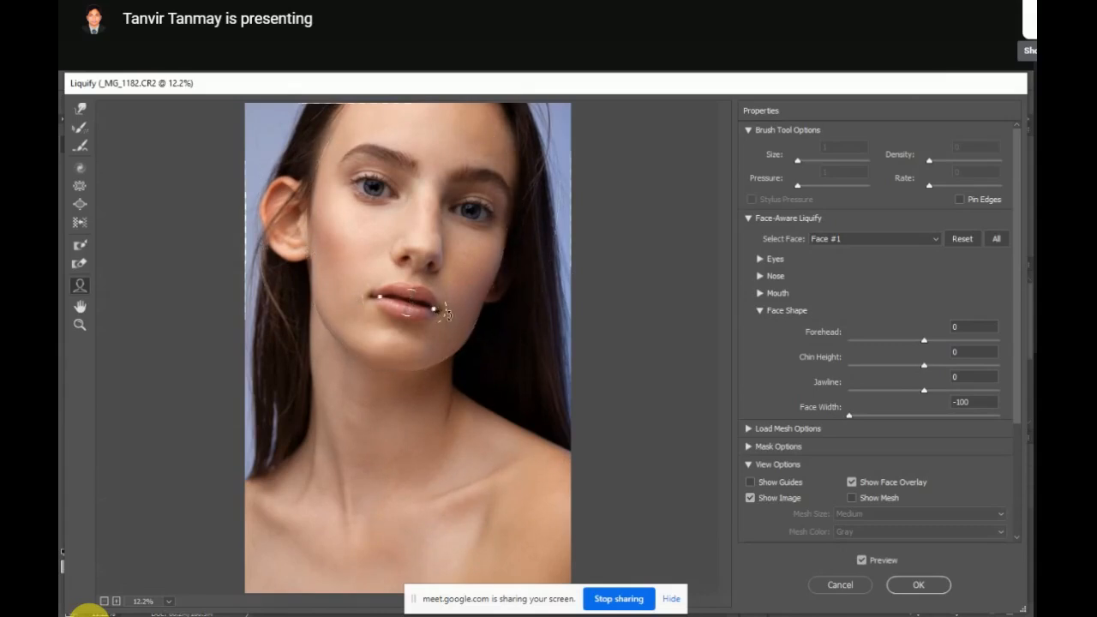
Set Liquify's smile to -4, upper lip to -100, lower lip to 100 and nose height to -100, and apply the filter
{"action": "left_click_drag", "start_coordinate": [444, 311], "coordinate": [431, 312]}
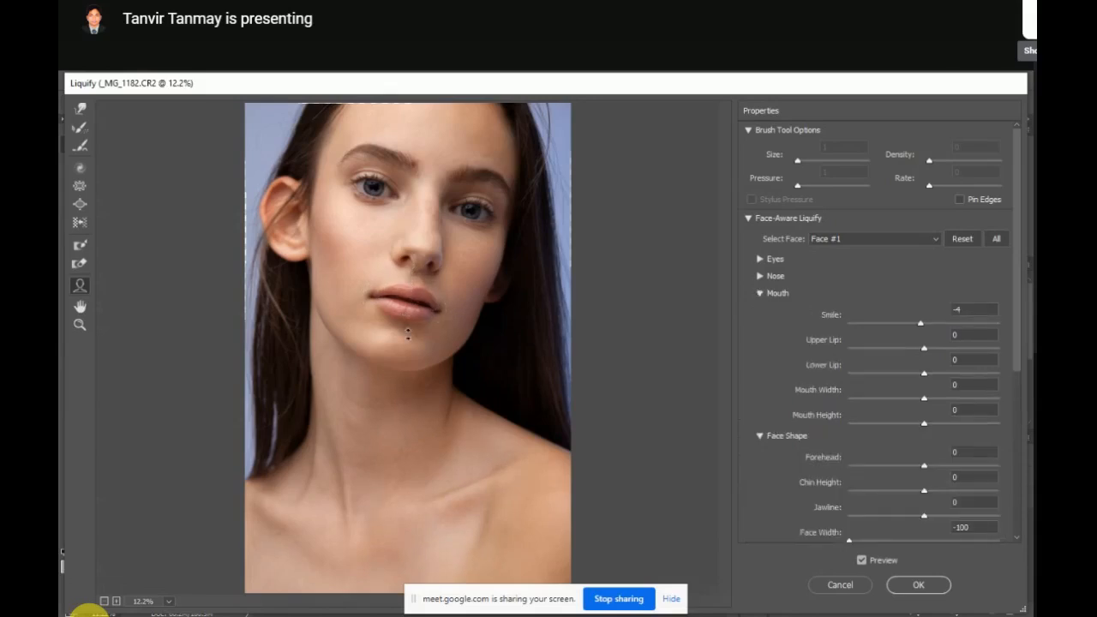
{"action": "left_click_drag", "start_coordinate": [406, 355], "coordinate": [415, 266]}
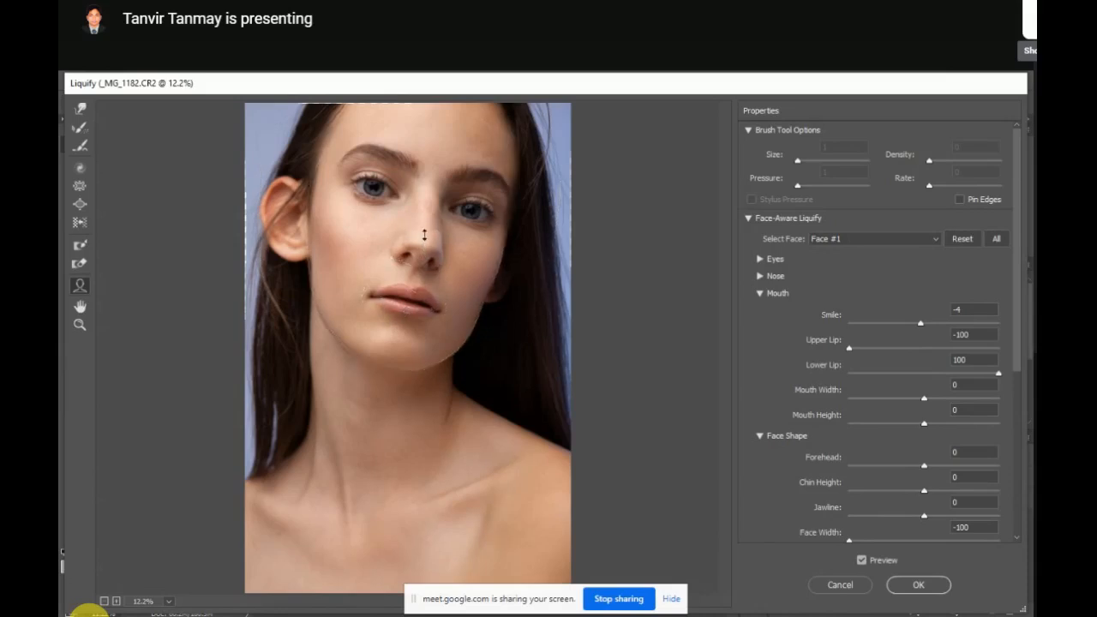
{"action": "left_click_drag", "start_coordinate": [415, 309], "coordinate": [415, 310]}
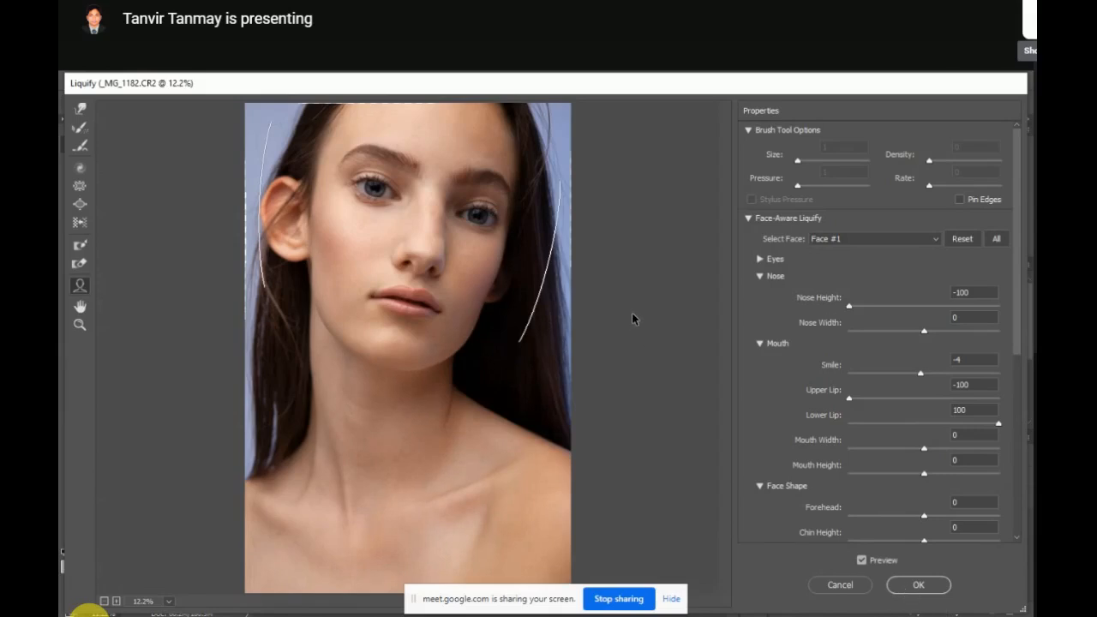
{"action": "left_click", "coordinate": [918, 584]}
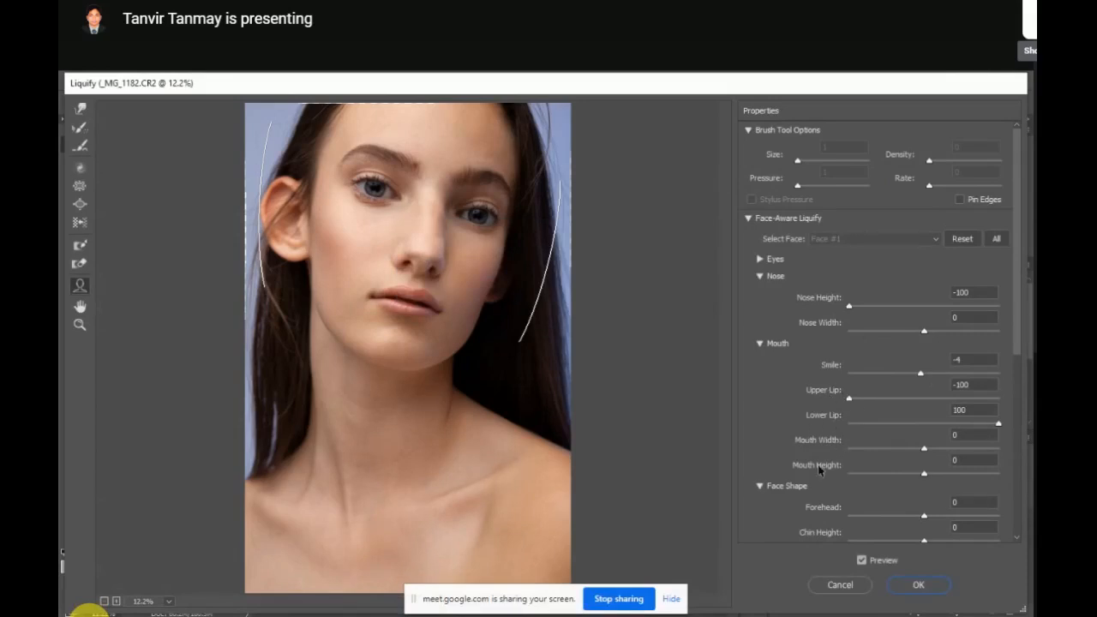
{"action": "key", "text": "Return"}
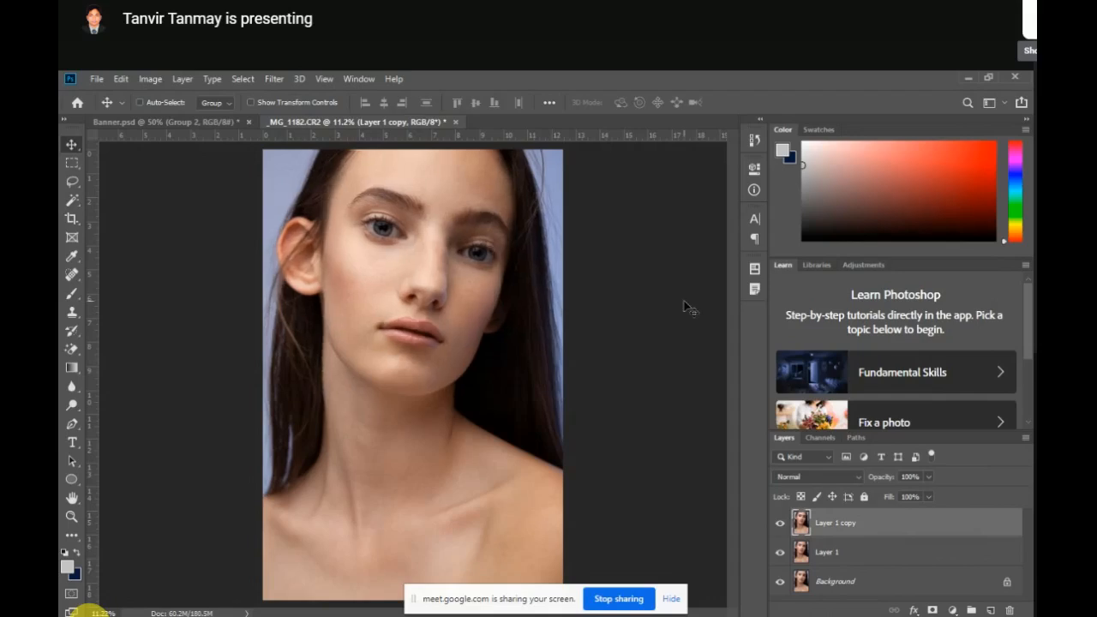
Compare the portrait before and after Liquify by repeatedly hiding and showing the Layer 1 copy layer
{"action": "left_click", "coordinate": [779, 526]}
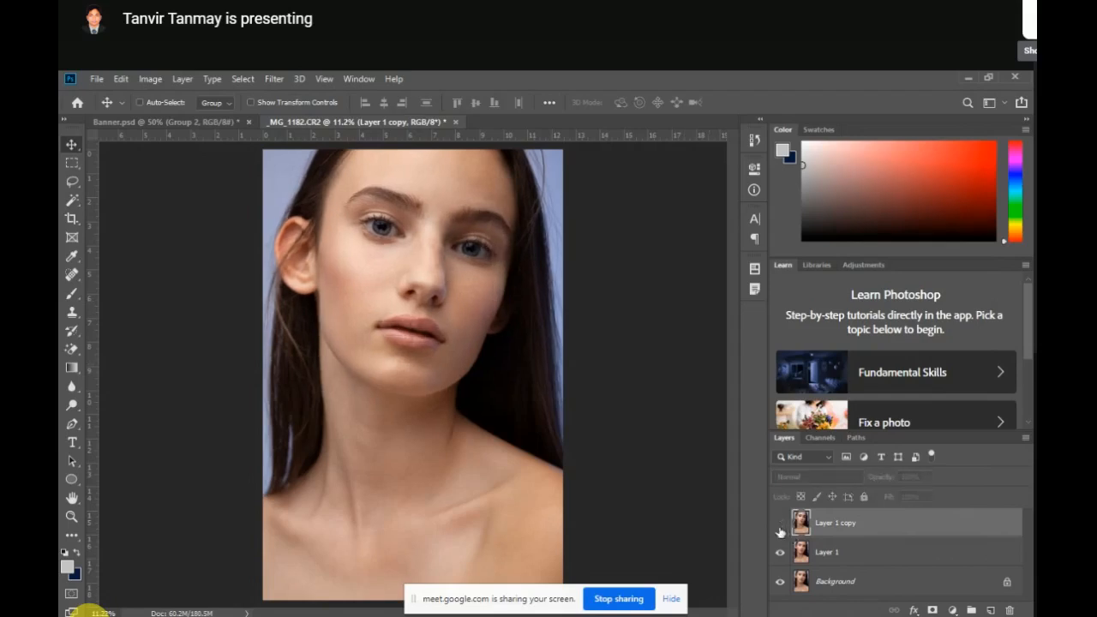
{"action": "left_click", "coordinate": [780, 526]}
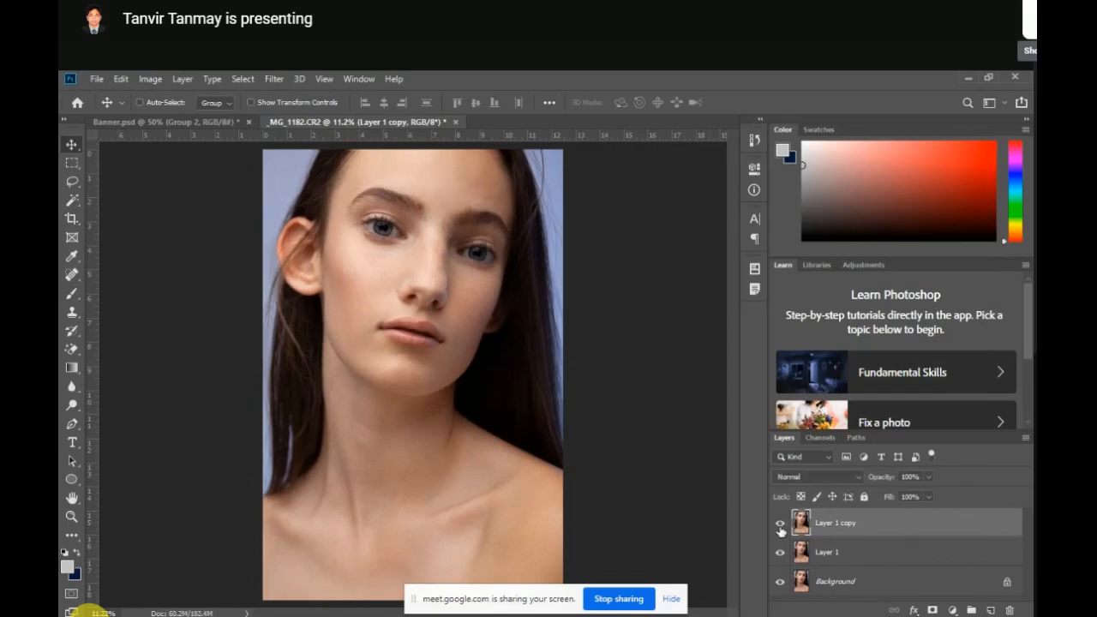
{"action": "left_click", "coordinate": [780, 526]}
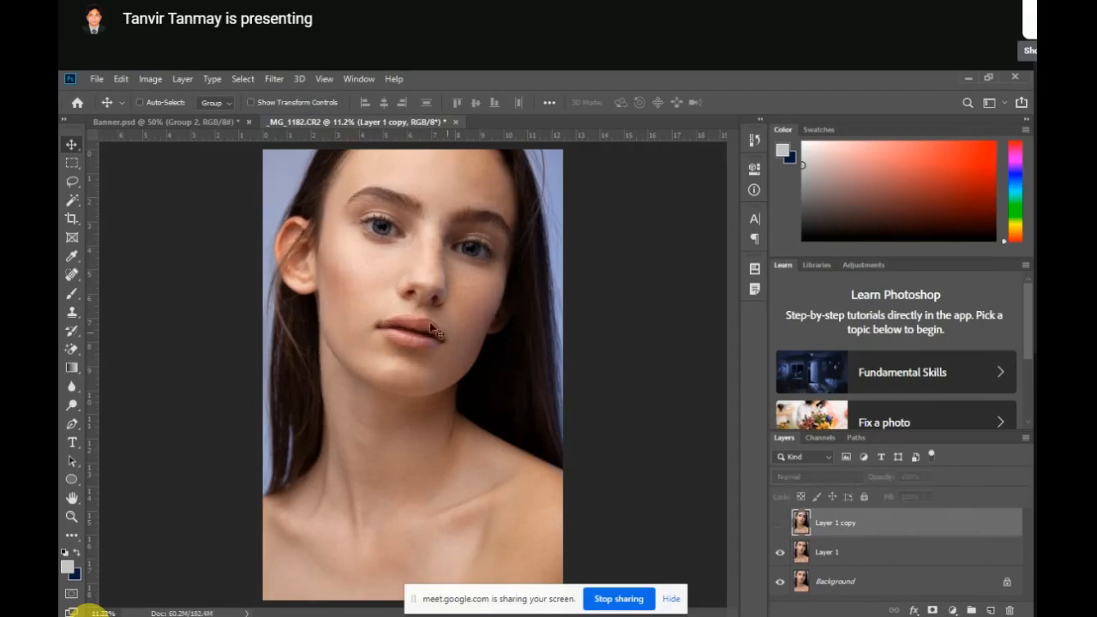
{"action": "left_click", "coordinate": [779, 524]}
{"action": "left_click", "coordinate": [781, 523]}
{"action": "left_click", "coordinate": [780, 524]}
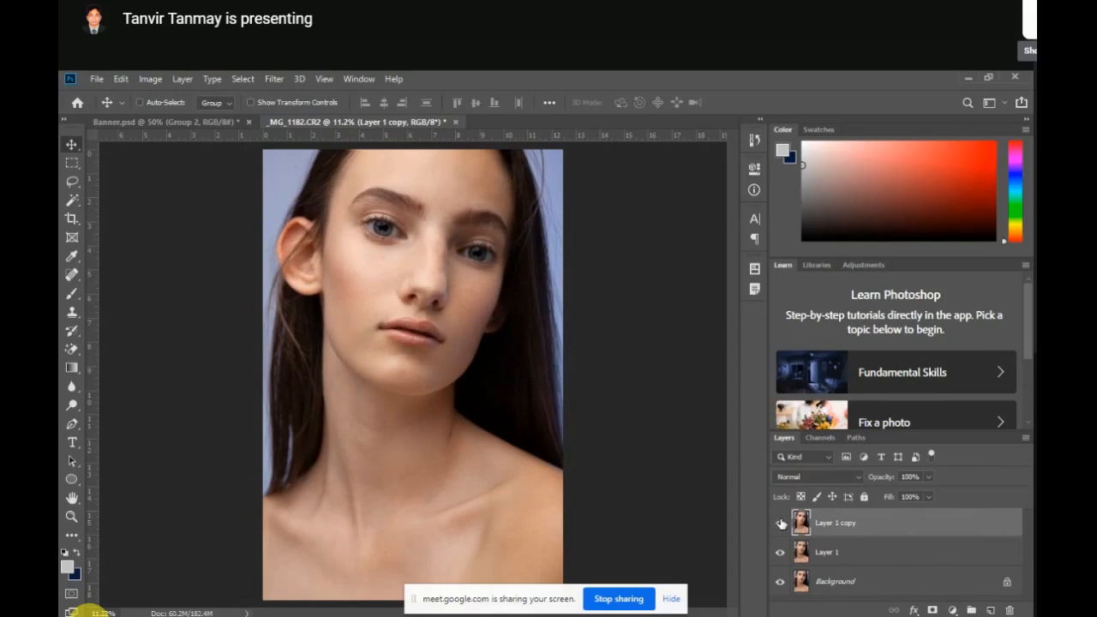
Toggle the visibility of Layer 1 copy several more times to check the reshaped face, leaving the layer shown
{"action": "left_click", "coordinate": [781, 524]}
{"action": "left_click", "coordinate": [781, 524]}
{"action": "left_click", "coordinate": [781, 524]}
{"action": "left_click", "coordinate": [781, 524]}
{"action": "left_click", "coordinate": [780, 524]}
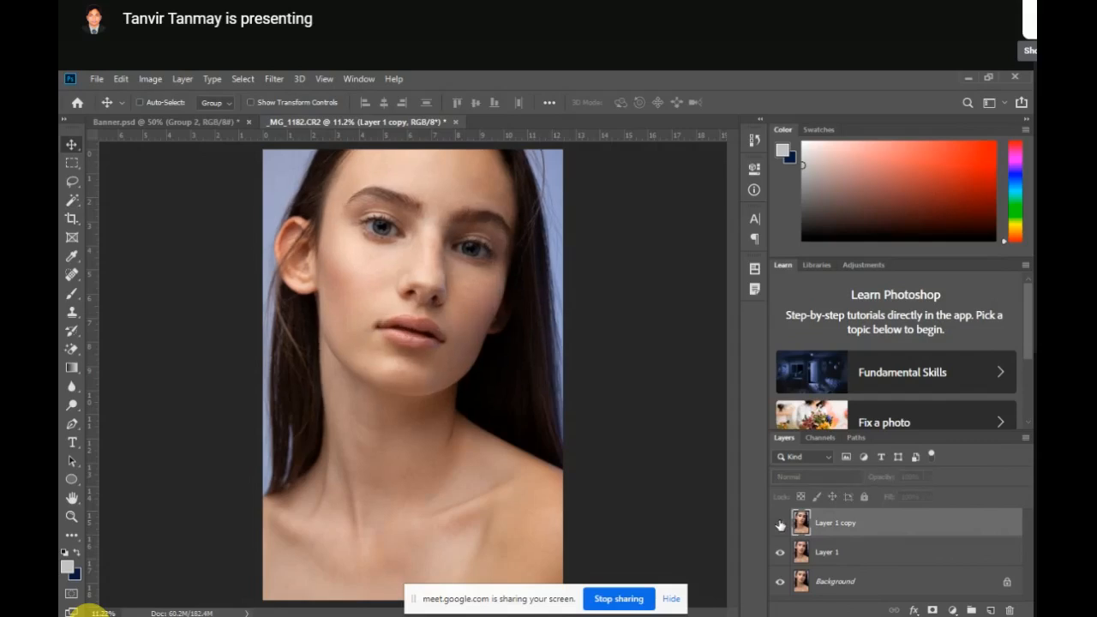
{"action": "left_click", "coordinate": [780, 523]}
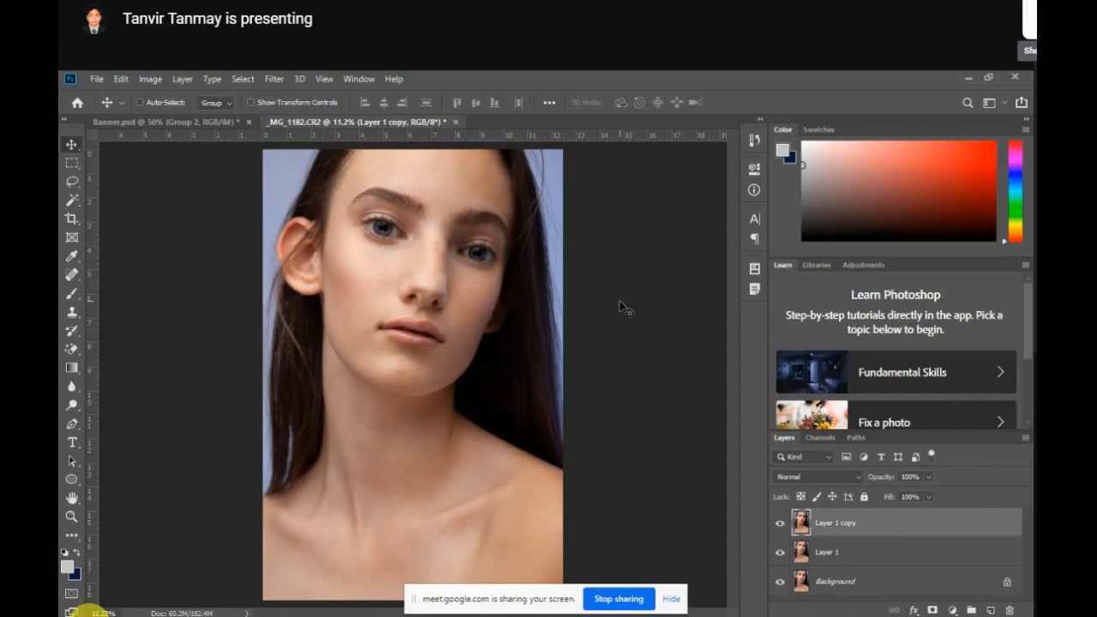
Examine the lips, cheeks, nose and eyes of the retouched portrait up close at 50% zoom
{"action": "left_click", "coordinate": [460, 305], "text": "ctrl"}
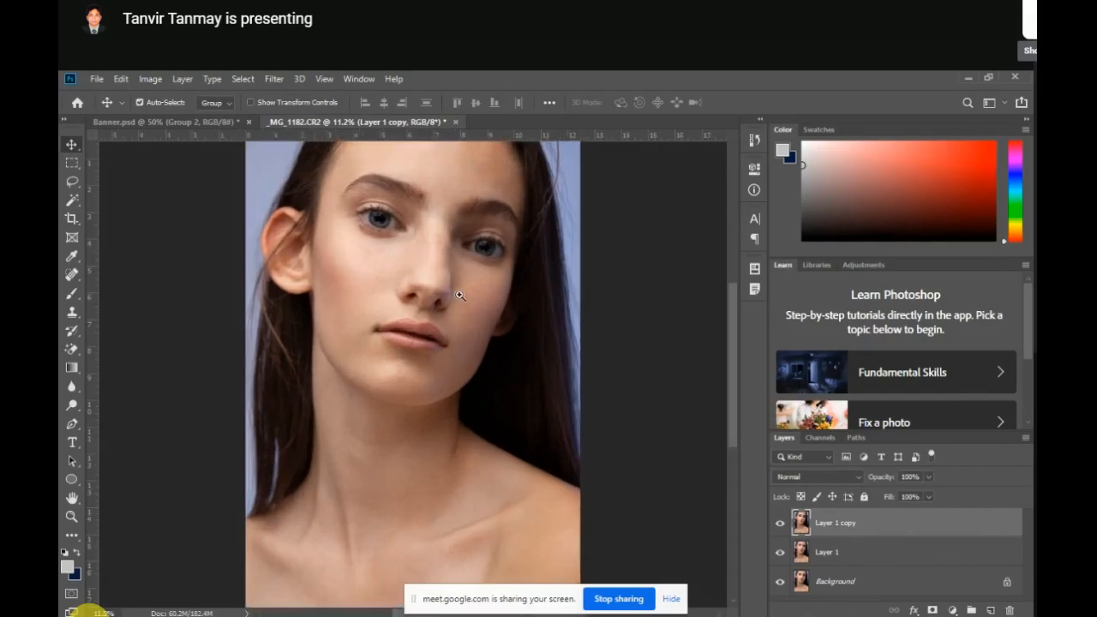
{"action": "left_click", "coordinate": [458, 299], "text": "ctrl"}
{"action": "left_click_drag", "start_coordinate": [455, 233], "coordinate": [491, 285]}
{"action": "left_click", "coordinate": [487, 333], "text": "ctrl"}
{"action": "left_click", "coordinate": [477, 342], "text": "ctrl"}
{"action": "left_click", "coordinate": [478, 345], "text": "ctrl"}
{"action": "left_click_drag", "start_coordinate": [463, 405], "coordinate": [516, 236]}
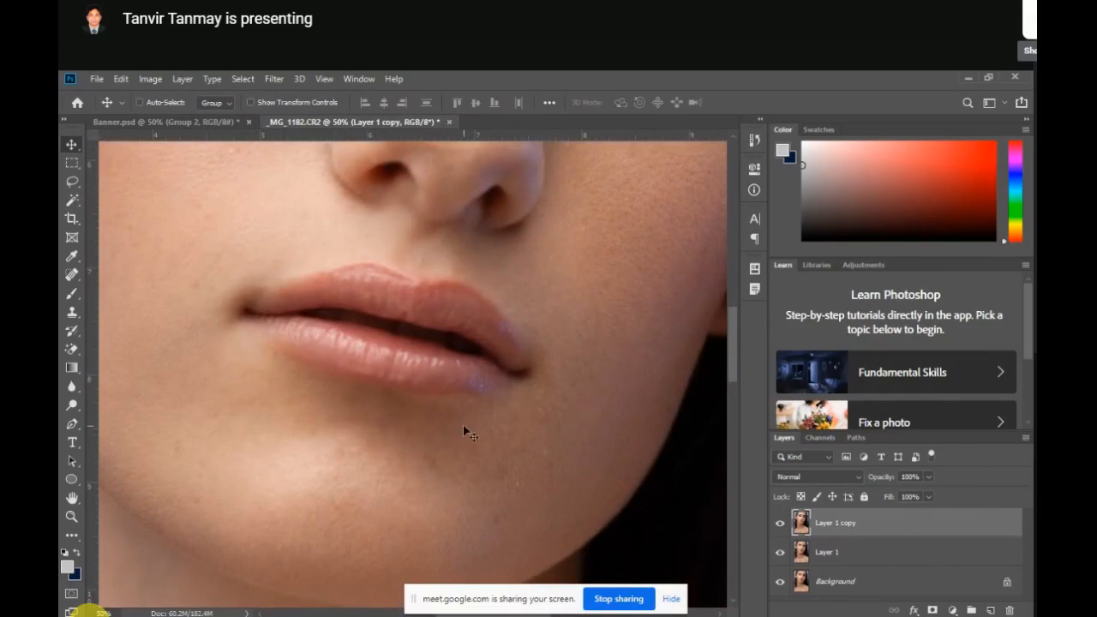
{"action": "left_click_drag", "start_coordinate": [418, 257], "coordinate": [556, 505]}
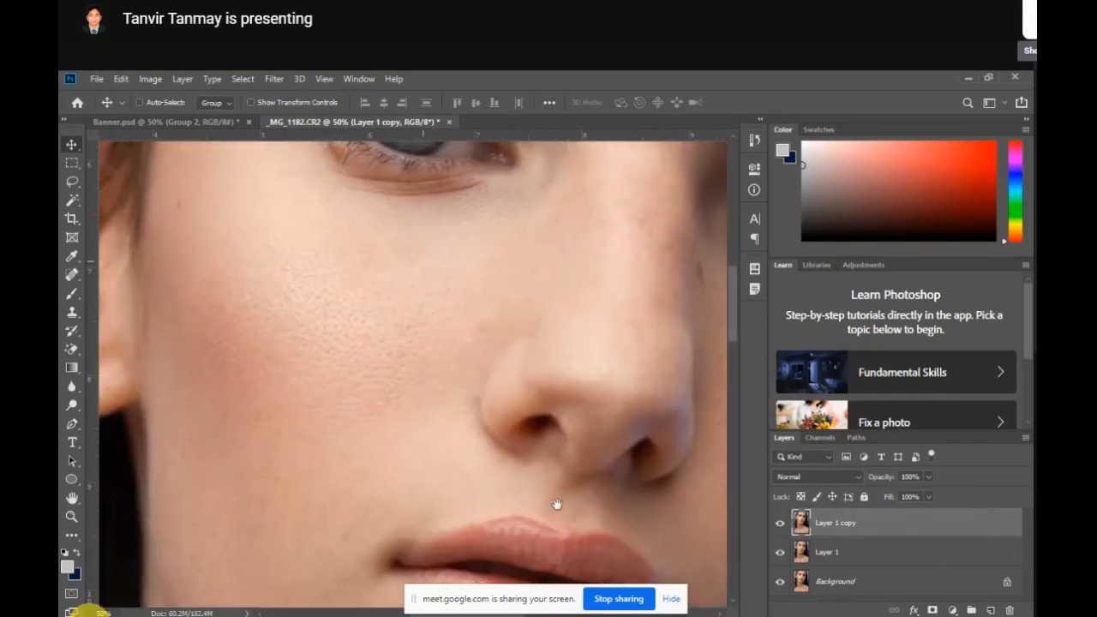
{"action": "left_click_drag", "start_coordinate": [461, 309], "coordinate": [205, 391]}
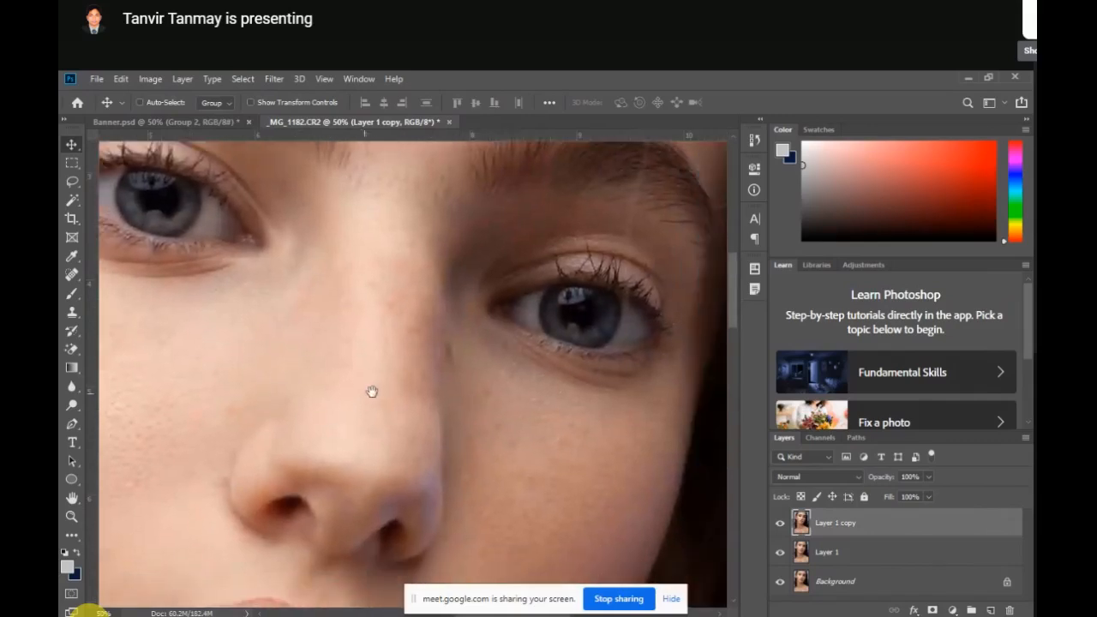
{"action": "left_click_drag", "start_coordinate": [371, 392], "coordinate": [451, 311]}
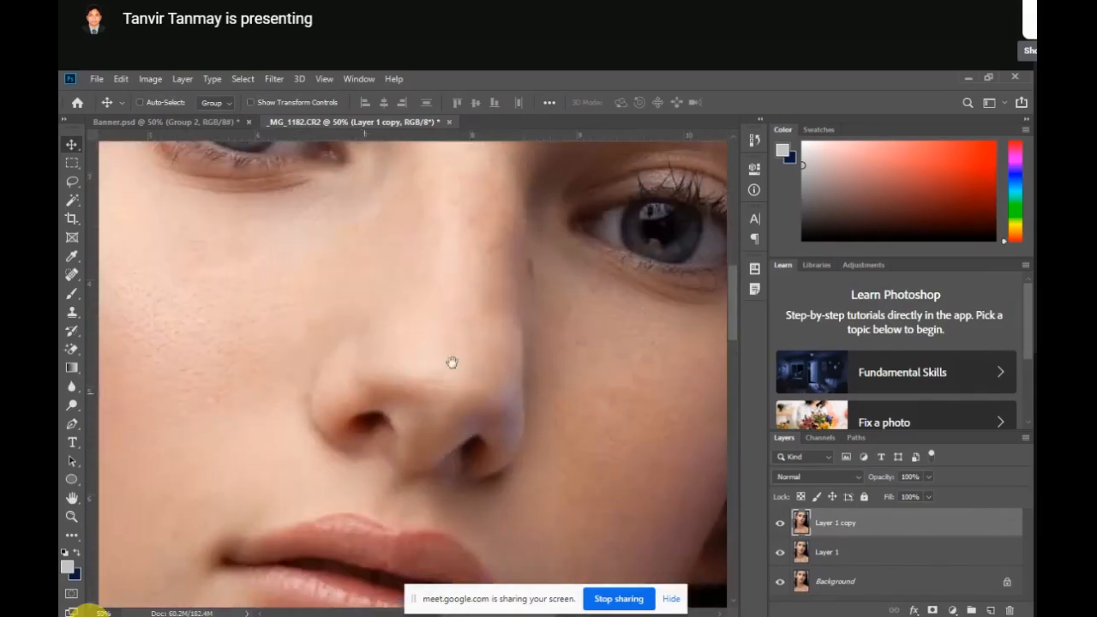
{"action": "left_click_drag", "start_coordinate": [450, 362], "coordinate": [571, 279]}
{"action": "left_click_drag", "start_coordinate": [600, 366], "coordinate": [595, 297]}
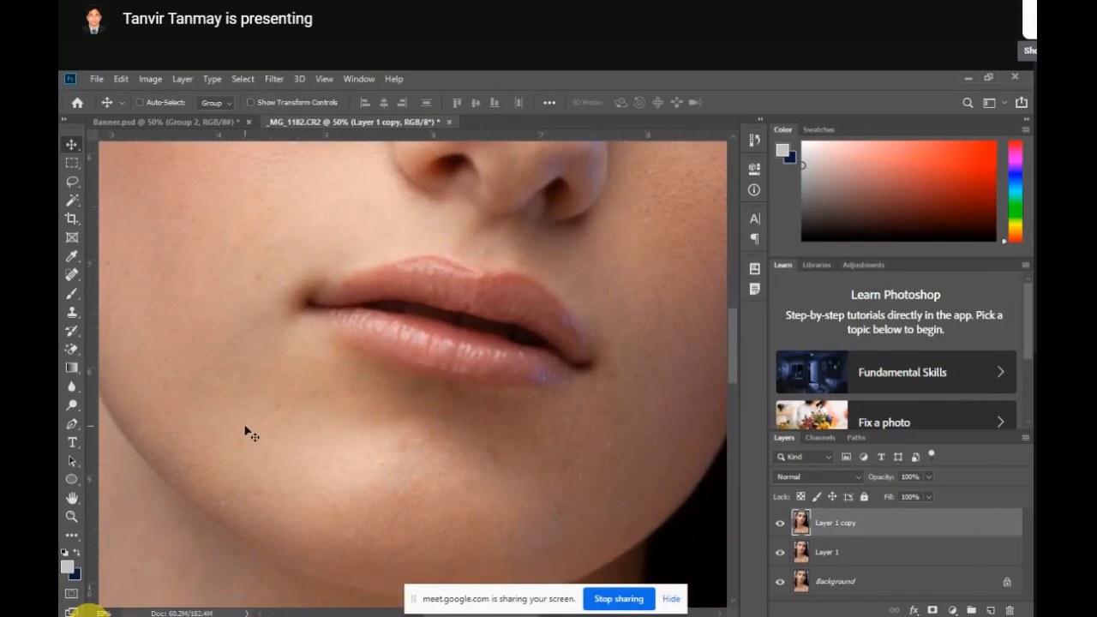
Activate the Pen tool in Path mode and add a new empty layer above Layer 1 copy
{"action": "left_click", "coordinate": [74, 427]}
{"action": "left_click_drag", "start_coordinate": [73, 427], "coordinate": [131, 428]}
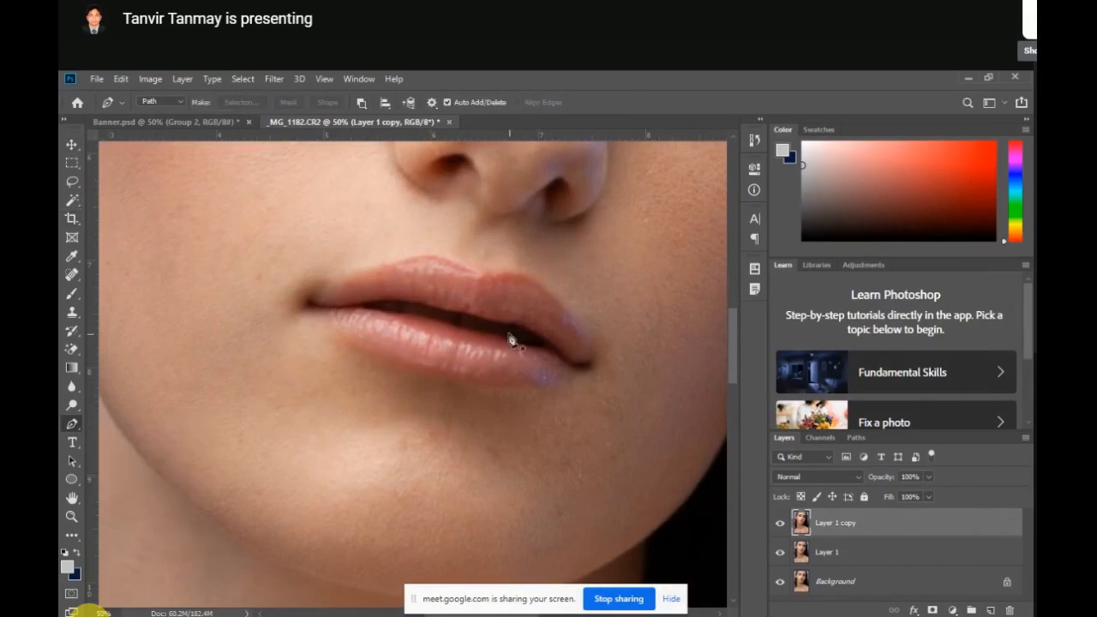
{"action": "scroll", "coordinate": [447, 347], "scroll_direction": "up", "scroll_amount": 2}
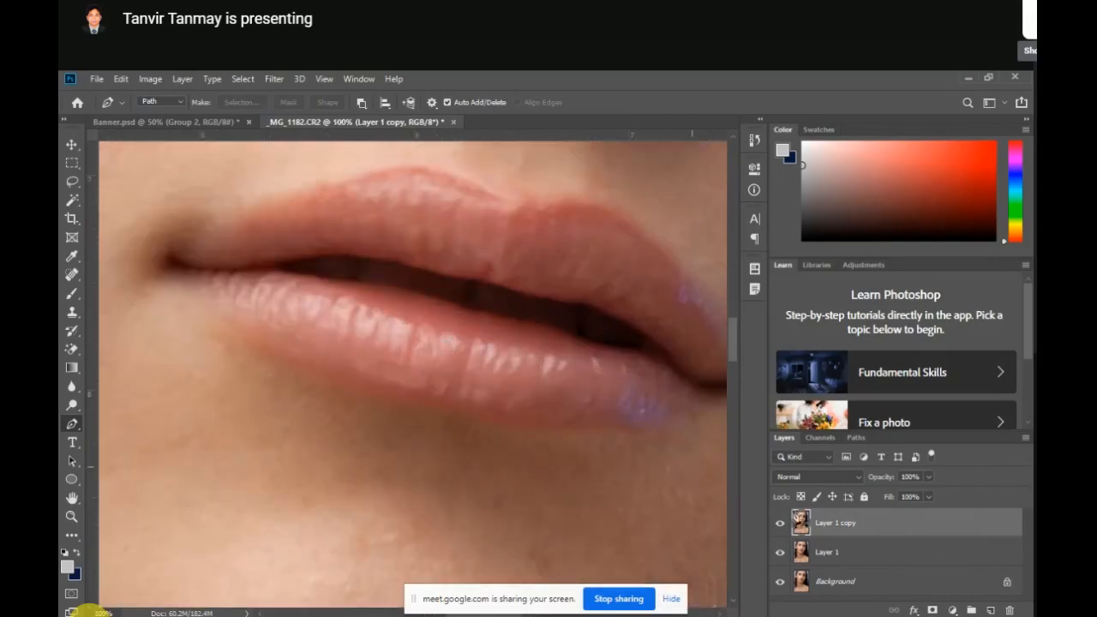
{"action": "left_click", "coordinate": [991, 610]}
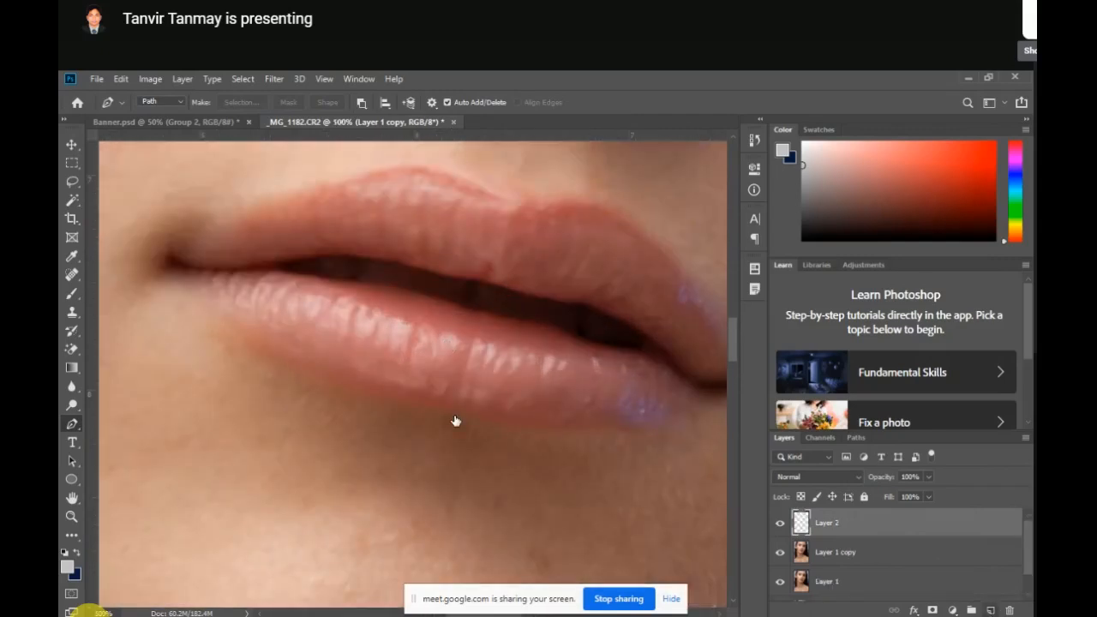
{"action": "scroll", "coordinate": [380, 386], "scroll_direction": "up", "scroll_amount": 2}
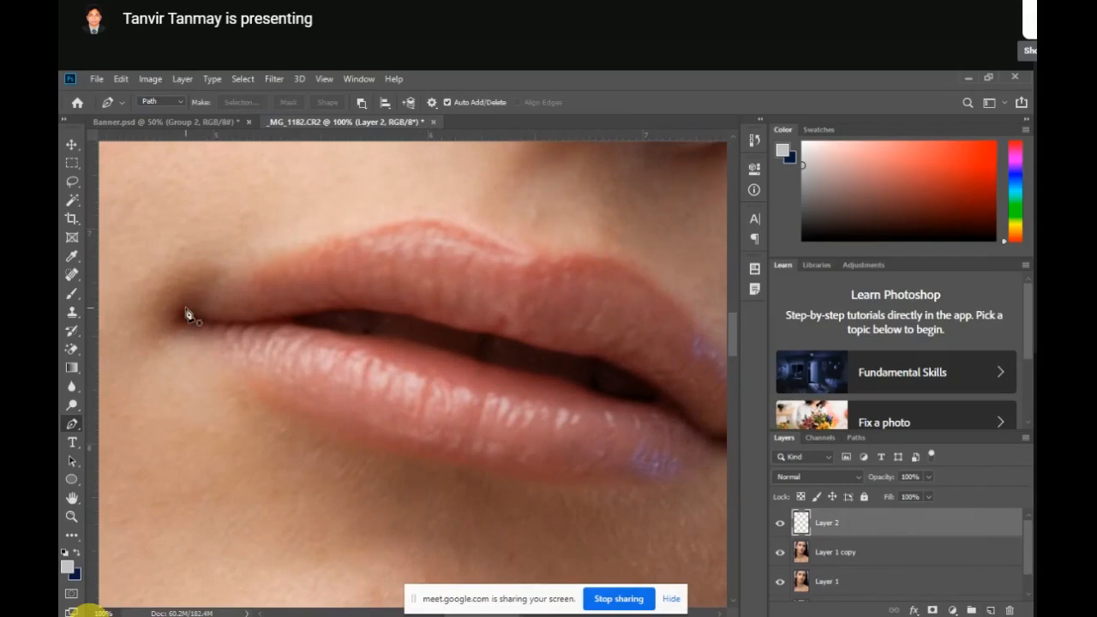
{"action": "scroll", "coordinate": [215, 314], "scroll_direction": "up", "scroll_amount": 1}
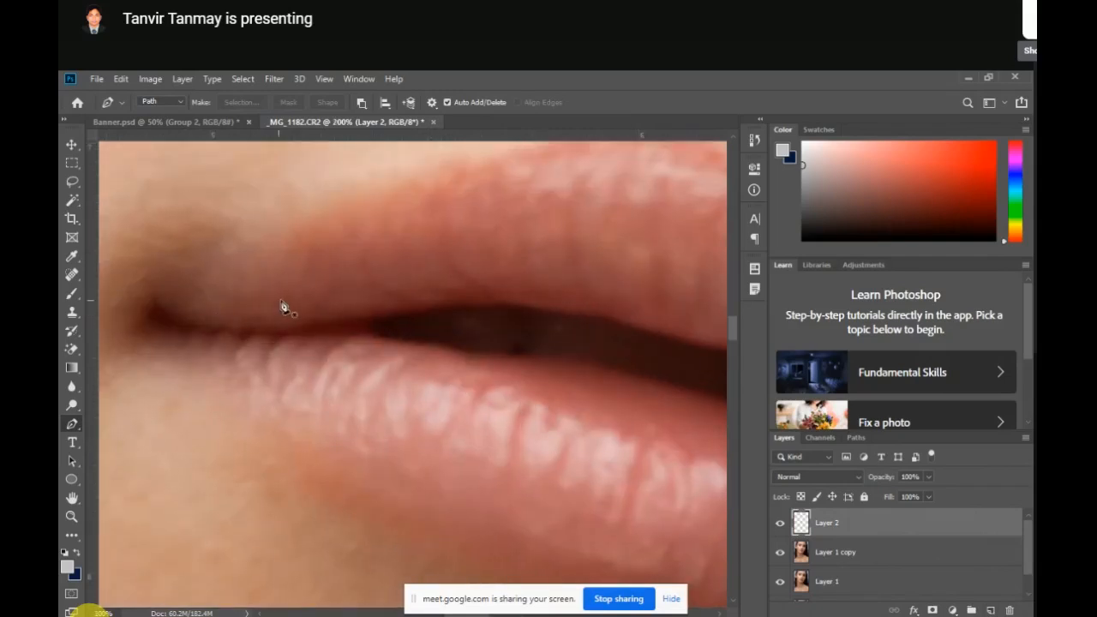
{"action": "left_click_drag", "start_coordinate": [280, 299], "coordinate": [304, 322]}
{"action": "key", "text": "ctrl+z"}
{"action": "key", "text": "alt+space"}
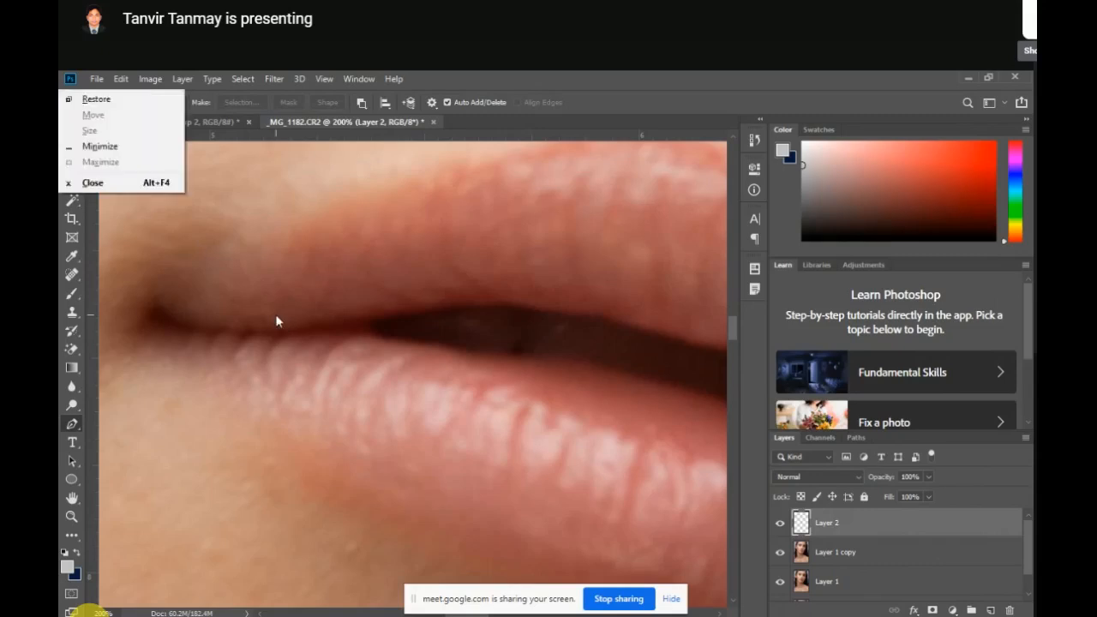
{"action": "key", "text": "Escape"}
{"action": "key", "text": "space"}
{"action": "left_click", "coordinate": [276, 315], "text": "alt"}
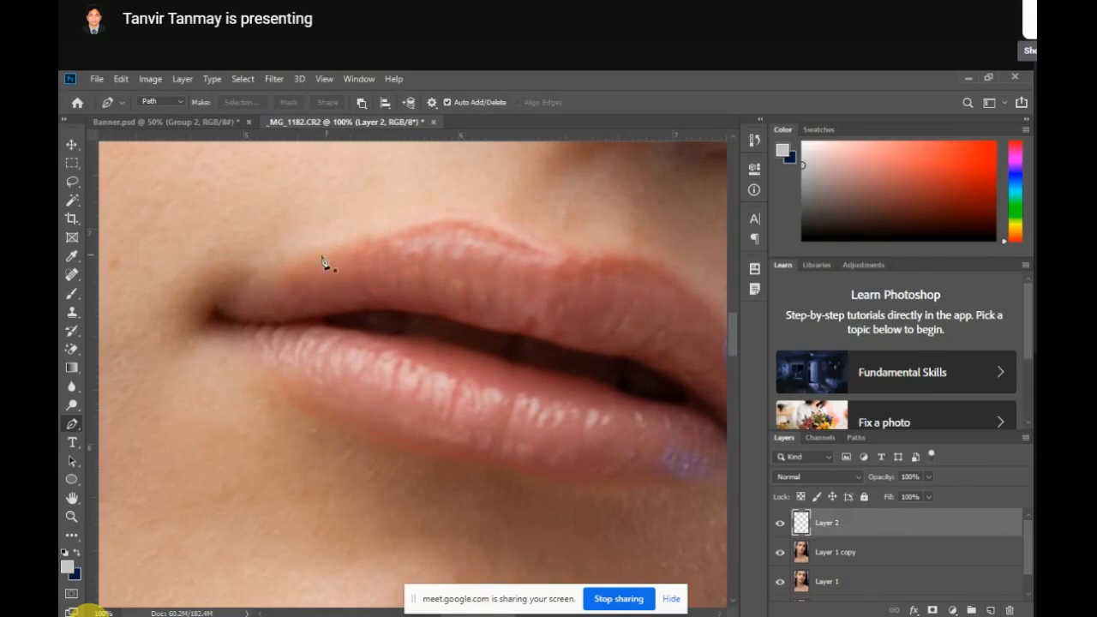
Trace the upper lip's outer edge with a curved Pen path from the left mouth corner to the right one
{"action": "left_click", "coordinate": [219, 315]}
{"action": "left_click_drag", "start_coordinate": [346, 247], "coordinate": [404, 233]}
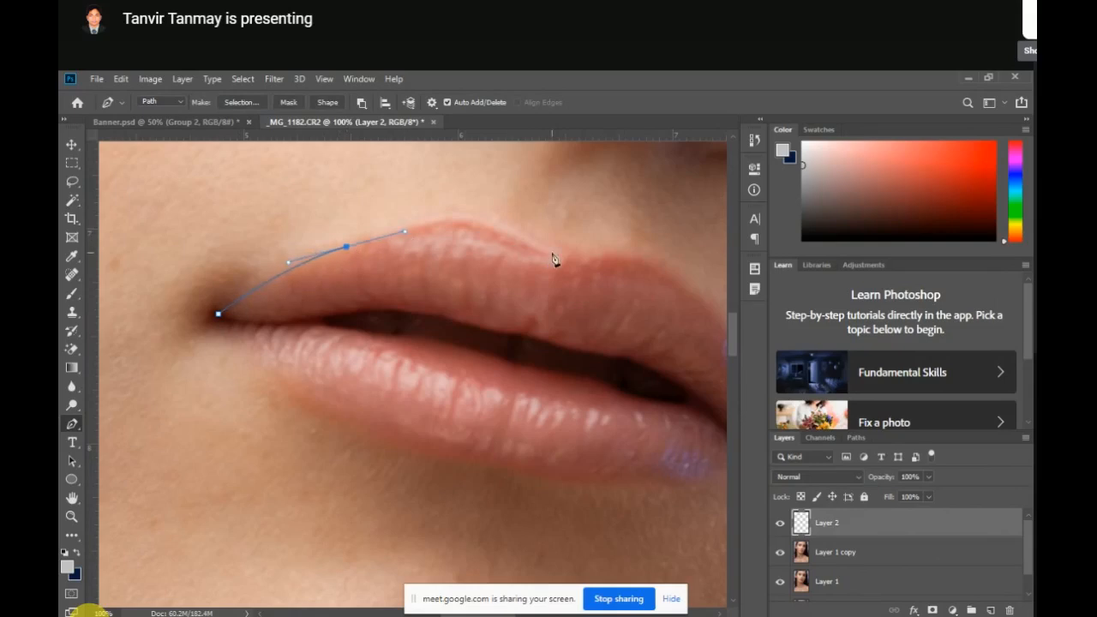
{"action": "left_click_drag", "start_coordinate": [553, 253], "coordinate": [604, 258]}
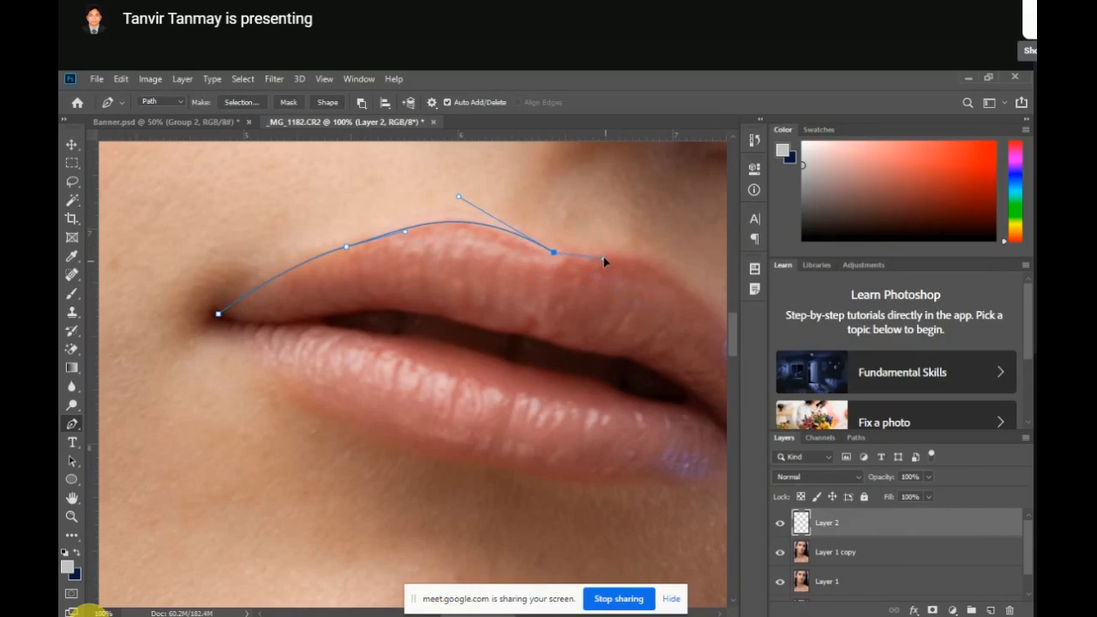
{"action": "left_click_drag", "start_coordinate": [646, 304], "coordinate": [360, 262]}
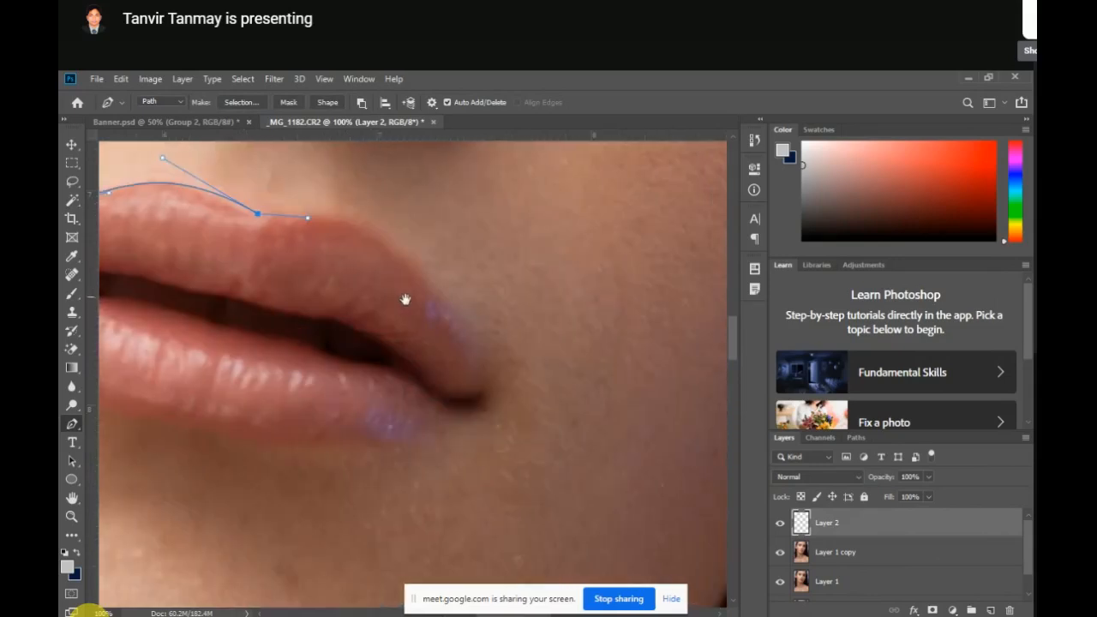
{"action": "left_click_drag", "start_coordinate": [454, 312], "coordinate": [477, 354]}
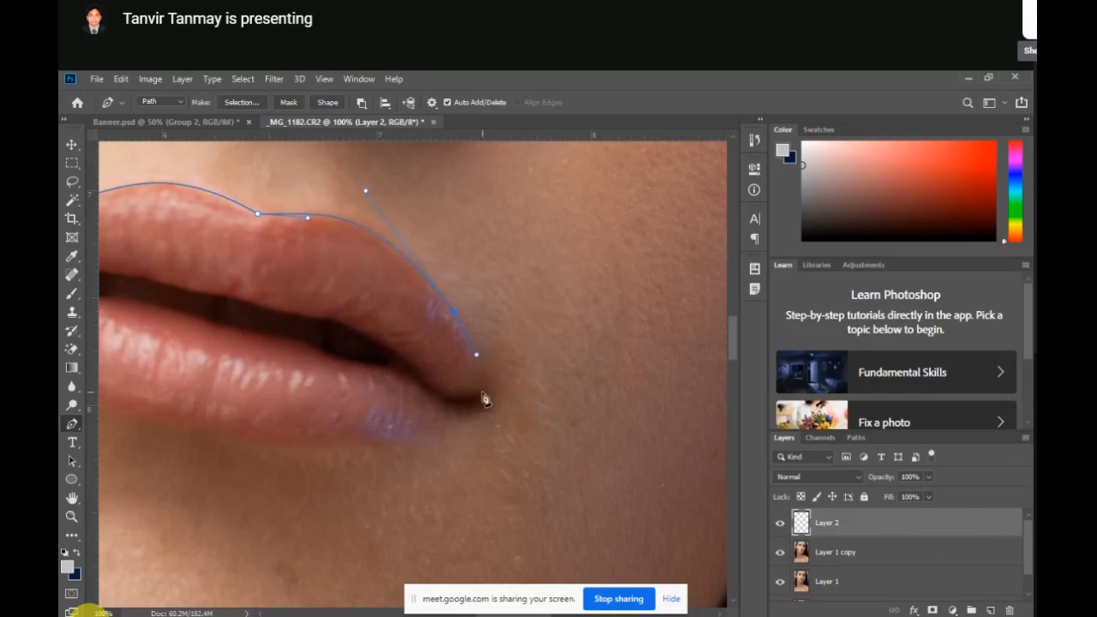
{"action": "left_click", "coordinate": [483, 393]}
Continue the path along the lower lip's edge, close it at the starting mouth corner, and convert it into a selection
{"action": "left_click_drag", "start_coordinate": [454, 448], "coordinate": [599, 387]}
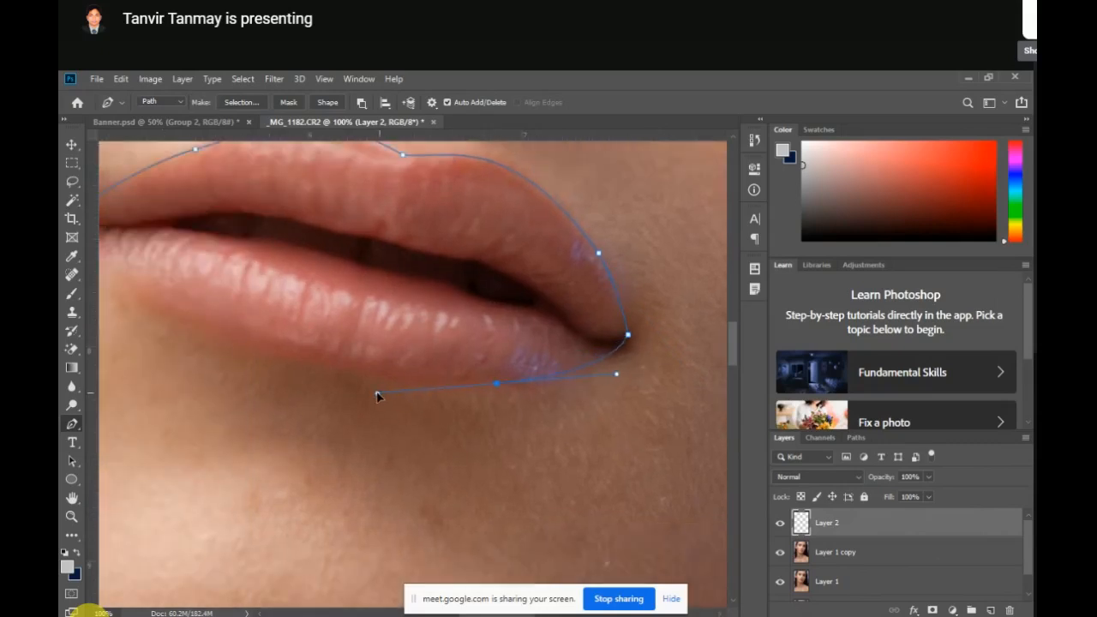
{"action": "left_click_drag", "start_coordinate": [368, 431], "coordinate": [532, 475]}
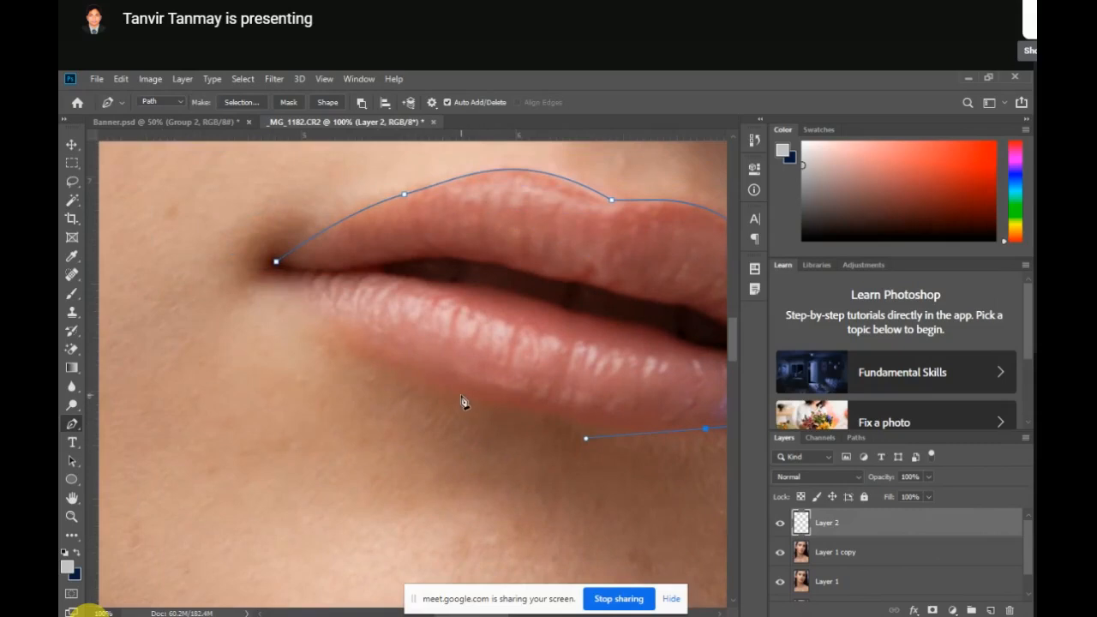
{"action": "left_click_drag", "start_coordinate": [460, 392], "coordinate": [409, 377]}
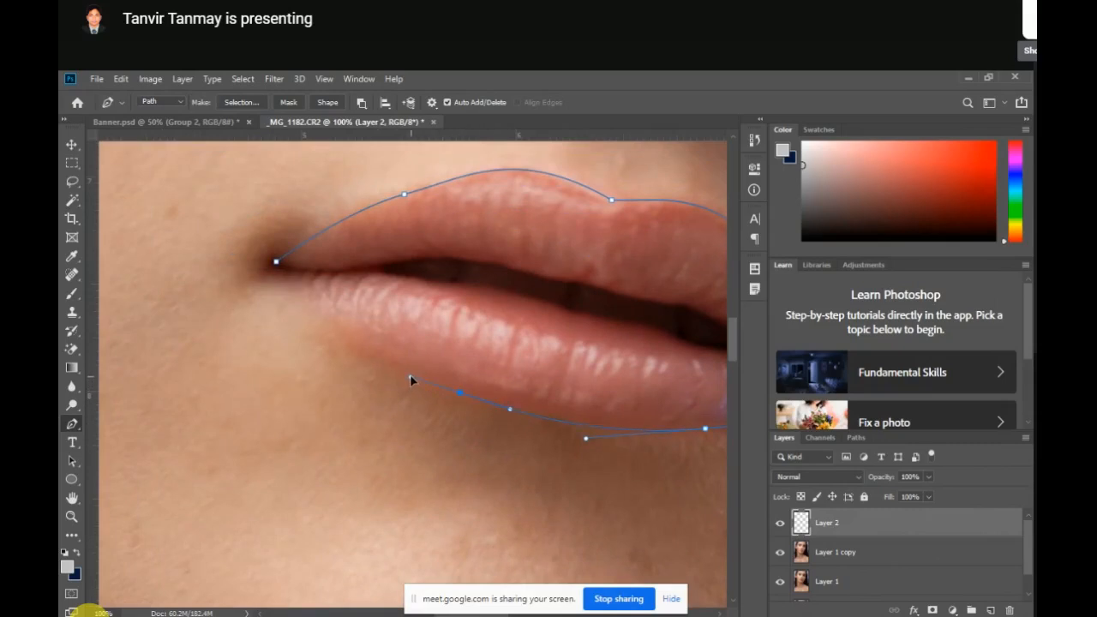
{"action": "left_click_drag", "start_coordinate": [276, 261], "coordinate": [198, 166]}
{"action": "key", "text": "space"}
{"action": "scroll", "coordinate": [308, 387], "scroll_direction": "down", "scroll_amount": 2}
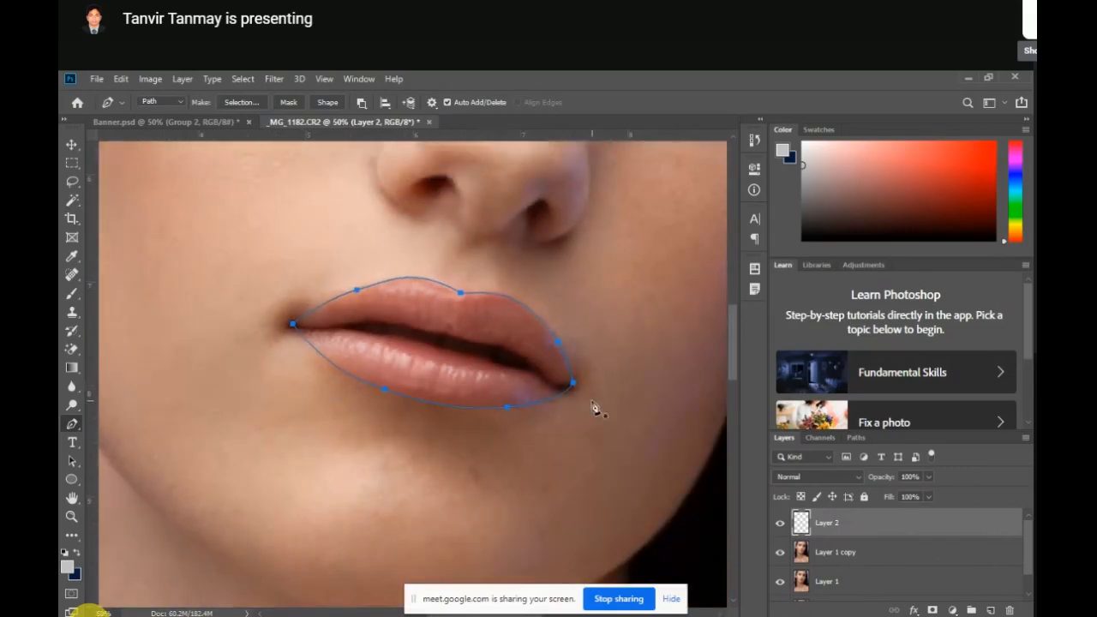
{"action": "key", "text": "ctrl+Return"}
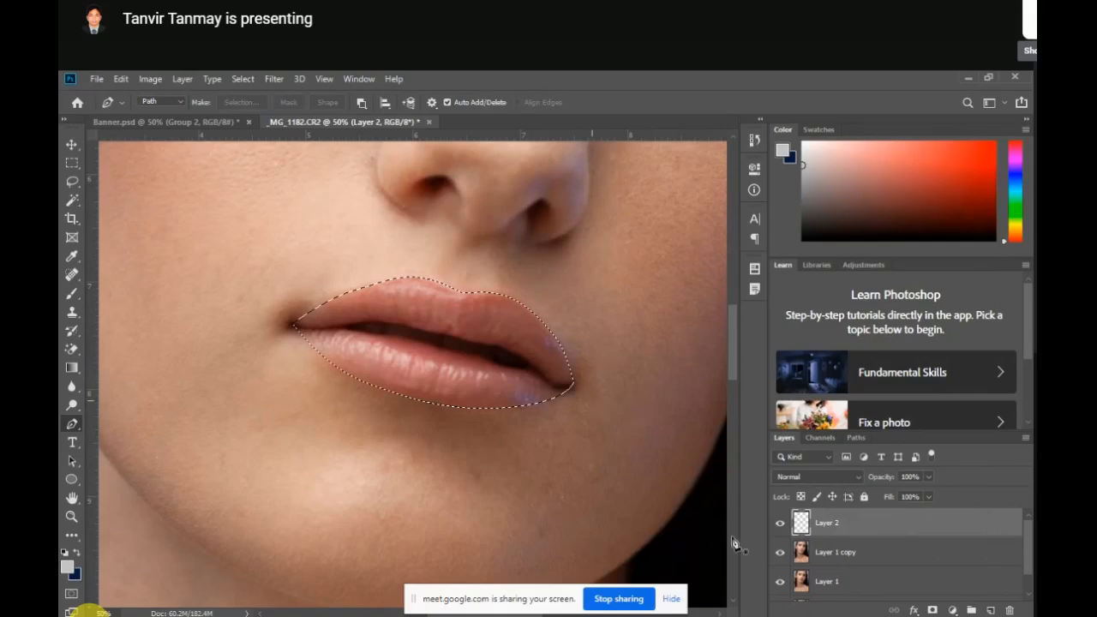
{"action": "scroll", "coordinate": [920, 548], "scroll_direction": "down", "scroll_amount": 1}
{"action": "scroll", "coordinate": [920, 548], "scroll_direction": "up", "scroll_amount": 1}
{"action": "scroll", "coordinate": [489, 427], "scroll_direction": "down", "scroll_amount": 1}
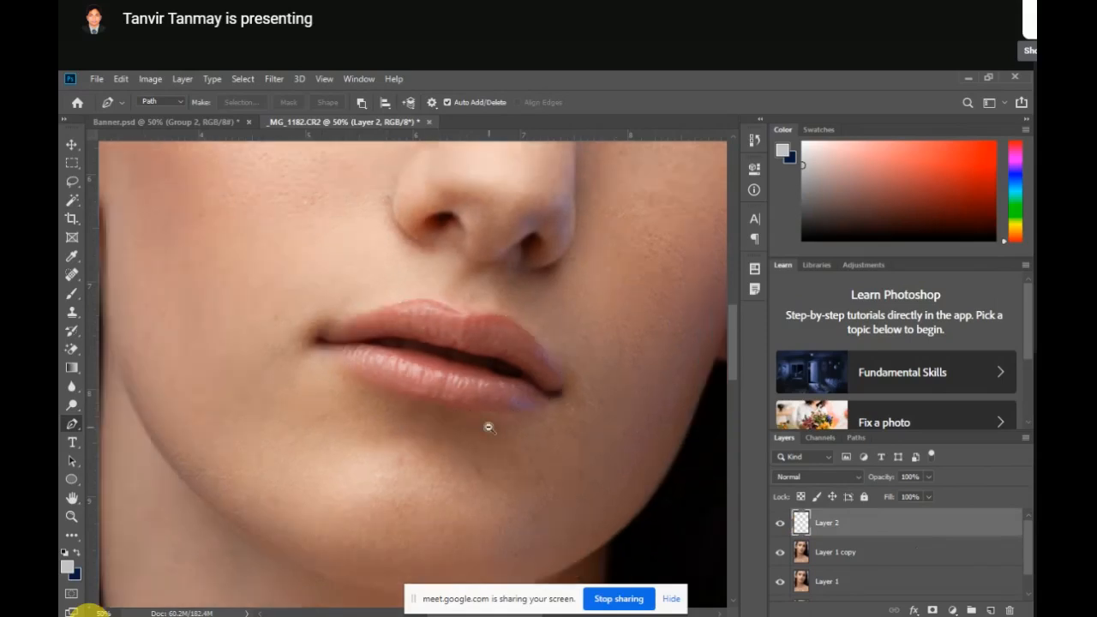
{"action": "scroll", "coordinate": [489, 427], "scroll_direction": "up", "scroll_amount": 3}
{"action": "scroll", "coordinate": [489, 427], "scroll_direction": "up", "scroll_amount": 1}
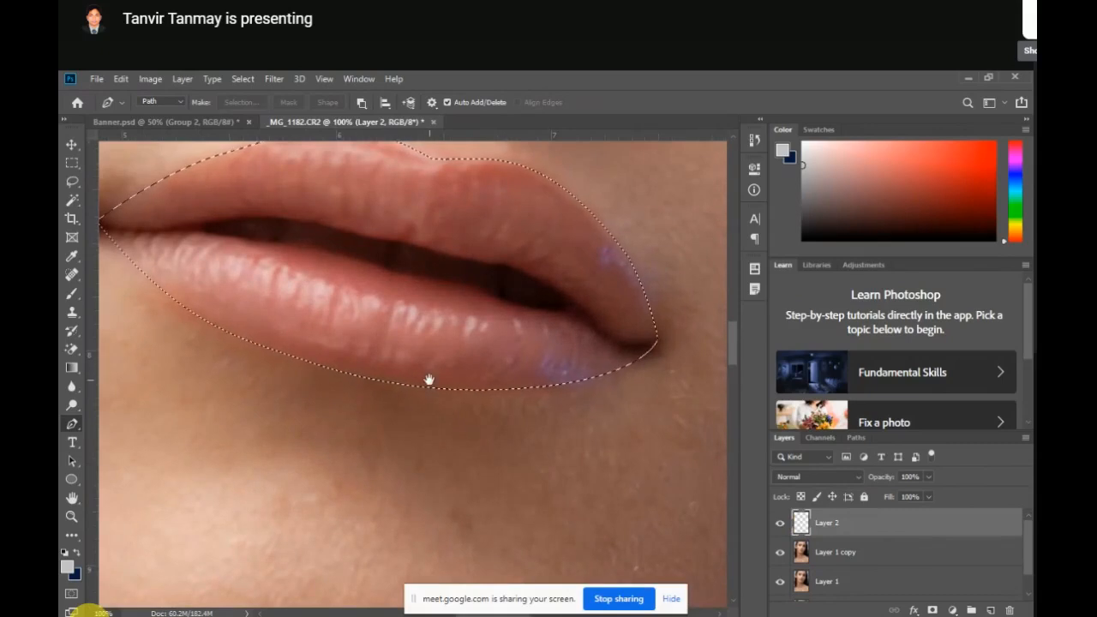
{"action": "scroll", "coordinate": [429, 379], "scroll_direction": "down", "scroll_amount": 2}
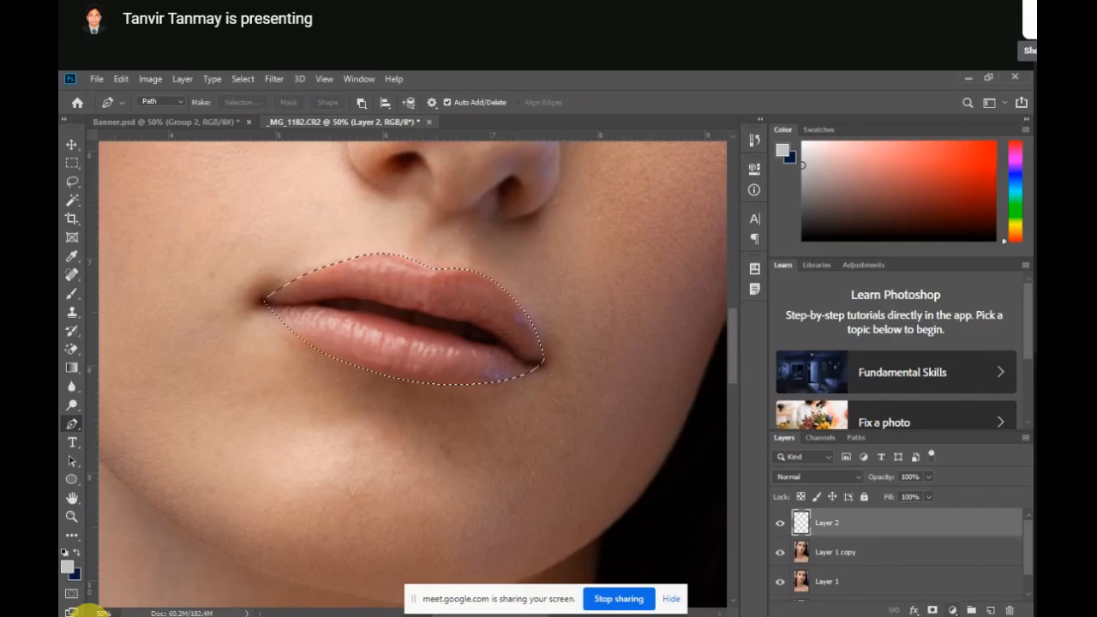
Try to add a Solid Color fill layer from the selection made with the lip path
{"action": "left_click", "coordinate": [953, 610]}
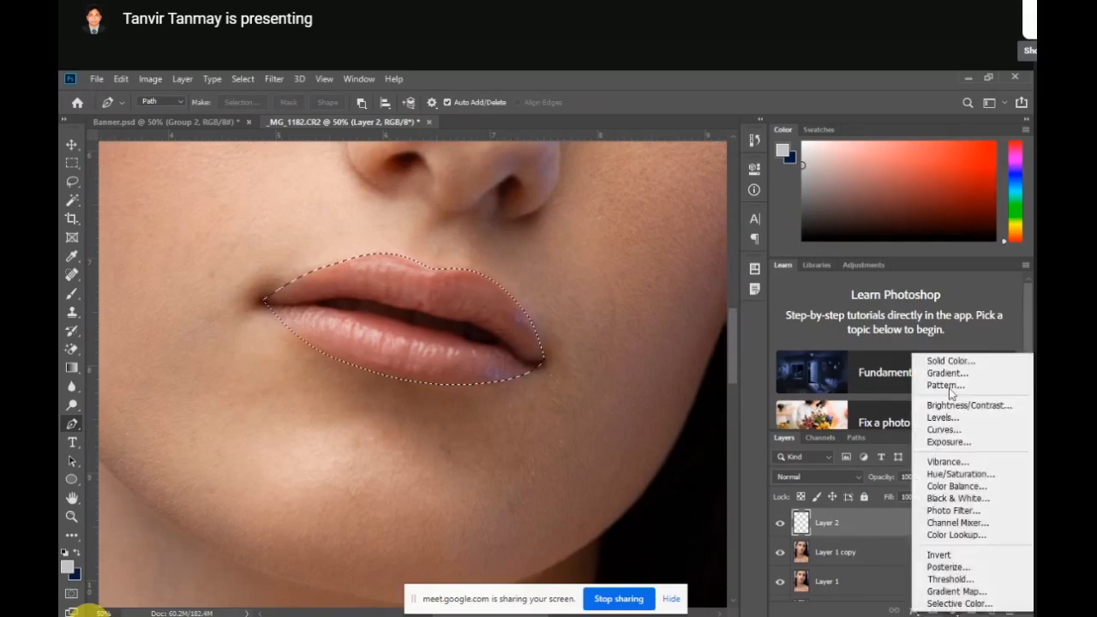
{"action": "left_click", "coordinate": [872, 580]}
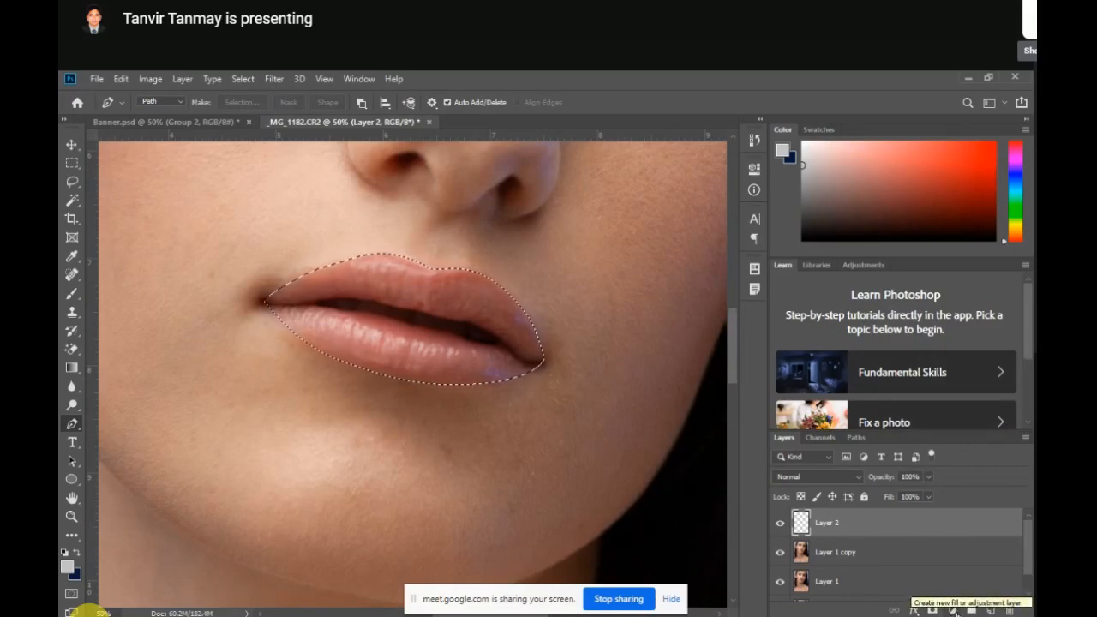
{"action": "left_click", "coordinate": [953, 610]}
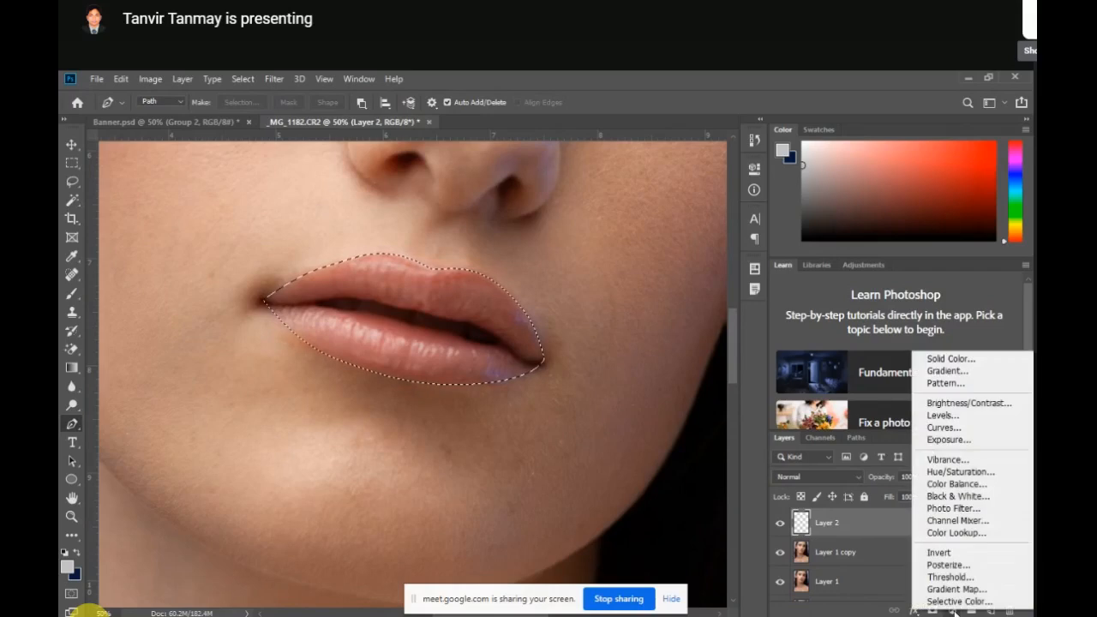
{"action": "left_click", "coordinate": [964, 366]}
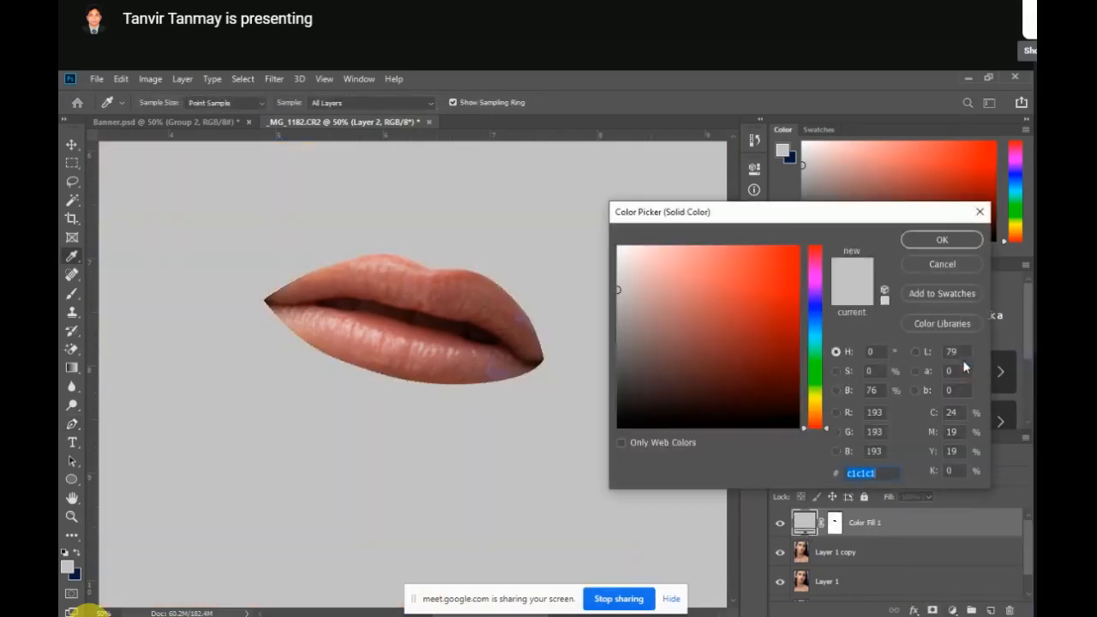
{"action": "key", "text": "p"}
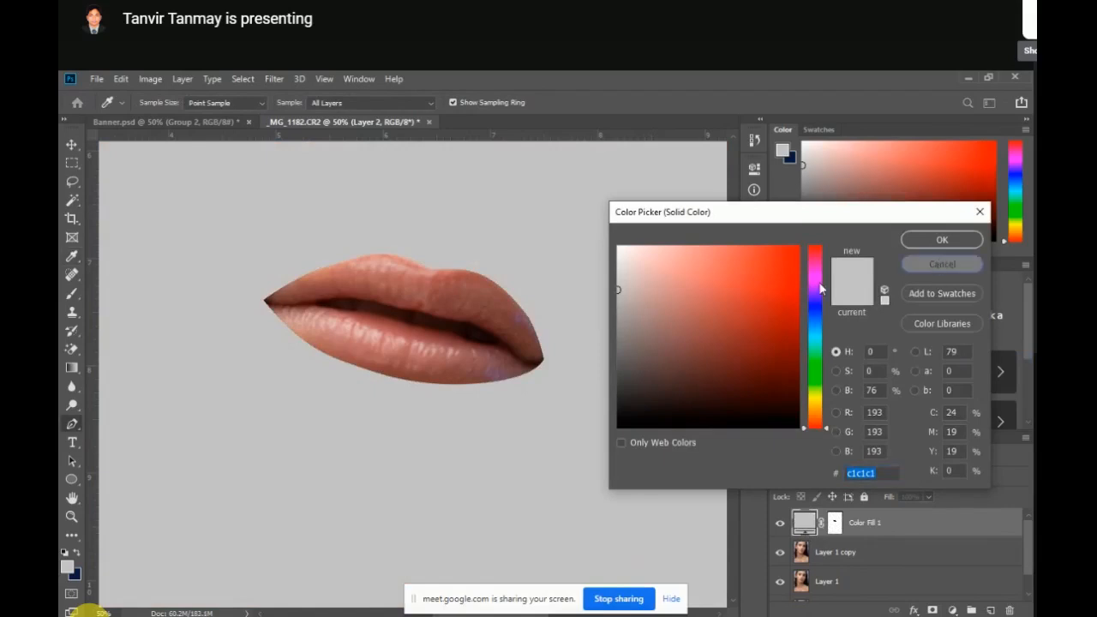
{"action": "left_click", "coordinate": [940, 241]}
{"action": "key", "text": "ctrl+z"}
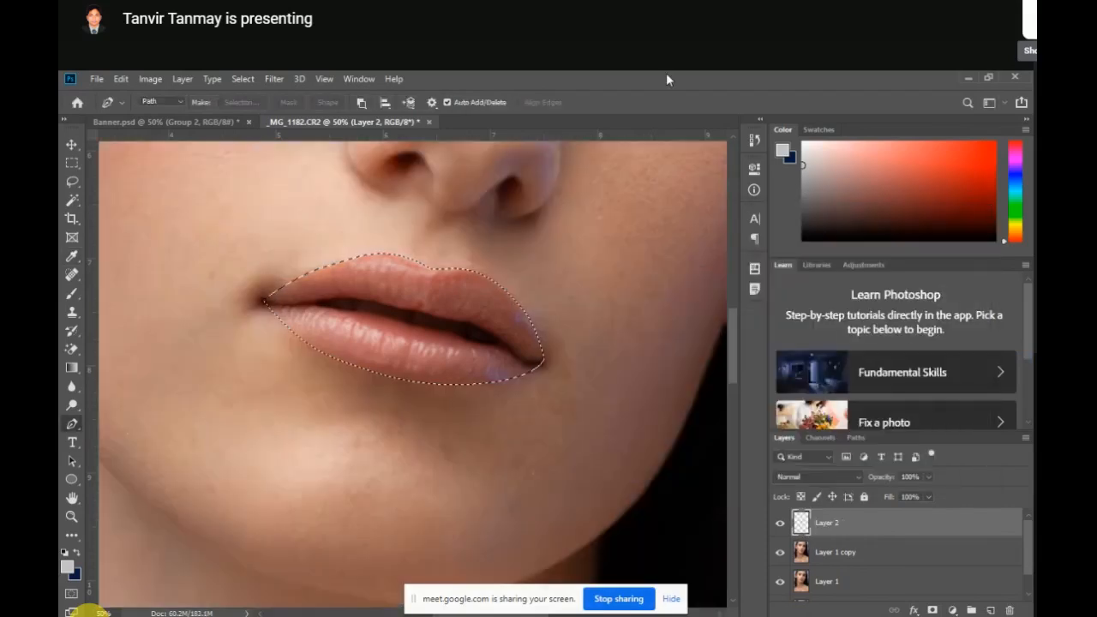
Fit the whole portrait in view and invert the selection so that only the lips are selected
{"action": "key", "text": "ctrl+0"}
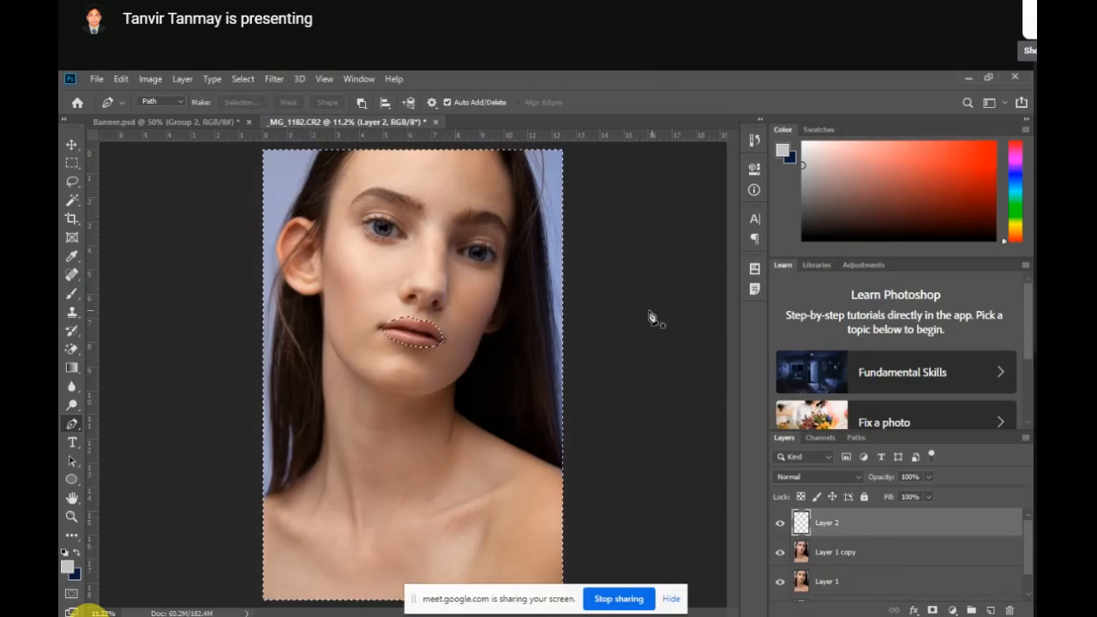
{"action": "key", "text": "ctrl+shift+i"}
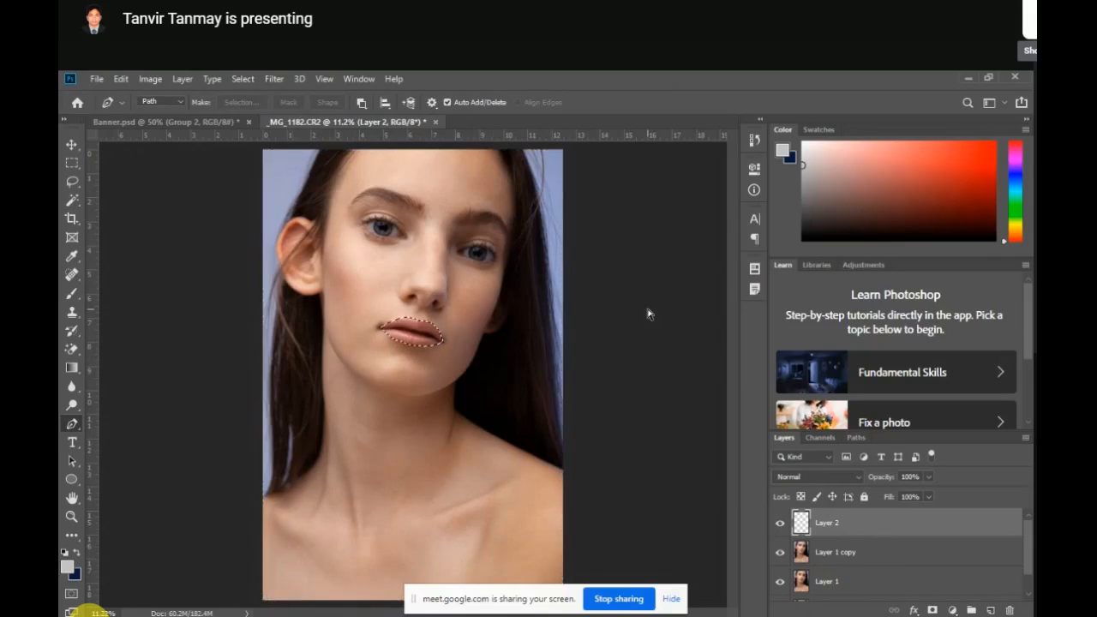
Add a Solid Color fill layer in magenta #ff00fc from the lip selection
{"action": "key", "text": "ctrl+1"}
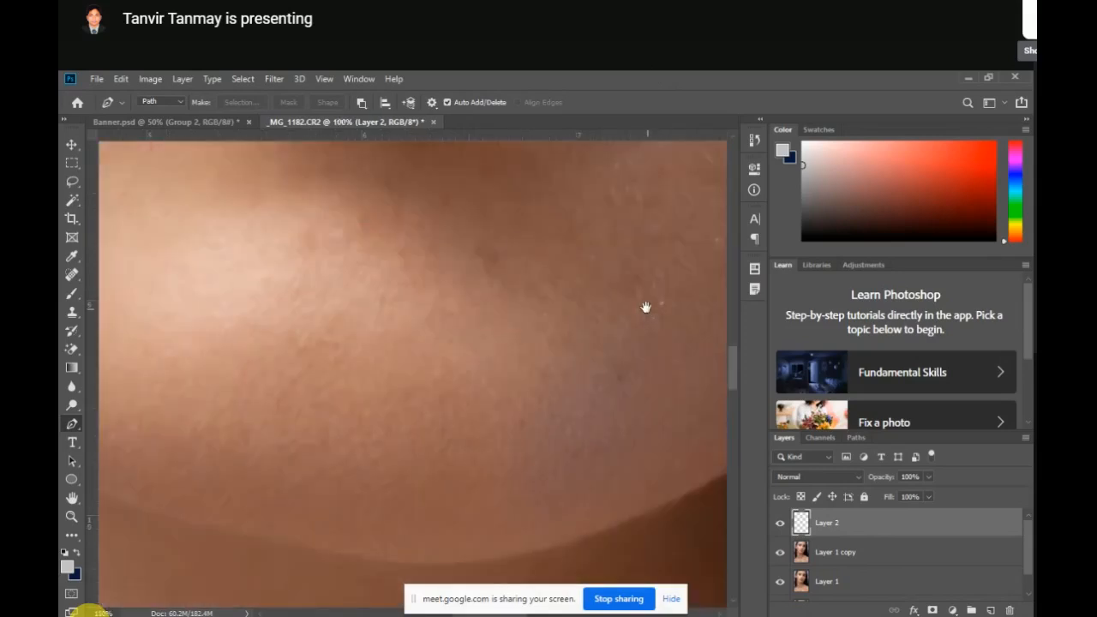
{"action": "left_click_drag", "start_coordinate": [645, 306], "coordinate": [539, 543]}
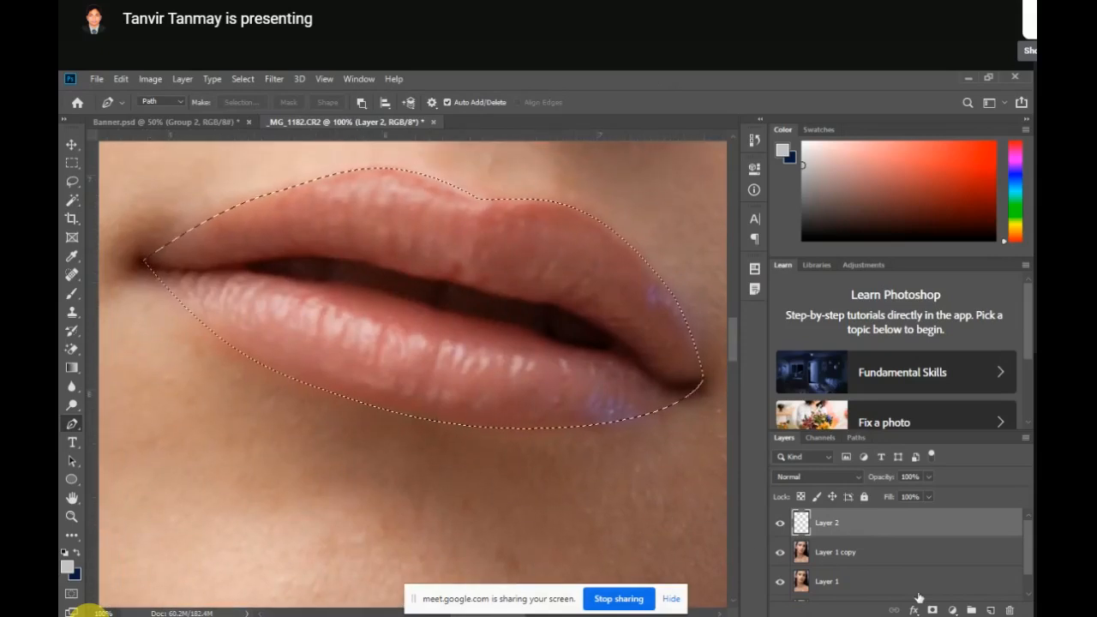
{"action": "left_click", "coordinate": [952, 610]}
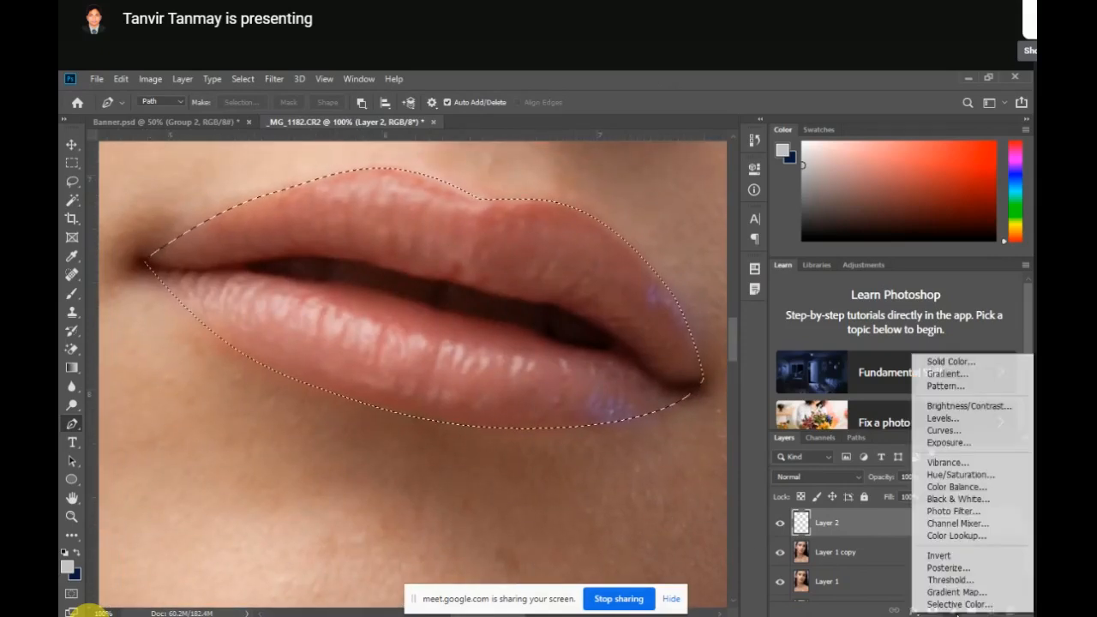
{"action": "left_click", "coordinate": [965, 361]}
{"action": "left_click_drag", "start_coordinate": [773, 278], "coordinate": [810, 242]}
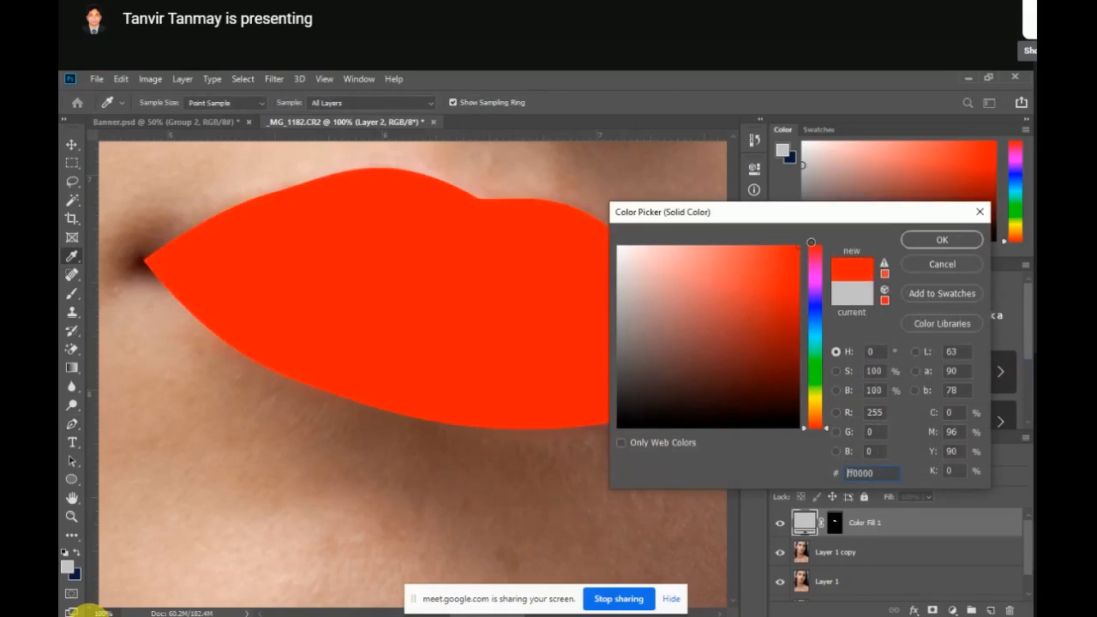
{"action": "left_click_drag", "start_coordinate": [818, 290], "coordinate": [819, 281]}
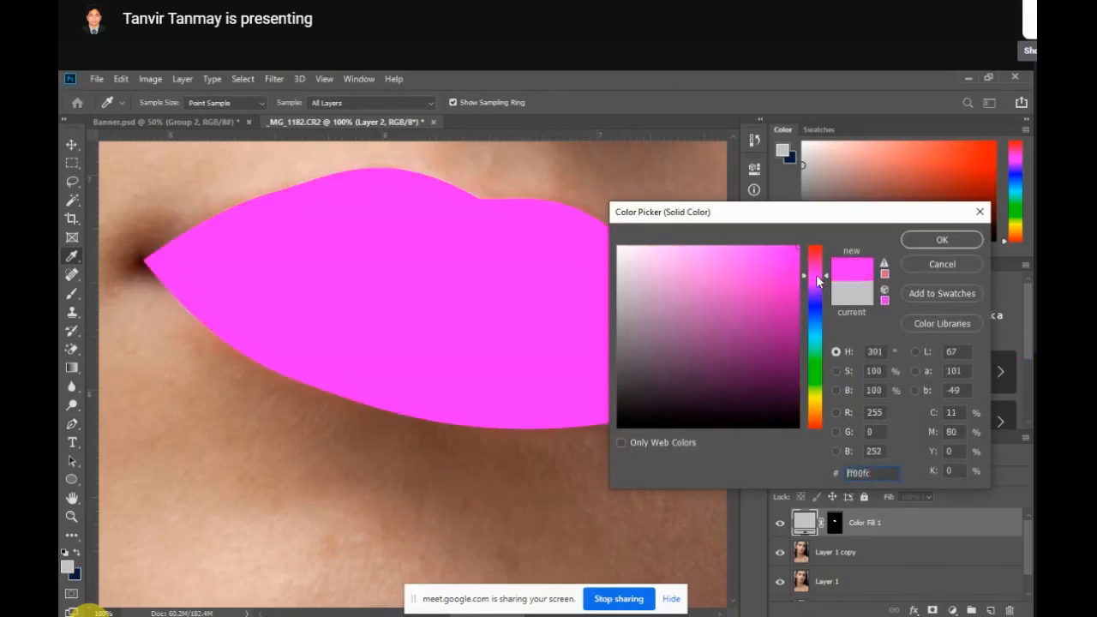
{"action": "left_click", "coordinate": [966, 240]}
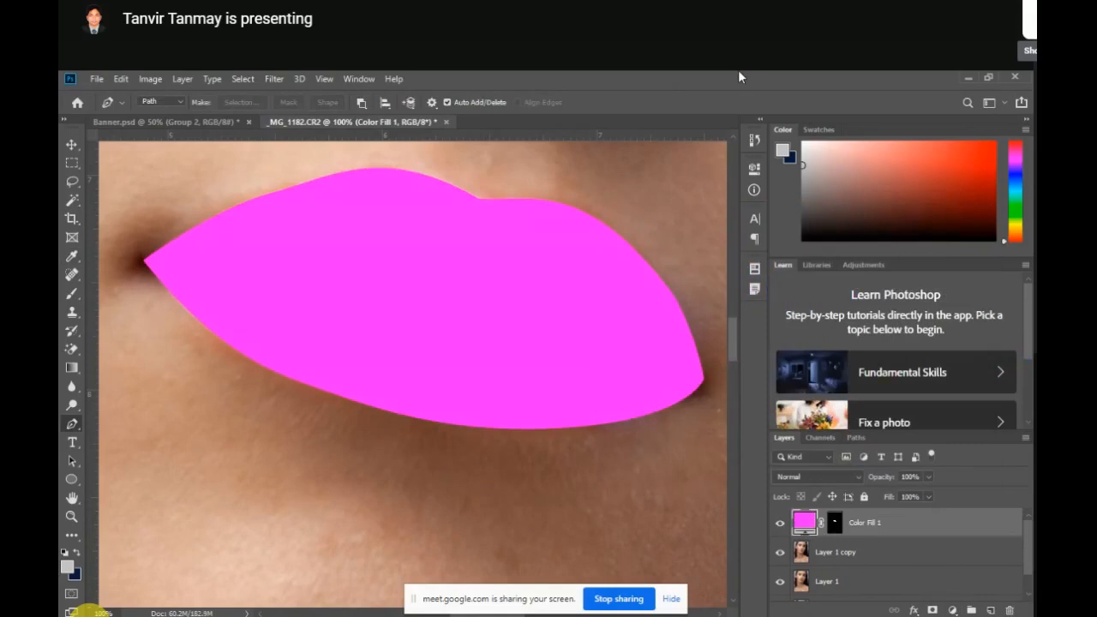
Try the Overlay blend mode on the lips' magenta fill layer and check the effect up close
{"action": "key", "text": "ctrl+0"}
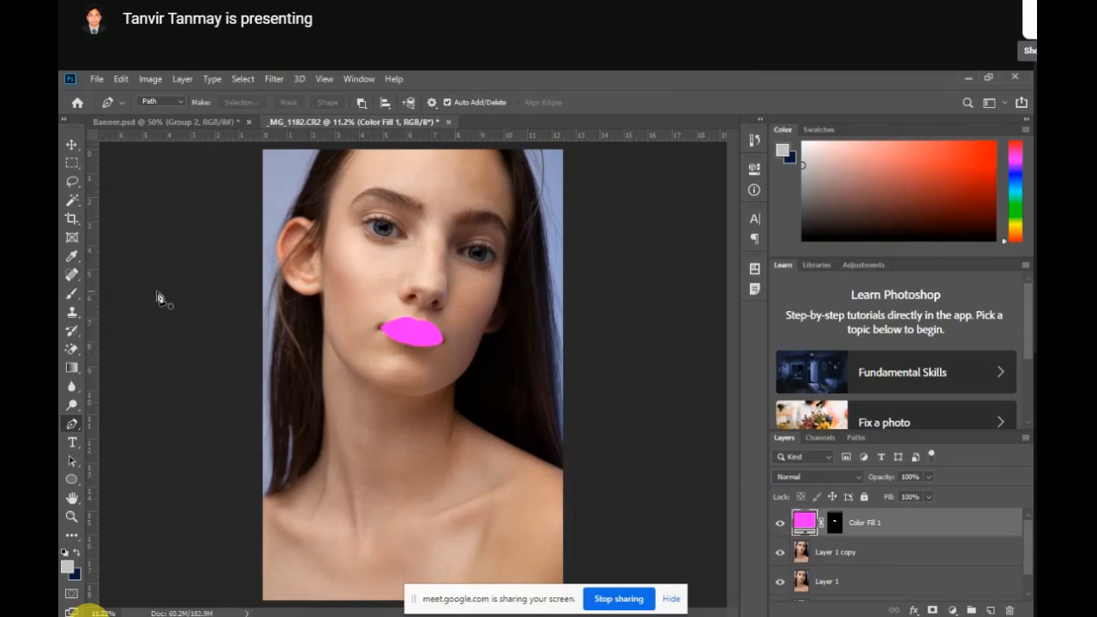
{"action": "left_click", "coordinate": [72, 144]}
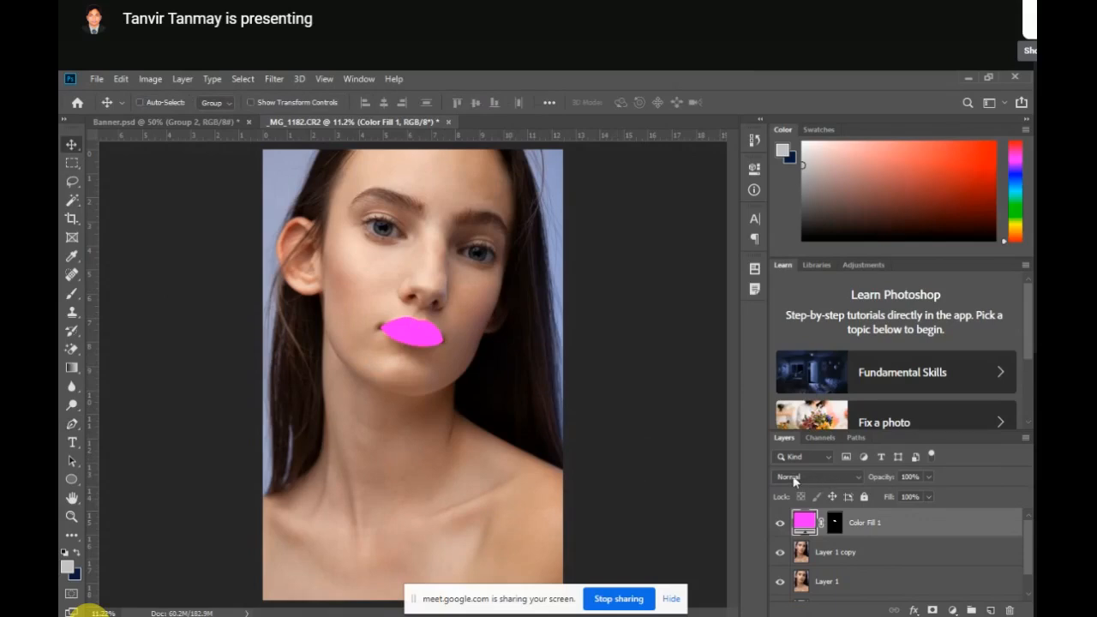
{"action": "left_click", "coordinate": [816, 475]}
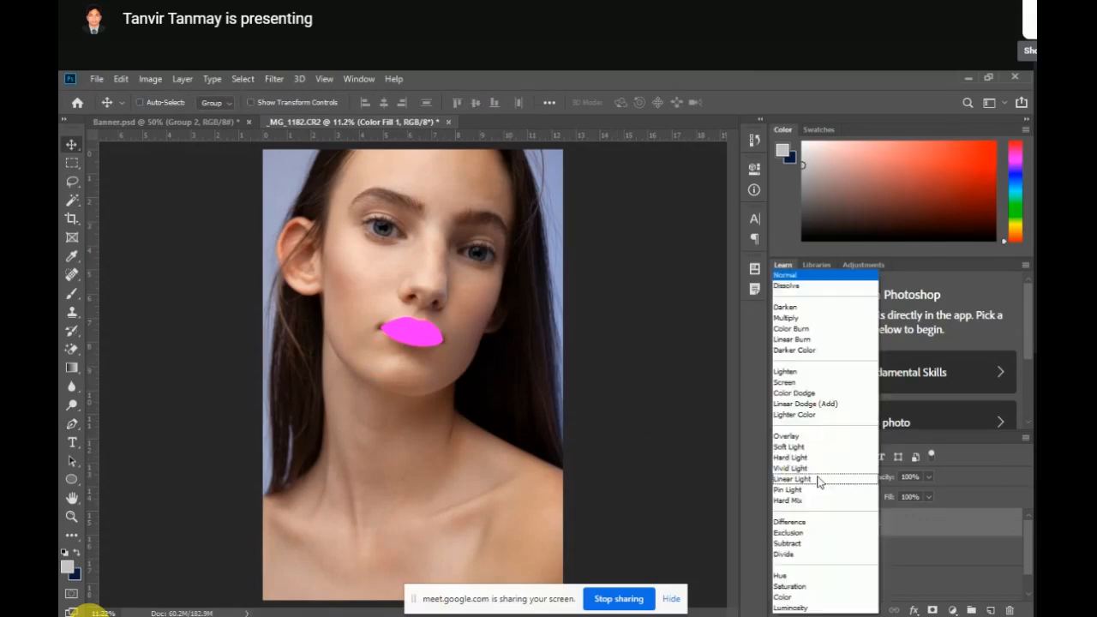
{"action": "left_click", "coordinate": [800, 435]}
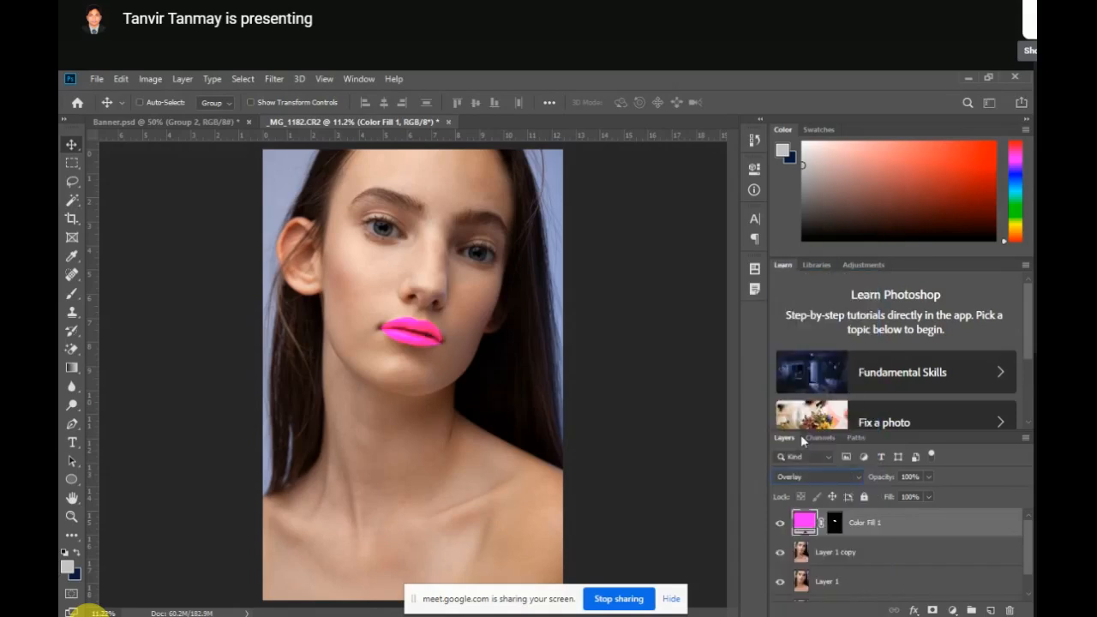
{"action": "left_click", "coordinate": [420, 364], "text": "ctrl"}
{"action": "left_click", "coordinate": [421, 364], "text": "ctrl"}
{"action": "left_click", "coordinate": [421, 364], "text": "ctrl"}
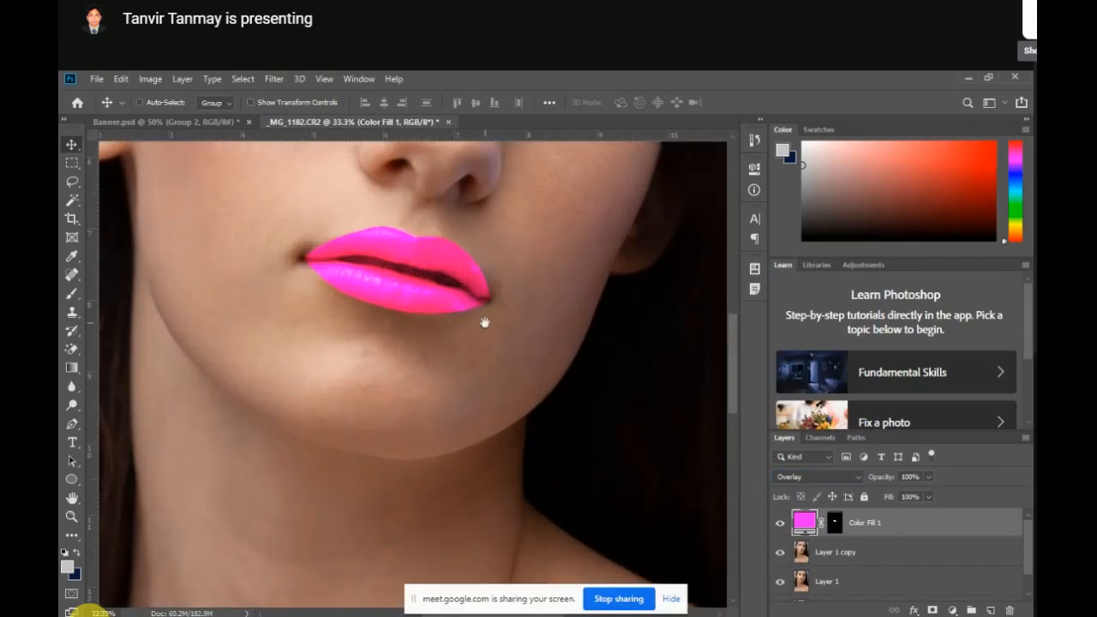
{"action": "left_click_drag", "start_coordinate": [485, 323], "coordinate": [464, 495]}
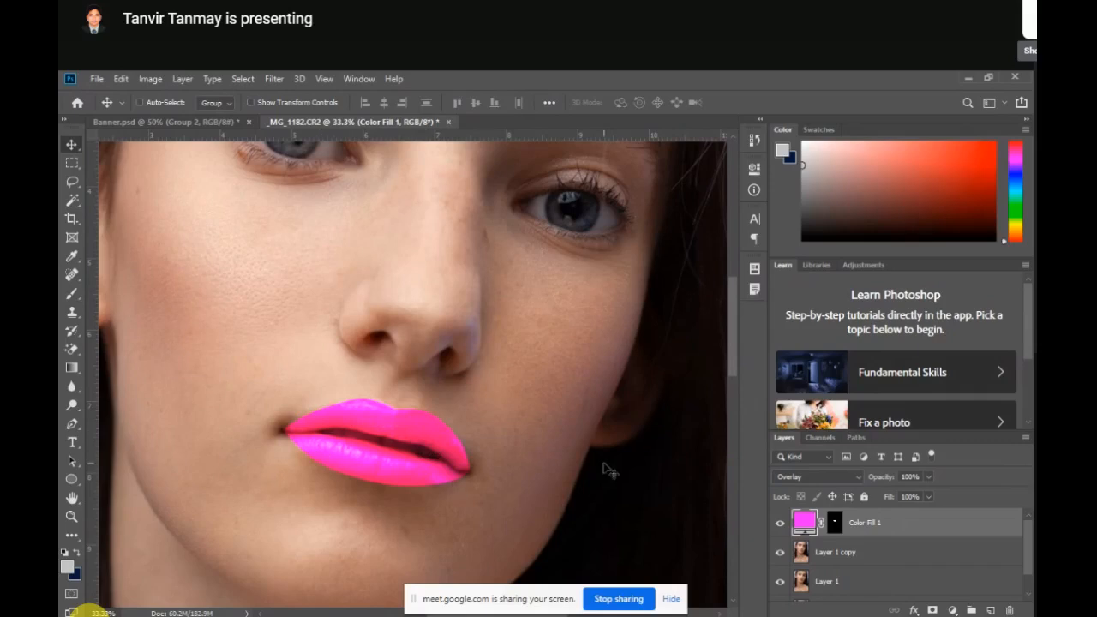
Try the Soft Light blend mode on the lip fill layer, previewing other modes for comparison
{"action": "left_click", "coordinate": [856, 477]}
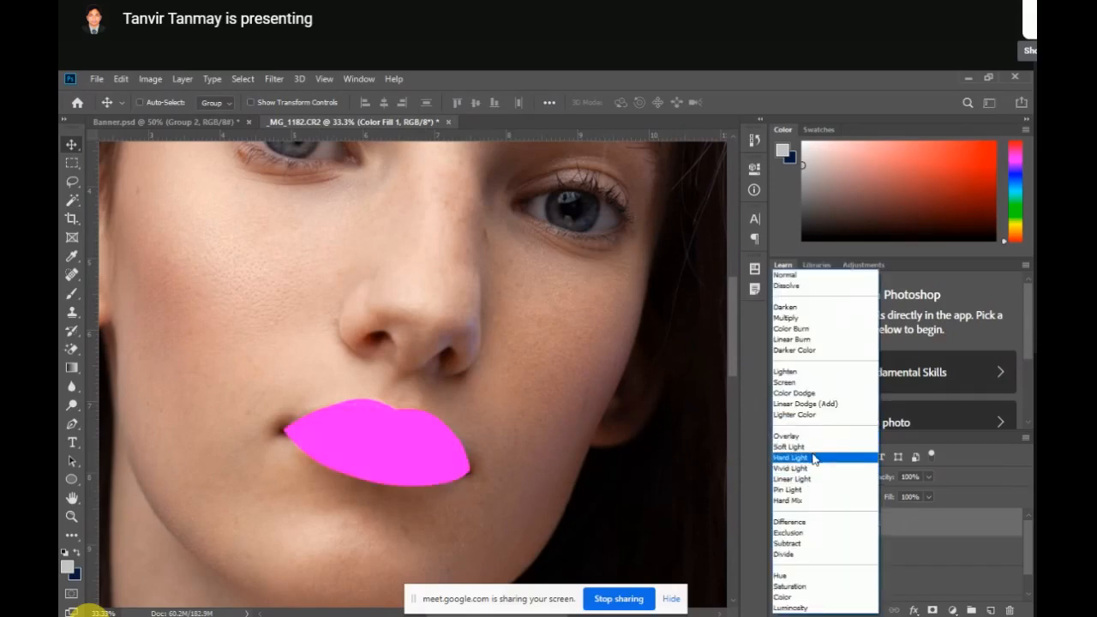
{"action": "left_click", "coordinate": [809, 445]}
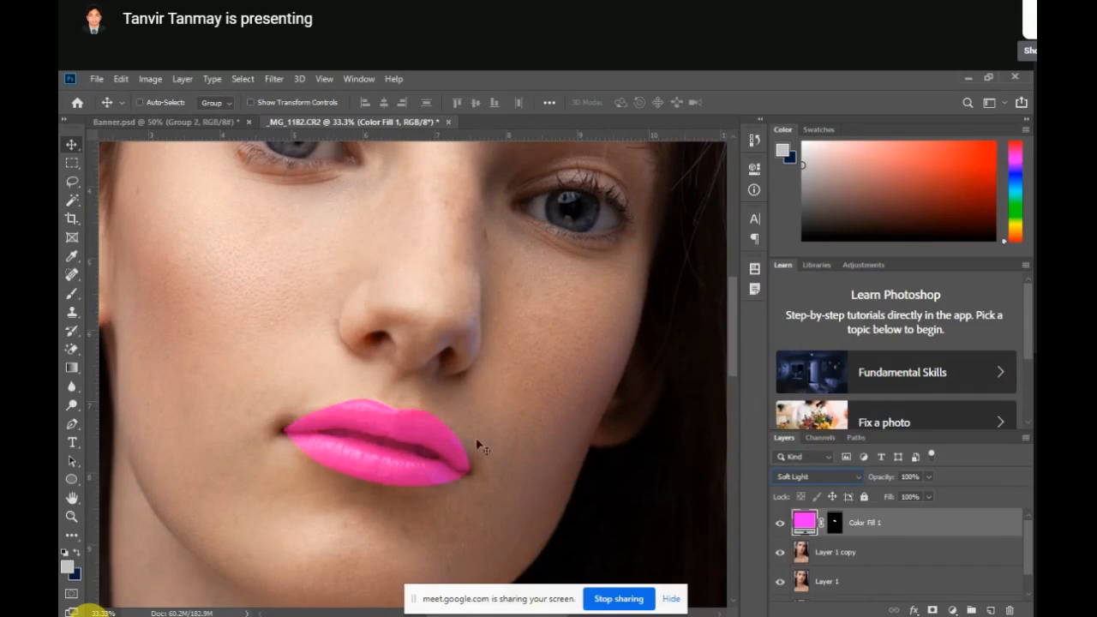
{"action": "key", "text": "ctrl+0"}
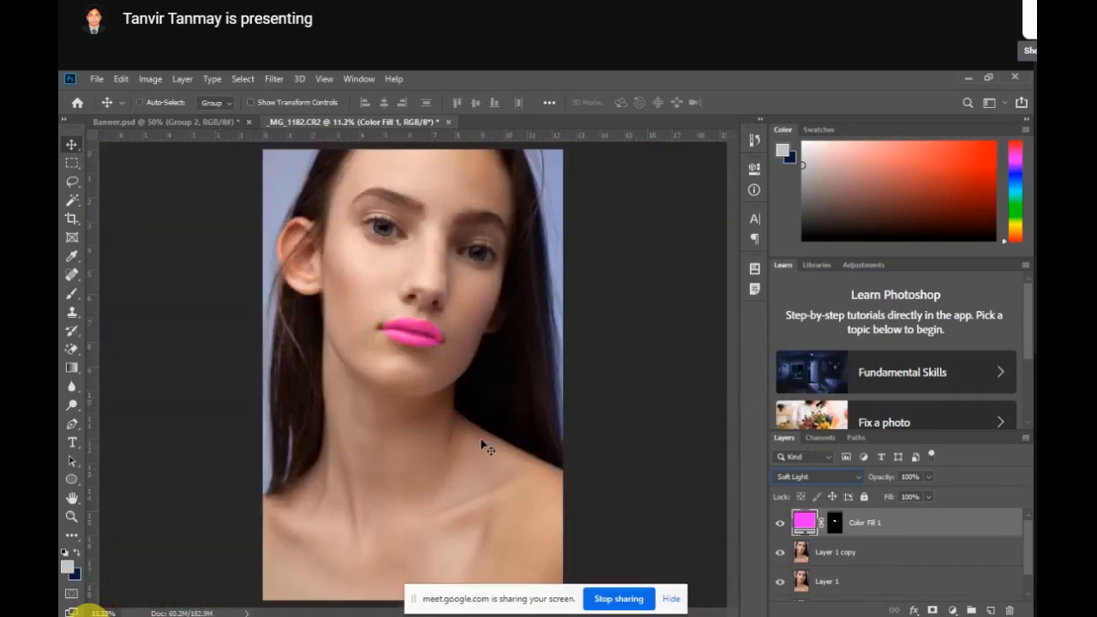
{"action": "left_click", "coordinate": [857, 476]}
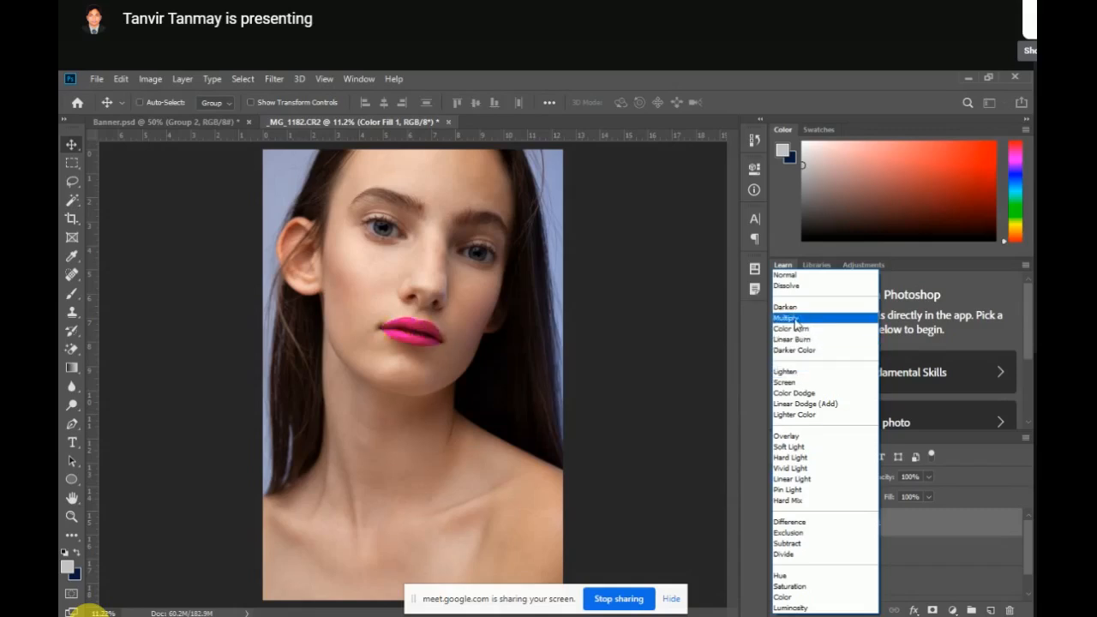
{"action": "left_click", "coordinate": [788, 447]}
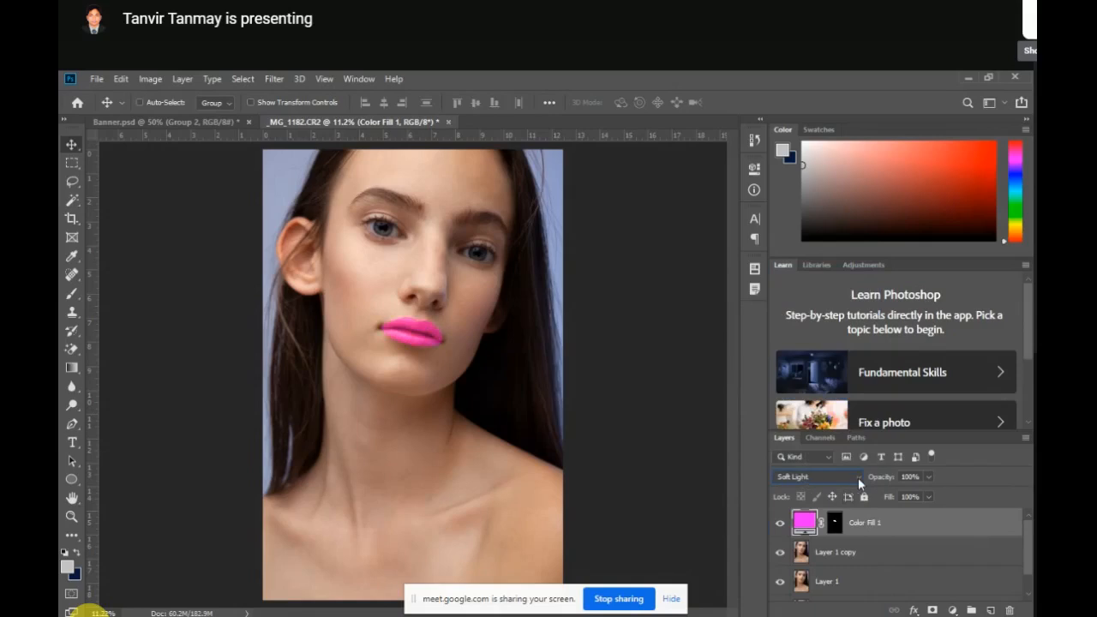
Set the lip fill layer's blend mode to Darken and inspect the tinted lips up close
{"action": "left_click", "coordinate": [858, 478]}
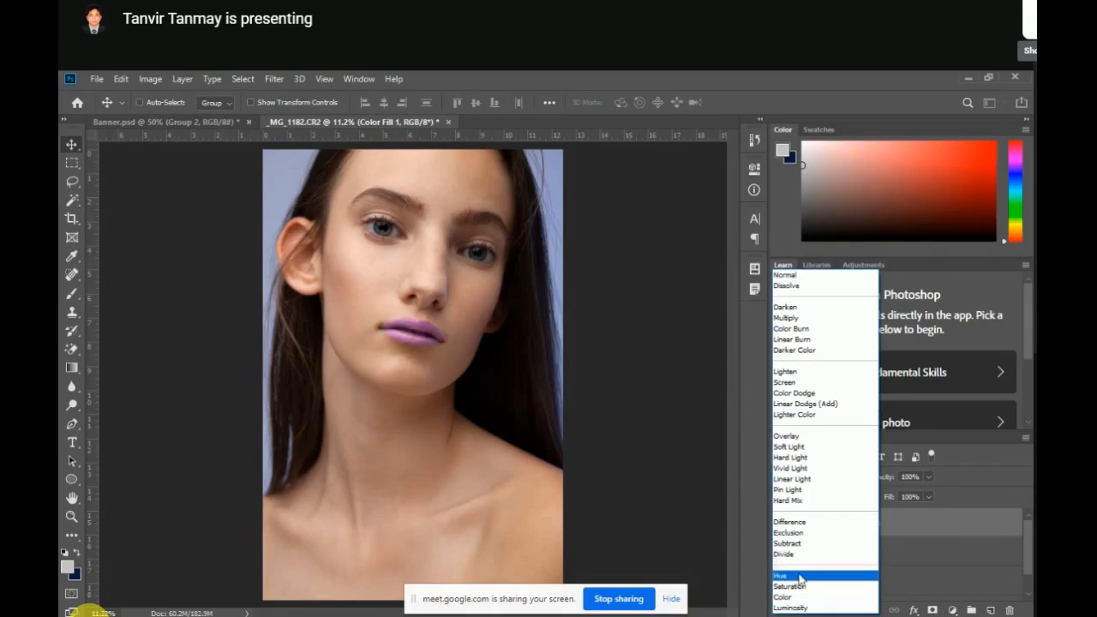
{"action": "left_click", "coordinate": [808, 309]}
{"action": "key", "text": "ctrl"}
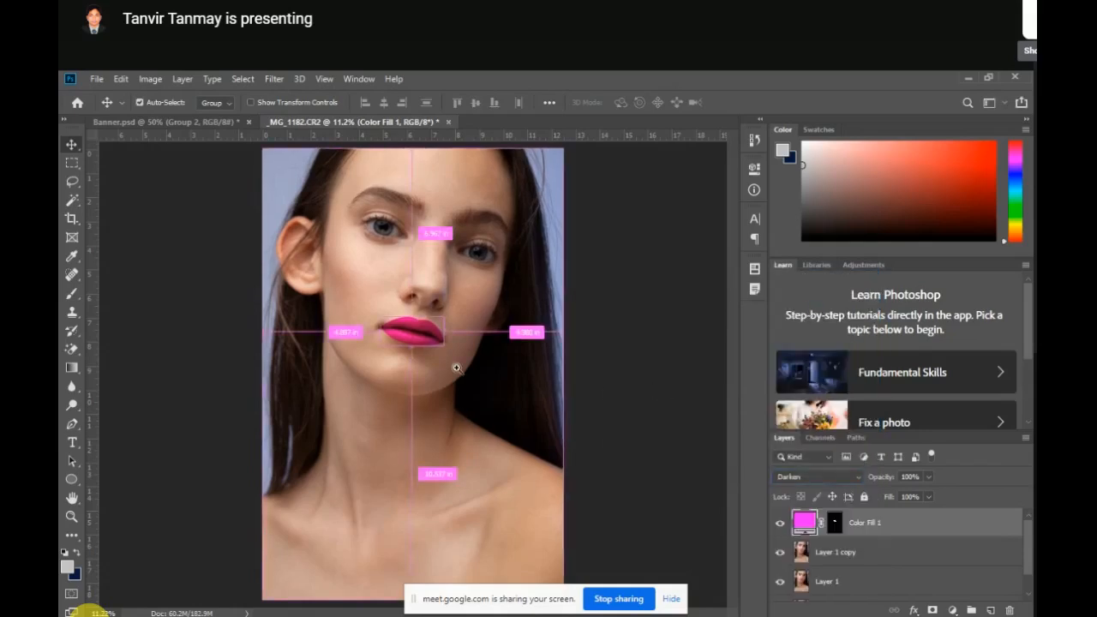
{"action": "left_click", "coordinate": [456, 369], "text": "ctrl"}
{"action": "left_click", "coordinate": [454, 368], "text": "ctrl"}
{"action": "left_click", "coordinate": [449, 365], "text": "ctrl"}
{"action": "left_click", "coordinate": [444, 365], "text": "ctrl"}
{"action": "left_click", "coordinate": [439, 364], "text": "ctrl"}
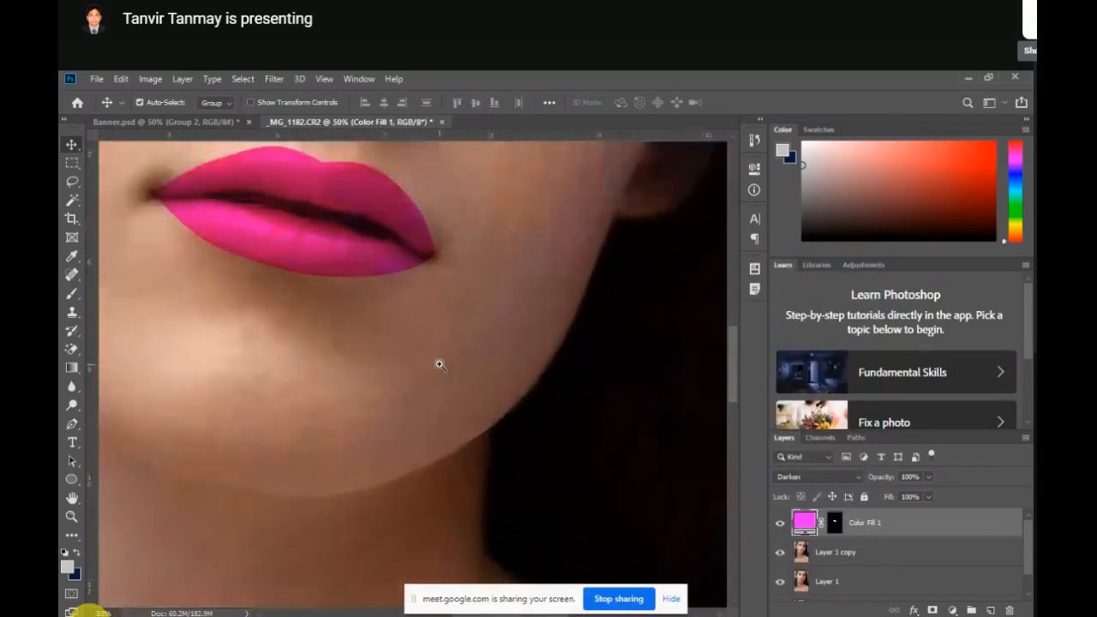
{"action": "left_click_drag", "start_coordinate": [394, 331], "coordinate": [510, 435]}
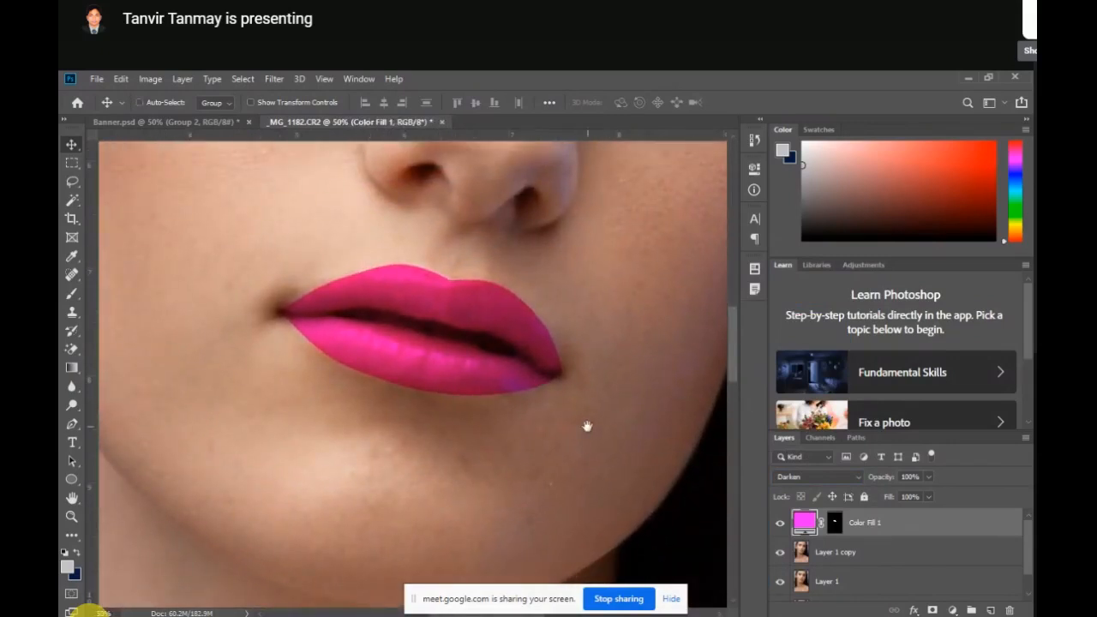
{"action": "left_click", "coordinate": [457, 401], "text": "ctrl"}
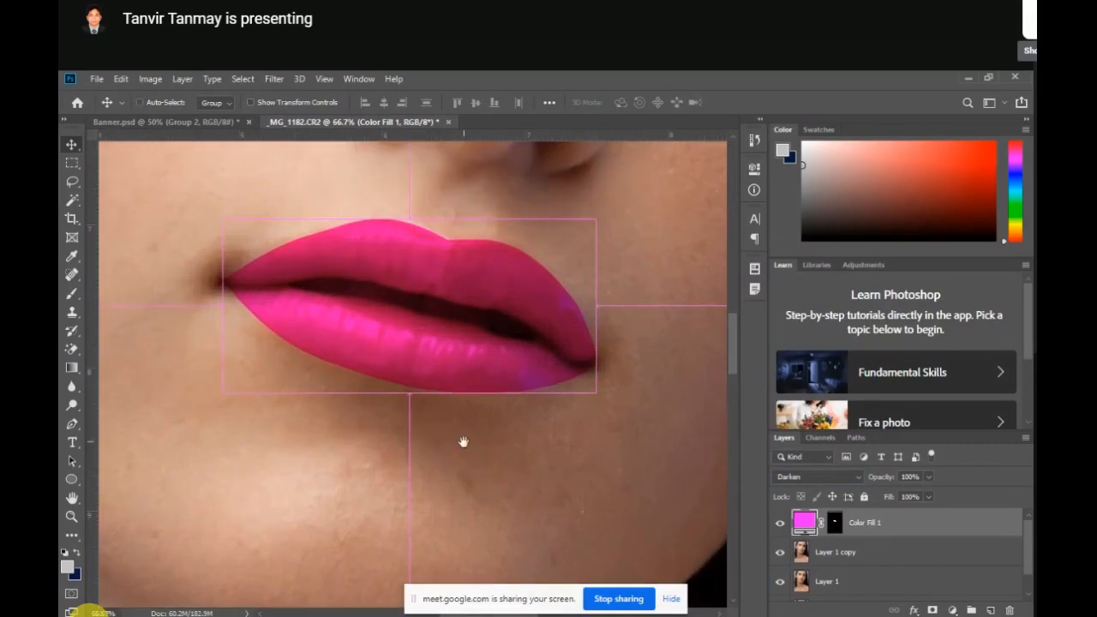
{"action": "key", "text": "ctrl+0"}
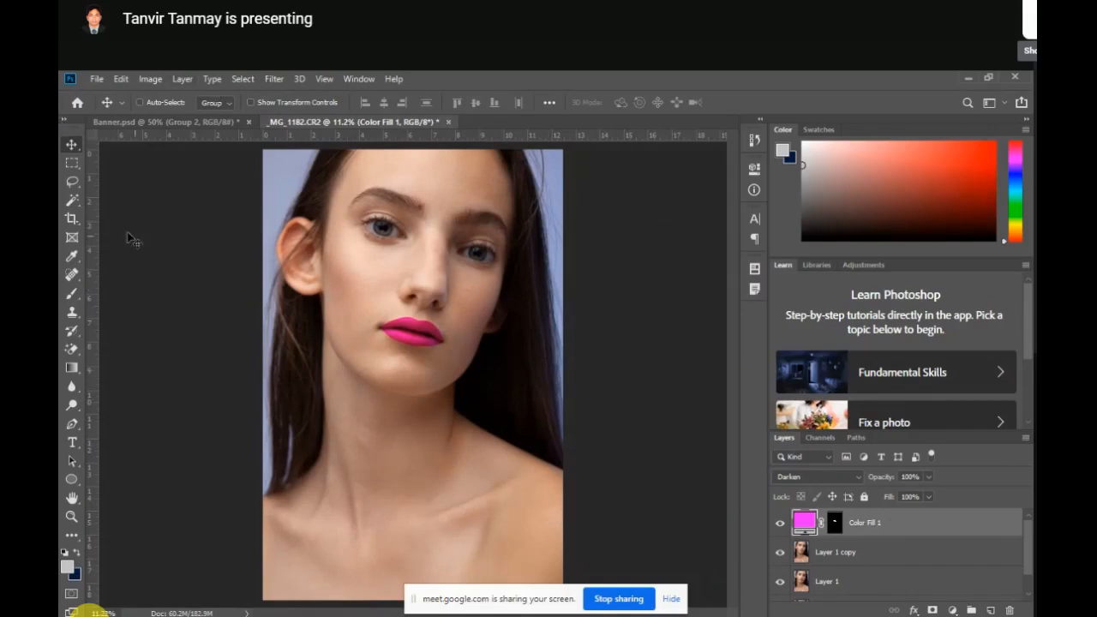
Try a small freehand Lasso selection on the neck in the Layer 1 copy layer and clear it
{"action": "left_click", "coordinate": [73, 181]}
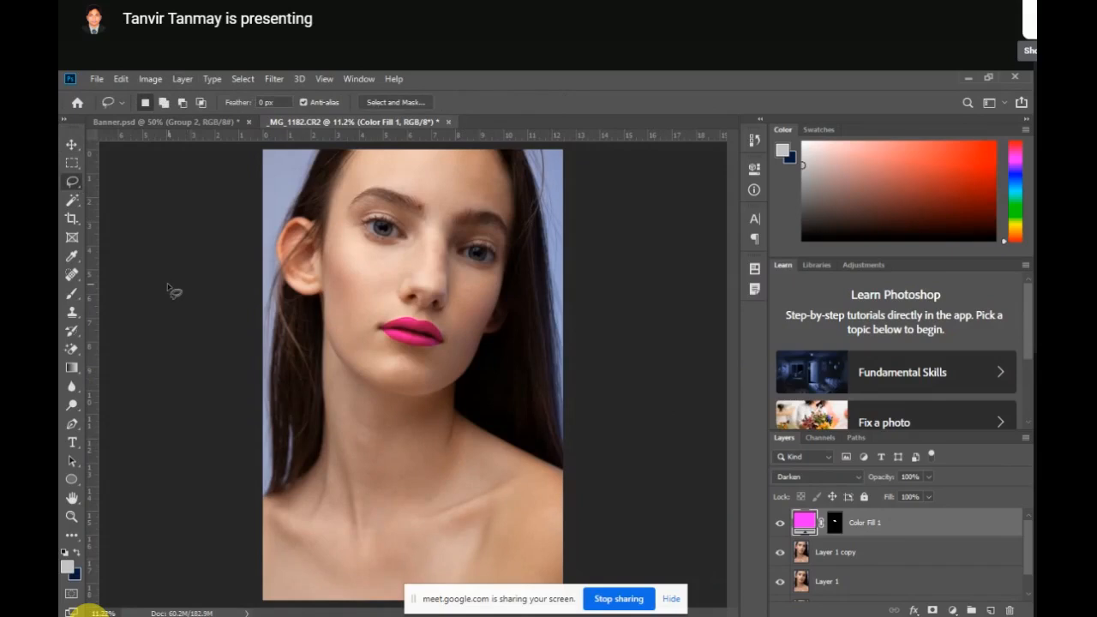
{"action": "left_click", "coordinate": [771, 555]}
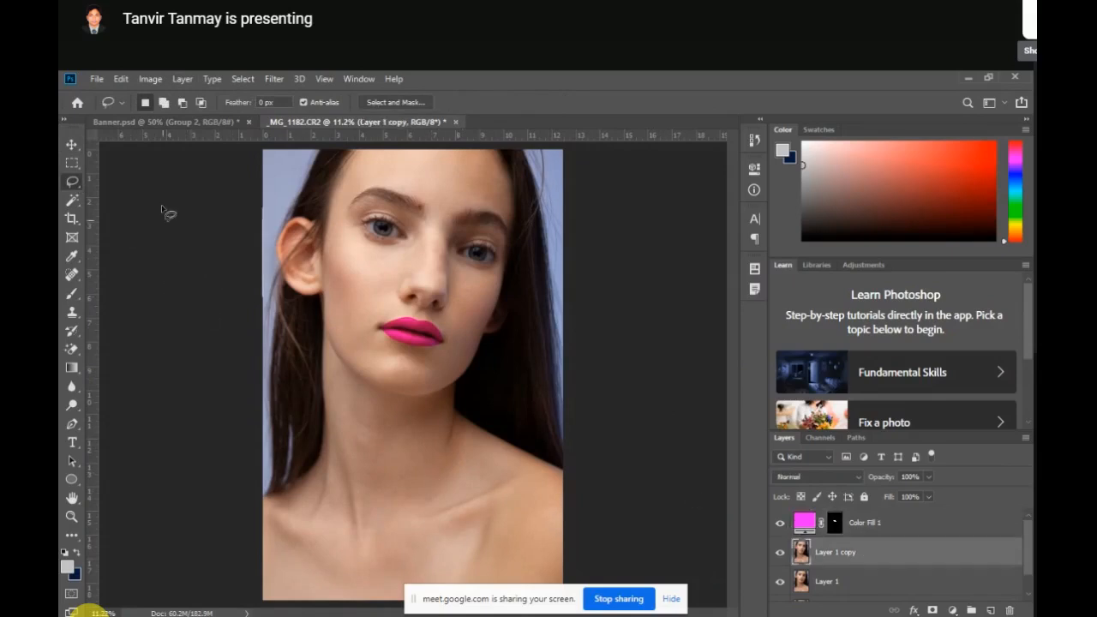
{"action": "left_click_drag", "start_coordinate": [162, 206], "coordinate": [197, 334]}
{"action": "left_click", "coordinate": [511, 291]}
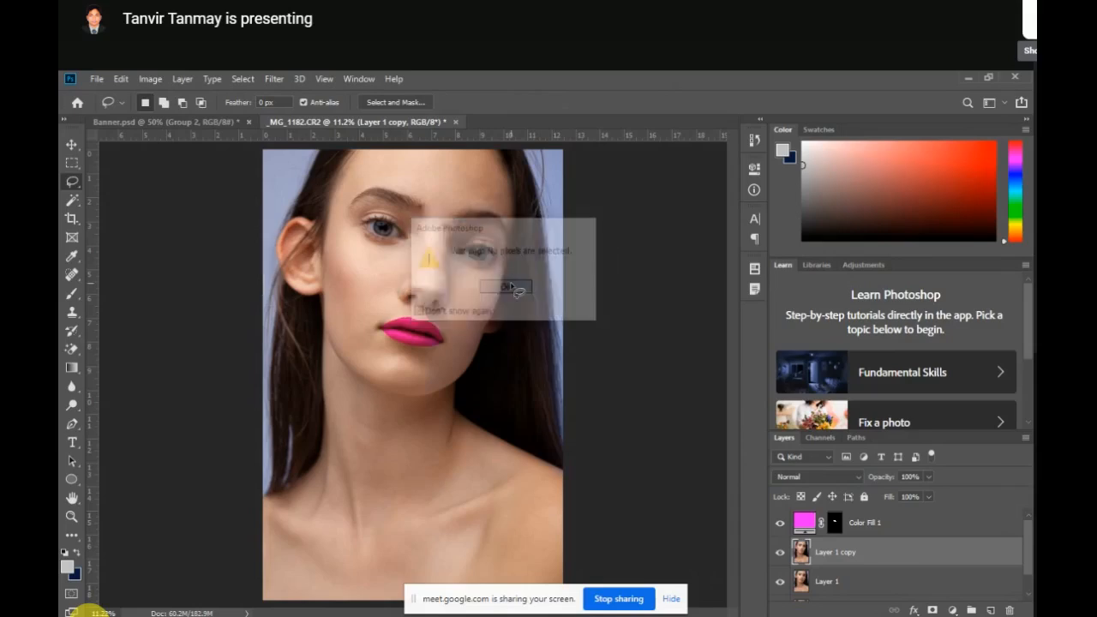
{"action": "mouse_move", "coordinate": [388, 436]}
{"action": "left_mouse_down"}
{"action": "mouse_move", "coordinate": [415, 428]}
{"action": "mouse_move", "coordinate": [393, 438]}
{"action": "mouse_move", "coordinate": [403, 439]}
{"action": "left_mouse_up"}
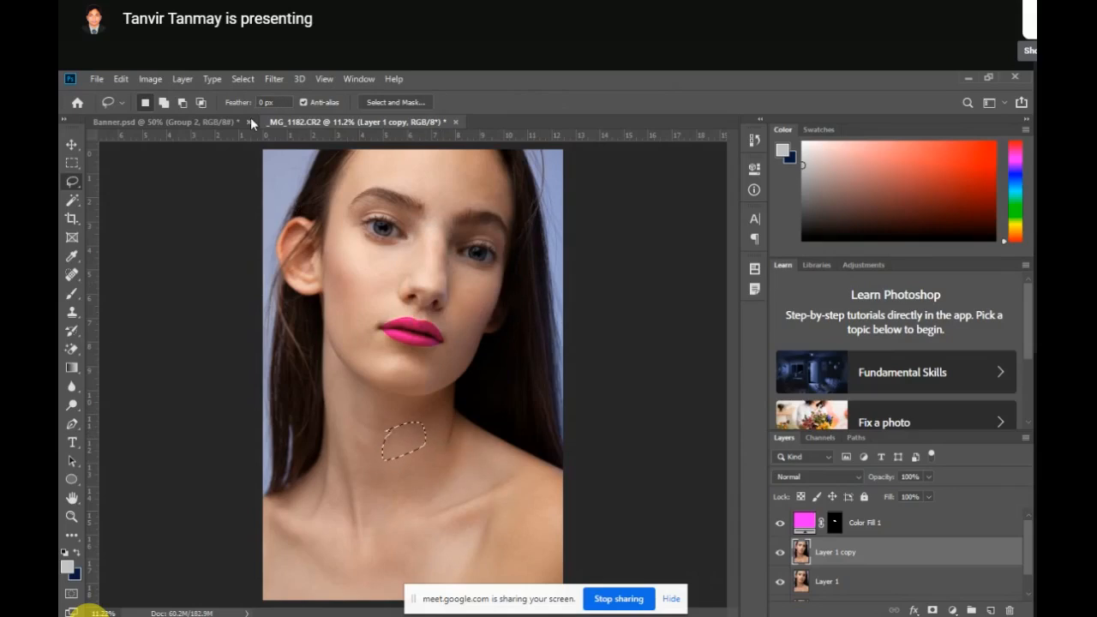
{"action": "left_click", "coordinate": [163, 357]}
{"action": "scroll", "coordinate": [399, 382], "scroll_direction": "up", "scroll_amount": 3}
{"action": "scroll", "coordinate": [399, 382], "scroll_direction": "up", "scroll_amount": 1}
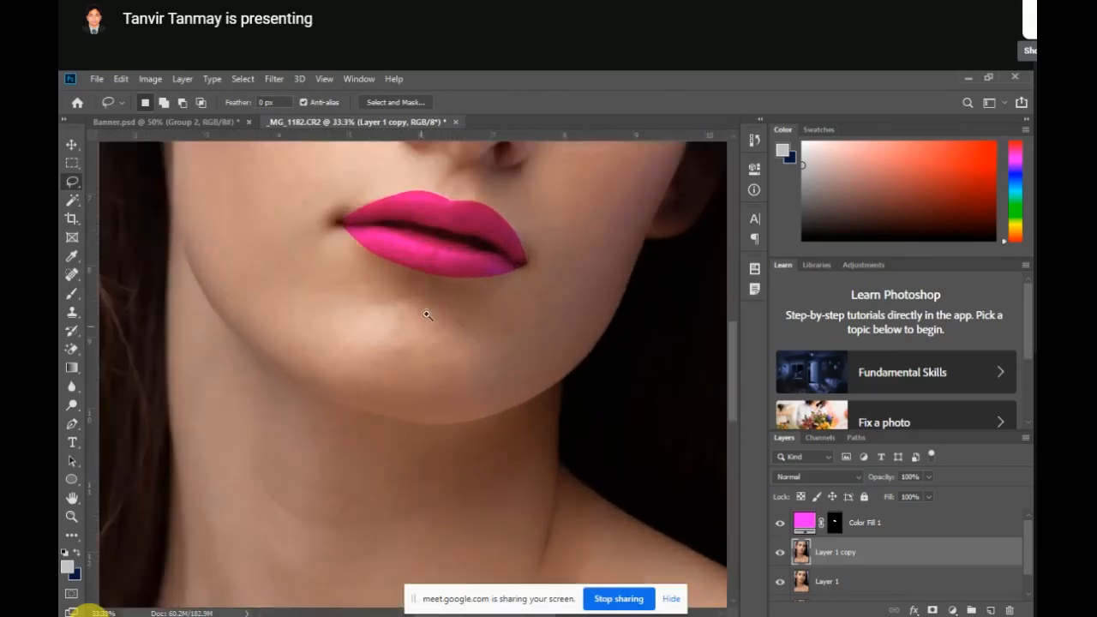
{"action": "scroll", "coordinate": [438, 297], "scroll_direction": "up", "scroll_amount": 4}
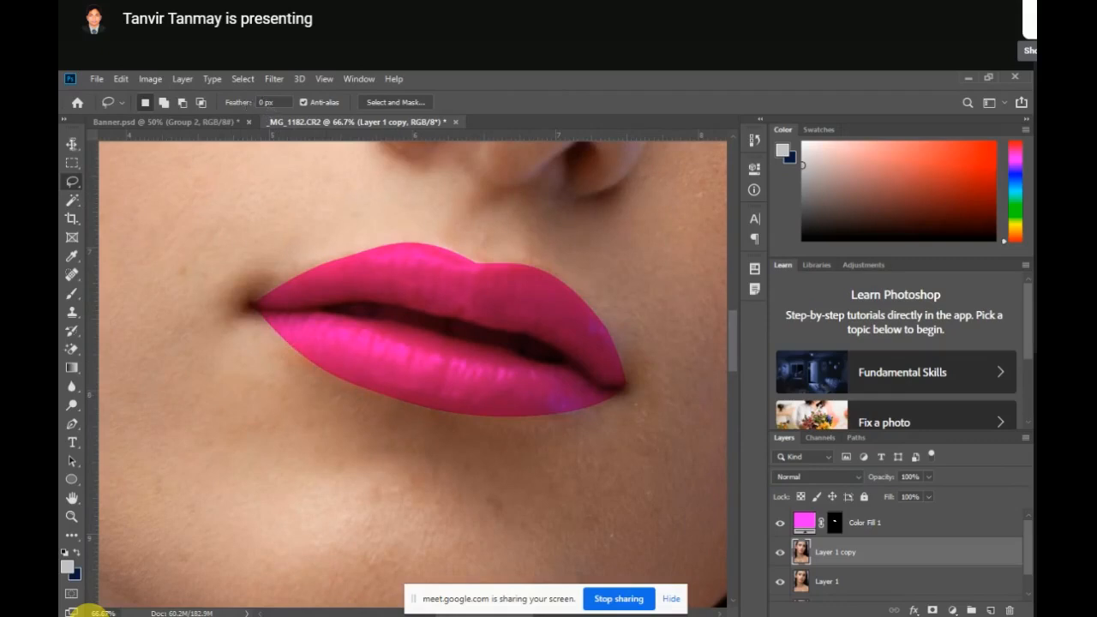
{"action": "left_click", "coordinate": [72, 146]}
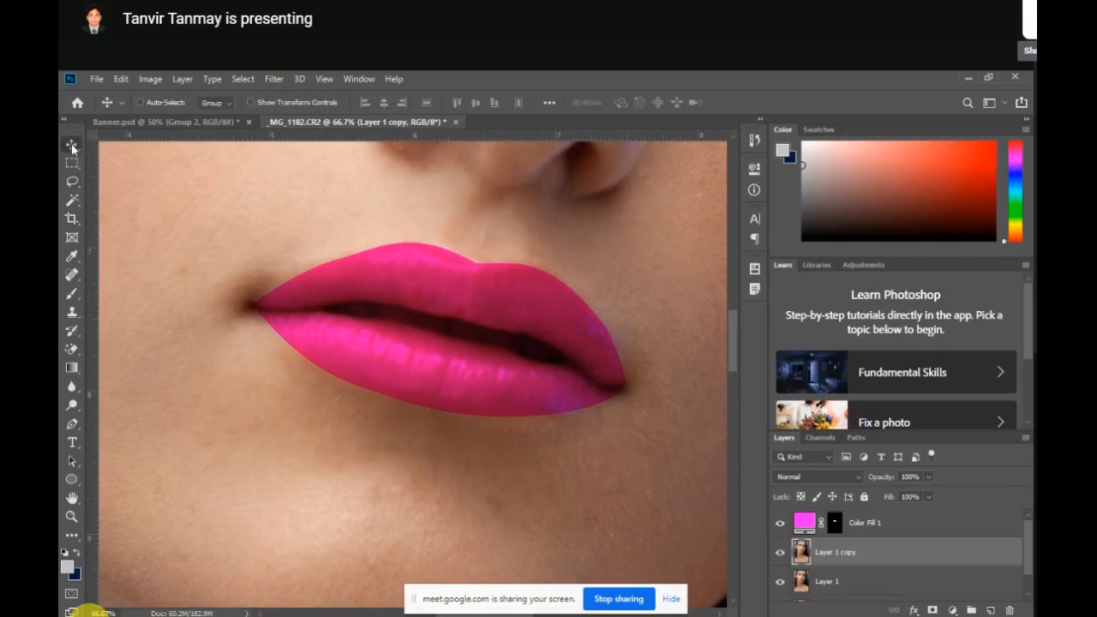
{"action": "key", "text": "ctrl+0"}
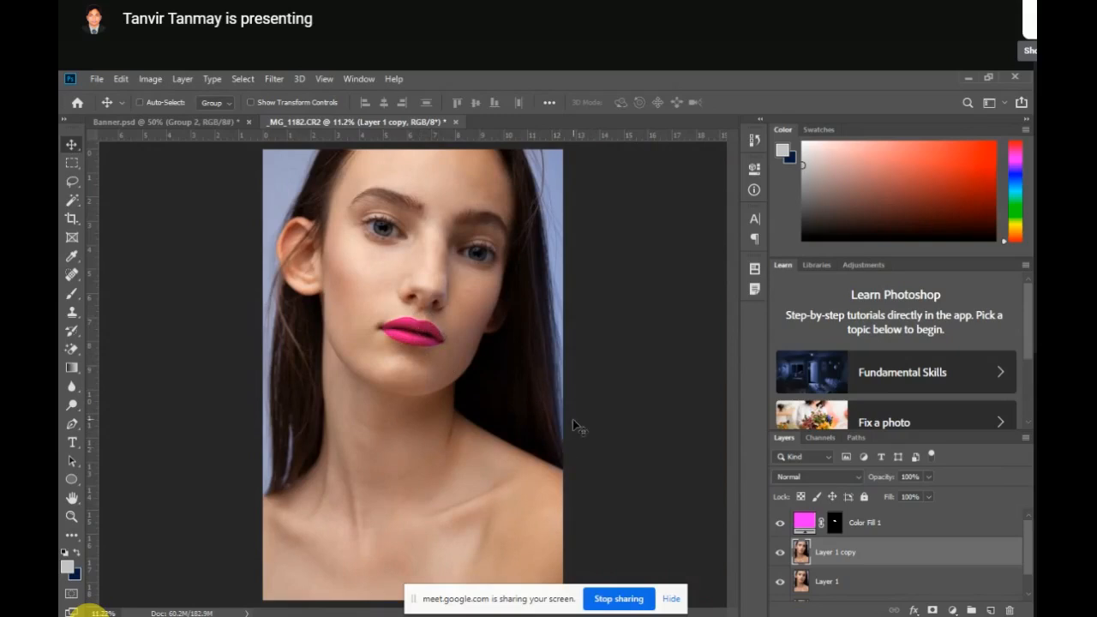
Make the Color Fill 1 layer active and examine the tinted lips and their edges up close
{"action": "left_click", "coordinate": [897, 532]}
{"action": "left_click", "coordinate": [437, 368], "text": "ctrl"}
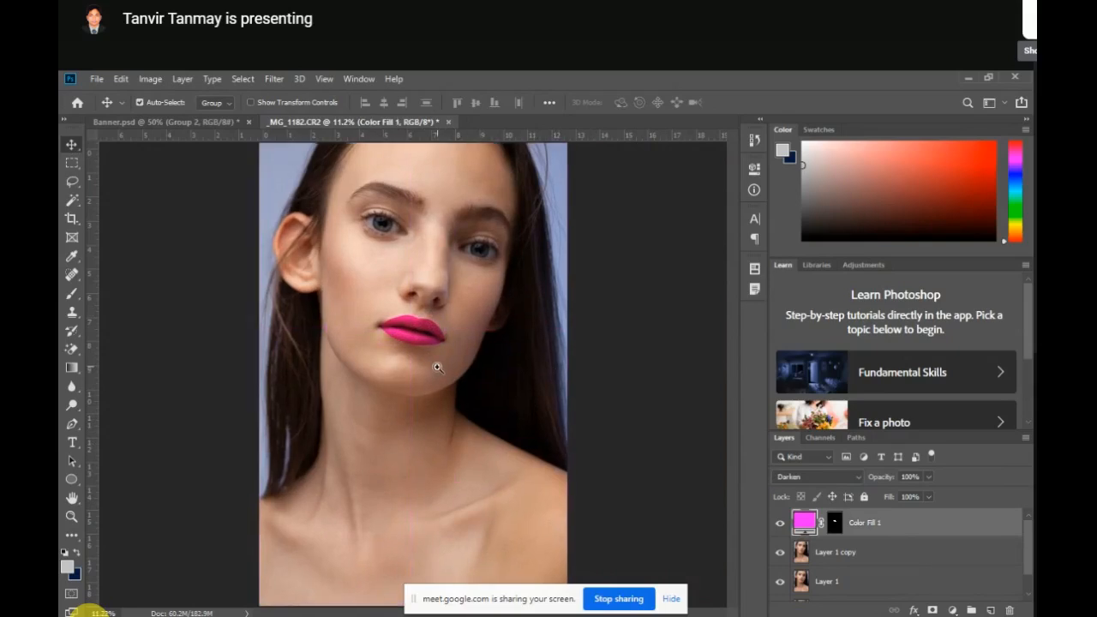
{"action": "left_click", "coordinate": [437, 368], "text": "ctrl"}
{"action": "left_click", "coordinate": [437, 367], "text": "ctrl"}
{"action": "left_click", "coordinate": [437, 367], "text": "ctrl"}
{"action": "left_click", "coordinate": [429, 362], "text": "ctrl"}
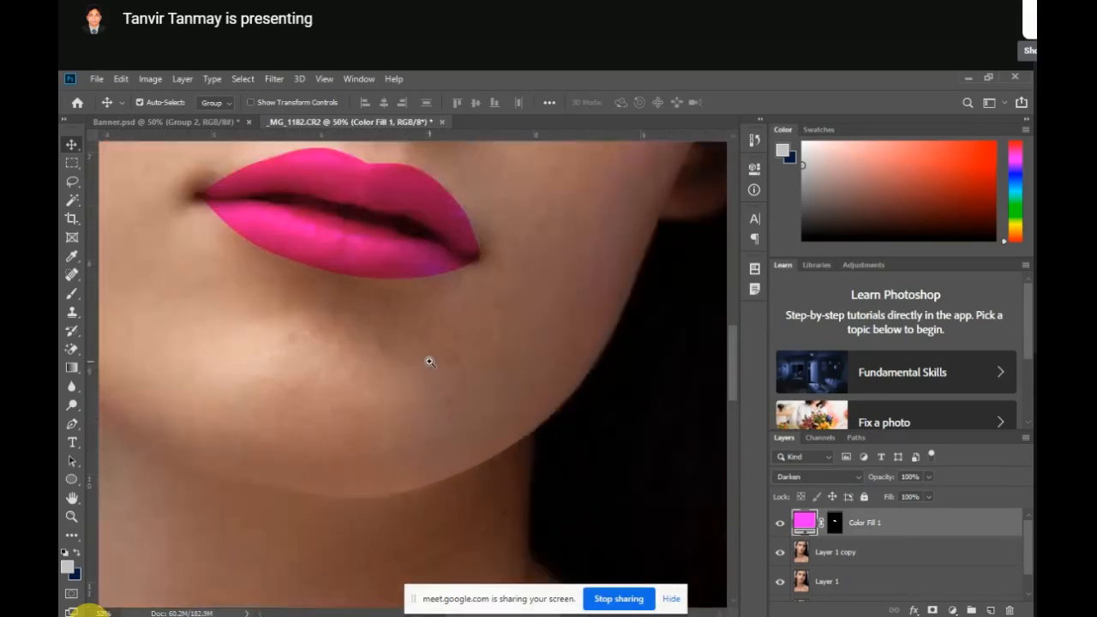
{"action": "left_click_drag", "start_coordinate": [395, 334], "coordinate": [454, 422]}
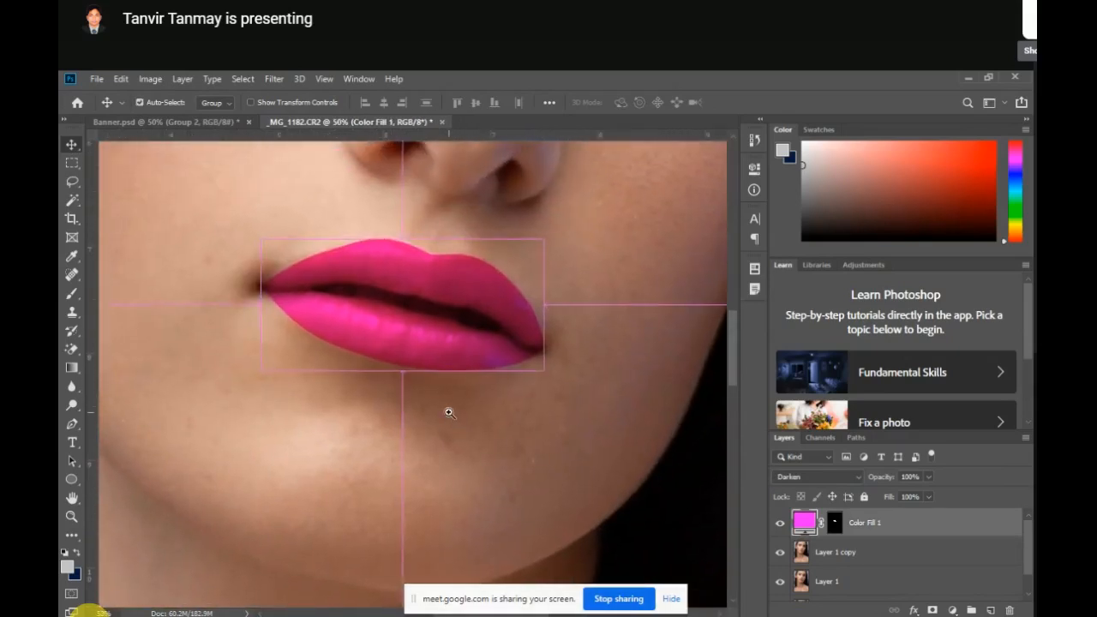
{"action": "left_click", "coordinate": [448, 413], "text": "ctrl"}
{"action": "left_click_drag", "start_coordinate": [430, 322], "coordinate": [459, 383]}
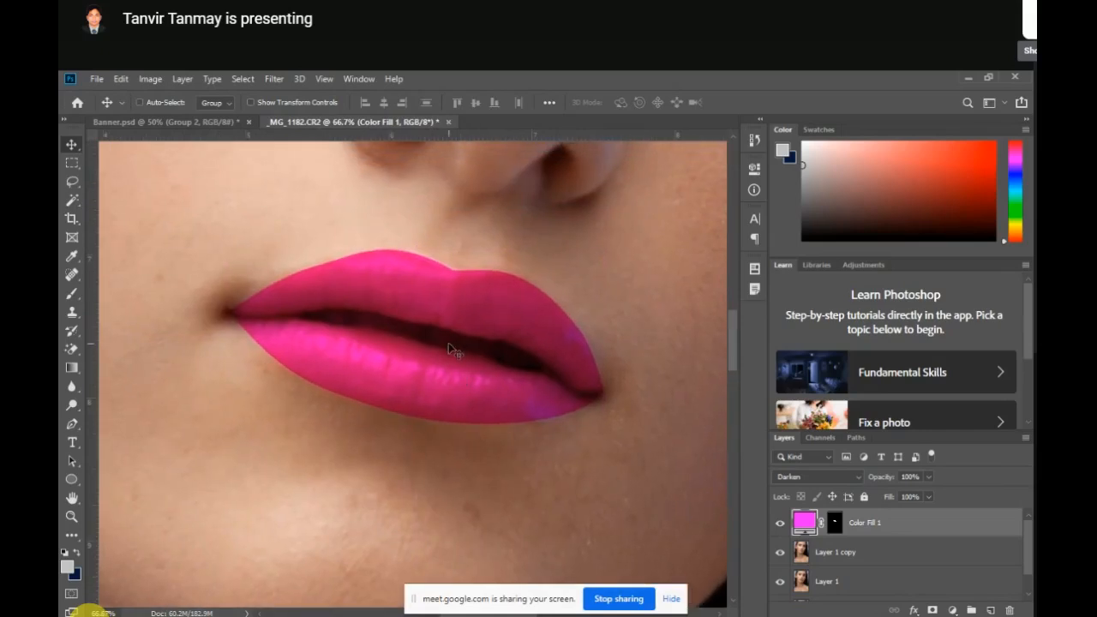
Make the Color Fill 1 layer mask active and erase tint from the gap between the lips with a 25 px Eraser
{"action": "left_click", "coordinate": [834, 526]}
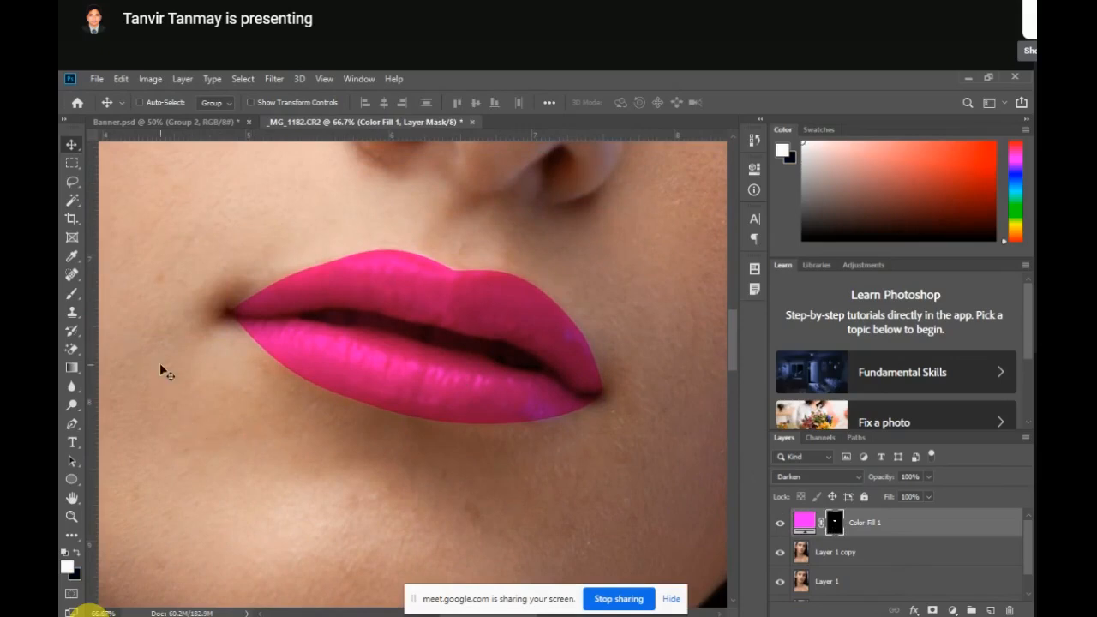
{"action": "left_click", "coordinate": [75, 350]}
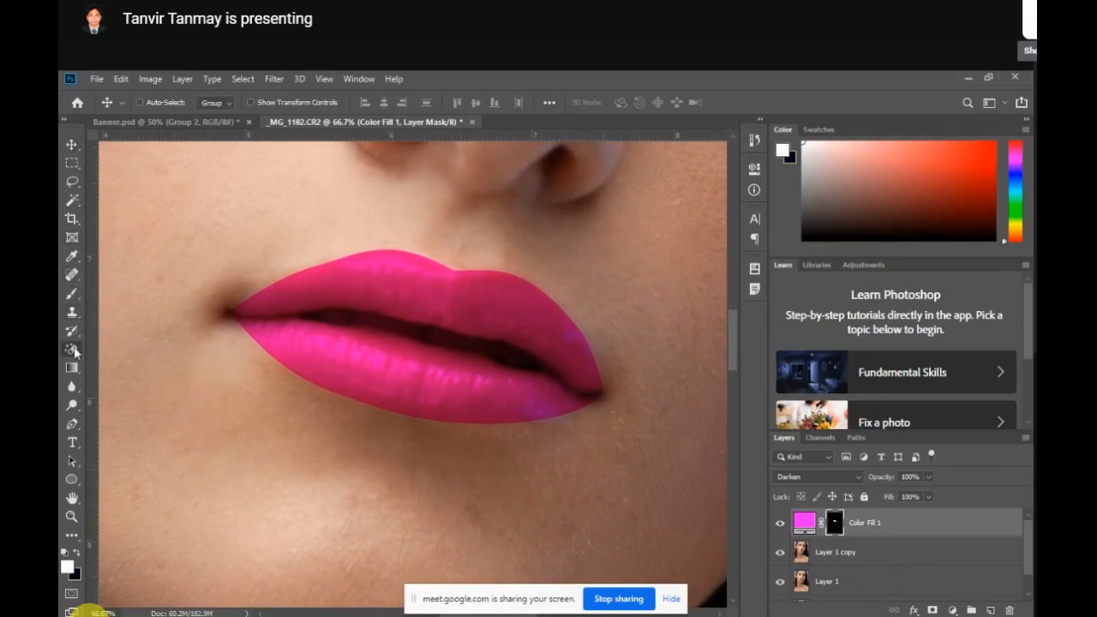
{"action": "left_click", "coordinate": [135, 349]}
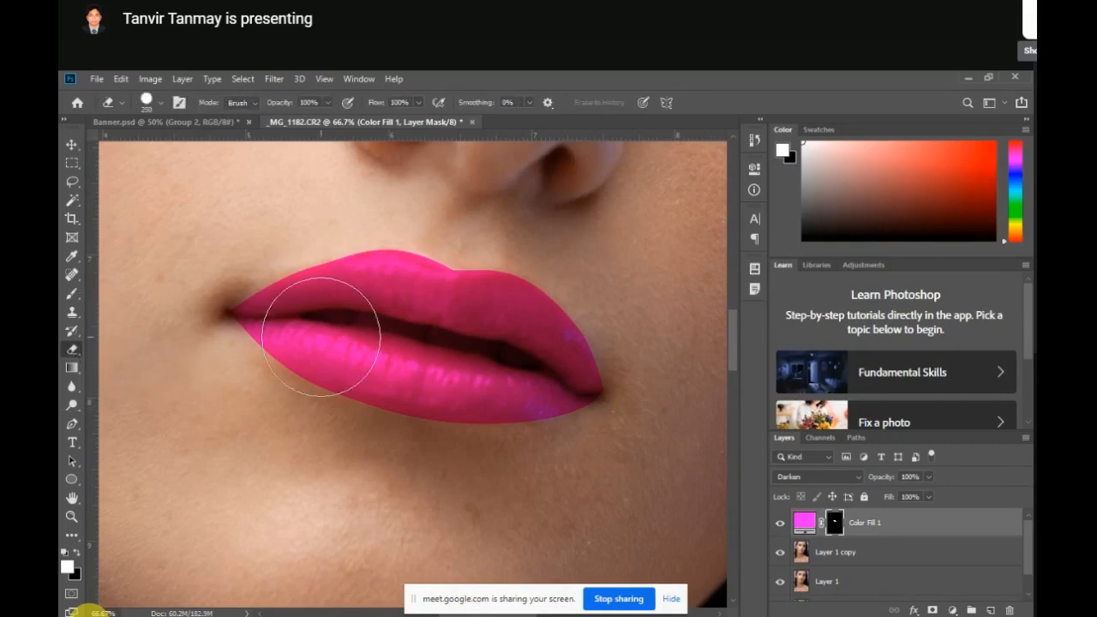
{"action": "key", "text": "bracketleft"}
{"action": "key", "text": "bracketleft"}
{"action": "key", "text": "bracketleft"}
{"action": "key", "text": "bracketleft"}
{"action": "key", "text": "bracketleft"}
{"action": "key", "text": "bracketleft"}
{"action": "key", "text": "bracketleft"}
{"action": "key", "text": "bracketleft"}
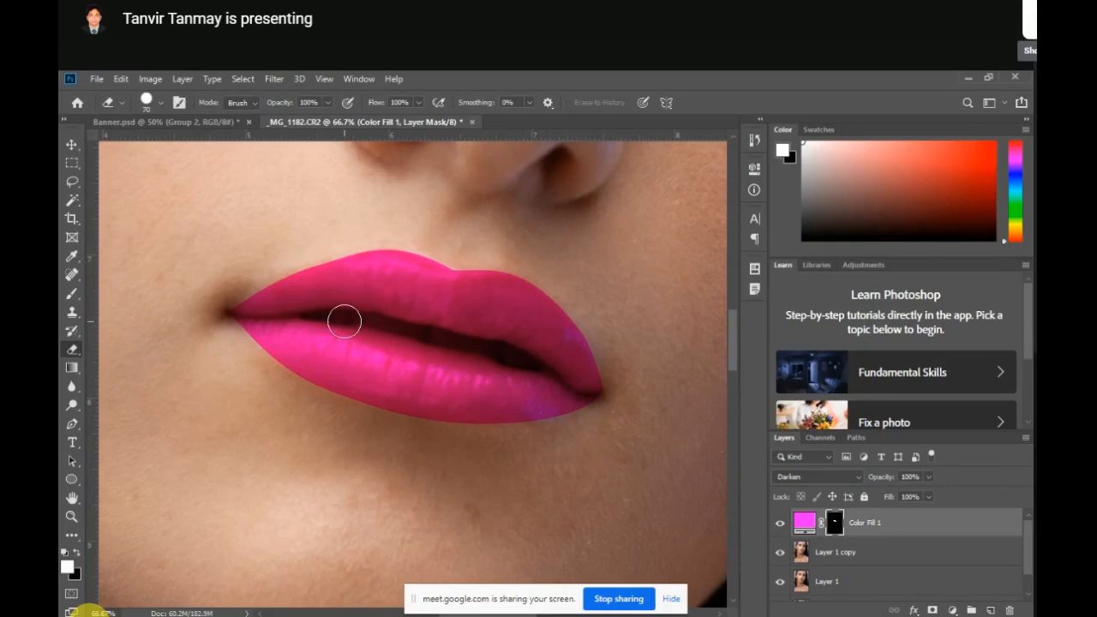
{"action": "key", "text": "bracketleft"}
{"action": "key", "text": "bracketleft"}
{"action": "key", "text": "bracketleft"}
{"action": "key", "text": "bracketleft"}
{"action": "key", "text": "bracketleft"}
{"action": "key", "text": "bracketleft"}
{"action": "left_click_drag", "start_coordinate": [365, 321], "coordinate": [418, 338]}
{"action": "left_click", "coordinate": [425, 419]}
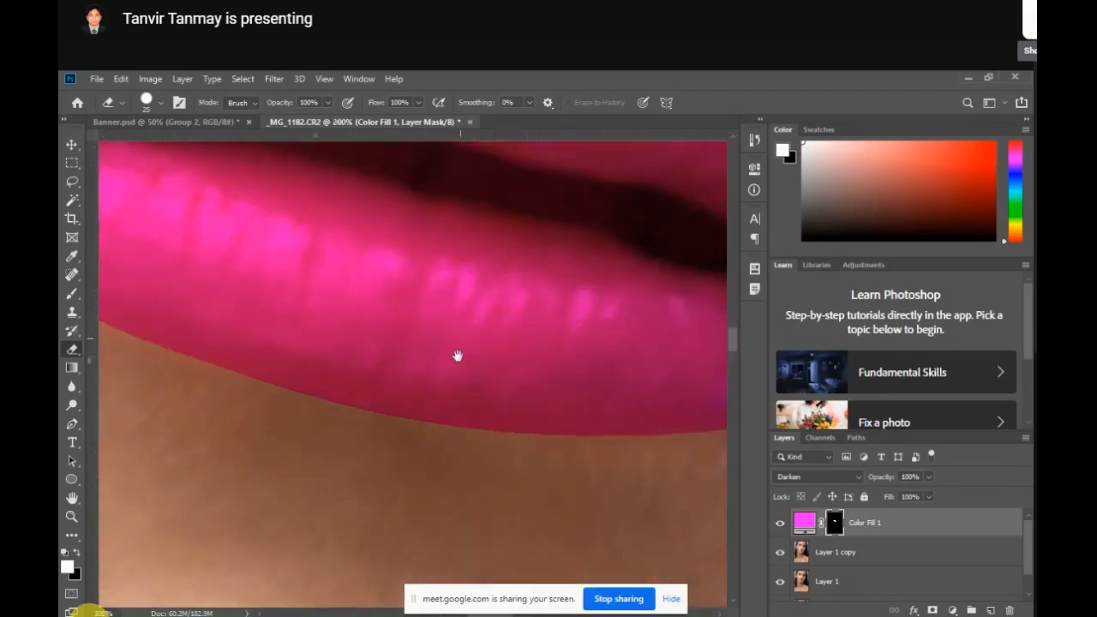
{"action": "mouse_move", "coordinate": [458, 357]}
{"action": "left_mouse_down"}
{"action": "mouse_move", "coordinate": [397, 438]}
{"action": "mouse_move", "coordinate": [466, 385]}
{"action": "left_mouse_up"}
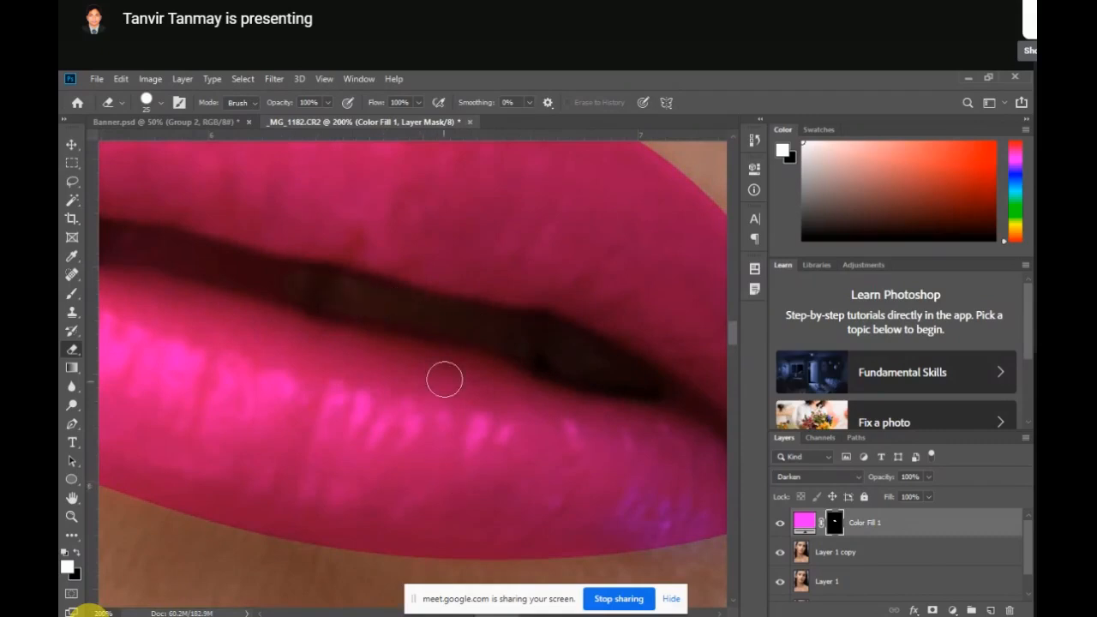
Try a diagonal Eraser stroke across the lower lip on the fill mask, compare it, and undo it
{"action": "left_click_drag", "start_coordinate": [444, 372], "coordinate": [341, 478]}
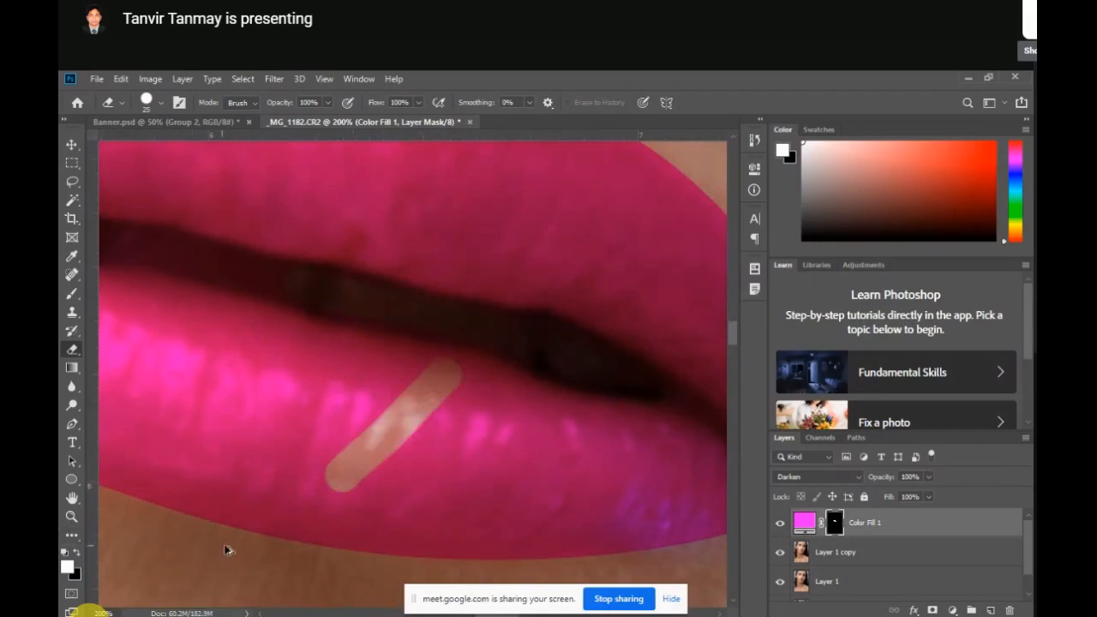
{"action": "key", "text": "ctrl+z"}
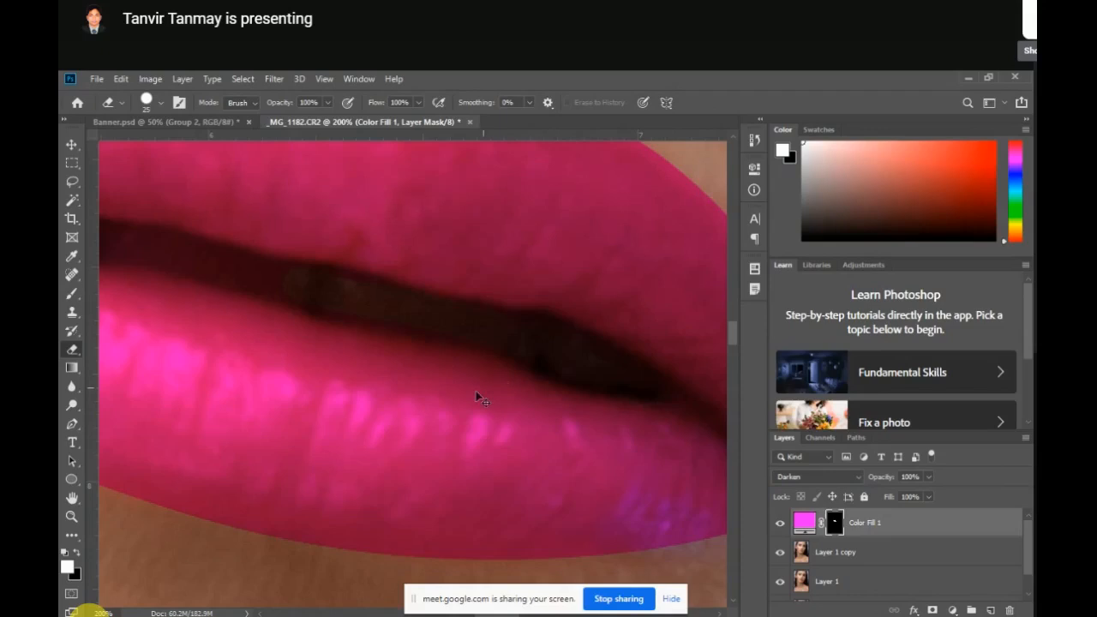
{"action": "key", "text": "ctrl+shift+z"}
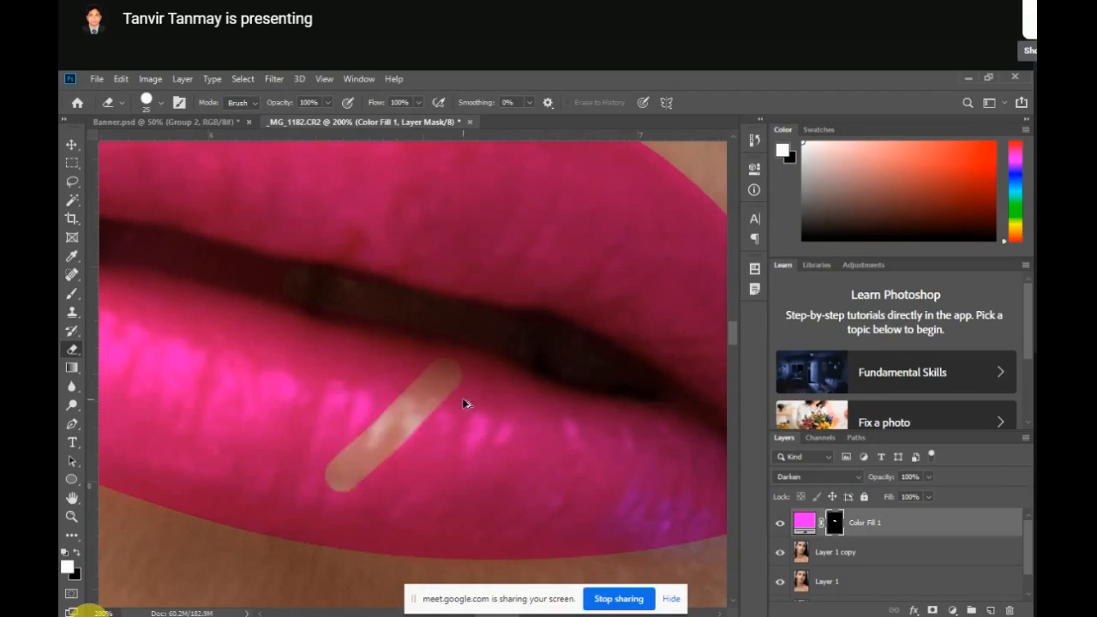
{"action": "key", "text": "ctrl+z"}
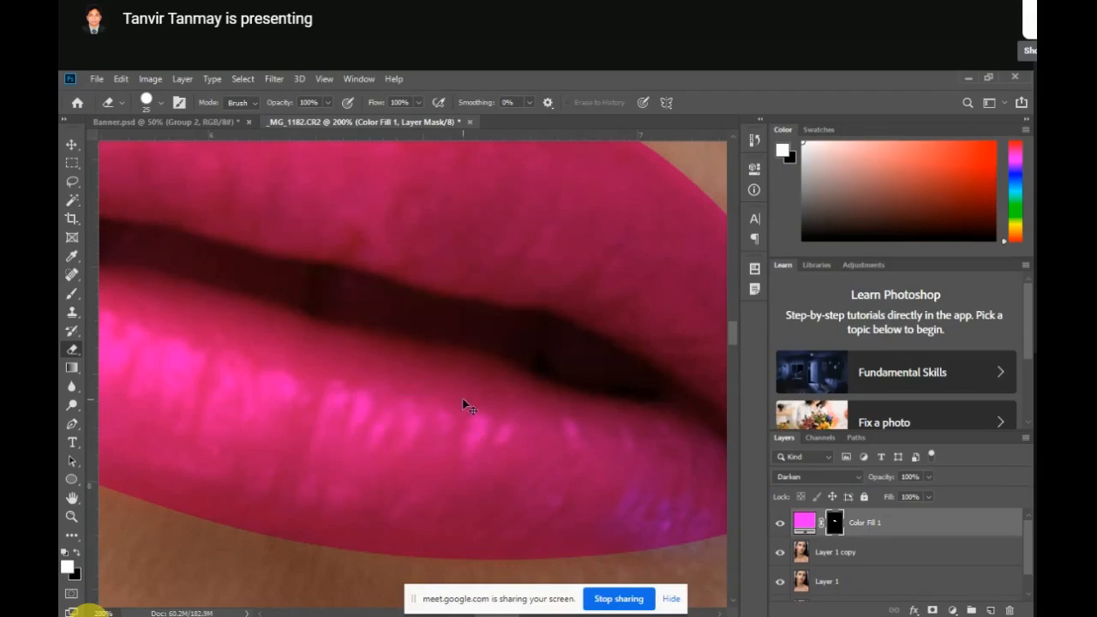
Continue removing the pink tint along the dark mouth opening on the fill mask, reducing the Eraser to 20 px
{"action": "key", "text": "ctrl+0"}
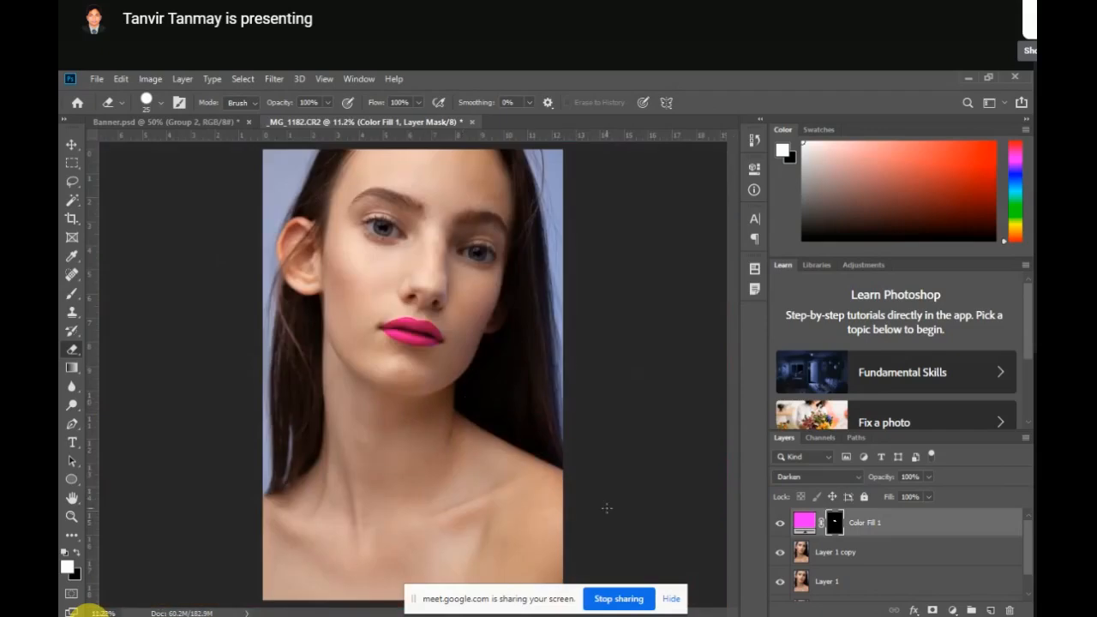
{"action": "left_click", "coordinate": [459, 393], "text": "ctrl"}
{"action": "left_click", "coordinate": [458, 392], "text": "ctrl"}
{"action": "left_click", "coordinate": [459, 392], "text": "ctrl"}
{"action": "left_click", "coordinate": [458, 392], "text": "ctrl"}
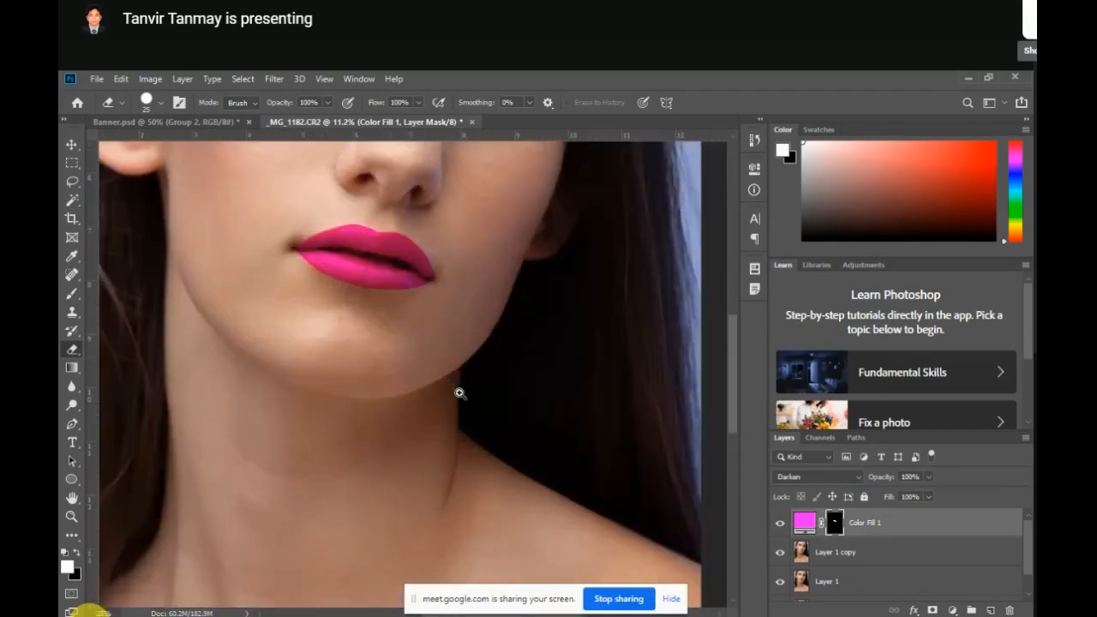
{"action": "left_click", "coordinate": [371, 253], "text": "ctrl"}
{"action": "left_click", "coordinate": [371, 253], "text": "ctrl"}
{"action": "left_click_drag", "start_coordinate": [380, 234], "coordinate": [529, 420]}
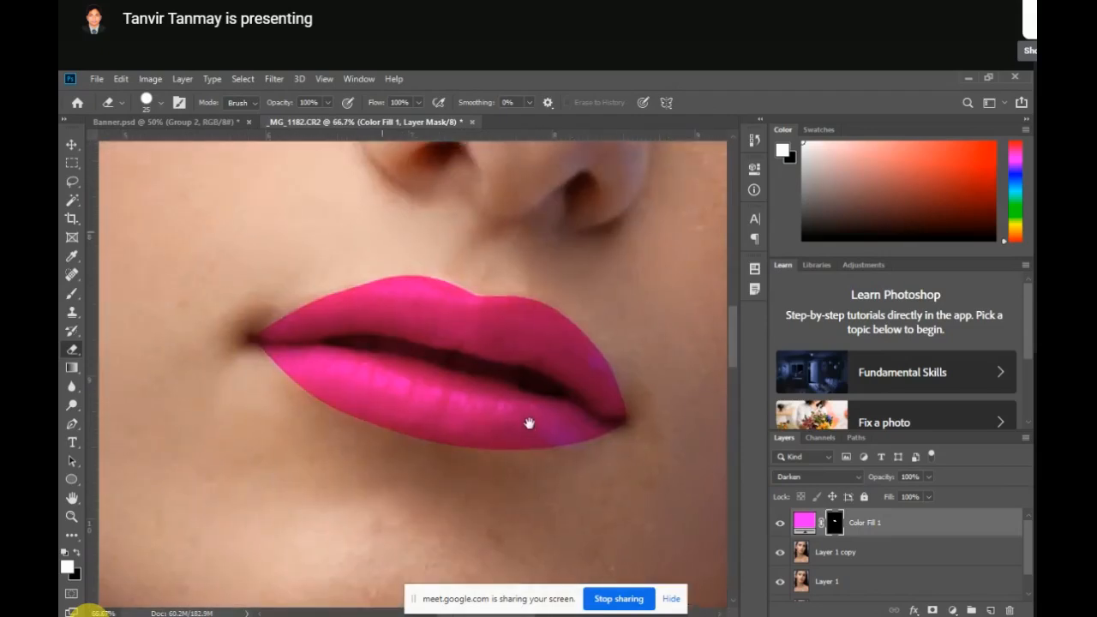
{"action": "left_click", "coordinate": [528, 422], "text": "ctrl"}
{"action": "left_click", "coordinate": [529, 422], "text": "ctrl"}
{"action": "mouse_move", "coordinate": [467, 384]}
{"action": "left_mouse_down"}
{"action": "mouse_move", "coordinate": [526, 400]}
{"action": "mouse_move", "coordinate": [564, 437]}
{"action": "left_mouse_up"}
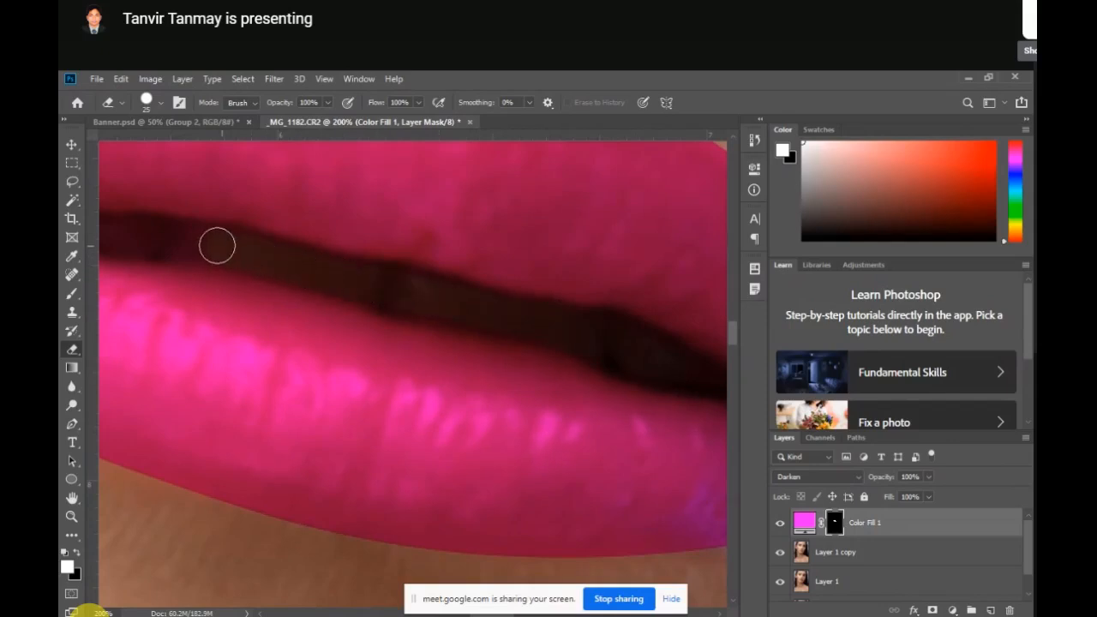
{"action": "left_click_drag", "start_coordinate": [243, 347], "coordinate": [522, 421]}
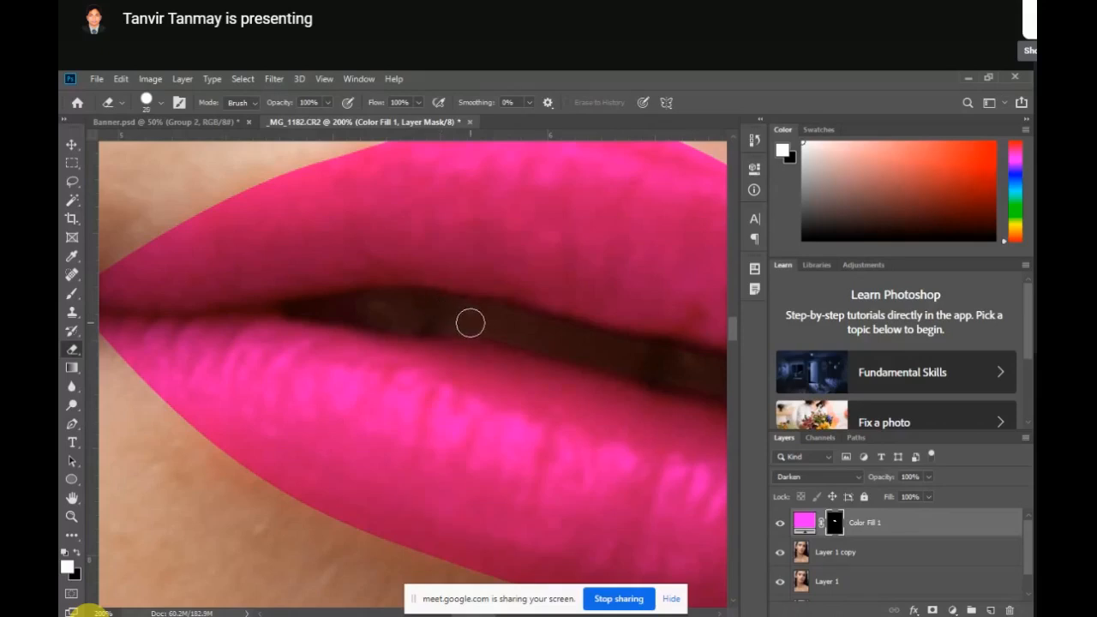
Clean up the fill mask along the narrow parts of the mouth opening with a 9 px Eraser and review the whole portrait
{"action": "key", "text": "bracketleft"}
{"action": "key", "text": "bracketleft"}
{"action": "key", "text": "bracketleft"}
{"action": "key", "text": "bracketleft"}
{"action": "left_click_drag", "start_coordinate": [631, 376], "coordinate": [338, 355]}
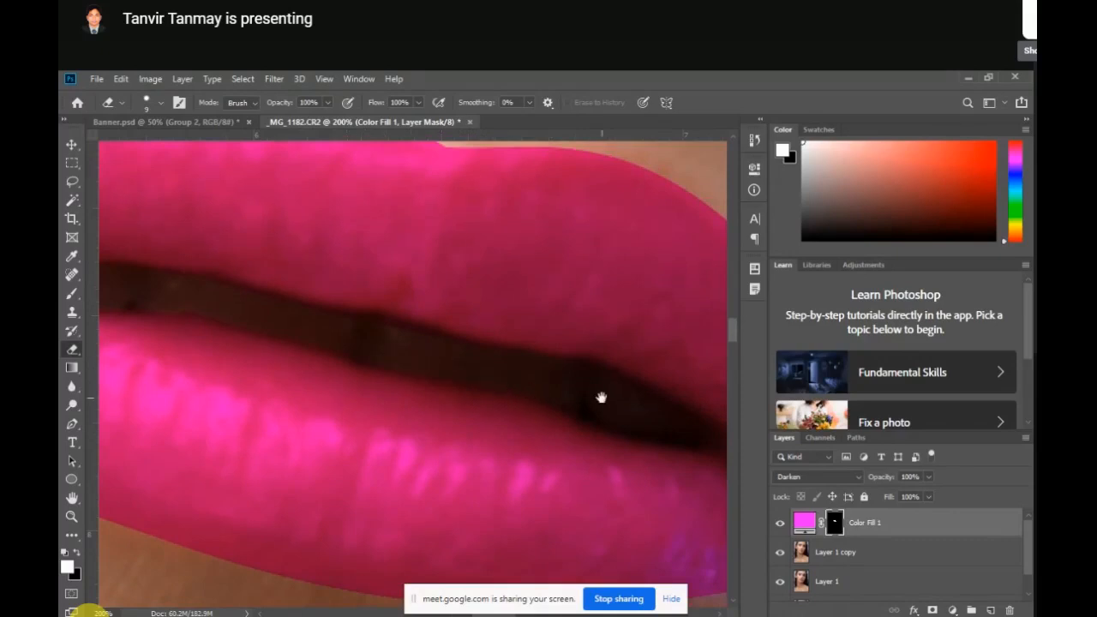
{"action": "left_click_drag", "start_coordinate": [602, 397], "coordinate": [370, 361]}
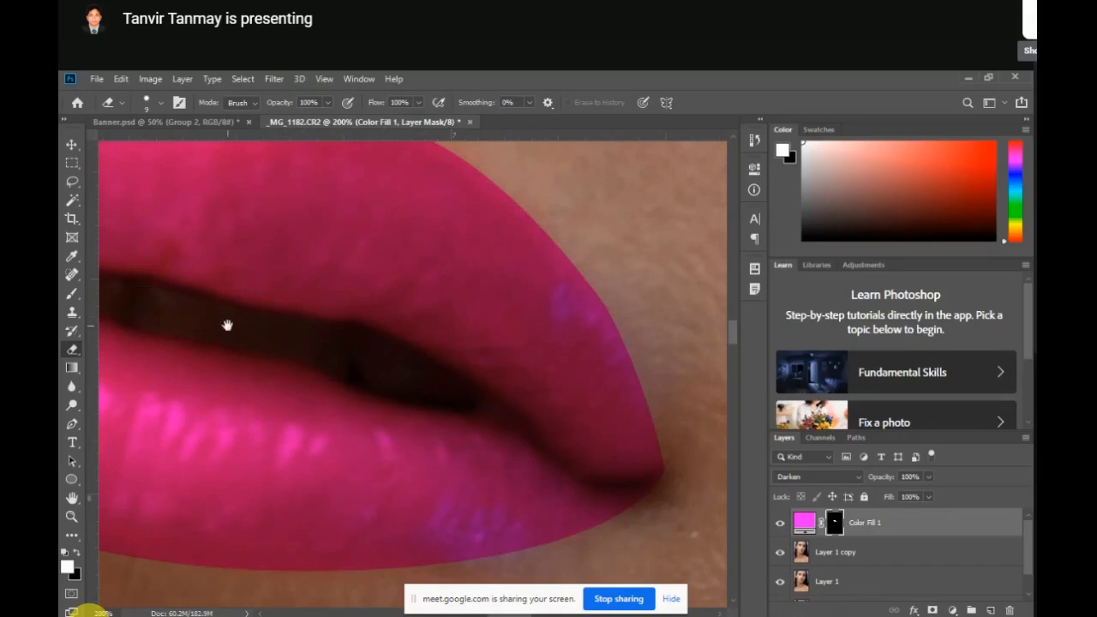
{"action": "left_click_drag", "start_coordinate": [226, 323], "coordinate": [536, 403]}
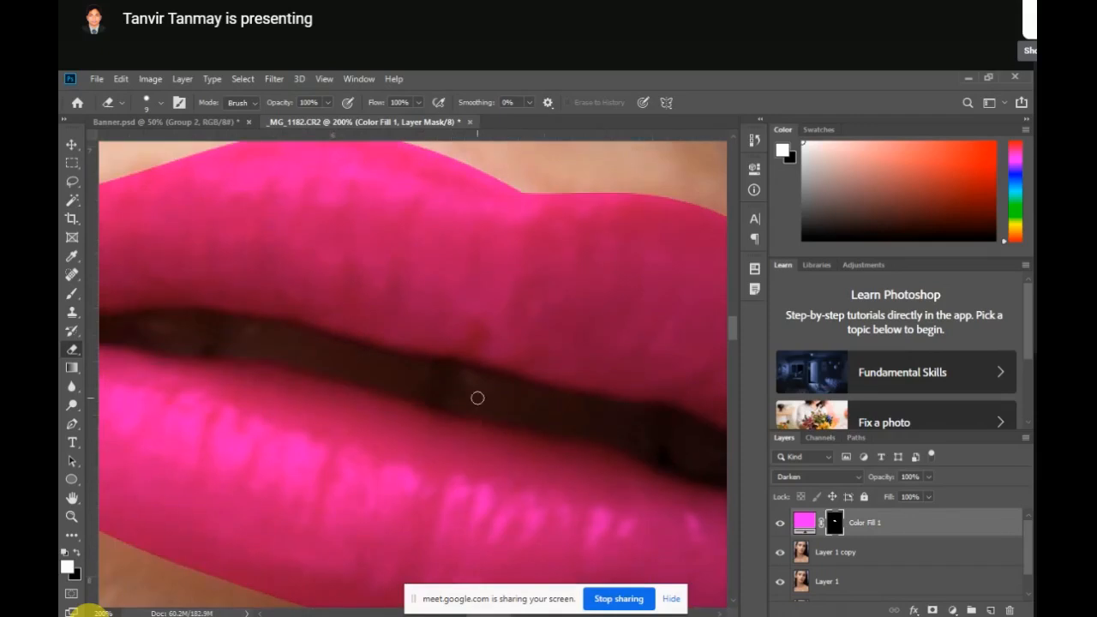
{"action": "key", "text": "ctrl+0"}
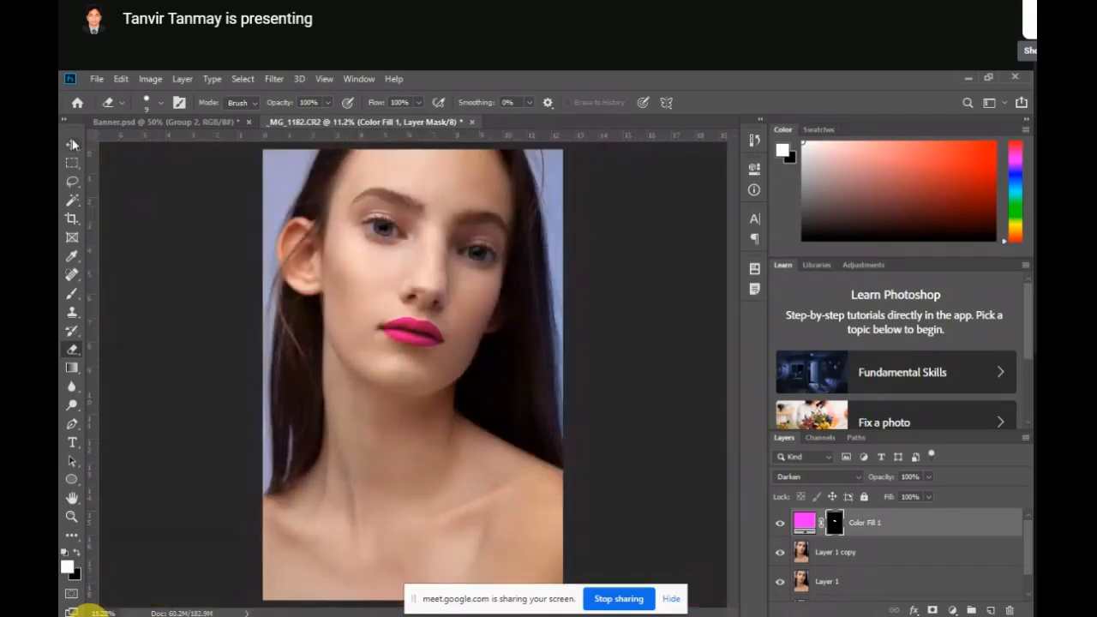
Add a new empty layer directly above Layer 1 copy for work on the image's right-hand eye
{"action": "left_click", "coordinate": [73, 145]}
{"action": "key", "text": "ctrl+plus"}
{"action": "key", "text": "ctrl+plus"}
{"action": "key", "text": "ctrl+plus"}
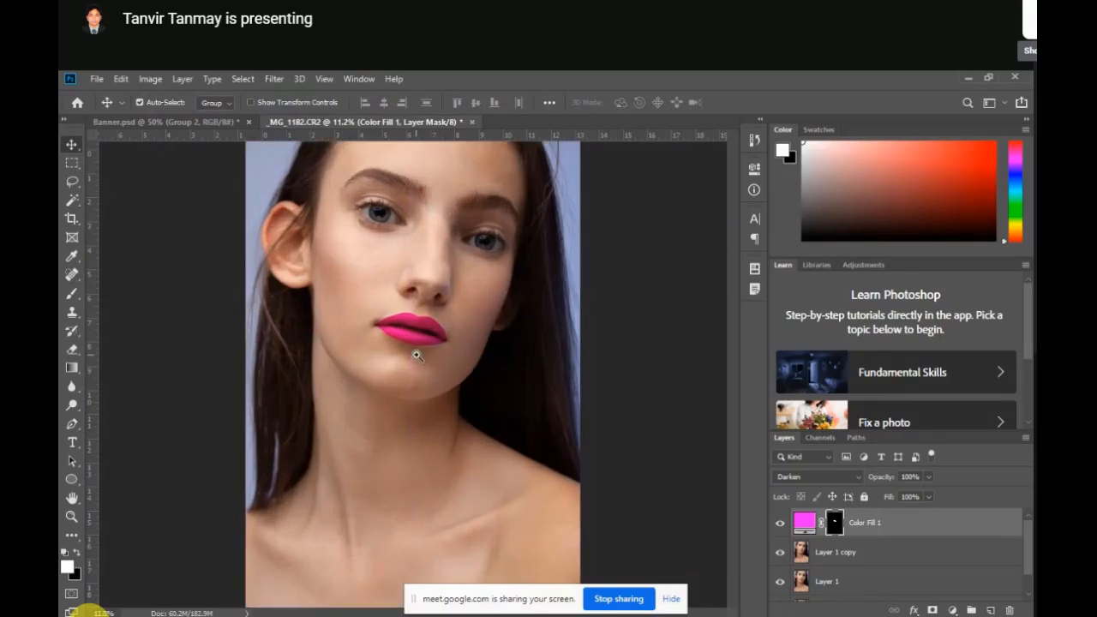
{"action": "left_click_drag", "start_coordinate": [391, 250], "coordinate": [403, 429]}
{"action": "scroll", "coordinate": [399, 340], "scroll_direction": "up", "scroll_amount": 2}
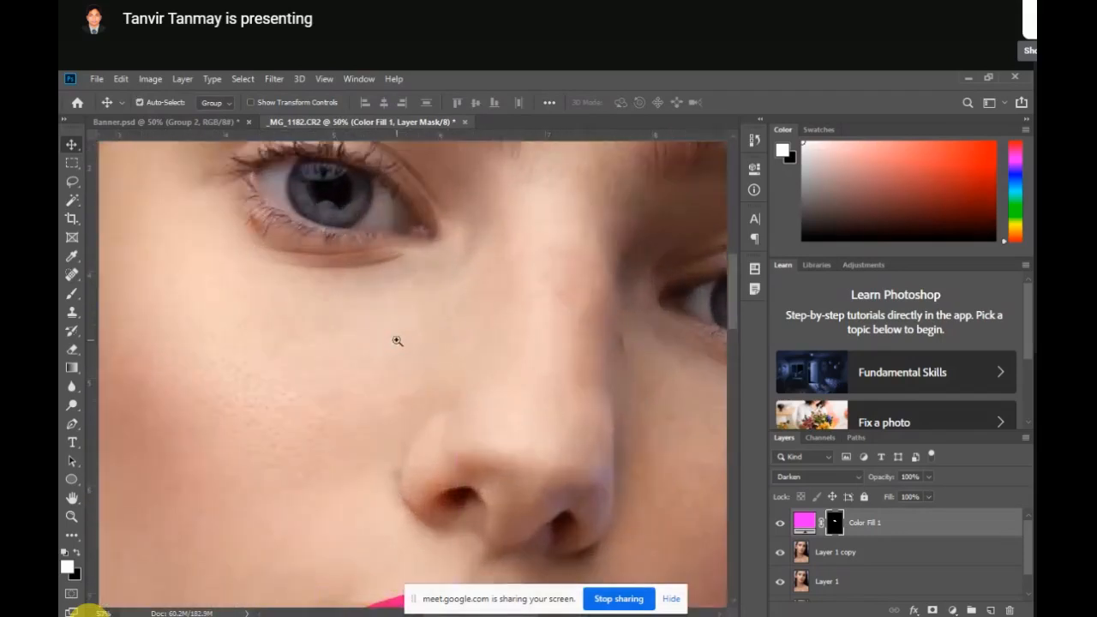
{"action": "left_click_drag", "start_coordinate": [471, 355], "coordinate": [124, 339]}
{"action": "left_click_drag", "start_coordinate": [269, 340], "coordinate": [246, 338]}
{"action": "scroll", "coordinate": [283, 343], "scroll_direction": "up", "scroll_amount": 1}
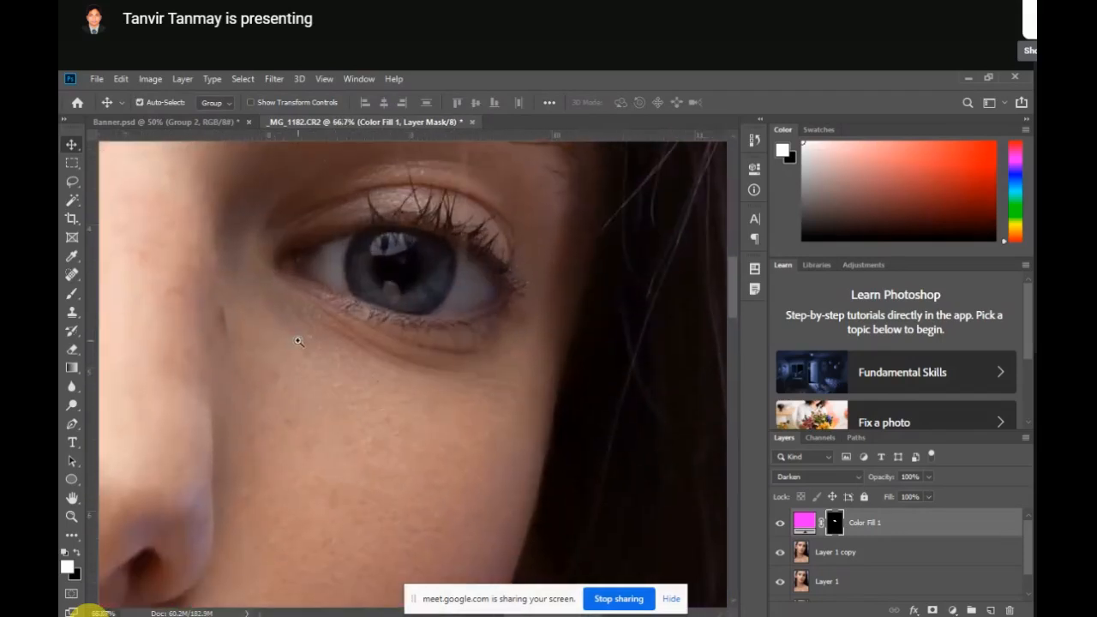
{"action": "scroll", "coordinate": [390, 315], "scroll_direction": "up", "scroll_amount": 1}
{"action": "left_click_drag", "start_coordinate": [390, 315], "coordinate": [310, 445]}
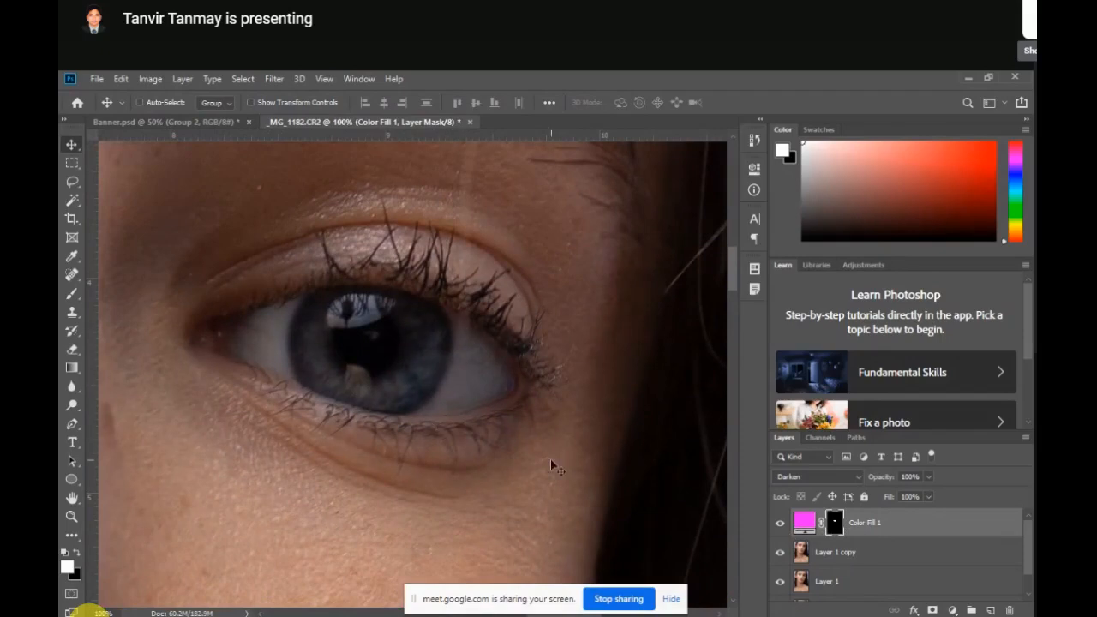
{"action": "left_click", "coordinate": [858, 556]}
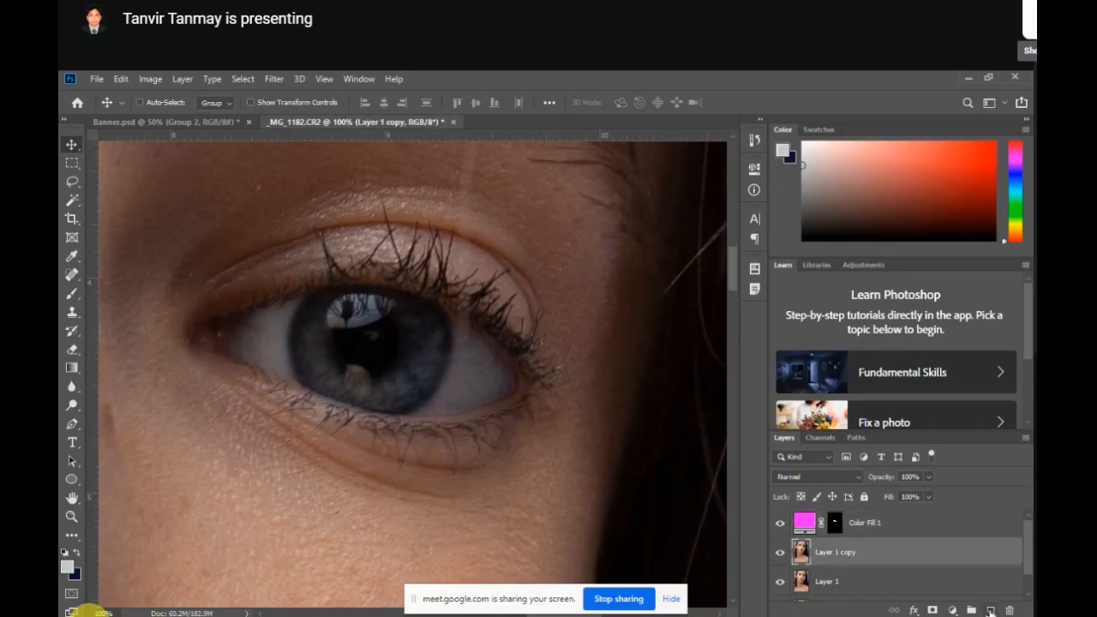
{"action": "left_click", "coordinate": [990, 610]}
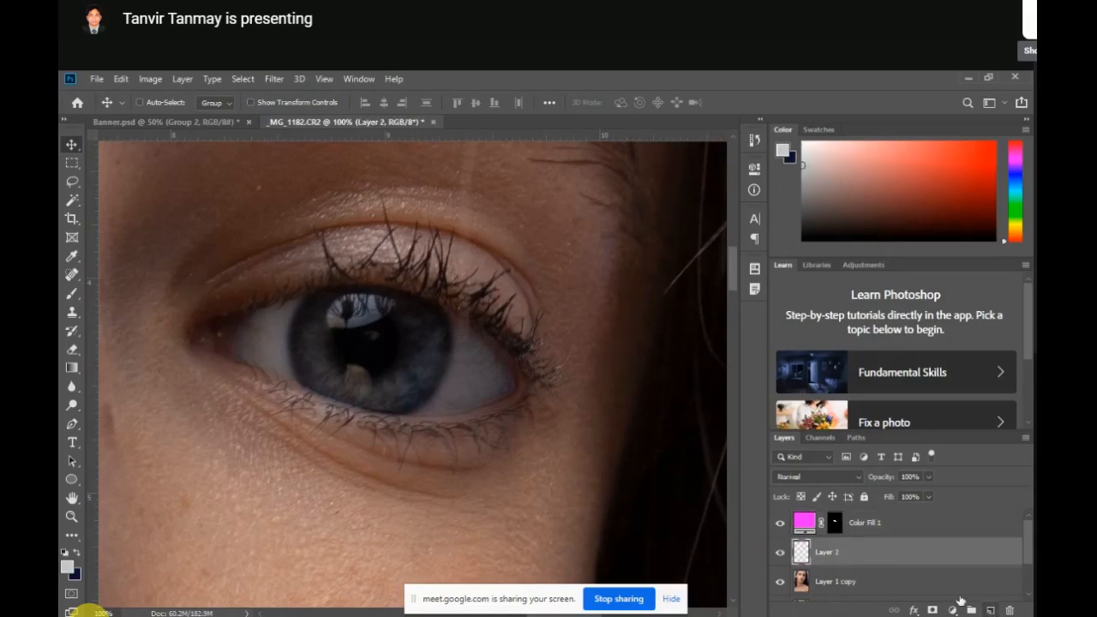
Start a Pen path on Layer 2 that curves along the upper edge of the right-hand eye's iris
{"action": "left_click", "coordinate": [72, 423]}
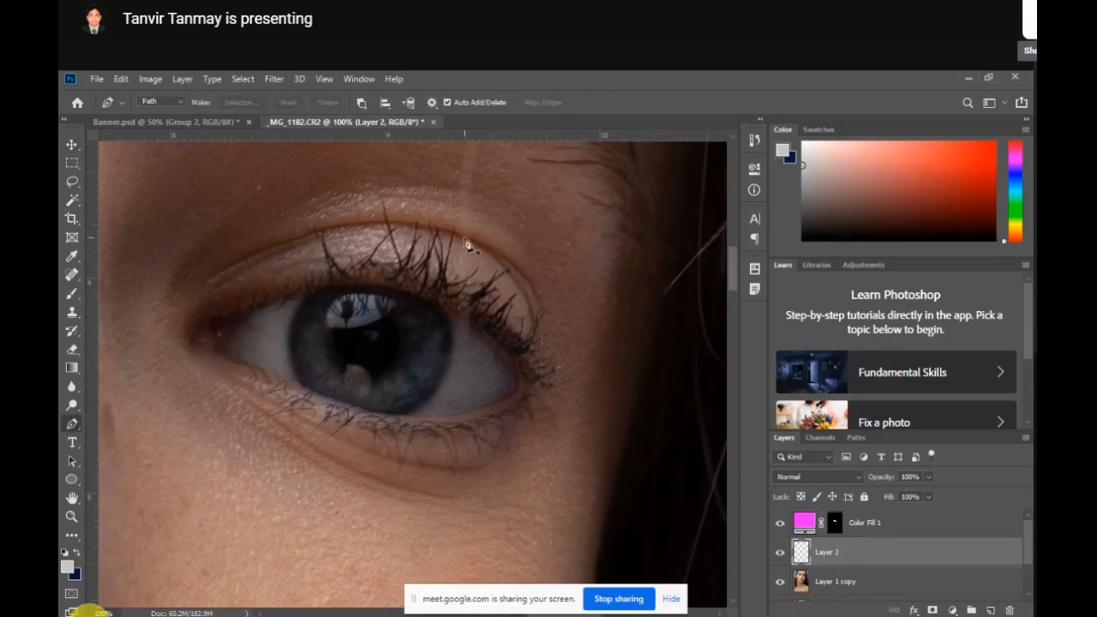
{"action": "left_click", "coordinate": [408, 272], "text": "ctrl"}
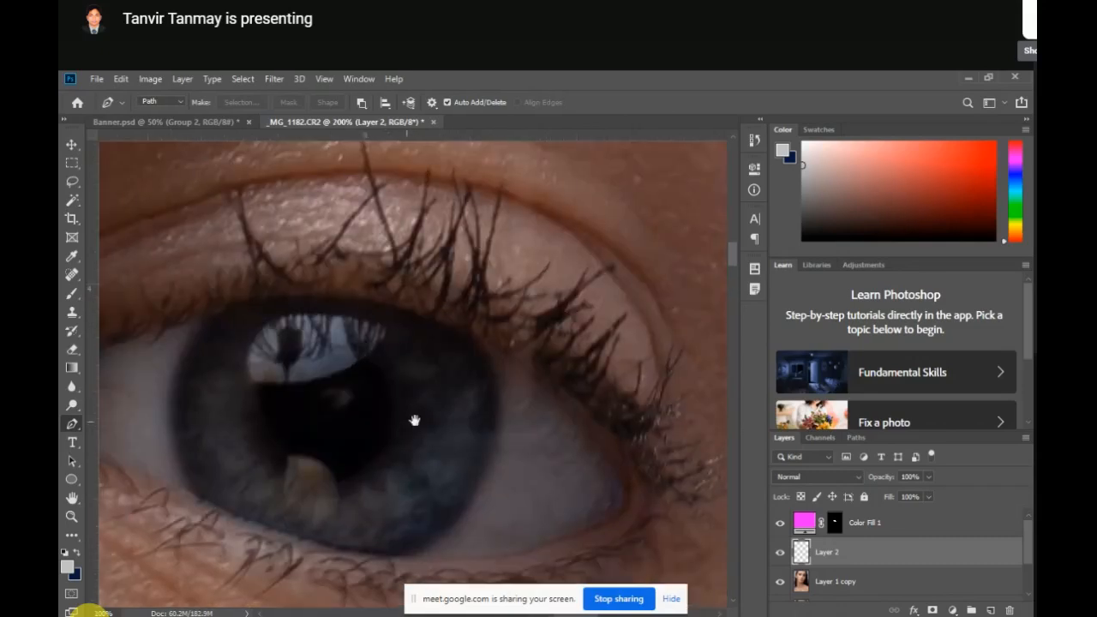
{"action": "left_click_drag", "start_coordinate": [412, 421], "coordinate": [507, 325]}
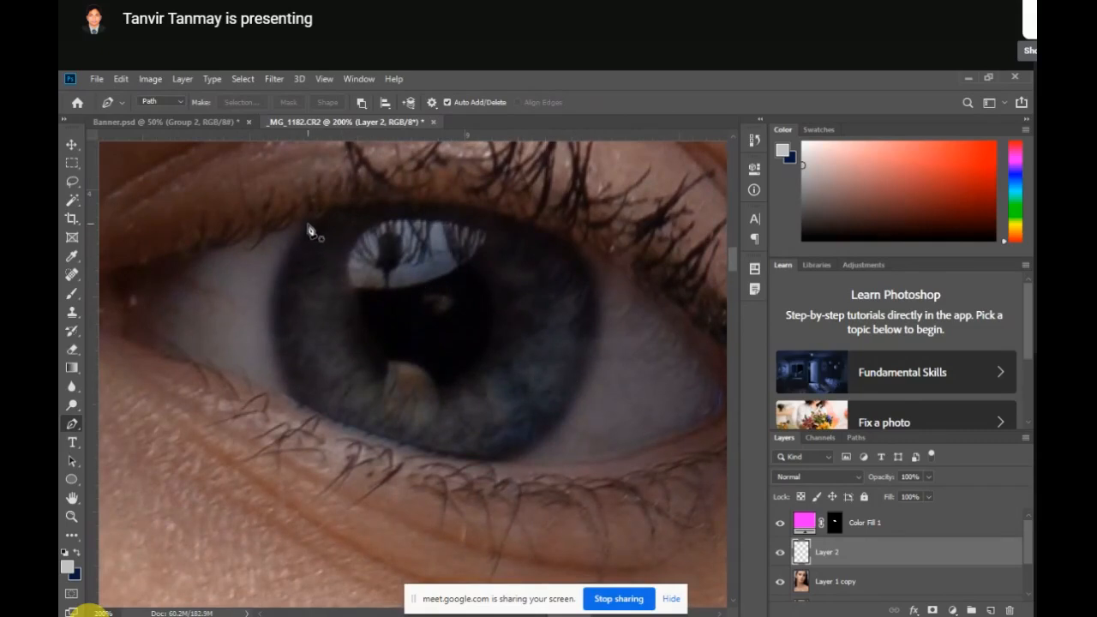
{"action": "scroll", "coordinate": [342, 253], "scroll_direction": "down", "scroll_amount": 2}
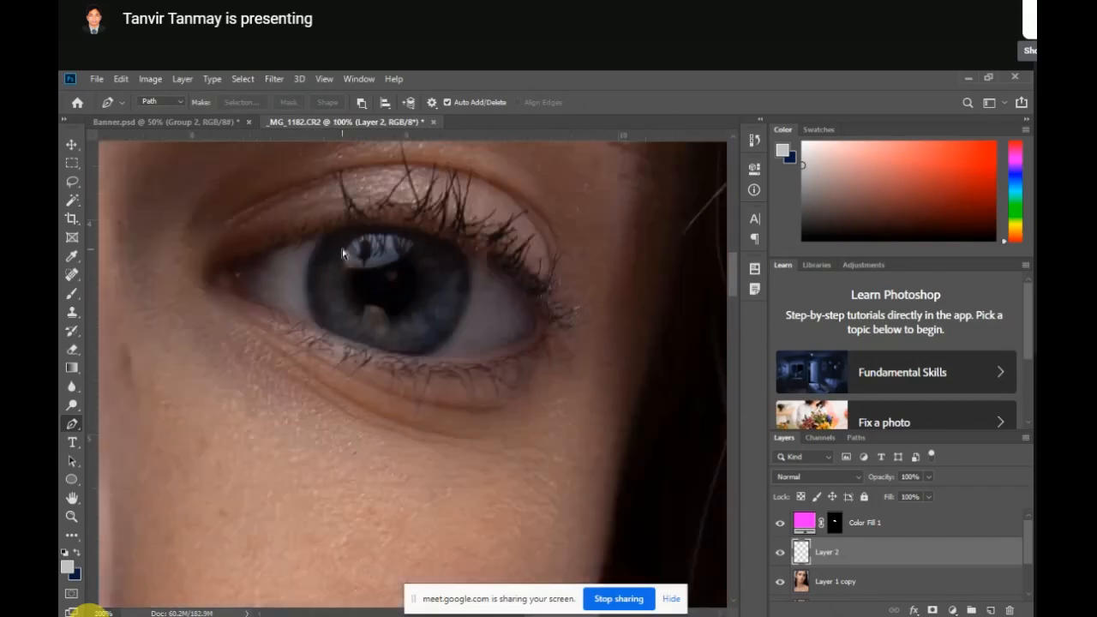
{"action": "scroll", "coordinate": [342, 253], "scroll_direction": "up", "scroll_amount": 2}
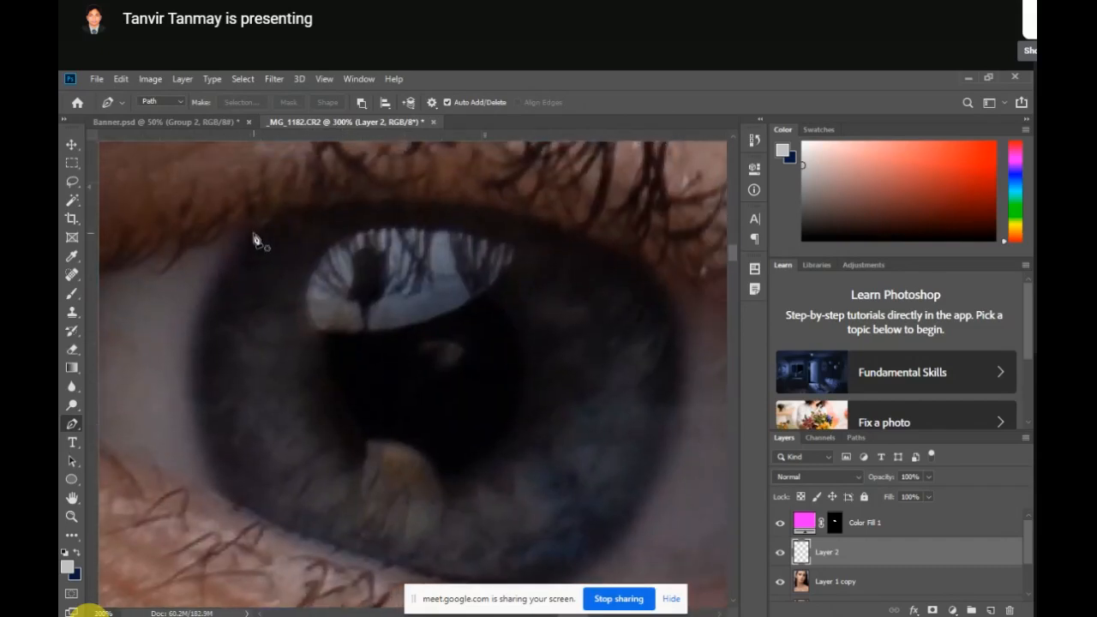
{"action": "left_click", "coordinate": [250, 228]}
{"action": "left_click_drag", "start_coordinate": [492, 211], "coordinate": [610, 253]}
{"action": "left_click_drag", "start_coordinate": [664, 286], "coordinate": [691, 326]}
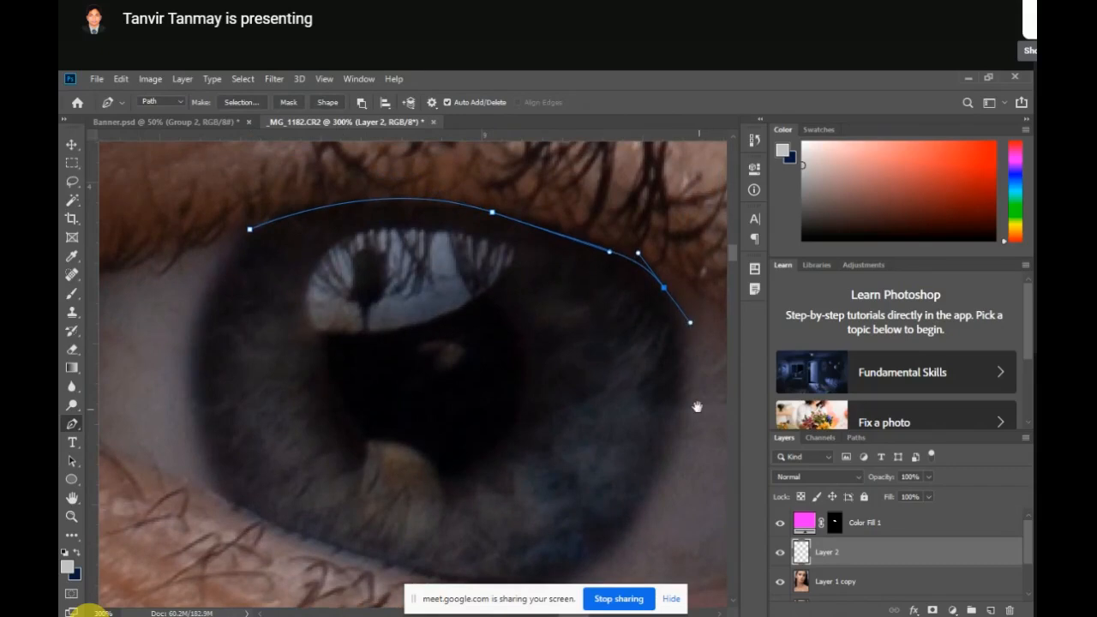
Extend the Pen path down the iris's outer side and along its lower edge with curved anchor points
{"action": "scroll", "coordinate": [641, 342], "scroll_direction": "down", "scroll_amount": 3}
{"action": "left_click_drag", "start_coordinate": [638, 365], "coordinate": [590, 455]}
{"action": "left_click_drag", "start_coordinate": [548, 484], "coordinate": [612, 474]}
{"action": "left_click_drag", "start_coordinate": [523, 421], "coordinate": [475, 406]}
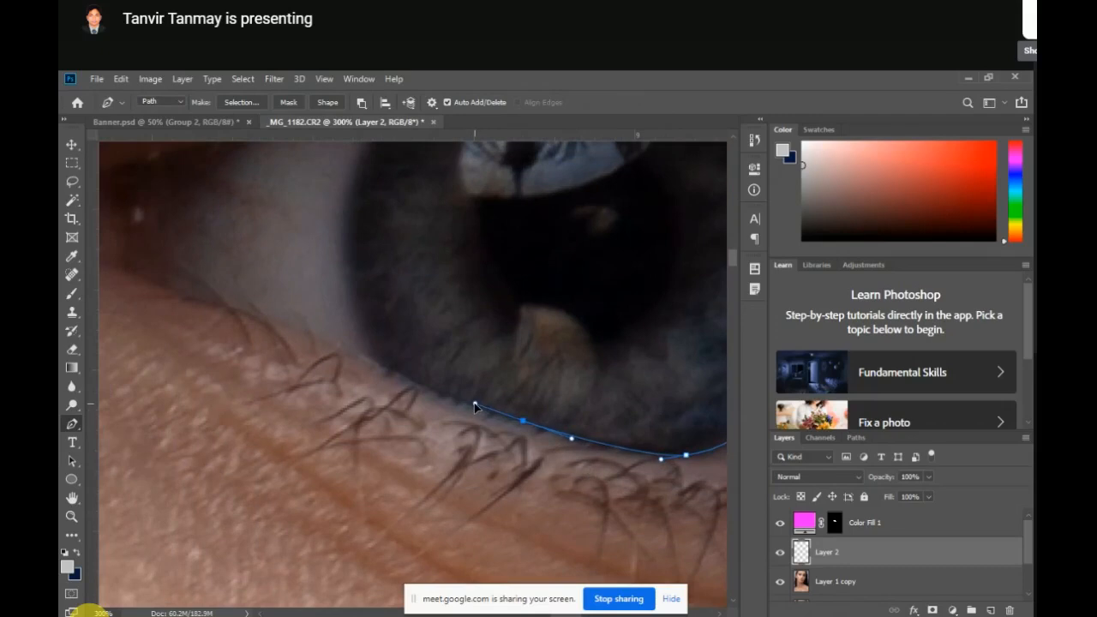
{"action": "left_click_drag", "start_coordinate": [477, 332], "coordinate": [541, 379]}
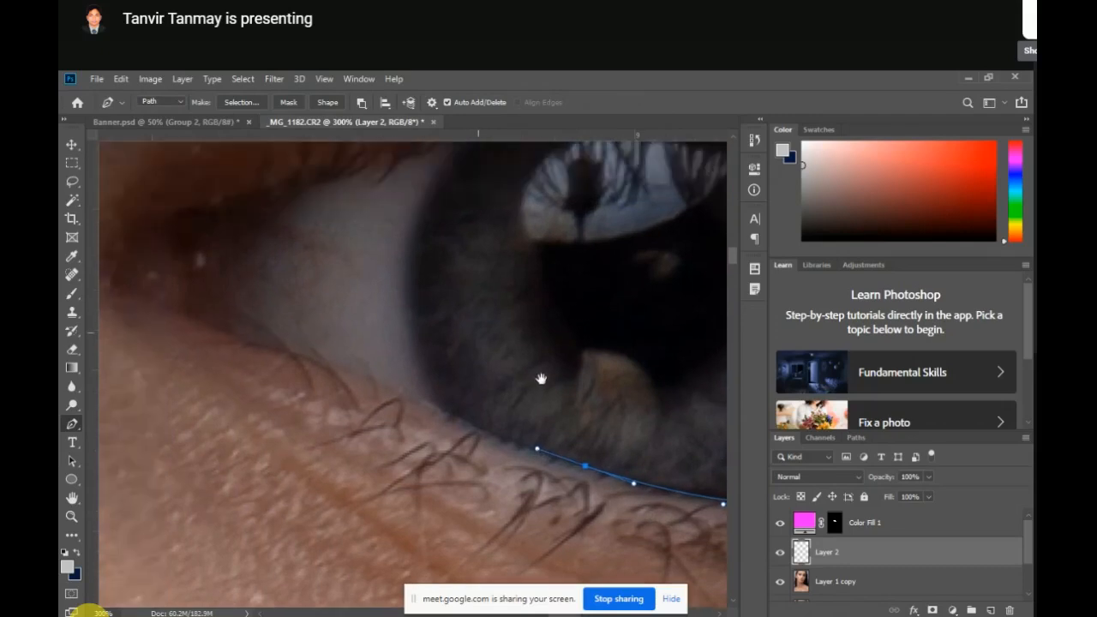
Close the iris path at its starting anchor and curve the last segment to follow the iris's inner edge
{"action": "left_click", "coordinate": [440, 413]}
{"action": "scroll", "coordinate": [467, 411], "scroll_direction": "up", "scroll_amount": 3}
{"action": "left_click", "coordinate": [467, 248]}
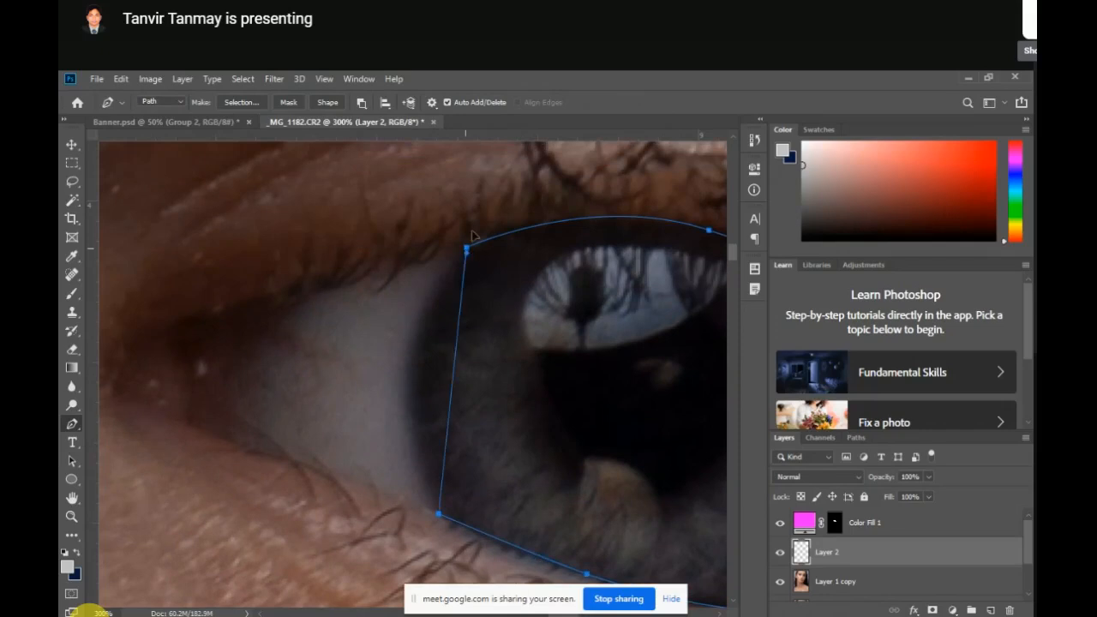
{"action": "left_click_drag", "start_coordinate": [472, 235], "coordinate": [579, 216]}
{"action": "scroll", "coordinate": [531, 345], "scroll_direction": "down", "scroll_amount": 6}
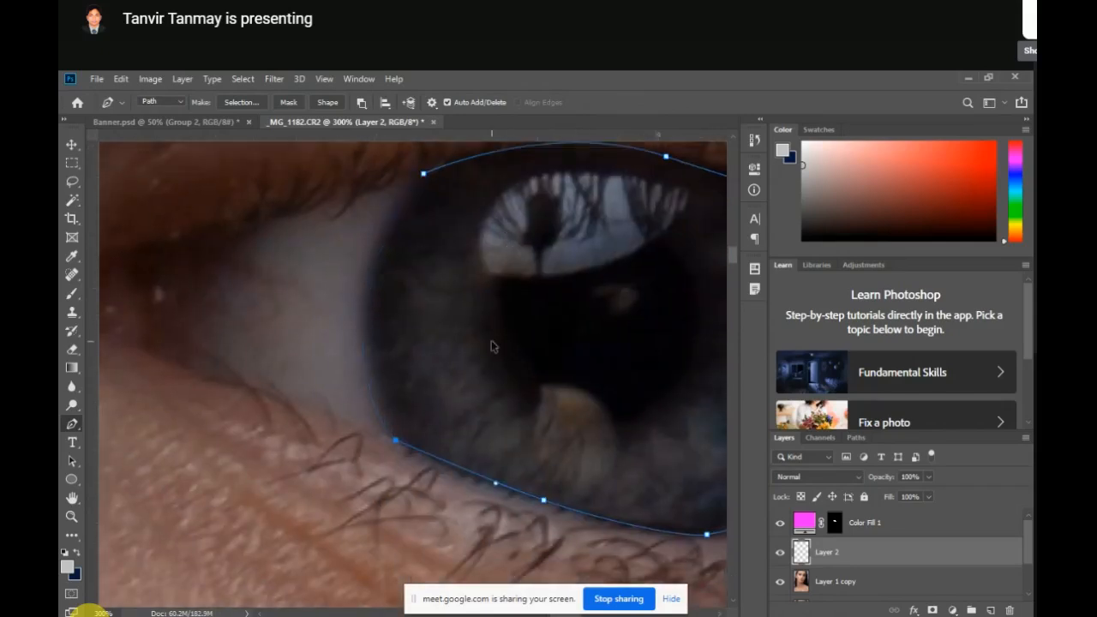
Undo the last iris path edits and reclose the path with a curve that follows the iris's inner edge
{"action": "key", "text": "ctrl+z"}
{"action": "key", "text": "ctrl+z"}
{"action": "left_click_drag", "start_coordinate": [395, 438], "coordinate": [375, 417]}
{"action": "left_click_drag", "start_coordinate": [423, 175], "coordinate": [530, 182]}
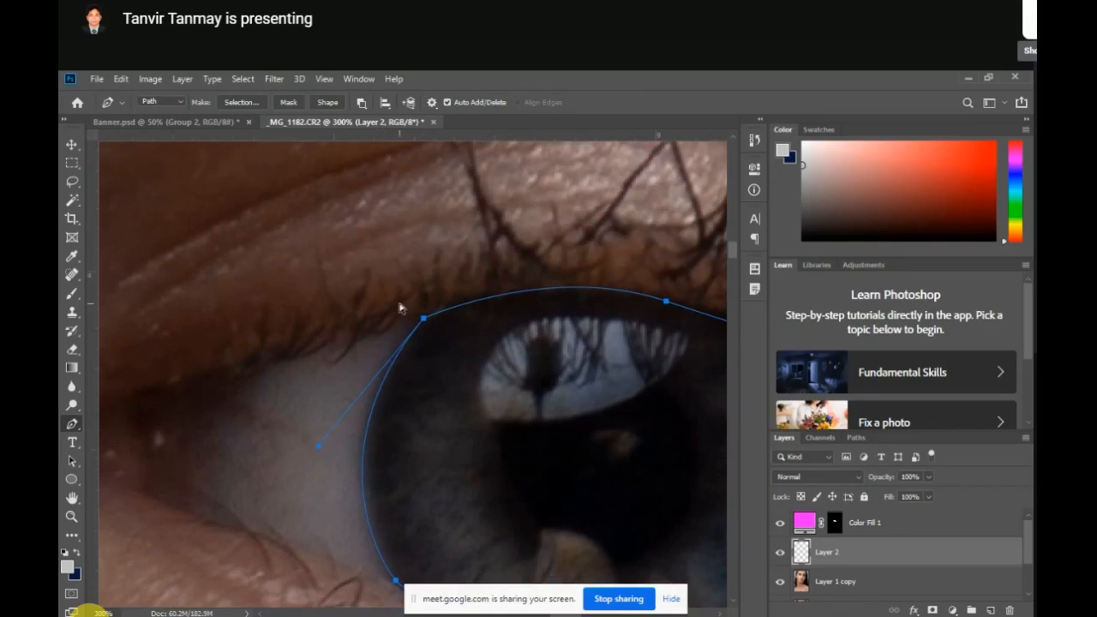
Convert the closed iris path into a selection and invert it so only the iris is selected
{"action": "key", "text": "ctrl+Return"}
{"action": "key", "text": "ctrl+0"}
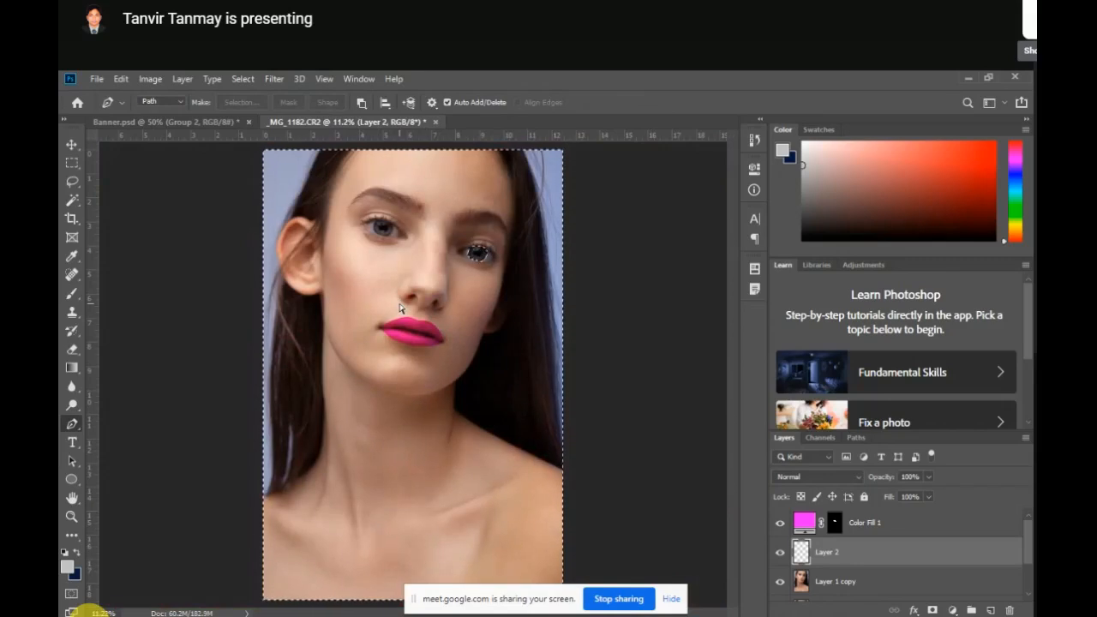
{"action": "key", "text": "ctrl+shift+i"}
Add a Solid Color fill layer masked to the selected iris, in a saturated blue of about #0606c2
{"action": "left_click", "coordinate": [469, 312], "text": "ctrl"}
{"action": "left_click", "coordinate": [469, 312], "text": "ctrl"}
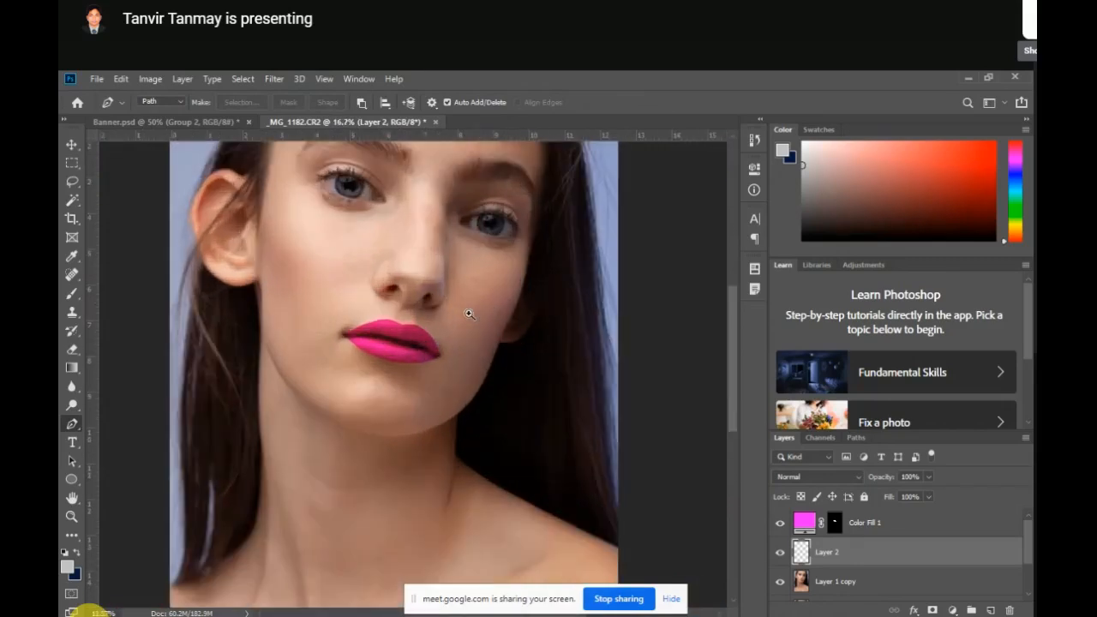
{"action": "left_click", "coordinate": [470, 312], "text": "ctrl"}
{"action": "left_click_drag", "start_coordinate": [470, 312], "coordinate": [411, 410]}
{"action": "left_click", "coordinate": [472, 317], "text": "ctrl"}
{"action": "left_click", "coordinate": [473, 317], "text": "ctrl"}
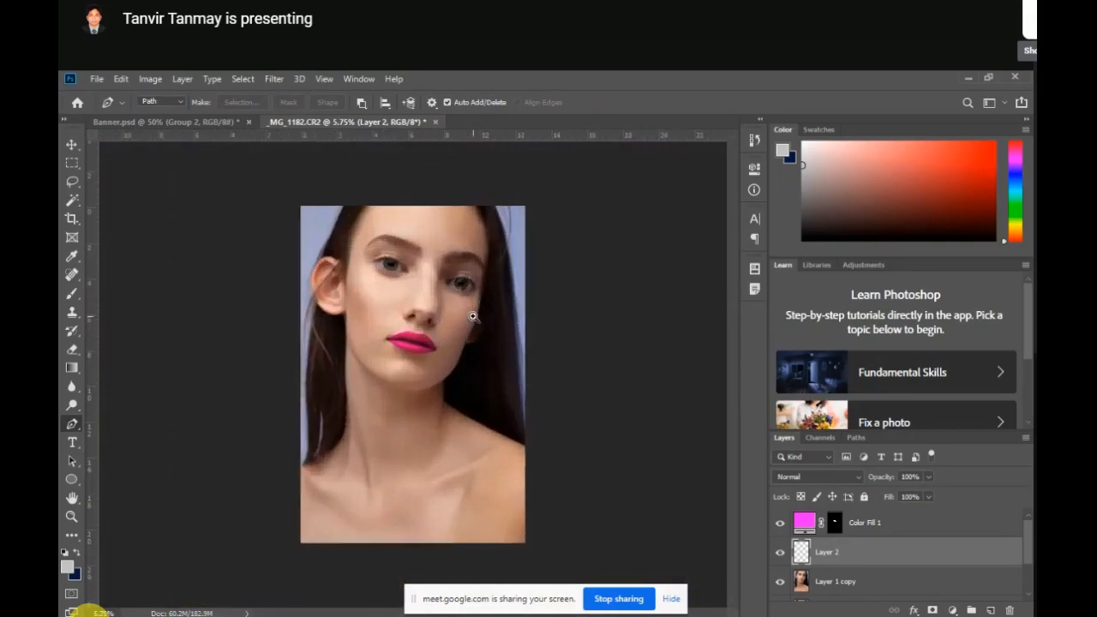
{"action": "left_click", "coordinate": [473, 317], "text": "ctrl"}
{"action": "left_click", "coordinate": [473, 317], "text": "ctrl"}
{"action": "left_click", "coordinate": [473, 317], "text": "ctrl"}
{"action": "left_click", "coordinate": [473, 317], "text": "ctrl"}
{"action": "left_click_drag", "start_coordinate": [477, 291], "coordinate": [377, 417]}
{"action": "left_click", "coordinate": [377, 417], "text": "ctrl"}
{"action": "left_click", "coordinate": [378, 416], "text": "ctrl"}
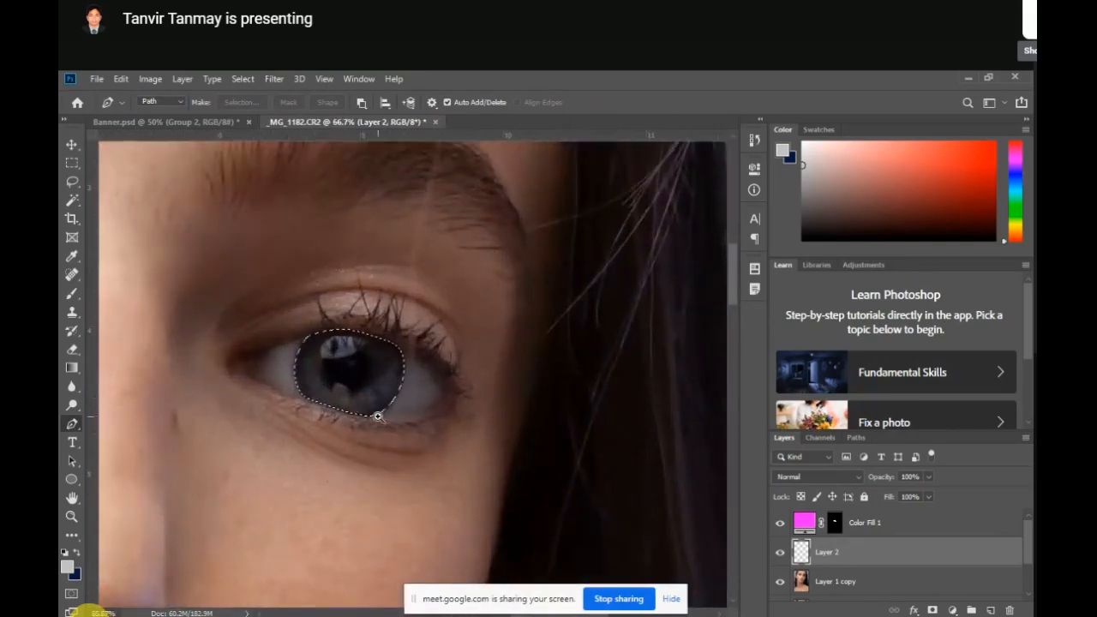
{"action": "left_click", "coordinate": [379, 417], "text": "ctrl"}
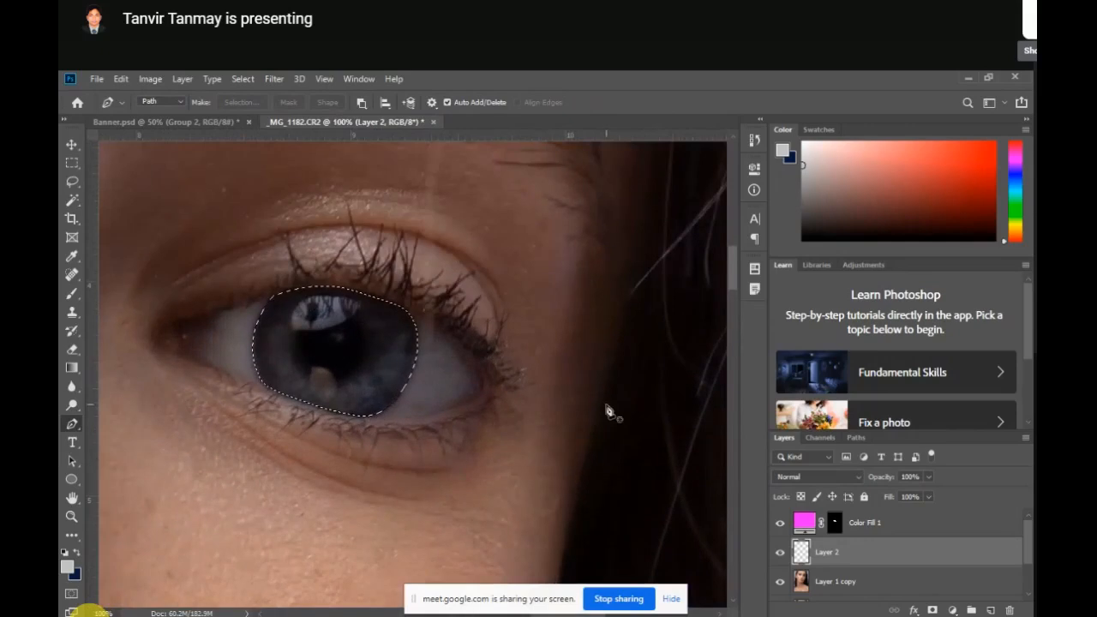
{"action": "left_click", "coordinate": [952, 610]}
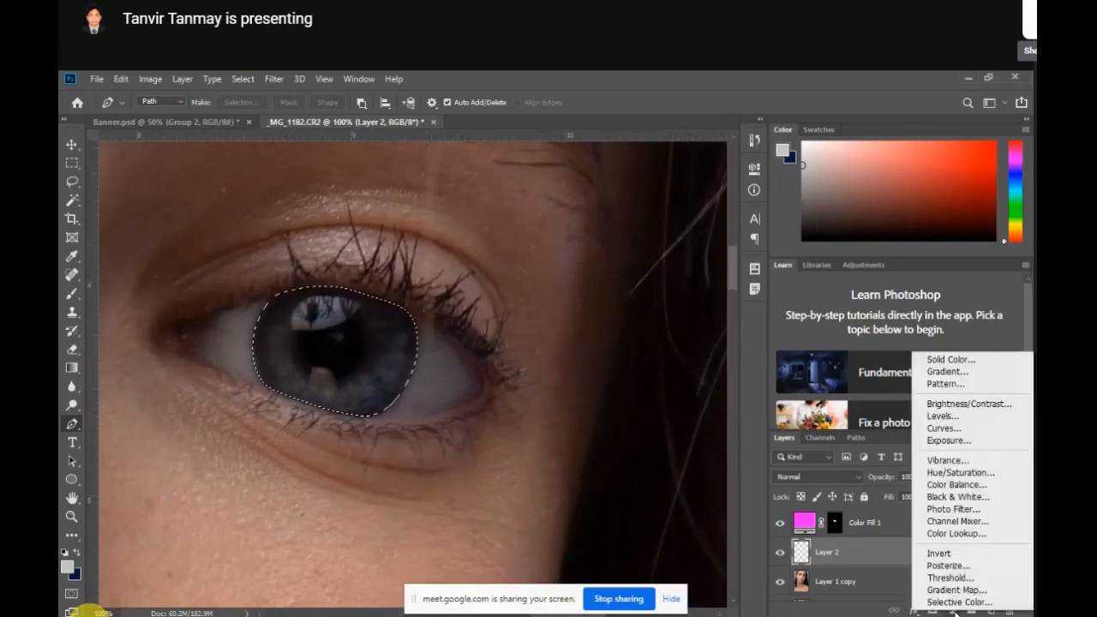
{"action": "left_click", "coordinate": [950, 359]}
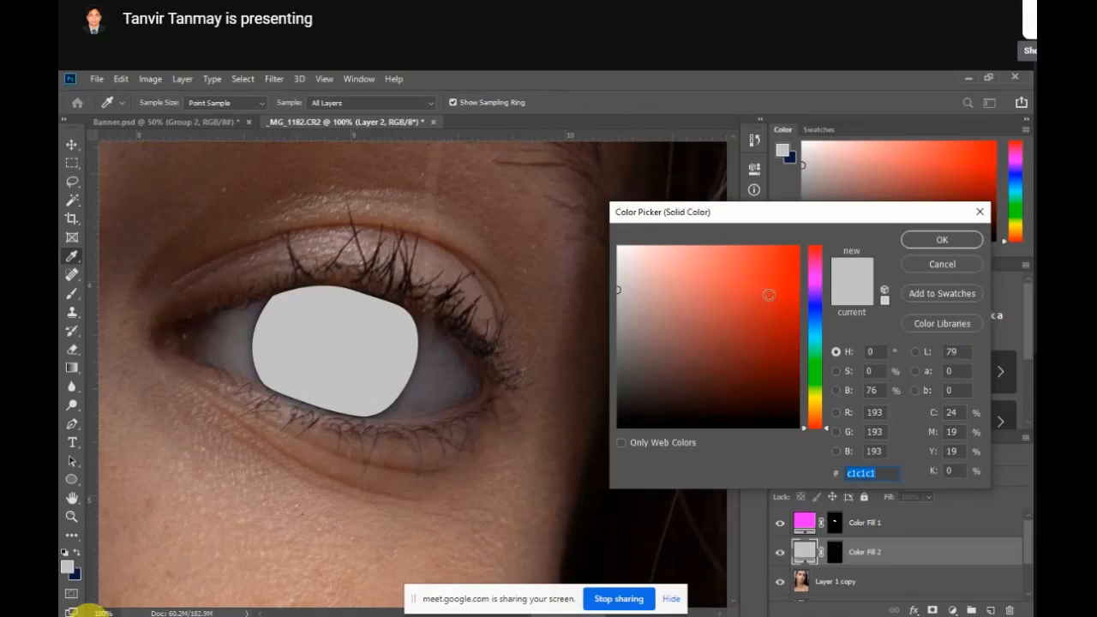
{"action": "left_click", "coordinate": [813, 309]}
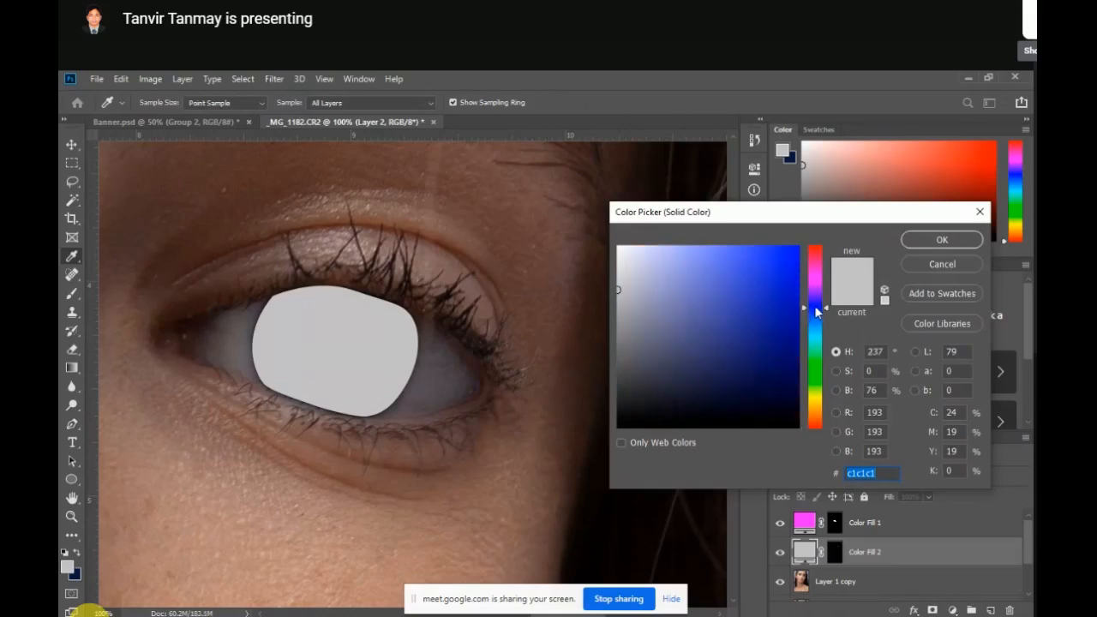
{"action": "left_click", "coordinate": [794, 280]}
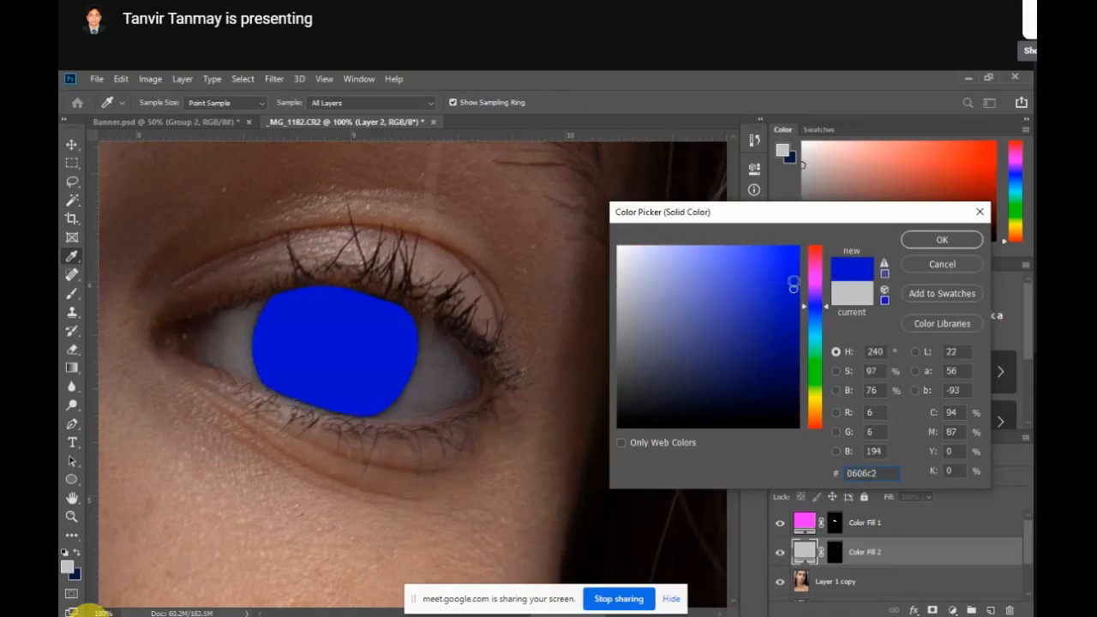
{"action": "left_click", "coordinate": [794, 294]}
{"action": "left_click", "coordinate": [932, 241]}
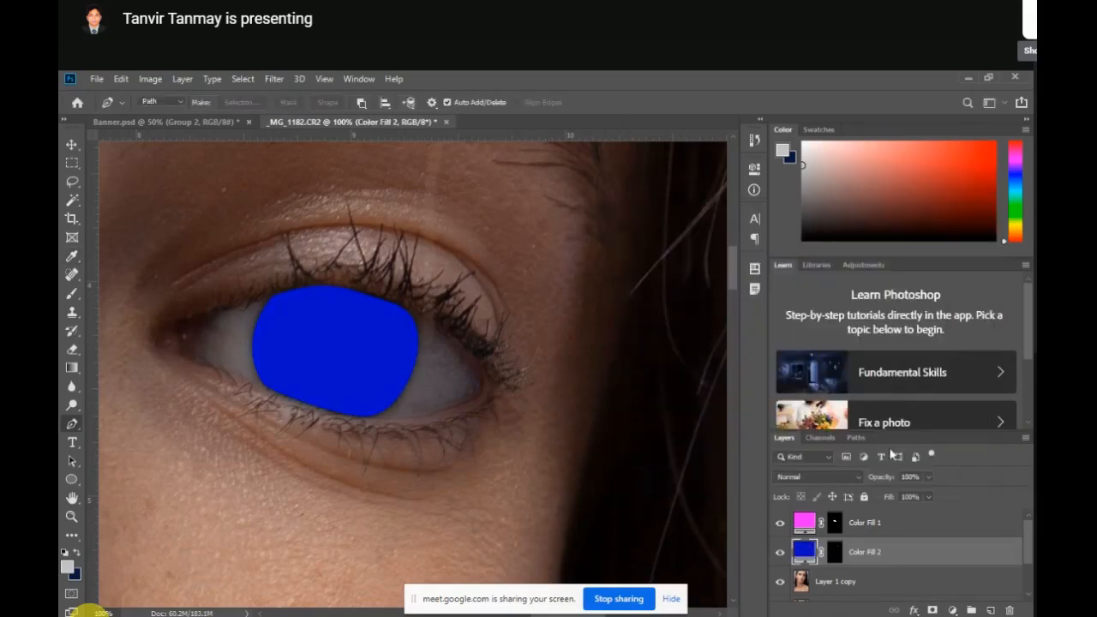
Set the blend mode of the blue iris fill layer to Soft Light
{"action": "left_click", "coordinate": [855, 477]}
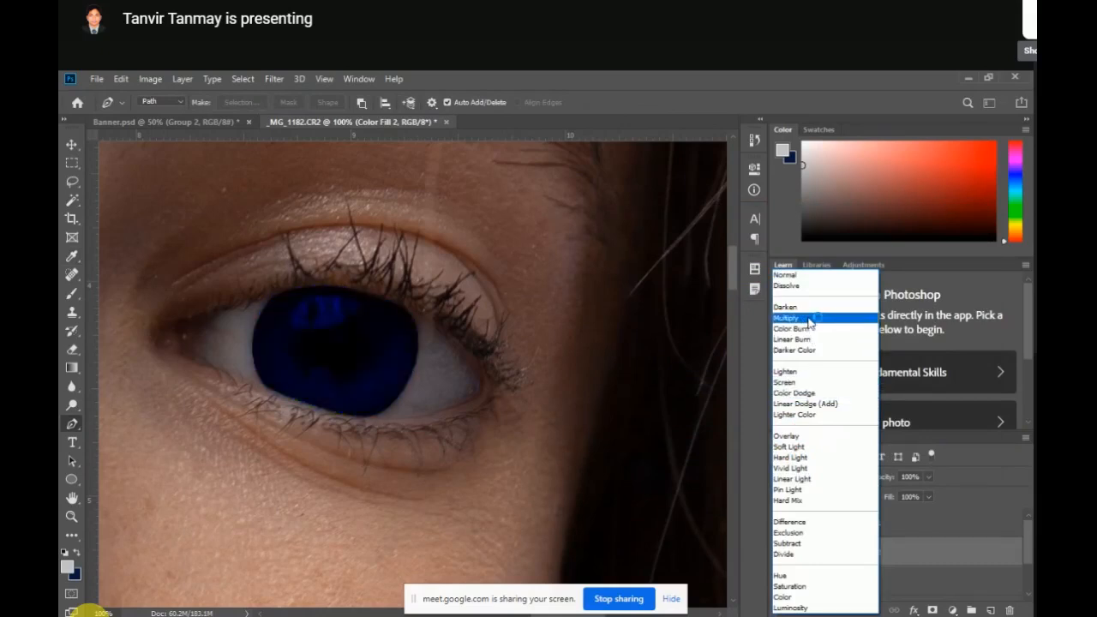
{"action": "left_click", "coordinate": [788, 446]}
{"action": "key", "text": "ctrl+0"}
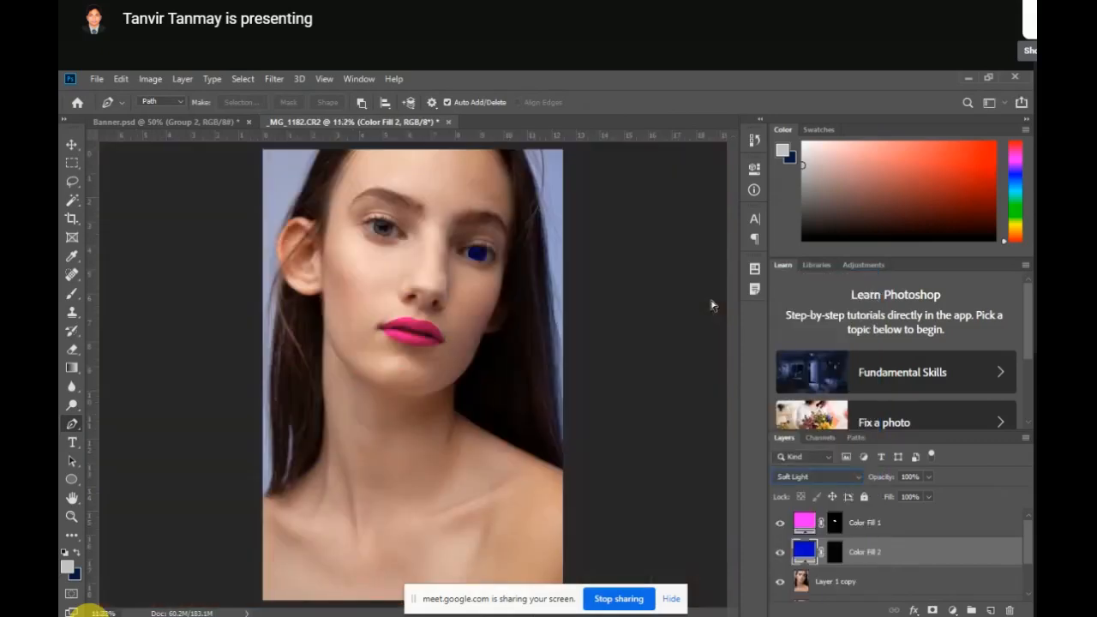
{"action": "left_click", "coordinate": [540, 348], "text": "ctrl"}
{"action": "left_click", "coordinate": [541, 348], "text": "ctrl"}
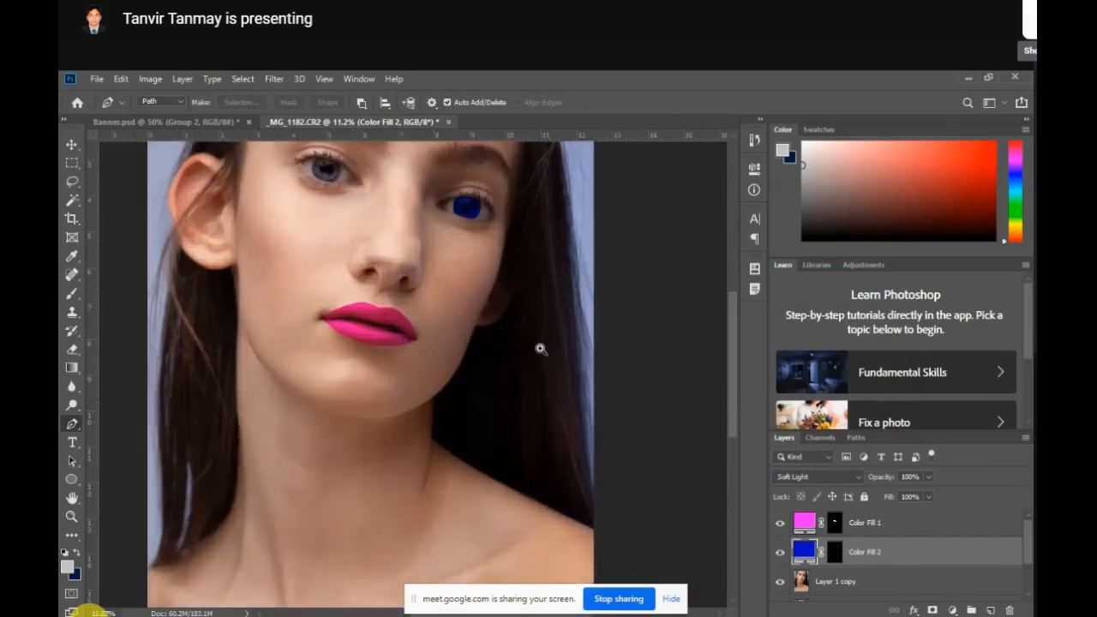
{"action": "left_click", "coordinate": [541, 348], "text": "ctrl"}
{"action": "left_click", "coordinate": [460, 279], "text": "ctrl"}
{"action": "left_click_drag", "start_coordinate": [418, 156], "coordinate": [535, 446]}
{"action": "left_click", "coordinate": [528, 416], "text": "ctrl"}
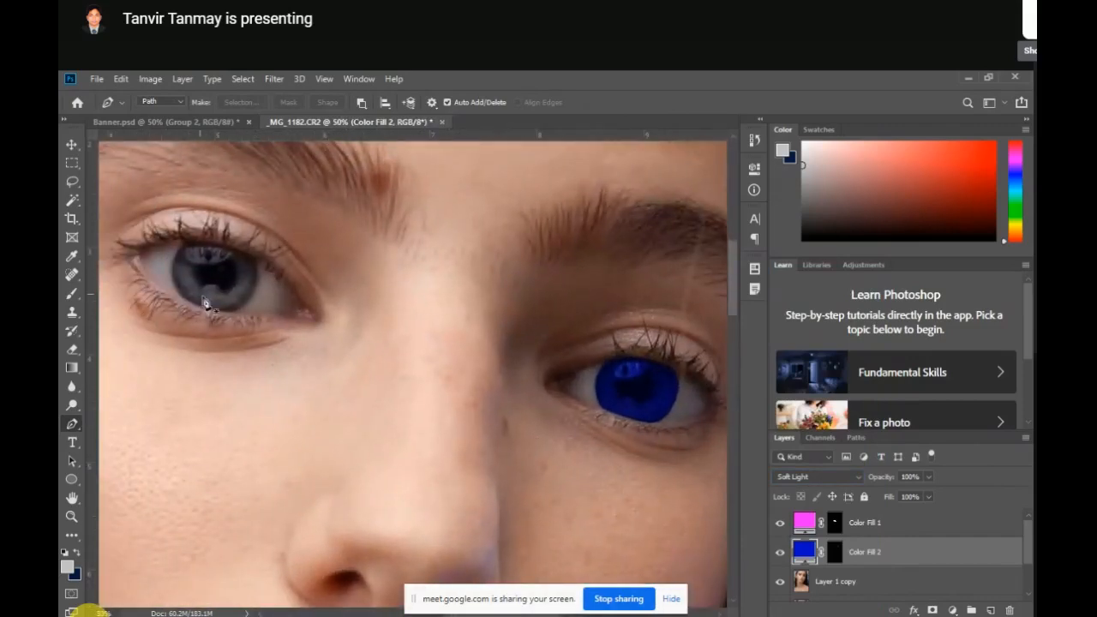
Reduce the blue iris fill layer's opacity, trying 60% before settling on 50%
{"action": "left_click", "coordinate": [73, 145]}
{"action": "left_click_drag", "start_coordinate": [649, 466], "coordinate": [628, 458]}
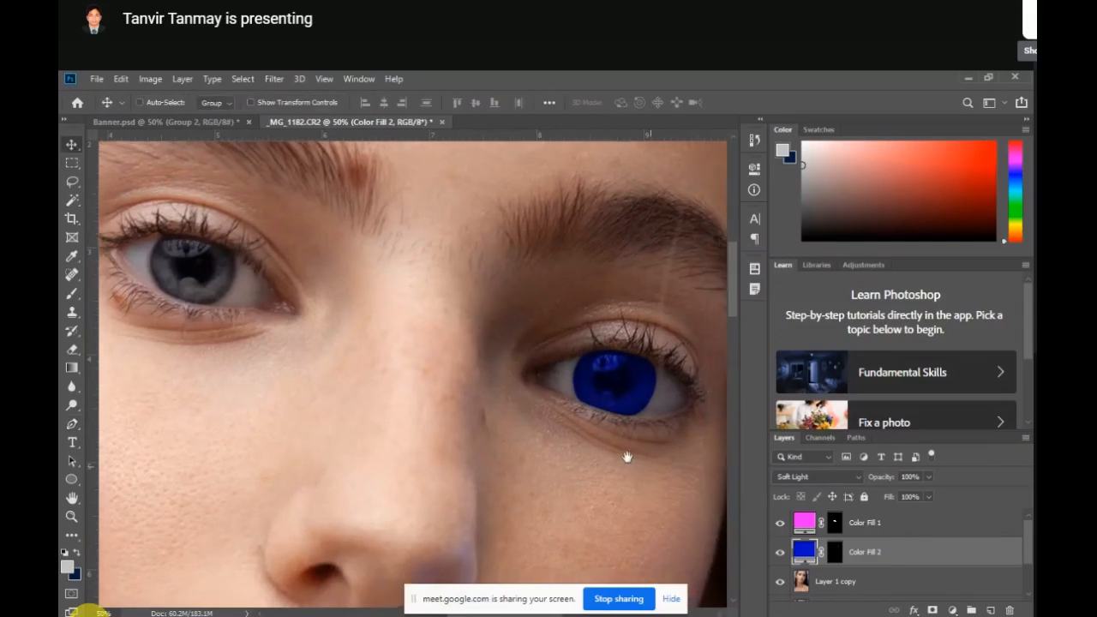
{"action": "left_click", "coordinate": [922, 478]}
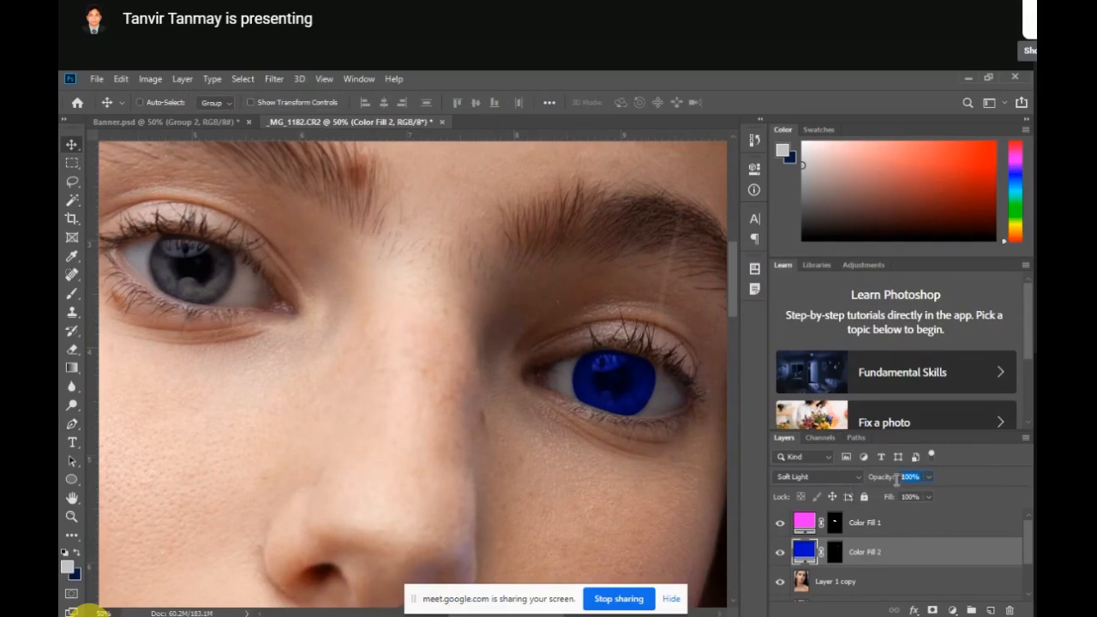
{"action": "type", "text": "60"}
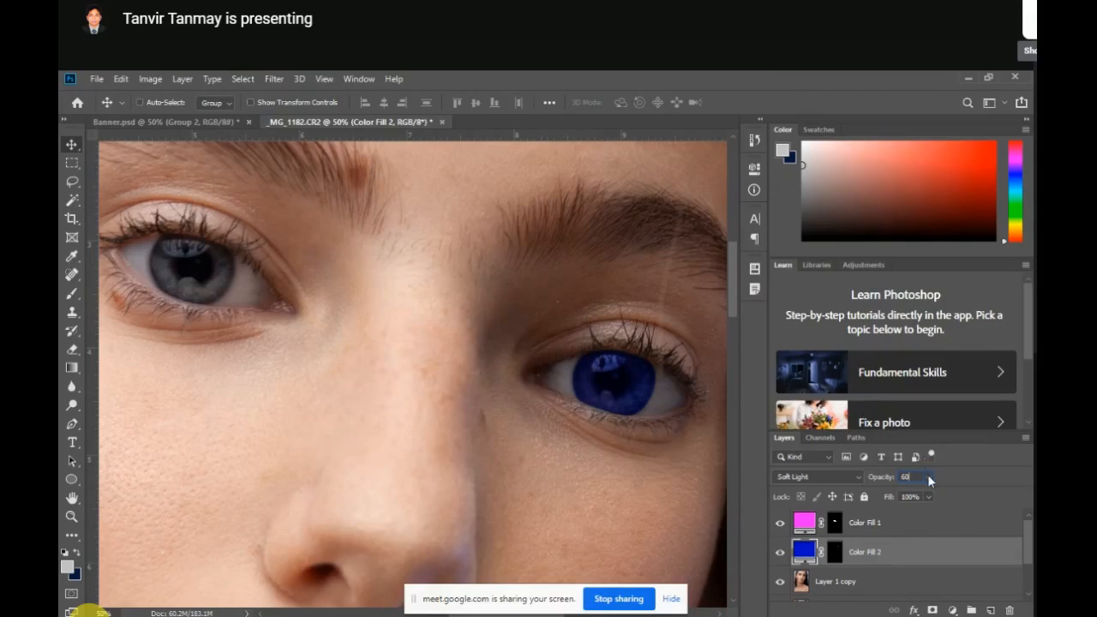
{"action": "key", "text": "Return"}
{"action": "type", "text": "50"}
Group the magenta and blue colour fill layers, and make Layer 1 copy the active layer
{"action": "key", "text": "ctrl+0"}
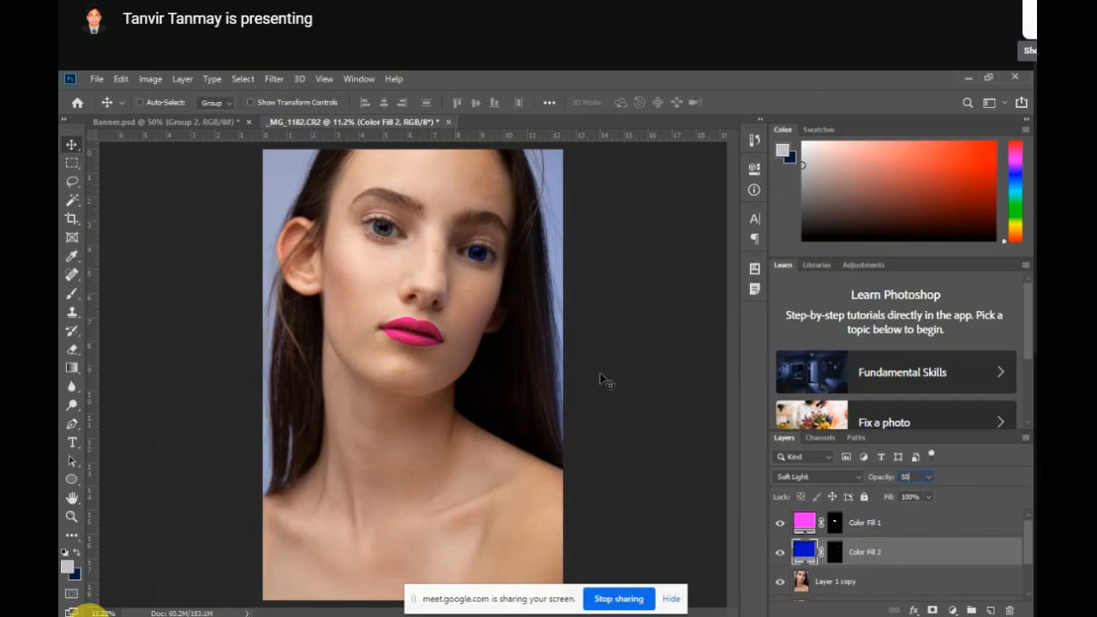
{"action": "left_click", "coordinate": [529, 343], "text": "ctrl"}
{"action": "left_click", "coordinate": [528, 344], "text": "ctrl"}
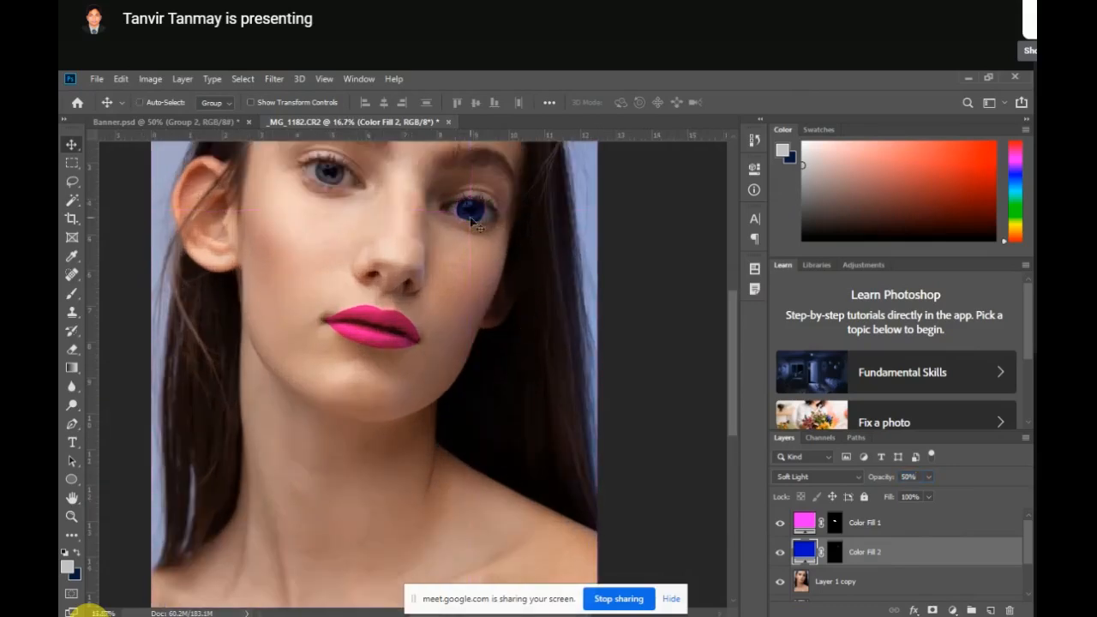
{"action": "left_click_drag", "start_coordinate": [509, 262], "coordinate": [634, 237]}
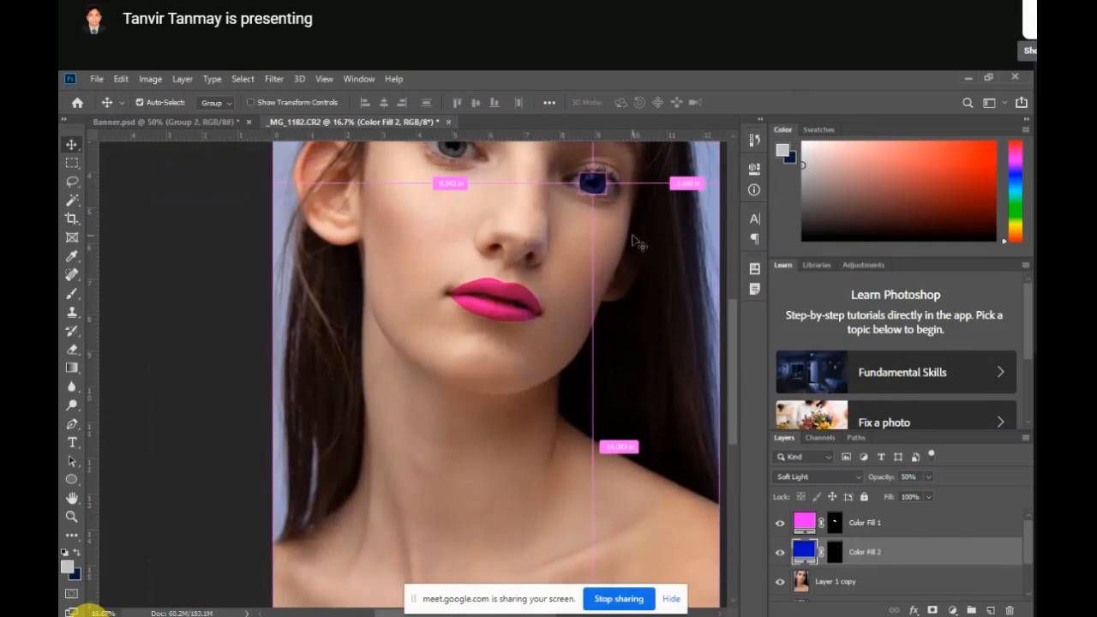
{"action": "key", "text": "ctrl+0"}
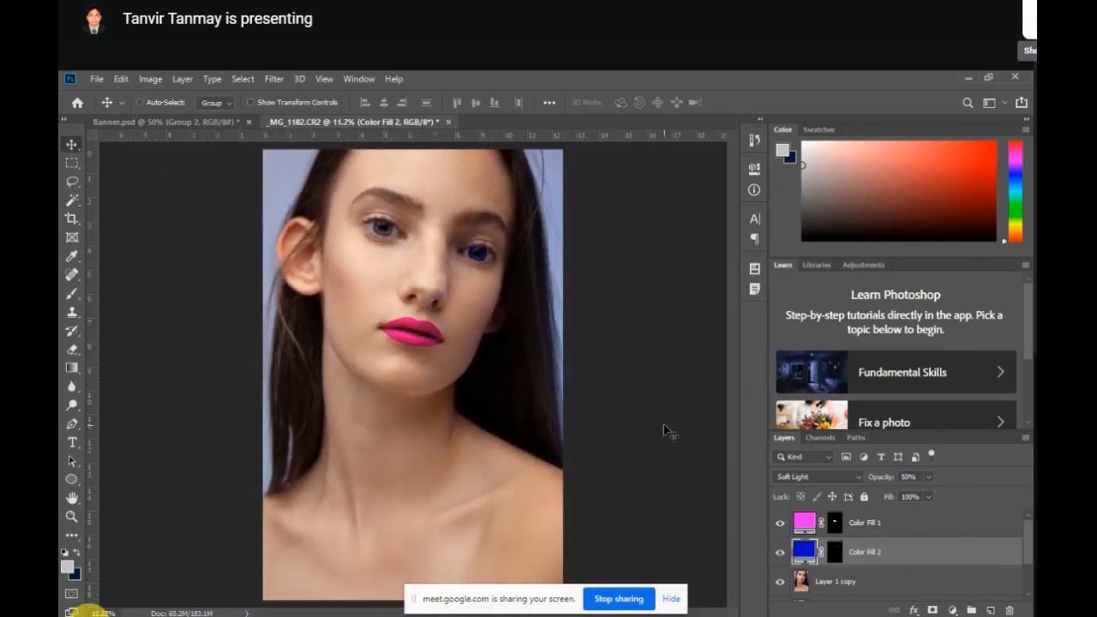
{"action": "left_click", "coordinate": [893, 530]}
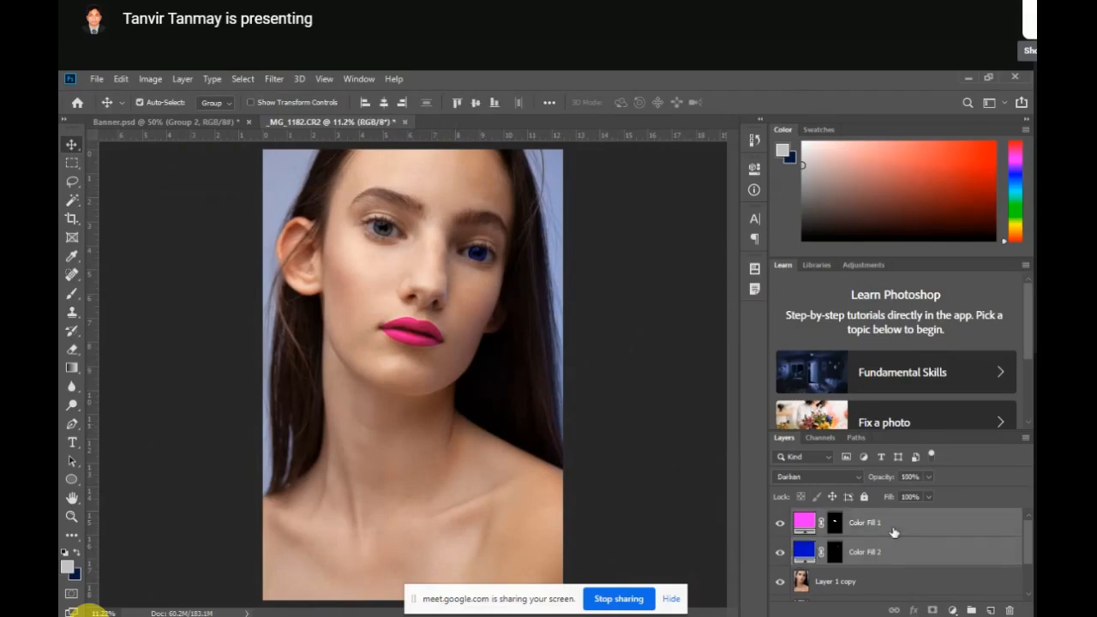
{"action": "key", "text": "ctrl+g"}
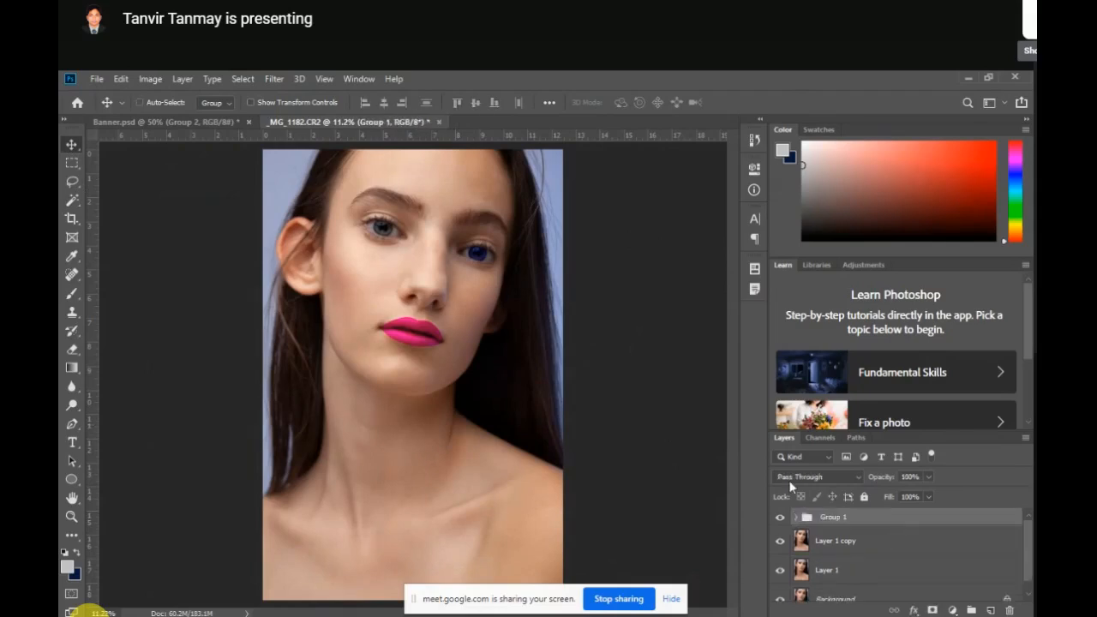
{"action": "left_click", "coordinate": [848, 541]}
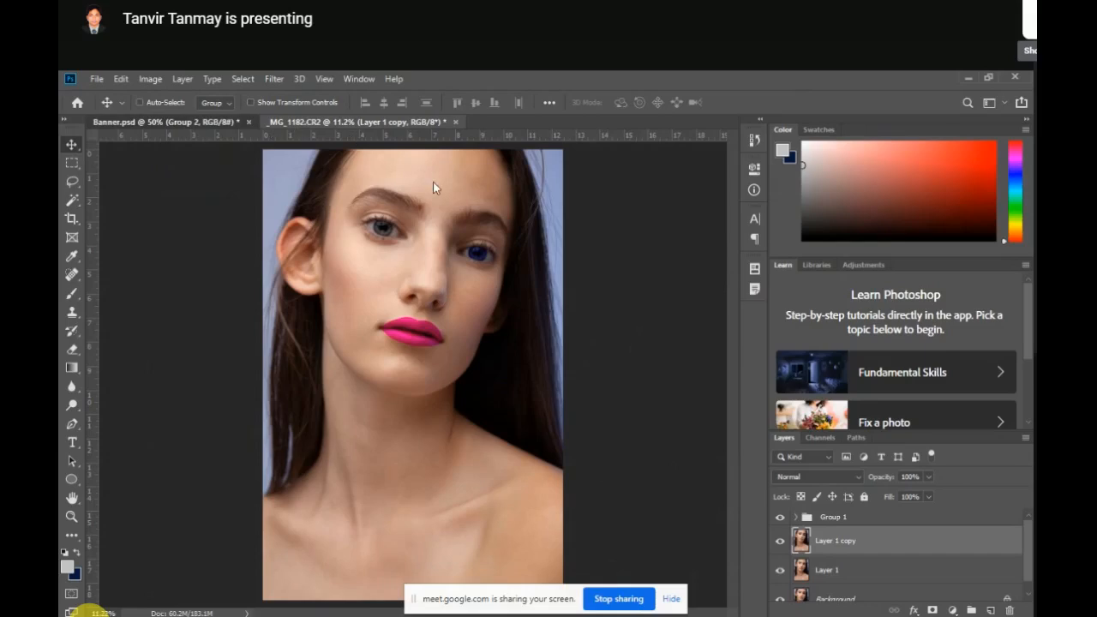
Look through the Documents and Downloads folders in File Explorer, and return to the portrait in Photoshop
{"action": "key", "text": "ctrl+Tab"}
{"action": "left_click", "coordinate": [360, 122]}
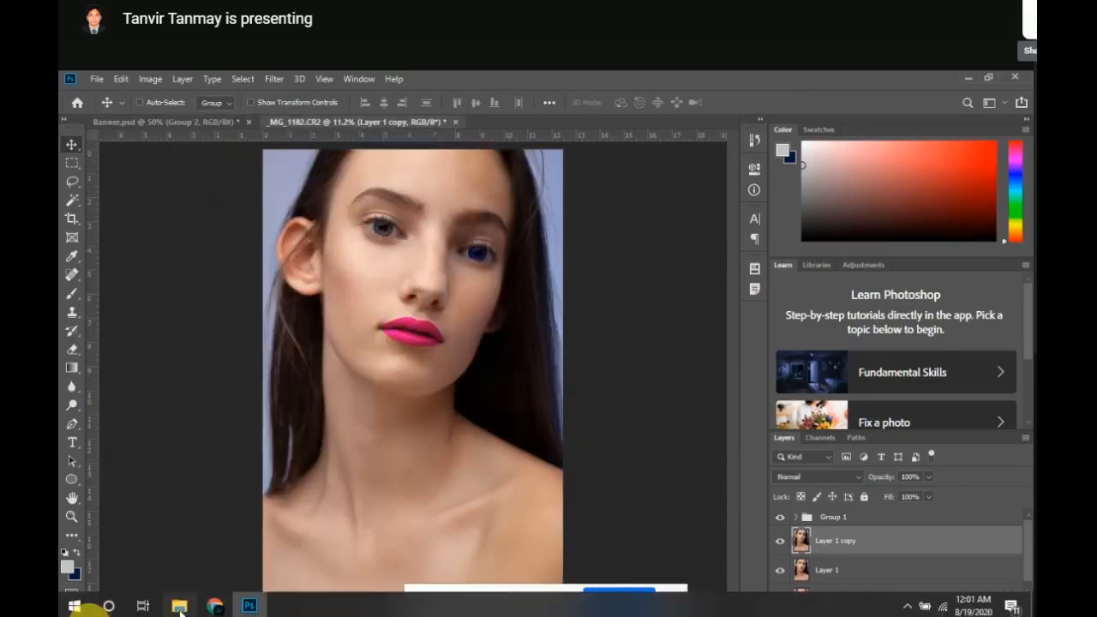
{"action": "left_click", "coordinate": [179, 606]}
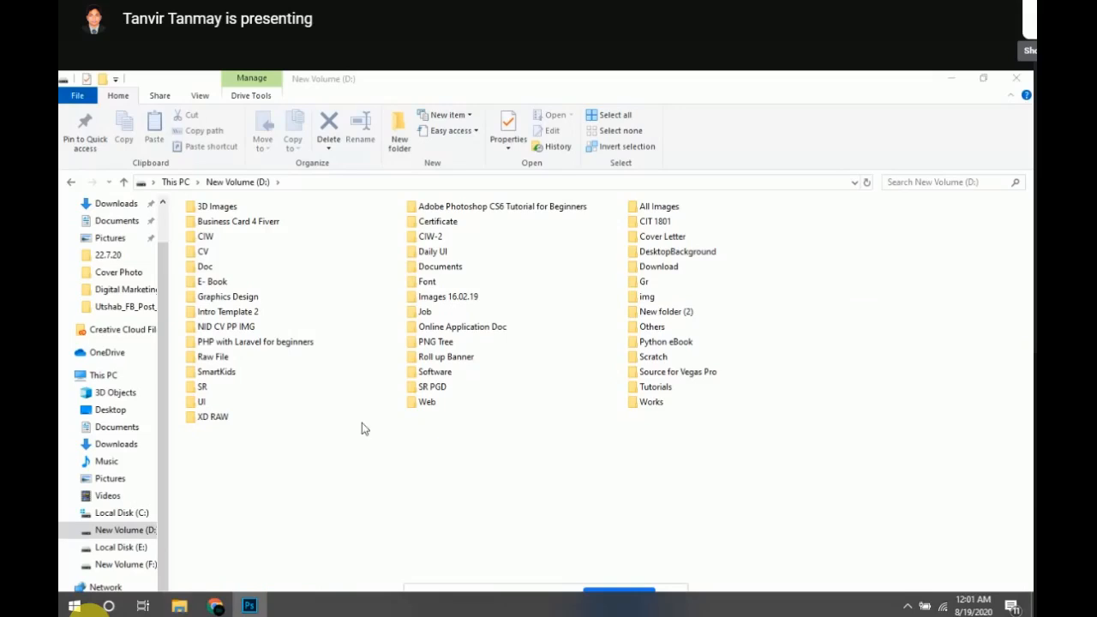
{"action": "left_click", "coordinate": [118, 222]}
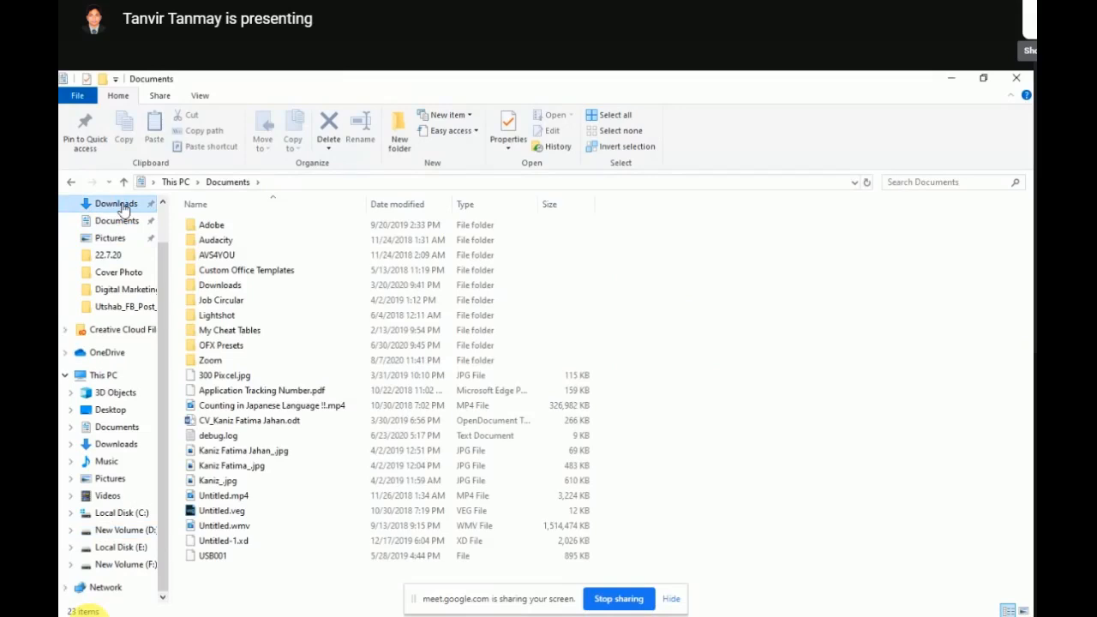
{"action": "left_click", "coordinate": [120, 205]}
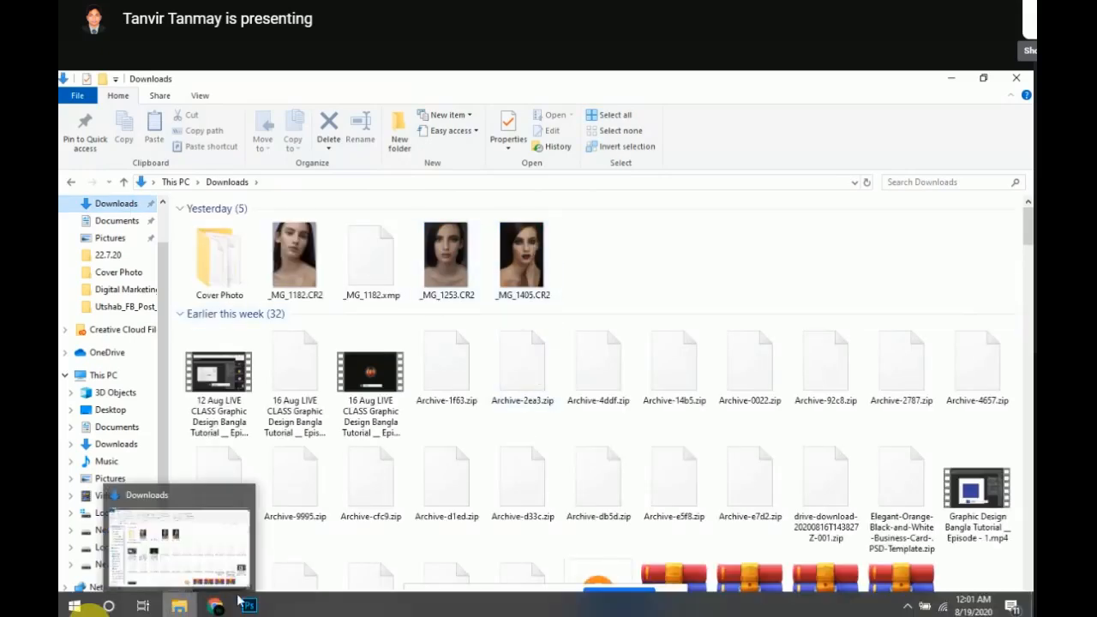
{"action": "left_click", "coordinate": [251, 606]}
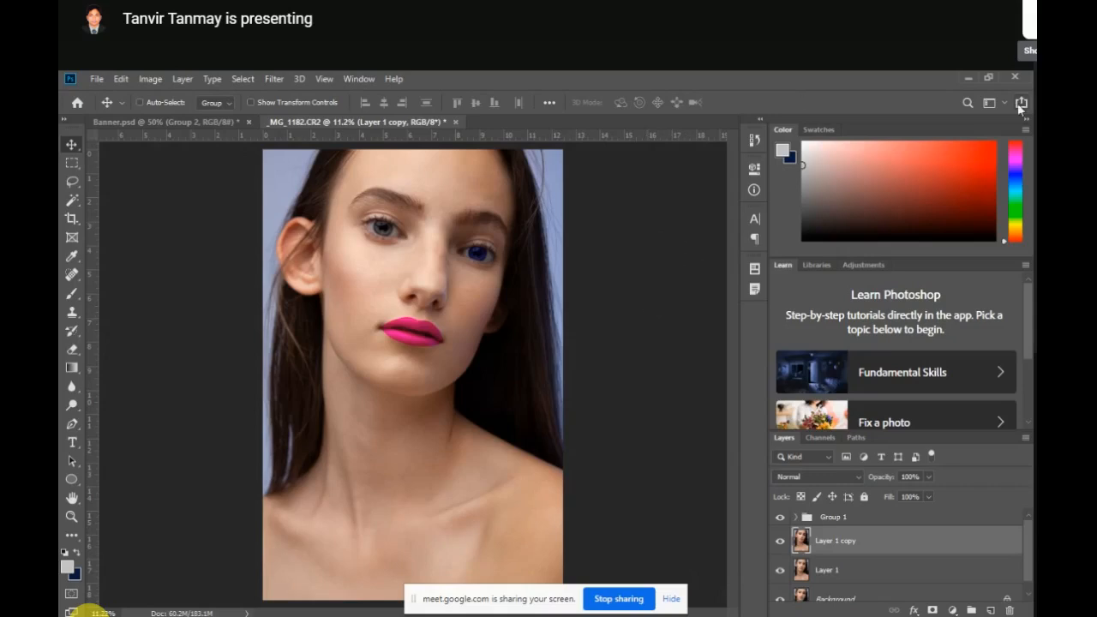
Switch to the Photography workspace and show the available adjustments
{"action": "left_click", "coordinate": [992, 103]}
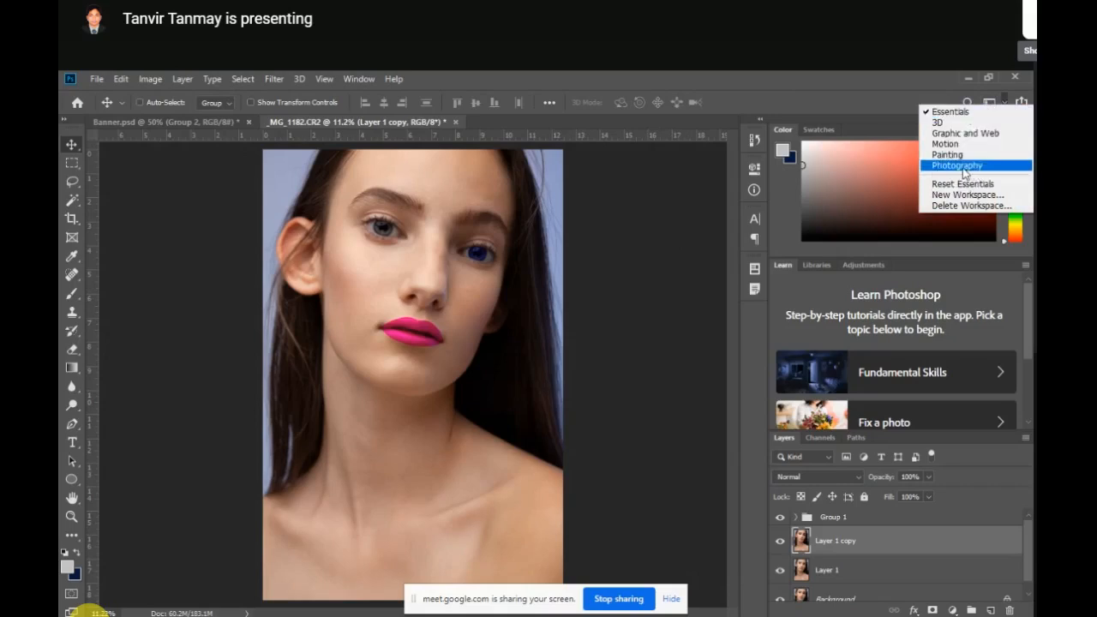
{"action": "left_click", "coordinate": [968, 166]}
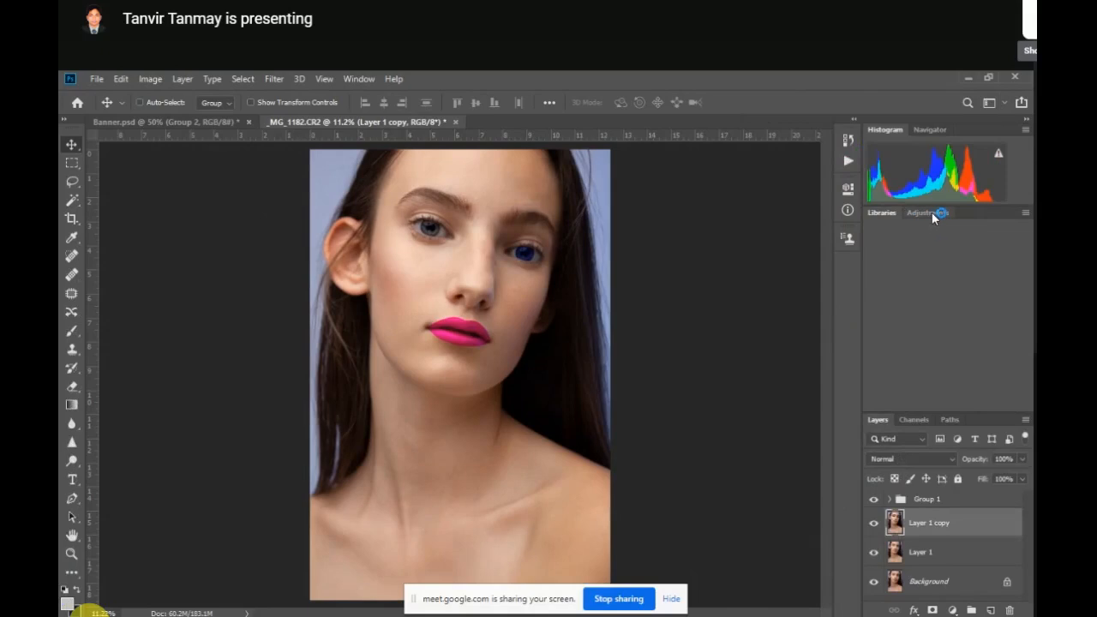
{"action": "left_click", "coordinate": [931, 212]}
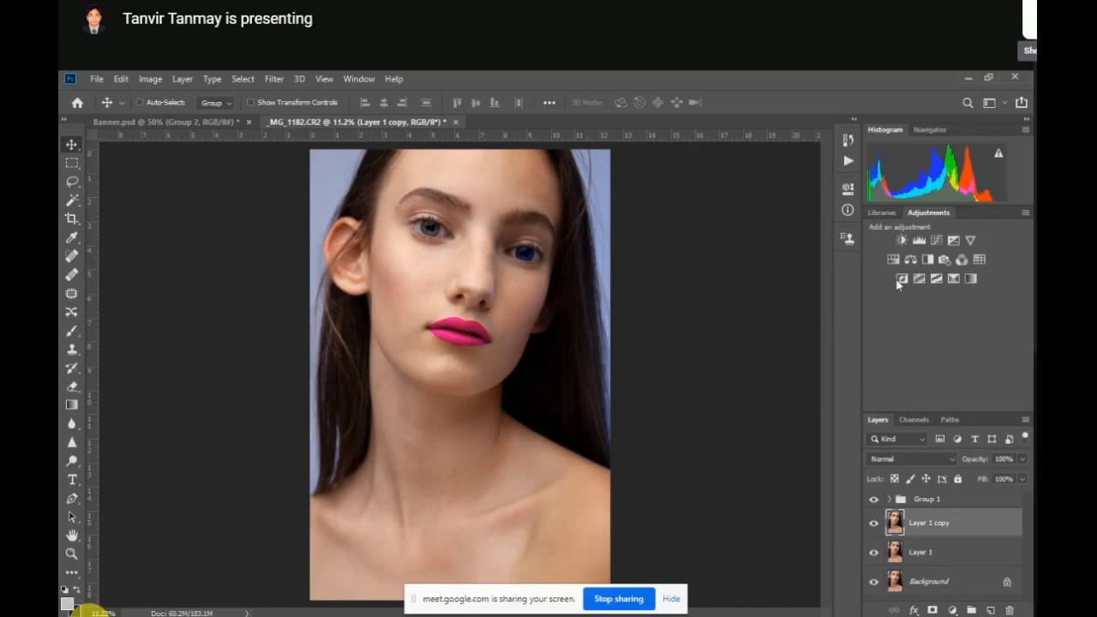
Add a Brightness/Contrast adjustment layer above Layer 1 copy and raise its brightness to 150
{"action": "left_click", "coordinate": [901, 241]}
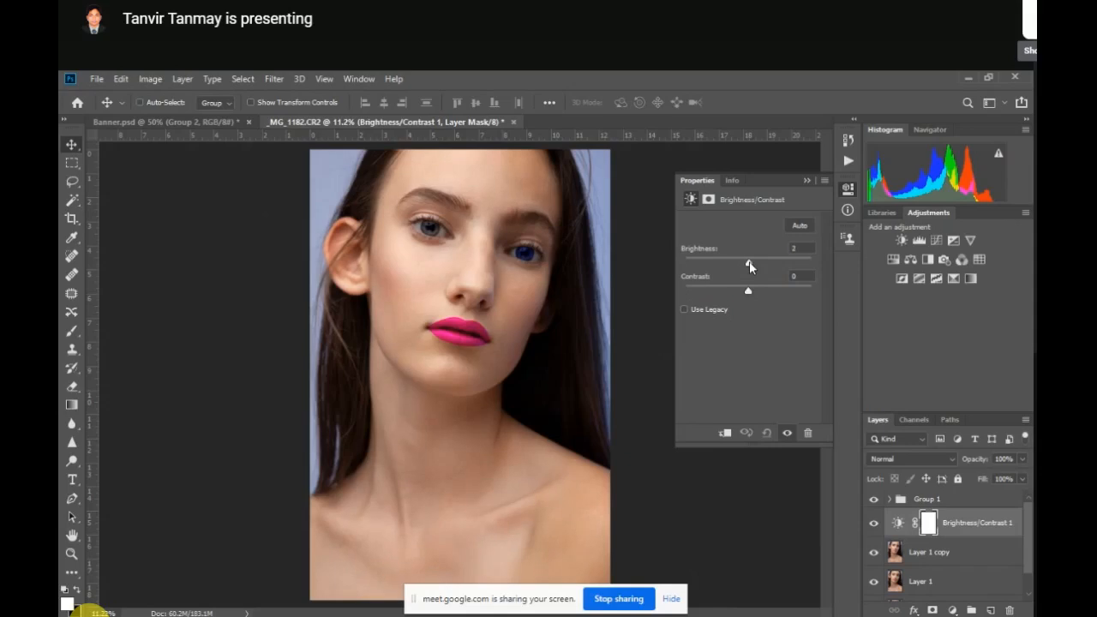
{"action": "left_click_drag", "start_coordinate": [749, 262], "coordinate": [817, 264]}
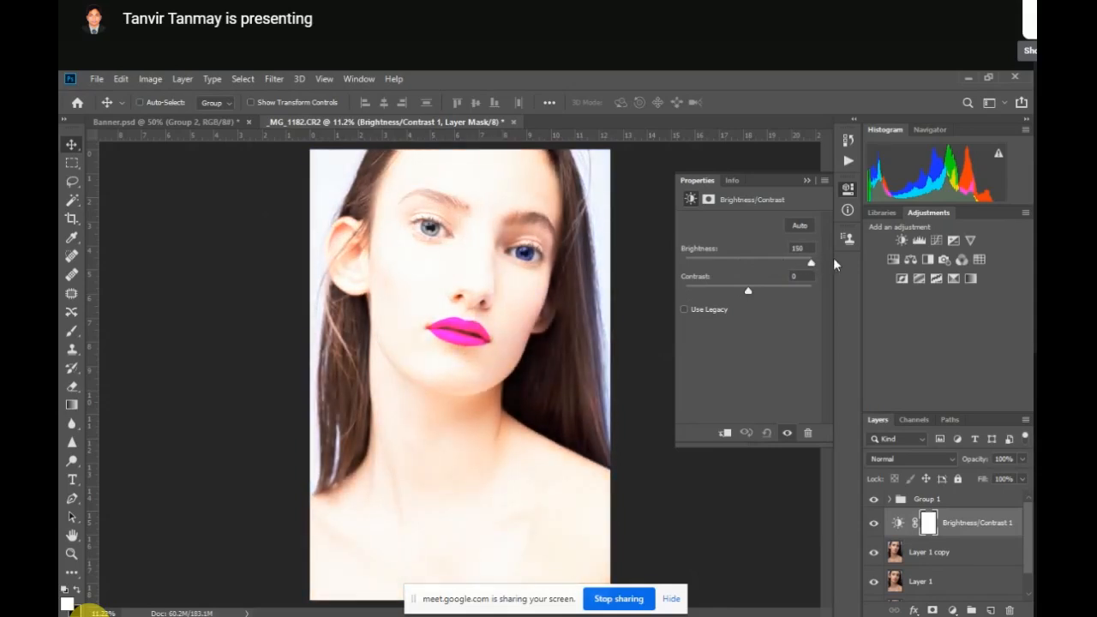
Set the brightness to 60, try contrast at the extremes of 100 and -50, and bring it back to about -18
{"action": "left_click_drag", "start_coordinate": [810, 262], "coordinate": [775, 262]}
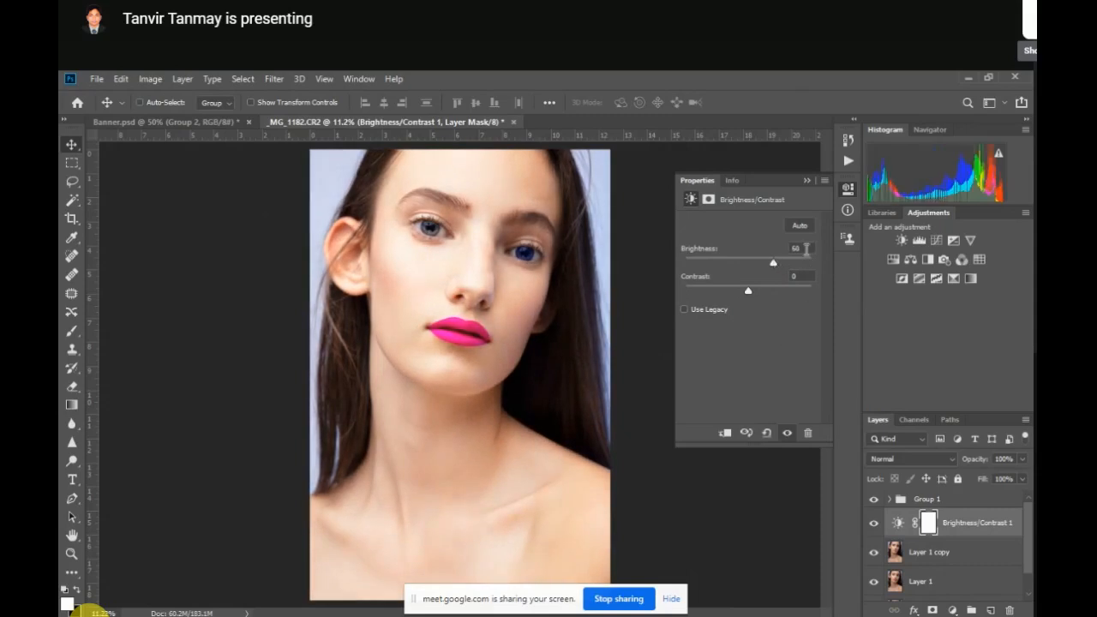
{"action": "left_click_drag", "start_coordinate": [748, 290], "coordinate": [821, 295]}
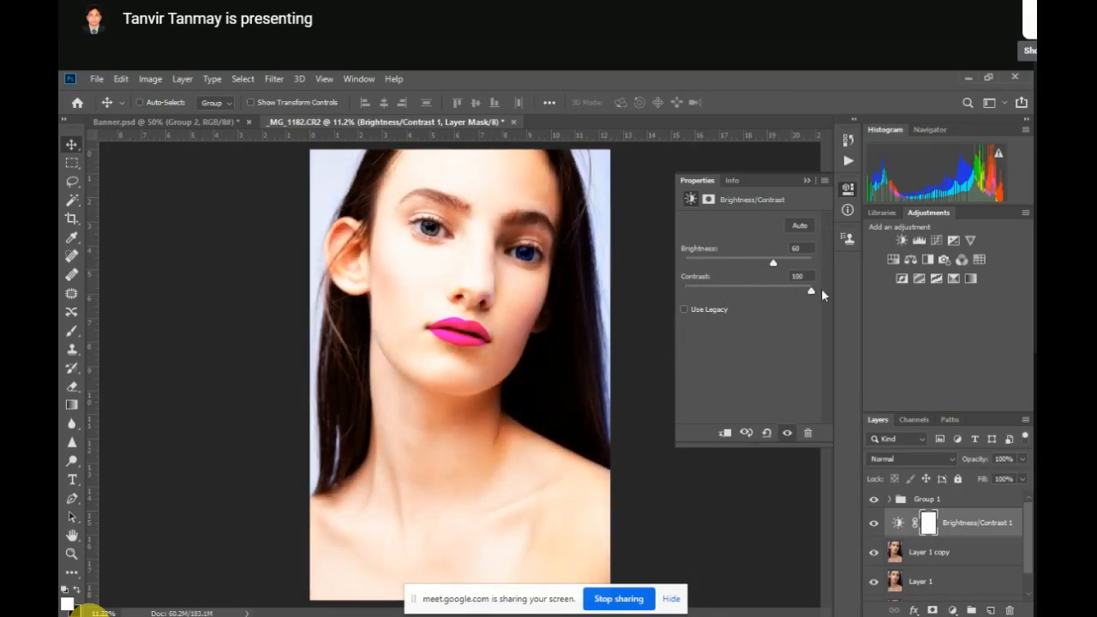
{"action": "left_click_drag", "start_coordinate": [821, 291], "coordinate": [683, 293]}
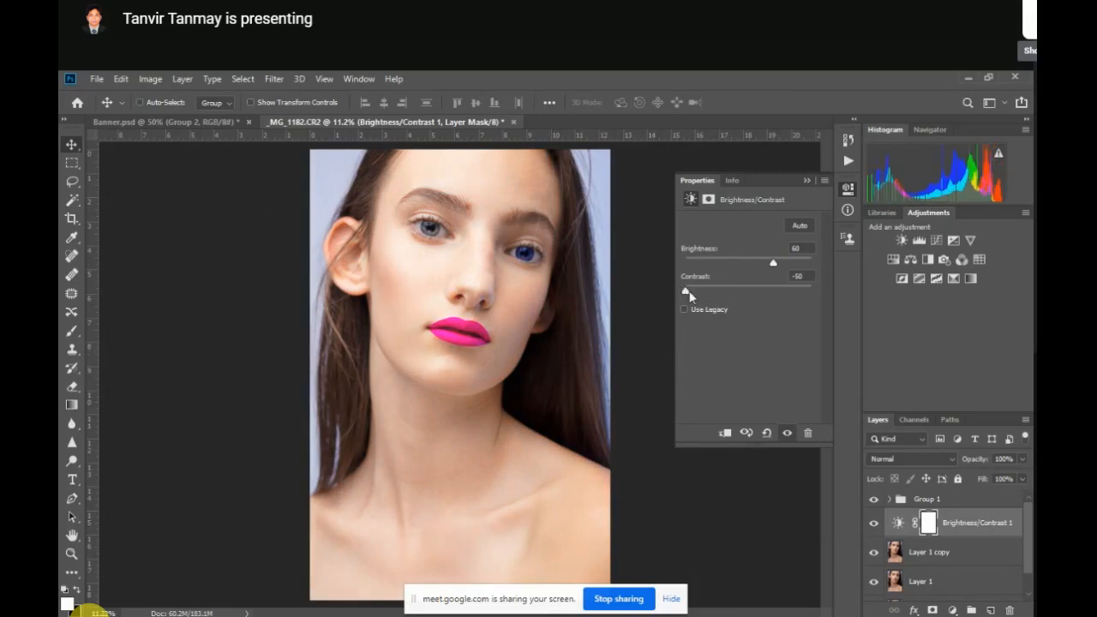
{"action": "left_click_drag", "start_coordinate": [686, 293], "coordinate": [831, 278]}
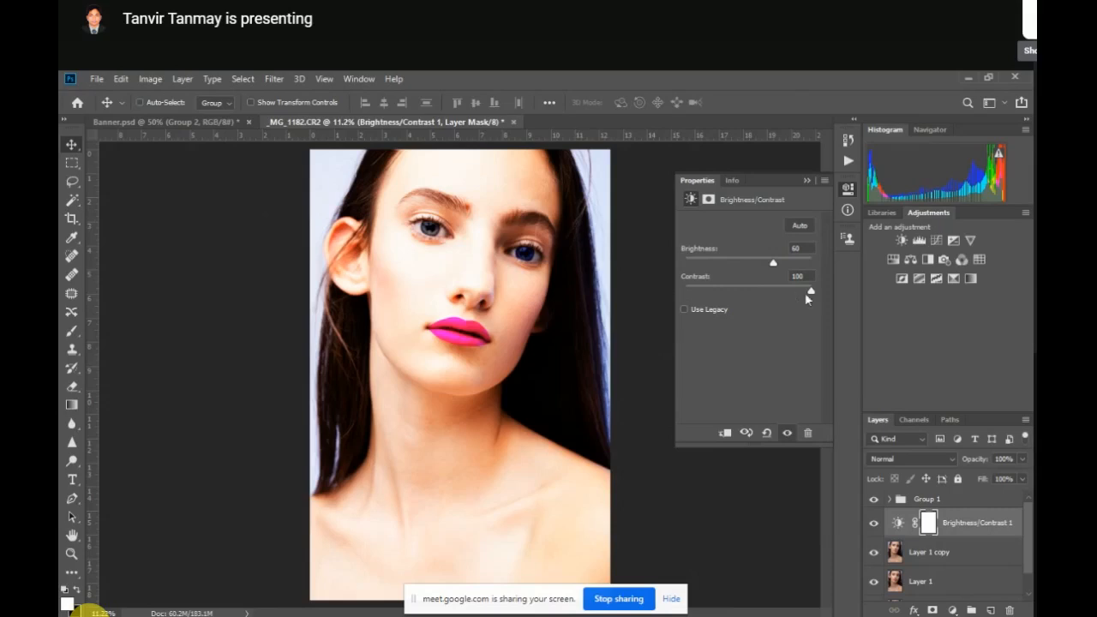
{"action": "left_click_drag", "start_coordinate": [812, 295], "coordinate": [712, 291]}
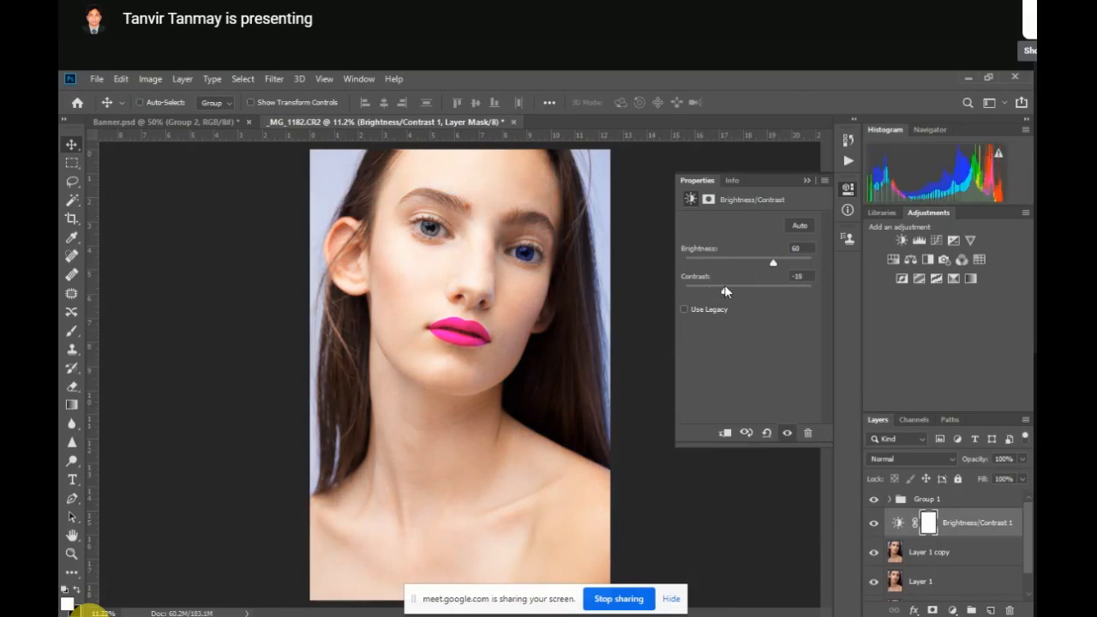
Add a Levels adjustment layer and raise the Red channel's black output level to 22
{"action": "left_click", "coordinate": [919, 241]}
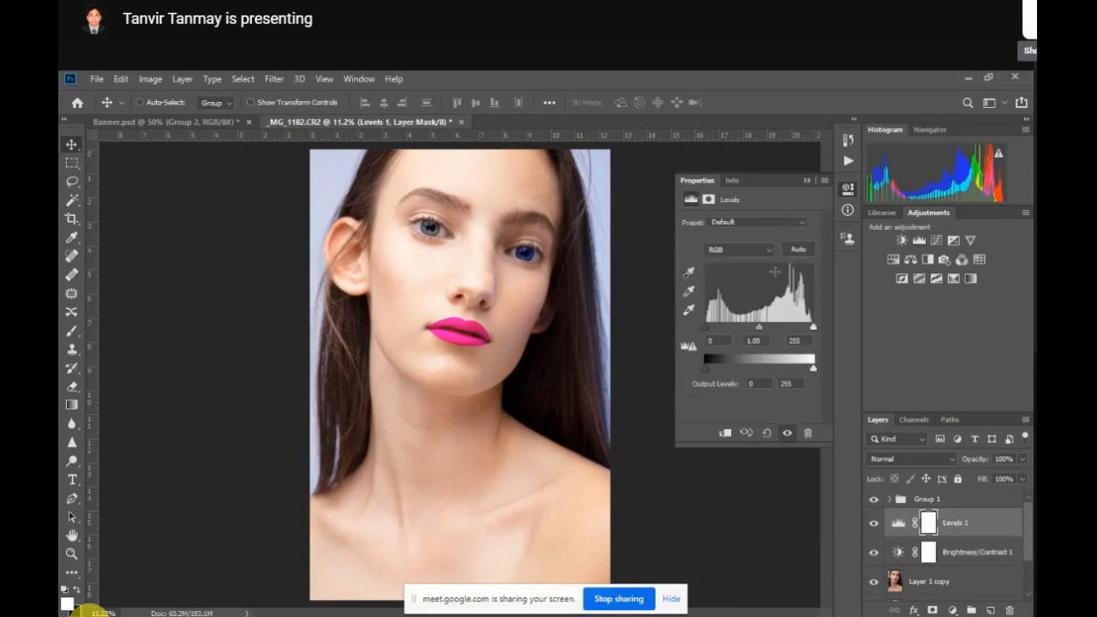
{"action": "left_click", "coordinate": [769, 250]}
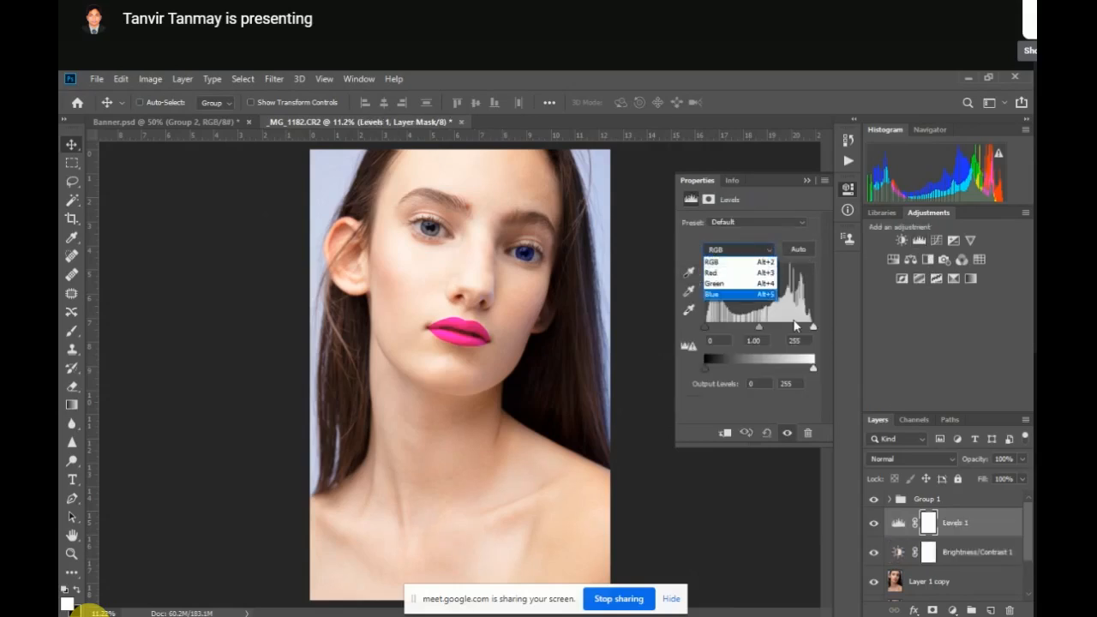
{"action": "left_click", "coordinate": [752, 273]}
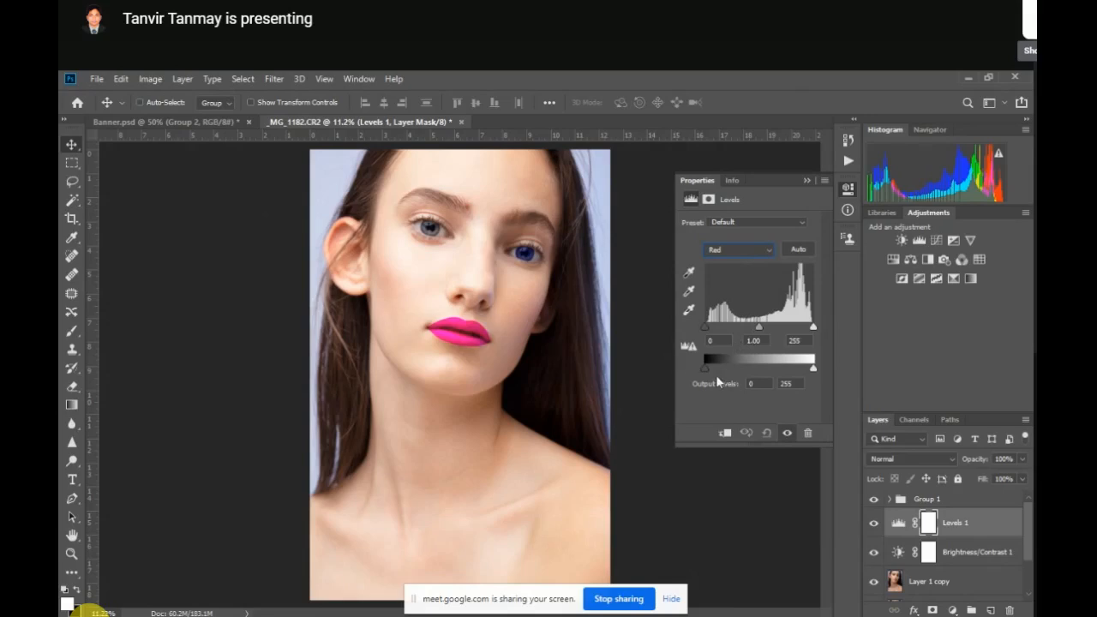
{"action": "mouse_move", "coordinate": [709, 367]}
{"action": "left_mouse_down"}
{"action": "mouse_move", "coordinate": [762, 365]}
{"action": "mouse_move", "coordinate": [694, 375]}
{"action": "left_mouse_up"}
{"action": "mouse_move", "coordinate": [812, 368]}
{"action": "left_mouse_down"}
{"action": "mouse_move", "coordinate": [737, 369]}
{"action": "mouse_move", "coordinate": [829, 367]}
{"action": "left_mouse_up"}
{"action": "left_click_drag", "start_coordinate": [708, 368], "coordinate": [717, 365]}
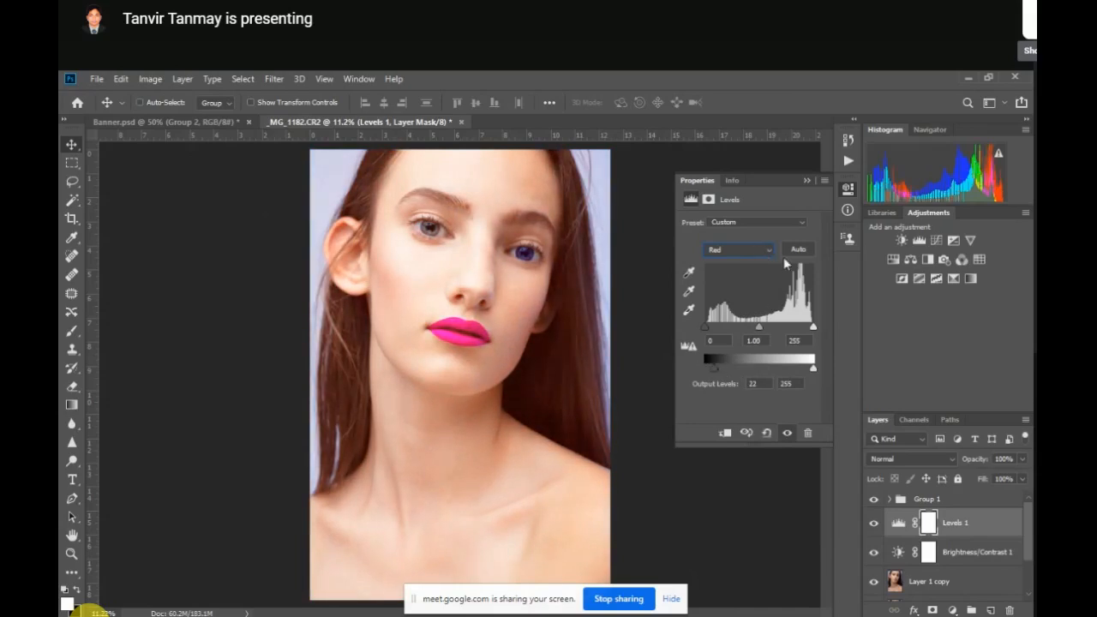
Set the Levels layer's Blue channel output levels to 32 and 242
{"action": "left_click", "coordinate": [739, 249]}
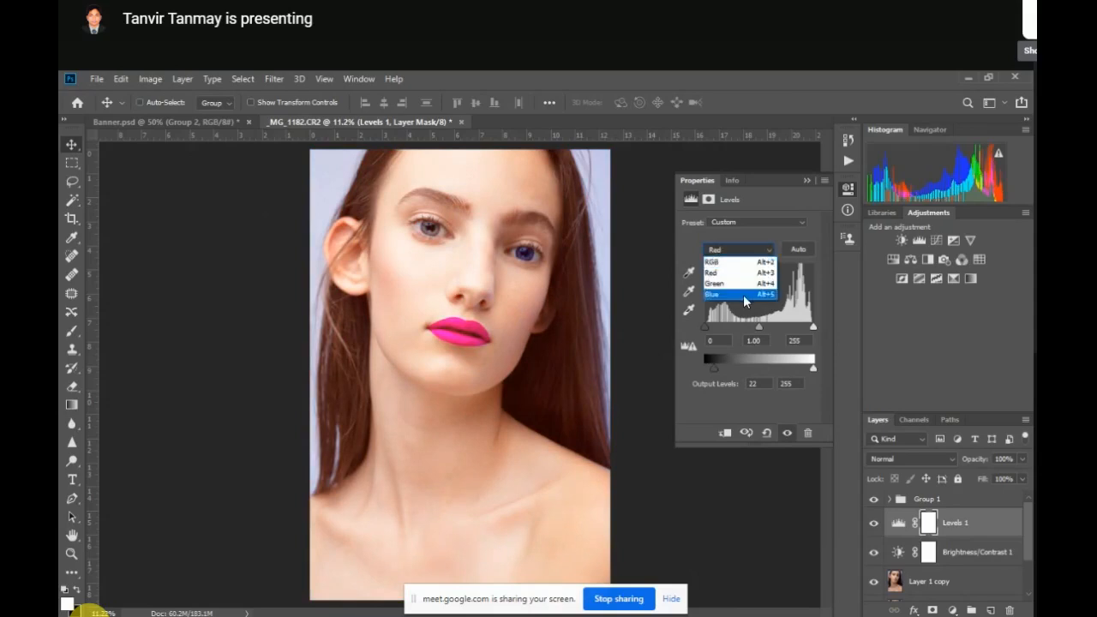
{"action": "left_click", "coordinate": [743, 295]}
{"action": "mouse_move", "coordinate": [813, 371]}
{"action": "left_mouse_down"}
{"action": "mouse_move", "coordinate": [796, 372]}
{"action": "mouse_move", "coordinate": [807, 371]}
{"action": "left_mouse_up"}
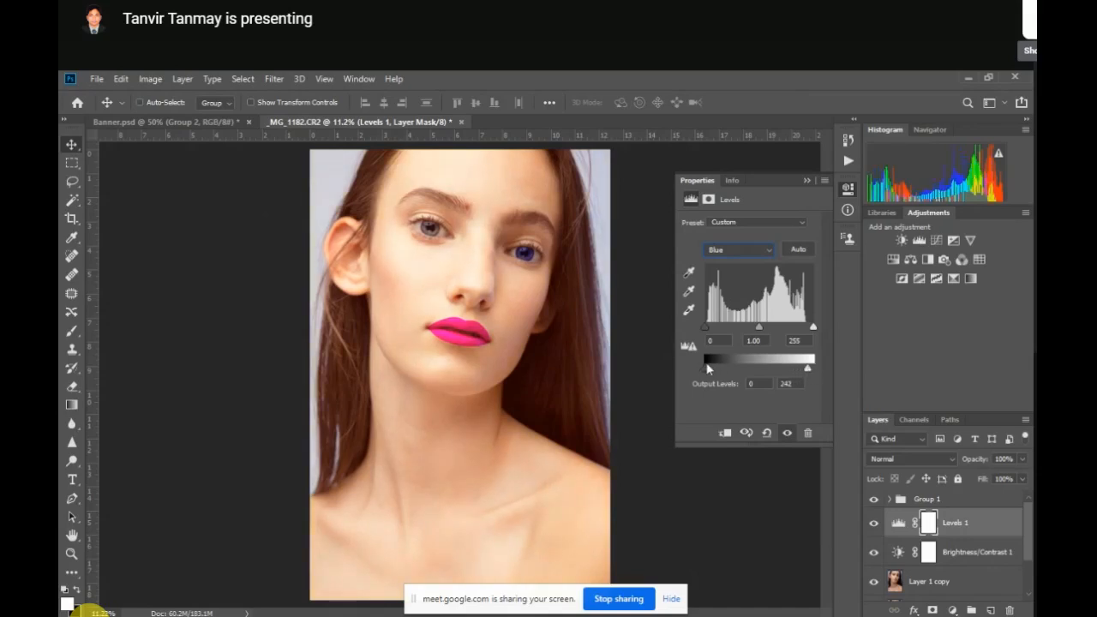
{"action": "left_click_drag", "start_coordinate": [705, 366], "coordinate": [711, 366]}
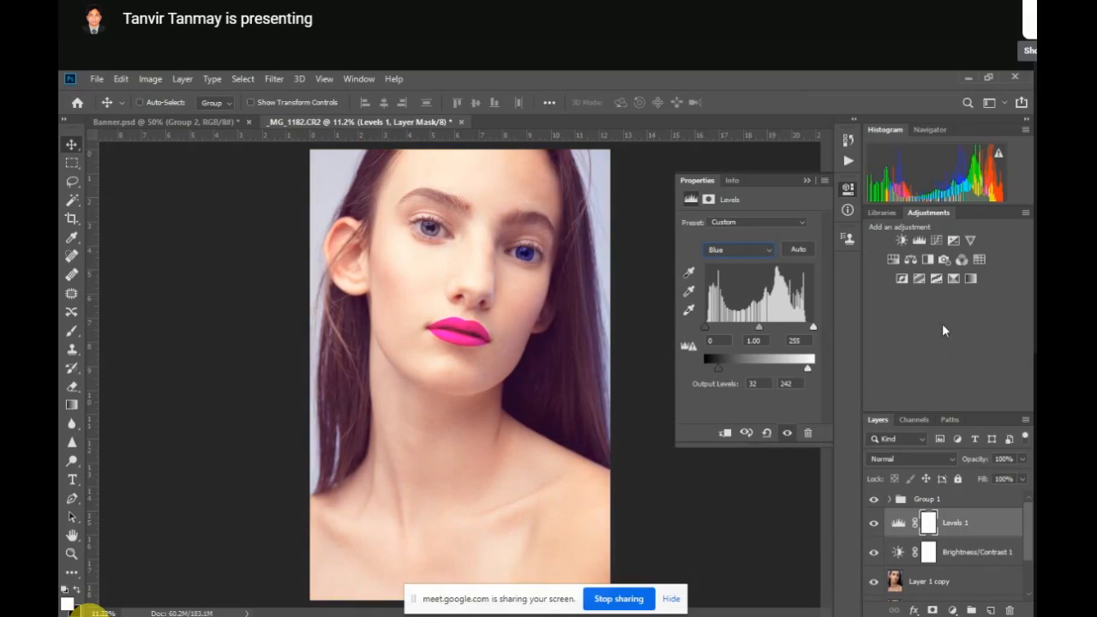
Add a Curves adjustment layer and lift the RGB curve slightly at its midpoint to brighten the midtones
{"action": "left_click", "coordinate": [935, 237]}
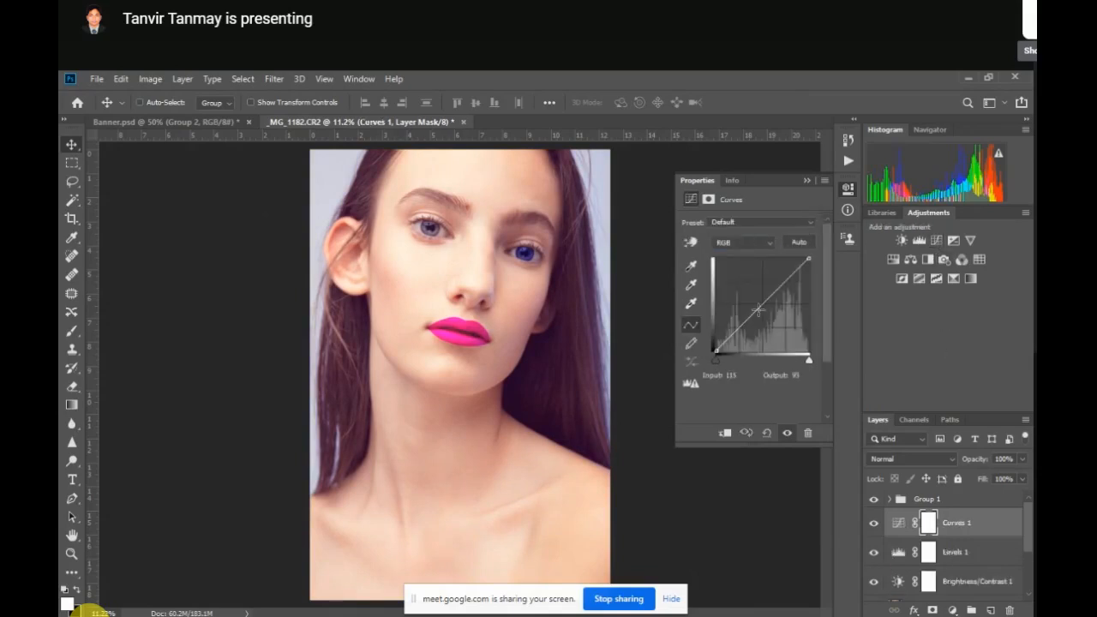
{"action": "mouse_move", "coordinate": [758, 310]}
{"action": "left_mouse_down"}
{"action": "mouse_move", "coordinate": [750, 301]}
{"action": "mouse_move", "coordinate": [776, 319]}
{"action": "mouse_move", "coordinate": [760, 301]}
{"action": "left_mouse_up"}
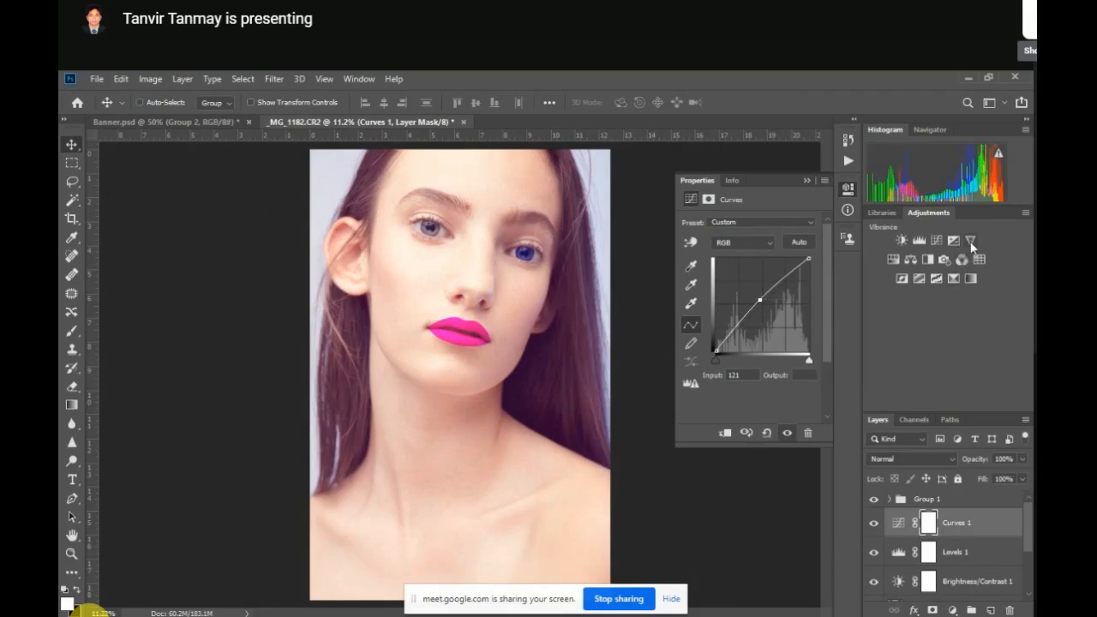
Add a Hue/Saturation adjustment layer with saturation -33 and lightness +7, and collapse its properties
{"action": "left_click", "coordinate": [891, 259]}
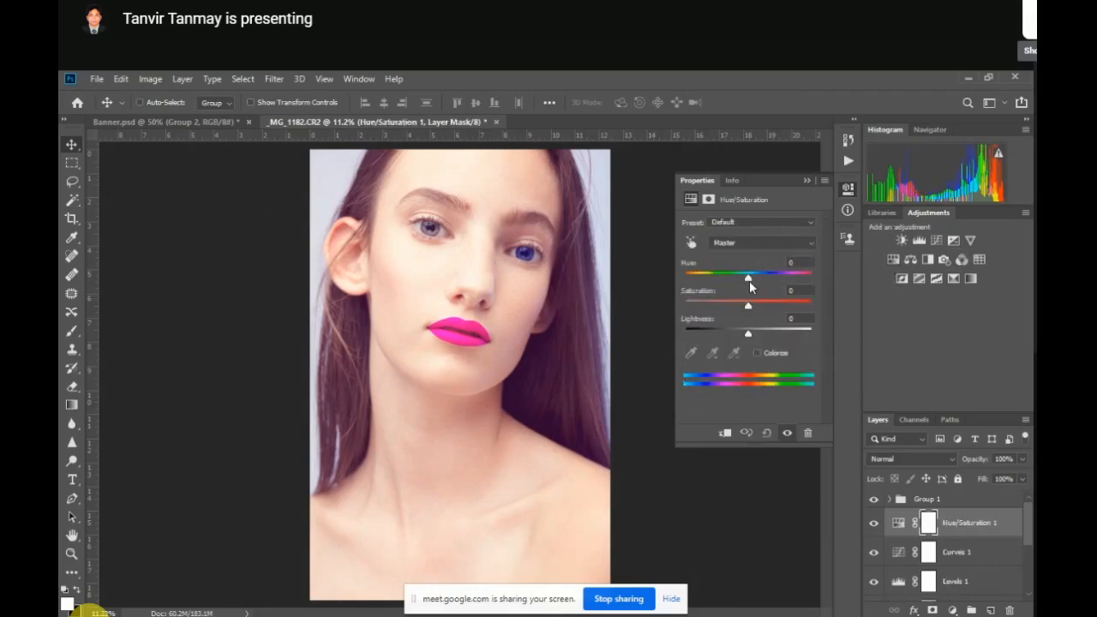
{"action": "left_click_drag", "start_coordinate": [748, 330], "coordinate": [675, 332]}
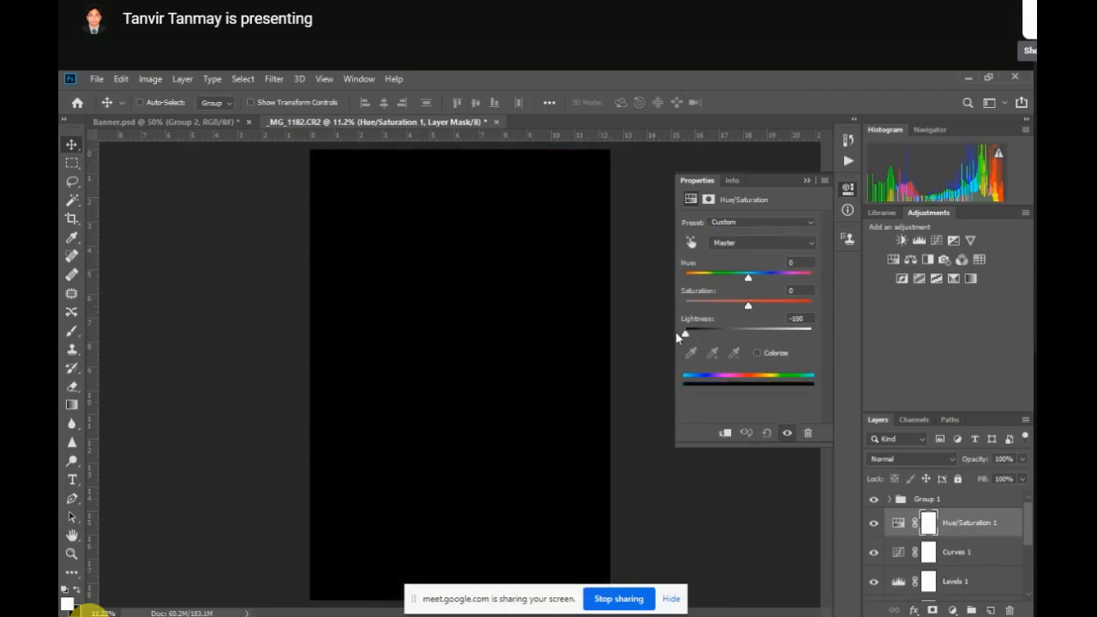
{"action": "left_click_drag", "start_coordinate": [675, 332], "coordinate": [751, 331]}
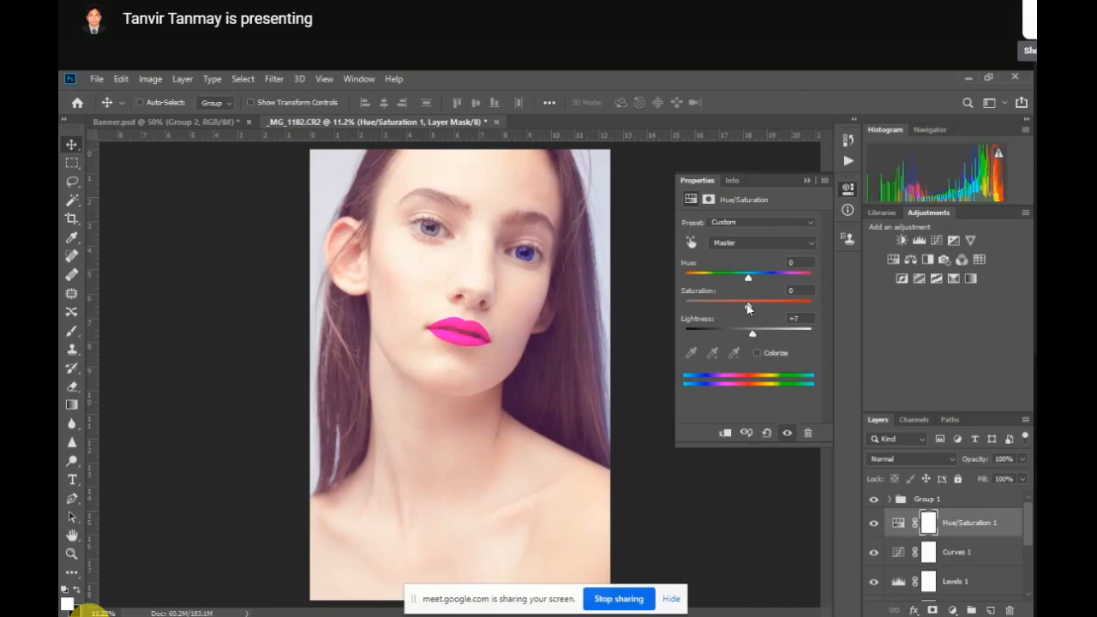
{"action": "mouse_move", "coordinate": [748, 306]}
{"action": "left_mouse_down"}
{"action": "mouse_move", "coordinate": [808, 306]}
{"action": "mouse_move", "coordinate": [689, 307]}
{"action": "mouse_move", "coordinate": [761, 307]}
{"action": "mouse_move", "coordinate": [728, 311]}
{"action": "left_mouse_up"}
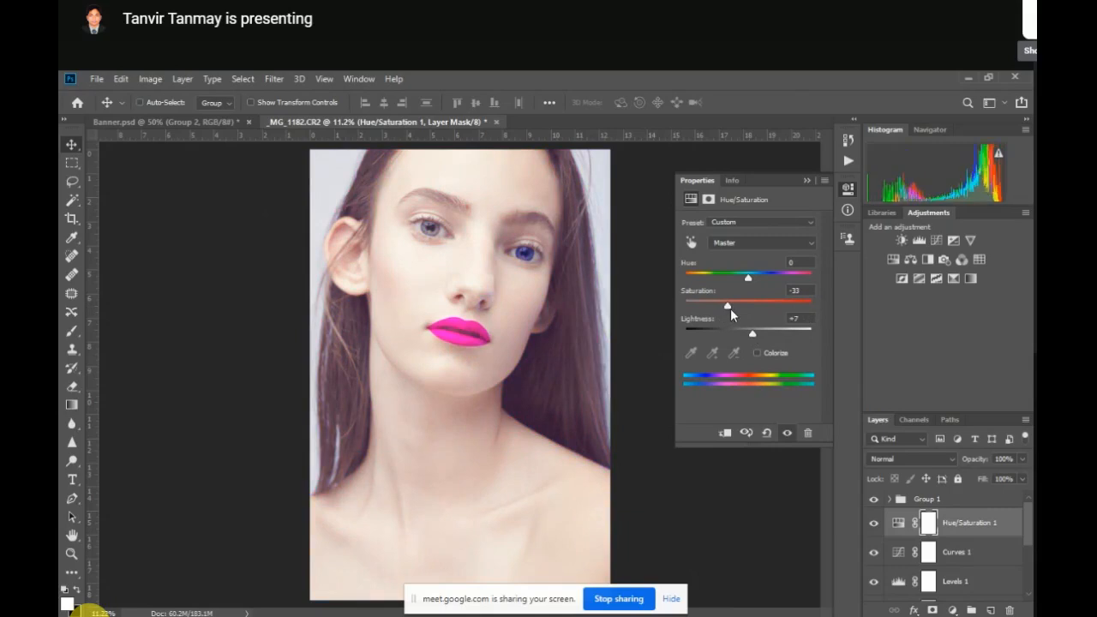
{"action": "mouse_move", "coordinate": [748, 278]}
{"action": "left_mouse_down"}
{"action": "mouse_move", "coordinate": [668, 280]}
{"action": "mouse_move", "coordinate": [814, 278]}
{"action": "mouse_move", "coordinate": [748, 283]}
{"action": "left_mouse_up"}
{"action": "left_click", "coordinate": [848, 190]}
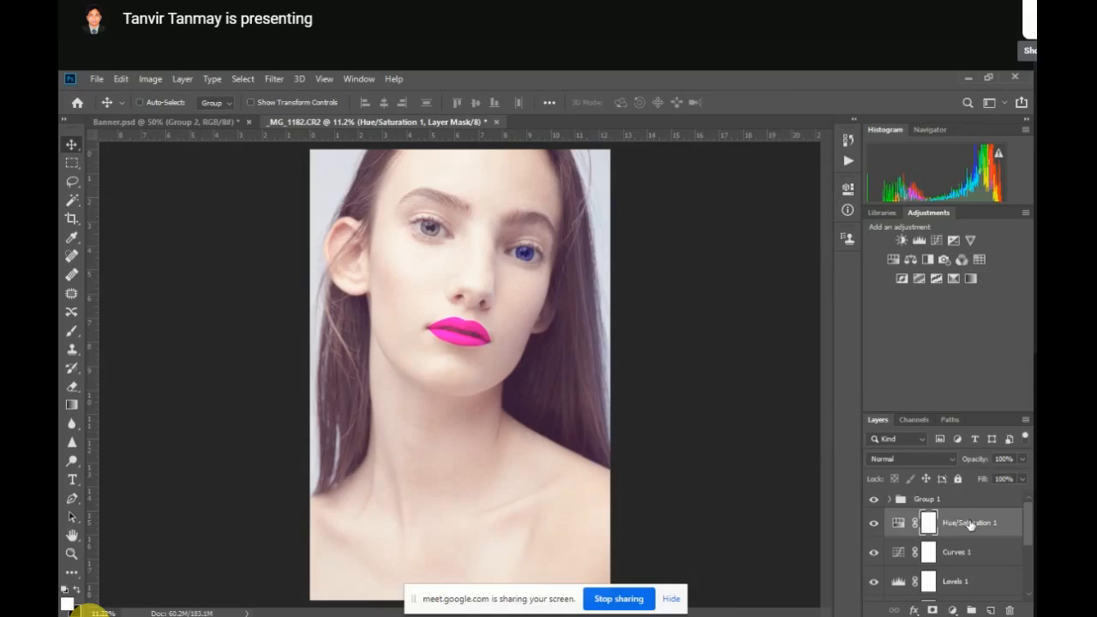
Group the four adjustment layers from Hue/Saturation 1 to Brightness/Contrast 1, and place that group above Group 1
{"action": "scroll", "coordinate": [970, 524], "scroll_direction": "down", "scroll_amount": 1}
{"action": "scroll", "coordinate": [970, 524], "scroll_direction": "up", "scroll_amount": 1}
{"action": "scroll", "coordinate": [970, 524], "scroll_direction": "down", "scroll_amount": 1}
{"action": "scroll", "coordinate": [969, 524], "scroll_direction": "up", "scroll_amount": 1}
{"action": "scroll", "coordinate": [970, 531], "scroll_direction": "down", "scroll_amount": 1}
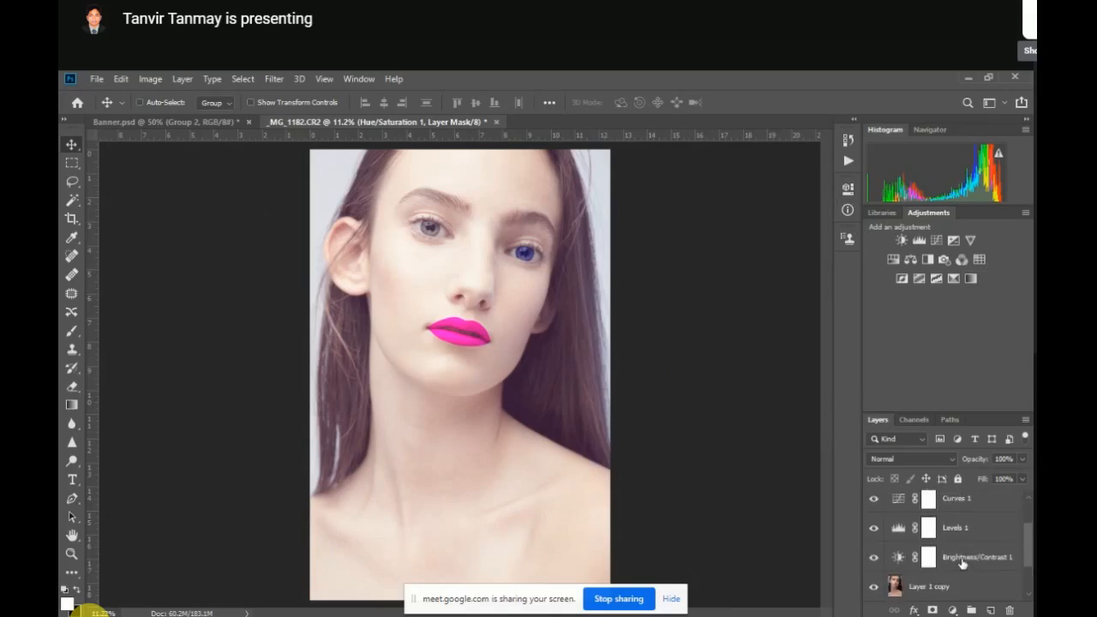
{"action": "left_click", "coordinate": [962, 559], "text": "shift"}
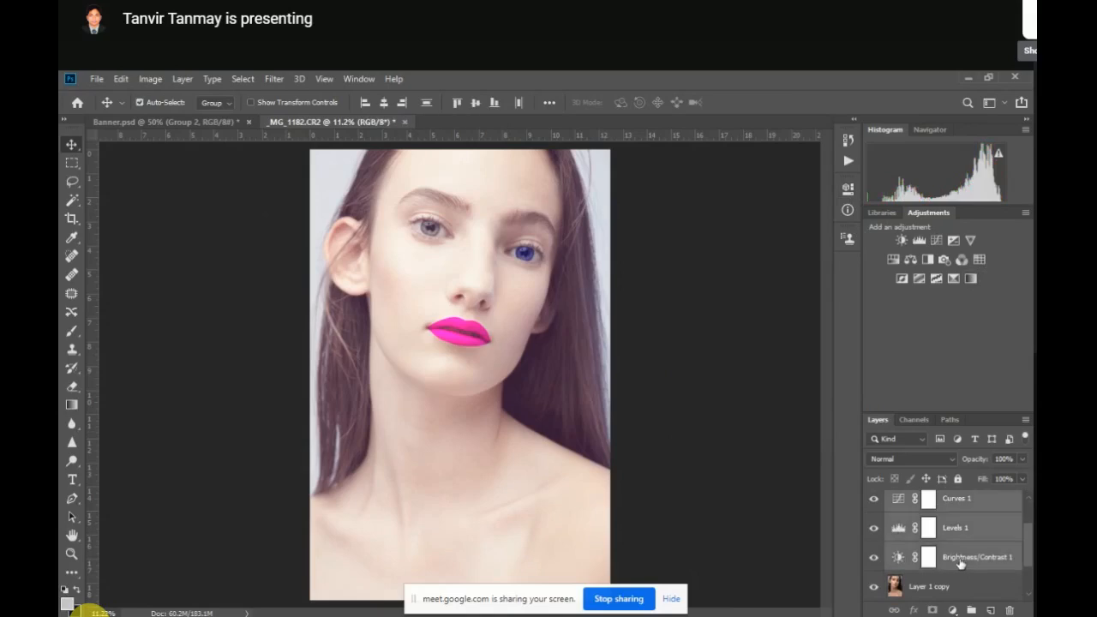
{"action": "key", "text": "ctrl+g"}
{"action": "scroll", "coordinate": [979, 533], "scroll_direction": "up", "scroll_amount": 1}
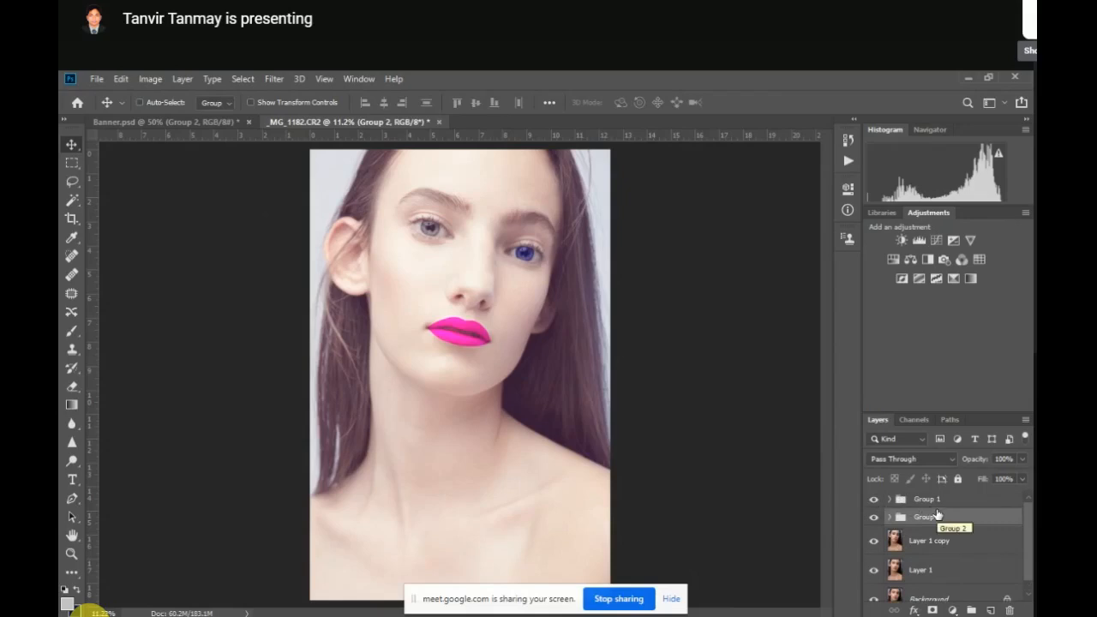
{"action": "left_click_drag", "start_coordinate": [938, 515], "coordinate": [943, 540]}
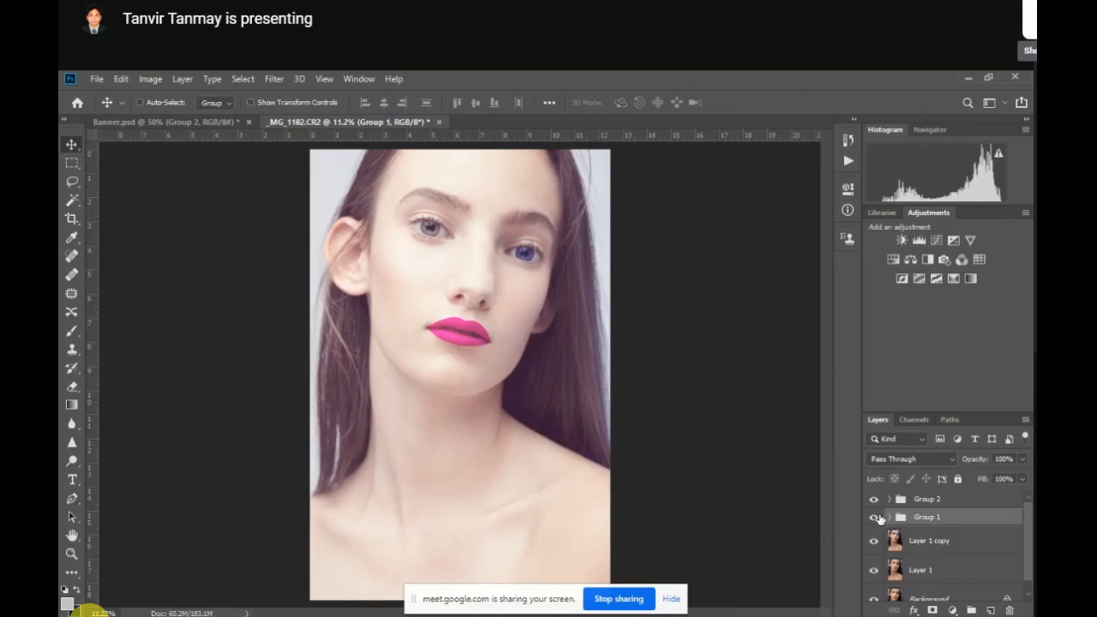
Compare before and after by hiding Group 2, Group 1, Layer 1 copy and Layer 1, and showing them again
{"action": "left_click", "coordinate": [873, 501]}
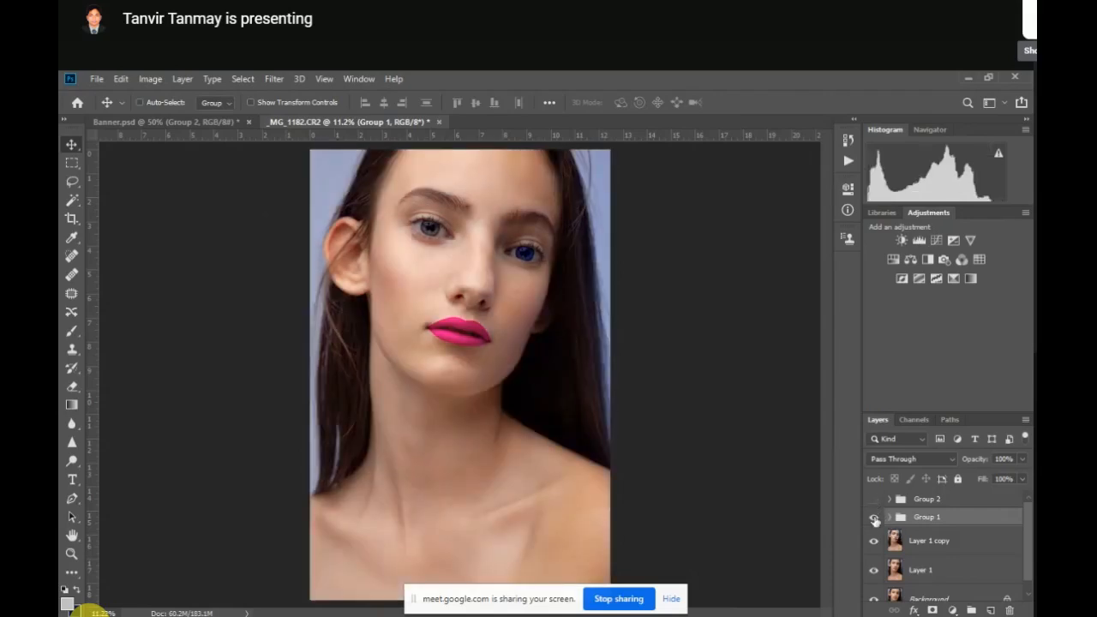
{"action": "left_click", "coordinate": [874, 517]}
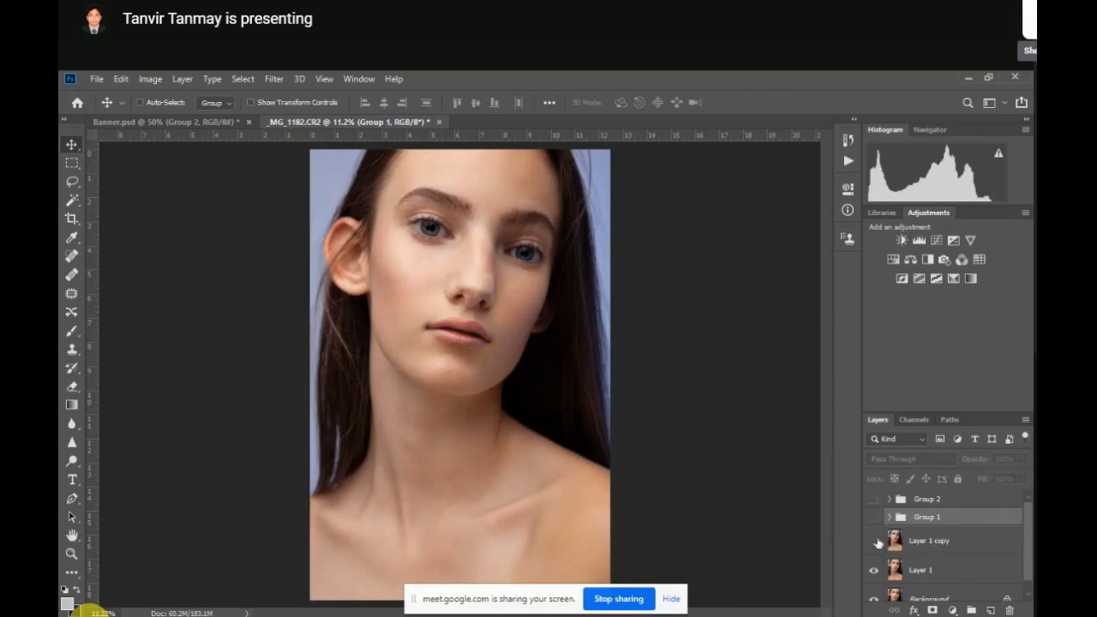
{"action": "left_click", "coordinate": [874, 542]}
{"action": "left_click", "coordinate": [874, 570]}
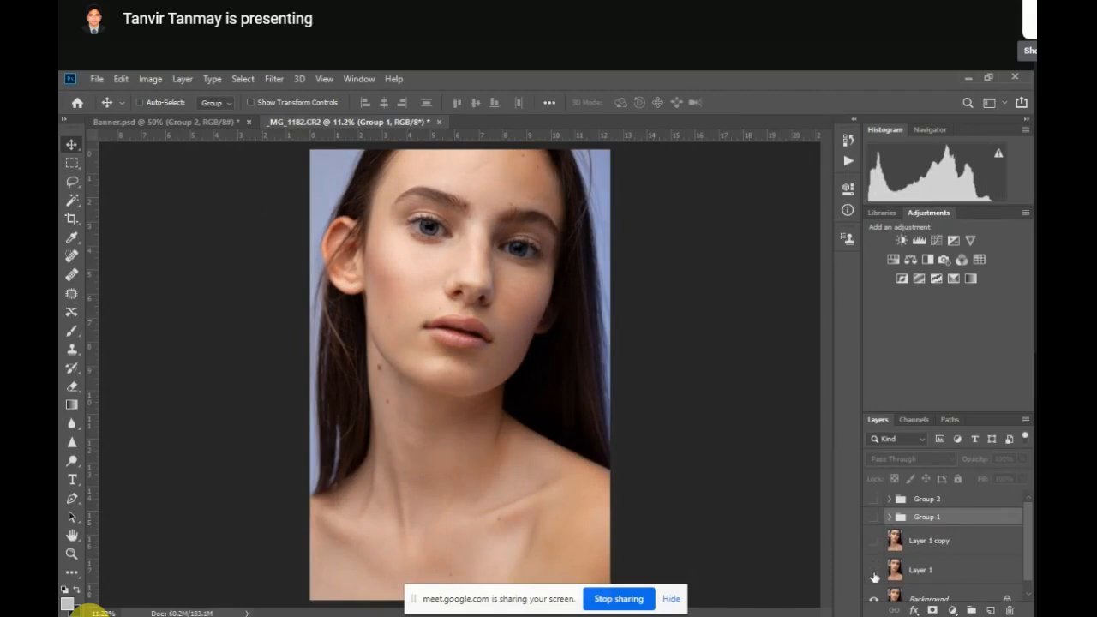
{"action": "scroll", "coordinate": [874, 573], "scroll_direction": "down", "scroll_amount": 1}
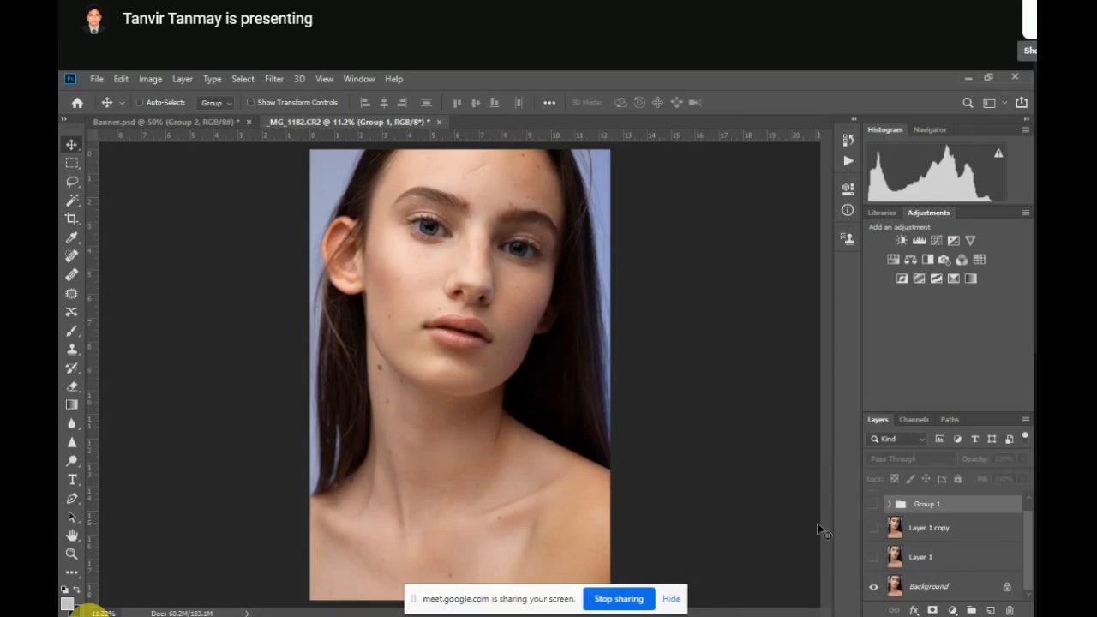
{"action": "left_click", "coordinate": [874, 558]}
{"action": "left_click", "coordinate": [874, 529]}
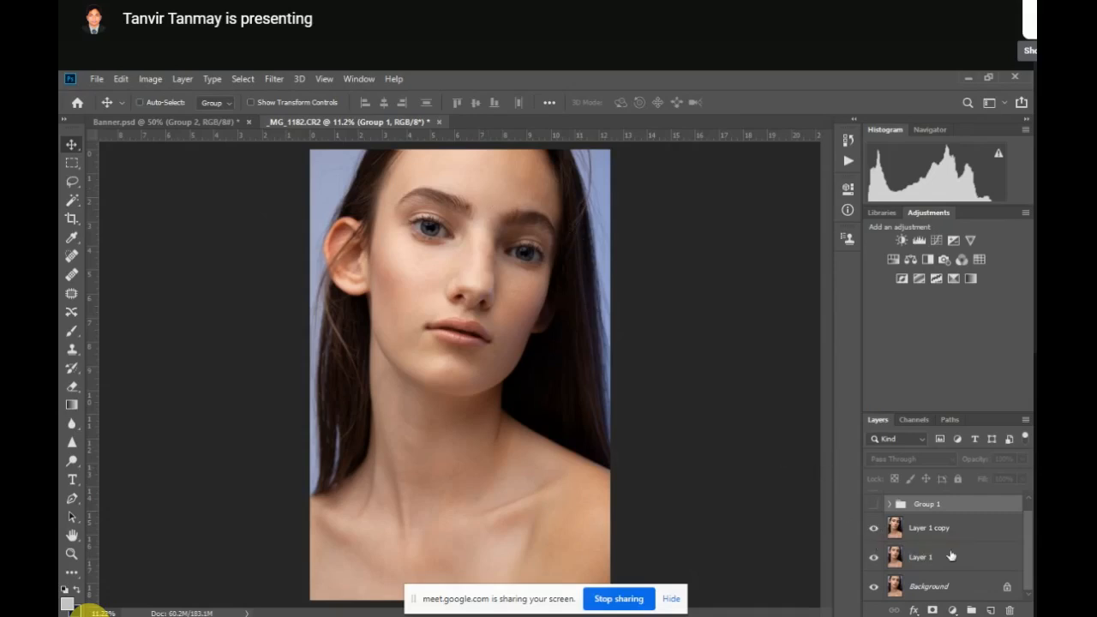
{"action": "scroll", "coordinate": [951, 556], "scroll_direction": "up", "scroll_amount": 1}
{"action": "left_click", "coordinate": [874, 517]}
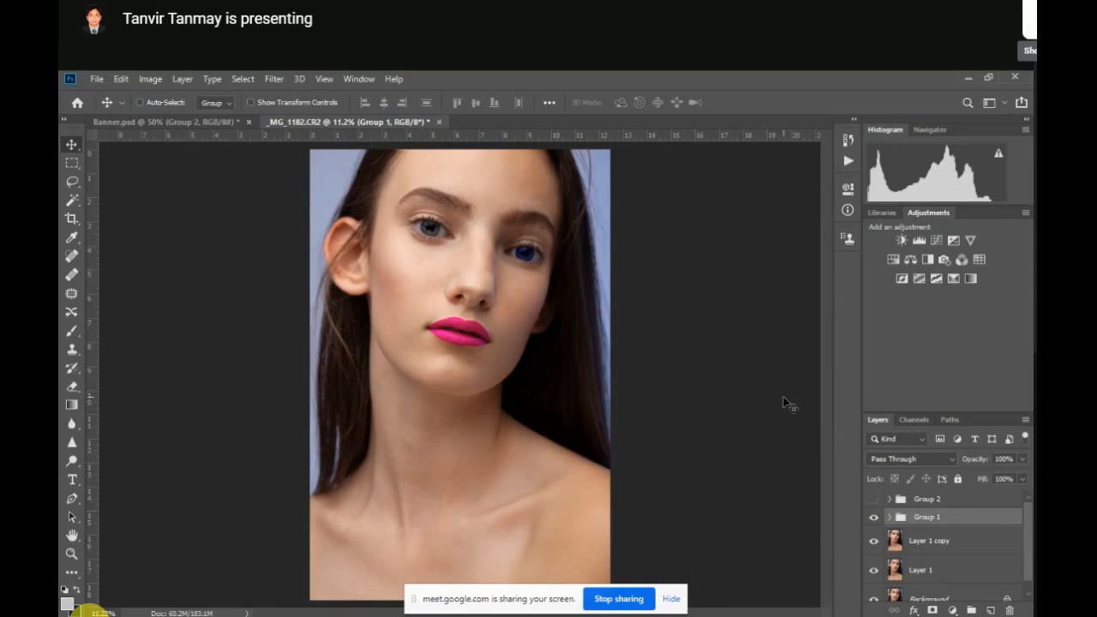
{"action": "left_click", "coordinate": [873, 500]}
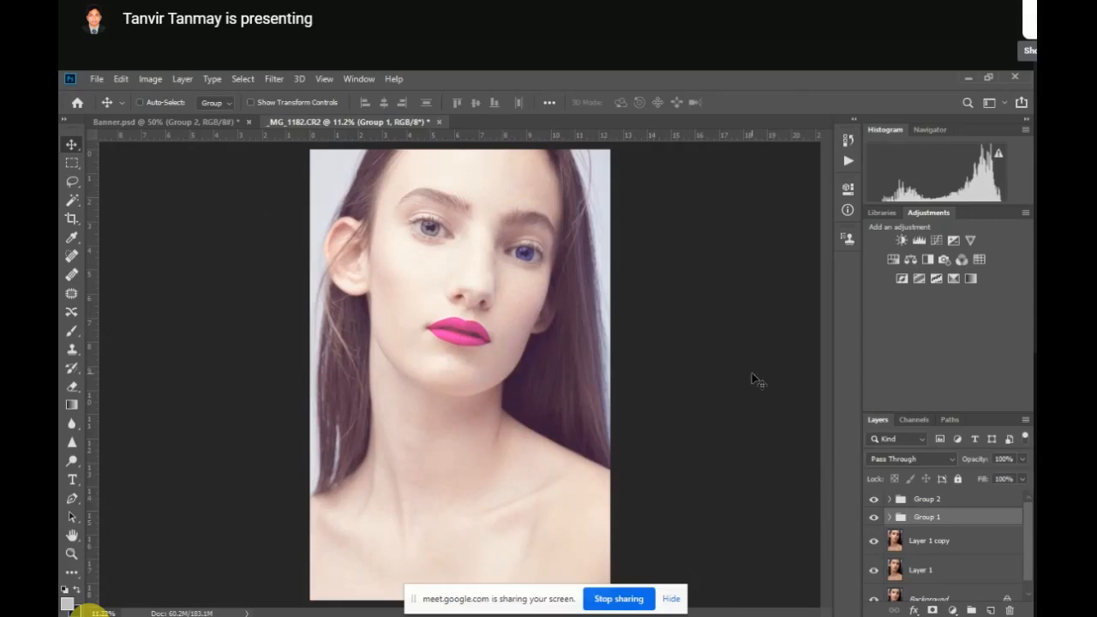
Inspect the retouched skin around the chin, eyes and forehead up close, and return to the whole portrait
{"action": "key", "text": "ctrl"}
{"action": "key", "text": "ctrl+1"}
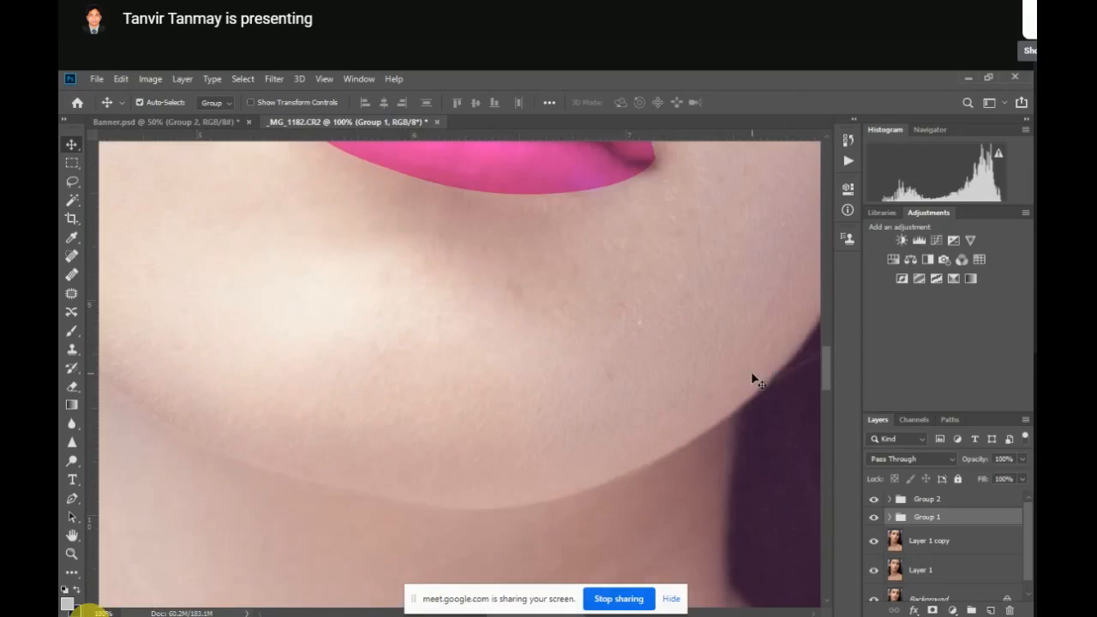
{"action": "key", "text": "ctrl+0"}
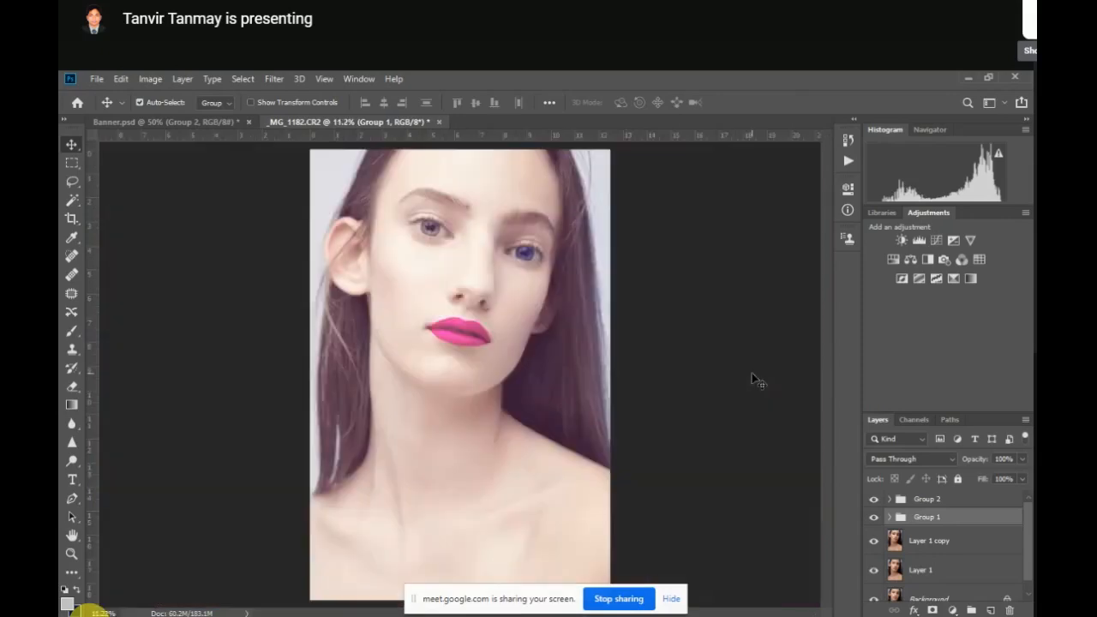
{"action": "left_click_drag", "start_coordinate": [458, 231], "coordinate": [566, 397]}
{"action": "left_click", "coordinate": [566, 394], "text": "ctrl"}
{"action": "left_click_drag", "start_coordinate": [440, 357], "coordinate": [445, 549]}
{"action": "left_click", "coordinate": [516, 314], "text": "ctrl"}
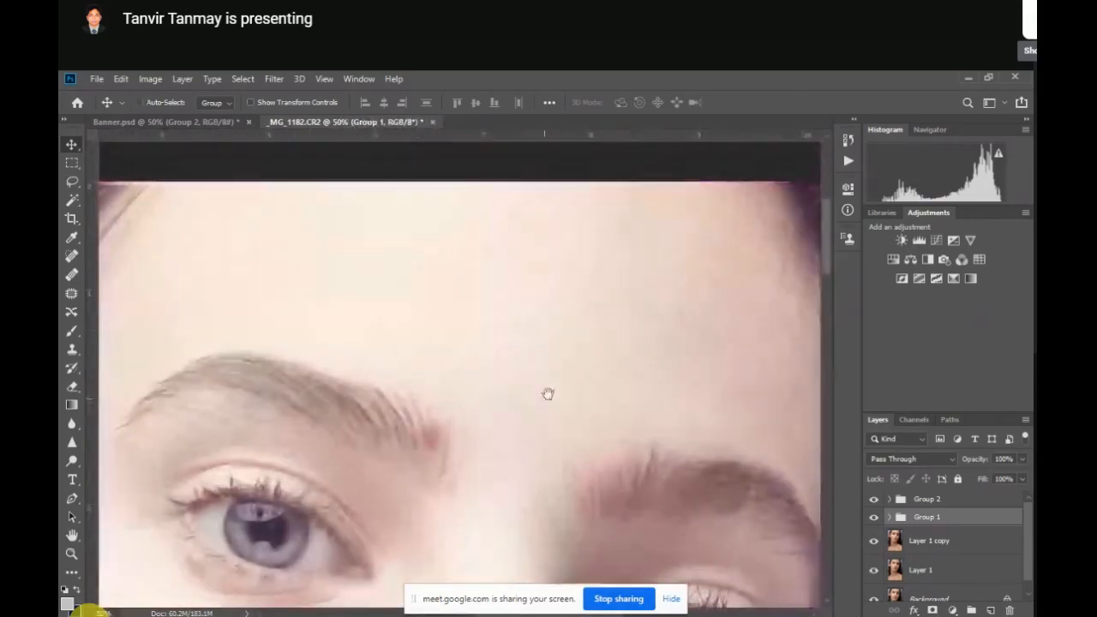
{"action": "key", "text": "ctrl+0"}
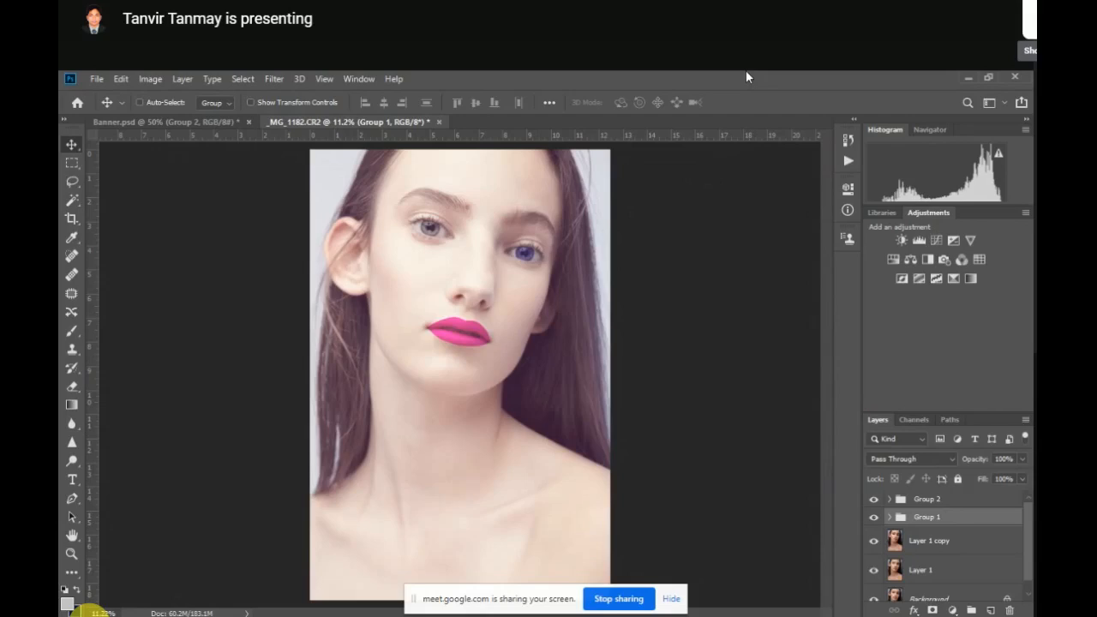
Set the Brightness/Contrast 1 layer in Group 2 to brightness 20 and contrast 10, and collapse its properties
{"action": "left_click", "coordinate": [888, 498]}
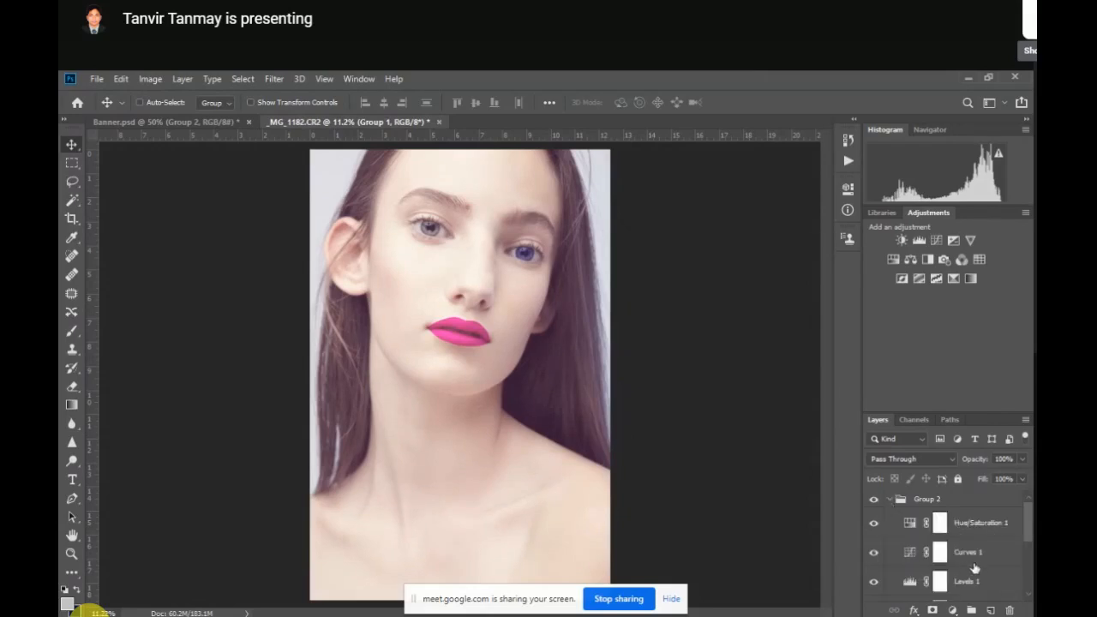
{"action": "scroll", "coordinate": [972, 569], "scroll_direction": "down", "scroll_amount": 2}
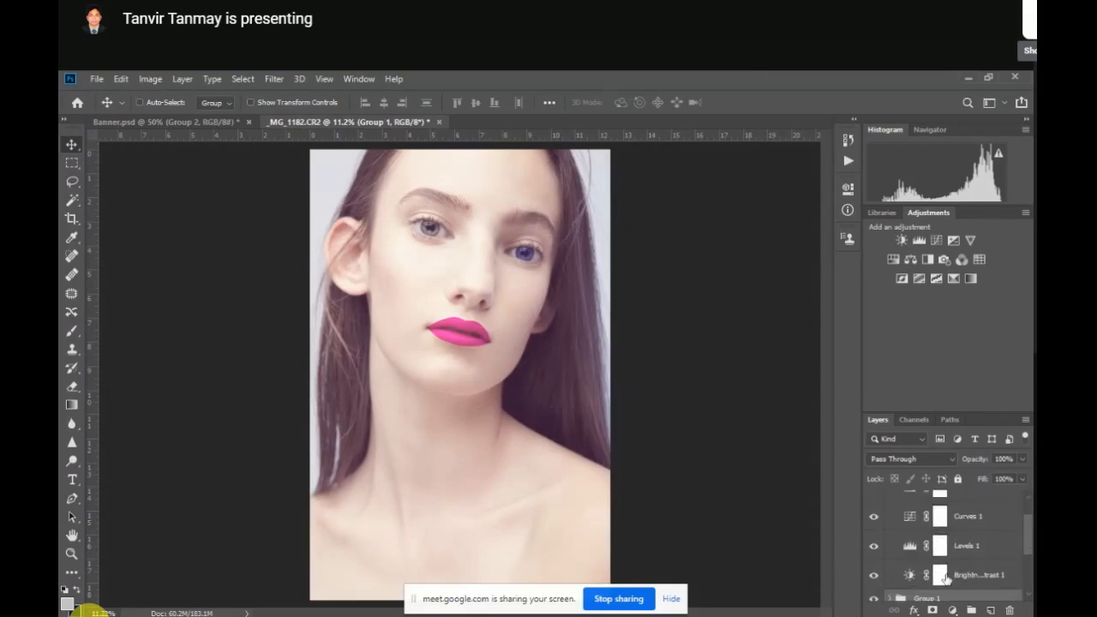
{"action": "left_click", "coordinate": [930, 579]}
{"action": "double_click", "coordinate": [914, 576]}
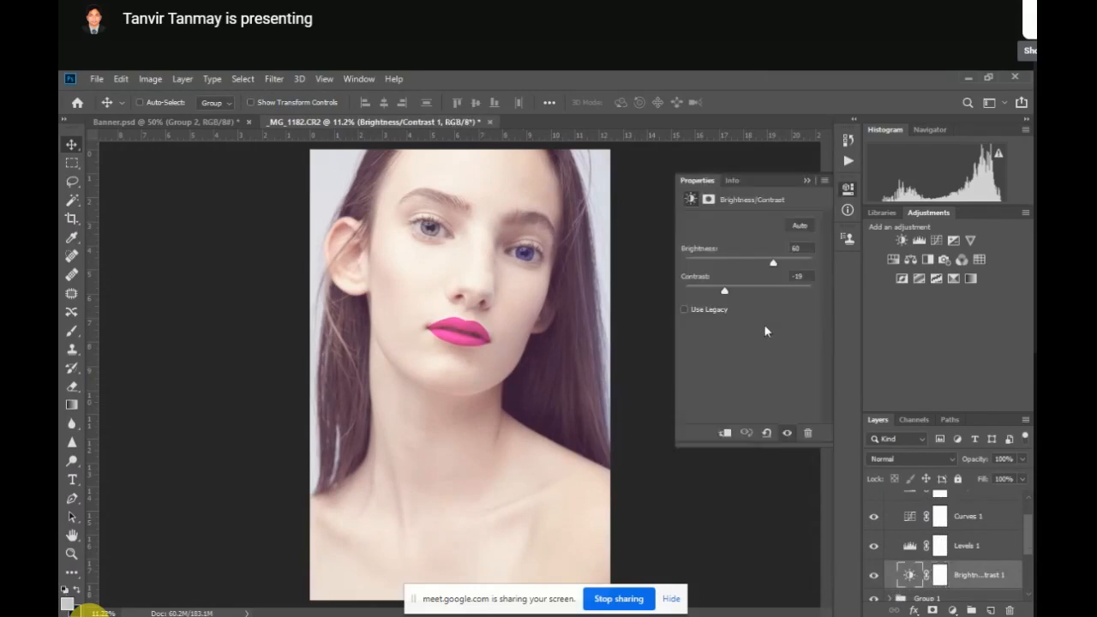
{"action": "left_click", "coordinate": [799, 248]}
{"action": "type", "text": "30"}
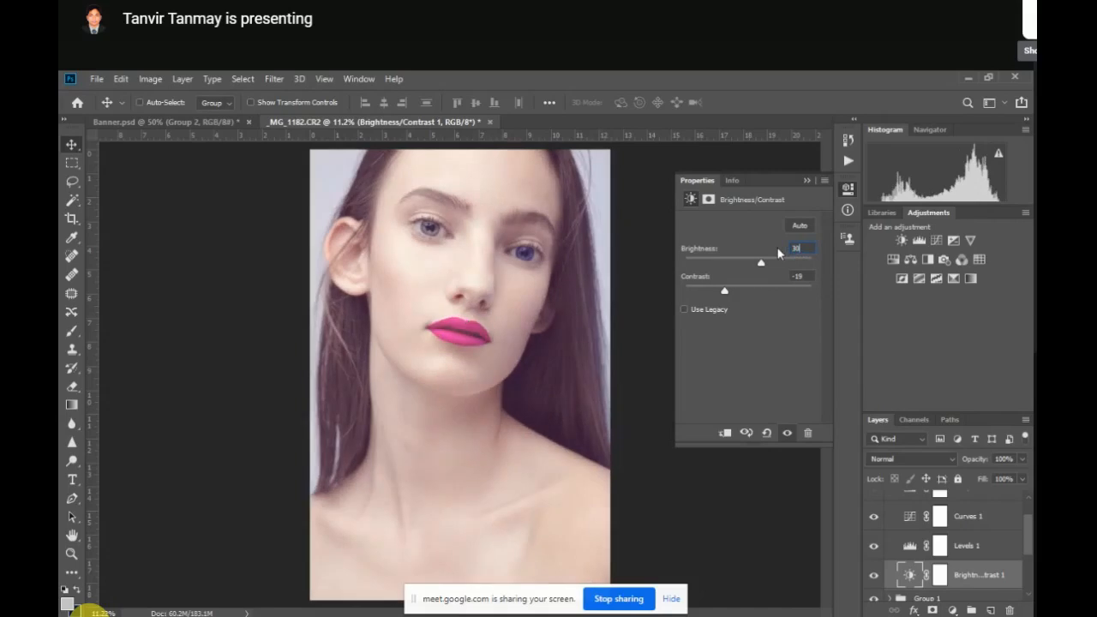
{"action": "type", "text": "20"}
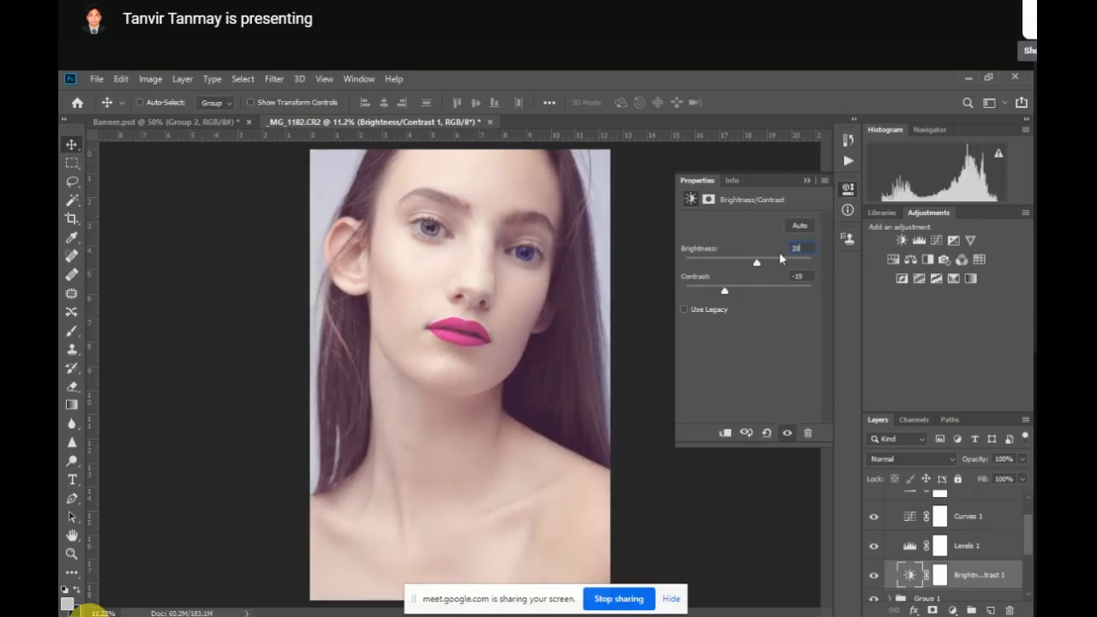
{"action": "key", "text": "Tab"}
{"action": "type", "text": "10"}
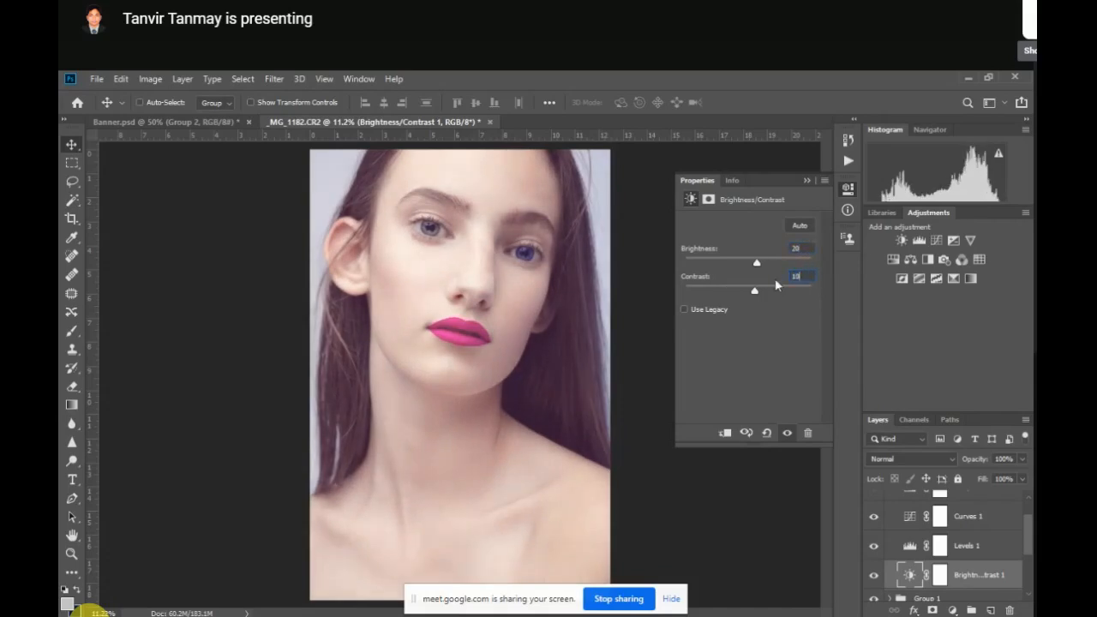
{"action": "left_click", "coordinate": [809, 181]}
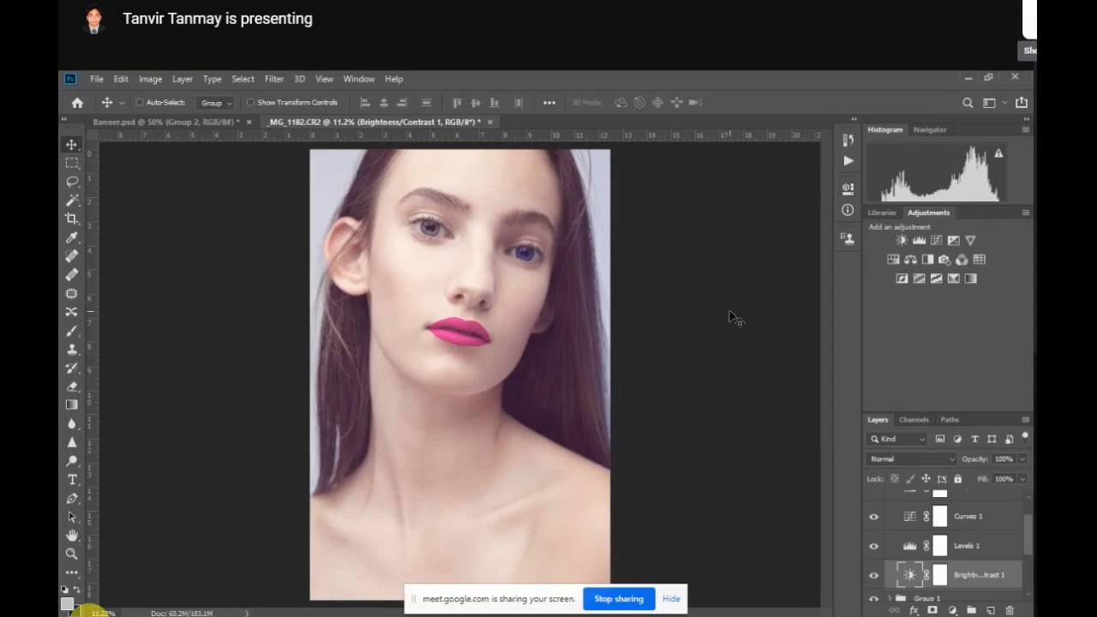
Examine the regraded face up close and return to the whole portrait
{"action": "key", "text": "ctrl+1"}
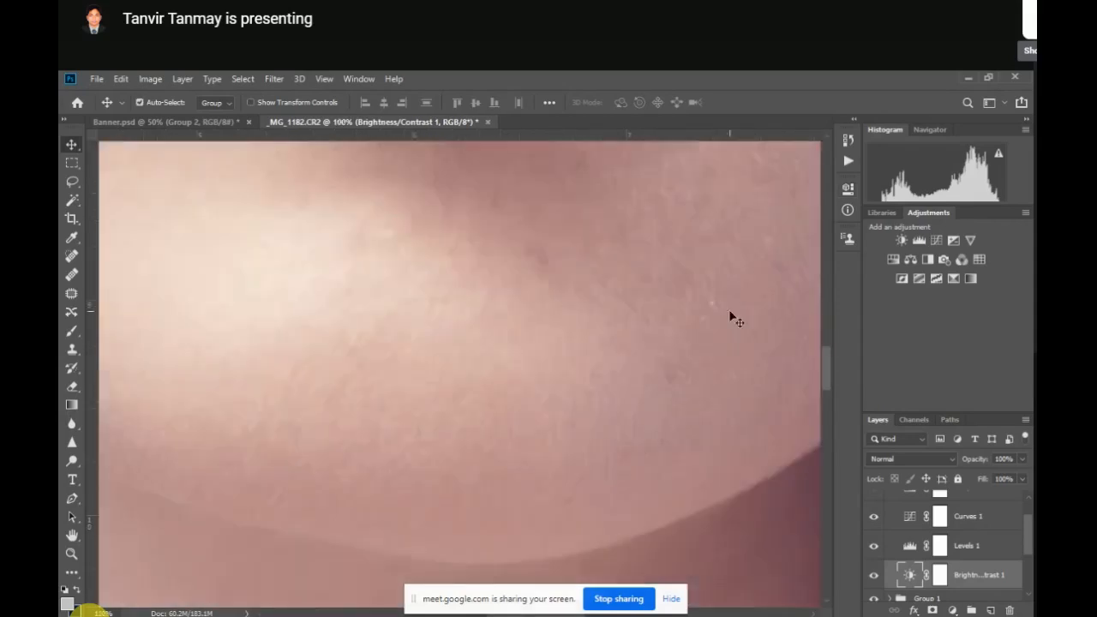
{"action": "key", "text": "ctrl+0"}
{"action": "left_click", "coordinate": [532, 318], "text": "ctrl"}
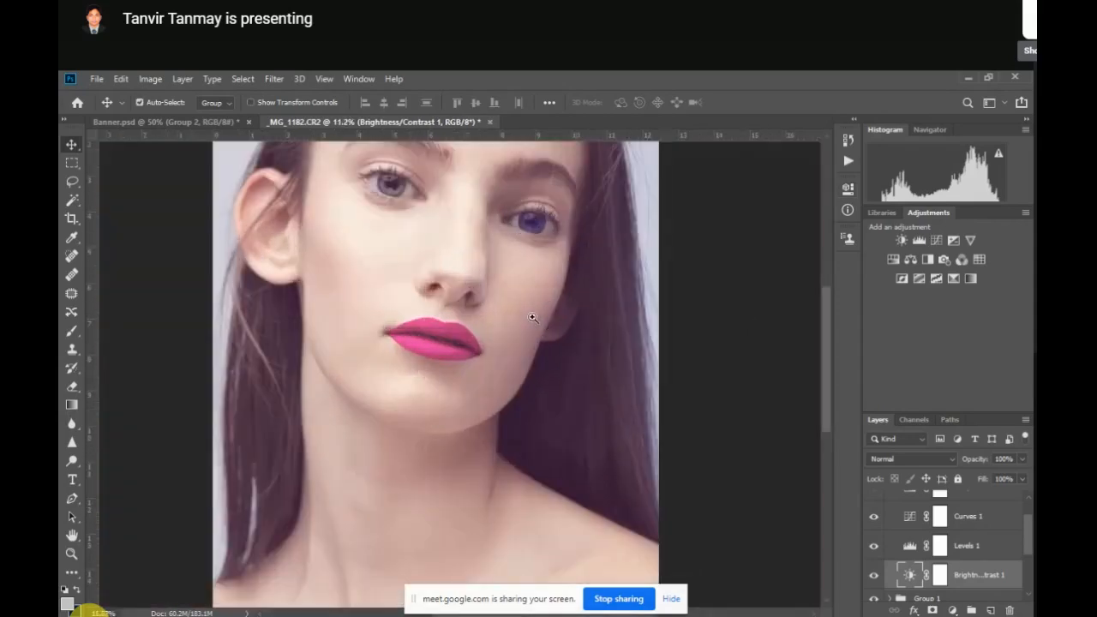
{"action": "left_click", "coordinate": [534, 317], "text": "ctrl"}
{"action": "left_click_drag", "start_coordinate": [535, 318], "coordinate": [544, 375]}
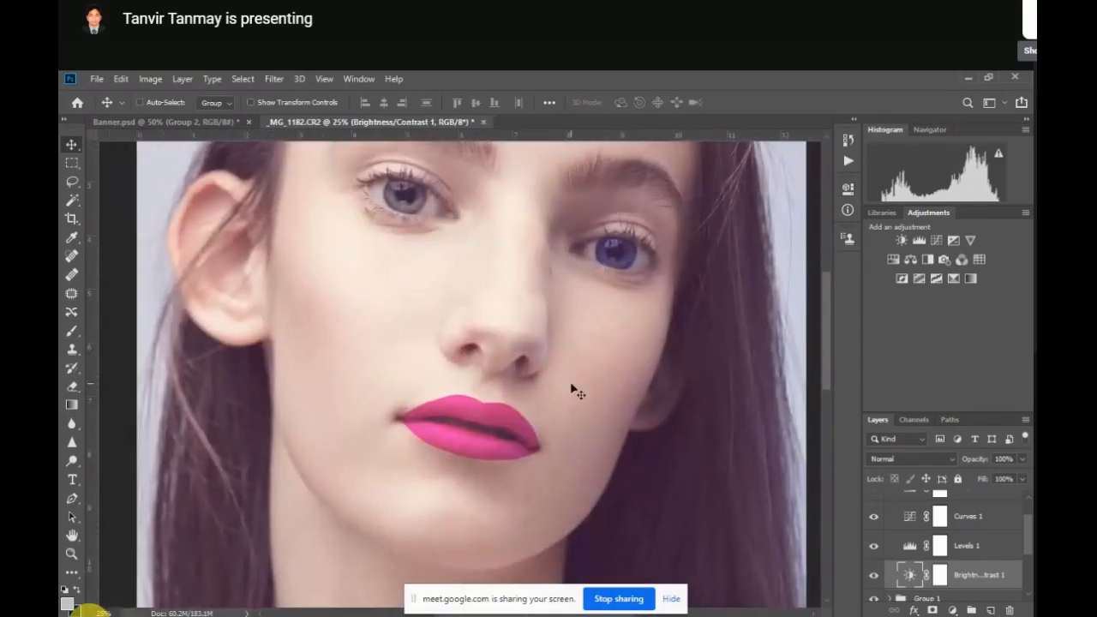
{"action": "scroll", "coordinate": [574, 390], "scroll_direction": "down", "scroll_amount": 4}
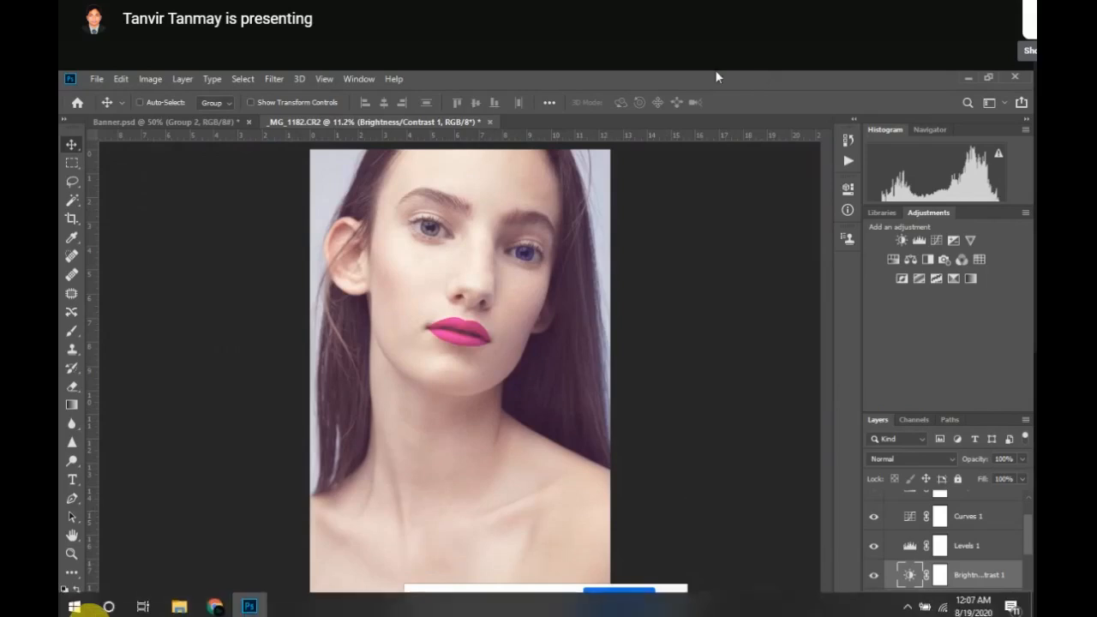
Collapse Group 2 and group Layer 1 copy with Layer 1
{"action": "scroll", "coordinate": [979, 531], "scroll_direction": "up", "scroll_amount": 2}
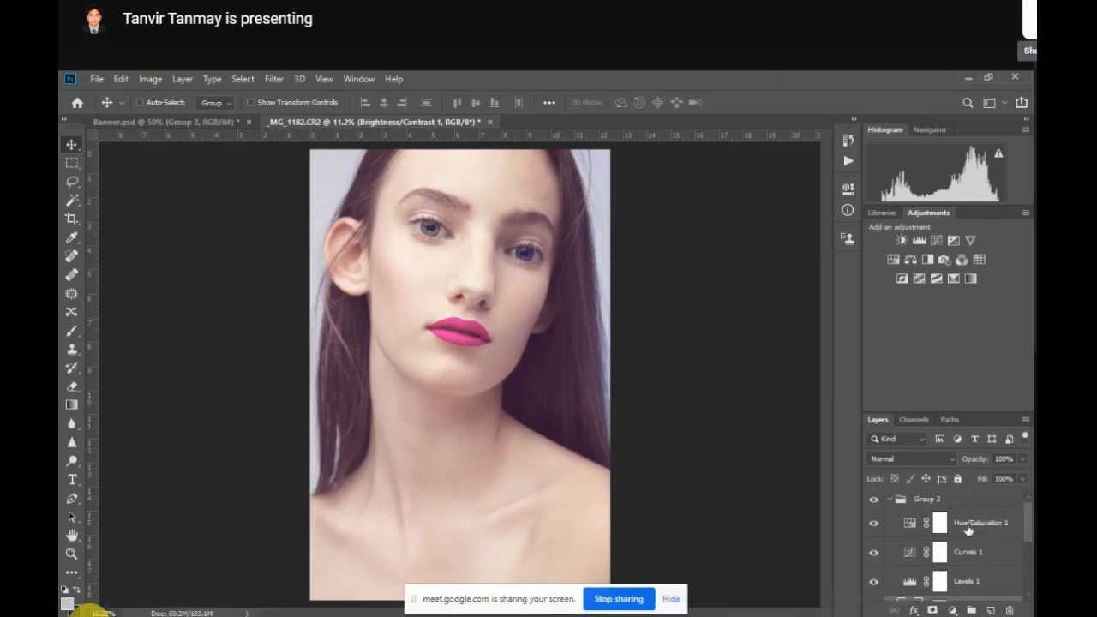
{"action": "left_click", "coordinate": [896, 500]}
{"action": "left_click", "coordinate": [889, 499]}
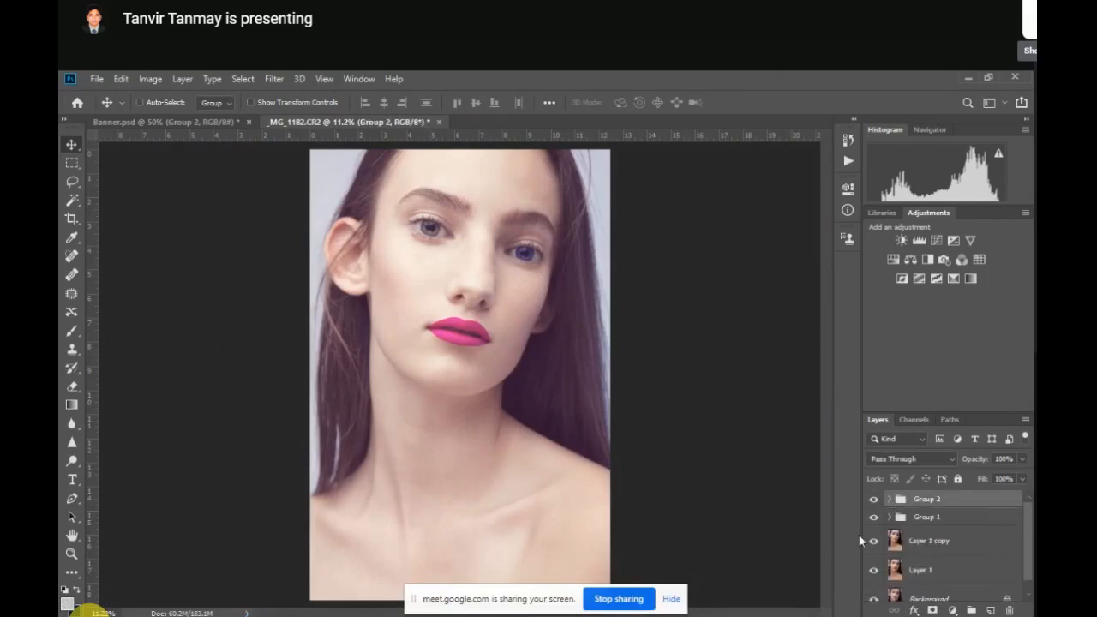
{"action": "left_click", "coordinate": [934, 543]}
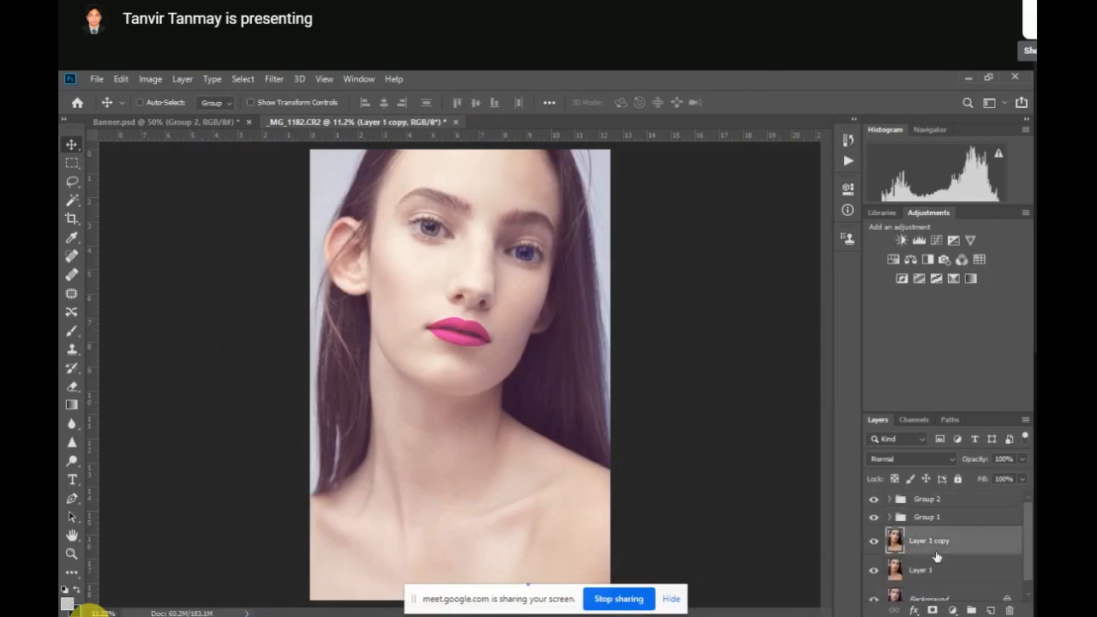
{"action": "left_click", "coordinate": [936, 572], "text": "shift"}
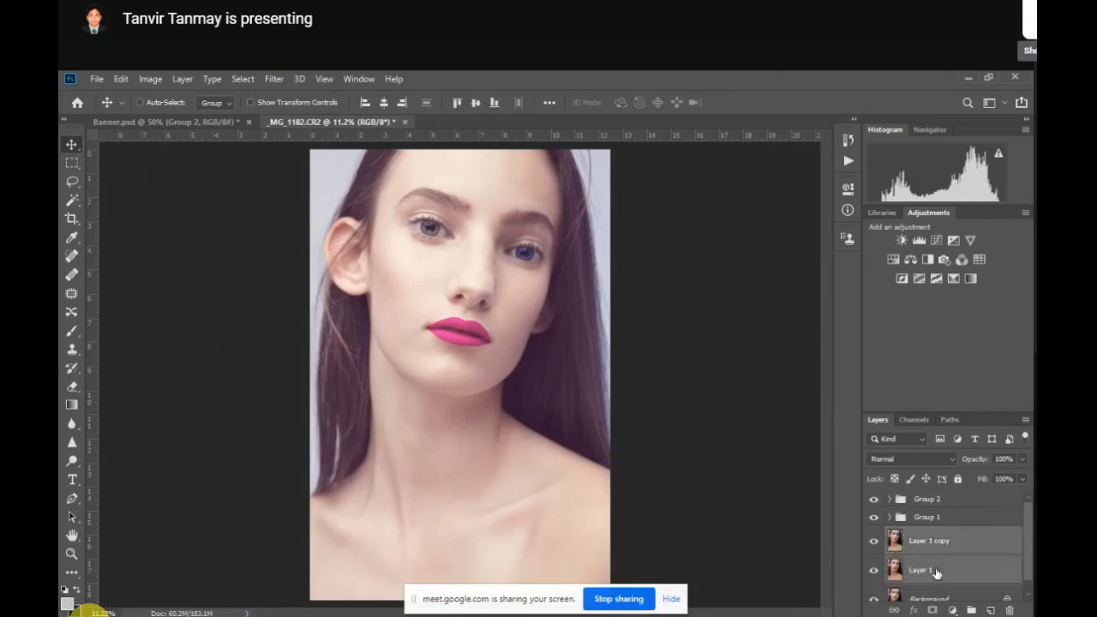
{"action": "key", "text": "ctrl"}
{"action": "key", "text": "ctrl+g"}
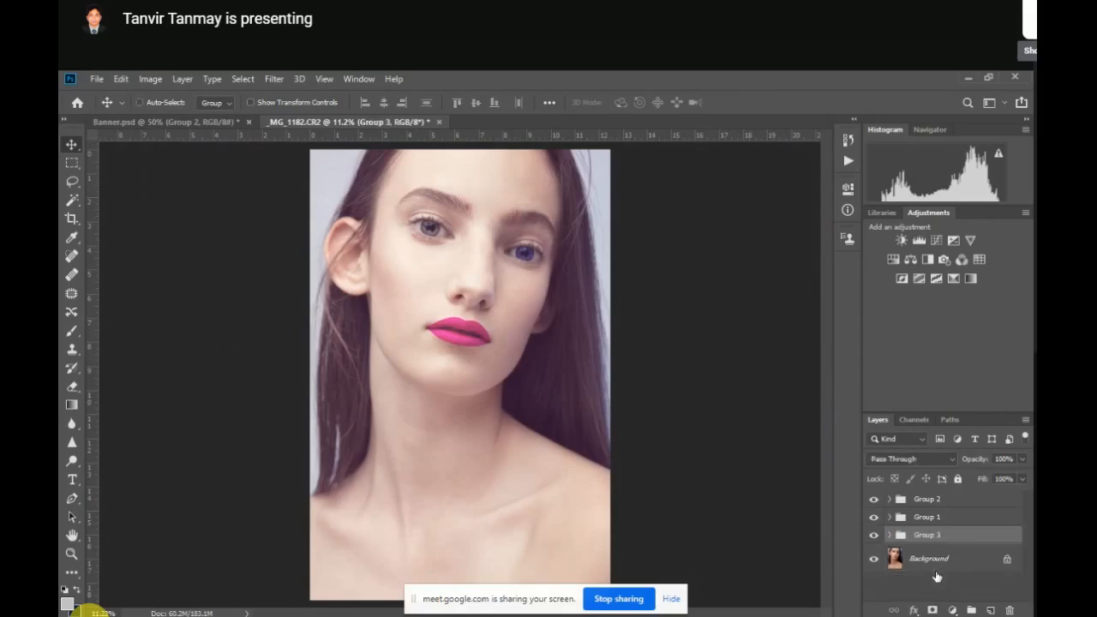
Hide all three groups and examine the original portrait's chin, lips, cheeks, eyes and forehead up close
{"action": "left_click_drag", "start_coordinate": [873, 499], "coordinate": [874, 535]}
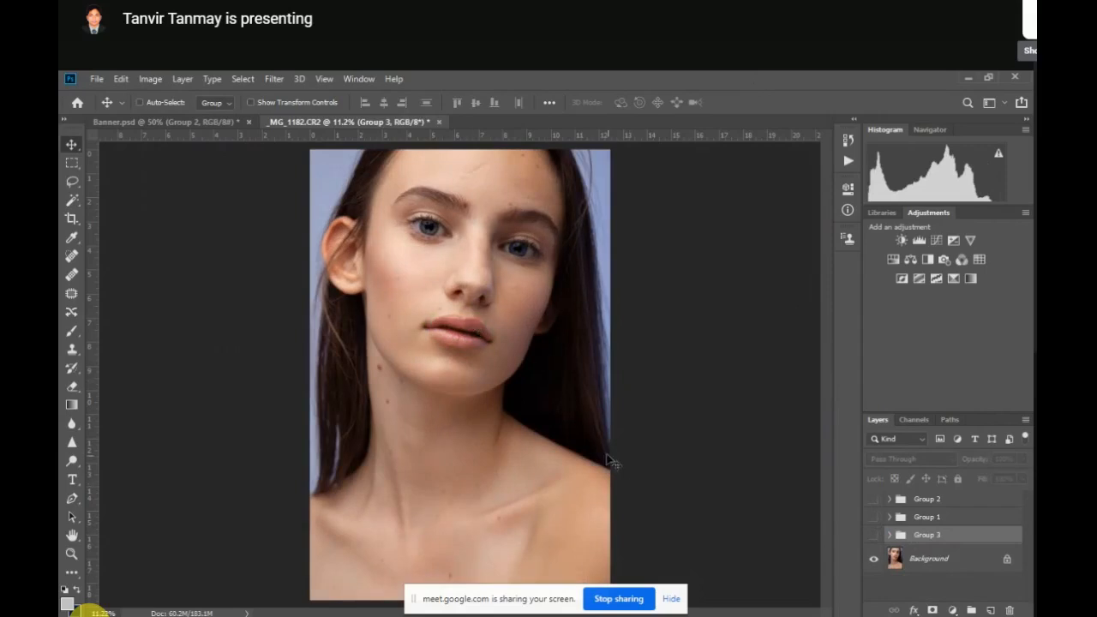
{"action": "key", "text": "ctrl+space"}
{"action": "left_click", "coordinate": [457, 416], "text": "ctrl"}
{"action": "left_click", "coordinate": [456, 416], "text": "ctrl"}
{"action": "left_click", "coordinate": [457, 416], "text": "ctrl"}
{"action": "left_click", "coordinate": [457, 416], "text": "ctrl"}
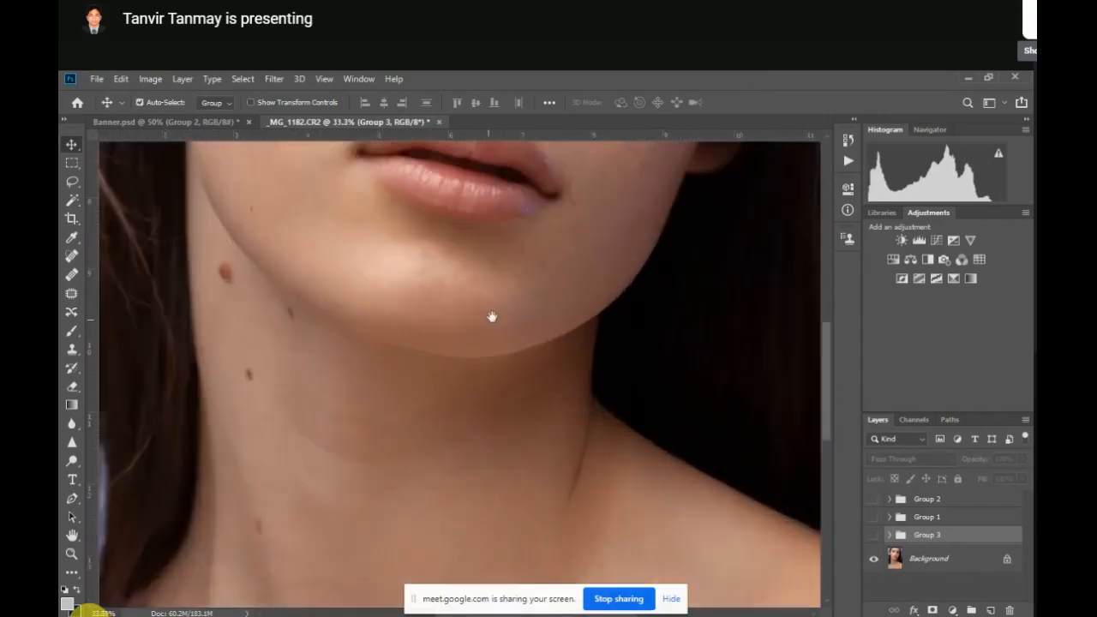
{"action": "left_click_drag", "start_coordinate": [491, 315], "coordinate": [473, 482]}
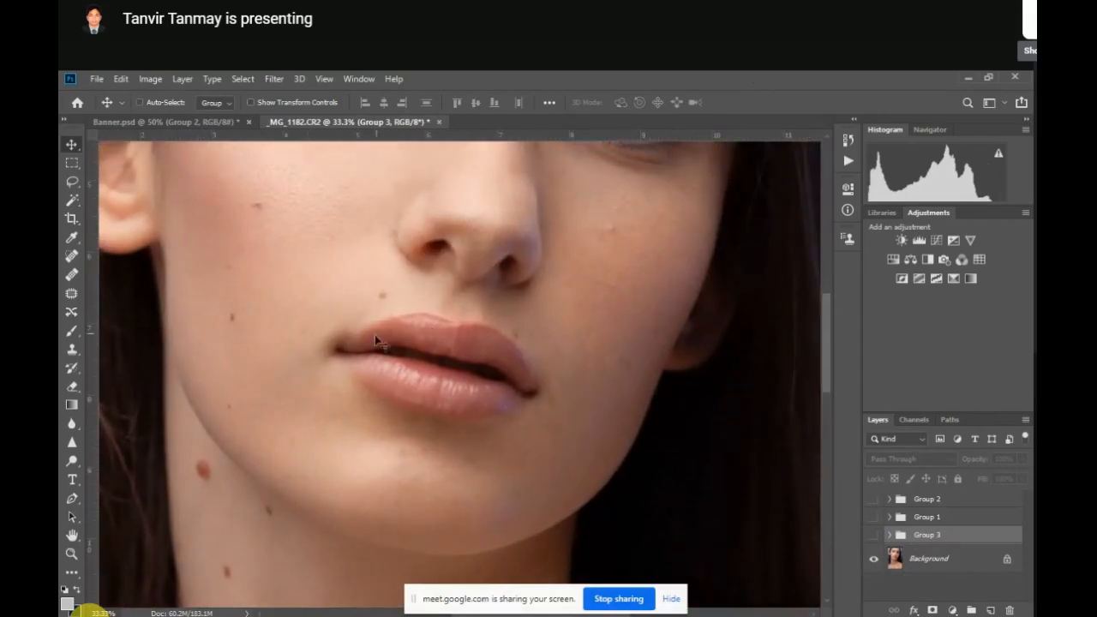
{"action": "left_click_drag", "start_coordinate": [547, 267], "coordinate": [571, 492]}
{"action": "left_click_drag", "start_coordinate": [456, 359], "coordinate": [476, 467]}
{"action": "left_click_drag", "start_coordinate": [515, 399], "coordinate": [570, 250]}
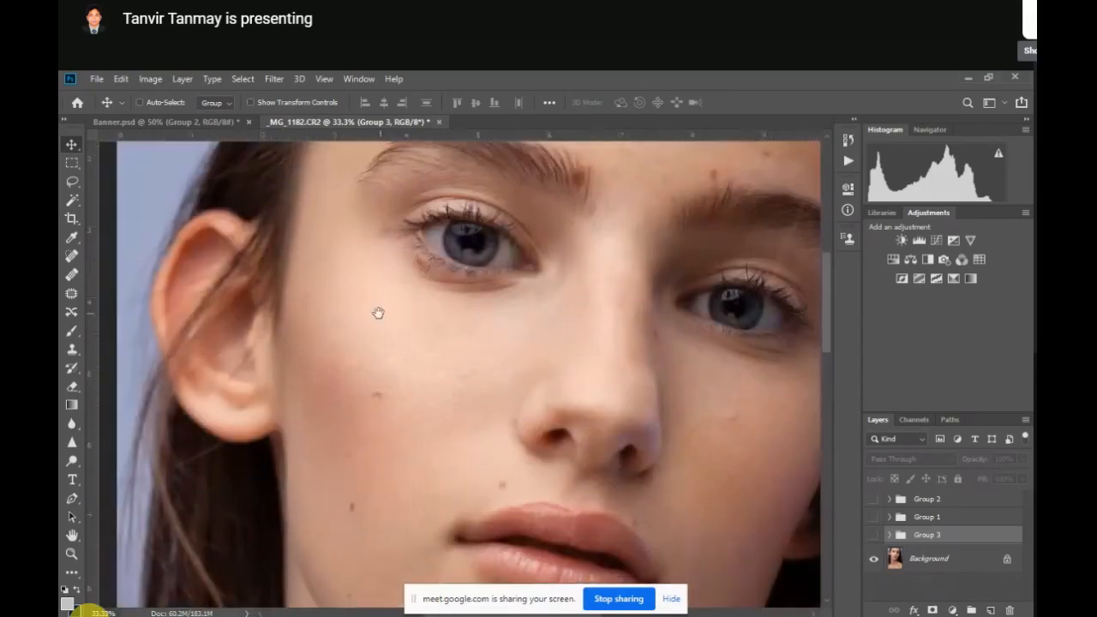
{"action": "left_click_drag", "start_coordinate": [421, 470], "coordinate": [421, 289]}
{"action": "left_click_drag", "start_coordinate": [469, 439], "coordinate": [342, 507]}
{"action": "left_click_drag", "start_coordinate": [350, 283], "coordinate": [351, 421]}
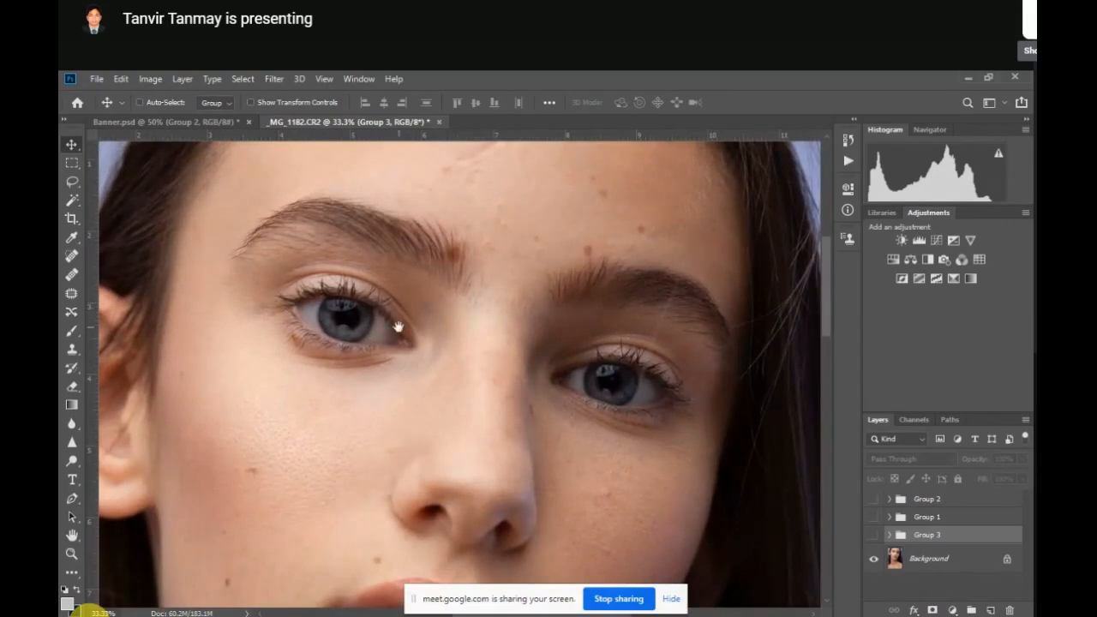
{"action": "left_click_drag", "start_coordinate": [308, 440], "coordinate": [448, 218]}
{"action": "left_click_drag", "start_coordinate": [411, 465], "coordinate": [382, 321]}
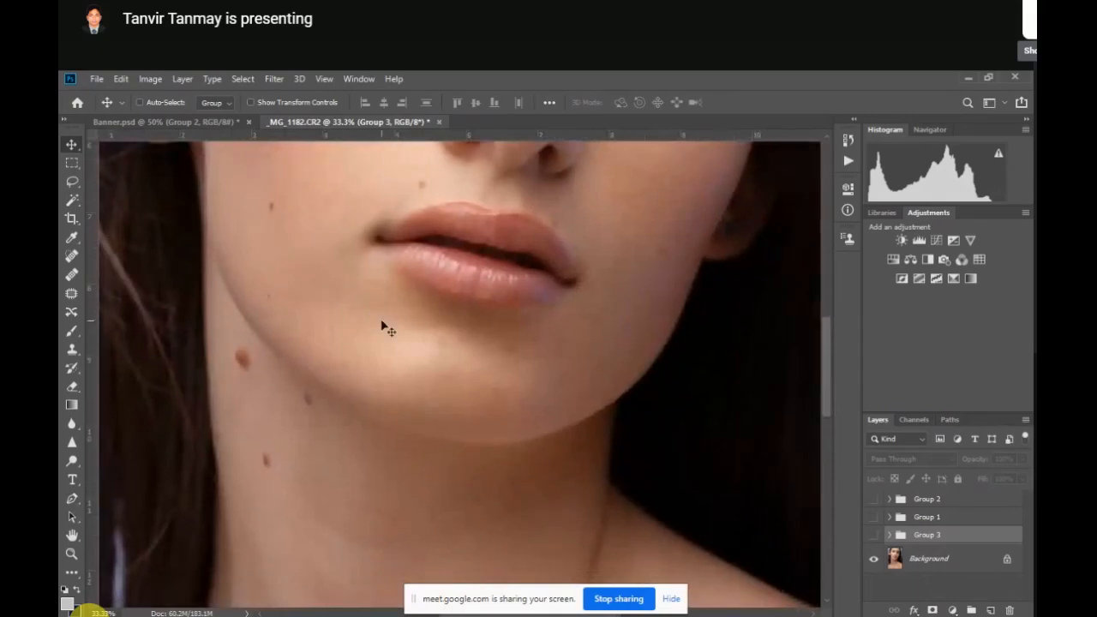
{"action": "key", "text": "ctrl+0"}
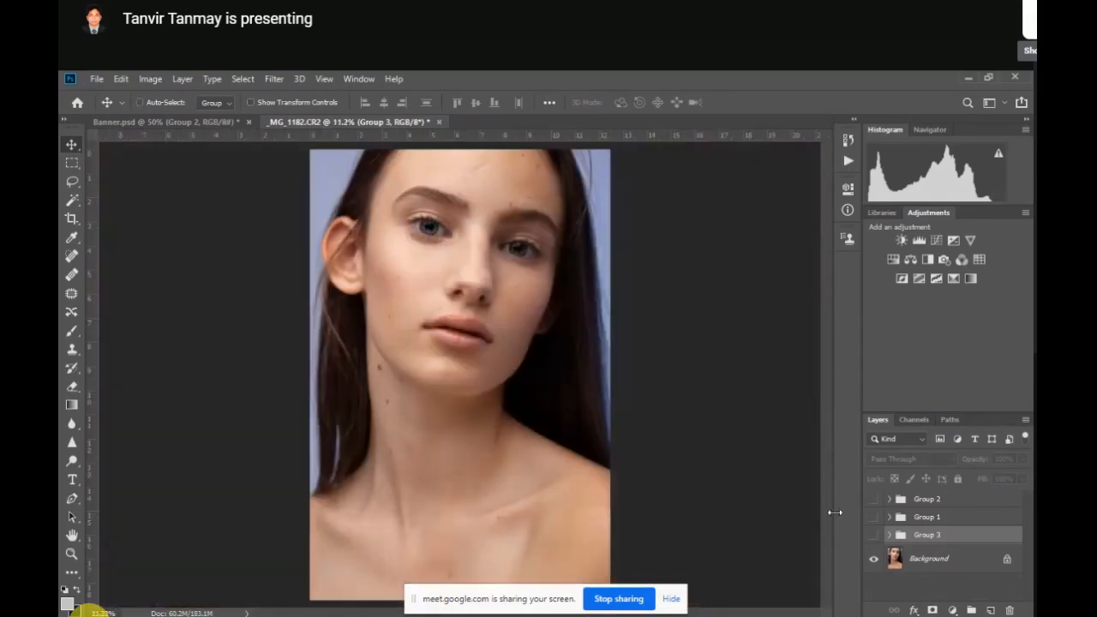
Show Group 3, Group 1 and Group 2 again, and toggle Group 3 off and on to compare its retouching
{"action": "left_click", "coordinate": [873, 536]}
{"action": "left_click", "coordinate": [873, 516]}
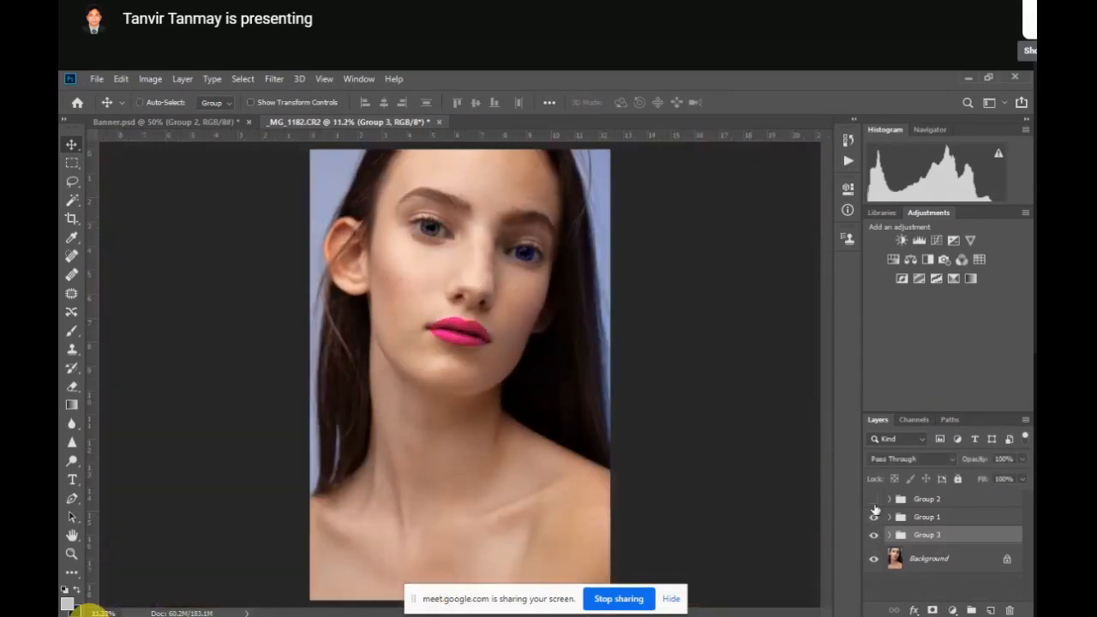
{"action": "left_click", "coordinate": [873, 499]}
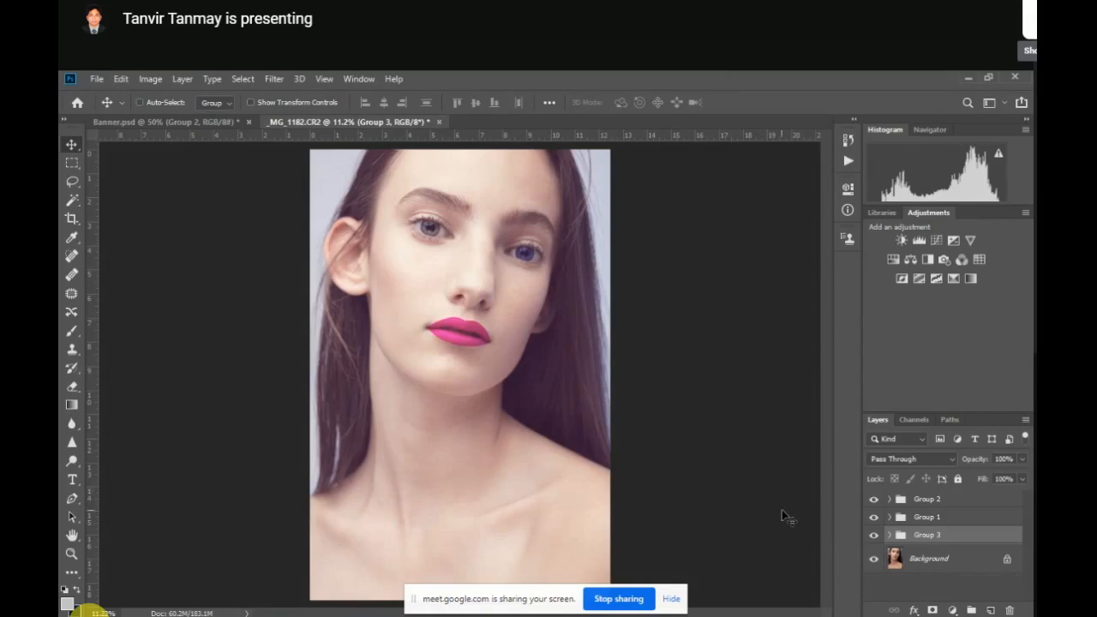
{"action": "left_click", "coordinate": [874, 540]}
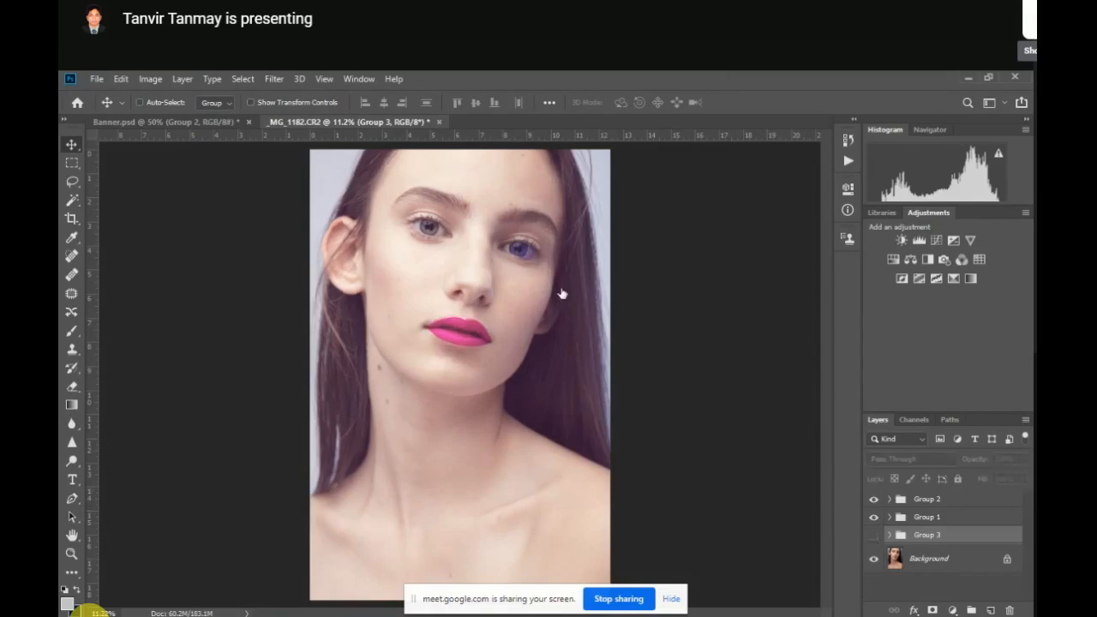
{"action": "left_click", "coordinate": [872, 536]}
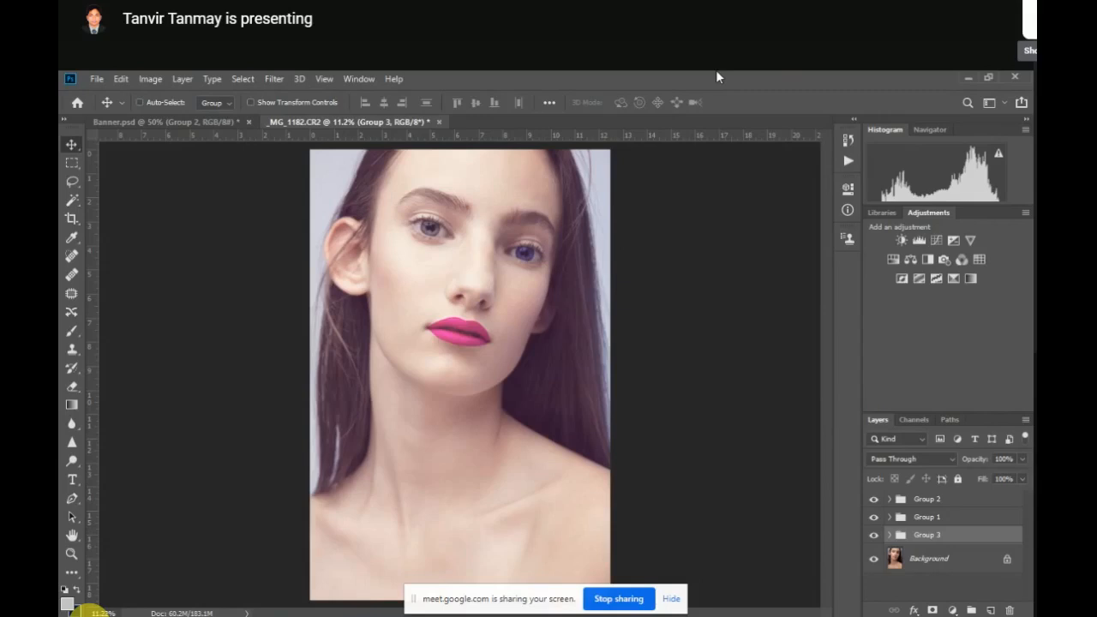
Open Excellence.jpg from the Cover Photo folder in Downloads
{"action": "left_click", "coordinate": [97, 79]}
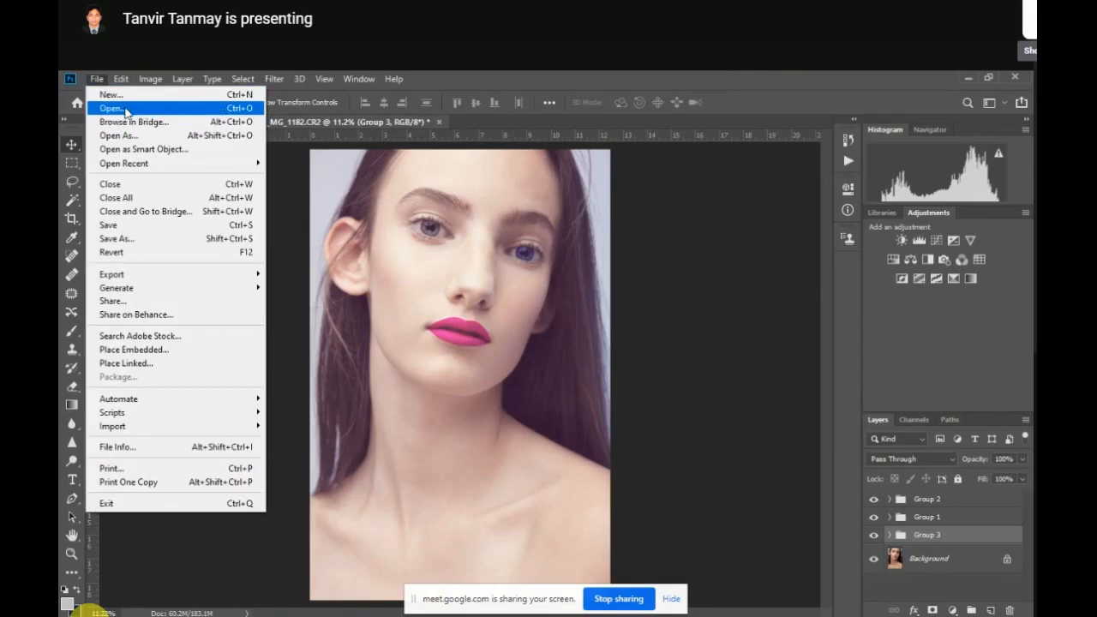
{"action": "left_click", "coordinate": [125, 109]}
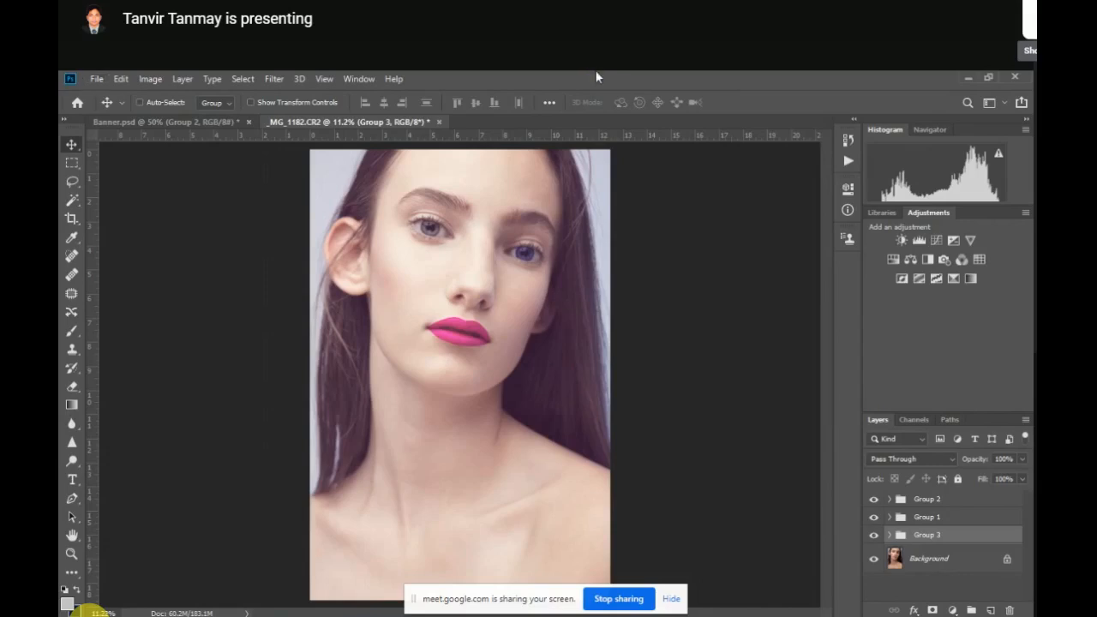
{"action": "key", "text": "ctrl+o"}
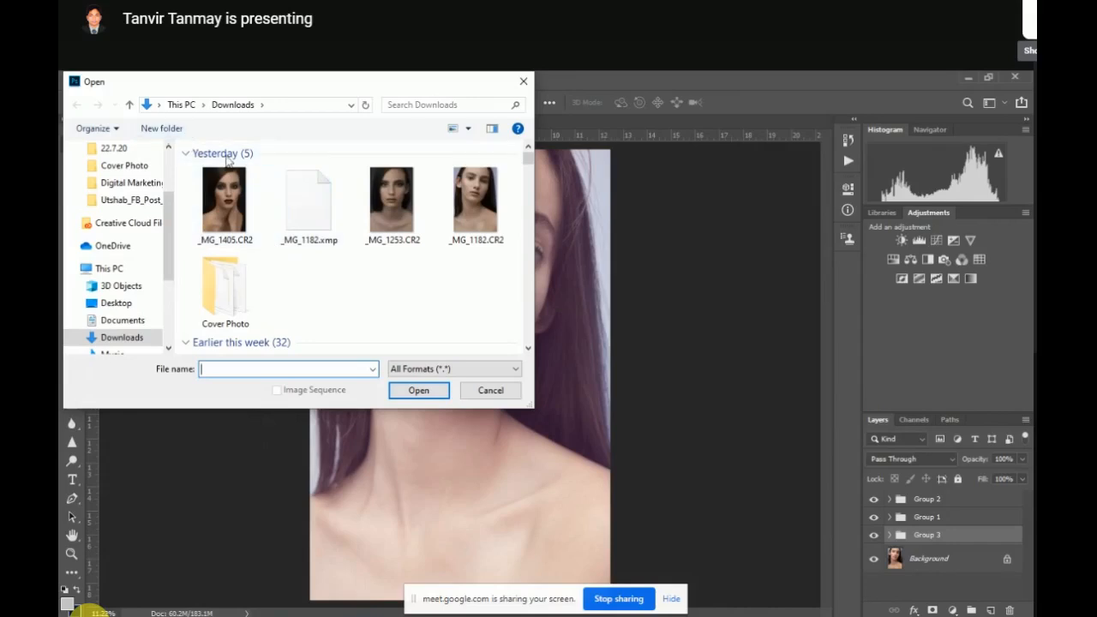
{"action": "double_click", "coordinate": [222, 295]}
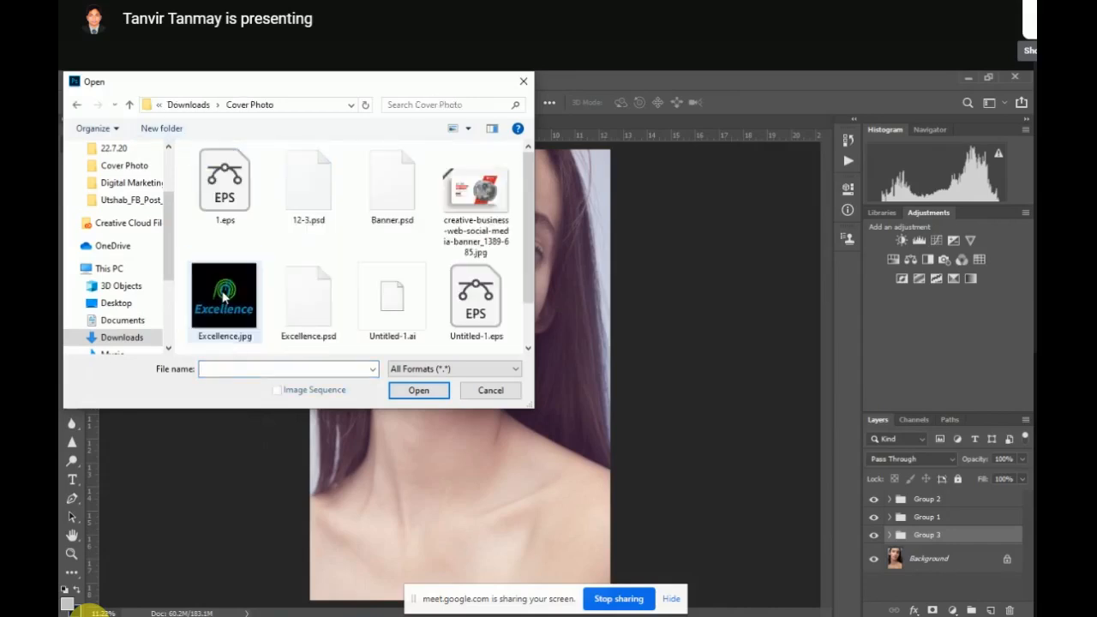
{"action": "double_click", "coordinate": [223, 295]}
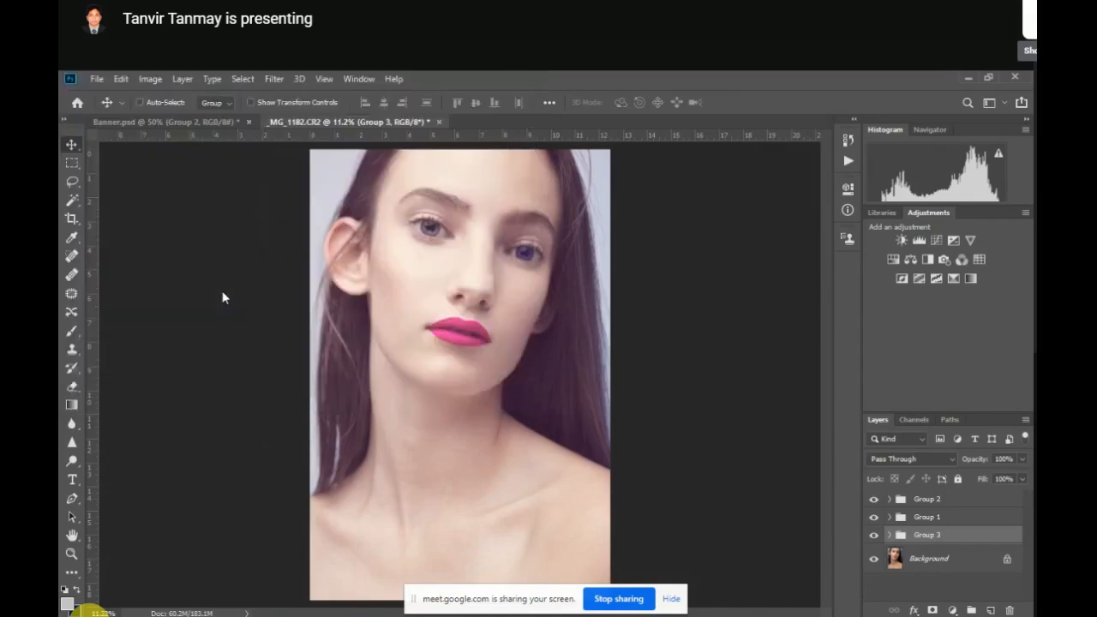
{"action": "mouse_move", "coordinate": [230, 614]}
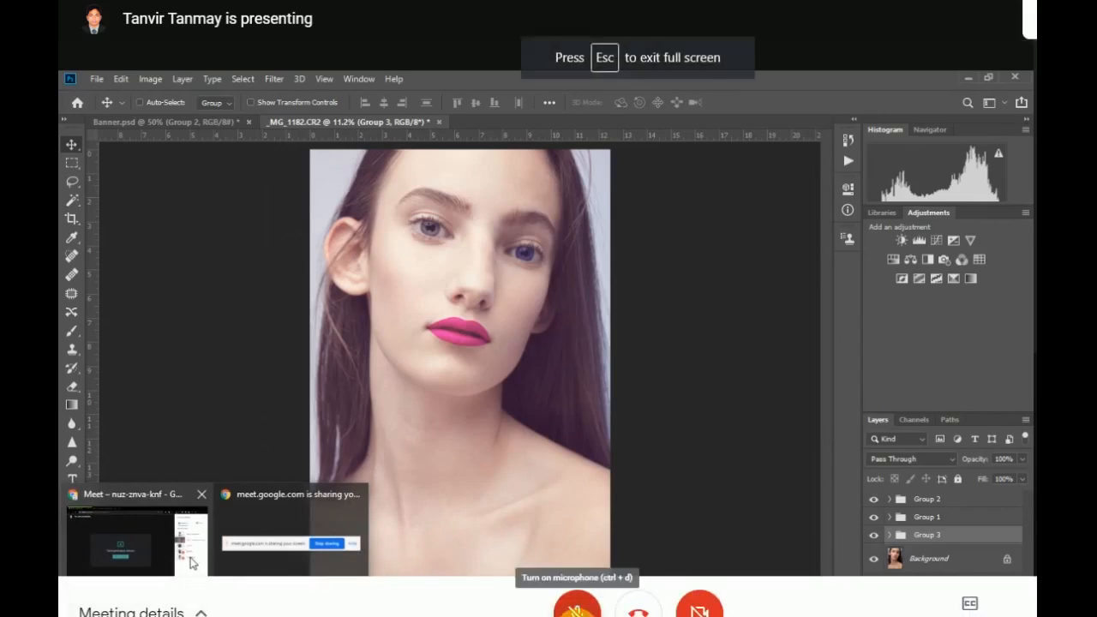
{"action": "left_click", "coordinate": [192, 563]}
{"action": "left_click", "coordinate": [577, 607]}
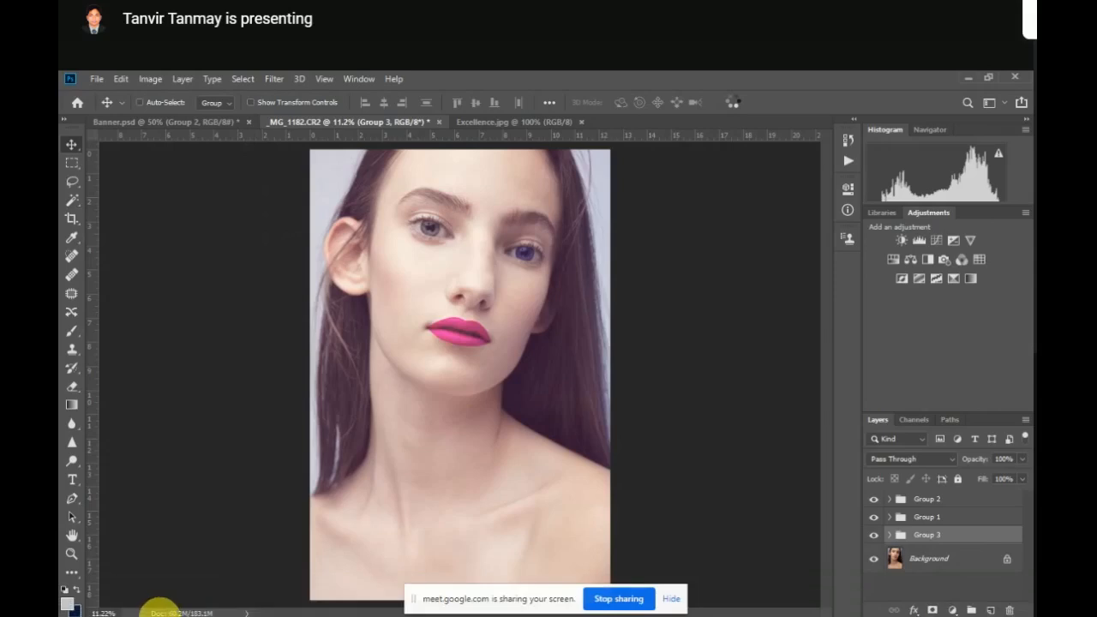
Bring the Excellence.jpg document to the front
{"action": "key", "text": "ctrl+Tab"}
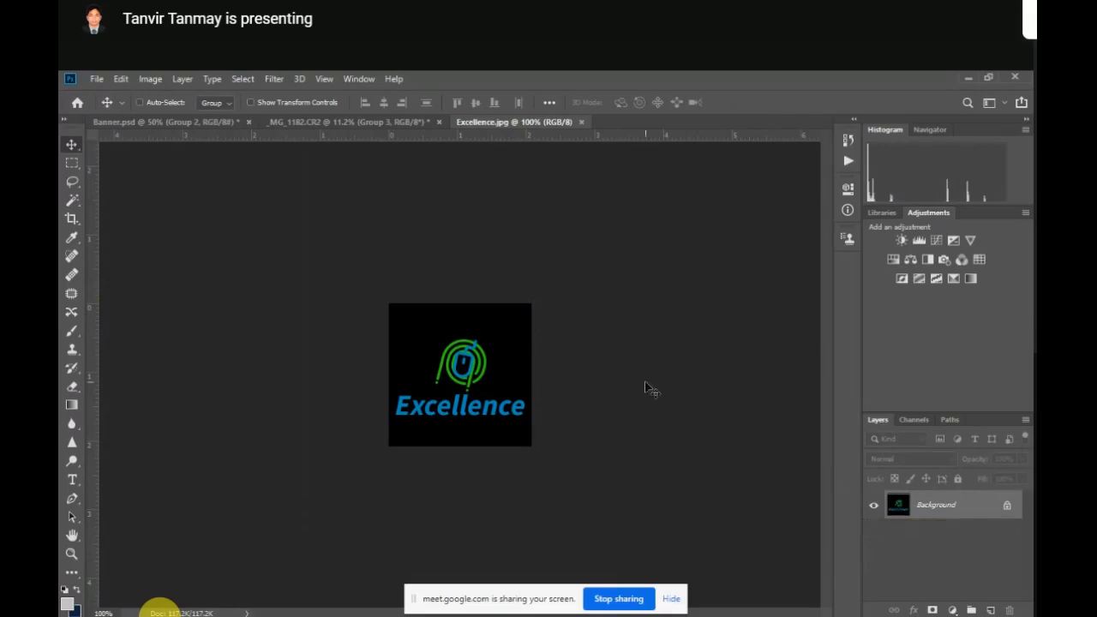
Duplicate the Background layer of the logo image and hide the original
{"action": "key", "text": "ctrl+plus"}
{"action": "key", "text": "ctrl+plus"}
{"action": "key", "text": "ctrl+minus"}
{"action": "key", "text": "ctrl+minus"}
{"action": "key", "text": "ctrl+0"}
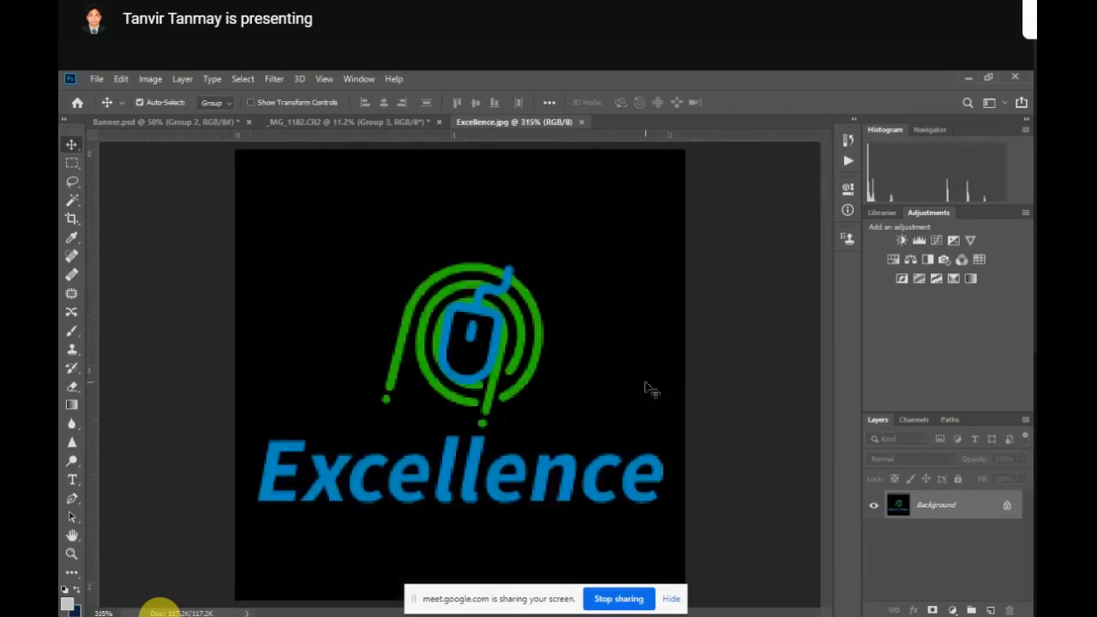
{"action": "key", "text": "ctrl+j"}
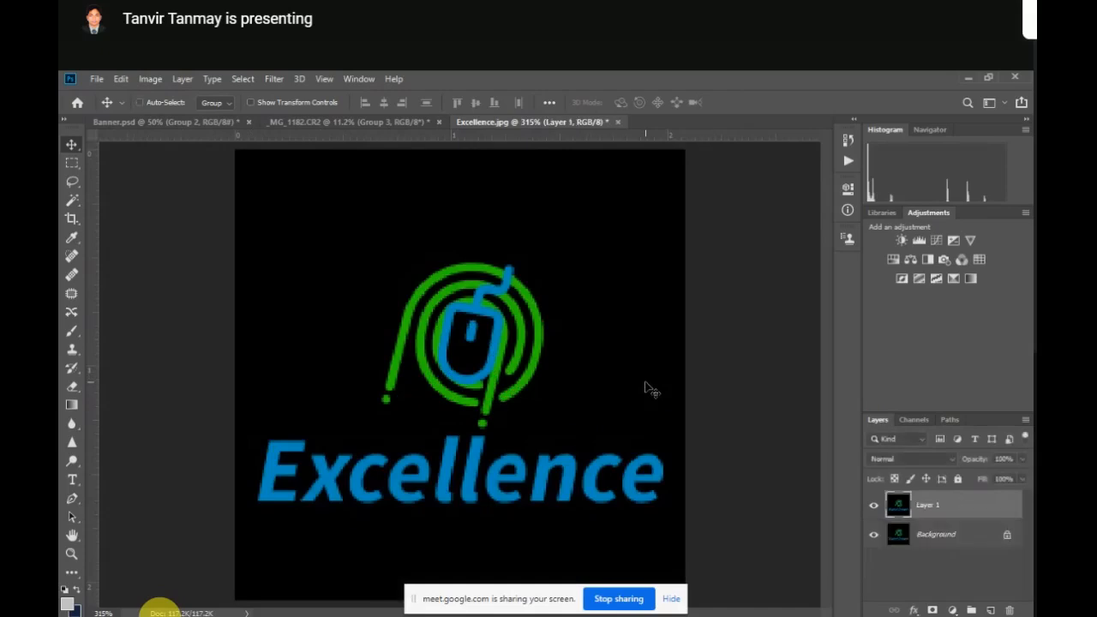
{"action": "left_click", "coordinate": [874, 535]}
Check the logo's pixel dimensions and resolution in Image Size, leaving the settings as they are
{"action": "left_click", "coordinate": [152, 79]}
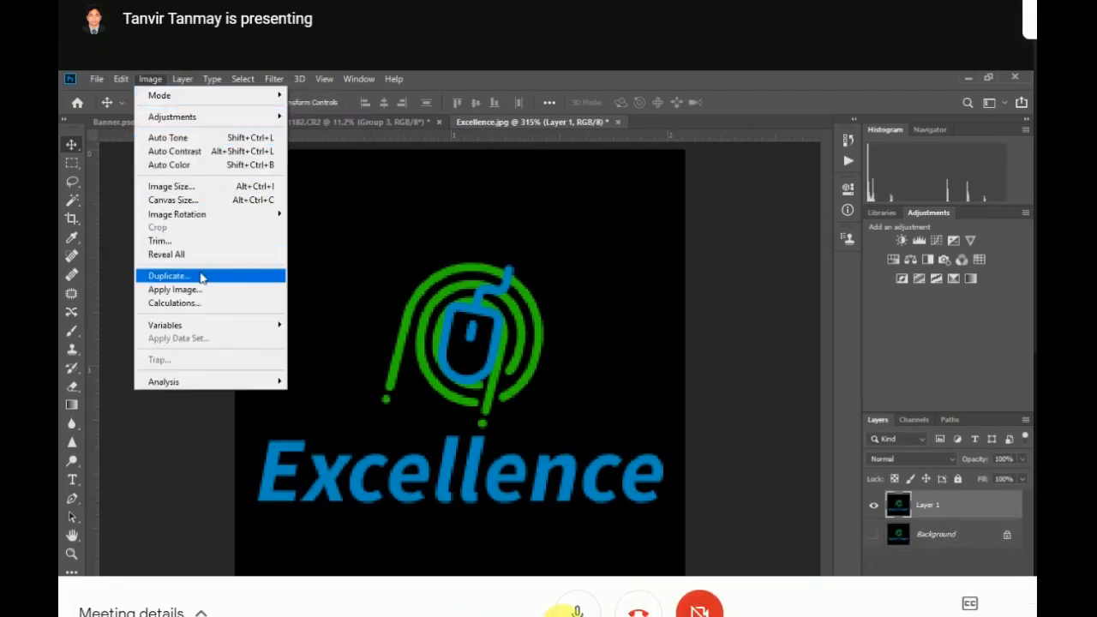
{"action": "left_click", "coordinate": [199, 188]}
{"action": "left_click", "coordinate": [577, 610]}
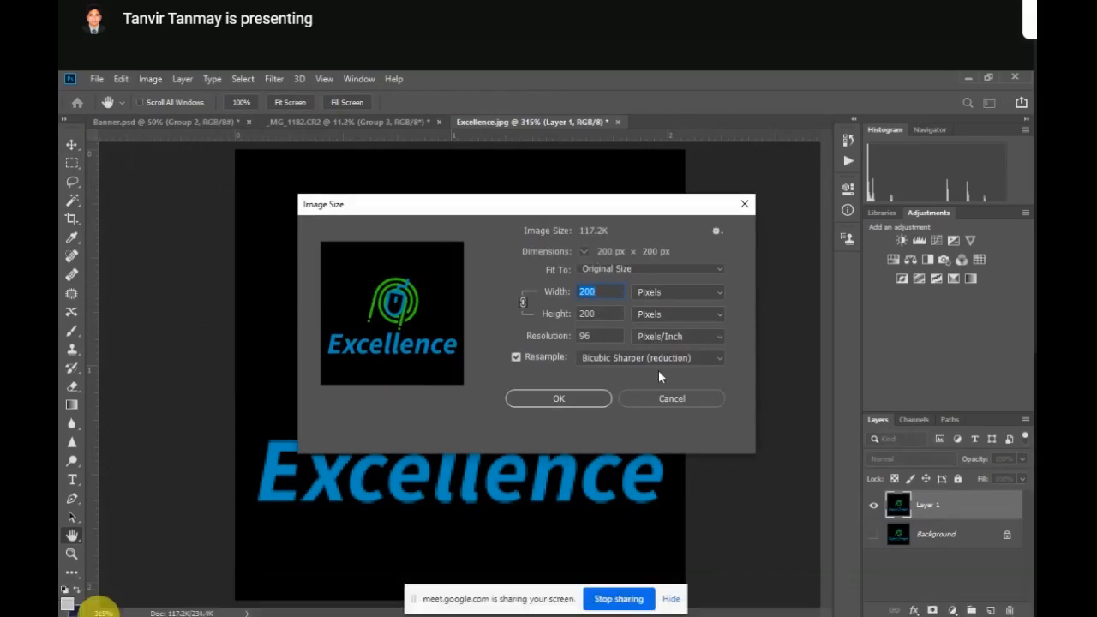
{"action": "left_click", "coordinate": [671, 396]}
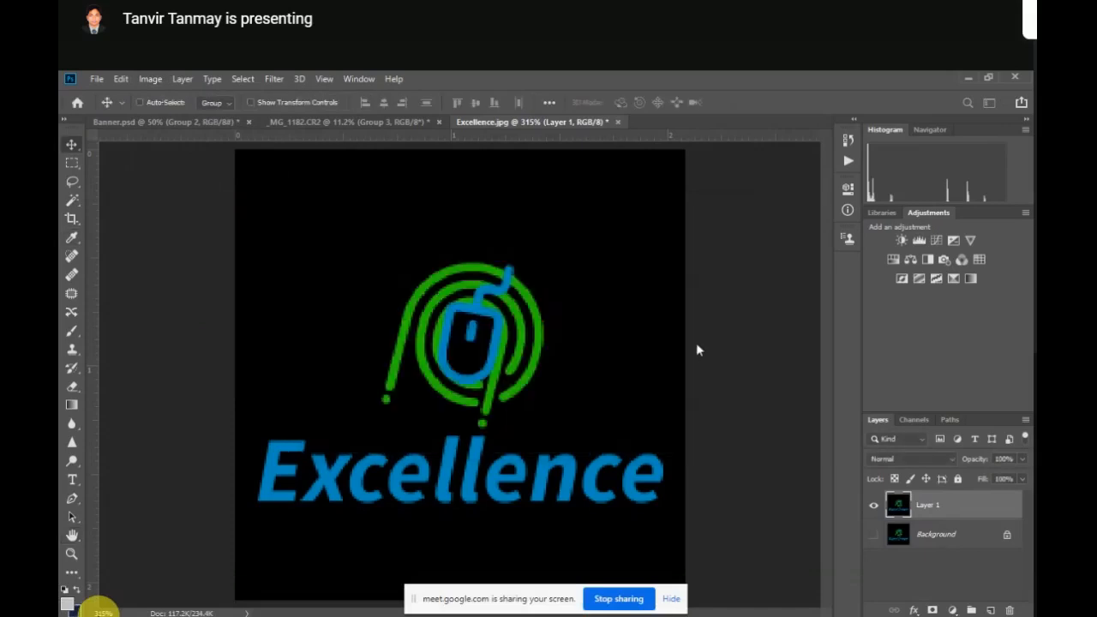
Shrink Layer 1 to about 43% and scale it back up to nearly the full canvas within a single transform
{"action": "key", "text": "ctrl"}
{"action": "key", "text": "ctrl+t"}
{"action": "left_click_drag", "start_coordinate": [684, 152], "coordinate": [273, 579]}
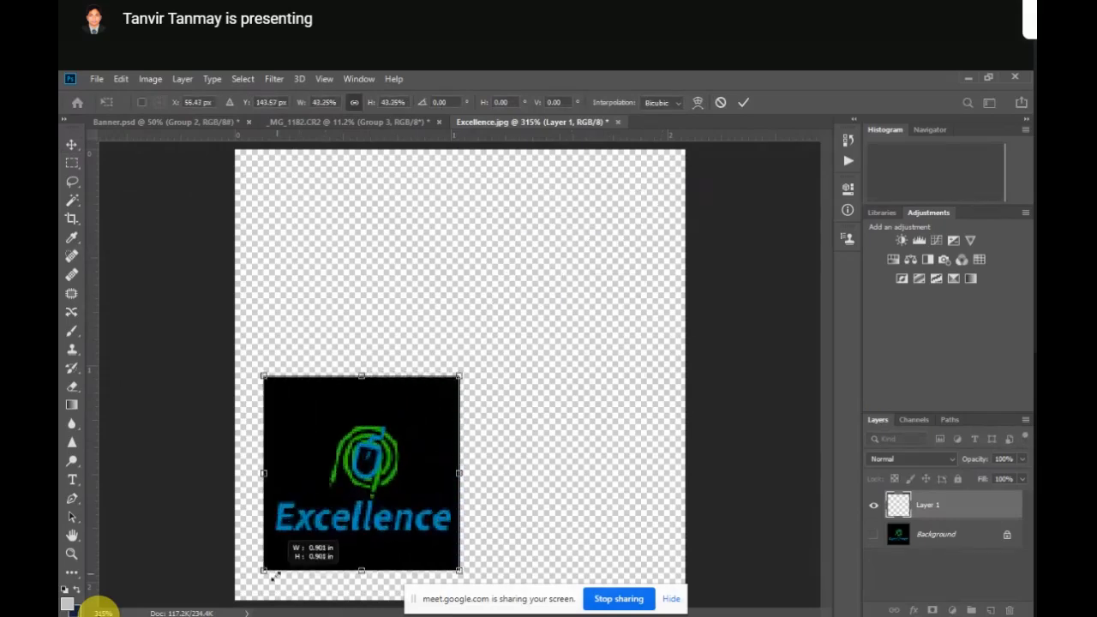
{"action": "left_click_drag", "start_coordinate": [460, 371], "coordinate": [597, 250]}
{"action": "left_click_drag", "start_coordinate": [474, 416], "coordinate": [497, 394]}
{"action": "key", "text": "Return"}
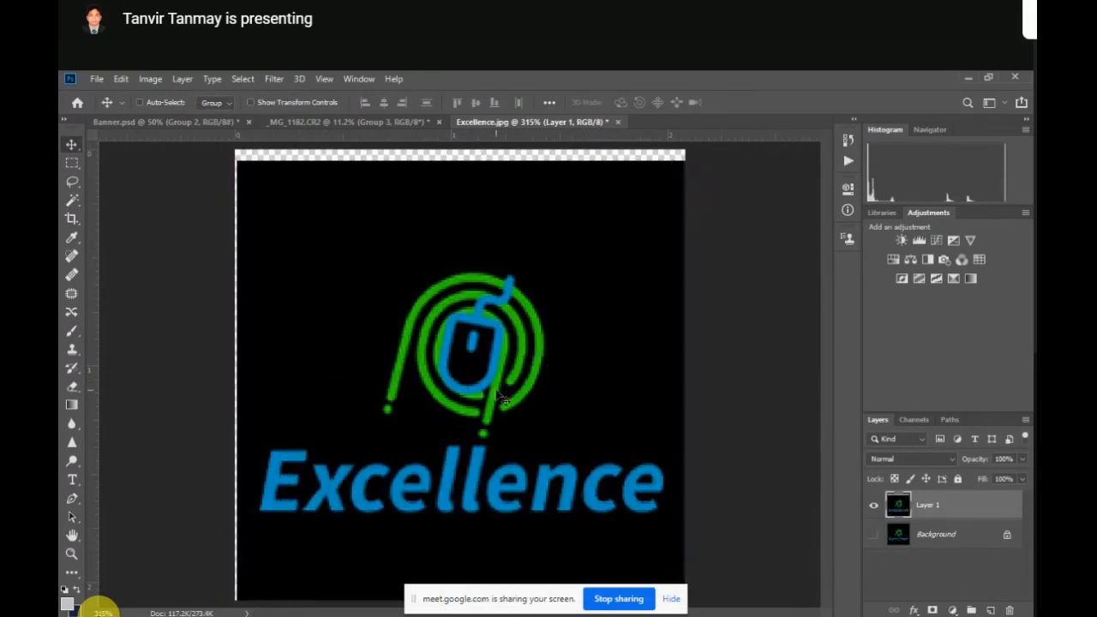
Scale Layer 1 down to about 4.6% around its centre and apply the transform
{"action": "key", "text": "ctrl+t"}
{"action": "left_click_drag", "start_coordinate": [684, 160], "coordinate": [499, 402]}
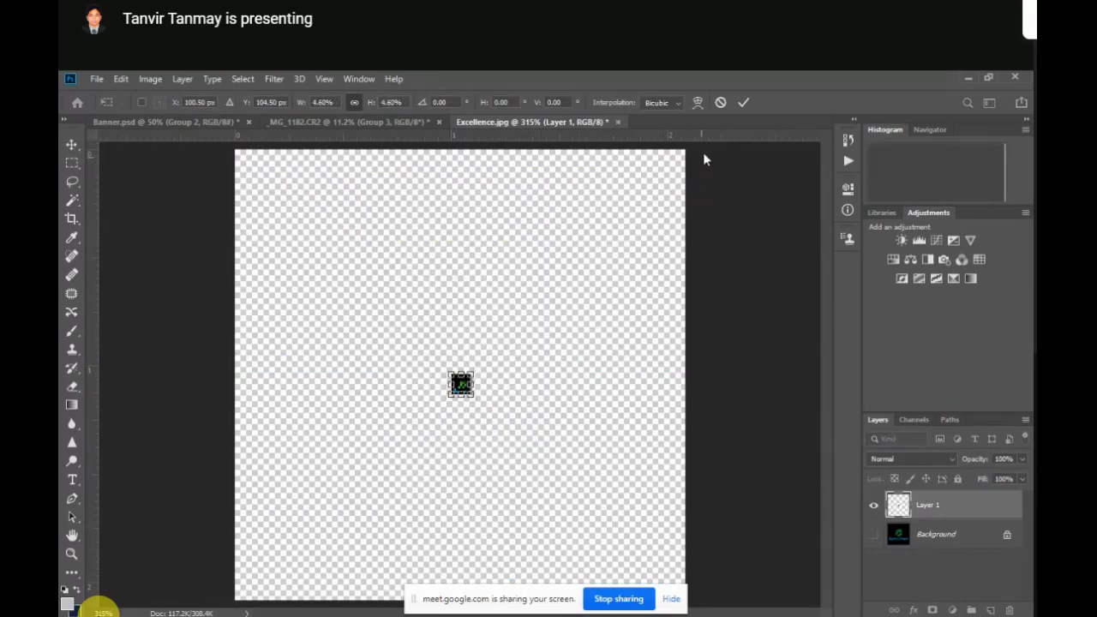
{"action": "left_click", "coordinate": [743, 102]}
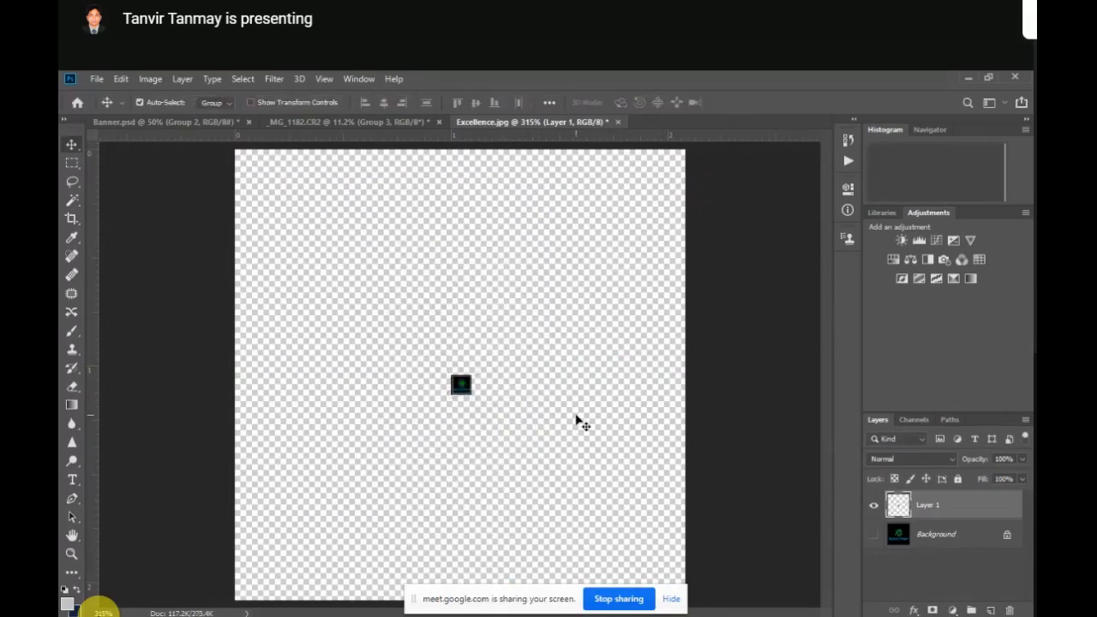
Enlarge the tiny Layer 1 to roughly three quarters of the canvas width, and undo both the enlargement and the preceding reduction
{"action": "key", "text": "ctrl+t"}
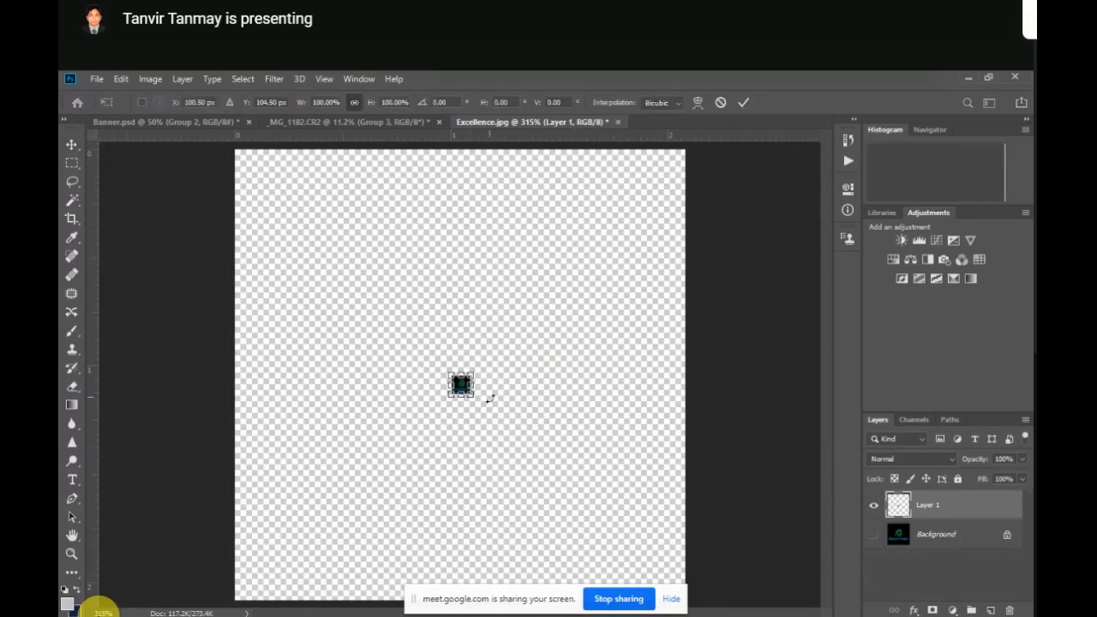
{"action": "left_click_drag", "start_coordinate": [480, 369], "coordinate": [632, 221]}
{"action": "left_click", "coordinate": [743, 102]}
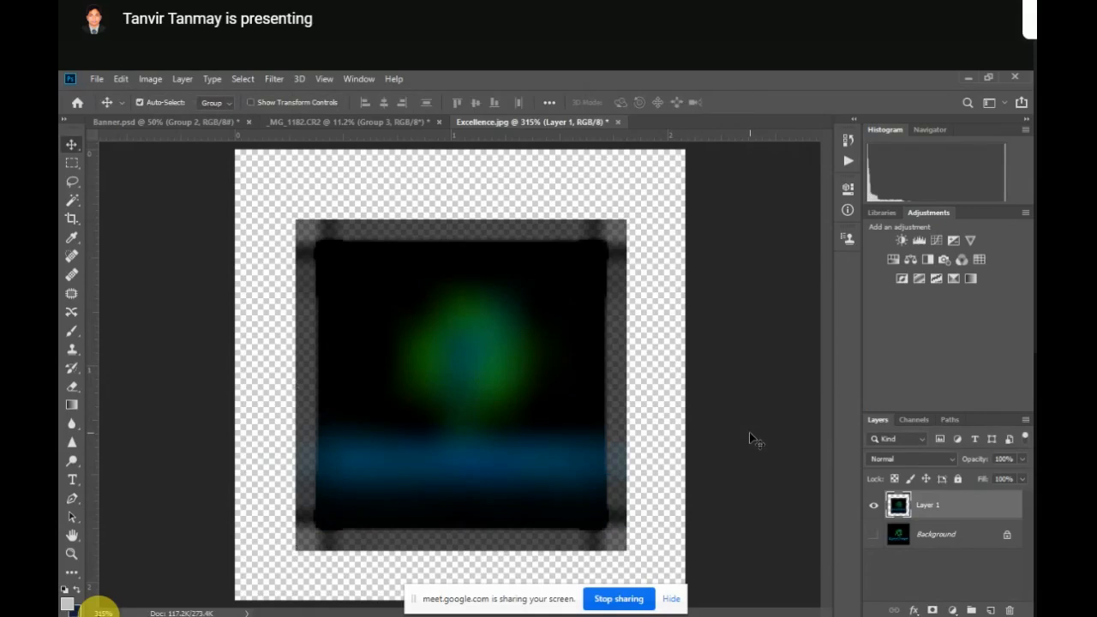
{"action": "key", "text": "ctrl+z"}
{"action": "key", "text": "ctrl+z"}
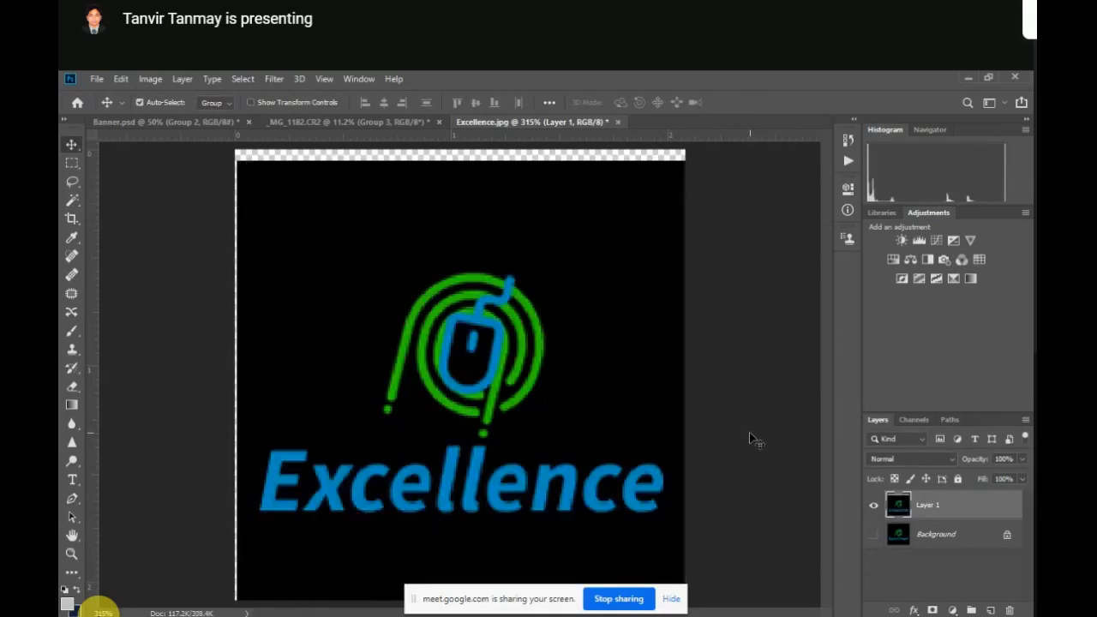
Scale Layer 1 down to about 8.75% around its centre and apply the transform
{"action": "key", "text": "ctrl+t"}
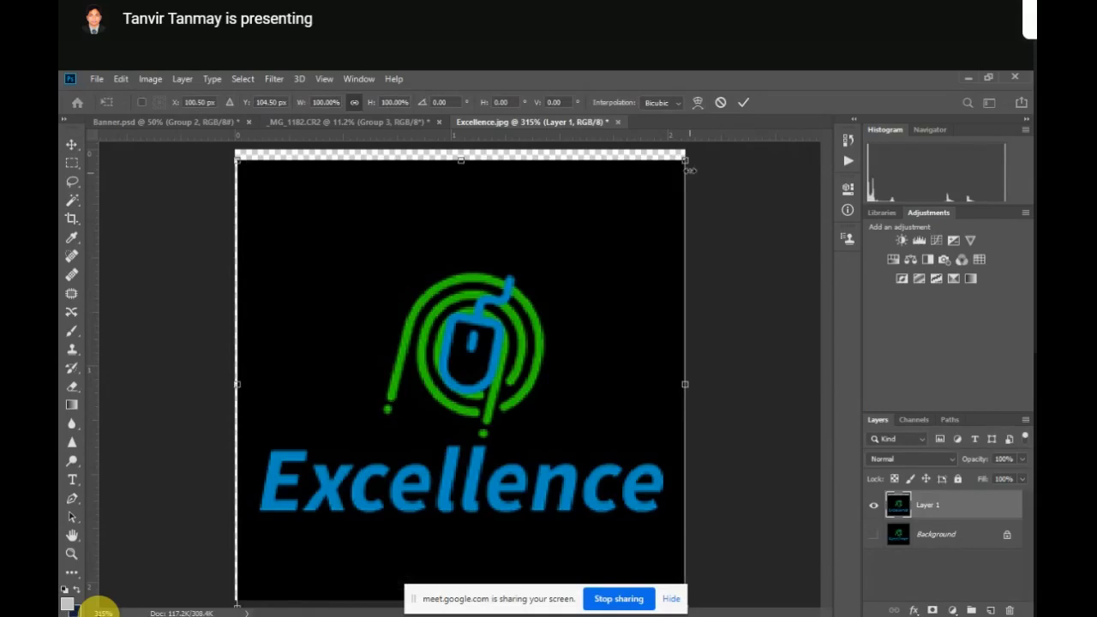
{"action": "left_click_drag", "start_coordinate": [687, 160], "coordinate": [503, 379]}
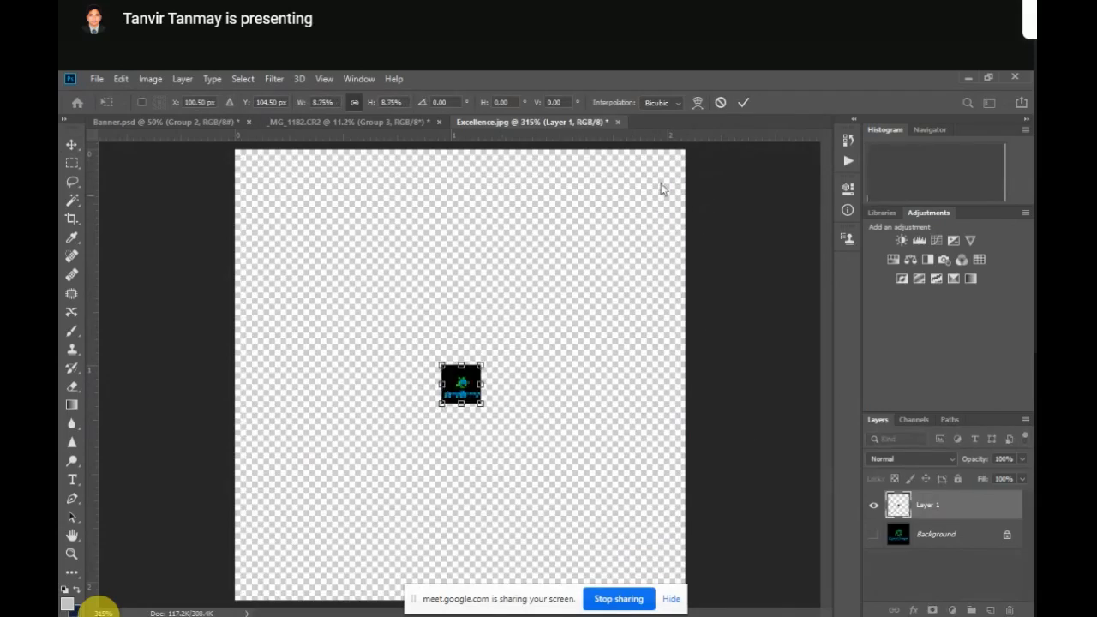
{"action": "left_click", "coordinate": [740, 102]}
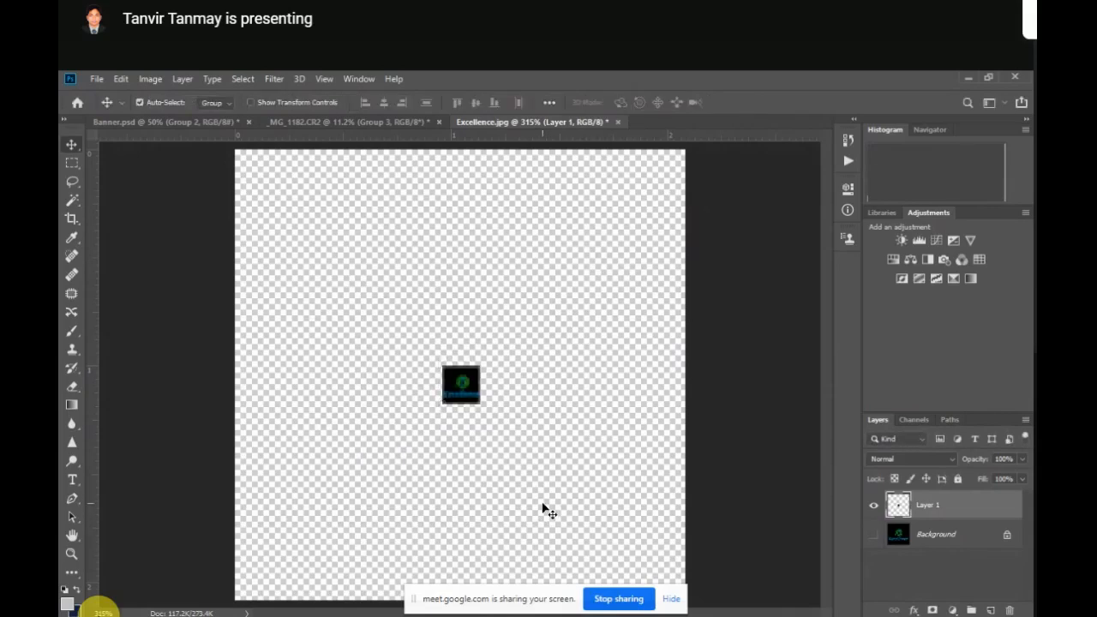
Scale the reduced Layer 1 back up to about 780% and apply the transform
{"action": "key", "text": "ctrl+t"}
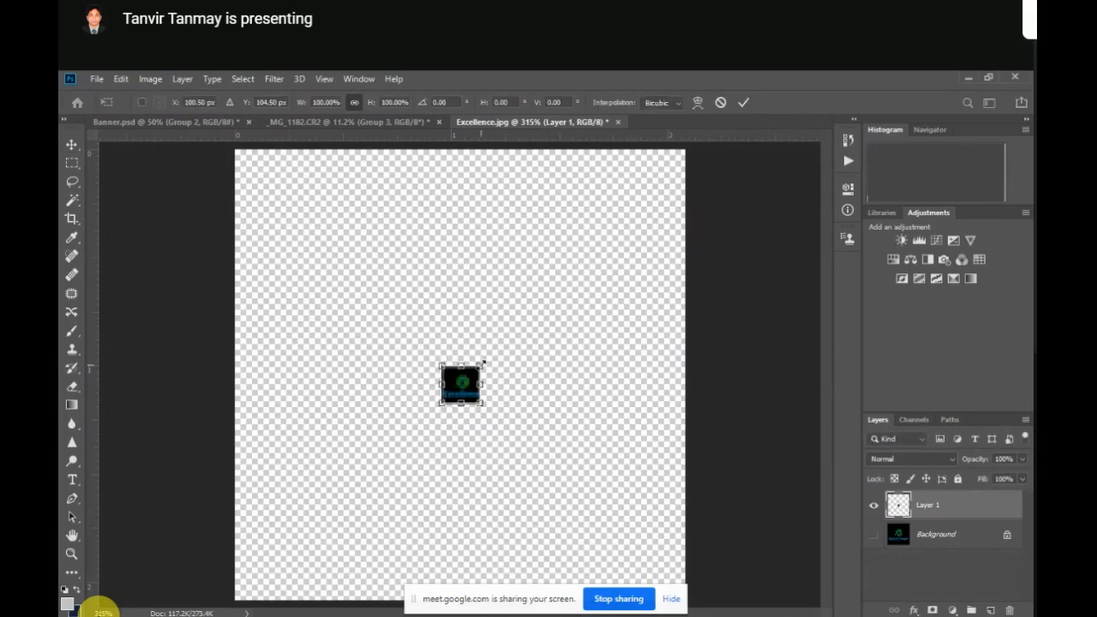
{"action": "left_click_drag", "start_coordinate": [480, 367], "coordinate": [630, 247]}
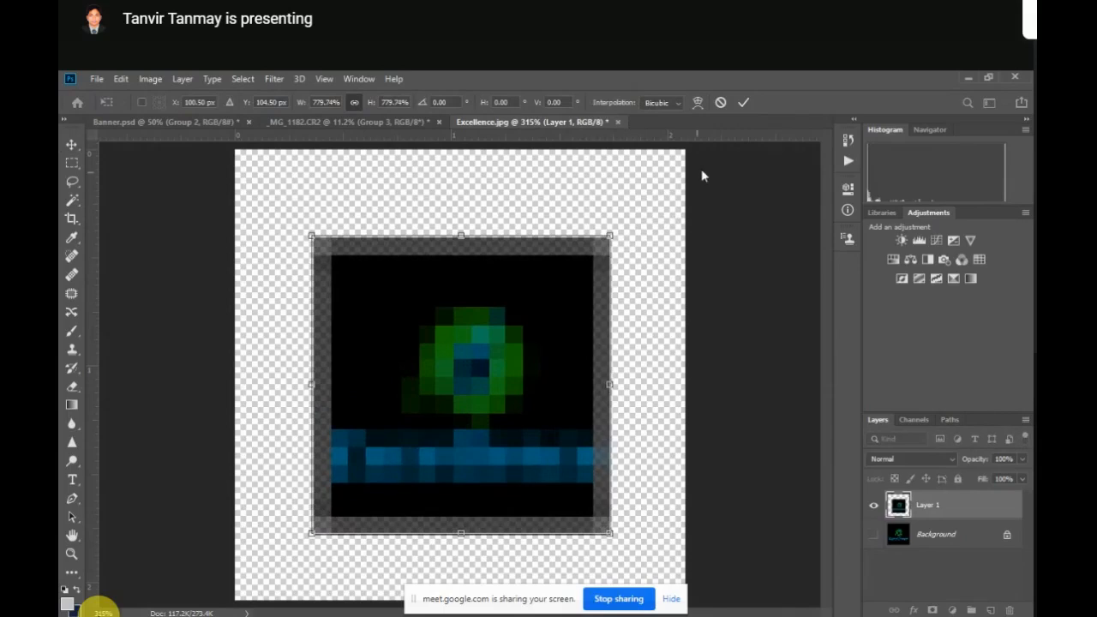
{"action": "left_click", "coordinate": [744, 103]}
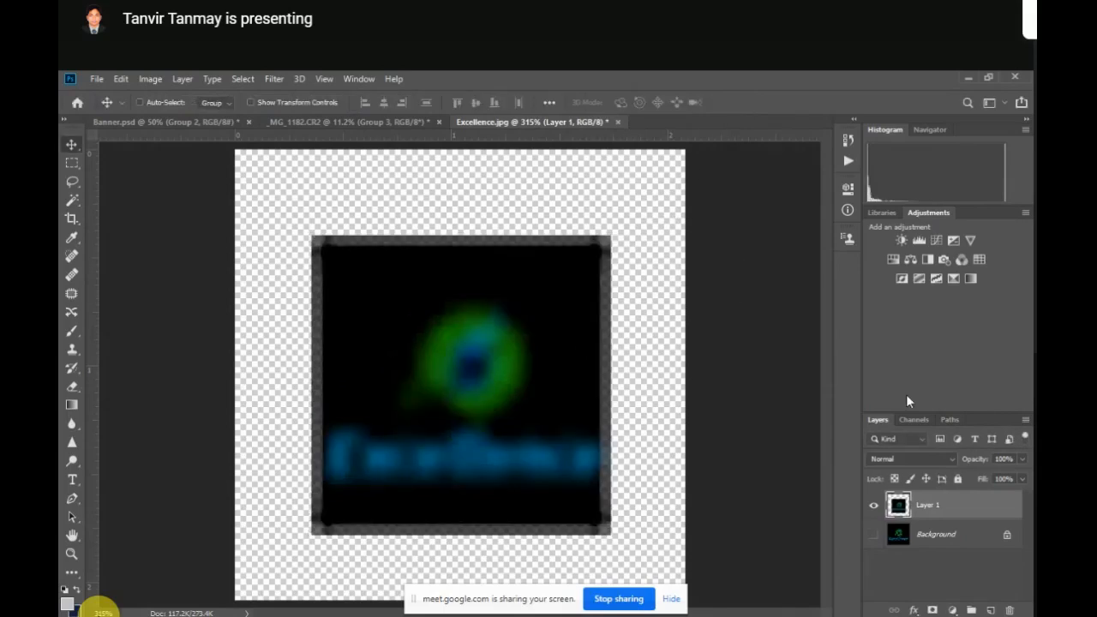
Show the Background layer to compare the original logo with the rescaled Layer 1, and delete Layer 1
{"action": "left_click", "coordinate": [873, 534]}
{"action": "left_click", "coordinate": [874, 504]}
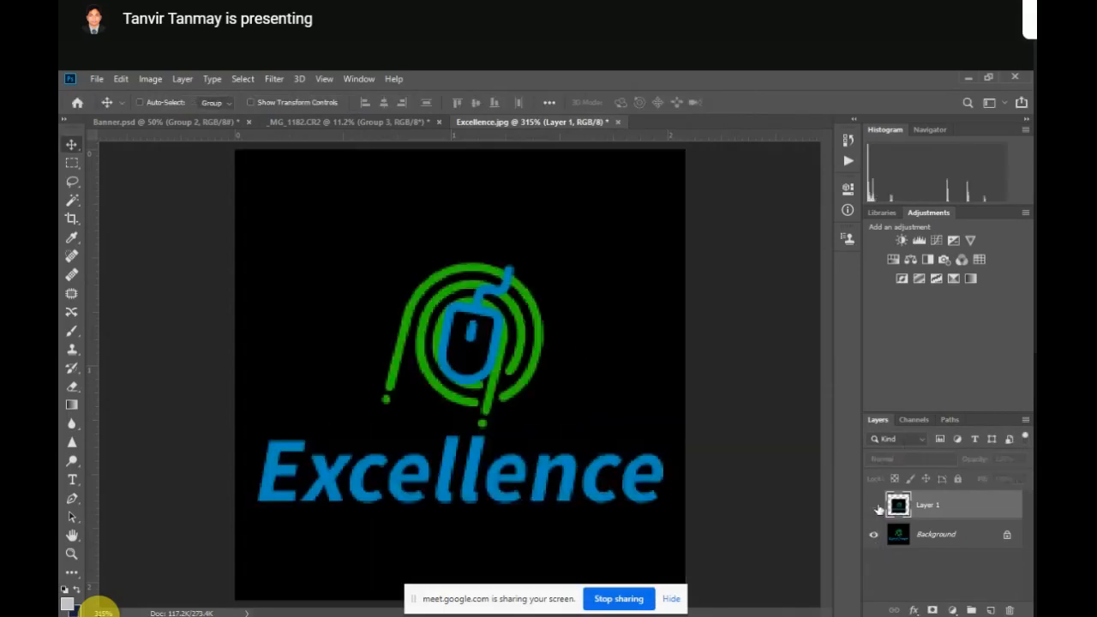
{"action": "left_click", "coordinate": [874, 506]}
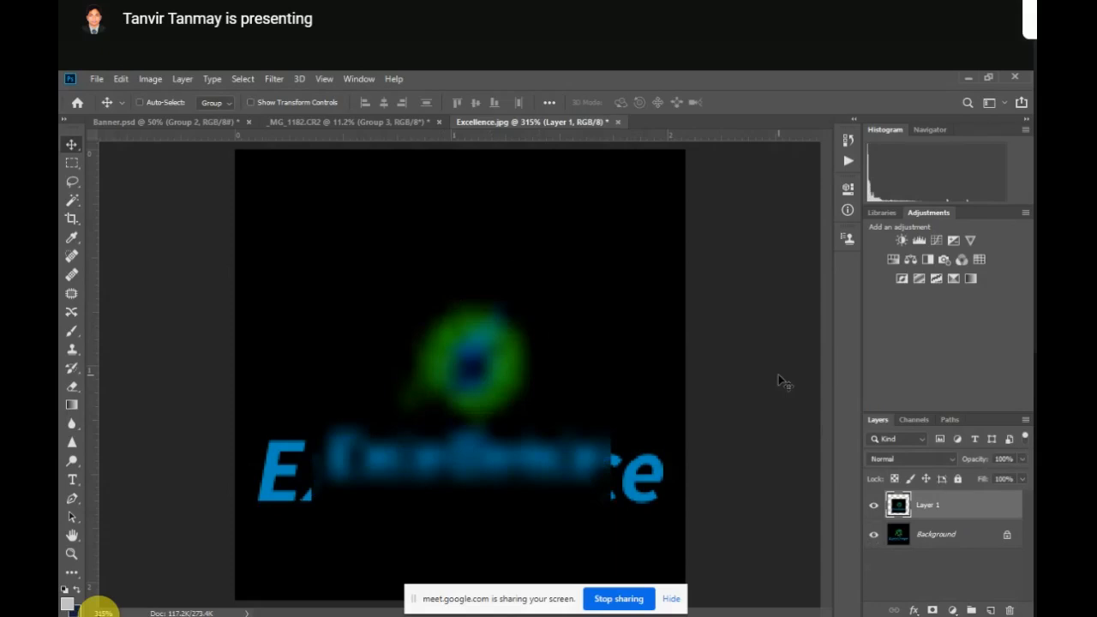
{"action": "key", "text": "Delete"}
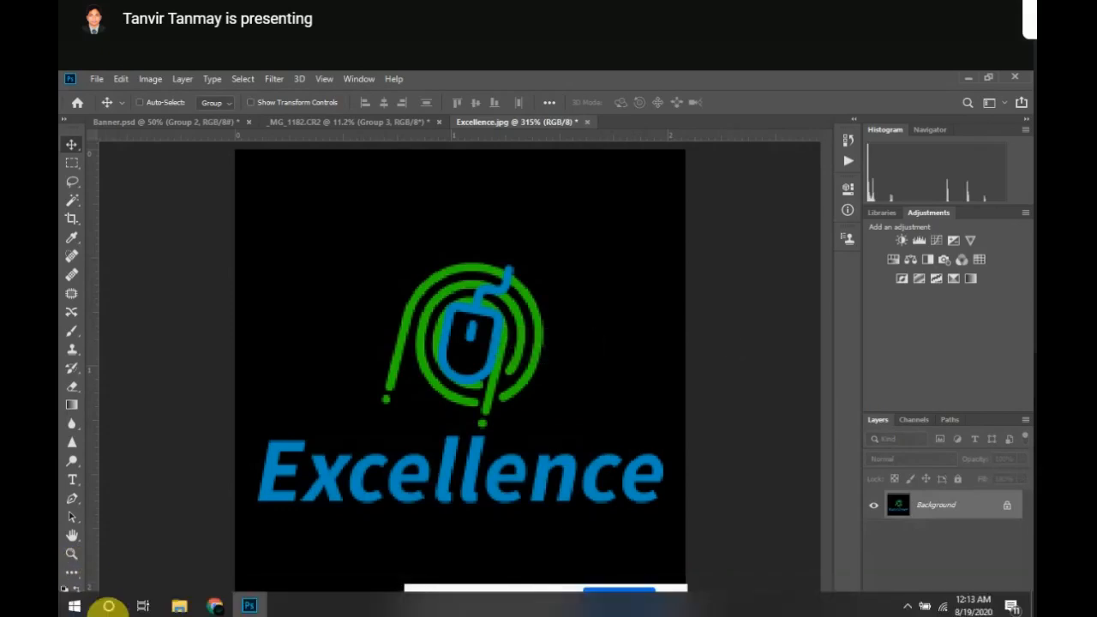
Switch to the Google Meet window in Chrome and turn on the microphone
{"action": "mouse_move", "coordinate": [218, 606]}
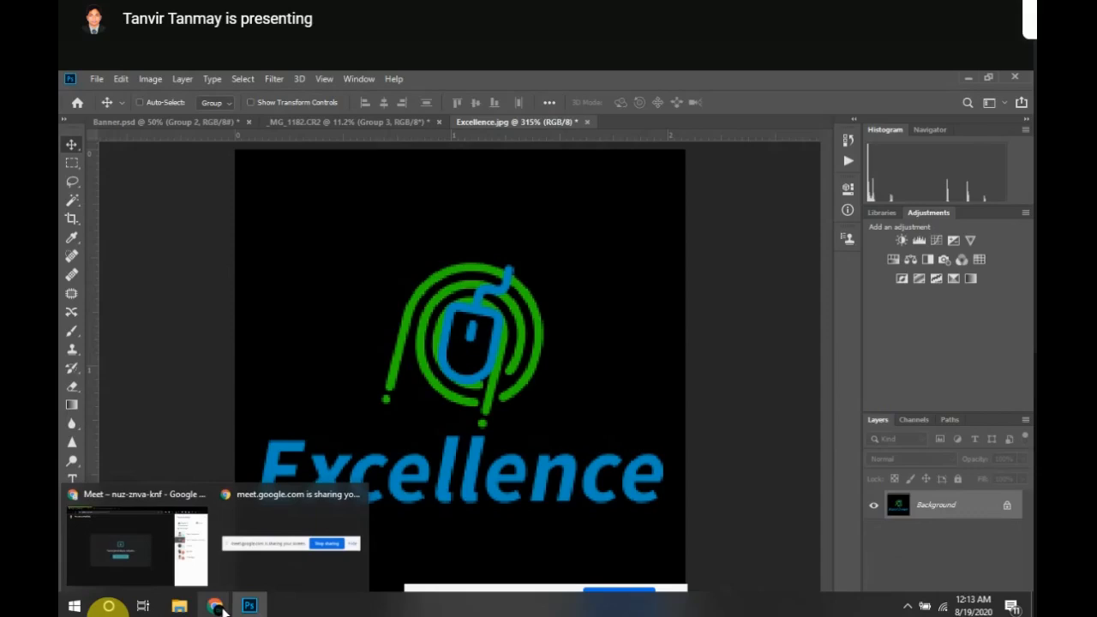
{"action": "left_click", "coordinate": [158, 561]}
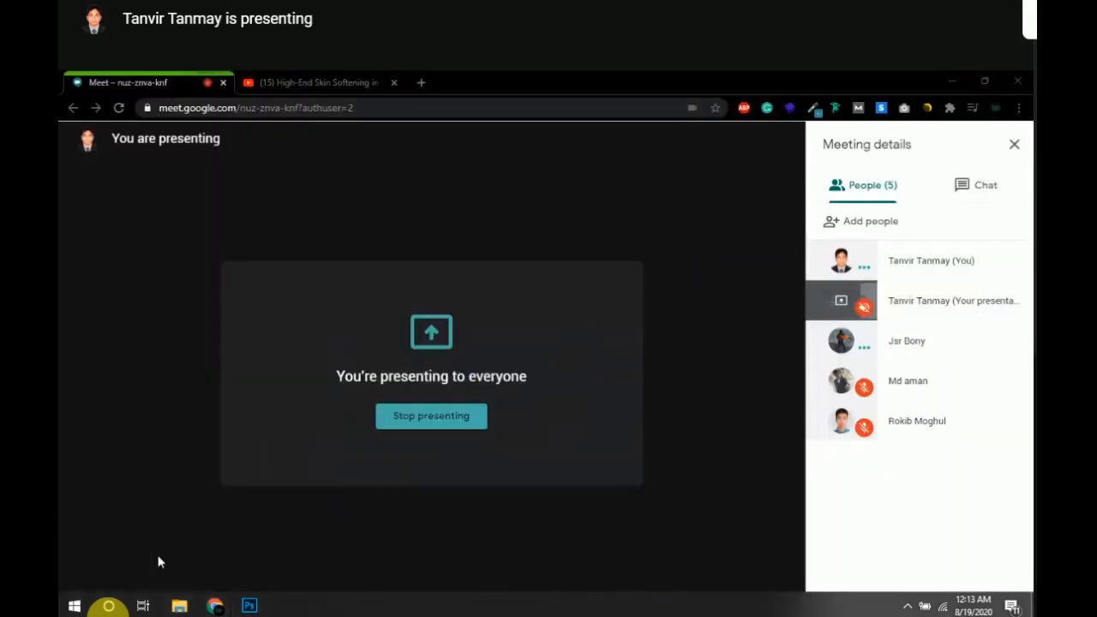
{"action": "mouse_move", "coordinate": [108, 615]}
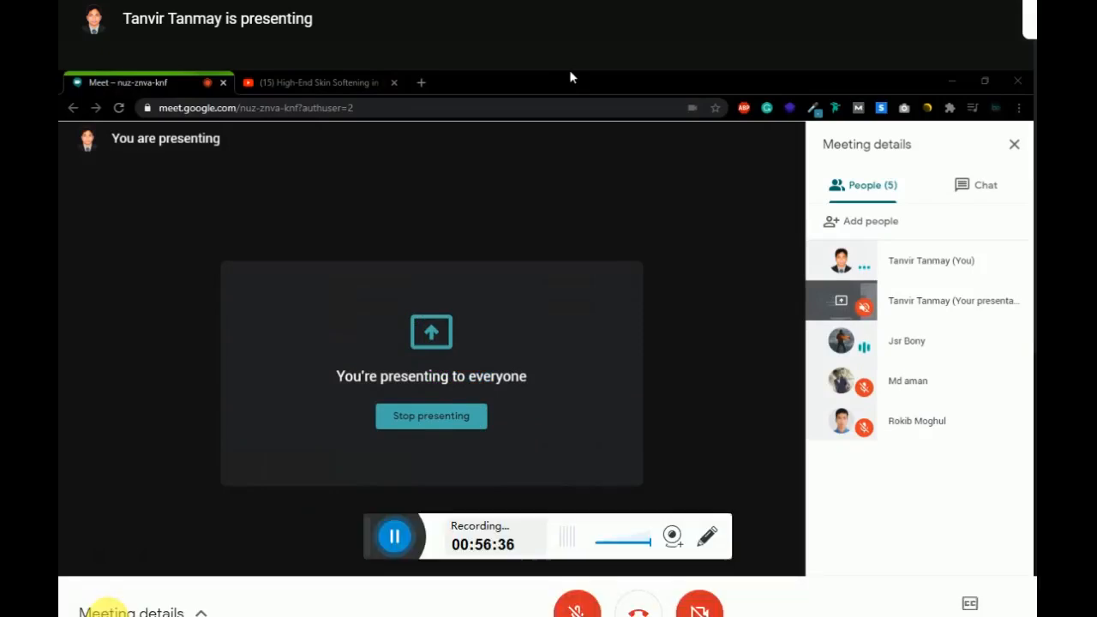
{"action": "left_click", "coordinate": [591, 609]}
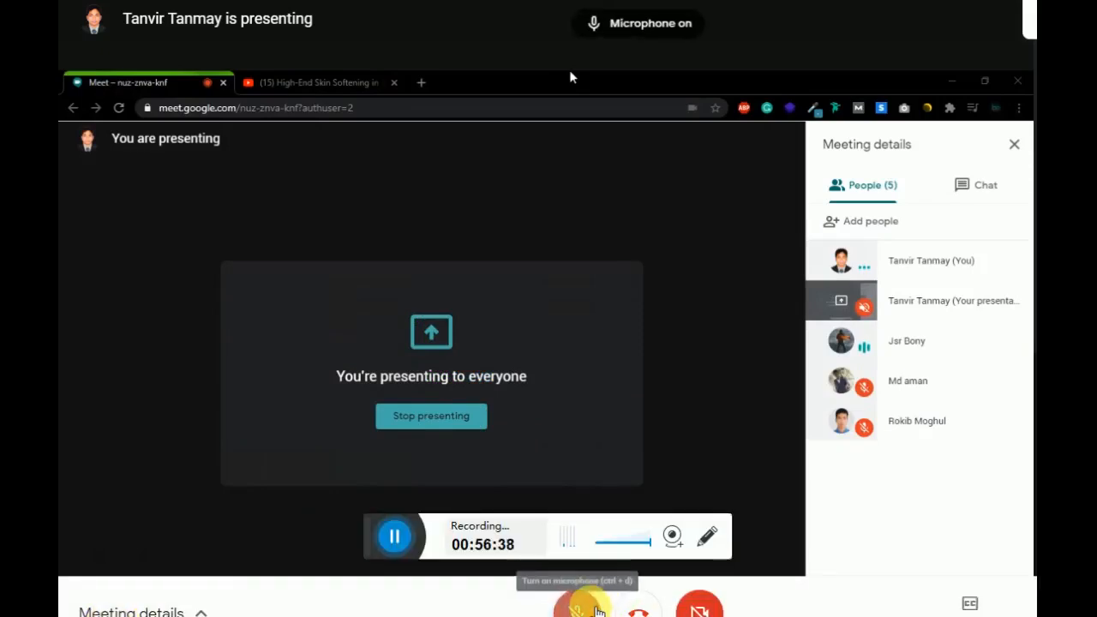